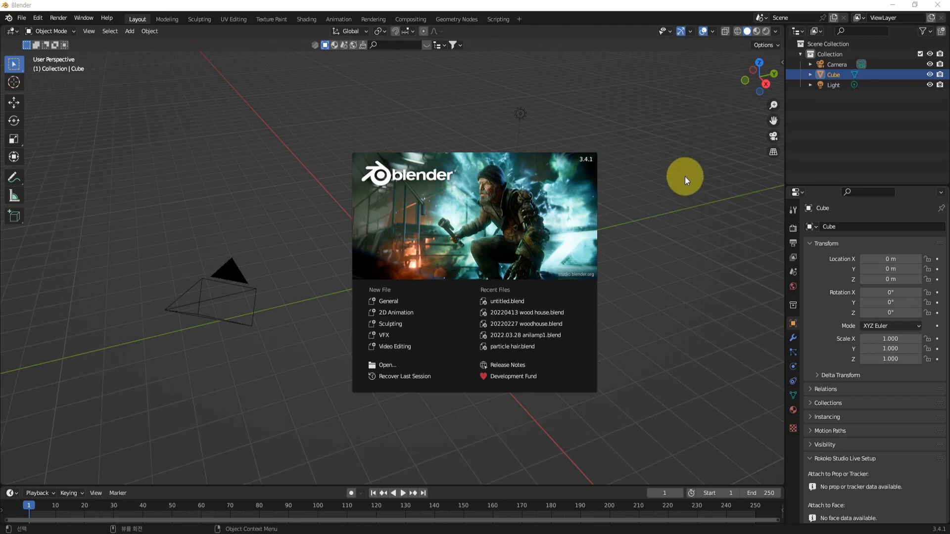
Dismiss the splash screen and delete the default camera, cube and light from the scene
{"action": "left_click", "coordinate": [659, 308]}
{"action": "middle_click_drag", "start_coordinate": [587, 277], "coordinate": [575, 283]}
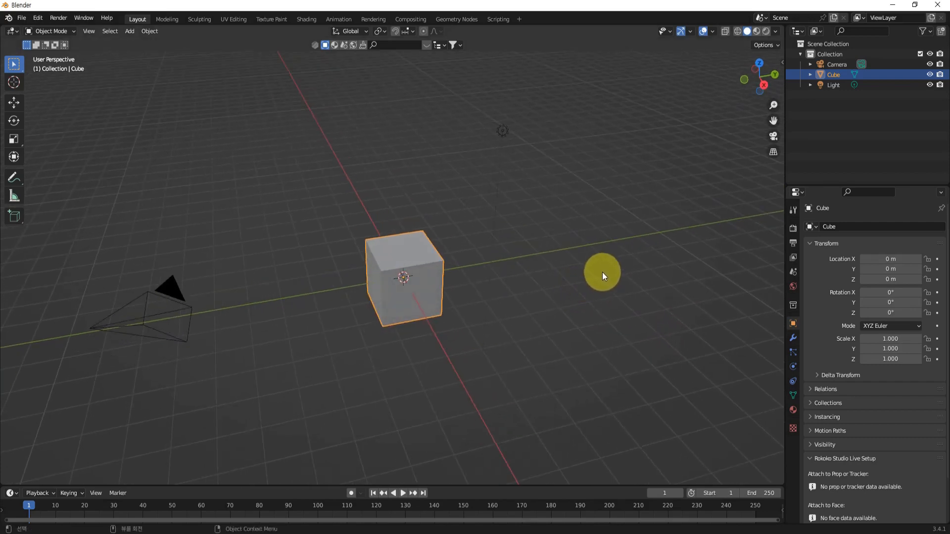
{"action": "key", "text": "a"}
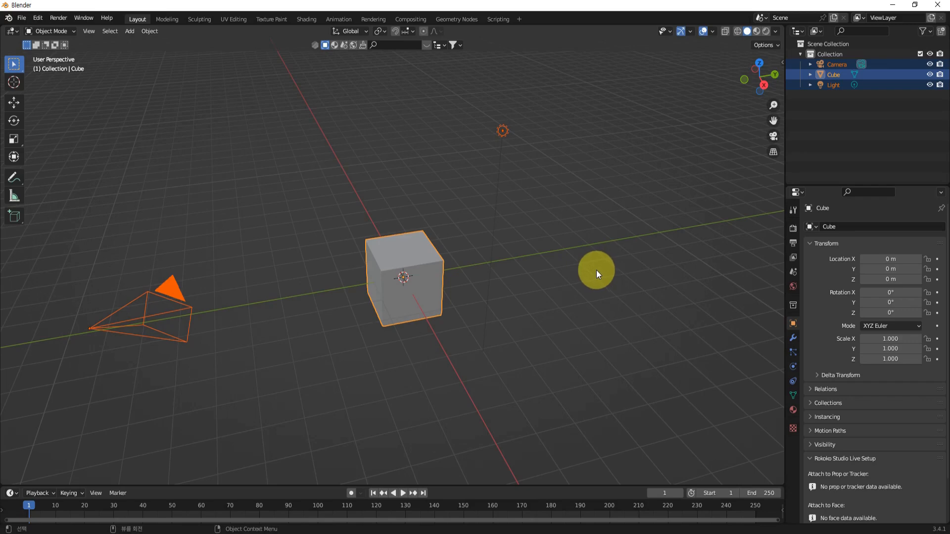
{"action": "key", "text": "x"}
{"action": "left_click", "coordinate": [596, 270]}
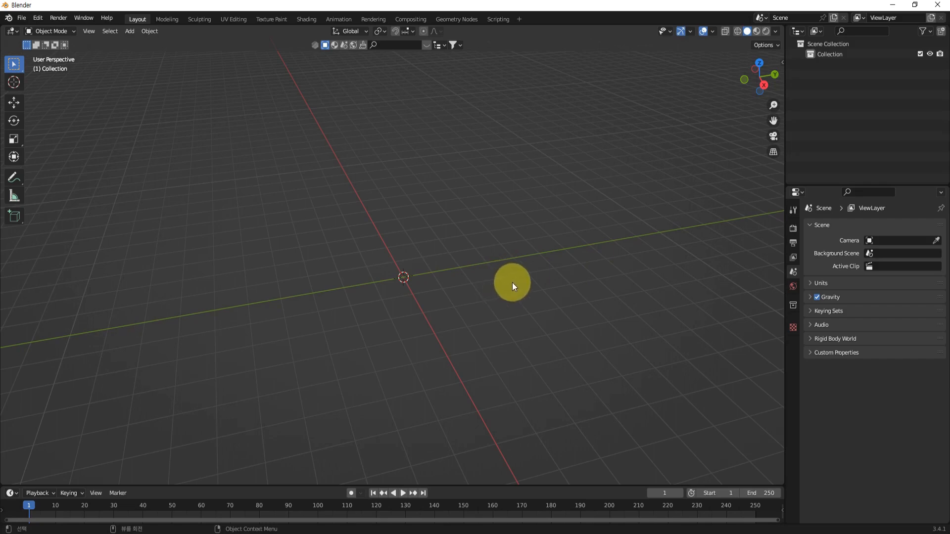
Add a cylinder mesh at the origin with a radius of 0.2 m and a depth of 6 m
{"action": "key", "text": "shift+a"}
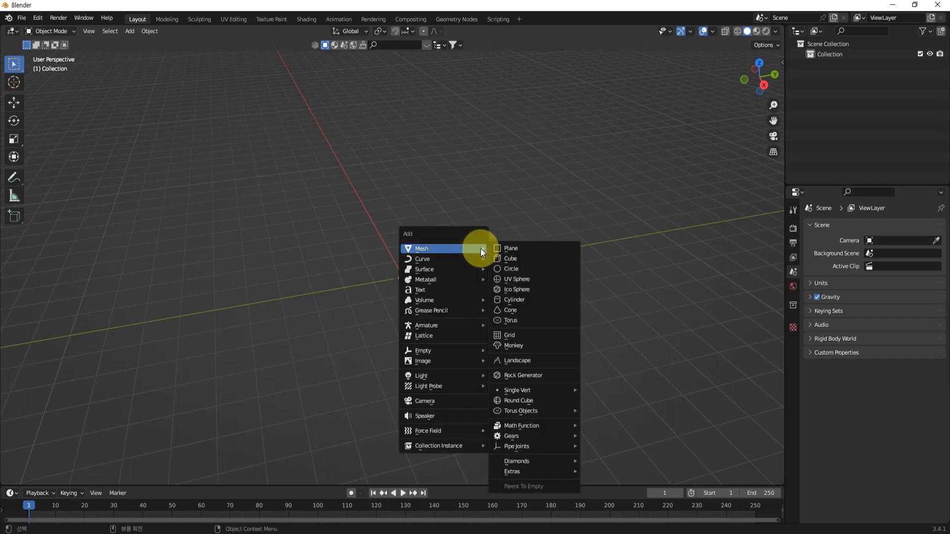
{"action": "left_click", "coordinate": [518, 298]}
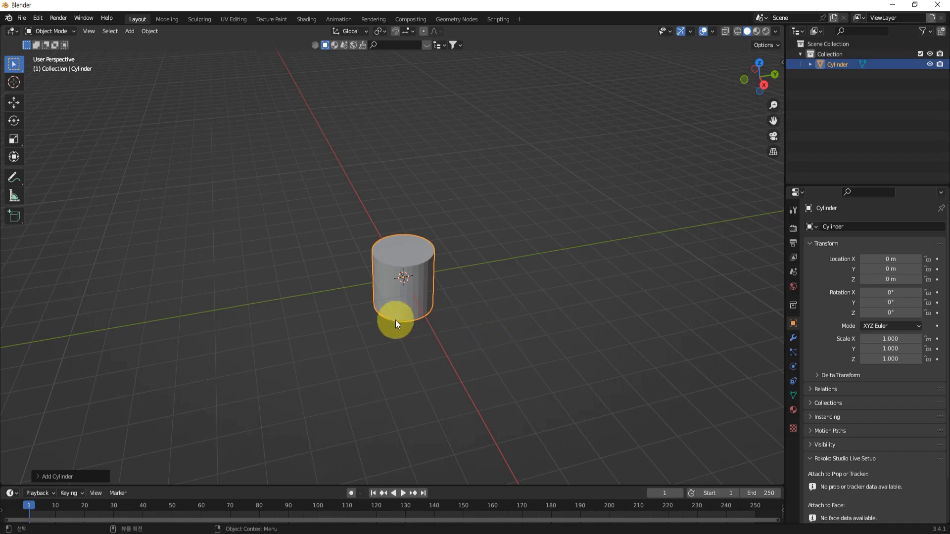
{"action": "left_click", "coordinate": [74, 477]}
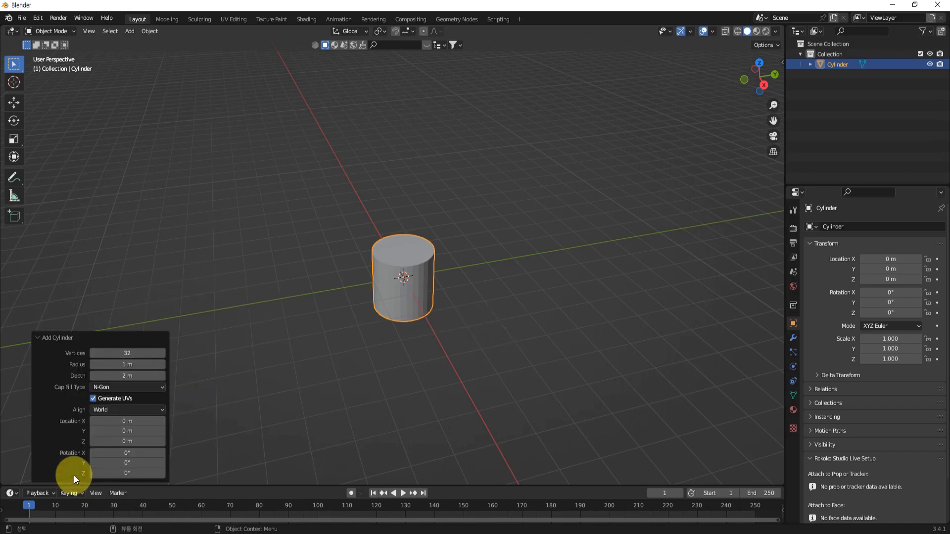
{"action": "left_click", "coordinate": [139, 364]}
{"action": "type", "text": "0.2"}
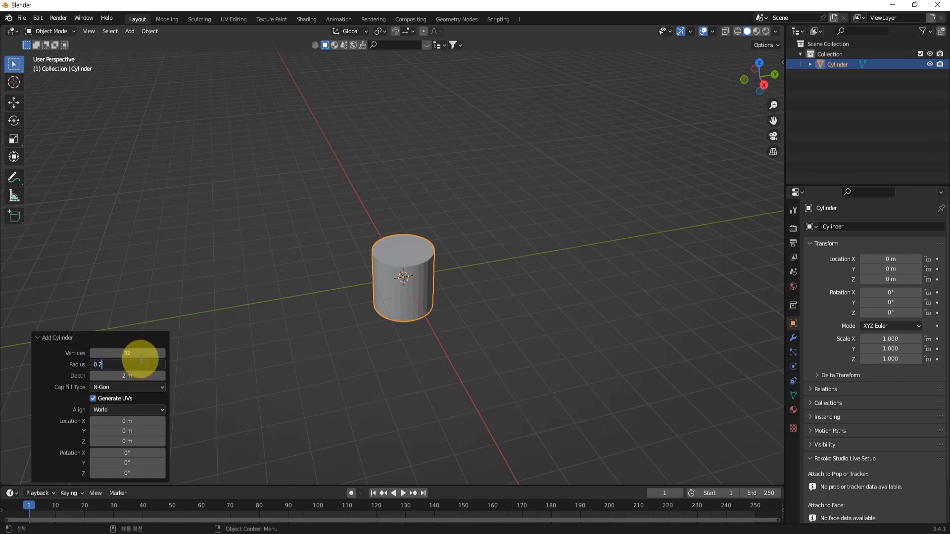
{"action": "key", "text": "Return"}
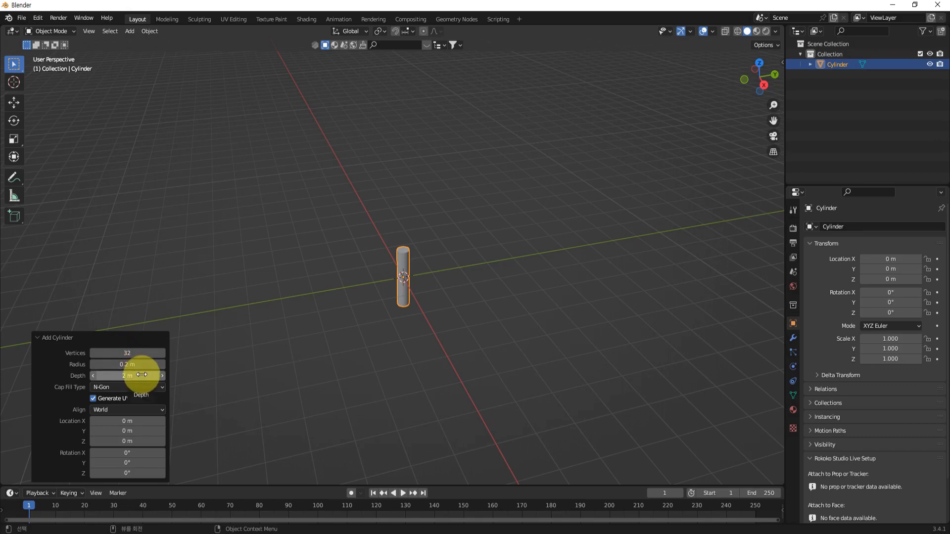
{"action": "left_click", "coordinate": [144, 377]}
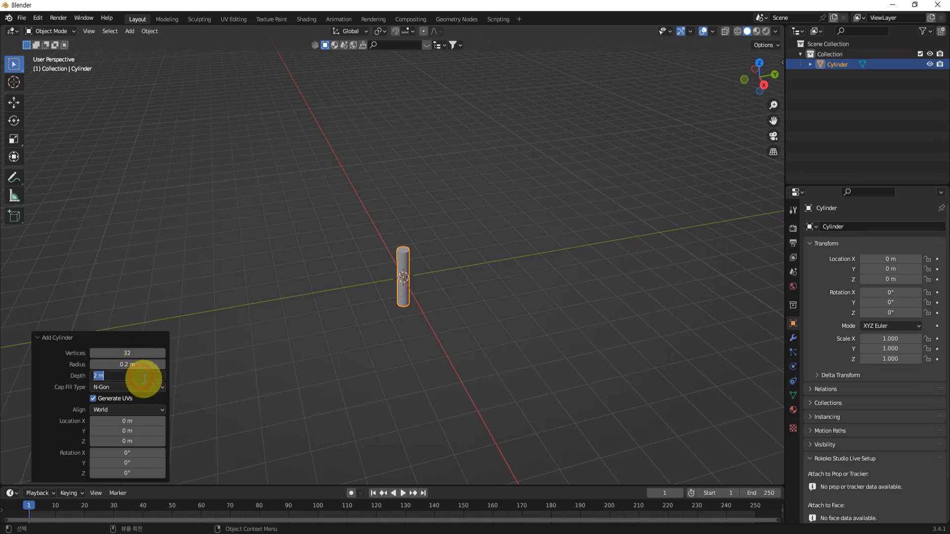
{"action": "type", "text": "6"}
{"action": "key", "text": "Return"}
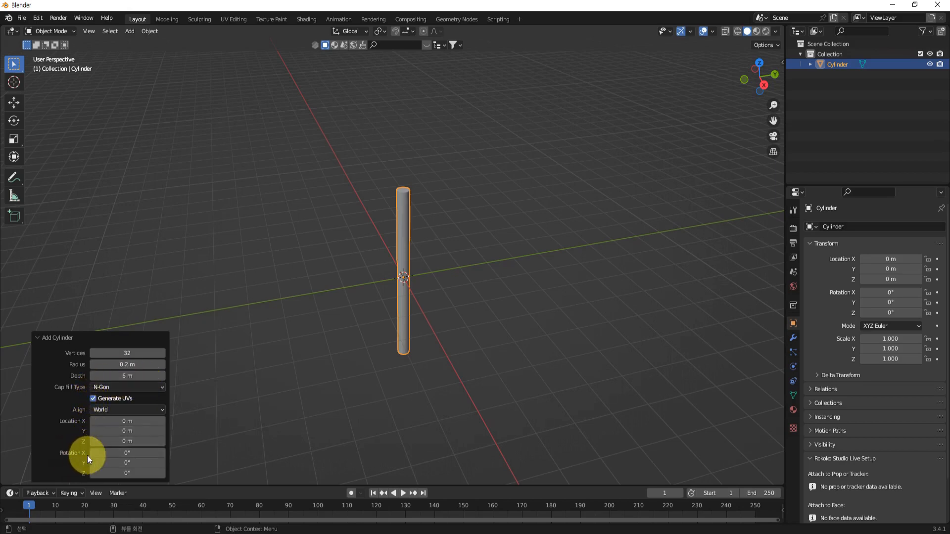
Set the new cylinder's X rotation to 90° so it lies along the Y axis, and deselect it
{"action": "left_click", "coordinate": [113, 450]}
{"action": "type", "text": "90"}
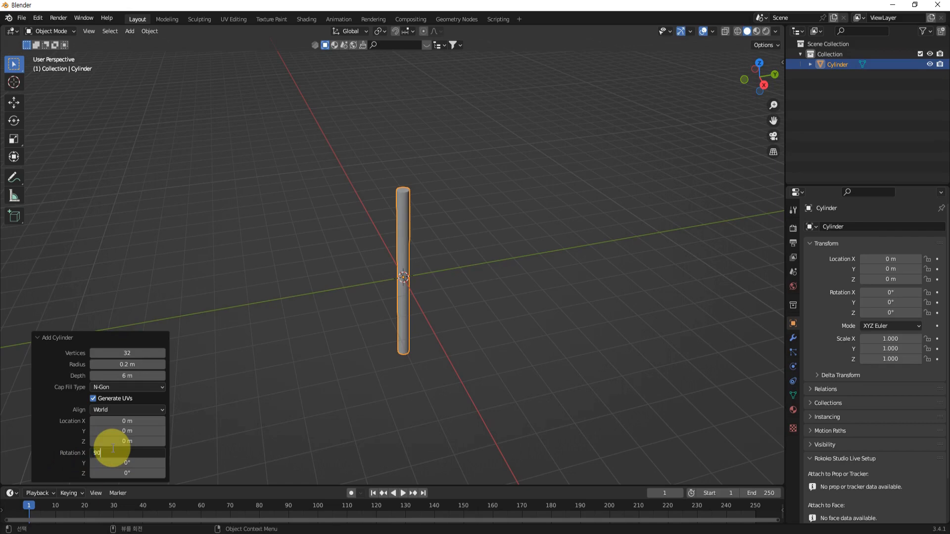
{"action": "key", "text": "Return"}
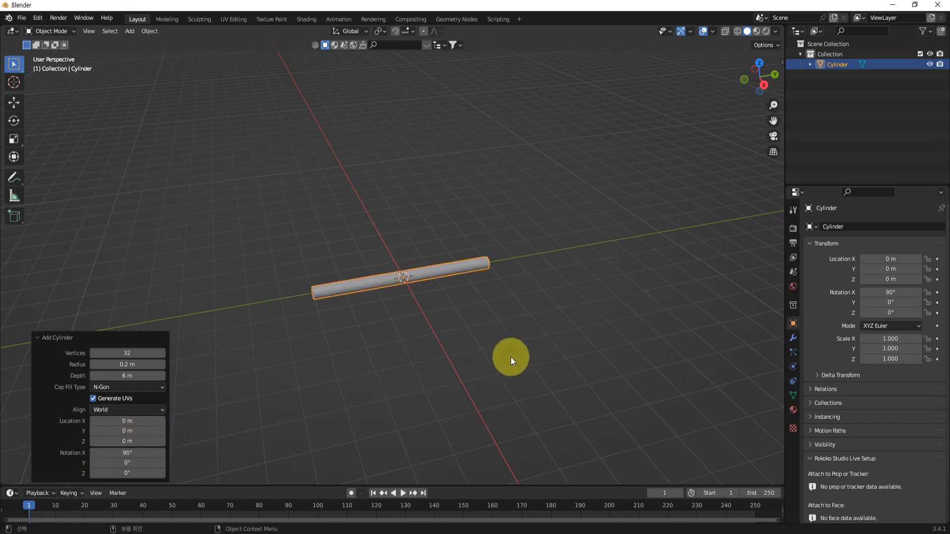
{"action": "left_click", "coordinate": [494, 348]}
Add a Mirror modifier on the X axis to the cylinder
{"action": "middle_click_drag", "start_coordinate": [307, 359], "coordinate": [494, 384]}
{"action": "middle_click_drag", "start_coordinate": [612, 307], "coordinate": [570, 341]}
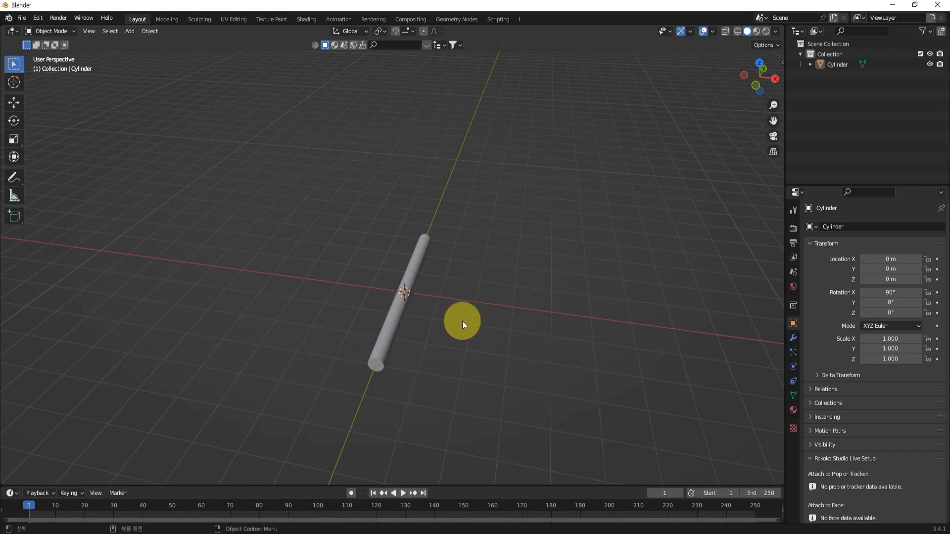
{"action": "middle_click_drag", "start_coordinate": [462, 321], "coordinate": [466, 325]}
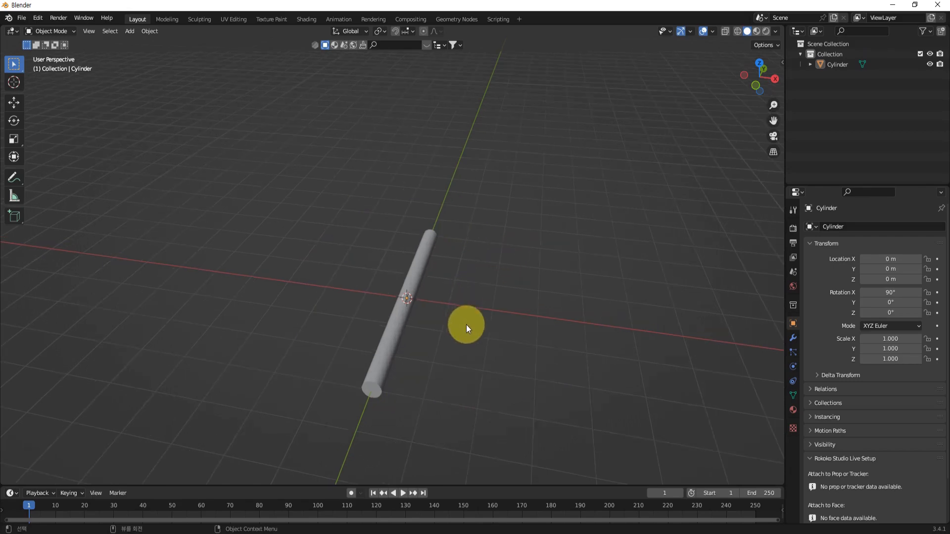
{"action": "left_click", "coordinate": [793, 338]}
{"action": "left_click", "coordinate": [849, 225]}
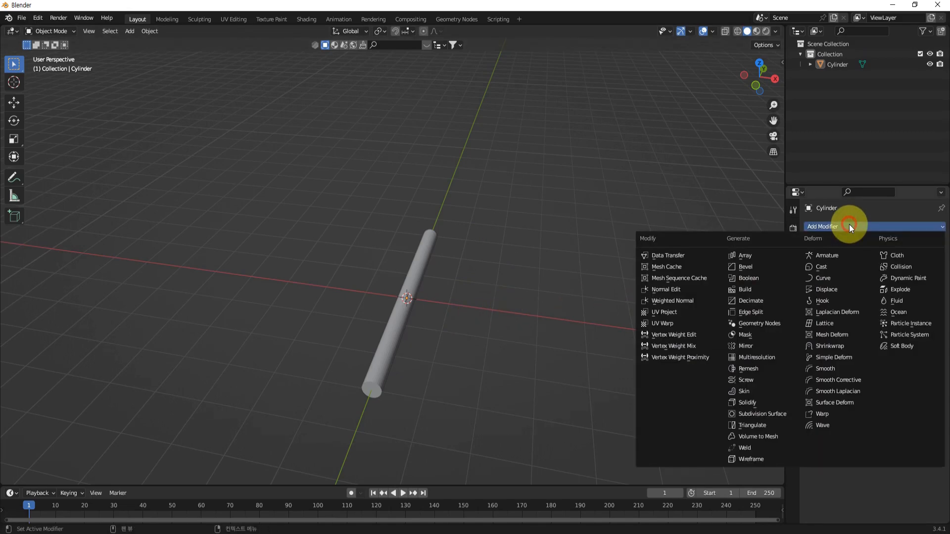
{"action": "left_click", "coordinate": [750, 345]}
{"action": "middle_click_drag", "start_coordinate": [578, 343], "coordinate": [592, 327]}
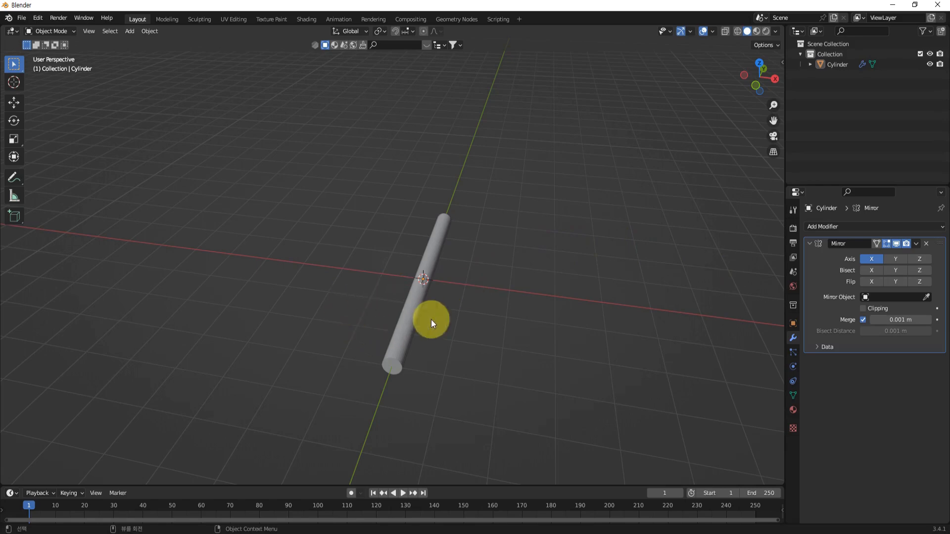
{"action": "mouse_move", "coordinate": [511, 333]}
{"action": "middle_mouse_down"}
{"action": "mouse_move", "coordinate": [498, 337]}
{"action": "mouse_move", "coordinate": [503, 330]}
{"action": "middle_mouse_up"}
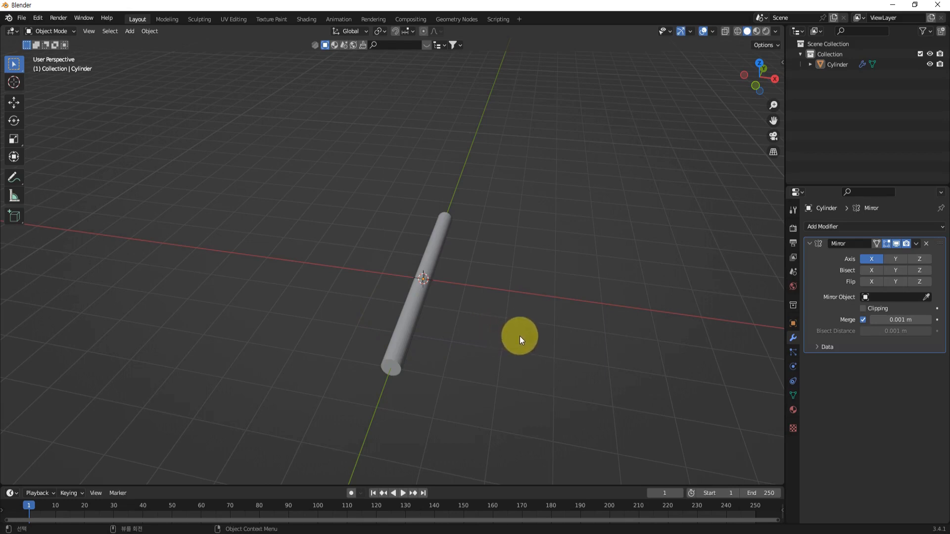
In Edit Mode, move the whole cylinder mesh about 1.91 m along X away from its origin, and deselect the mesh
{"action": "key", "text": "Tab"}
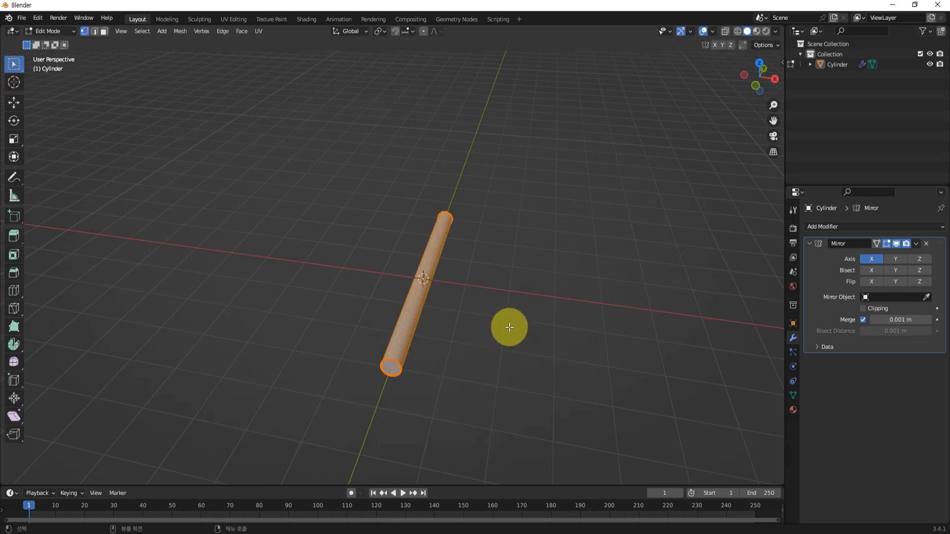
{"action": "key", "text": "g"}
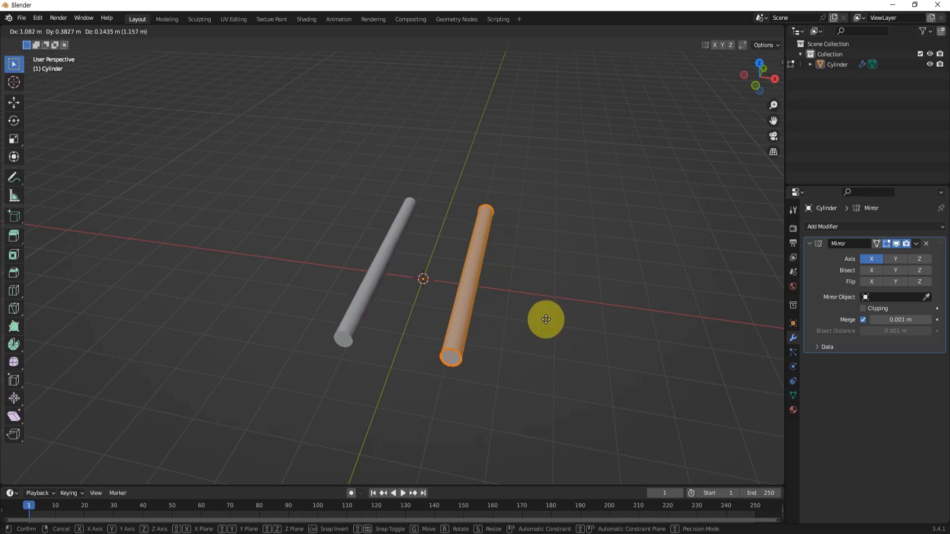
{"action": "key", "text": "x"}
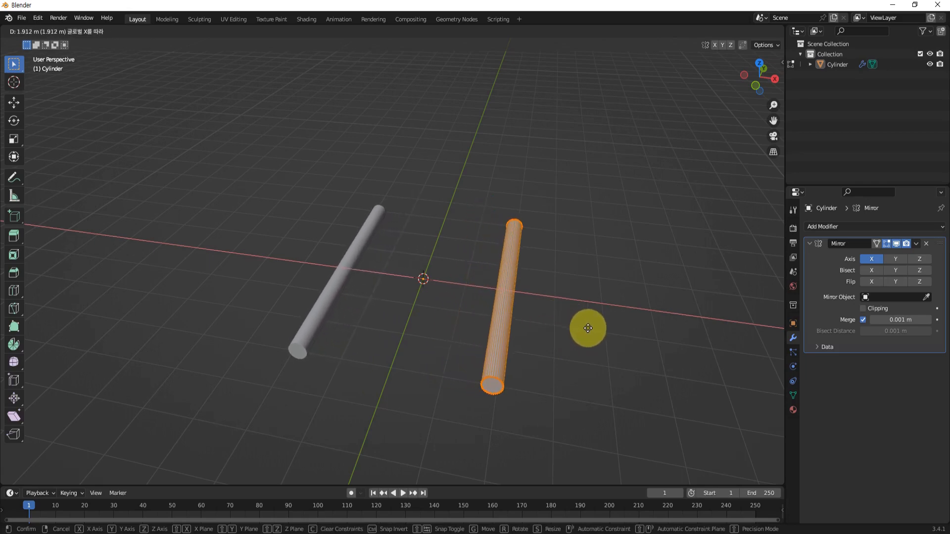
{"action": "left_click", "coordinate": [587, 328]}
{"action": "middle_click_drag", "start_coordinate": [542, 240], "coordinate": [527, 292]}
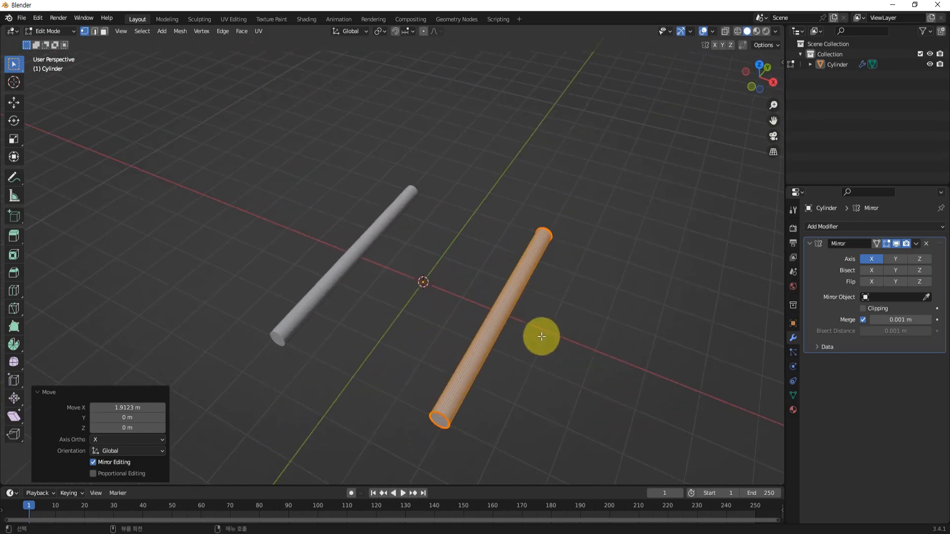
{"action": "middle_click_drag", "start_coordinate": [544, 332], "coordinate": [564, 341]}
{"action": "left_click", "coordinate": [570, 354]}
{"action": "middle_click_drag", "start_coordinate": [537, 385], "coordinate": [554, 336]}
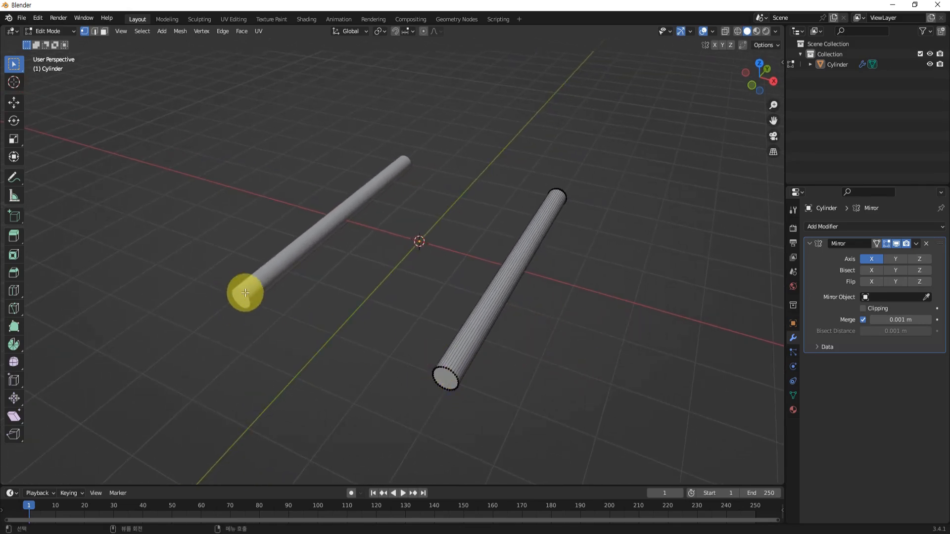
Add a Bevel modifier to the mirrored cylinder
{"action": "left_click", "coordinate": [831, 228]}
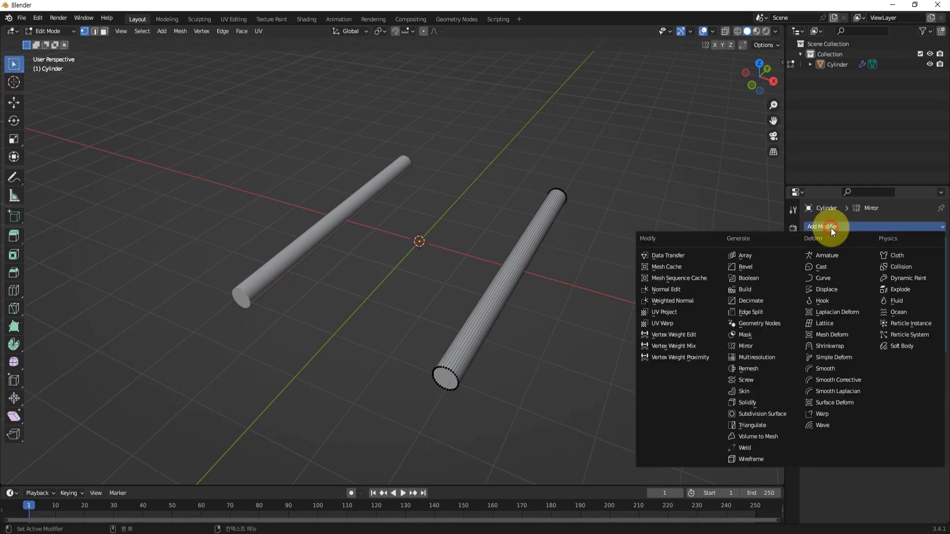
{"action": "left_click", "coordinate": [738, 266]}
{"action": "middle_click_drag", "start_coordinate": [450, 314], "coordinate": [471, 297]}
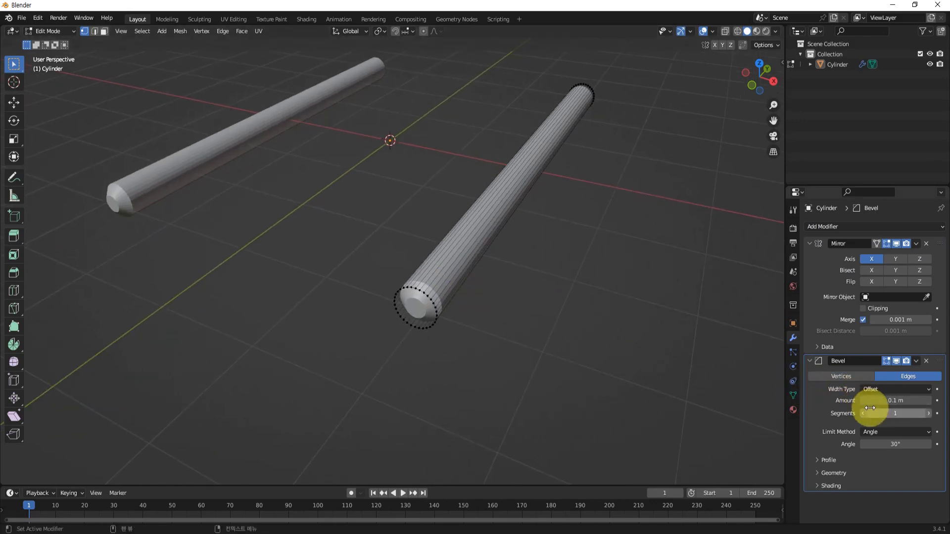
Try a Bevel modifier amount of 0.02 m on the cylinder's end edges
{"action": "mouse_move", "coordinate": [872, 400]}
{"action": "left_mouse_down"}
{"action": "mouse_move", "coordinate": [883, 400]}
{"action": "mouse_move", "coordinate": [856, 400]}
{"action": "left_mouse_up"}
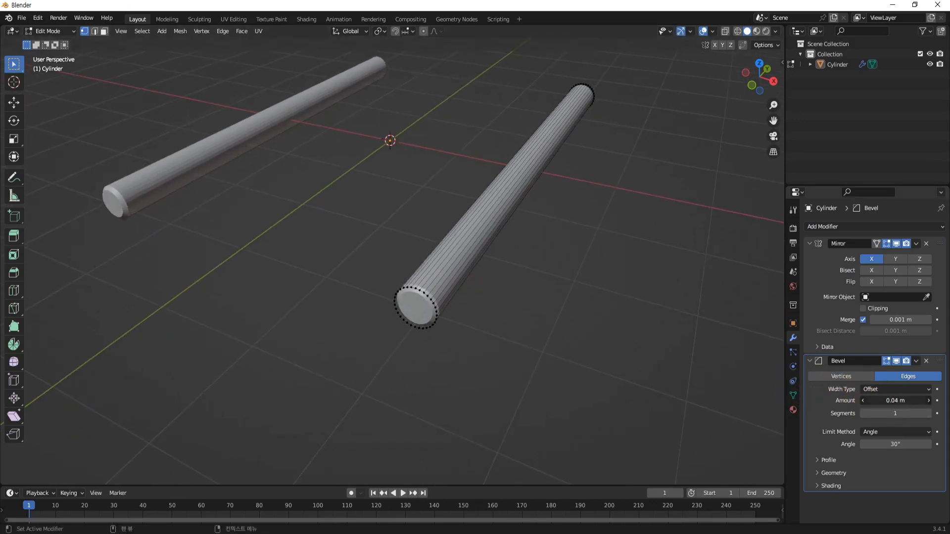
{"action": "left_click", "coordinate": [885, 400]}
{"action": "type", "text": "0"}
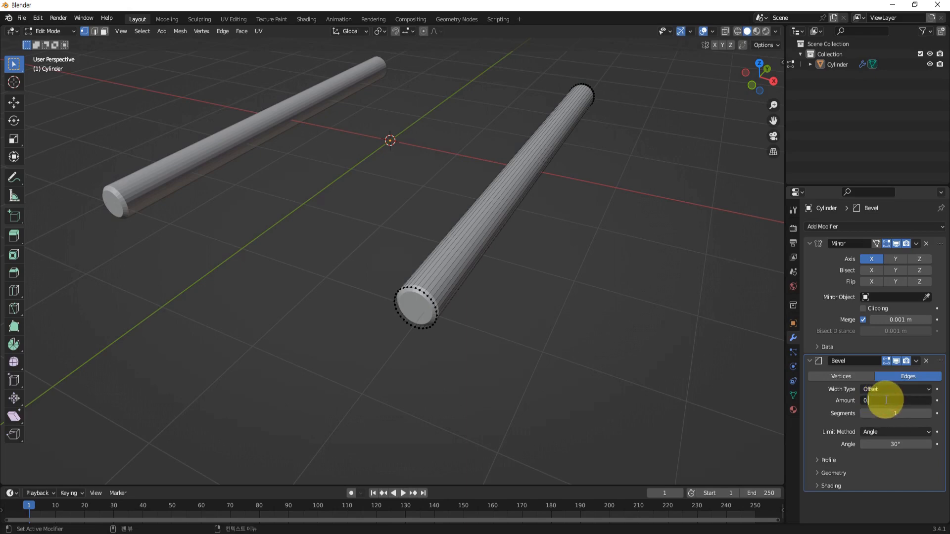
{"action": "type", "text": ".02"}
{"action": "key", "text": "Return"}
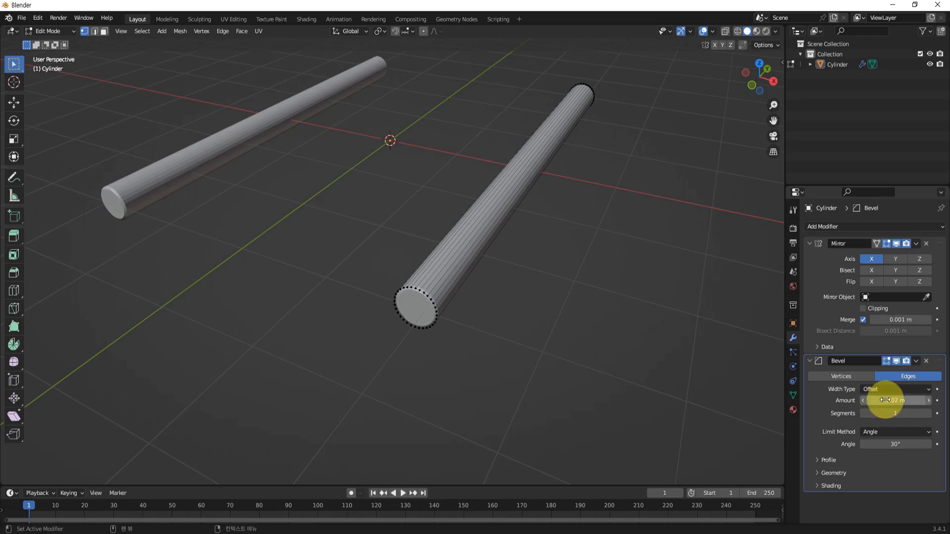
{"action": "middle_click_drag", "start_coordinate": [613, 308], "coordinate": [696, 361]}
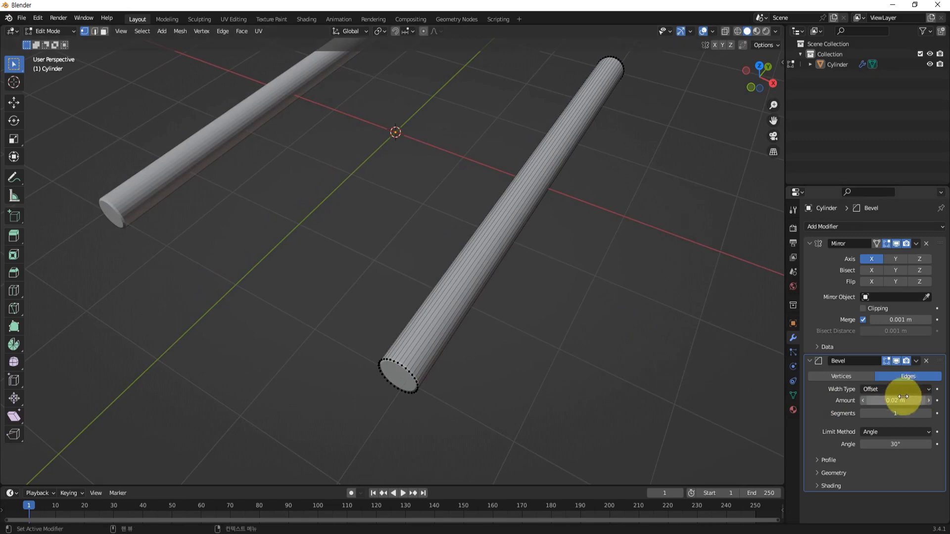
Set the Bevel modifier's amount to 0.03 m
{"action": "left_click", "coordinate": [884, 400]}
{"action": "type", "text": "0.03"}
{"action": "key", "text": "Return"}
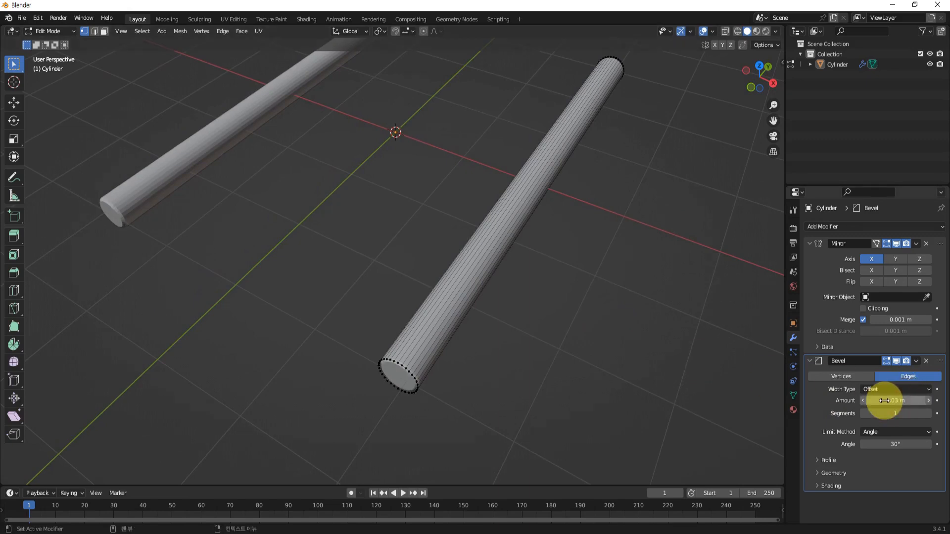
{"action": "middle_click_drag", "start_coordinate": [536, 378], "coordinate": [579, 382]}
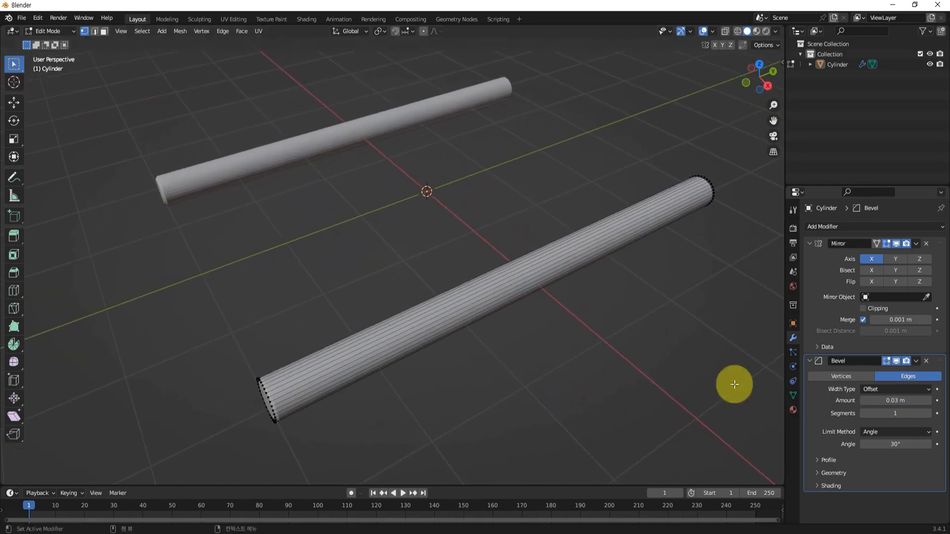
{"action": "middle_click_drag", "start_coordinate": [665, 327], "coordinate": [621, 347]}
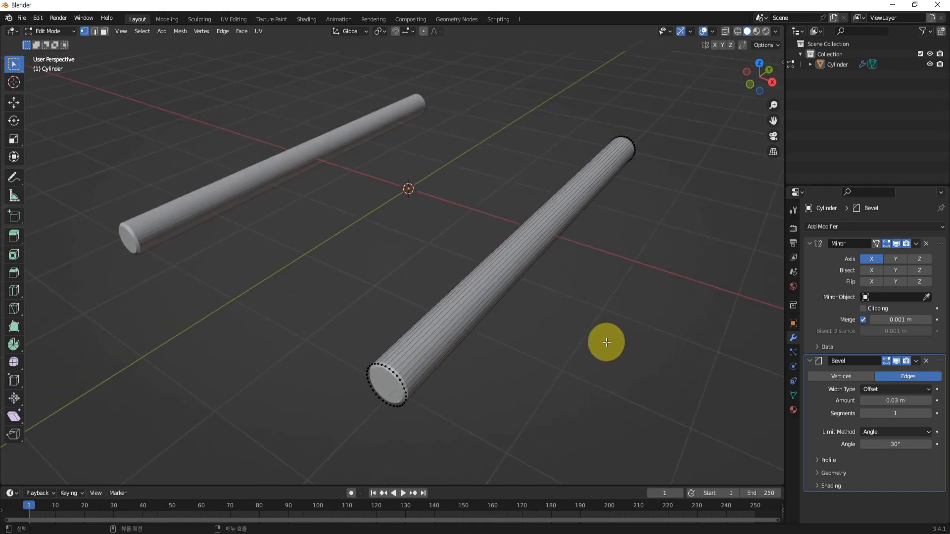
Return to Object Mode and apply Shade Auto Smooth to the mirrored cylinder
{"action": "key", "text": "Tab"}
{"action": "middle_click_drag", "start_coordinate": [566, 334], "coordinate": [511, 334]}
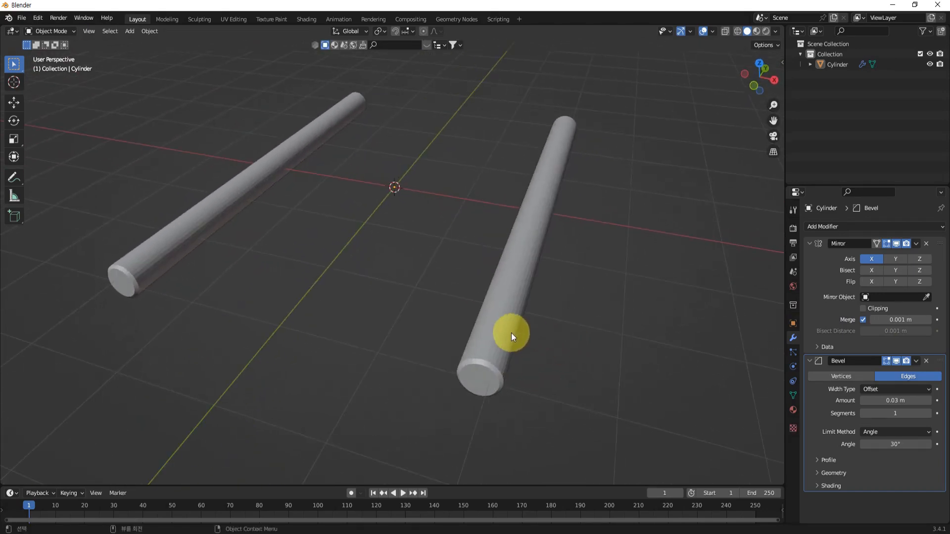
{"action": "left_click", "coordinate": [505, 327]}
{"action": "right_click", "coordinate": [506, 322]}
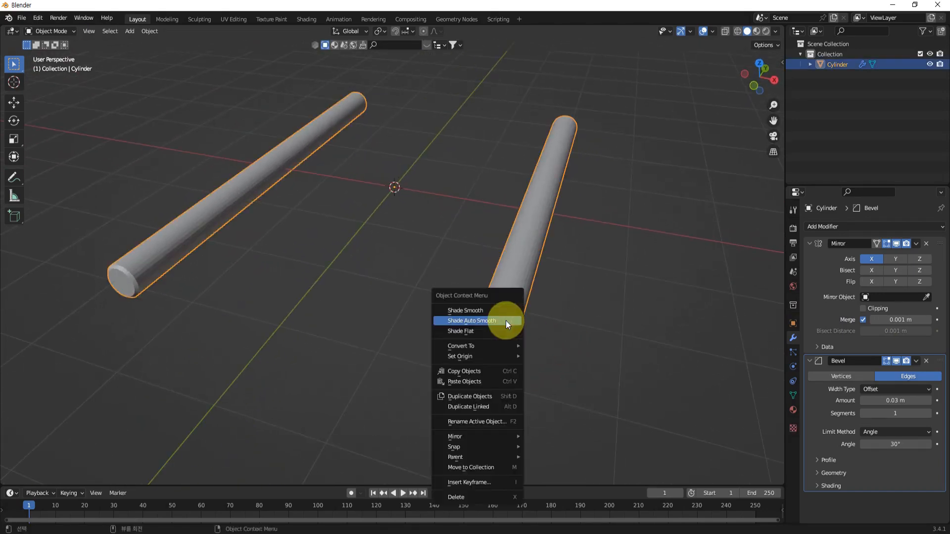
{"action": "left_click", "coordinate": [470, 321]}
{"action": "middle_click_drag", "start_coordinate": [554, 387], "coordinate": [576, 363], "text": "ctrl"}
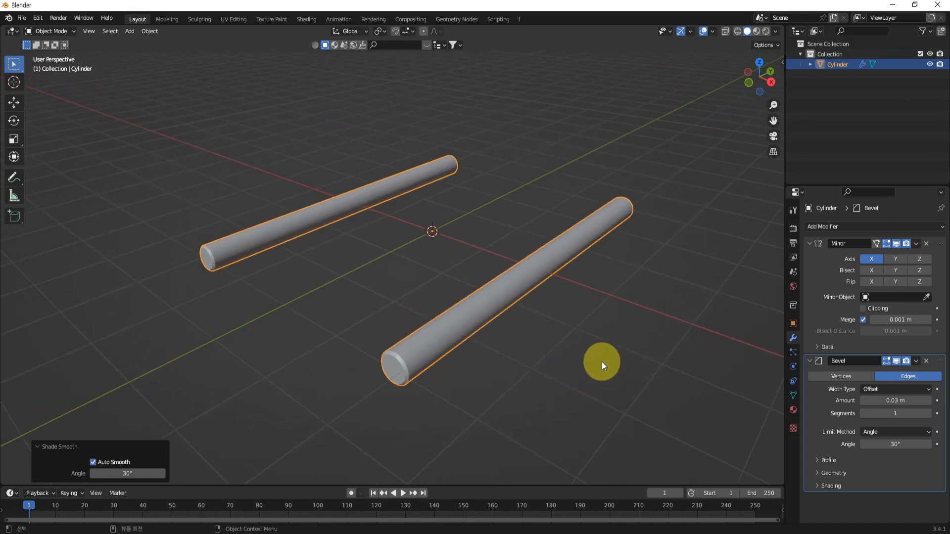
{"action": "middle_click_drag", "start_coordinate": [577, 343], "coordinate": [545, 361]}
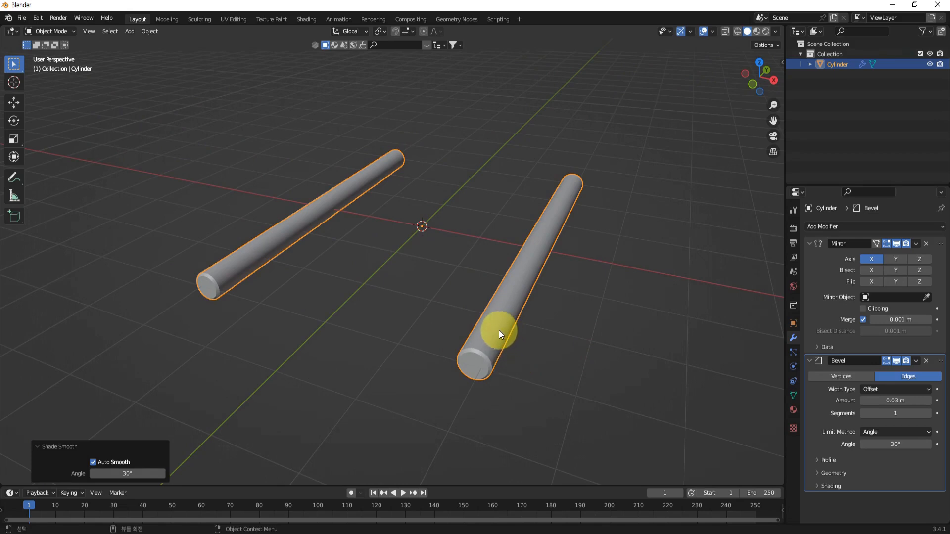
Add an Array modifier to the mirrored cylinder
{"action": "middle_click_drag", "start_coordinate": [587, 346], "coordinate": [579, 343]}
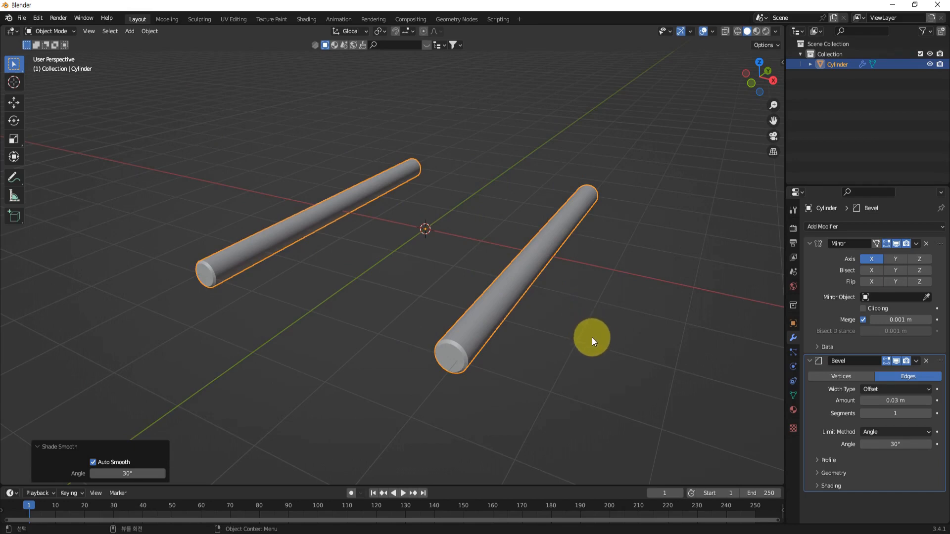
{"action": "left_click", "coordinate": [862, 227]}
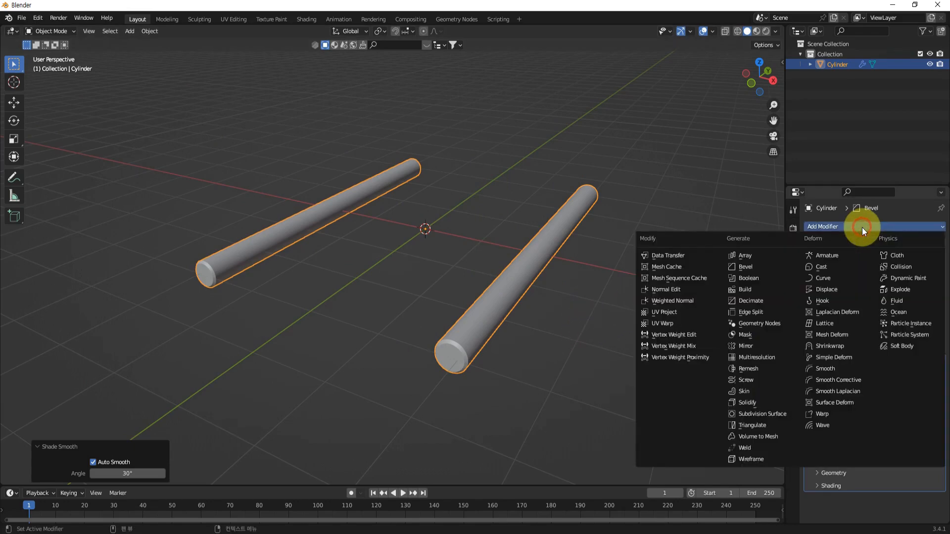
{"action": "left_click", "coordinate": [859, 227]}
{"action": "left_click", "coordinate": [877, 226]}
{"action": "left_click", "coordinate": [744, 256]}
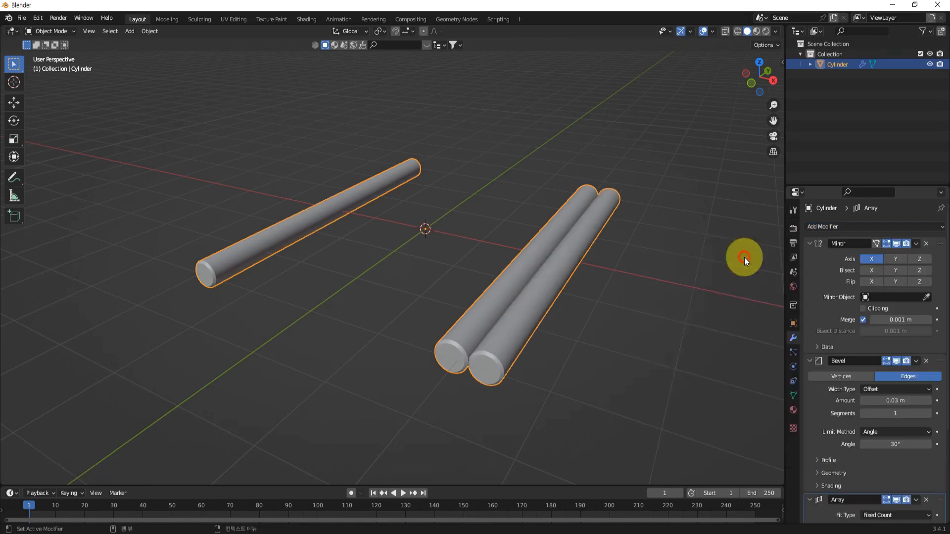
Set the Array modifier's relative offset to X 0 and Y 1 so the copies stack vertically
{"action": "scroll", "coordinate": [522, 297], "scroll_direction": "down", "scroll_amount": 2}
{"action": "scroll", "coordinate": [846, 399], "scroll_direction": "down", "scroll_amount": 3}
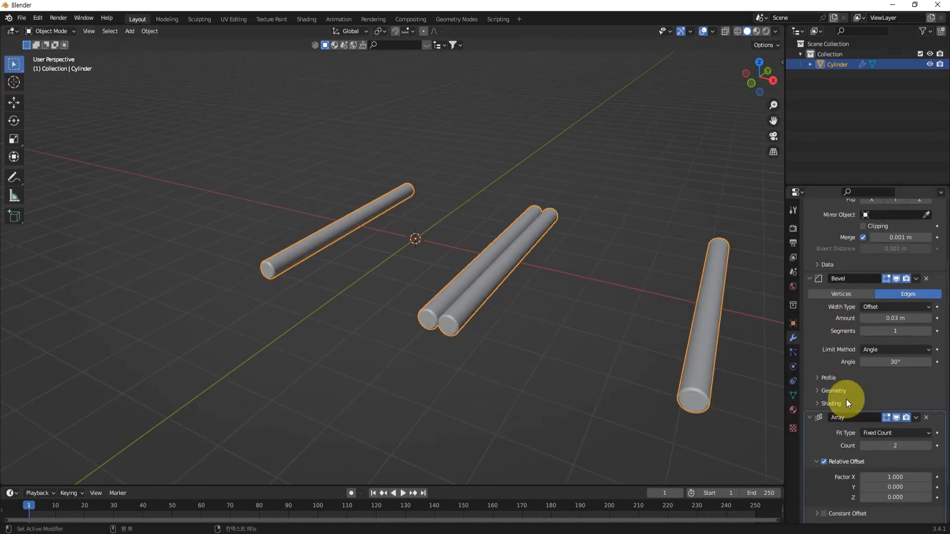
{"action": "middle_click_drag", "start_coordinate": [566, 336], "coordinate": [530, 351], "text": "shift"}
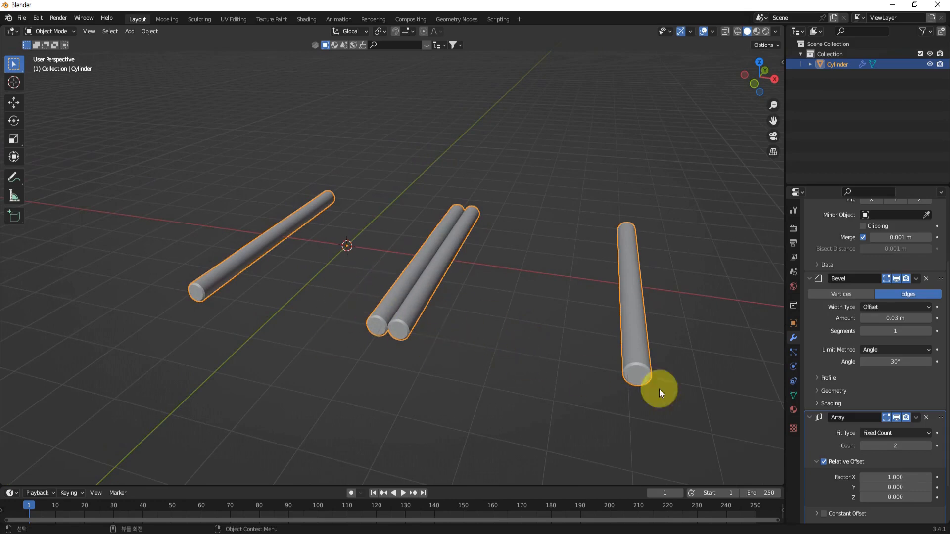
{"action": "left_click", "coordinate": [877, 479]}
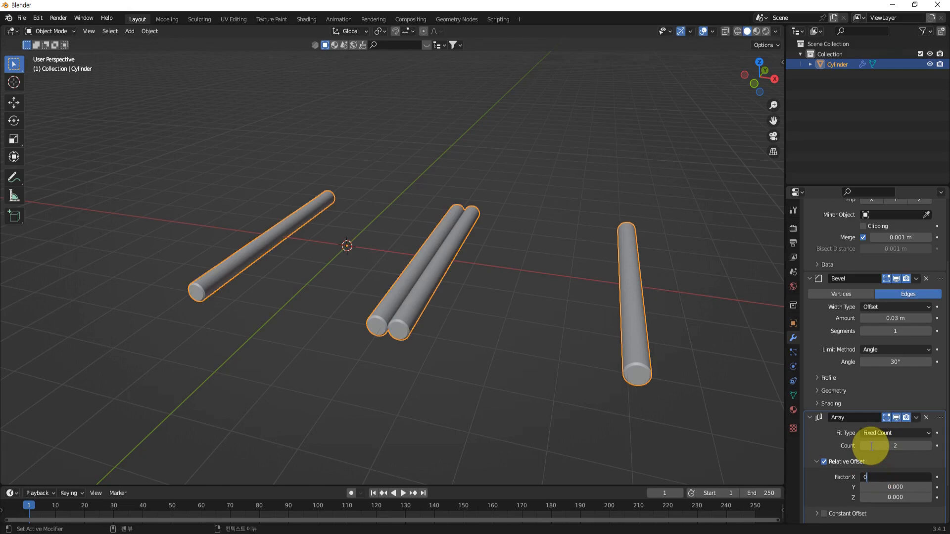
{"action": "type", "text": "0"}
{"action": "key", "text": "Return"}
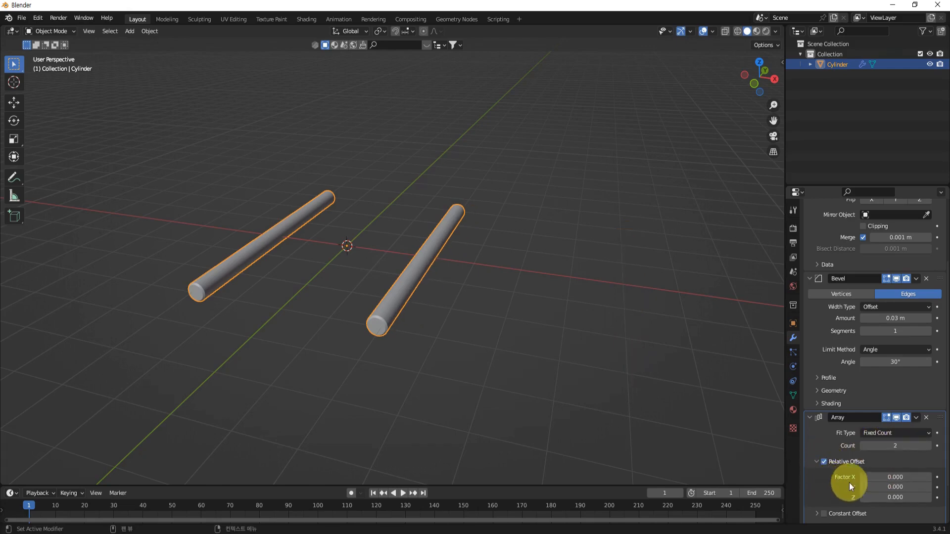
{"action": "left_click", "coordinate": [866, 487]}
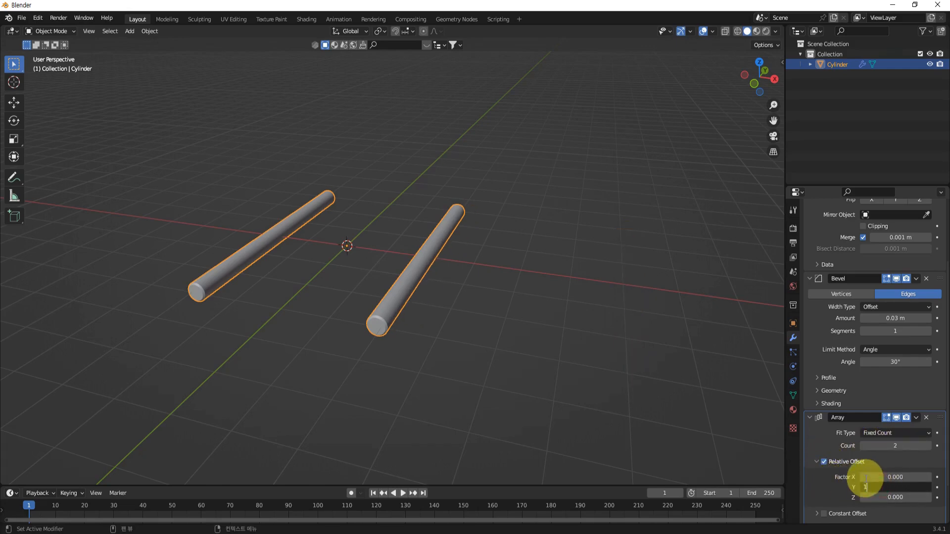
{"action": "type", "text": "1"}
{"action": "key", "text": "Return"}
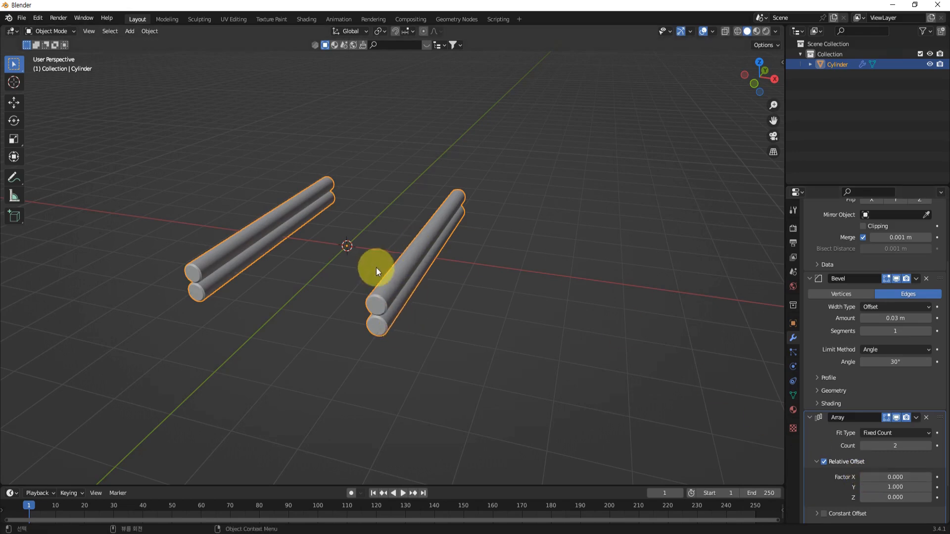
Set the Array modifier's count to 6
{"action": "middle_click_drag", "start_coordinate": [532, 342], "coordinate": [557, 375]}
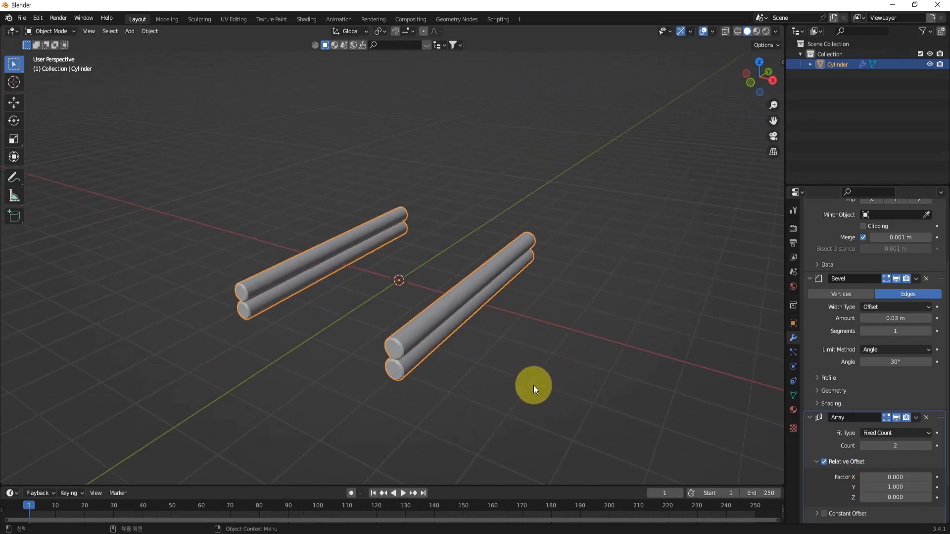
{"action": "left_click", "coordinate": [884, 447]}
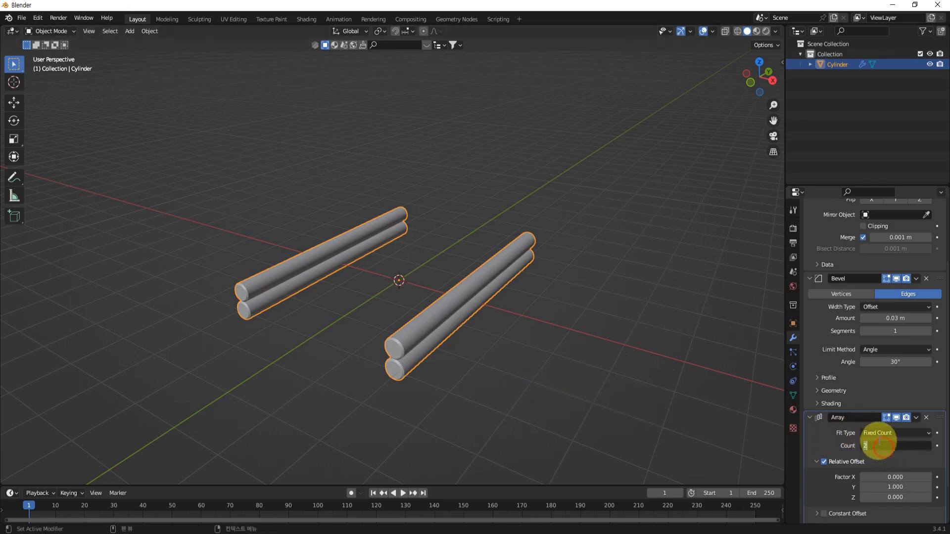
{"action": "key", "text": "Return"}
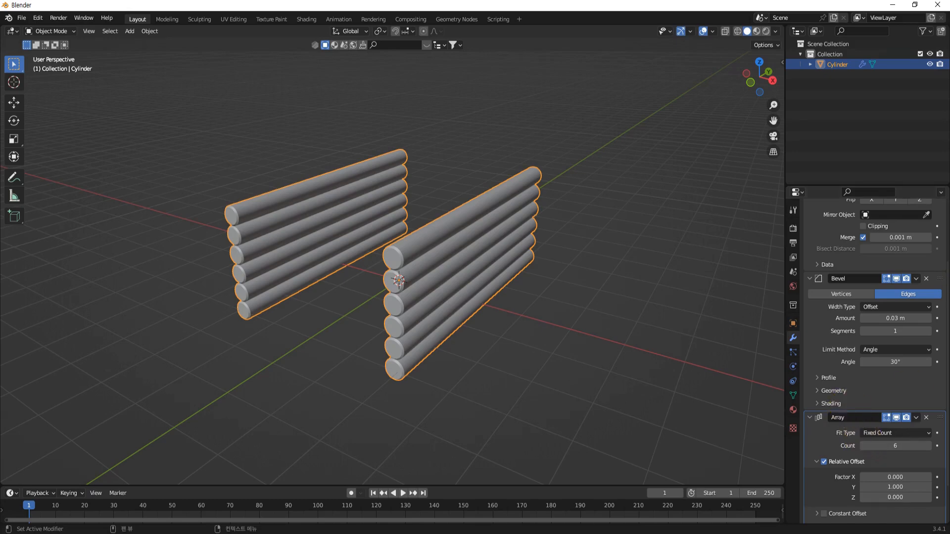
Duplicate the two stacked log walls in place, working from the top orthographic view
{"action": "middle_click_drag", "start_coordinate": [651, 234], "coordinate": [494, 259]}
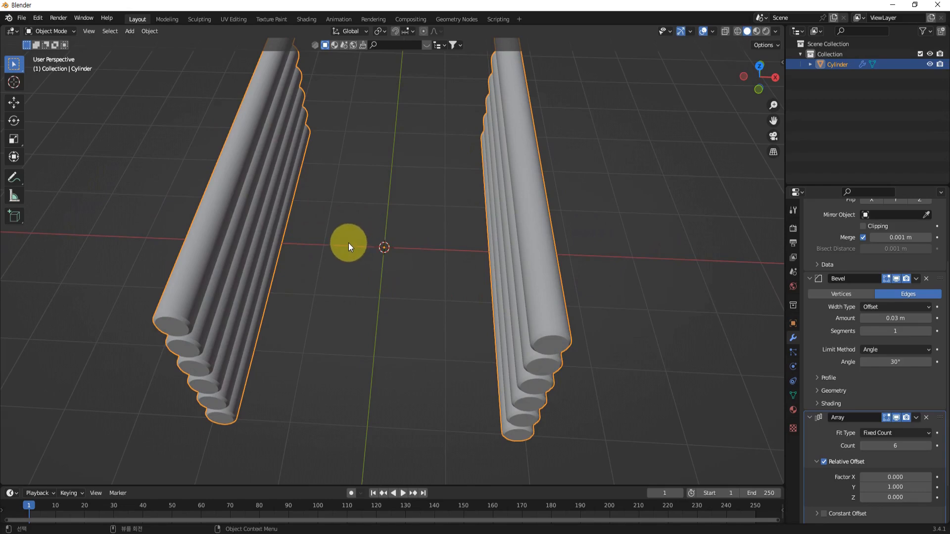
{"action": "scroll", "coordinate": [348, 242], "scroll_direction": "down", "scroll_amount": 2}
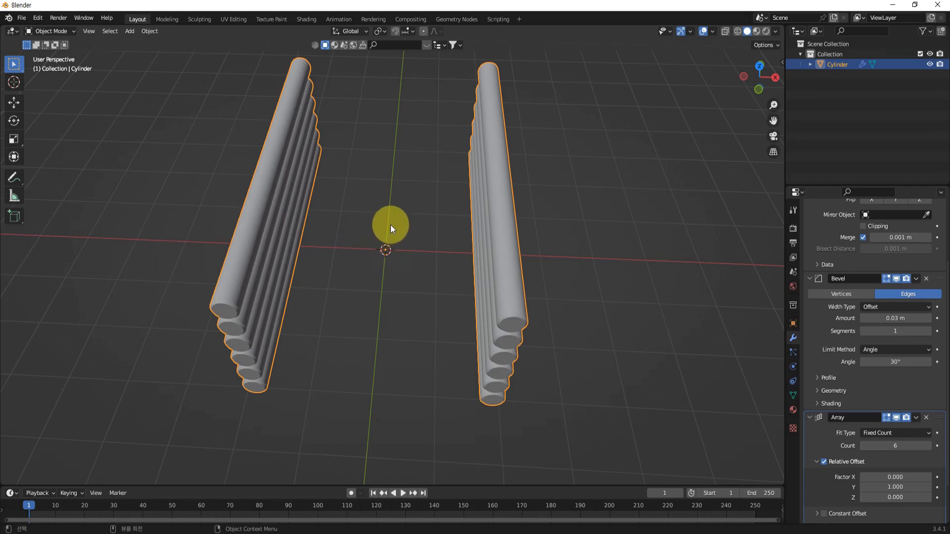
{"action": "mouse_move", "coordinate": [564, 243]}
{"action": "middle_mouse_down"}
{"action": "mouse_move", "coordinate": [555, 244]}
{"action": "mouse_move", "coordinate": [578, 253]}
{"action": "middle_mouse_up"}
{"action": "left_click", "coordinate": [578, 253]}
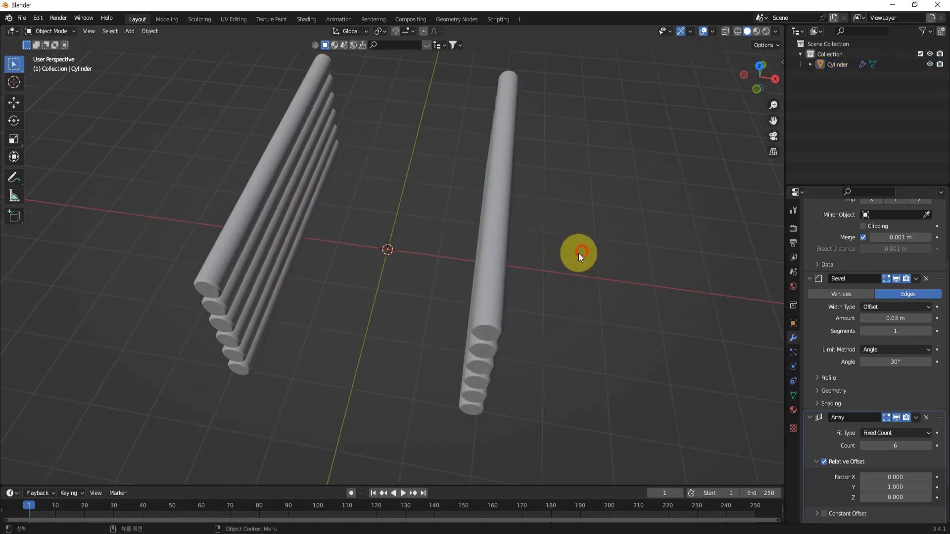
{"action": "left_click", "coordinate": [509, 254]}
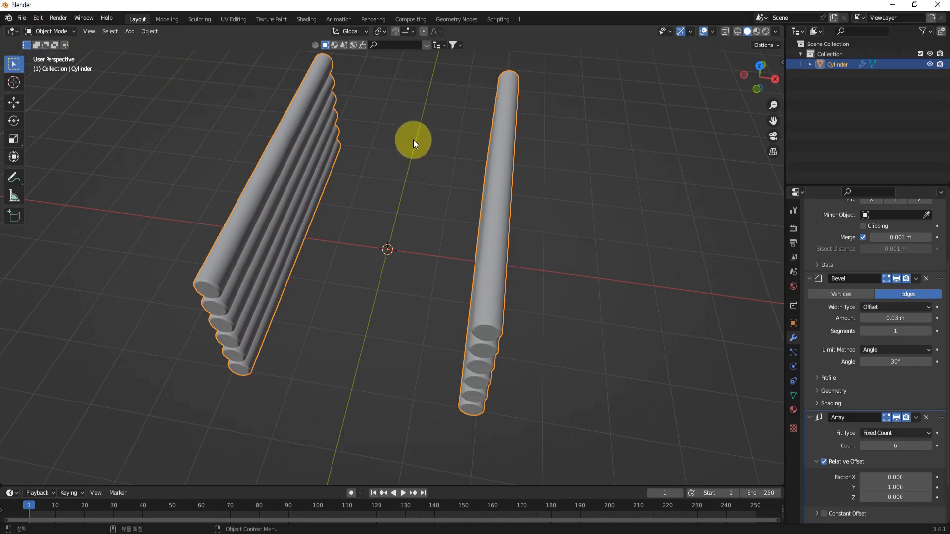
{"action": "key", "text": "KP_7"}
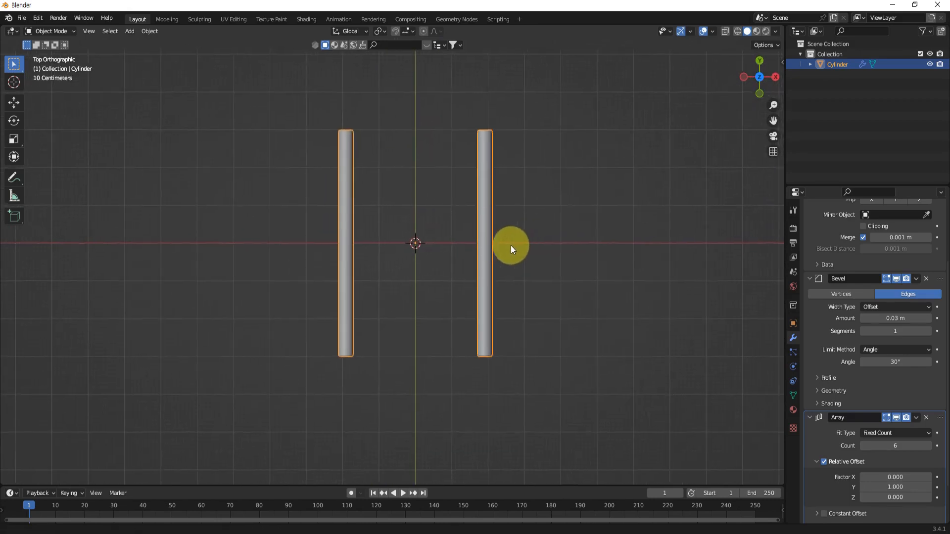
{"action": "scroll", "coordinate": [509, 245], "scroll_direction": "up", "scroll_amount": 1}
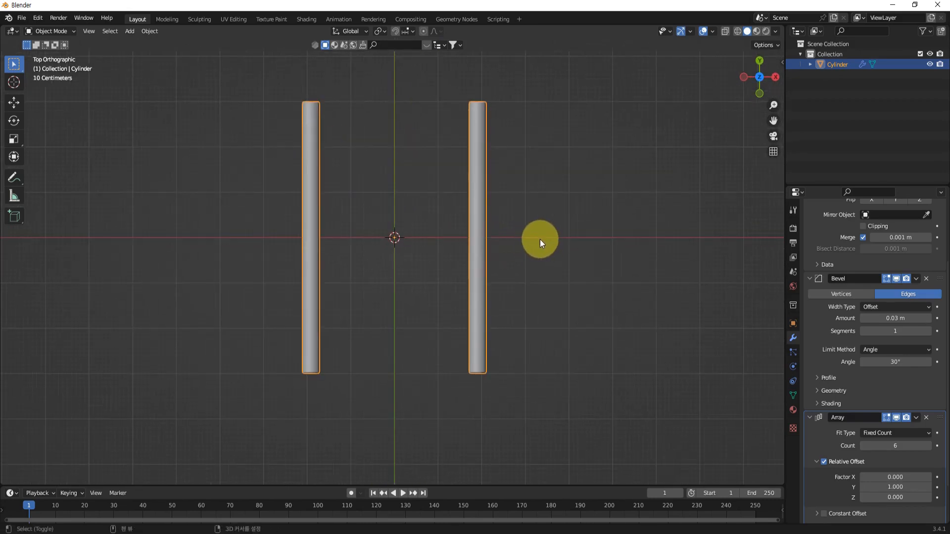
{"action": "key", "text": "shift+d"}
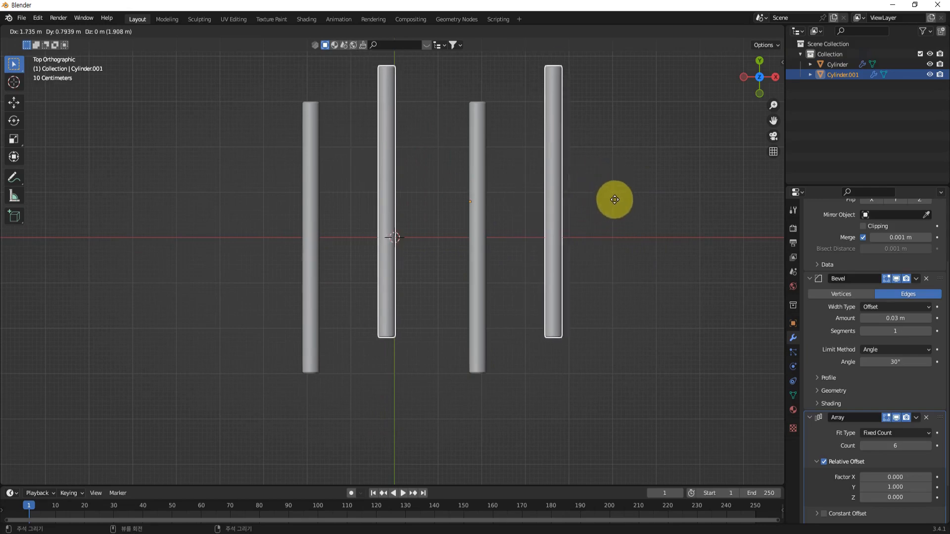
{"action": "right_click", "coordinate": [609, 197]}
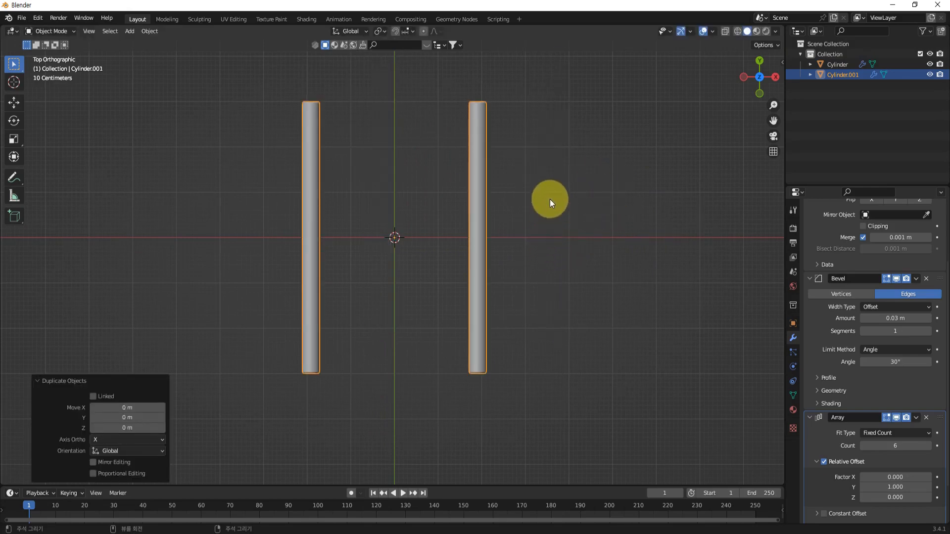
Rotate the duplicated walls by 90° in the top view so they cross the original walls
{"action": "type", "text": "r"}
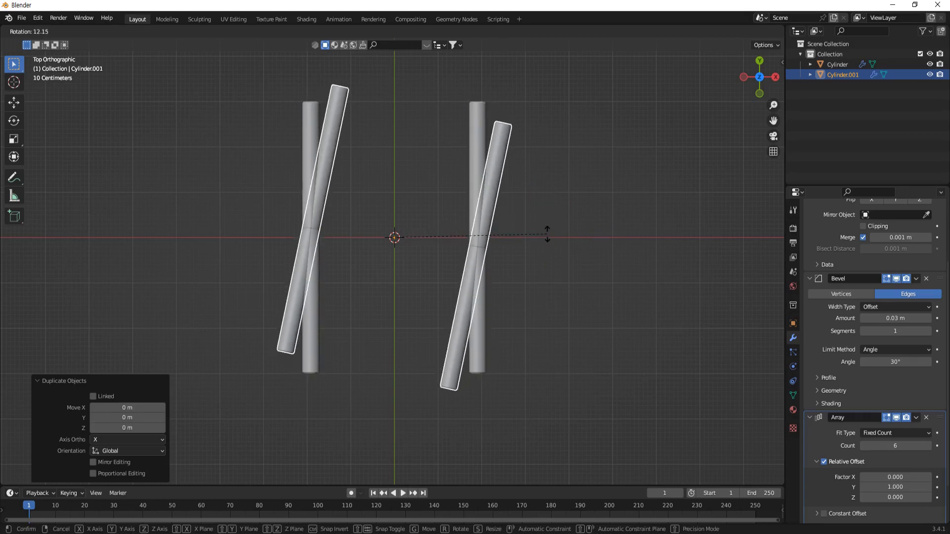
{"action": "type", "text": "90"}
{"action": "left_click", "coordinate": [548, 233]}
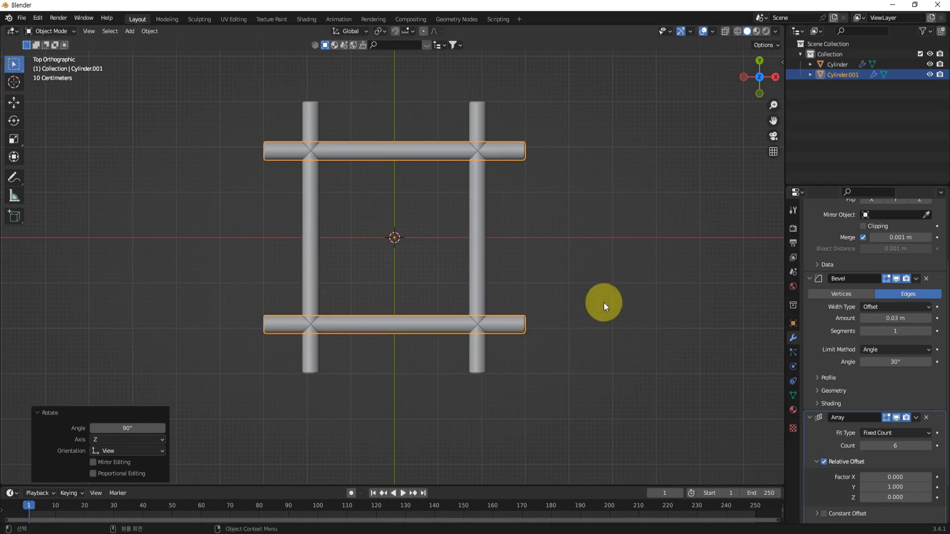
In Edit Mode, select the duplicated wall's whole mesh and move it about -0.8 m along Y, near the ends of the original logs
{"action": "key", "text": "Tab"}
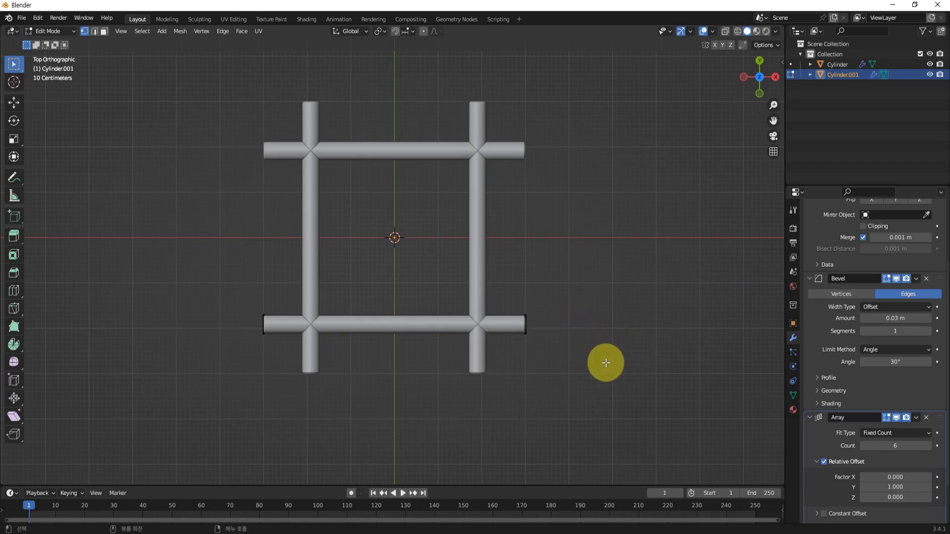
{"action": "middle_click_drag", "start_coordinate": [604, 362], "coordinate": [595, 323]}
{"action": "key", "text": "a"}
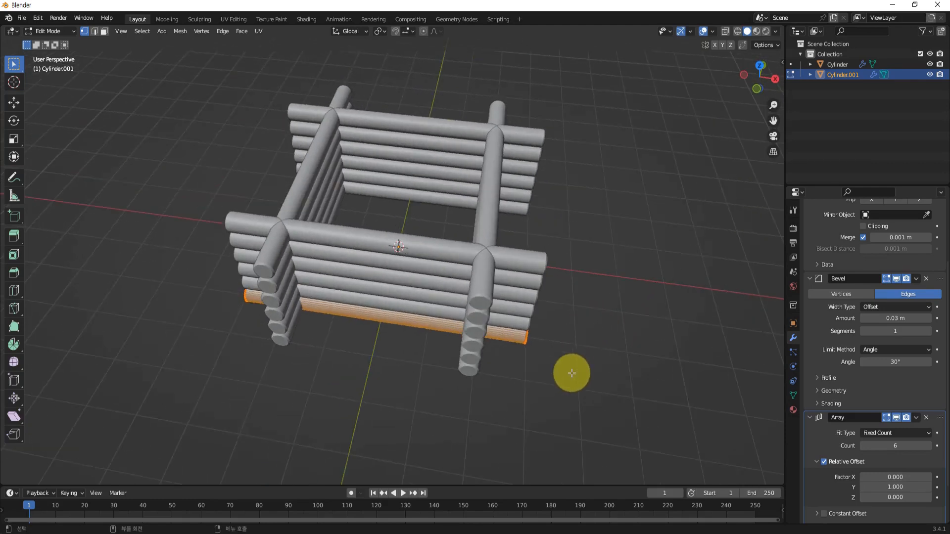
{"action": "key", "text": "KP_7"}
{"action": "scroll", "coordinate": [585, 312], "scroll_direction": "up", "scroll_amount": 2}
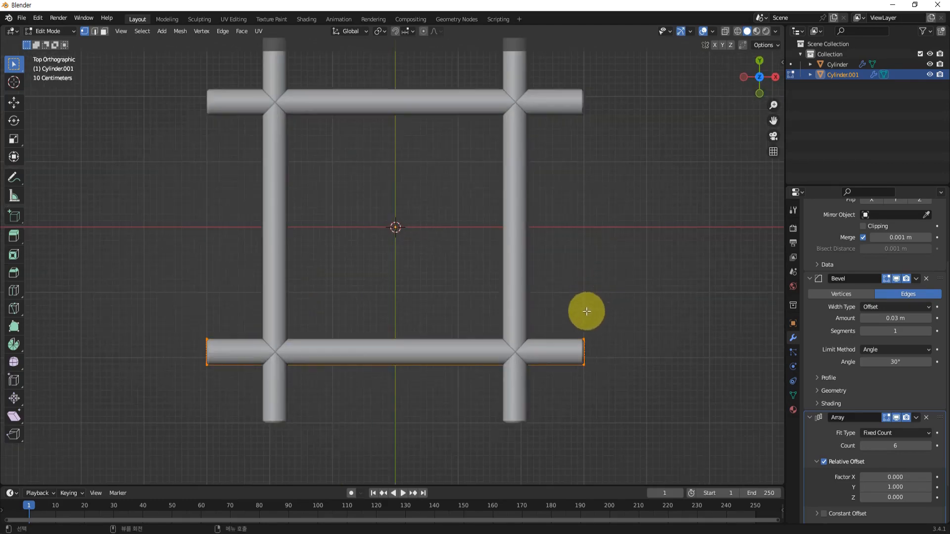
{"action": "middle_click_drag", "start_coordinate": [598, 360], "coordinate": [580, 359], "text": "shift"}
{"action": "key", "text": "g"}
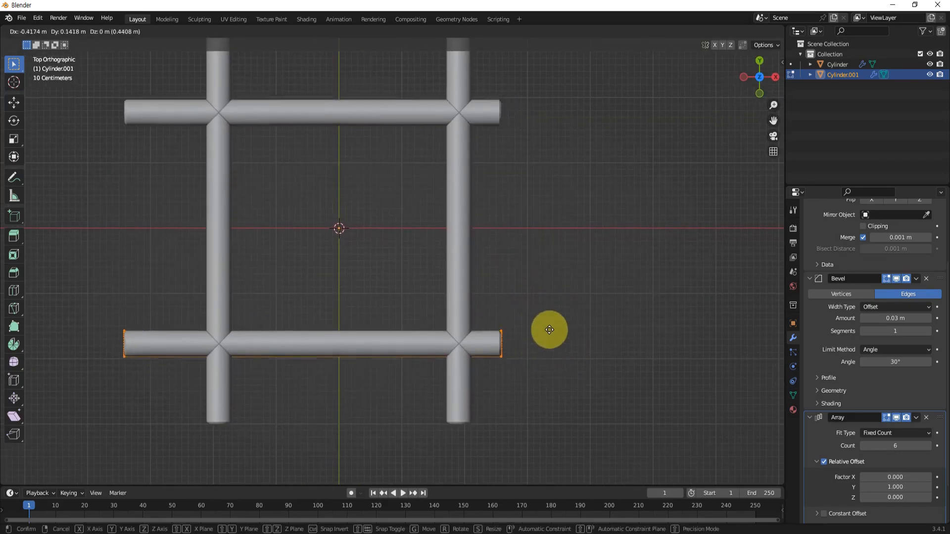
{"action": "key", "text": "y"}
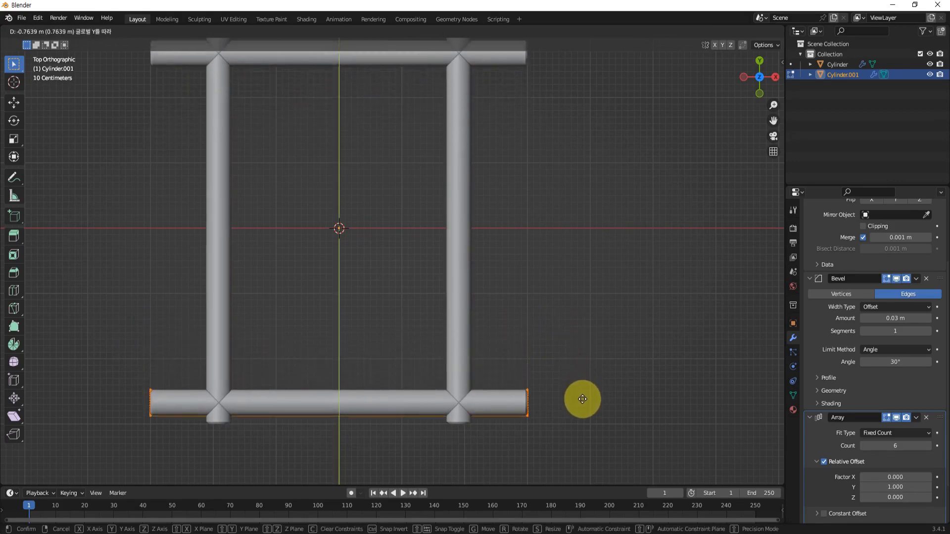
{"action": "left_click", "coordinate": [582, 402]}
Scale the duplicated logs along X by about 0.73 so they end just beyond the side walls
{"action": "middle_click_drag", "start_coordinate": [543, 392], "coordinate": [618, 342], "text": "shift"}
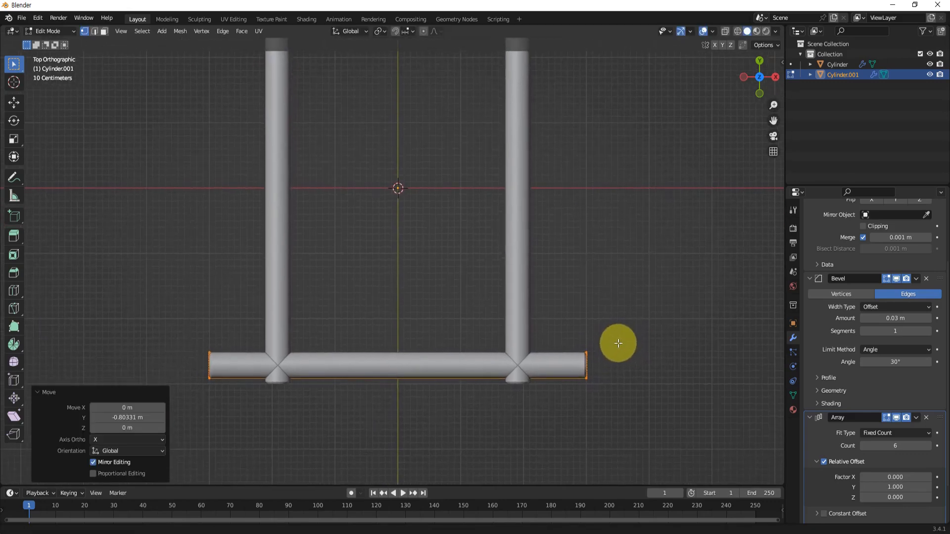
{"action": "middle_click_drag", "start_coordinate": [619, 420], "coordinate": [583, 399], "text": "shift"}
{"action": "key", "text": "s"}
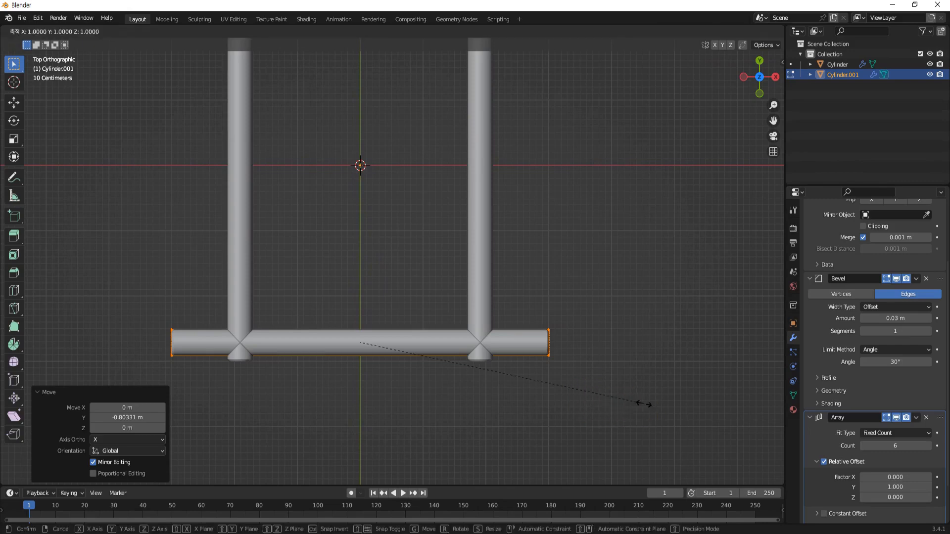
{"action": "key", "text": "x"}
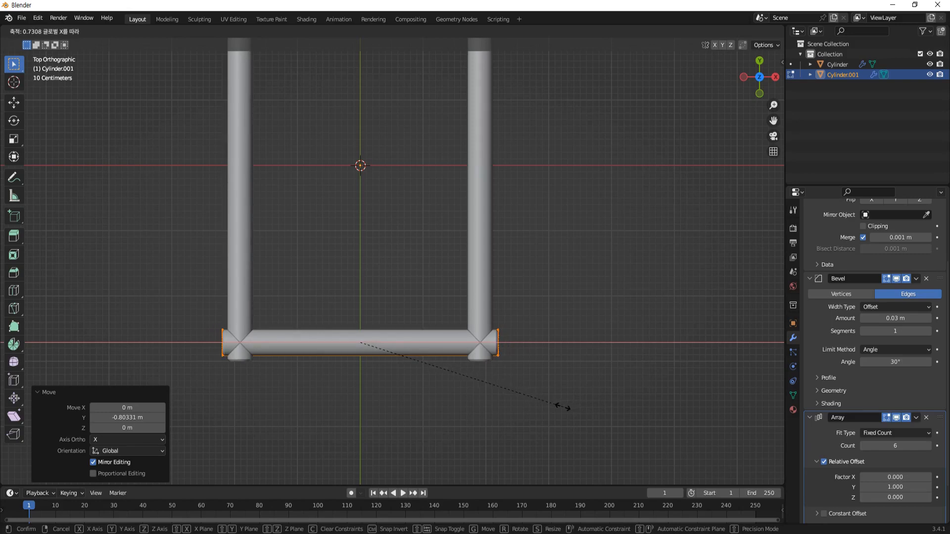
{"action": "left_click", "coordinate": [563, 406]}
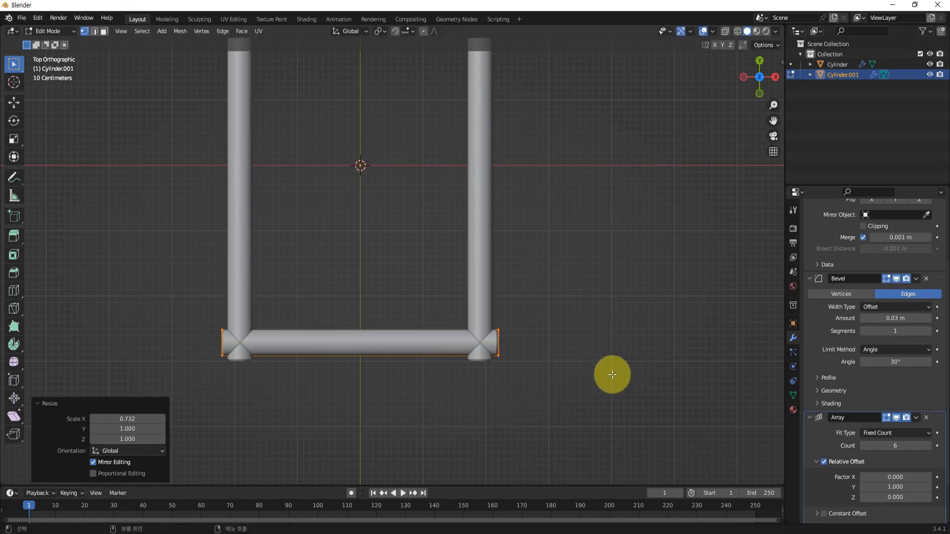
Return to Object Mode, check the log walls from several angles and deselect everything
{"action": "middle_click_drag", "start_coordinate": [612, 374], "coordinate": [498, 328]}
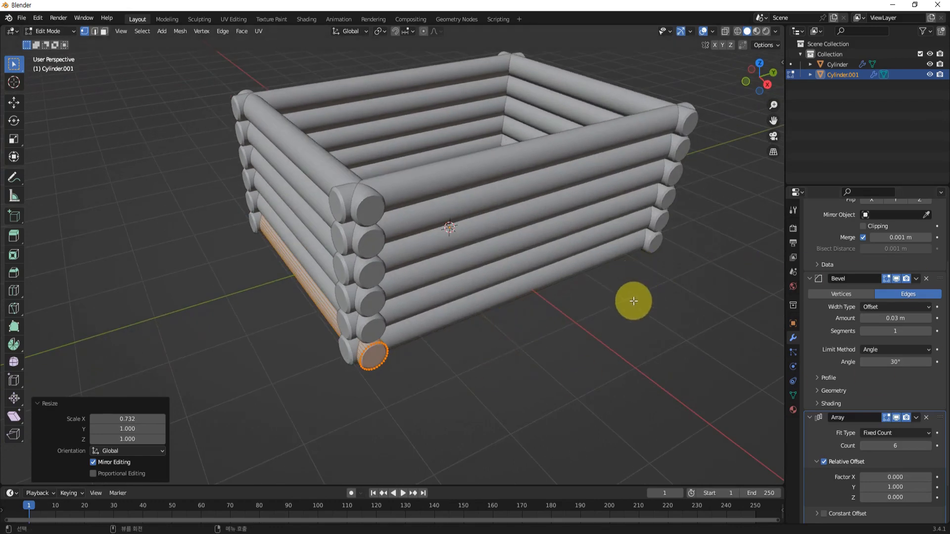
{"action": "middle_click_drag", "start_coordinate": [603, 339], "coordinate": [606, 366]}
{"action": "key", "text": "Tab"}
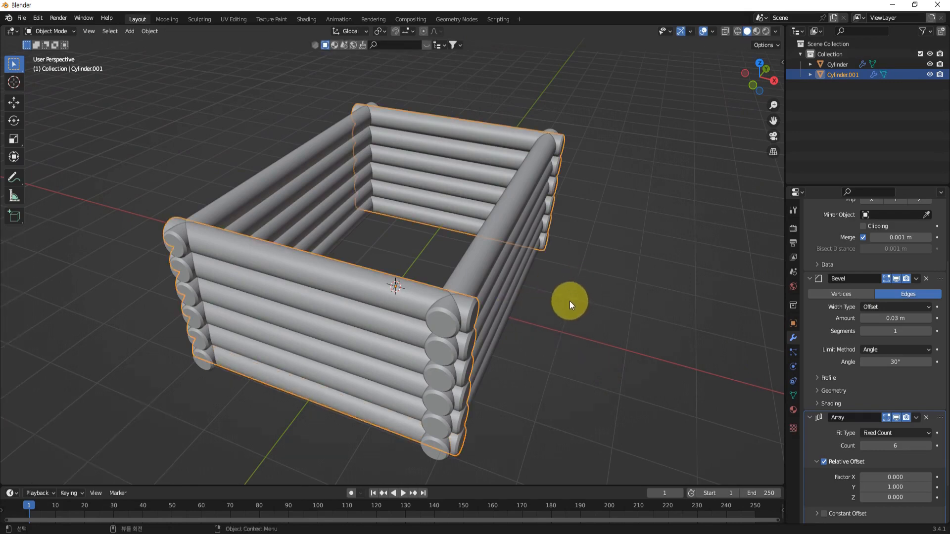
{"action": "middle_click_drag", "start_coordinate": [558, 307], "coordinate": [576, 327]}
{"action": "left_click", "coordinate": [577, 327]}
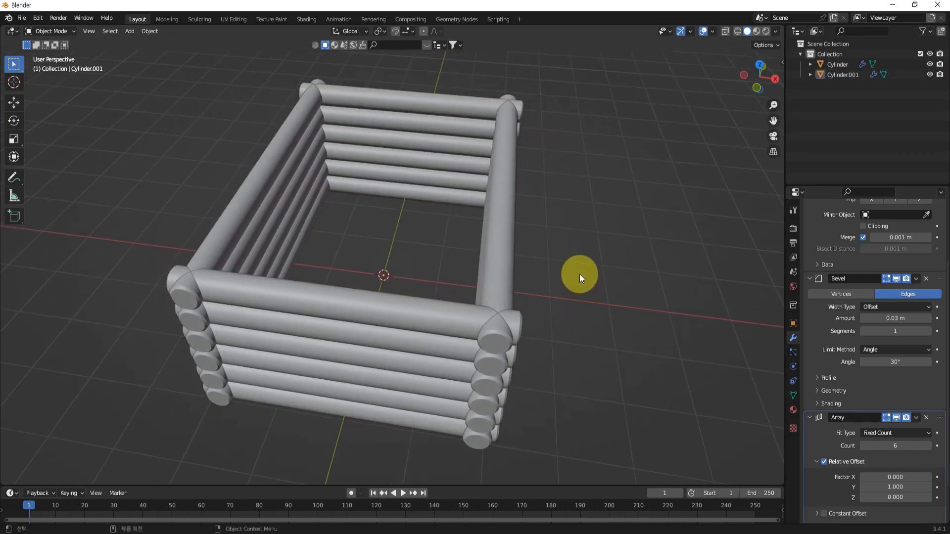
Add a cube mesh at the cabin's centre and scale it down uniformly to about 0.235
{"action": "key", "text": "shift+a"}
{"action": "mouse_move", "coordinate": [580, 274]}
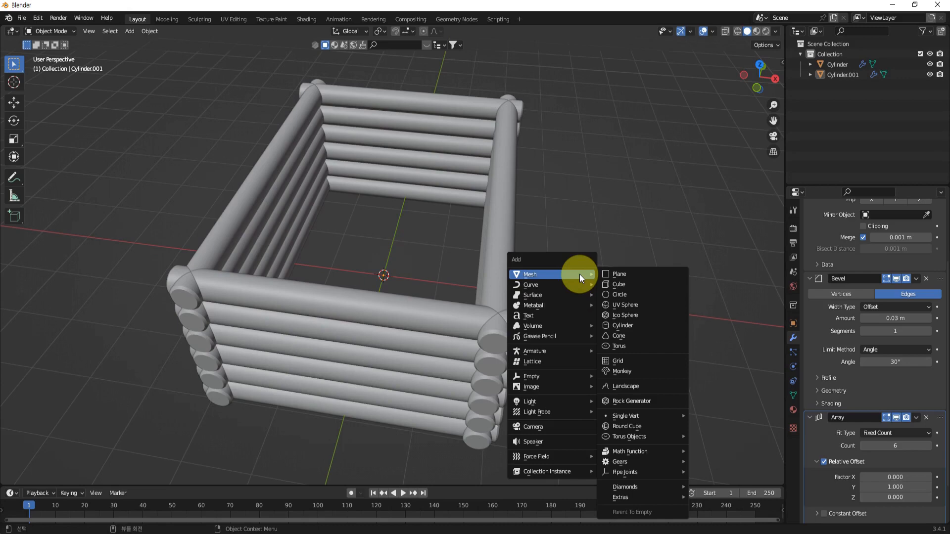
{"action": "left_click", "coordinate": [617, 283]}
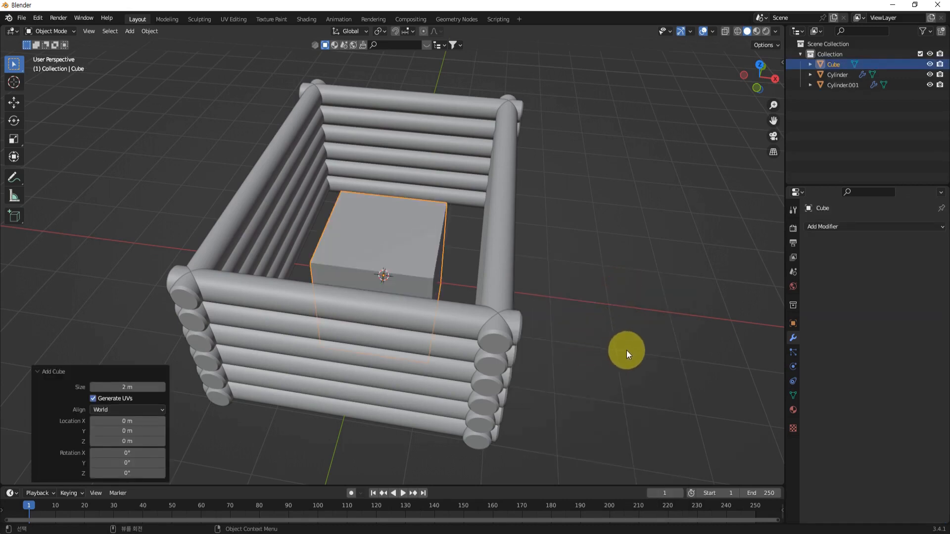
{"action": "key", "text": "s"}
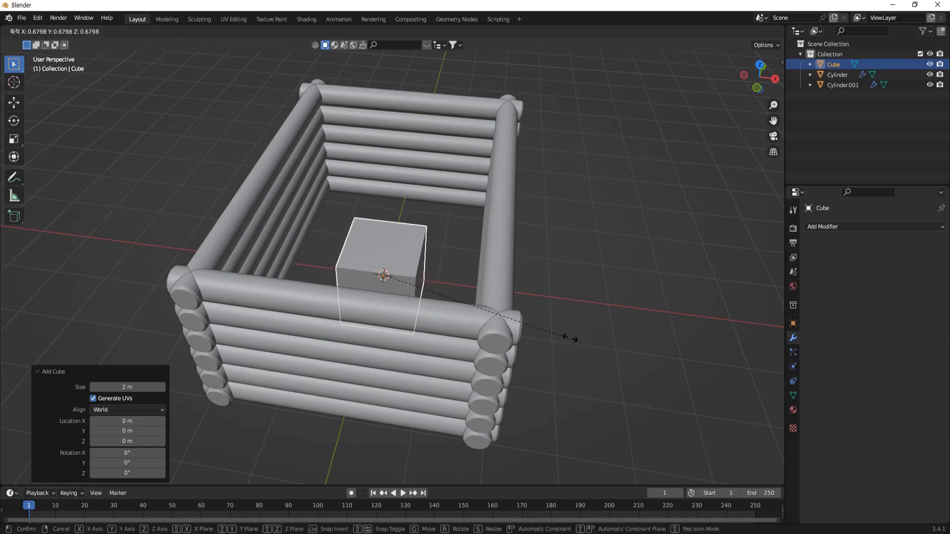
{"action": "left_click", "coordinate": [451, 283]}
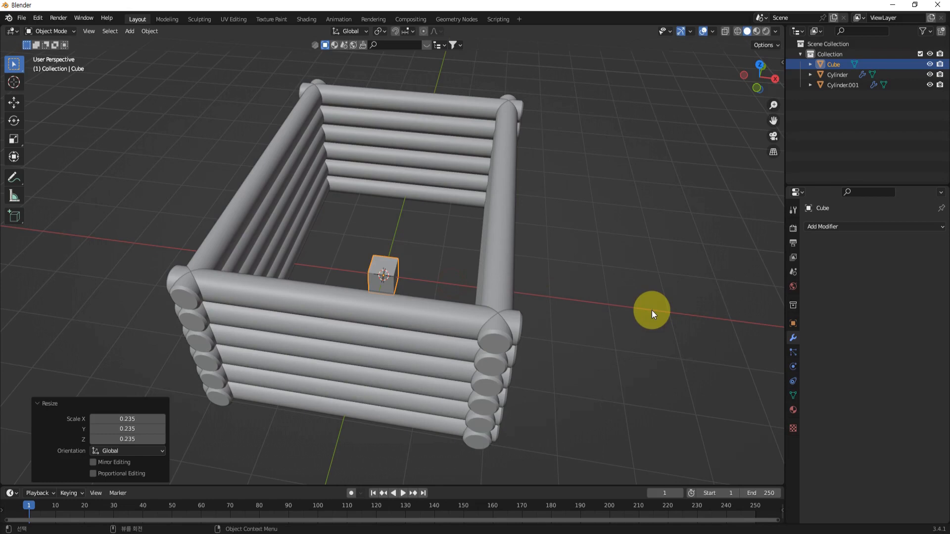
Move the cube onto a front corner of the log walls, about 1.95 m in X, -2.74 m in Y and 2.43 m in Z
{"action": "key", "text": "KP_1"}
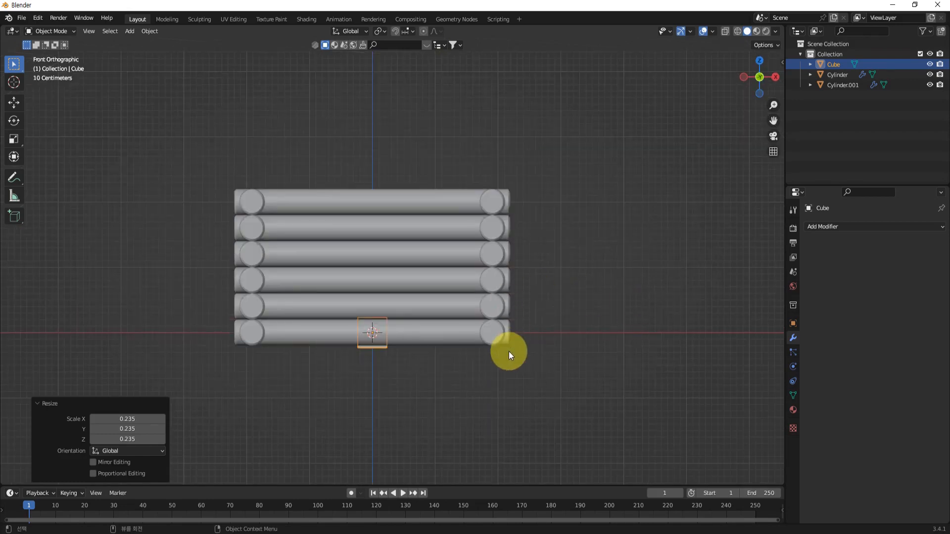
{"action": "key", "text": "g"}
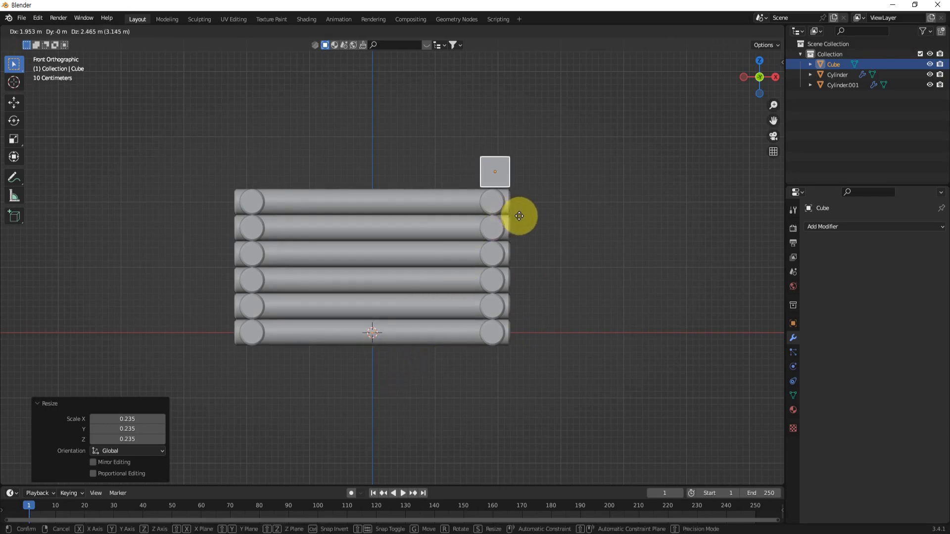
{"action": "left_click", "coordinate": [521, 218]}
{"action": "key", "text": "KP_3"}
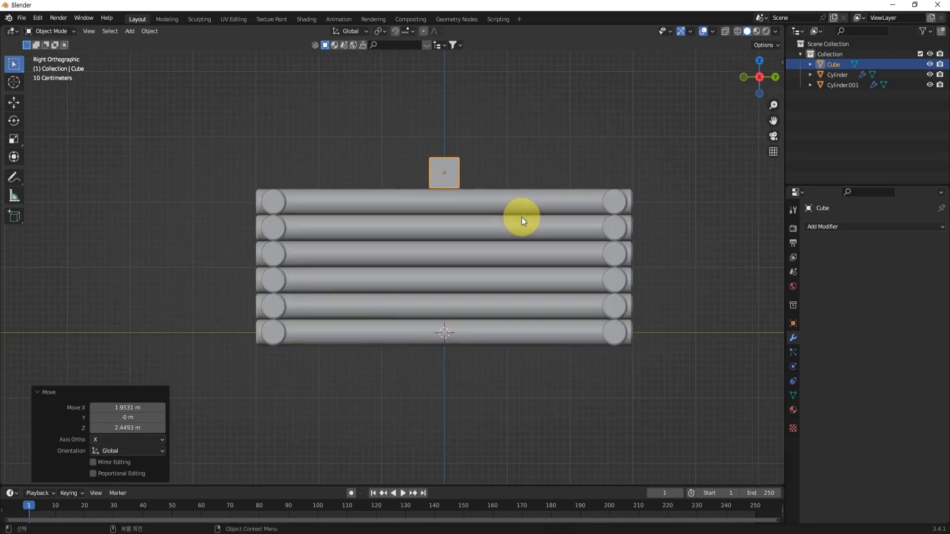
{"action": "key", "text": "g"}
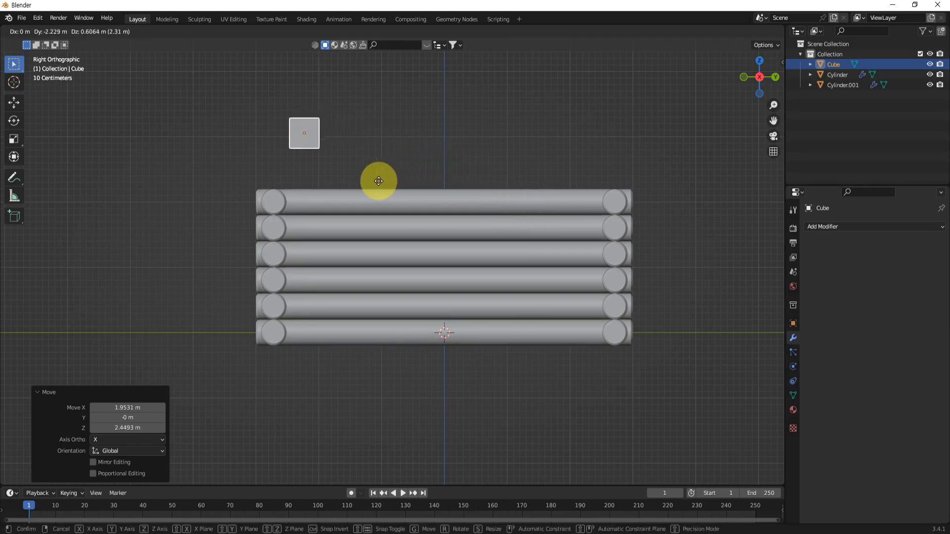
{"action": "left_click", "coordinate": [352, 218]}
{"action": "middle_click_drag", "start_coordinate": [338, 210], "coordinate": [414, 229]}
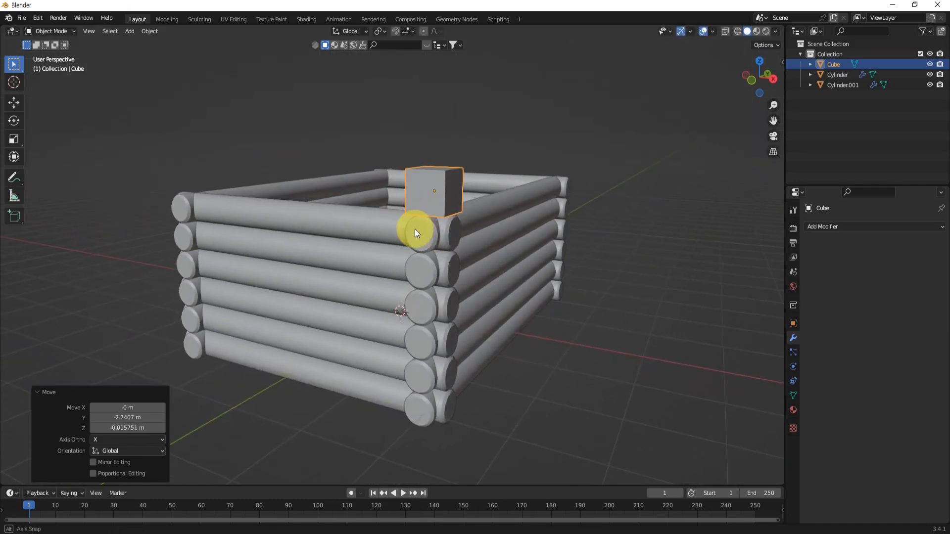
Scale the corner cube by about 0.757 and shift it about 0.13 m in X and -0.03 m in Z in the front view
{"action": "key", "text": "KP_1"}
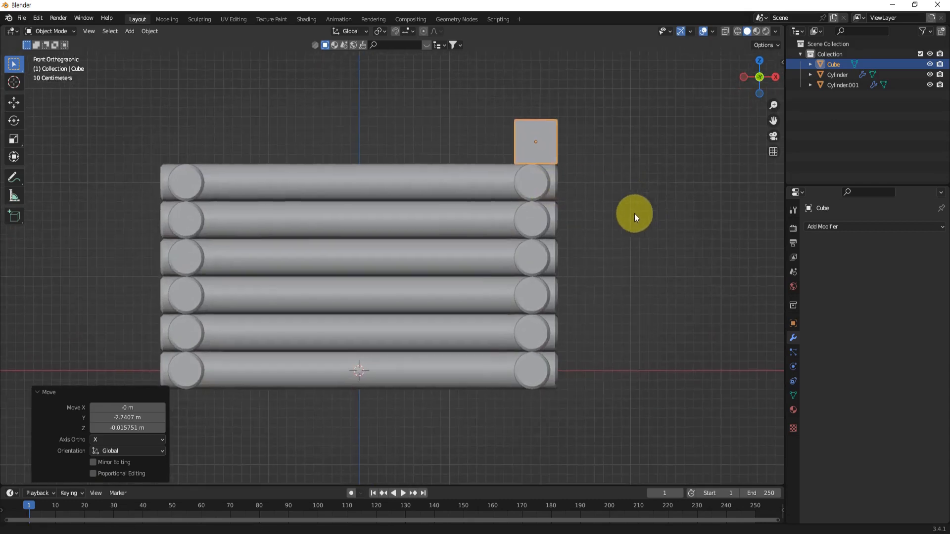
{"action": "middle_click_drag", "start_coordinate": [634, 213], "coordinate": [534, 322], "text": "shift"}
{"action": "scroll", "coordinate": [536, 296], "scroll_direction": "up", "scroll_amount": 2}
{"action": "key", "text": "s"}
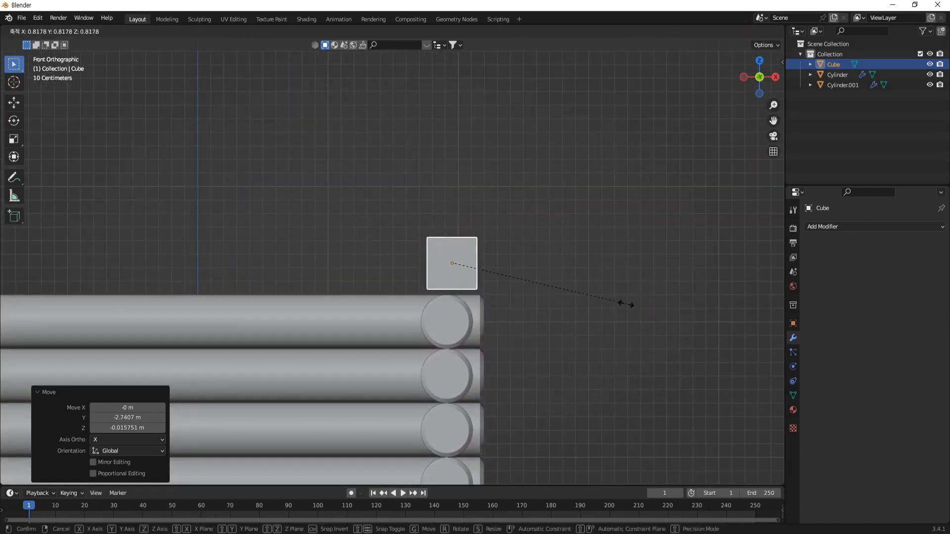
{"action": "left_click", "coordinate": [614, 301]}
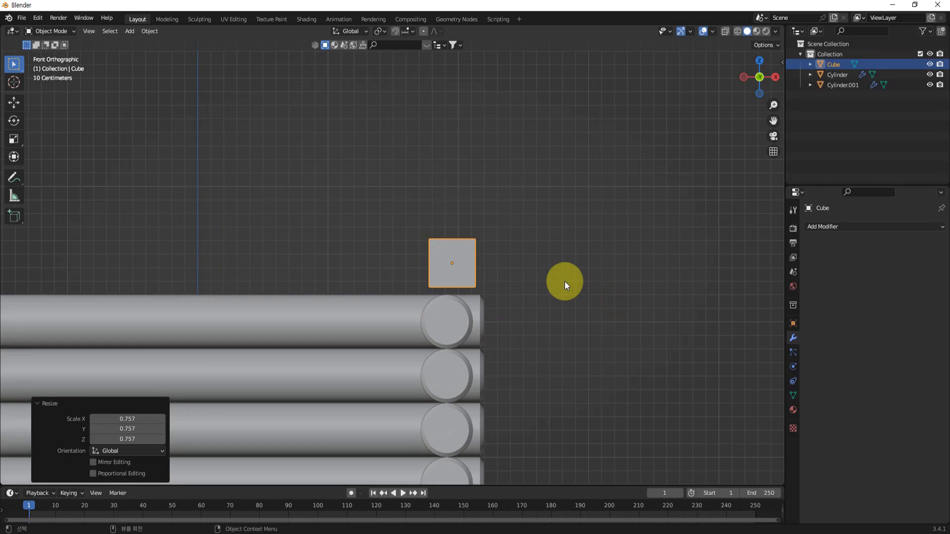
{"action": "key", "text": "g"}
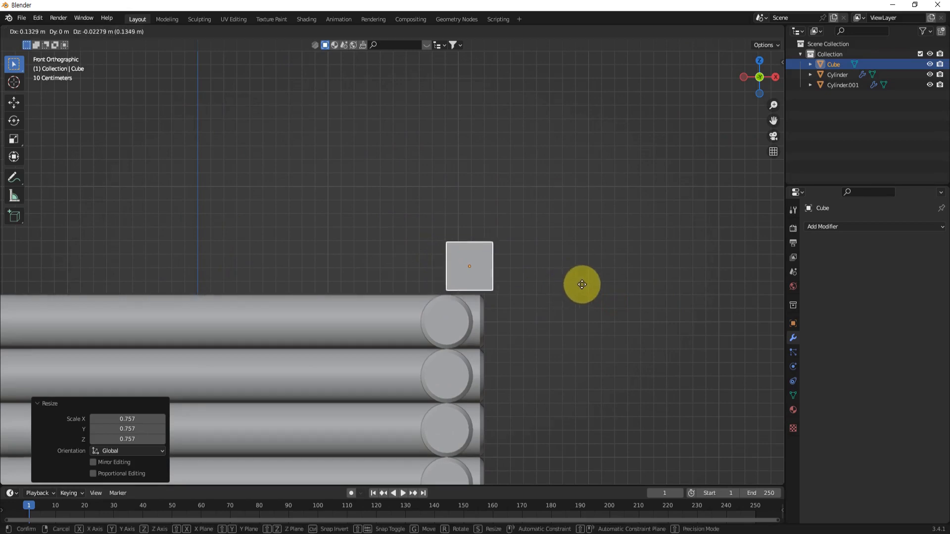
{"action": "left_click", "coordinate": [577, 286]}
{"action": "scroll", "coordinate": [524, 260], "scroll_direction": "down", "scroll_amount": 3}
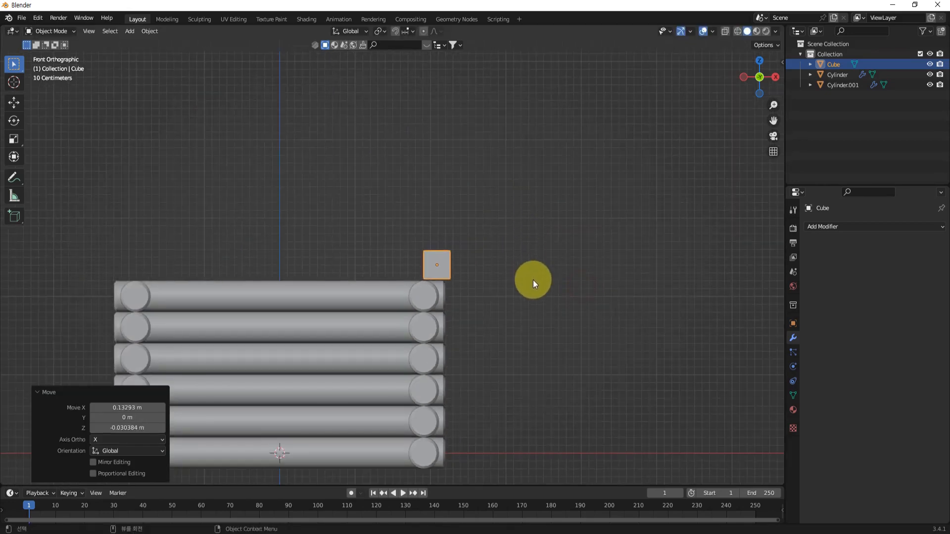
{"action": "middle_click_drag", "start_coordinate": [523, 261], "coordinate": [448, 256]}
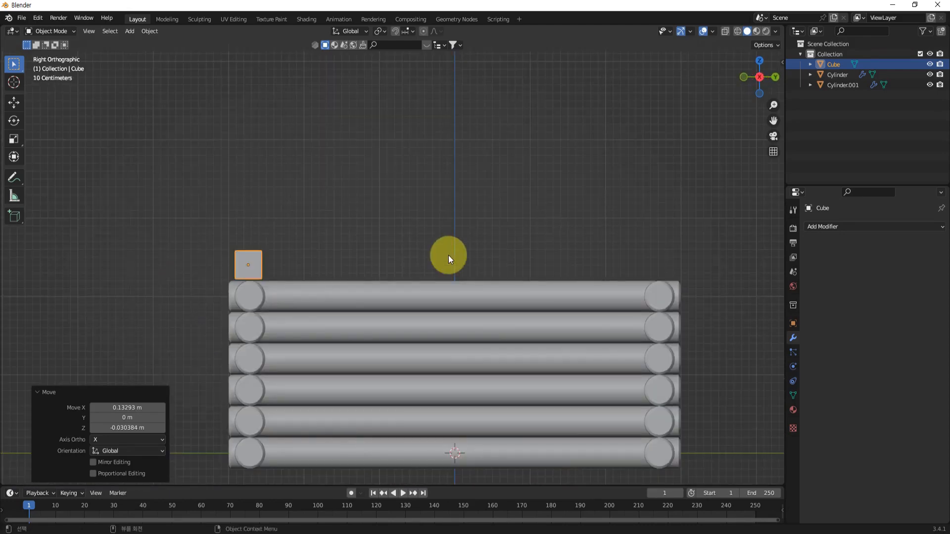
Rotate the cube about 27° in the front view to match the roof slope, and deselect it
{"action": "key", "text": "KP_1"}
{"action": "scroll", "coordinate": [494, 292], "scroll_direction": "up", "scroll_amount": 2}
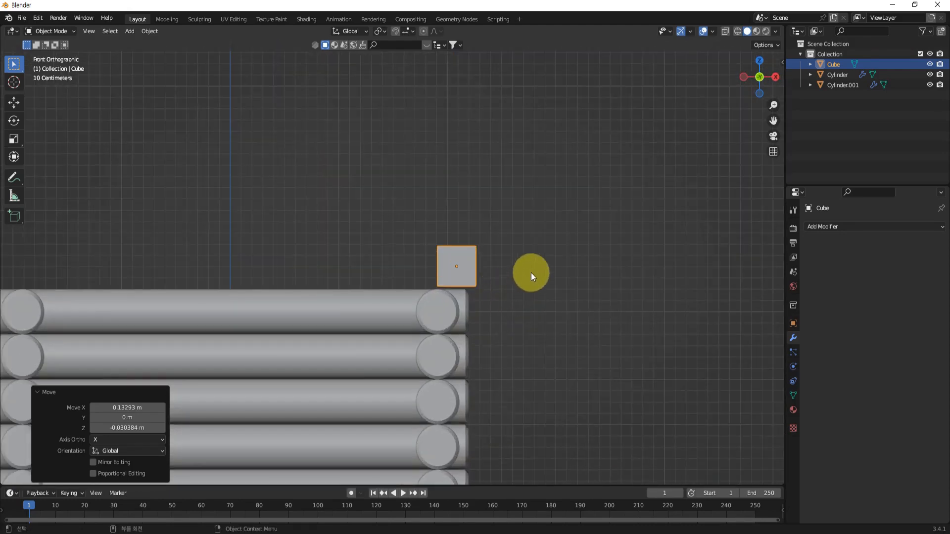
{"action": "key", "text": "r"}
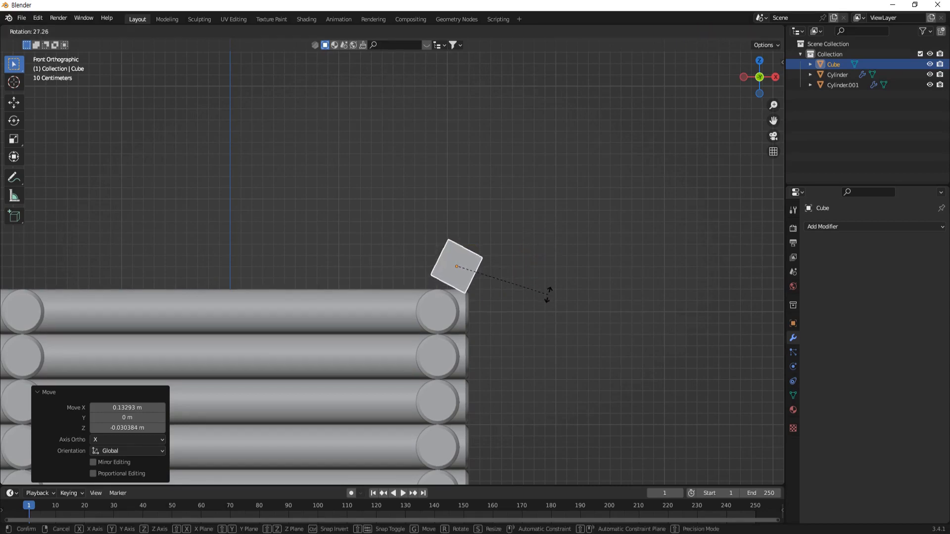
{"action": "left_click", "coordinate": [496, 315]}
{"action": "scroll", "coordinate": [498, 318], "scroll_direction": "down", "scroll_amount": 1}
{"action": "middle_click_drag", "start_coordinate": [515, 307], "coordinate": [575, 375]}
{"action": "scroll", "coordinate": [574, 322], "scroll_direction": "down", "scroll_amount": 3}
{"action": "left_click", "coordinate": [575, 329]}
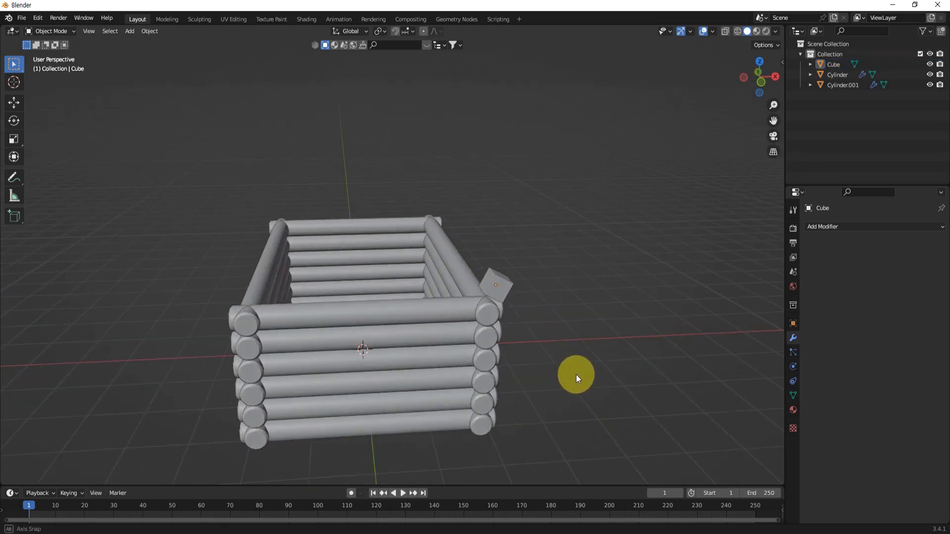
Select the tilted cube and add a Mirror modifier using Cylinder.001 as the mirror object and only the Z axis
{"action": "scroll", "coordinate": [519, 318], "scroll_direction": "up", "scroll_amount": 3}
{"action": "left_click", "coordinate": [563, 303]}
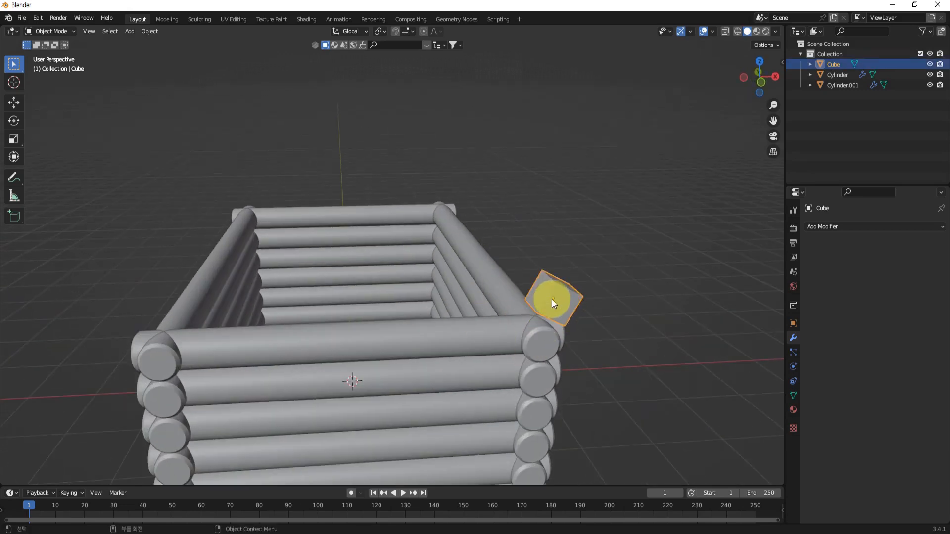
{"action": "middle_click_drag", "start_coordinate": [541, 323], "coordinate": [233, 233]}
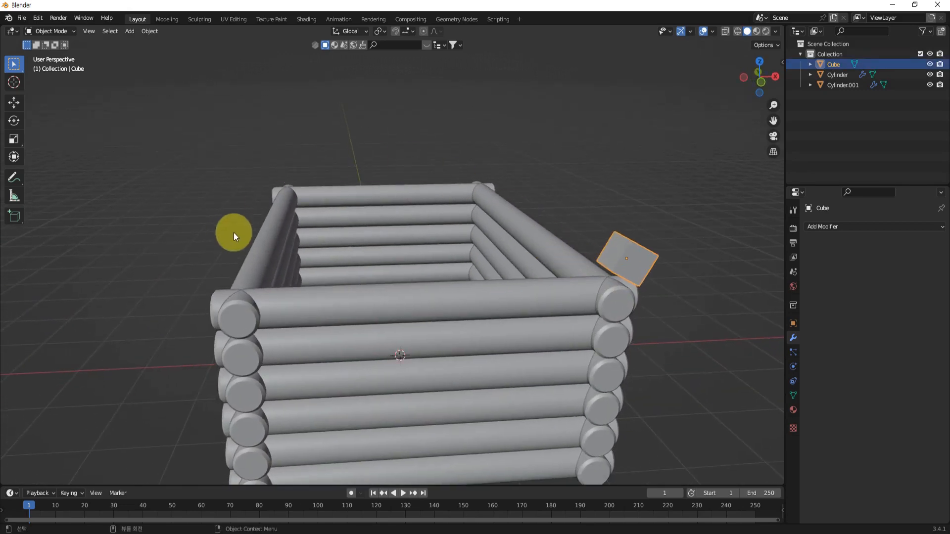
{"action": "middle_click_drag", "start_coordinate": [531, 245], "coordinate": [521, 242]}
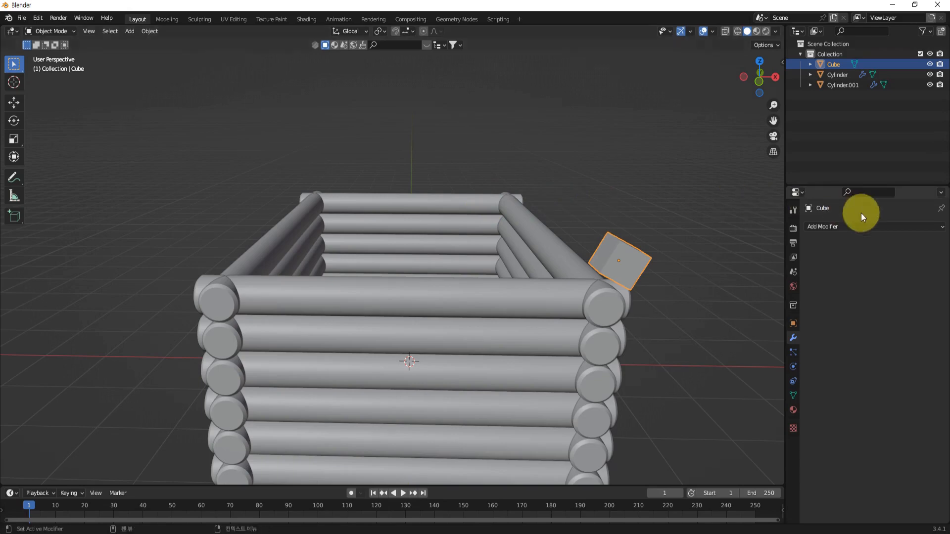
{"action": "left_click", "coordinate": [872, 230]}
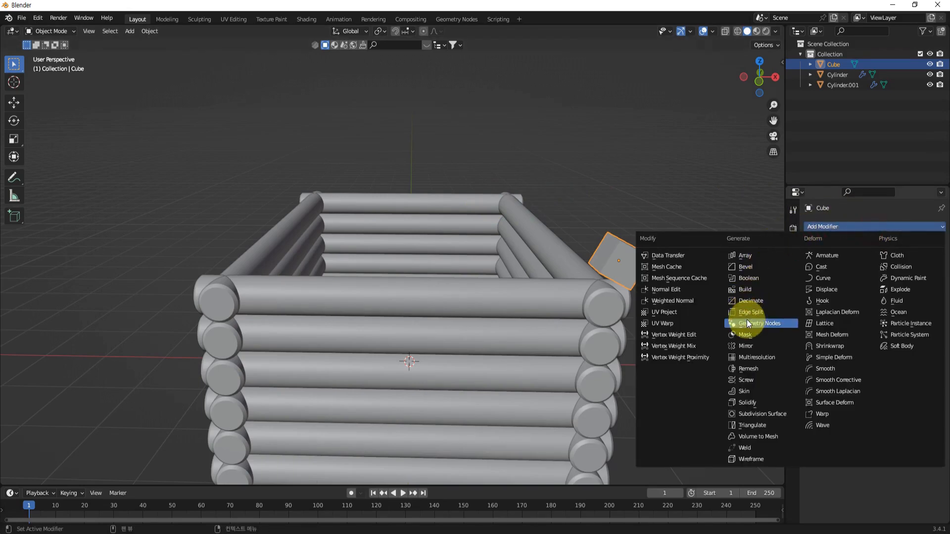
{"action": "left_click", "coordinate": [738, 346]}
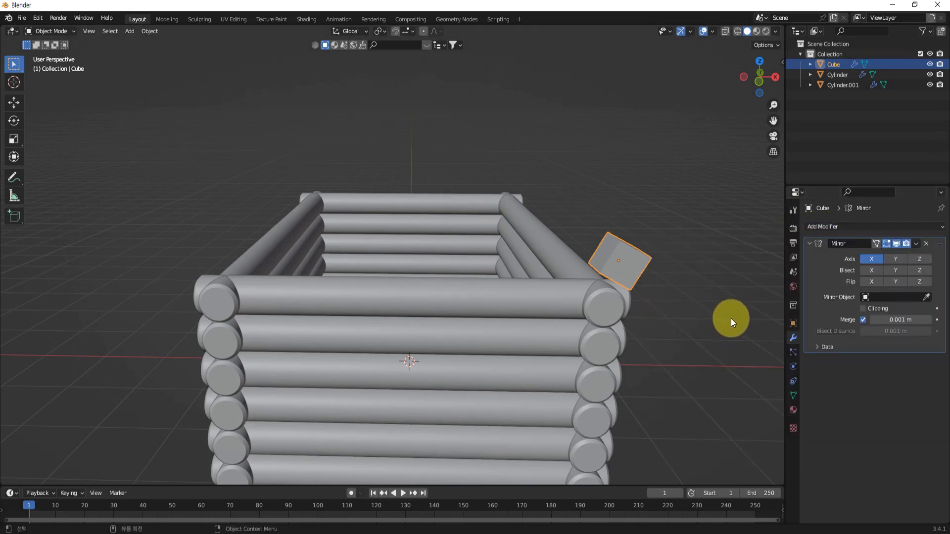
{"action": "scroll", "coordinate": [677, 284], "scroll_direction": "down", "scroll_amount": 2}
{"action": "scroll", "coordinate": [665, 297], "scroll_direction": "down", "scroll_amount": 1}
{"action": "middle_click_drag", "start_coordinate": [631, 310], "coordinate": [616, 344]}
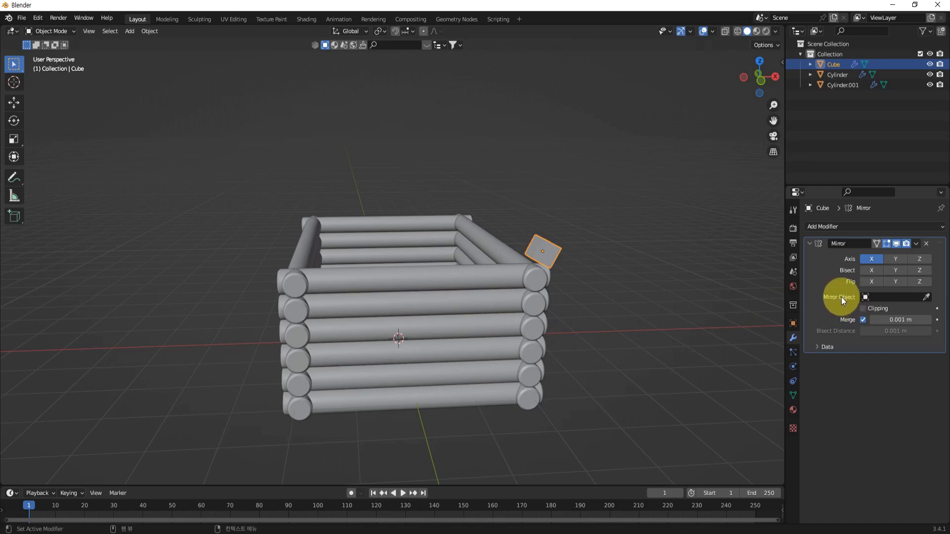
{"action": "left_click", "coordinate": [926, 297]}
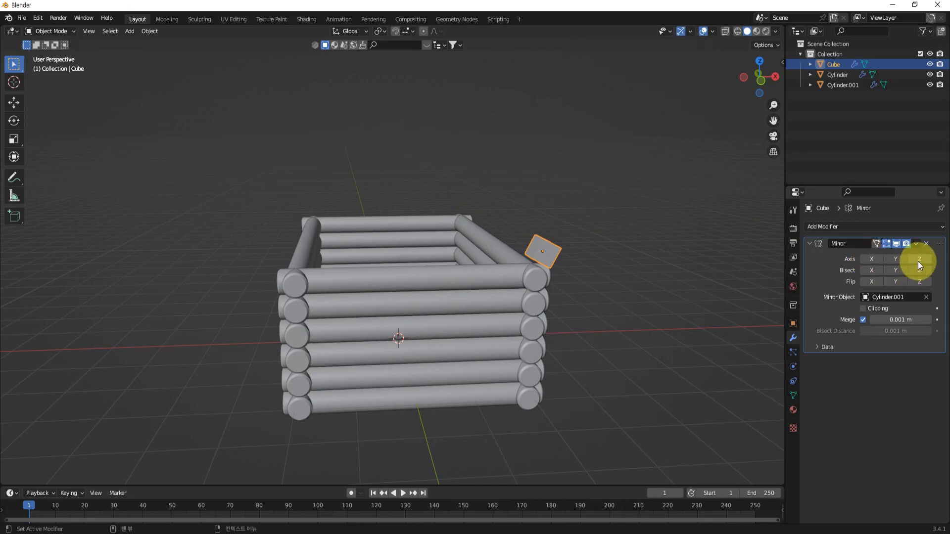
{"action": "middle_click_drag", "start_coordinate": [331, 200], "coordinate": [425, 245]}
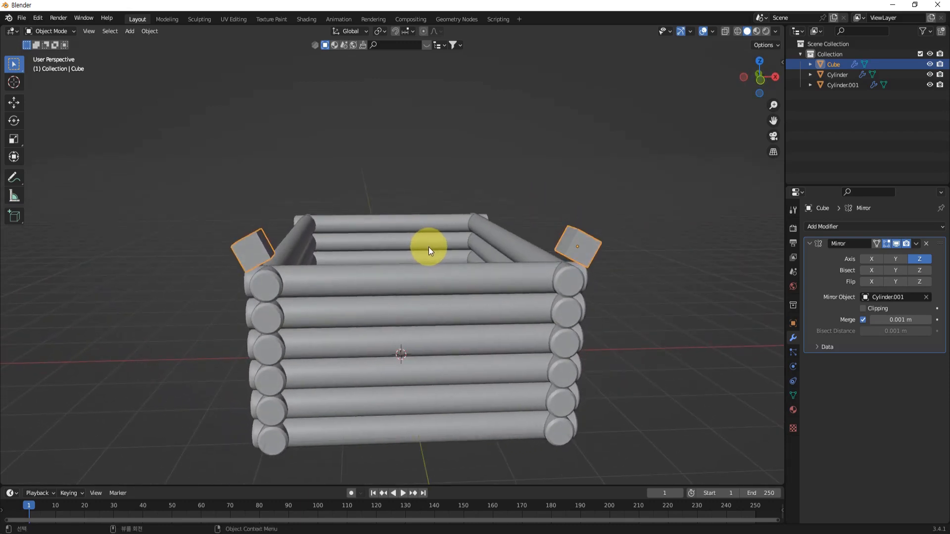
In Edit Mode, use face selection to pick the cube's upper face that points toward the roof ridge
{"action": "key", "text": "Tab"}
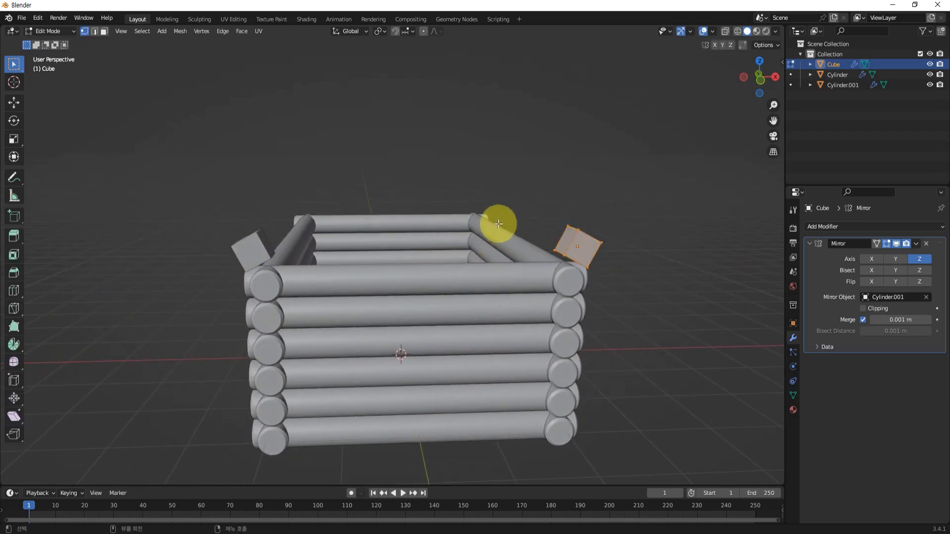
{"action": "middle_click_drag", "start_coordinate": [498, 223], "coordinate": [473, 229]}
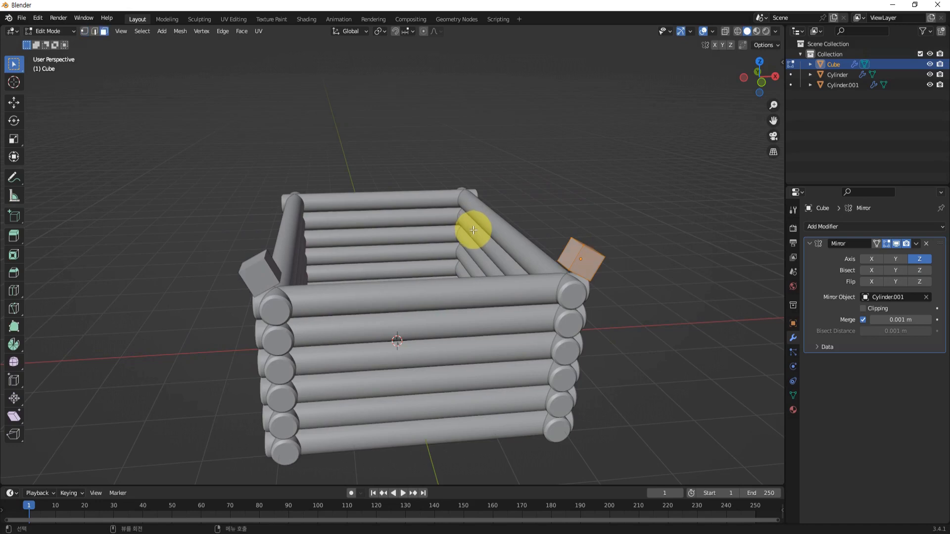
{"action": "middle_click_drag", "start_coordinate": [488, 307], "coordinate": [584, 242]}
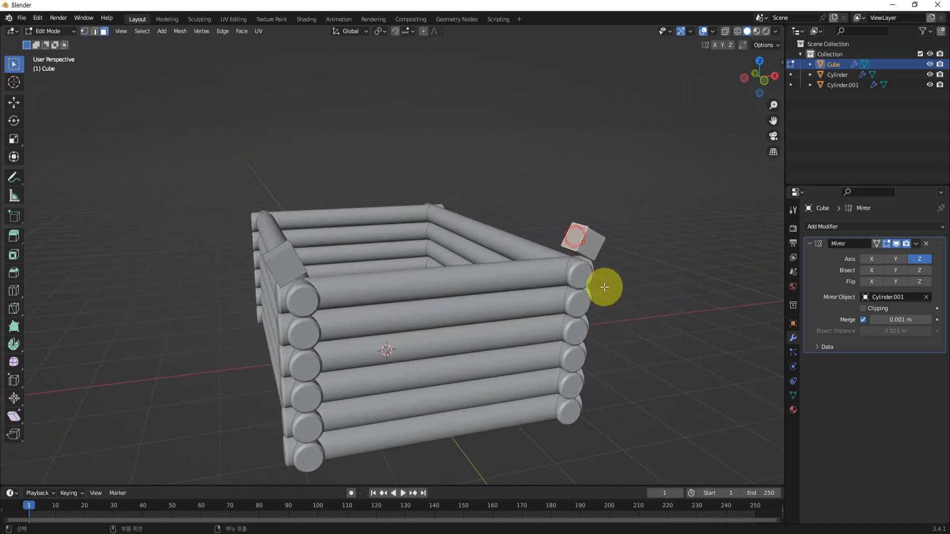
{"action": "middle_click_drag", "start_coordinate": [604, 287], "coordinate": [624, 323]}
{"action": "key", "text": "KP_1"}
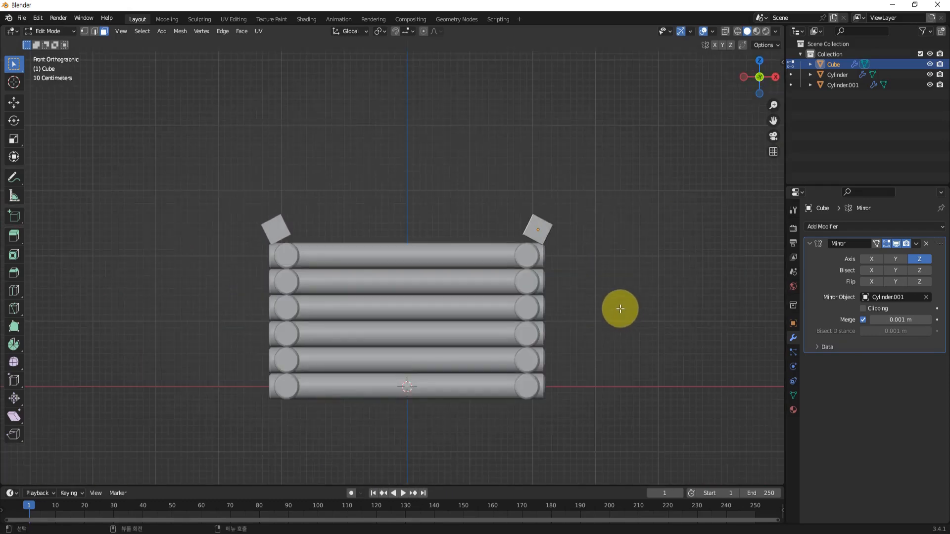
{"action": "scroll", "coordinate": [467, 234], "scroll_direction": "up", "scroll_amount": 2}
{"action": "middle_click_drag", "start_coordinate": [531, 250], "coordinate": [517, 359], "text": "shift"}
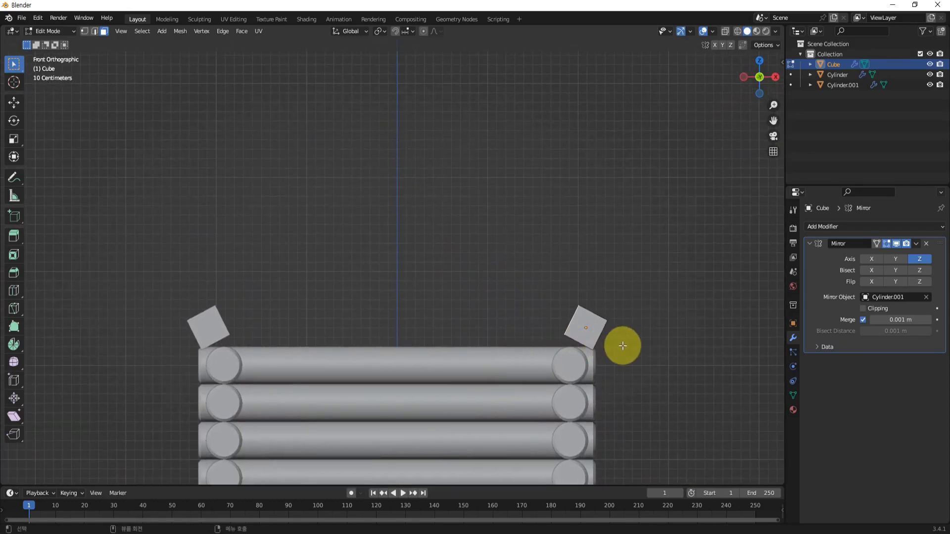
Try to extrude the selected face about 2.92 m along its normal, past the cabin's centre line
{"action": "key", "text": "e"}
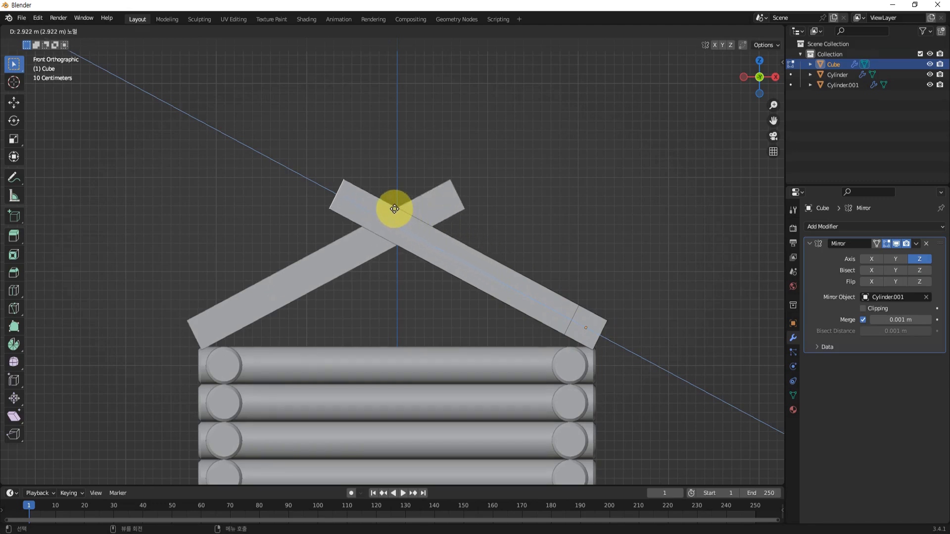
{"action": "left_click", "coordinate": [394, 208]}
{"action": "middle_click_drag", "start_coordinate": [551, 312], "coordinate": [570, 328]}
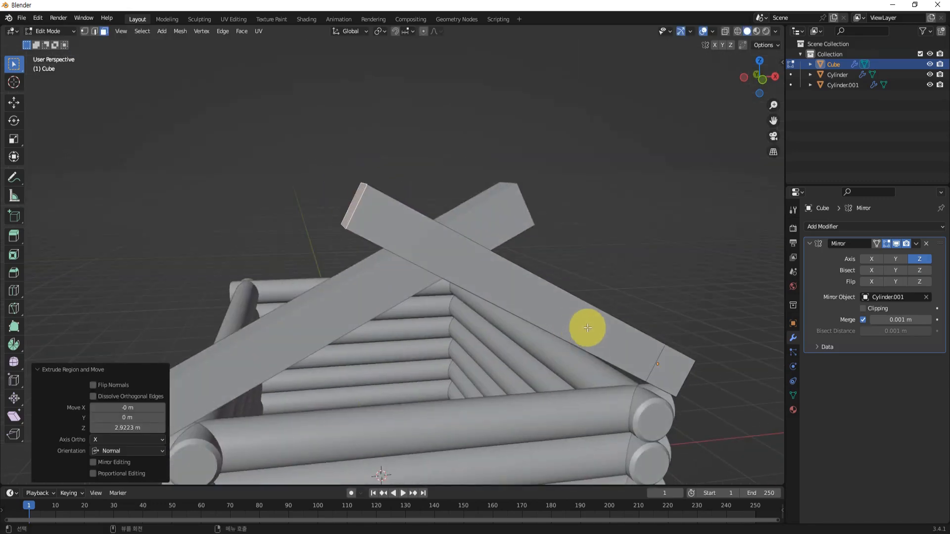
{"action": "key", "text": "ctrl+z"}
Select the cube's whole mesh and enable Clipping in its Mirror modifier
{"action": "key", "text": "1"}
{"action": "key", "text": "a"}
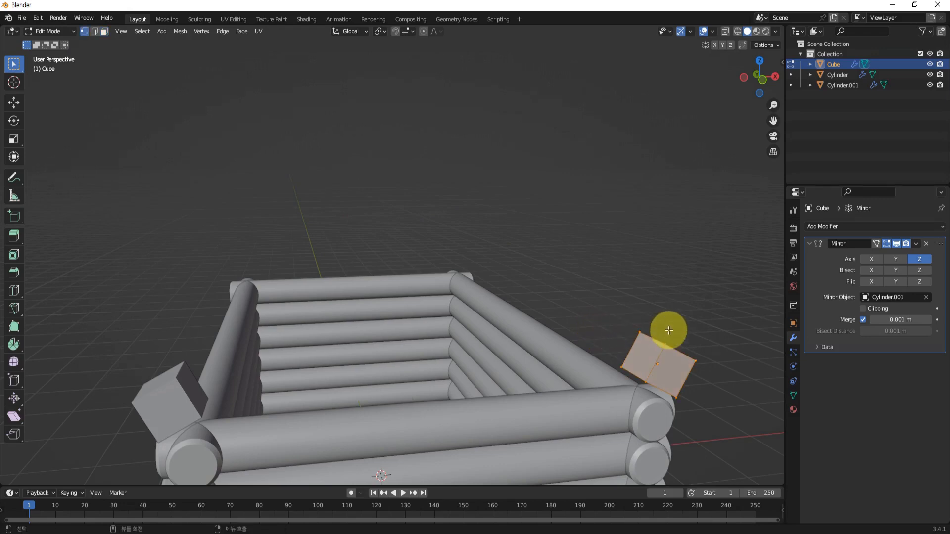
{"action": "left_click", "coordinate": [862, 309]}
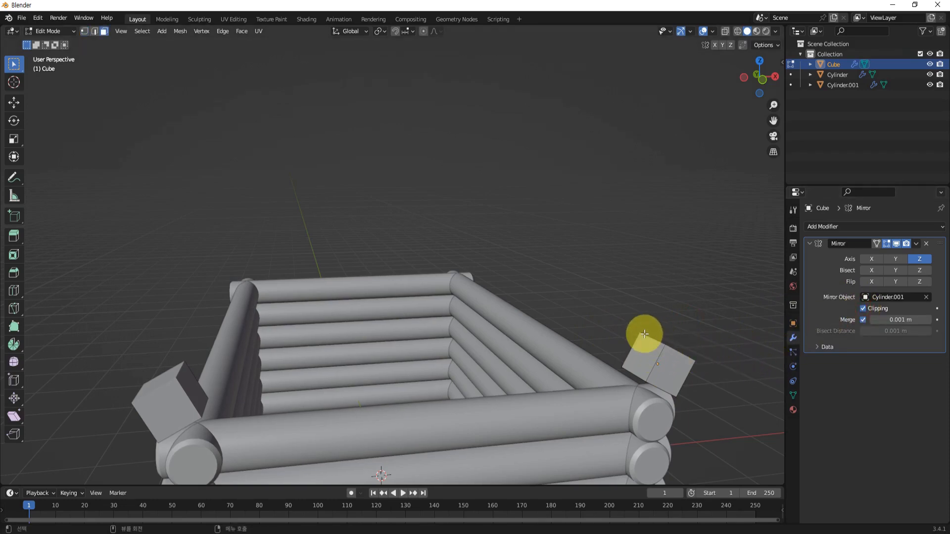
Rotate the cube's whole mesh by about 9.6° in the front view to steepen its roof tilt
{"action": "key", "text": "KP_3"}
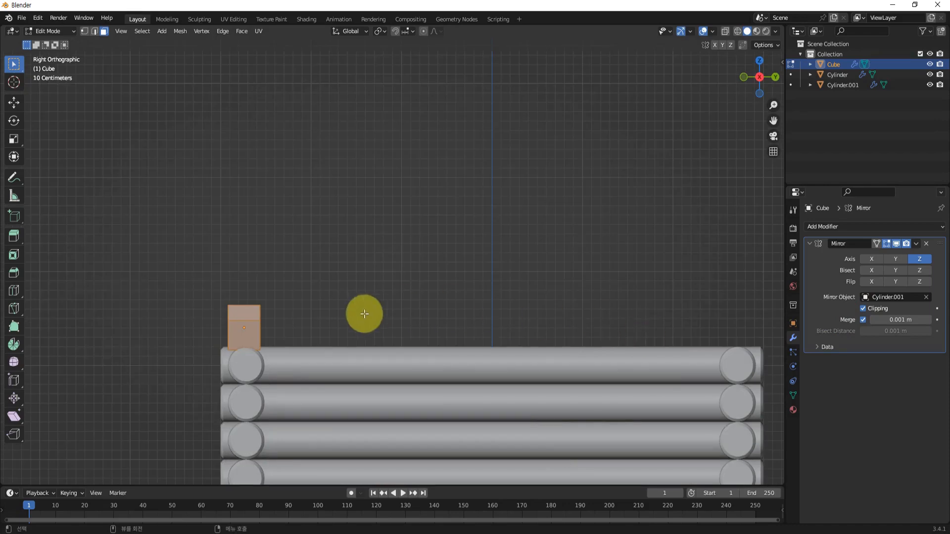
{"action": "key", "text": "KP_1"}
{"action": "scroll", "coordinate": [700, 359], "scroll_direction": "up", "scroll_amount": 2}
{"action": "middle_click_drag", "start_coordinate": [684, 400], "coordinate": [572, 323], "text": "shift"}
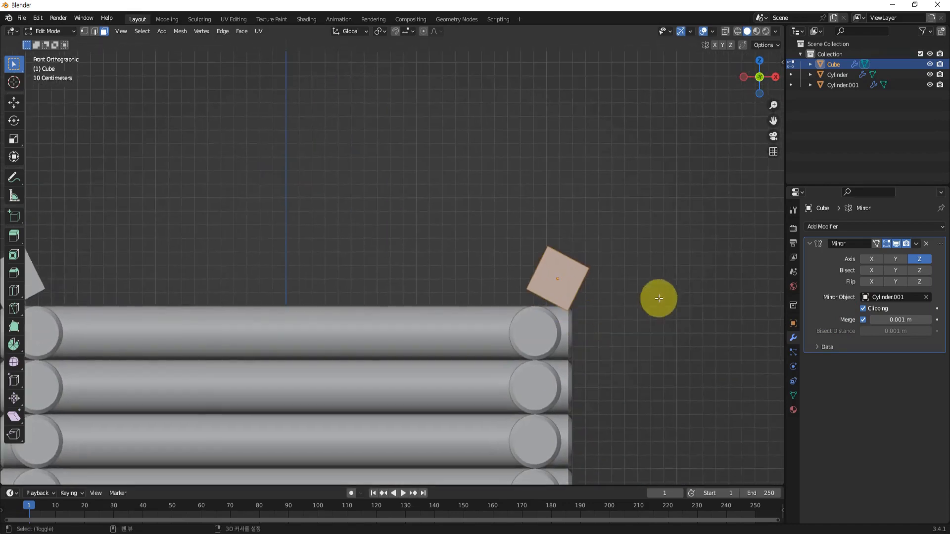
{"action": "key", "text": "r"}
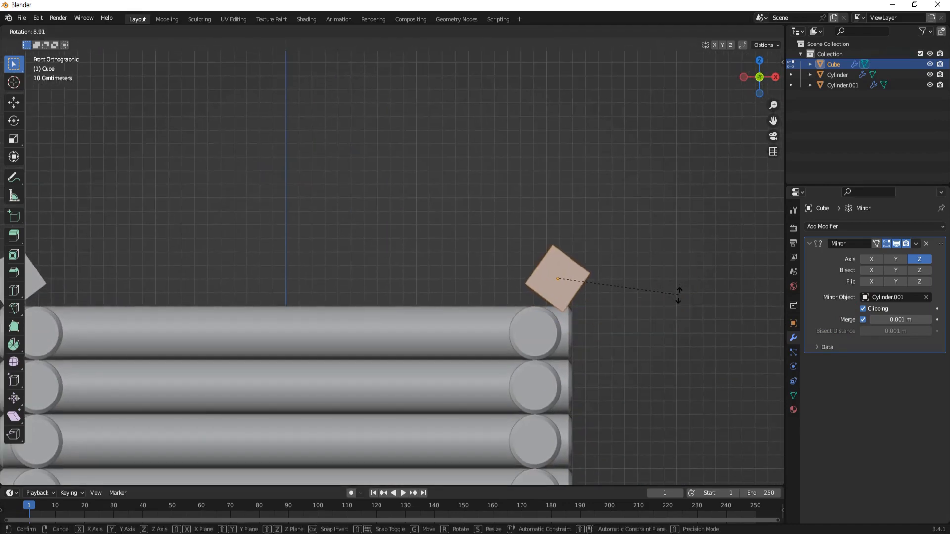
{"action": "left_click", "coordinate": [678, 296]}
Extrude the cube's ridge-facing face along its normal by about 2.58 m to the cabin's centre line, forming a gable
{"action": "middle_click_drag", "start_coordinate": [548, 333], "coordinate": [604, 339]}
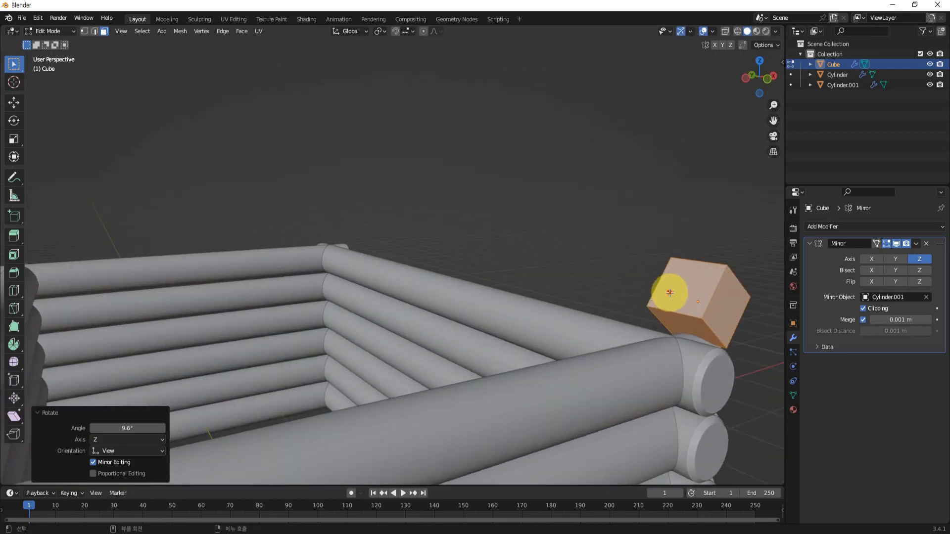
{"action": "mouse_move", "coordinate": [670, 291]}
{"action": "middle_mouse_down"}
{"action": "mouse_move", "coordinate": [685, 204]}
{"action": "mouse_move", "coordinate": [664, 285]}
{"action": "middle_mouse_up"}
{"action": "key", "text": "e"}
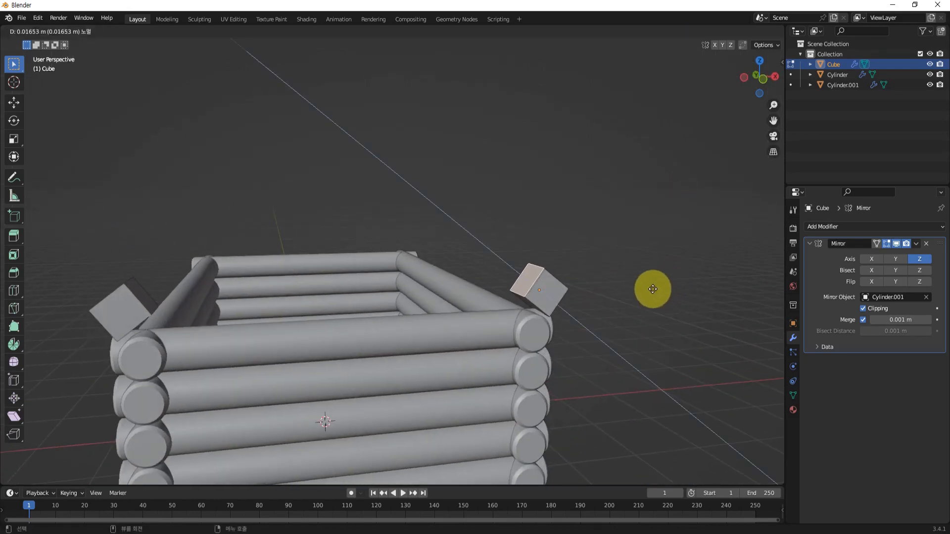
{"action": "left_click", "coordinate": [451, 152]}
{"action": "middle_click_drag", "start_coordinate": [551, 275], "coordinate": [542, 279]}
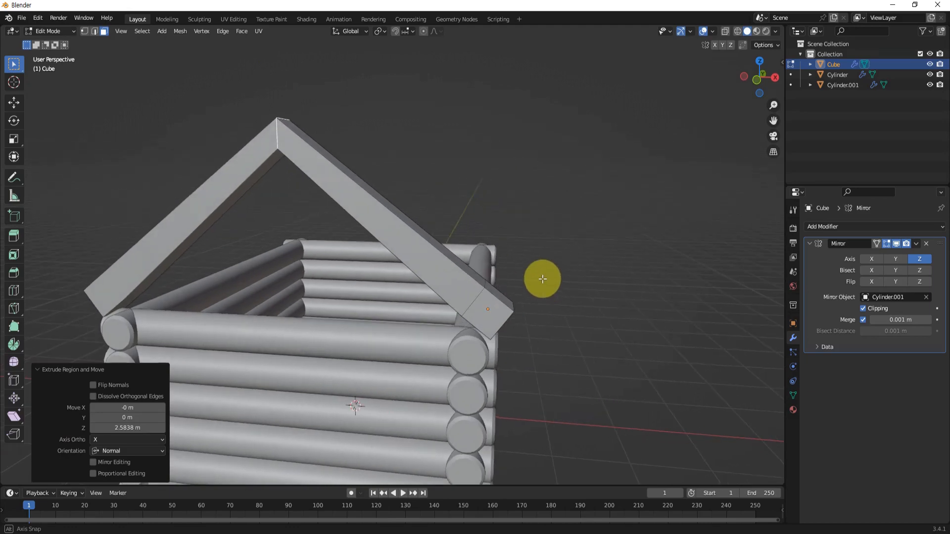
With X-ray on, select the beam's lower vertices at the ridge and move them down about 0.16 m along Z
{"action": "key", "text": "KP_1"}
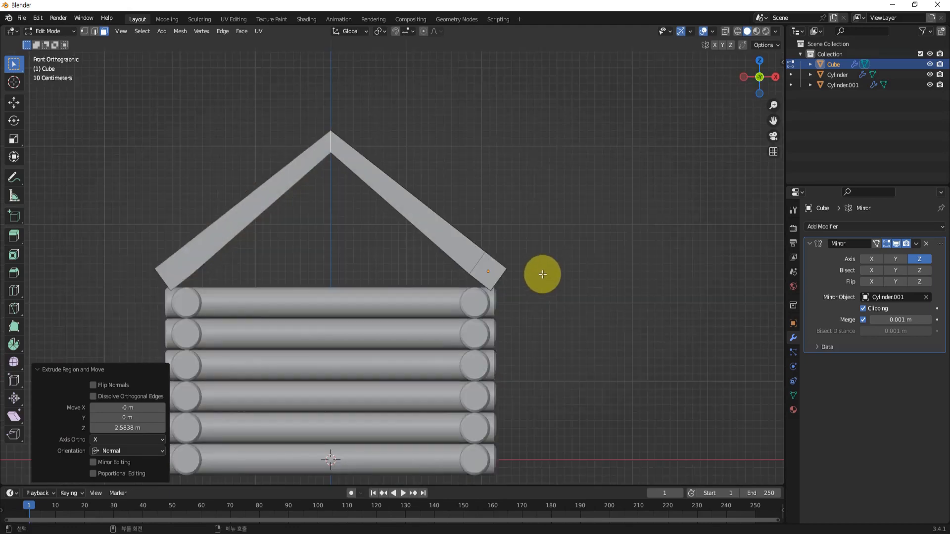
{"action": "middle_click_drag", "start_coordinate": [404, 217], "coordinate": [501, 269], "text": "shift"}
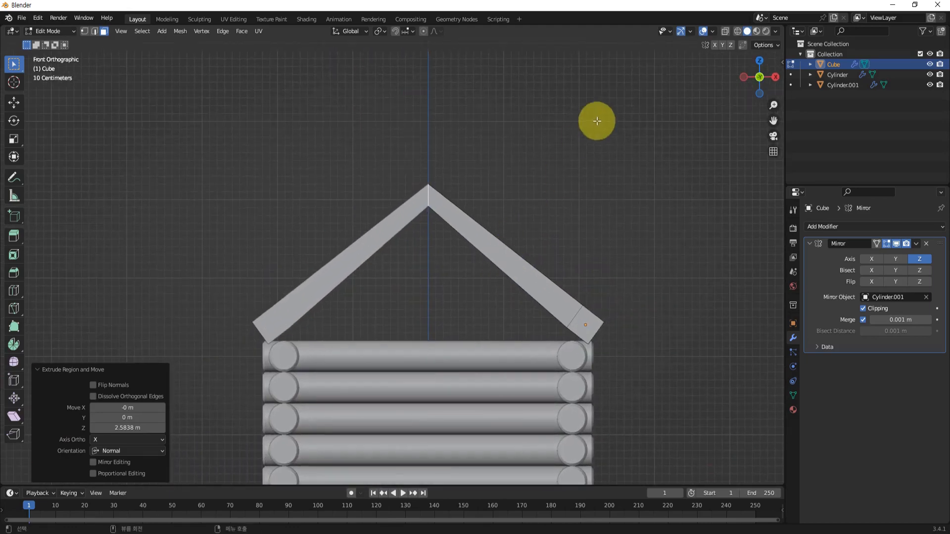
{"action": "left_click", "coordinate": [726, 32]}
{"action": "scroll", "coordinate": [468, 234], "scroll_direction": "up", "scroll_amount": 4}
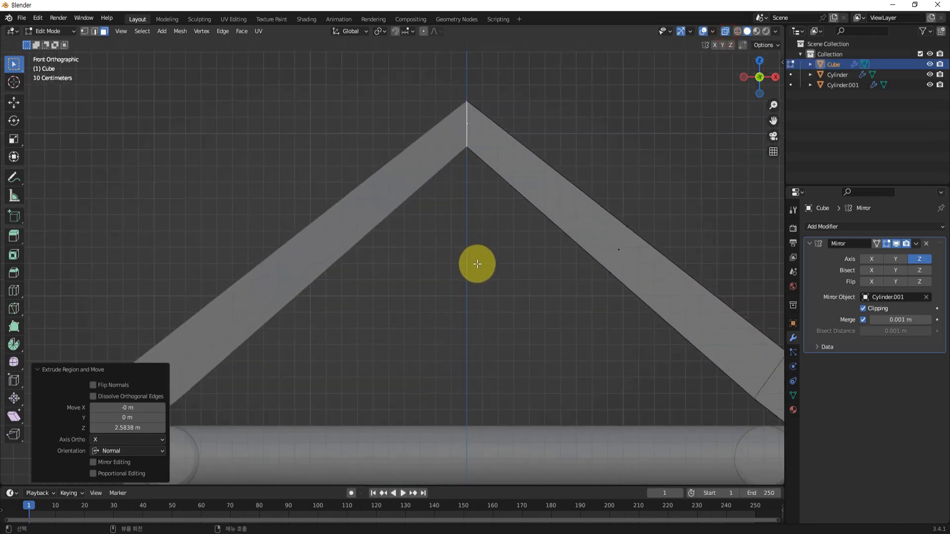
{"action": "key", "text": "1"}
{"action": "left_click", "coordinate": [453, 139]}
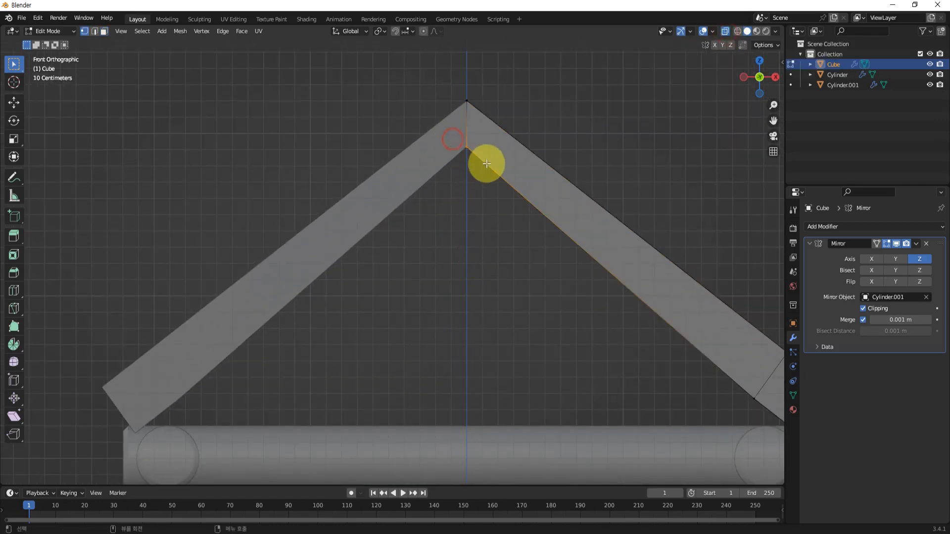
{"action": "key", "text": "g"}
{"action": "key", "text": "z"}
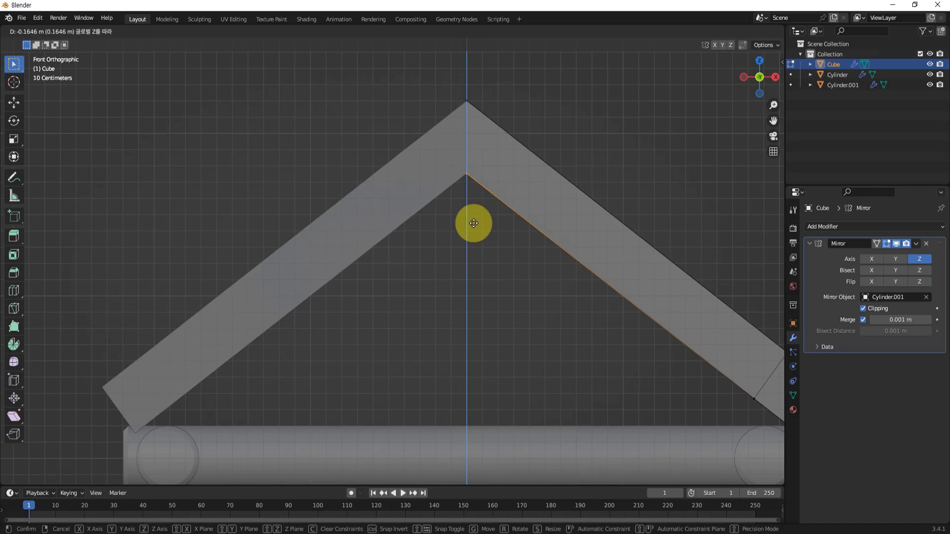
{"action": "left_click", "coordinate": [473, 221]}
{"action": "left_click", "coordinate": [429, 222]}
Raise the beam's lower ridge vertices by about 0.011 m along Z, with X-ray turned off once they are placed
{"action": "scroll", "coordinate": [440, 219], "scroll_direction": "down", "scroll_amount": 3}
{"action": "middle_click_drag", "start_coordinate": [493, 269], "coordinate": [454, 208], "text": "shift"}
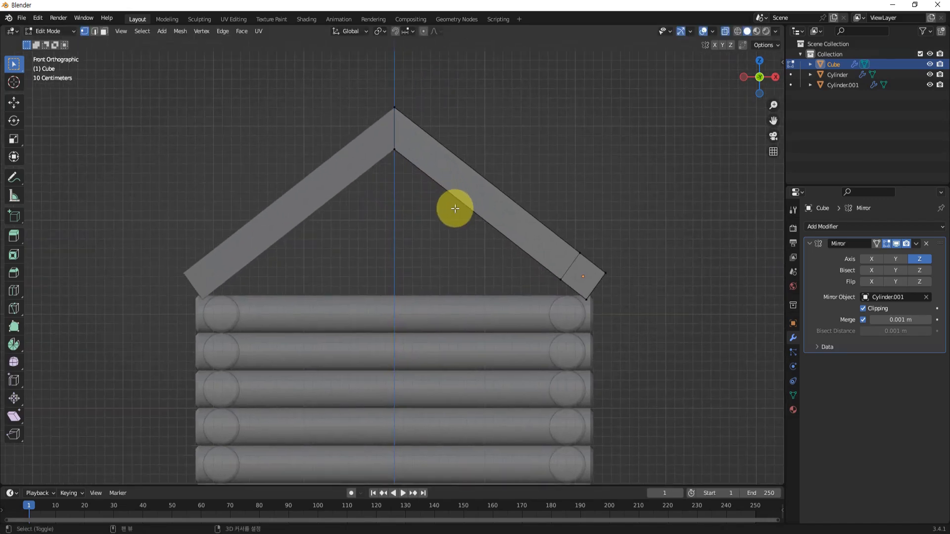
{"action": "scroll", "coordinate": [389, 149], "scroll_direction": "up", "scroll_amount": 2}
{"action": "left_click_drag", "start_coordinate": [378, 90], "coordinate": [420, 157]}
{"action": "middle_click_drag", "start_coordinate": [426, 181], "coordinate": [438, 241], "text": "shift"}
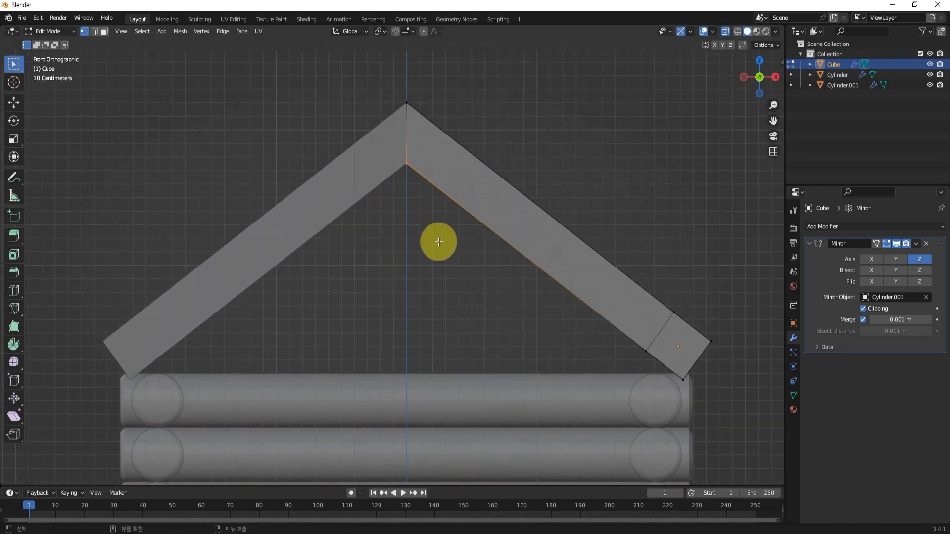
{"action": "key", "text": "g"}
{"action": "key", "text": "z"}
{"action": "left_click", "coordinate": [444, 231]}
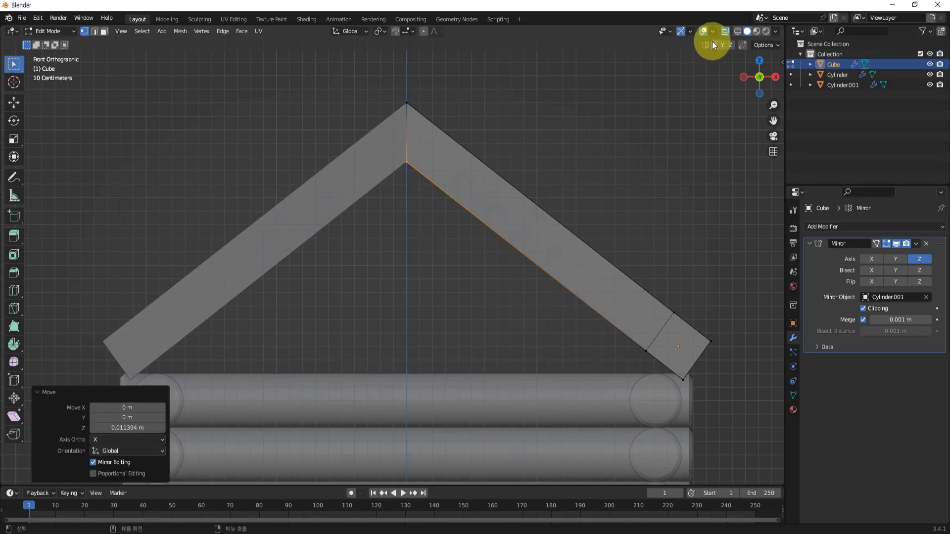
{"action": "left_click", "coordinate": [723, 31]}
{"action": "scroll", "coordinate": [623, 140], "scroll_direction": "down", "scroll_amount": 2}
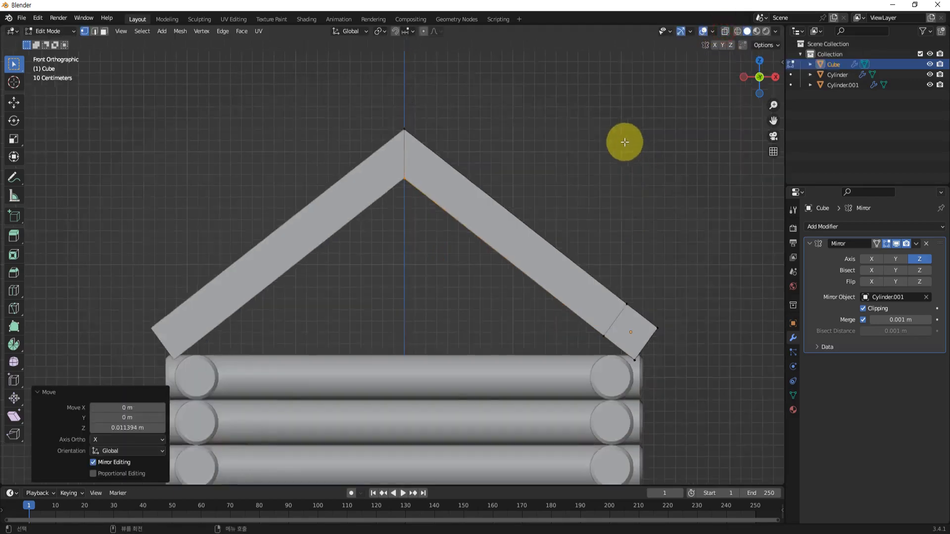
Extrude the outward-facing front face of the rafter's lower end block along its normal by about 0.19 m
{"action": "middle_click_drag", "start_coordinate": [624, 140], "coordinate": [579, 205]}
{"action": "middle_click_drag", "start_coordinate": [523, 287], "coordinate": [544, 222]}
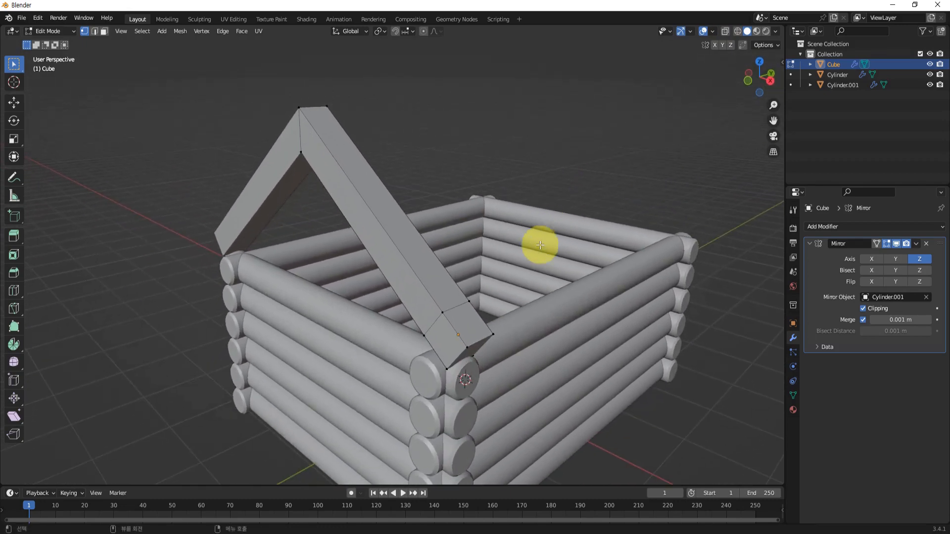
{"action": "key", "text": "3"}
{"action": "left_click", "coordinate": [453, 342]}
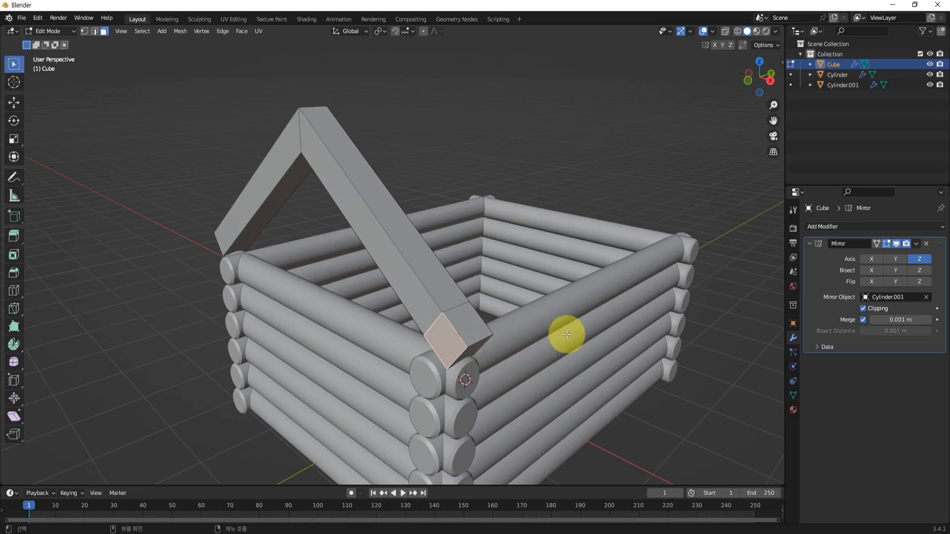
{"action": "key", "text": "e"}
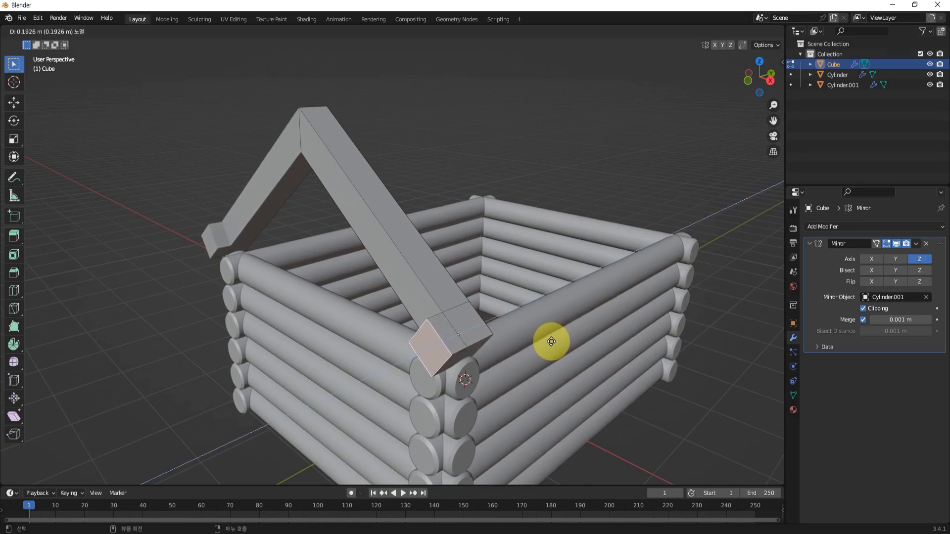
{"action": "left_click", "coordinate": [551, 342]}
Add the X axis to the cube's Mirror modifier to duplicate the gable at the cabin's opposite end
{"action": "middle_click_drag", "start_coordinate": [543, 150], "coordinate": [488, 167]}
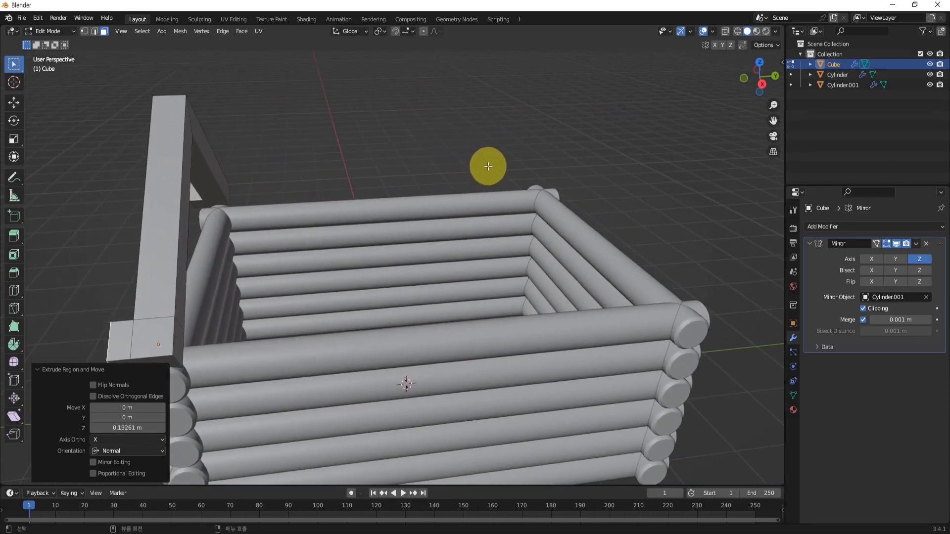
{"action": "left_click", "coordinate": [871, 259]}
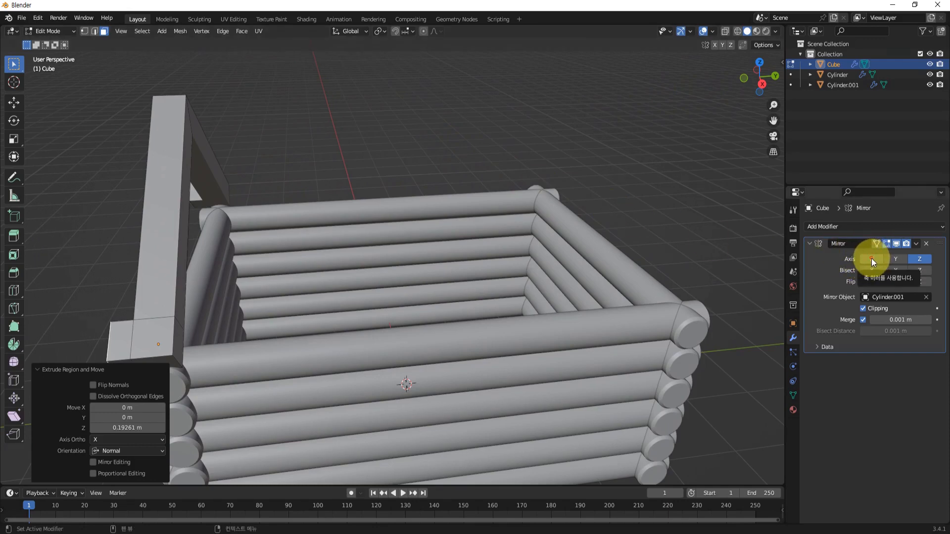
{"action": "middle_click_drag", "start_coordinate": [703, 294], "coordinate": [445, 276]}
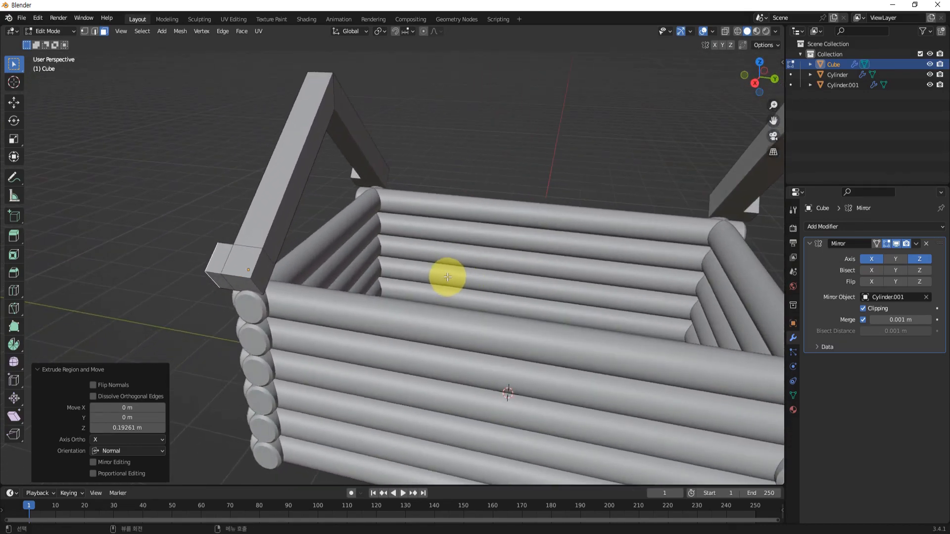
Extrude the end block's inward face about 2.75 m along the wall top until the eave beam meets its mirrored half
{"action": "left_click", "coordinate": [268, 272]}
{"action": "middle_click_drag", "start_coordinate": [268, 271], "coordinate": [302, 310]}
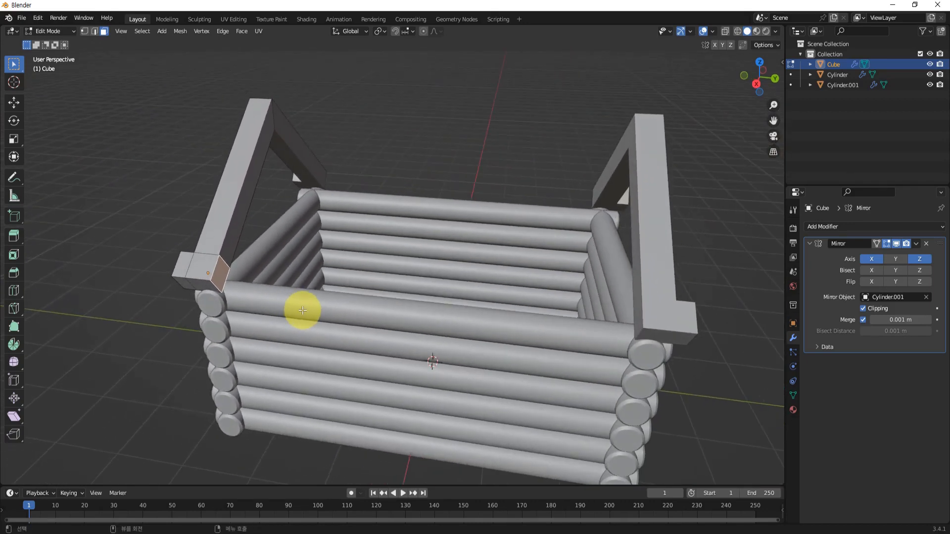
{"action": "key", "text": "e"}
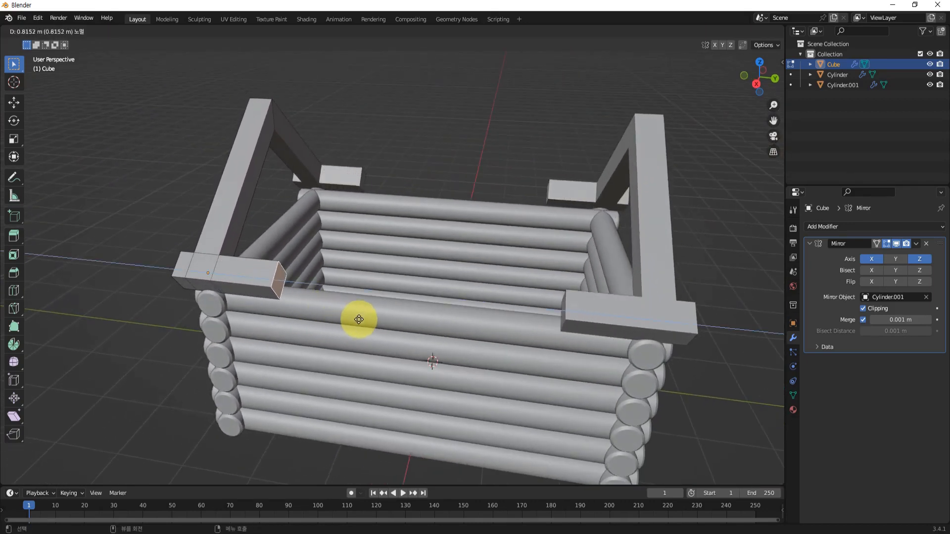
{"action": "left_click", "coordinate": [507, 336]}
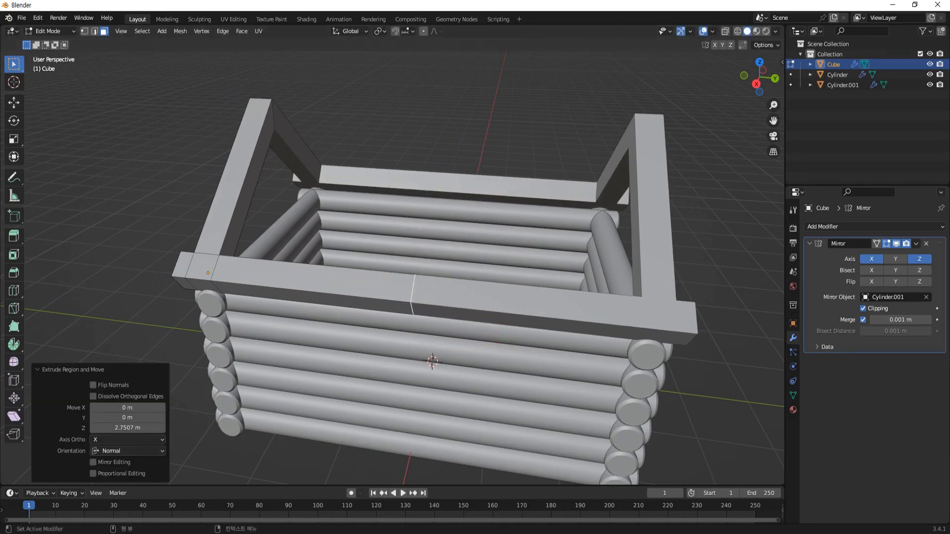
Select the vertical edge on the front gable's outer face at the ridge and snap the 3D cursor to it
{"action": "middle_click_drag", "start_coordinate": [350, 243], "coordinate": [463, 264]}
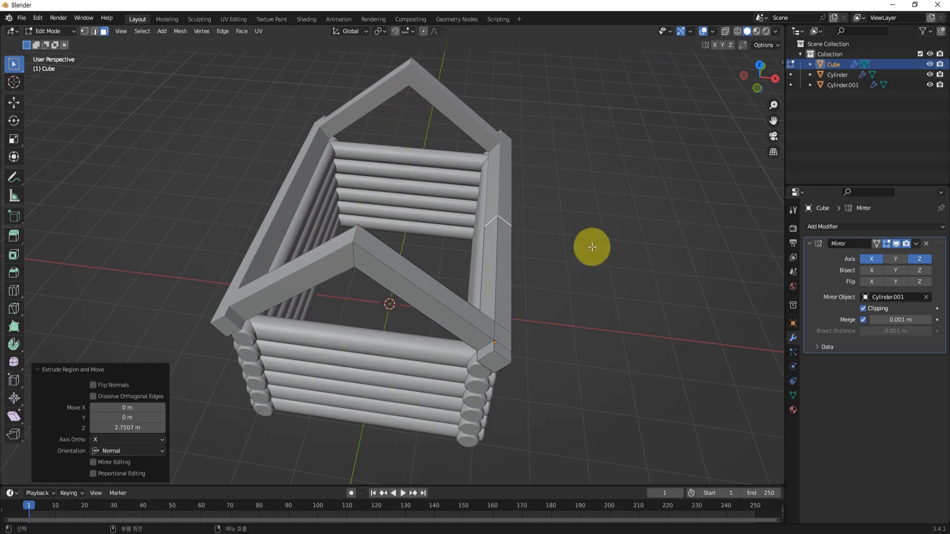
{"action": "middle_click_drag", "start_coordinate": [600, 278], "coordinate": [573, 277]}
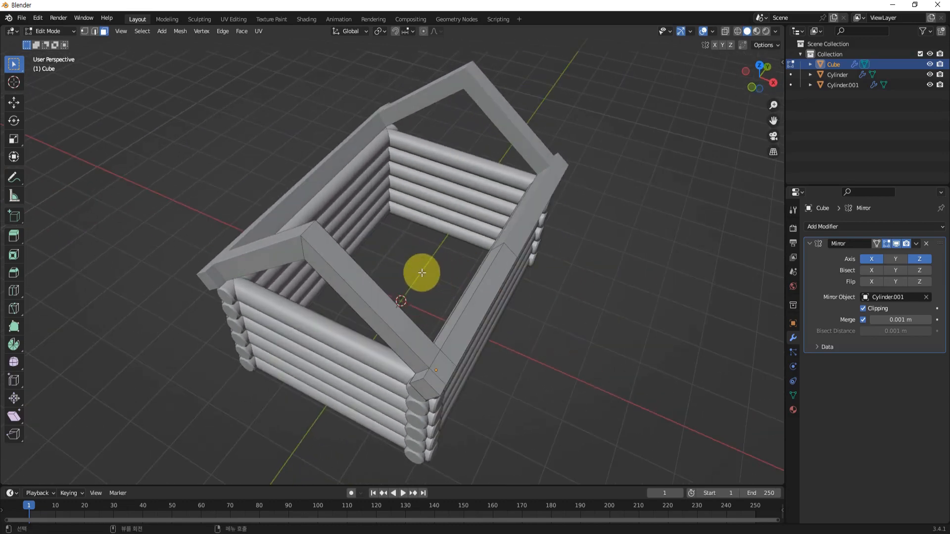
{"action": "mouse_move", "coordinate": [422, 286]}
{"action": "middle_mouse_down"}
{"action": "mouse_move", "coordinate": [422, 312]}
{"action": "mouse_move", "coordinate": [422, 277]}
{"action": "mouse_move", "coordinate": [446, 267]}
{"action": "mouse_move", "coordinate": [456, 304]}
{"action": "mouse_move", "coordinate": [428, 275]}
{"action": "middle_mouse_up"}
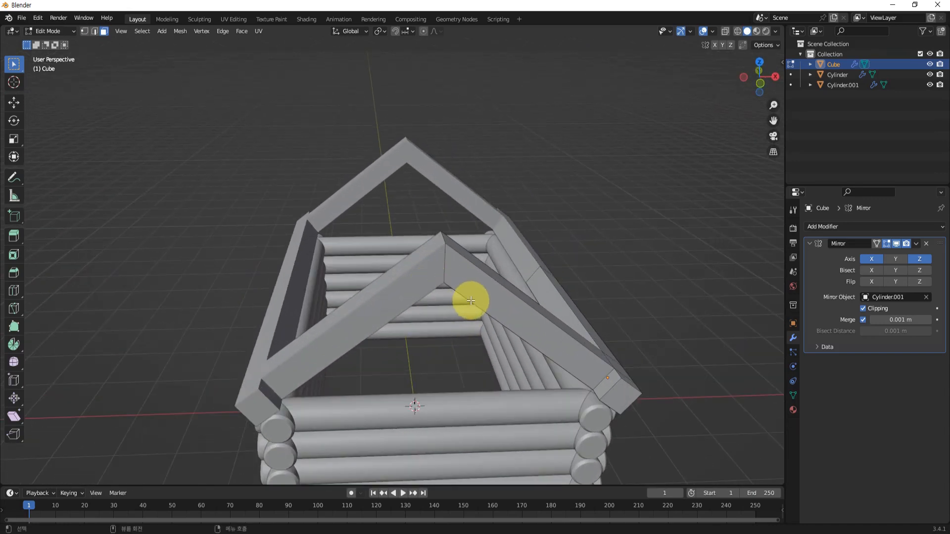
{"action": "key", "text": "2"}
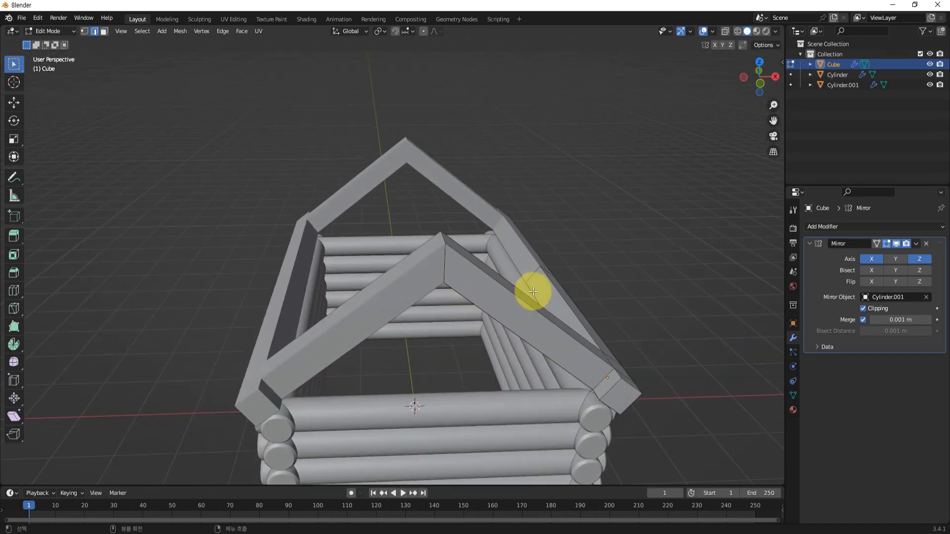
{"action": "left_click", "coordinate": [445, 262]}
{"action": "middle_click_drag", "start_coordinate": [457, 310], "coordinate": [443, 285]}
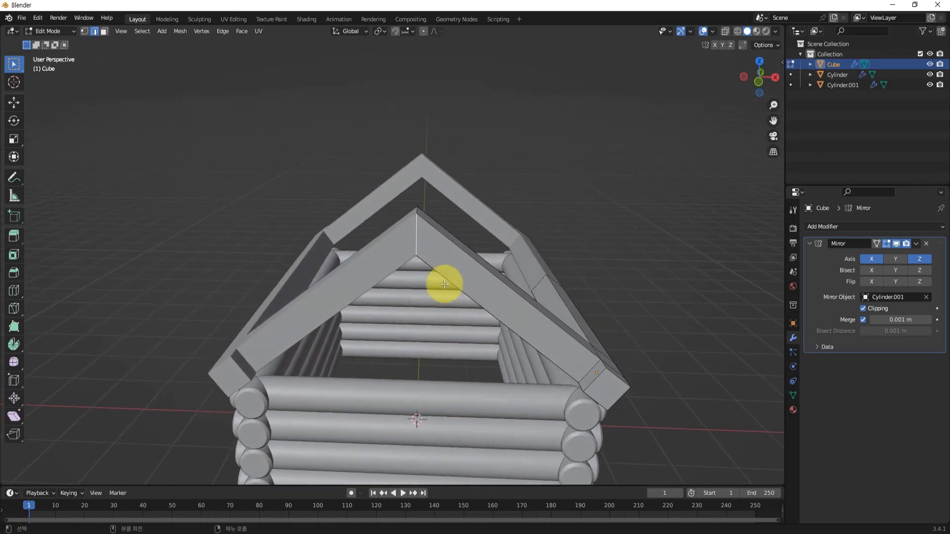
{"action": "scroll", "coordinate": [432, 254], "scroll_direction": "up", "scroll_amount": 2}
{"action": "middle_click_drag", "start_coordinate": [429, 250], "coordinate": [466, 275]}
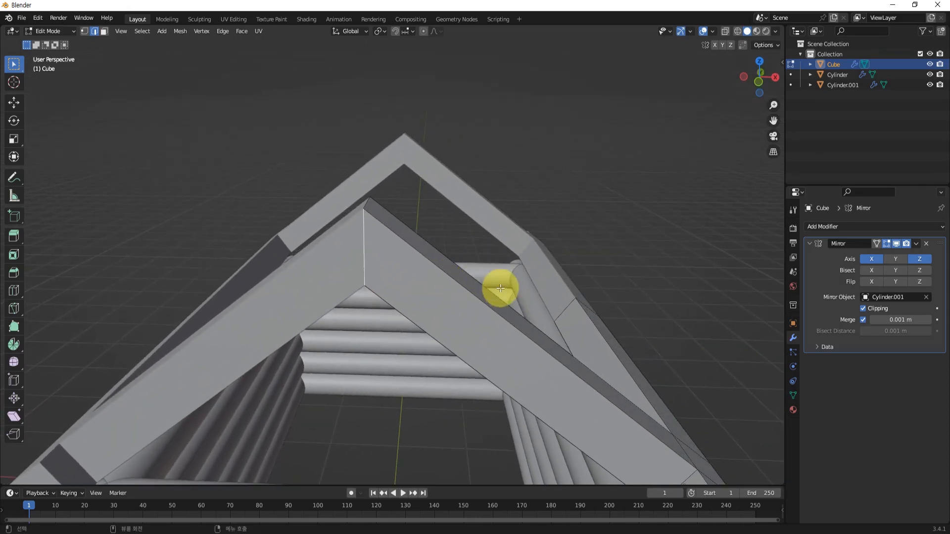
{"action": "key", "text": "shift+s"}
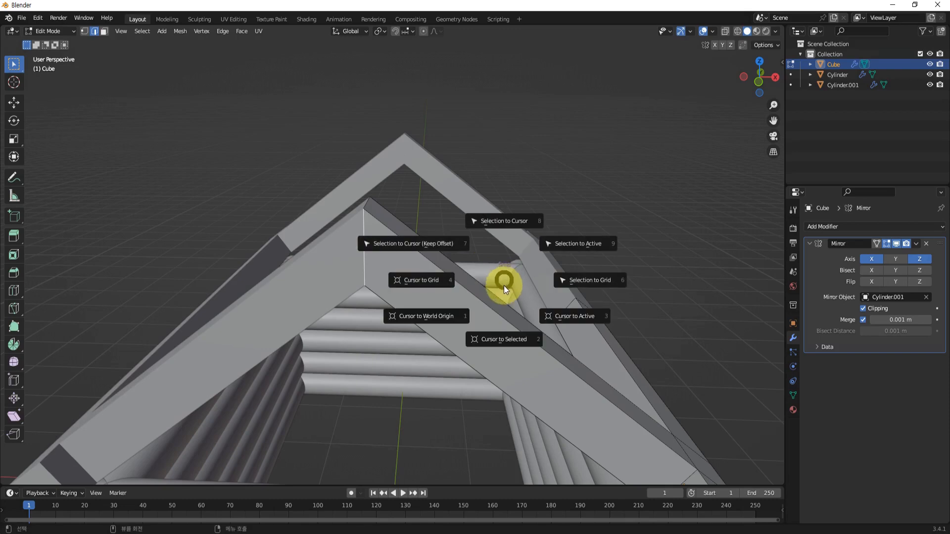
{"action": "left_click", "coordinate": [500, 339]}
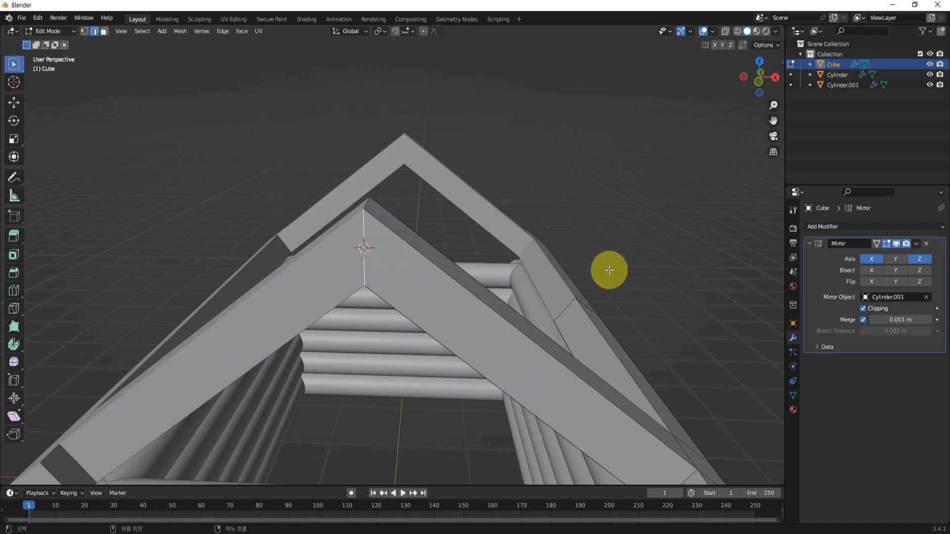
{"action": "key", "text": "shift+s"}
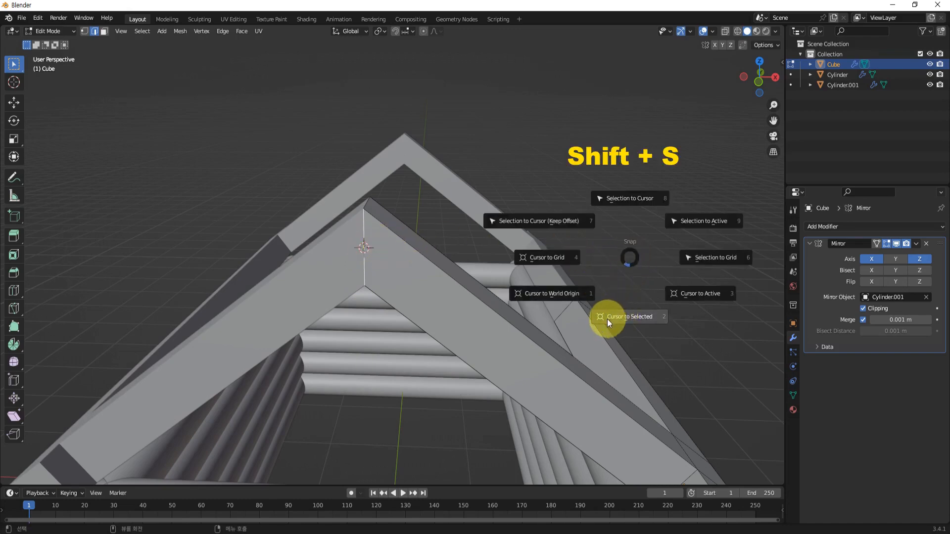
{"action": "left_click", "coordinate": [634, 317]}
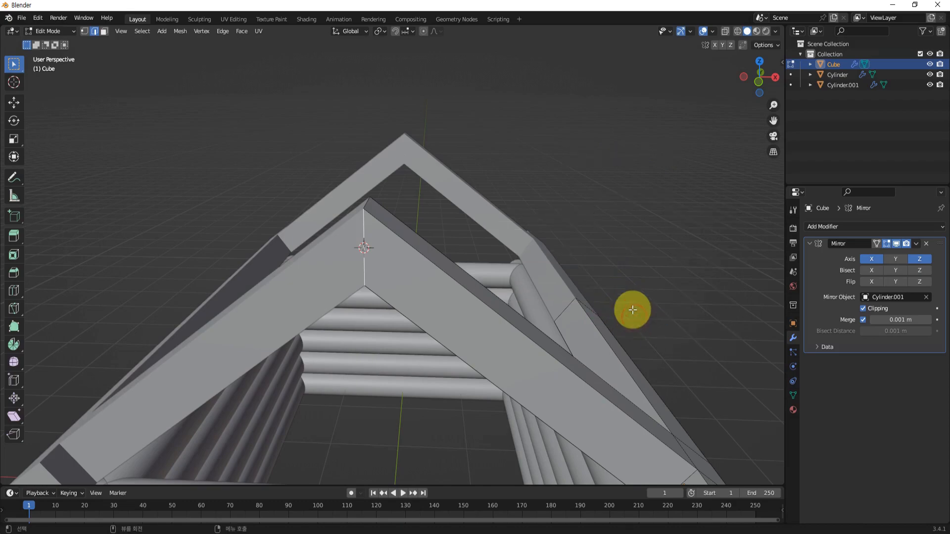
{"action": "middle_click_drag", "start_coordinate": [595, 180], "coordinate": [611, 258]}
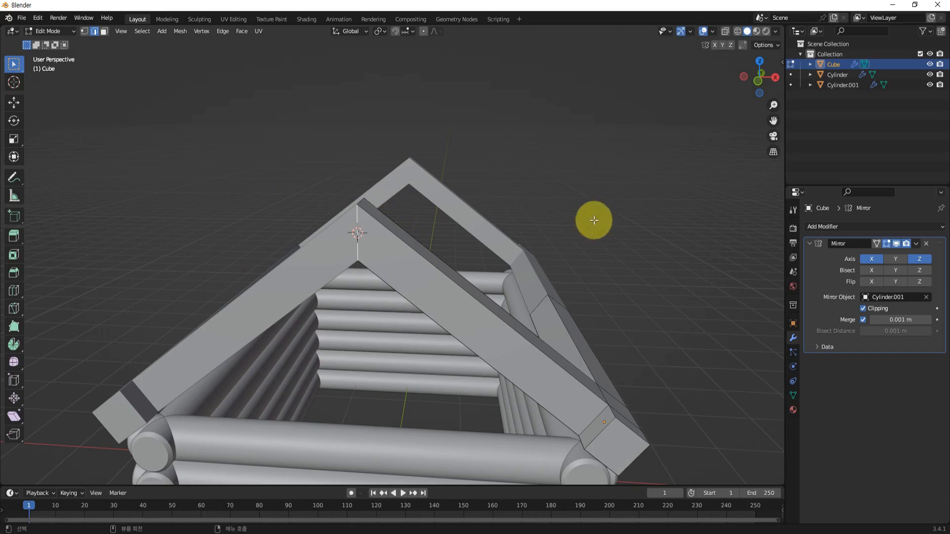
Add a cube as a separate object at the 3D cursor on the front gable's peak and scale it to about 0.195
{"action": "middle_click_drag", "start_coordinate": [593, 220], "coordinate": [594, 231]}
{"action": "key", "text": "shift+a"}
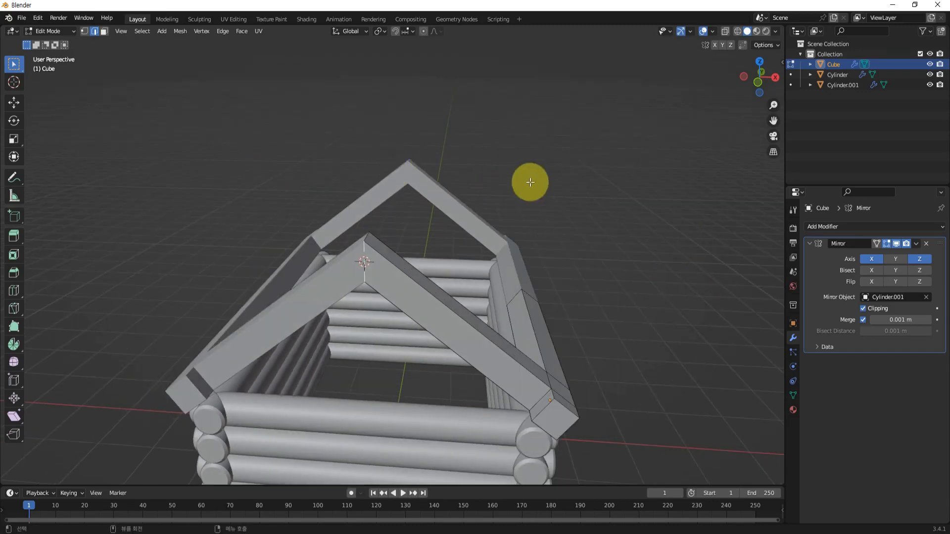
{"action": "key", "text": "Tab"}
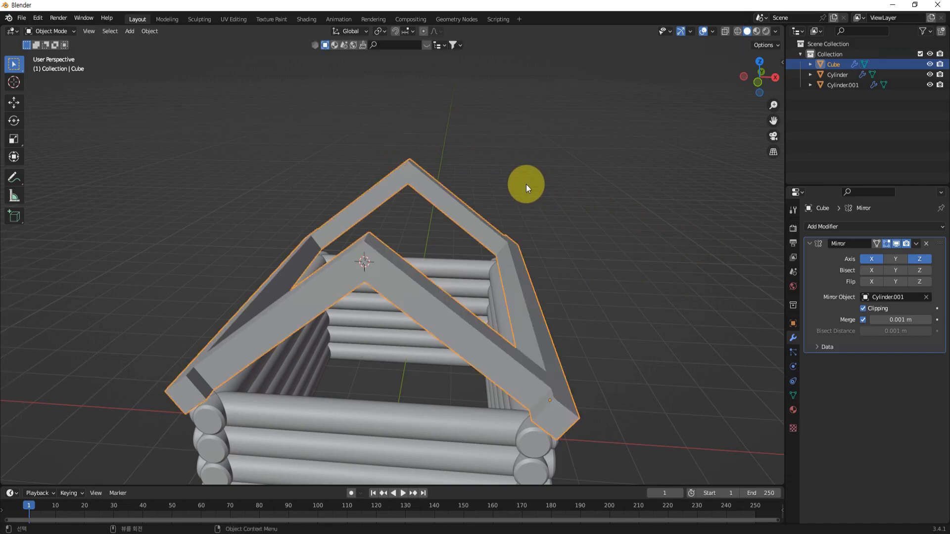
{"action": "left_click", "coordinate": [578, 254]}
{"action": "middle_click_drag", "start_coordinate": [587, 260], "coordinate": [574, 232]}
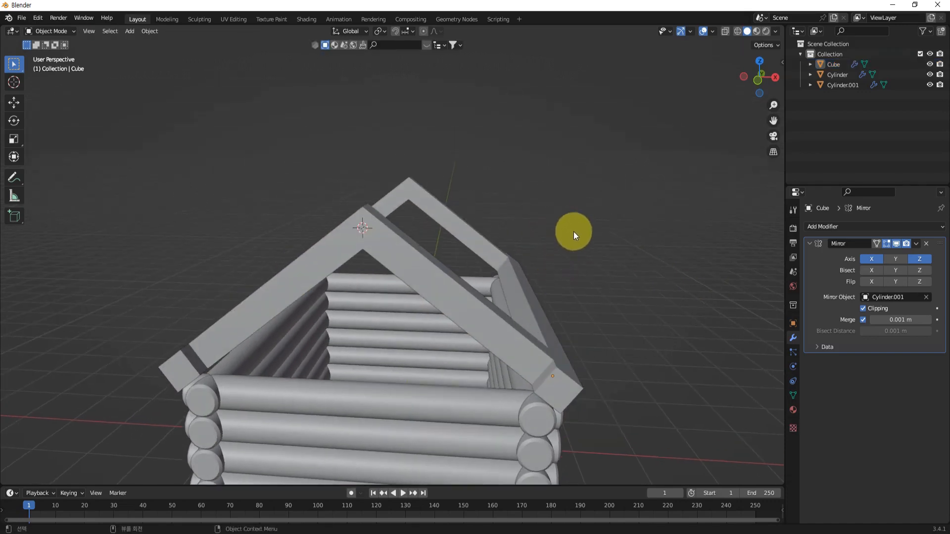
{"action": "key", "text": "shift+a"}
{"action": "mouse_move", "coordinate": [568, 212]}
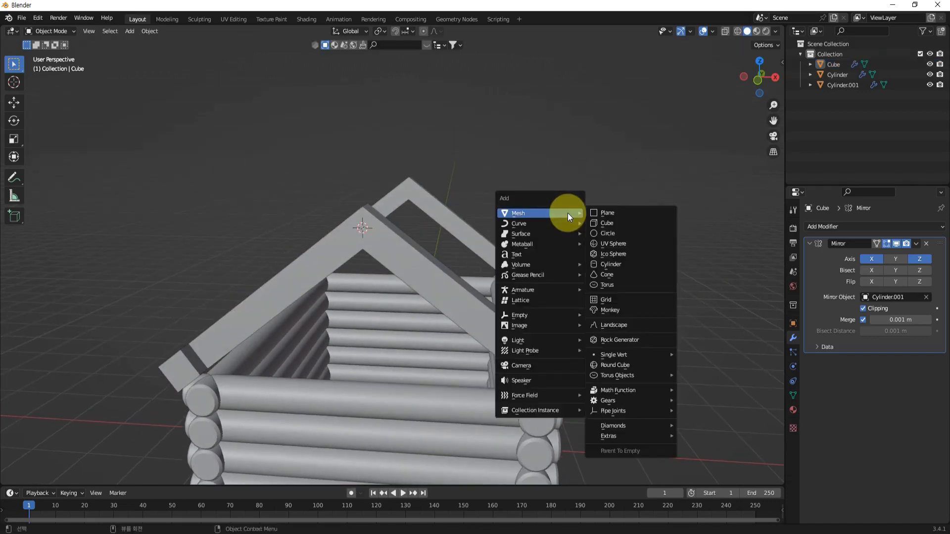
{"action": "left_click", "coordinate": [614, 224]}
{"action": "mouse_move", "coordinate": [661, 306]}
{"action": "middle_mouse_down"}
{"action": "mouse_move", "coordinate": [563, 310]}
{"action": "mouse_move", "coordinate": [663, 310]}
{"action": "middle_mouse_up"}
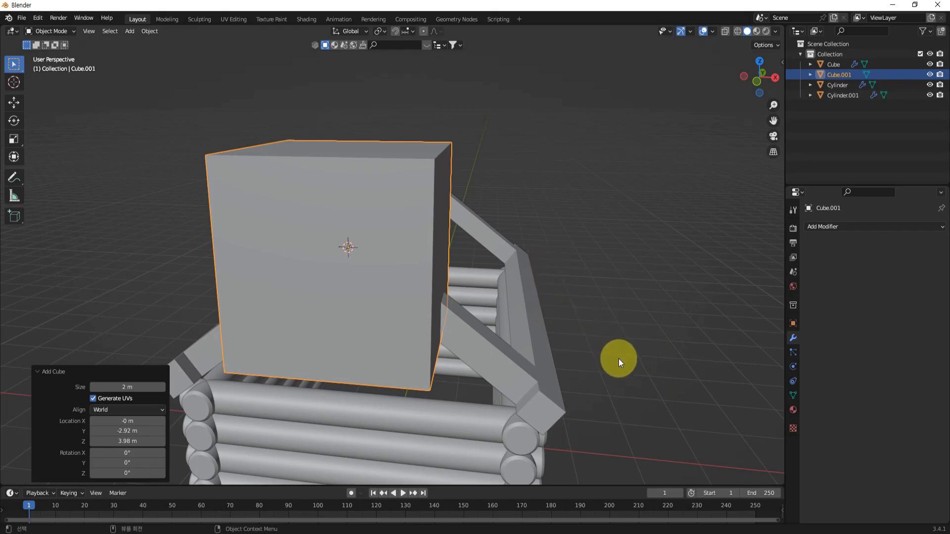
{"action": "key", "text": "s"}
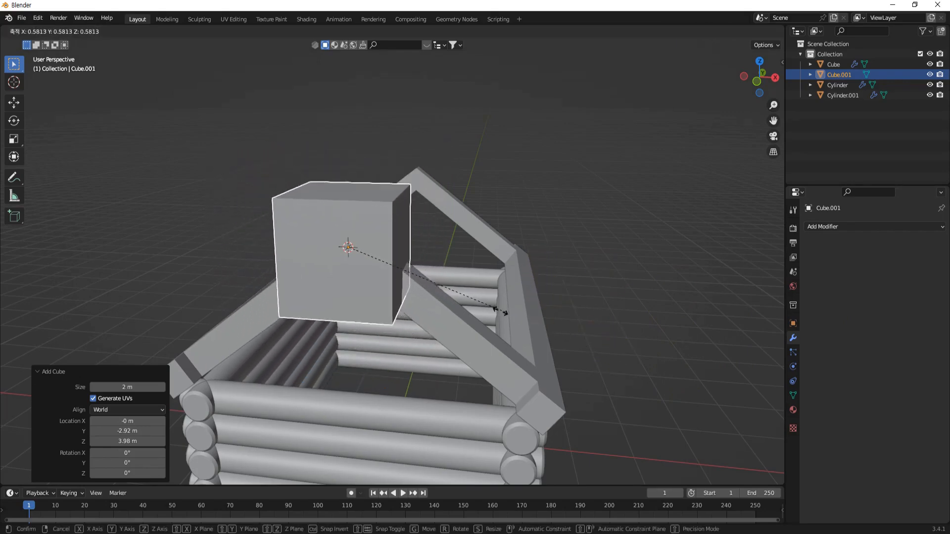
{"action": "left_click", "coordinate": [397, 277]}
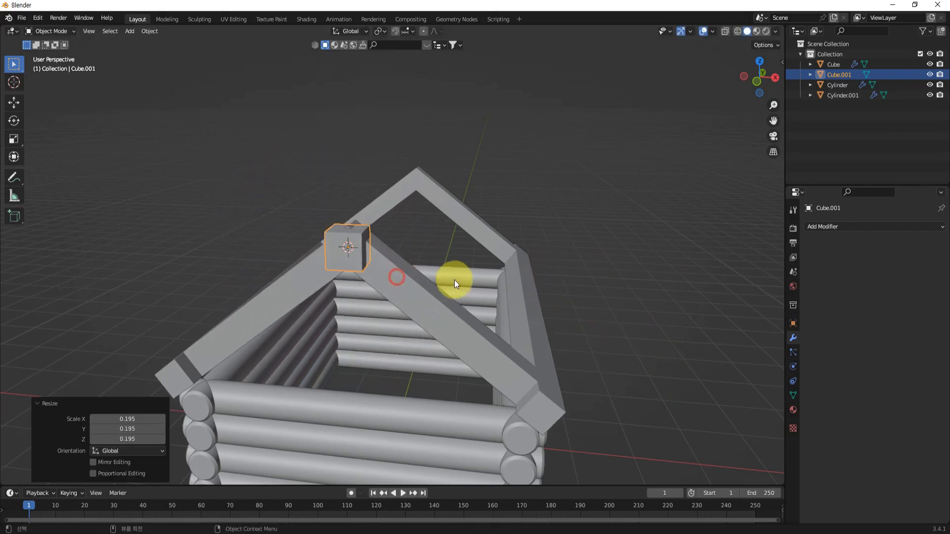
In front view, lower the small cube along the Z axis until its upper edge sits below the gable's peak
{"action": "key", "text": "KP_1"}
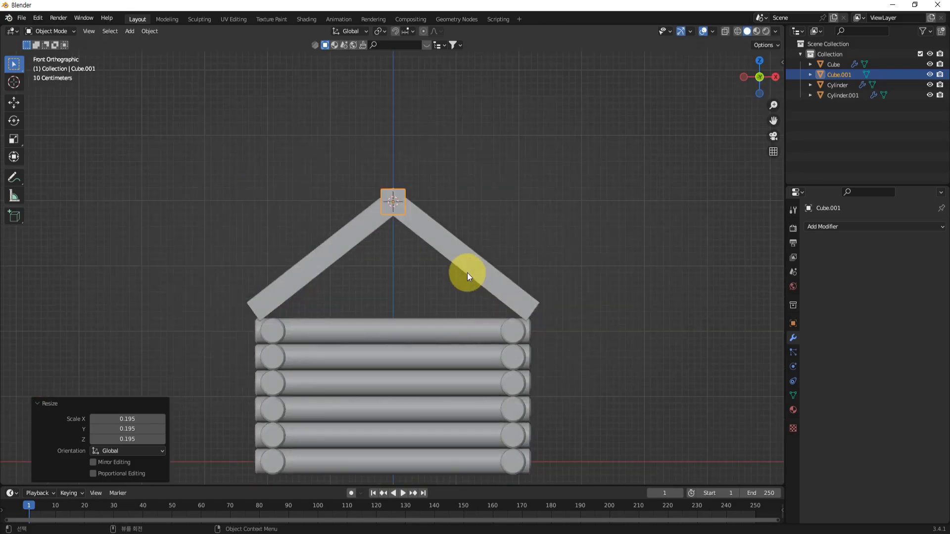
{"action": "middle_click_drag", "start_coordinate": [467, 272], "coordinate": [455, 236]}
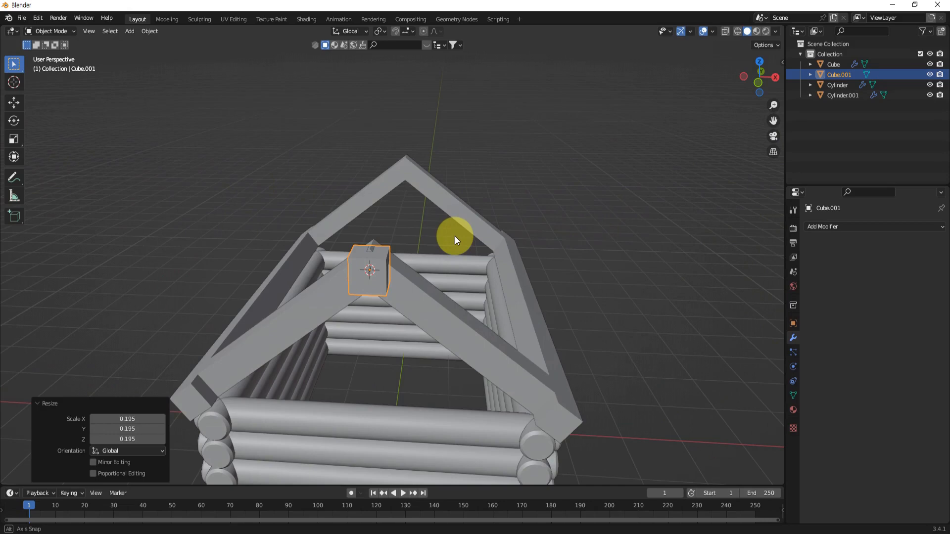
{"action": "key", "text": "KP_1"}
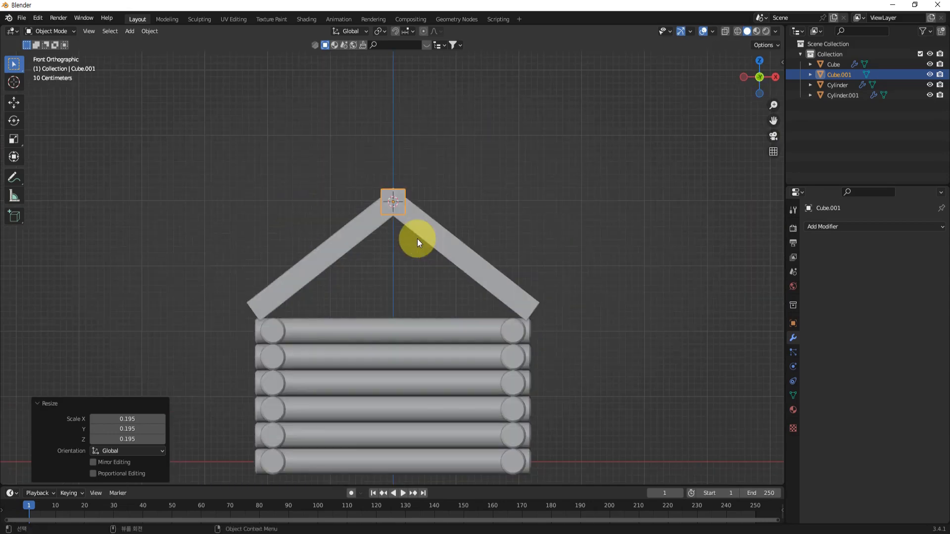
{"action": "scroll", "coordinate": [444, 193], "scroll_direction": "up", "scroll_amount": 4}
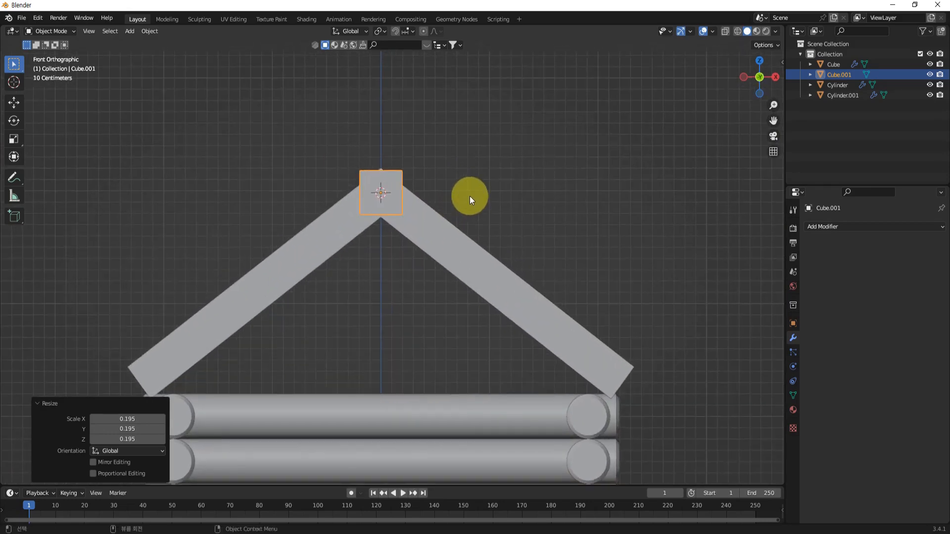
{"action": "key", "text": "g"}
{"action": "key", "text": "z"}
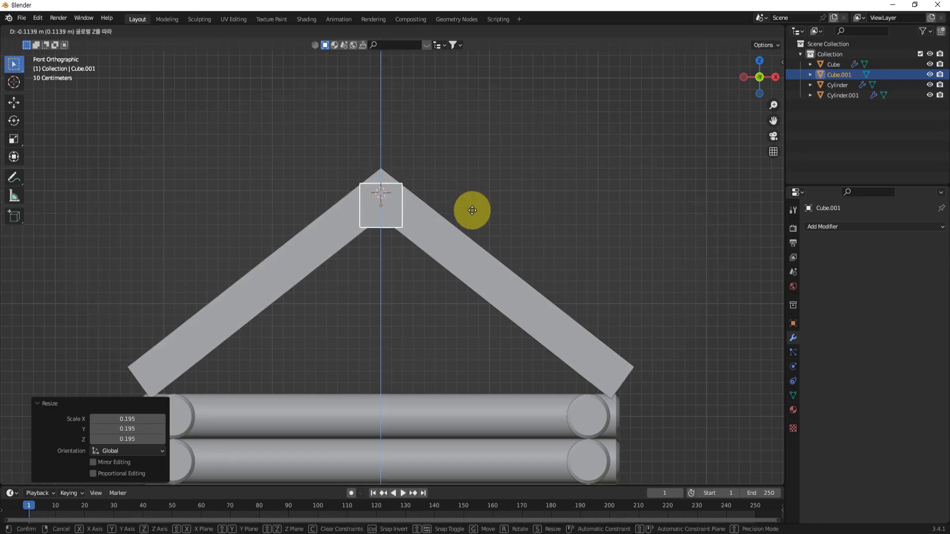
{"action": "left_click", "coordinate": [473, 213]}
{"action": "middle_click_drag", "start_coordinate": [496, 197], "coordinate": [421, 221]}
{"action": "left_click", "coordinate": [290, 159]}
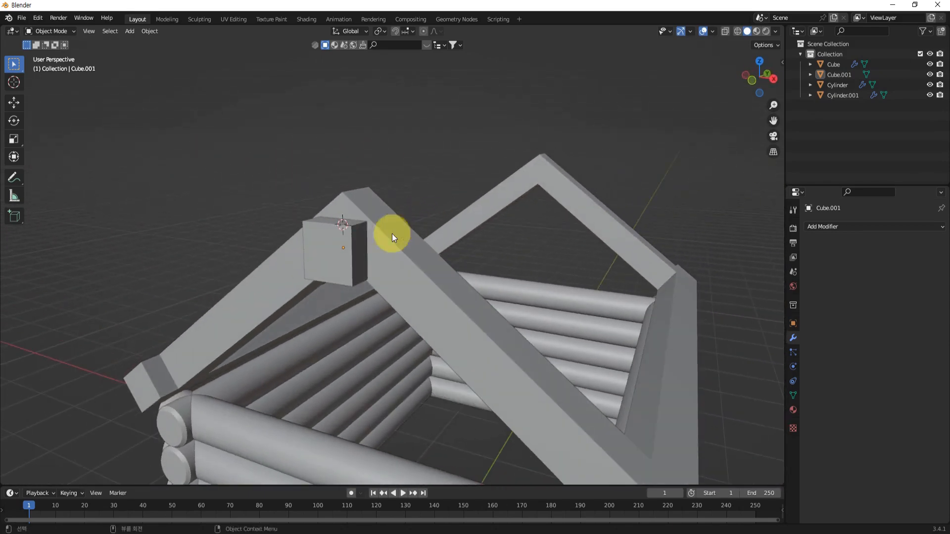
Add a Mirror modifier to the ridge cube, using the wall Cylinder as mirror object and only the Z axis
{"action": "left_click", "coordinate": [337, 263]}
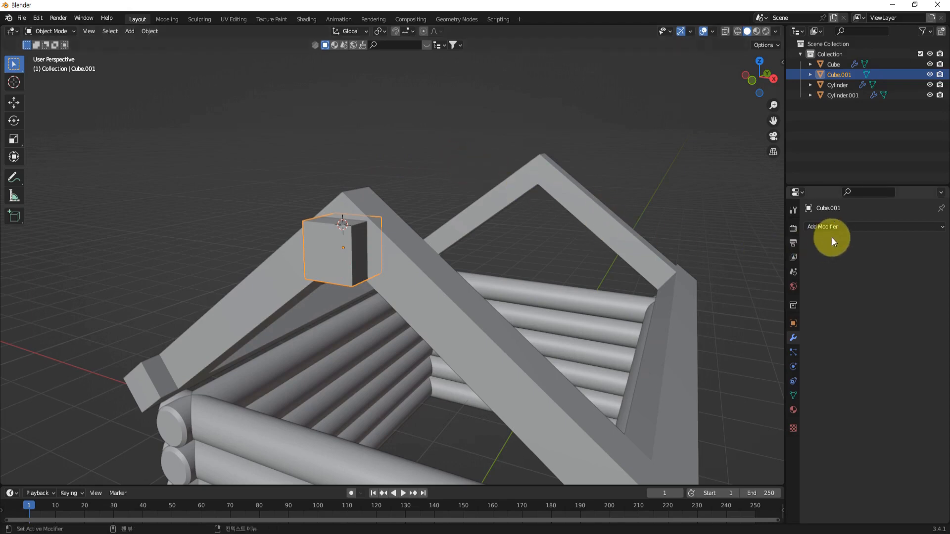
{"action": "left_click", "coordinate": [841, 227]}
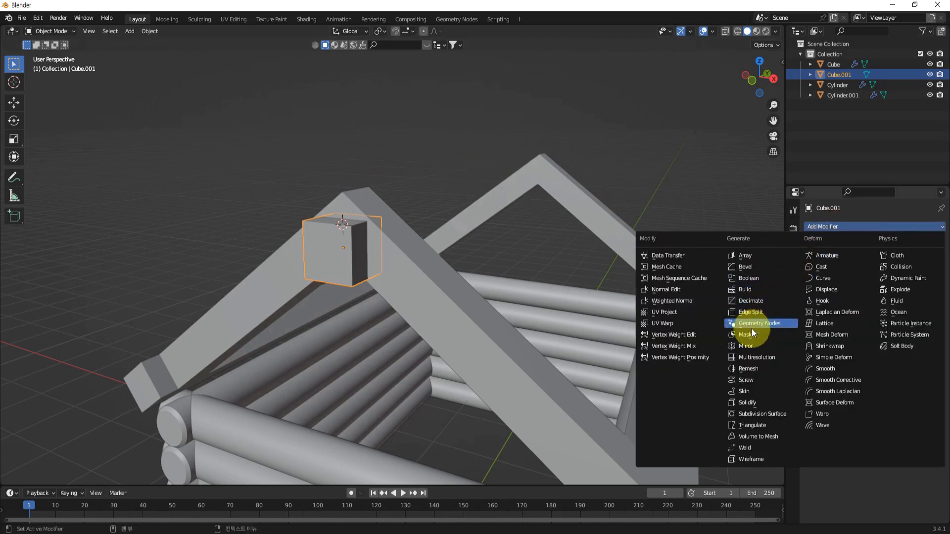
{"action": "left_click", "coordinate": [746, 347]}
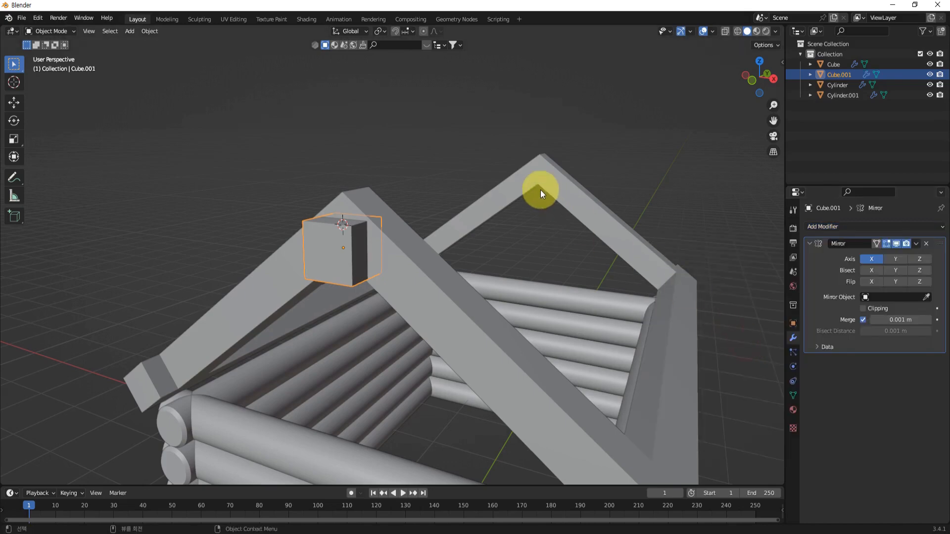
{"action": "middle_click_drag", "start_coordinate": [541, 191], "coordinate": [518, 242]}
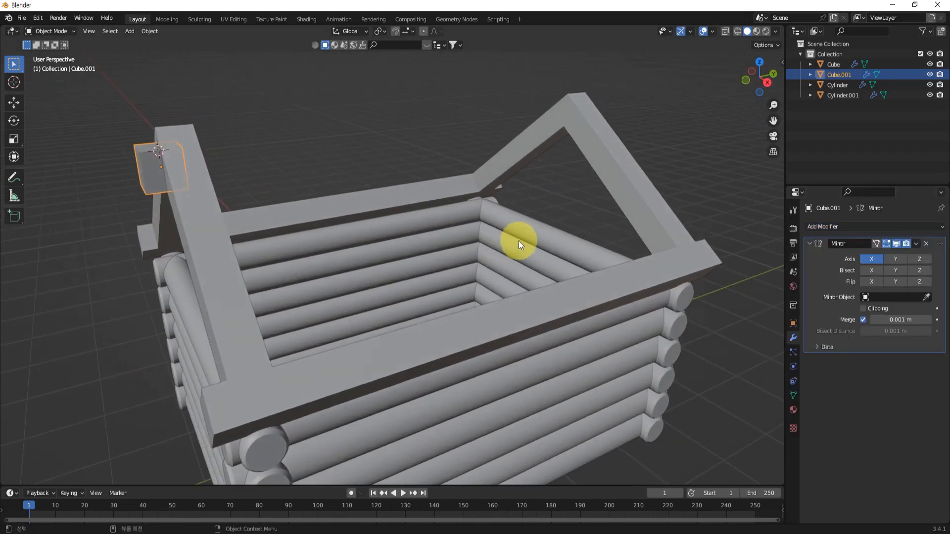
{"action": "left_click", "coordinate": [926, 297]}
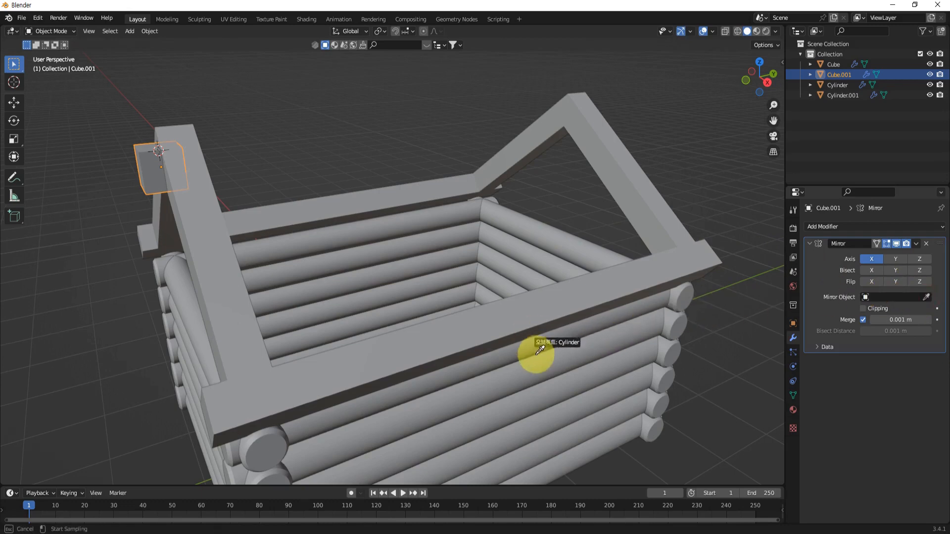
{"action": "left_click", "coordinate": [389, 229]}
{"action": "middle_click_drag", "start_coordinate": [412, 227], "coordinate": [643, 254]}
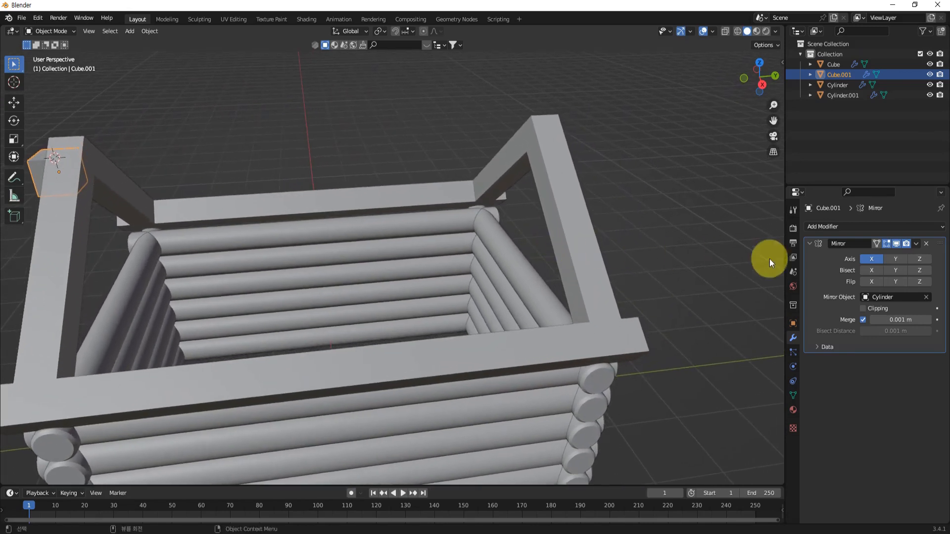
{"action": "left_click", "coordinate": [874, 259]}
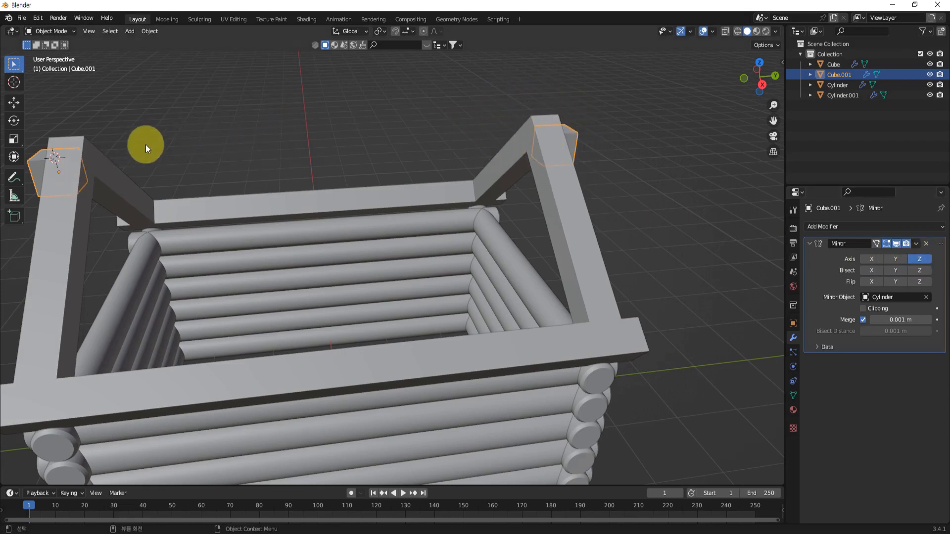
With X-ray on, extrude the ridge cube's inward face about 2.77 m along its normal to meet the mirrored half
{"action": "mouse_move", "coordinate": [384, 155]}
{"action": "middle_mouse_down"}
{"action": "mouse_move", "coordinate": [459, 138]}
{"action": "mouse_move", "coordinate": [511, 142]}
{"action": "mouse_move", "coordinate": [311, 152]}
{"action": "mouse_move", "coordinate": [371, 163]}
{"action": "mouse_move", "coordinate": [333, 178]}
{"action": "mouse_move", "coordinate": [307, 171]}
{"action": "mouse_move", "coordinate": [159, 191]}
{"action": "mouse_move", "coordinate": [189, 173]}
{"action": "mouse_move", "coordinate": [256, 193]}
{"action": "mouse_move", "coordinate": [247, 189]}
{"action": "middle_mouse_up"}
{"action": "key", "text": "Tab"}
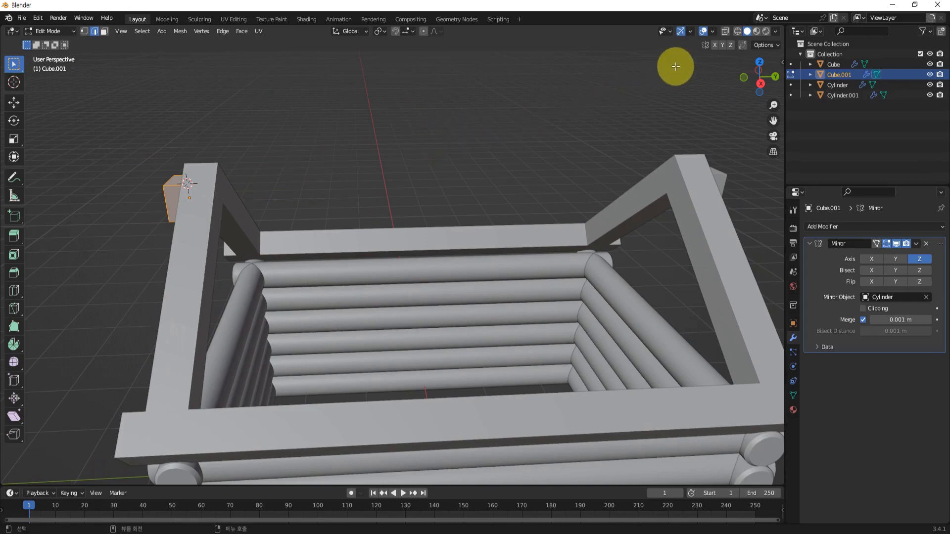
{"action": "left_click", "coordinate": [725, 32]}
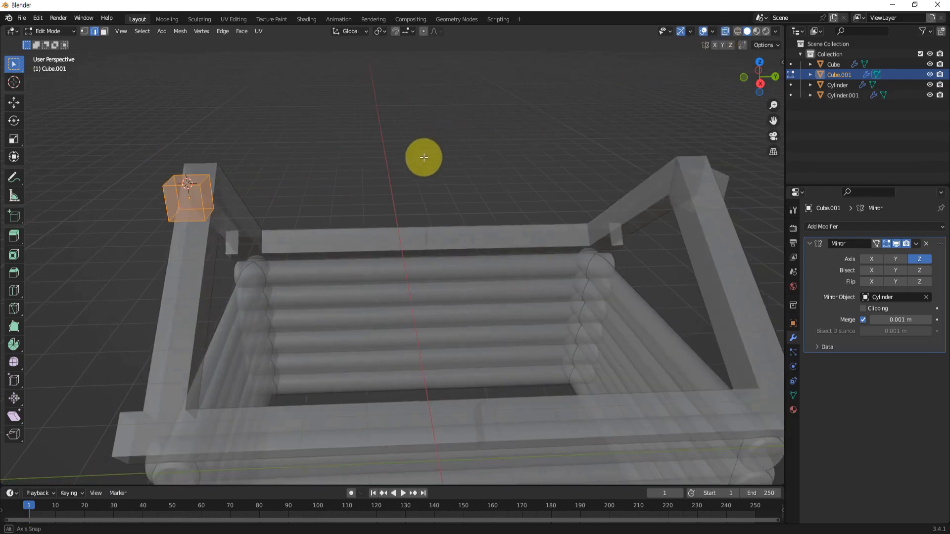
{"action": "middle_click_drag", "start_coordinate": [422, 159], "coordinate": [402, 161]}
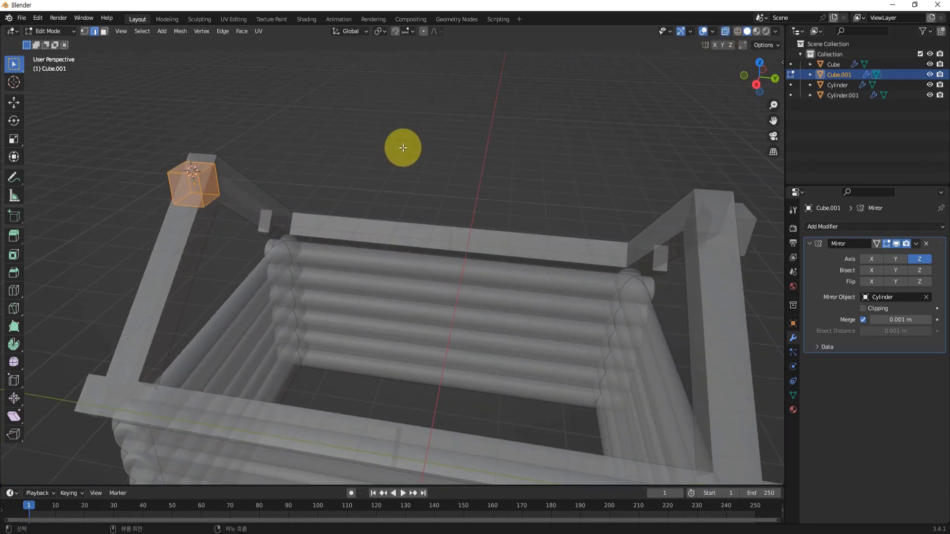
{"action": "key", "text": "3"}
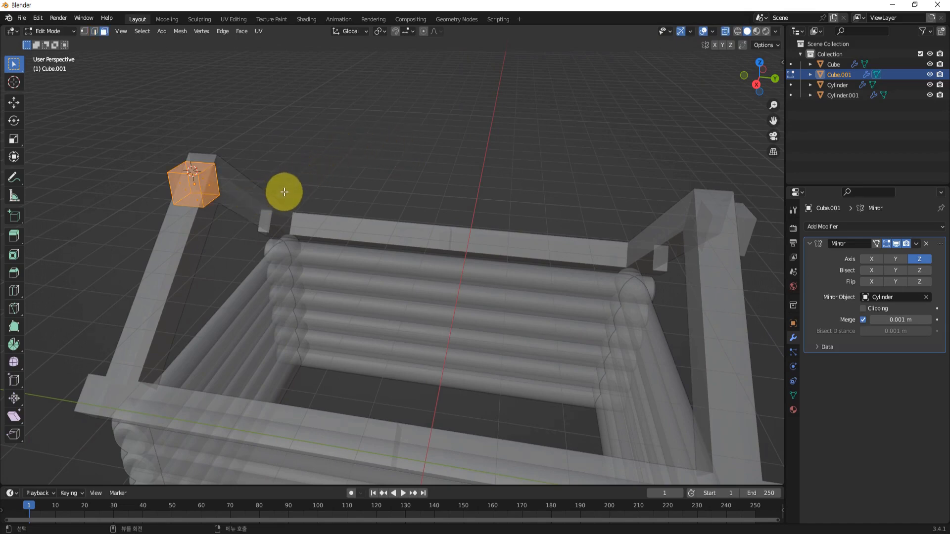
{"action": "left_click", "coordinate": [218, 189]}
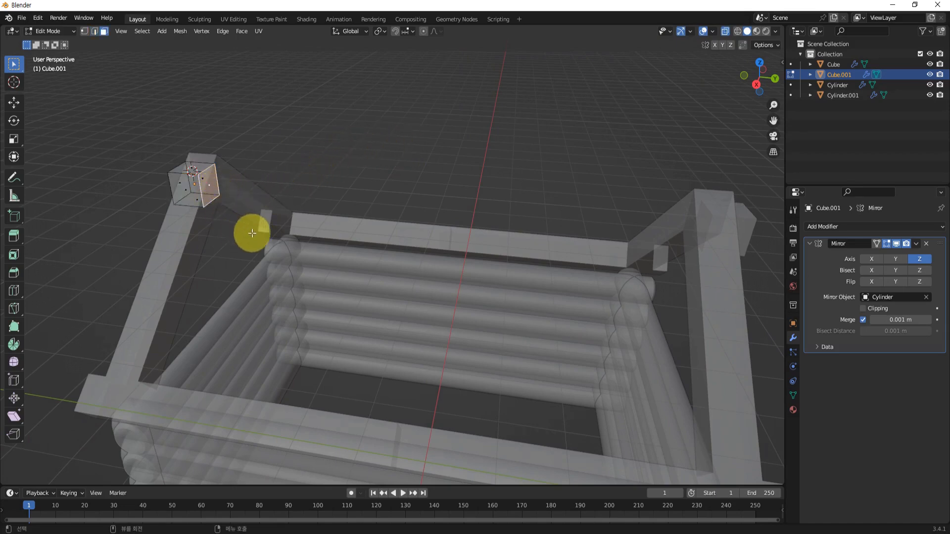
{"action": "middle_click_drag", "start_coordinate": [251, 229], "coordinate": [277, 229]}
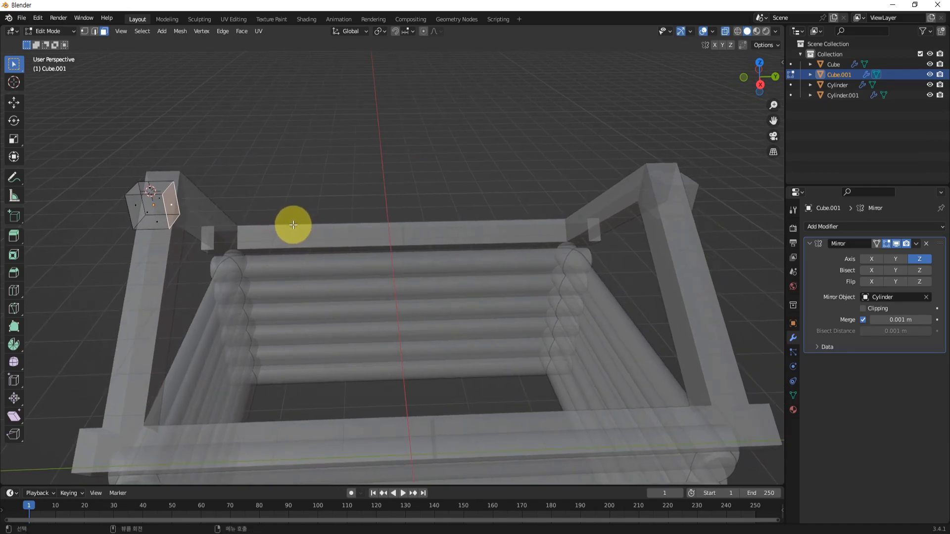
{"action": "key", "text": "e"}
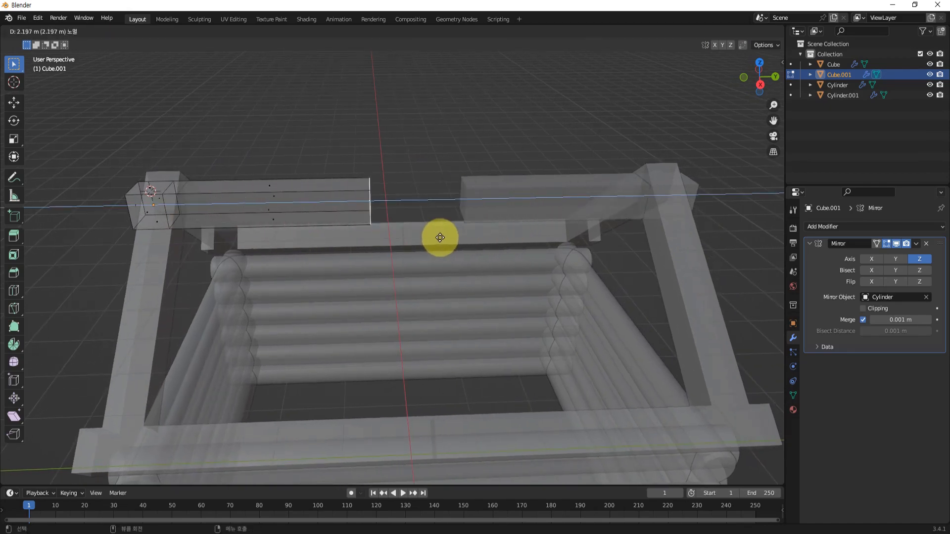
{"action": "left_click", "coordinate": [494, 236]}
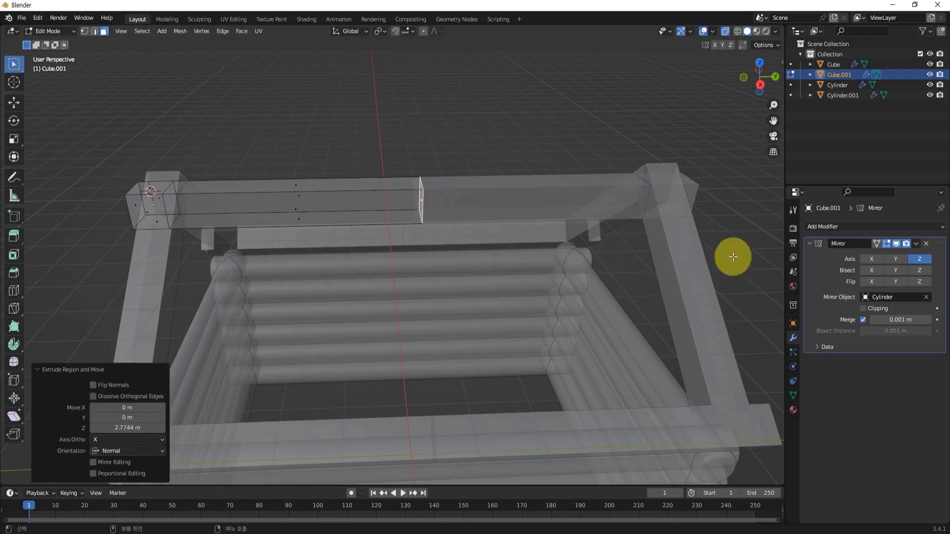
Enable Clipping on the ridge beam's Mirror modifier, turn X-ray off and deselect the beam's middle face
{"action": "left_click", "coordinate": [864, 309]}
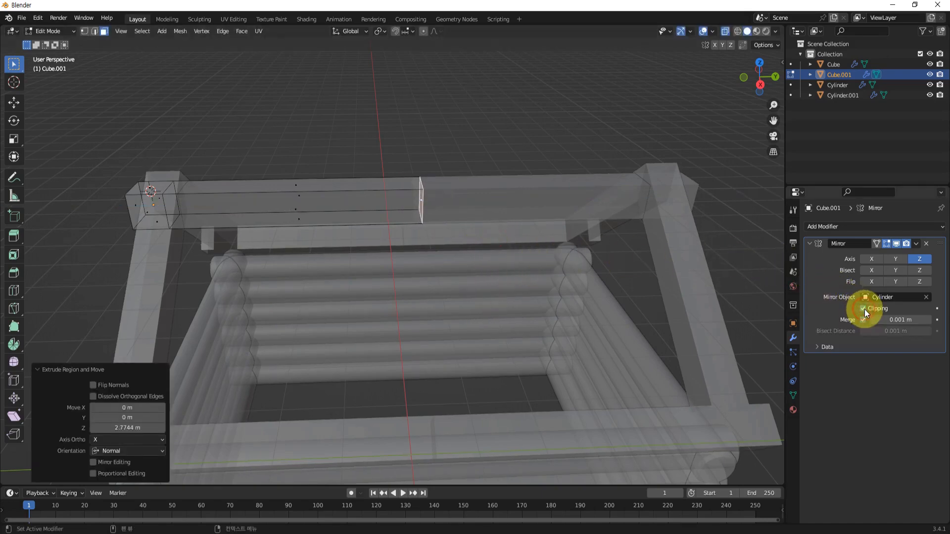
{"action": "middle_click_drag", "start_coordinate": [465, 230], "coordinate": [487, 229]}
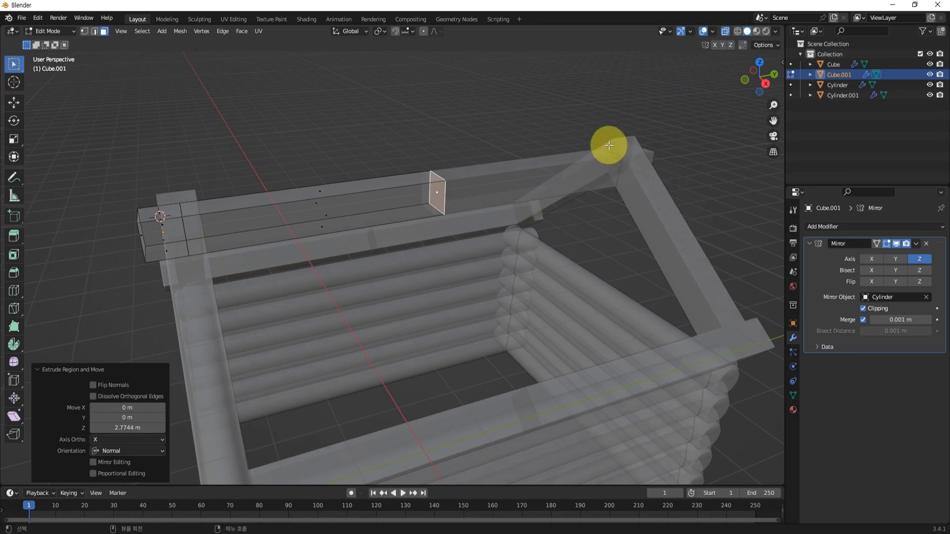
{"action": "left_click", "coordinate": [725, 33]}
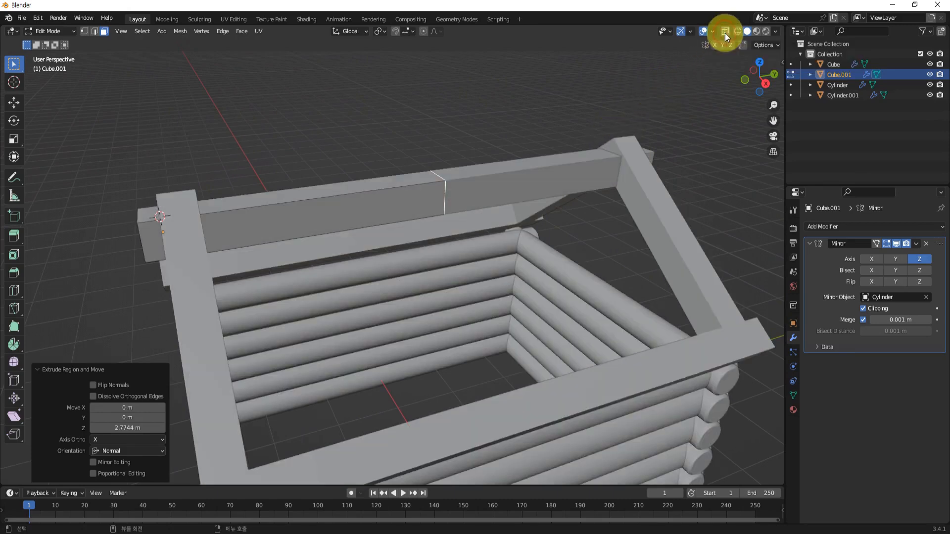
{"action": "left_click", "coordinate": [402, 125]}
{"action": "middle_click_drag", "start_coordinate": [454, 206], "coordinate": [532, 198]}
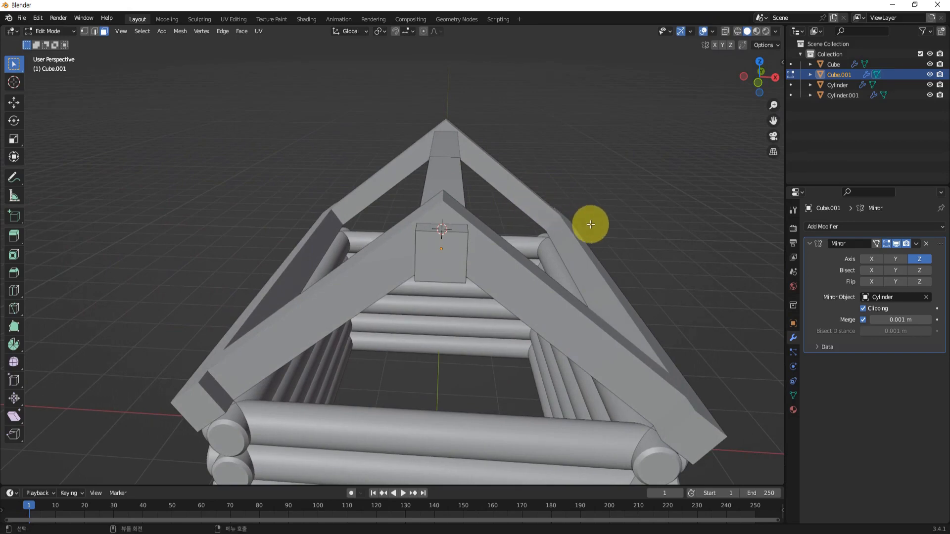
Add a Bevel modifier with an amount of 0.104 m to the ridge beam and return to Object Mode
{"action": "middle_click_drag", "start_coordinate": [658, 277], "coordinate": [600, 267], "text": "shift"}
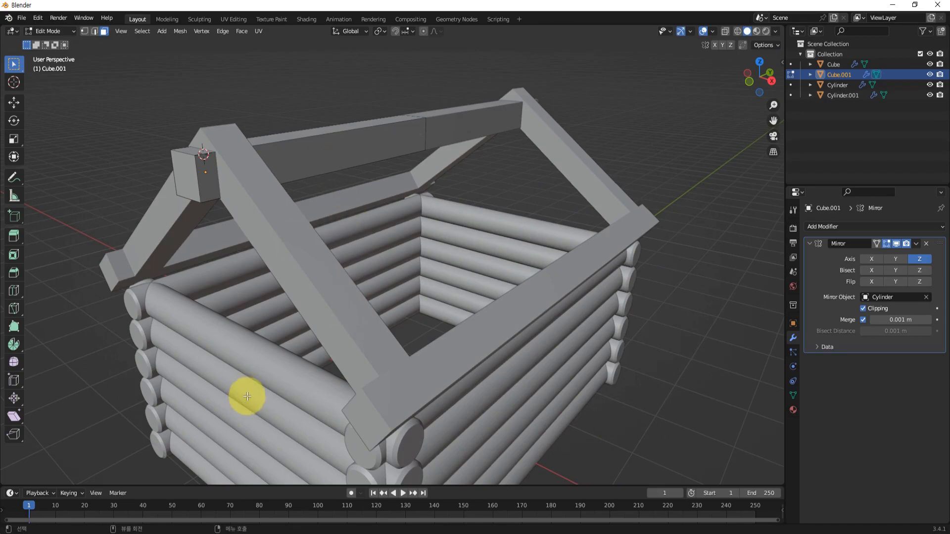
{"action": "middle_click_drag", "start_coordinate": [246, 394], "coordinate": [326, 391]}
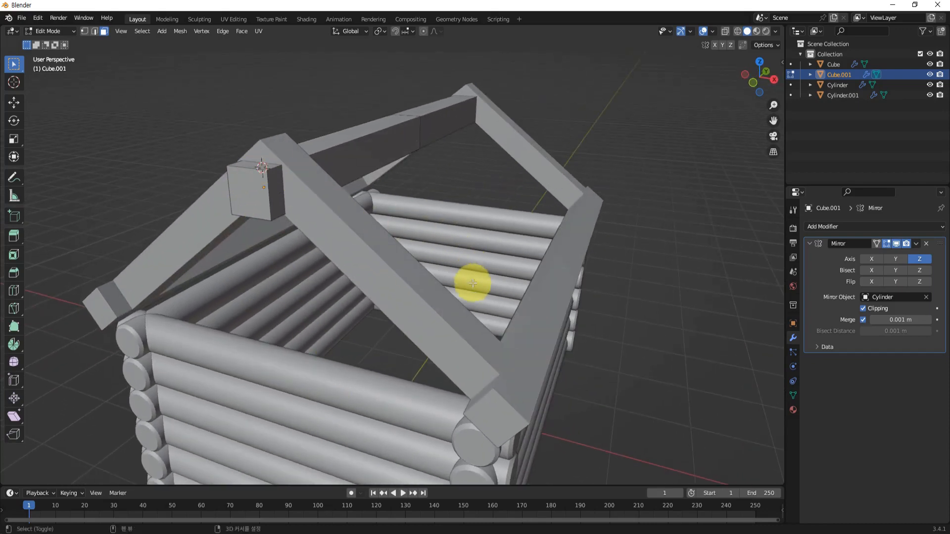
{"action": "middle_click_drag", "start_coordinate": [470, 278], "coordinate": [500, 282]}
{"action": "left_click", "coordinate": [848, 229]}
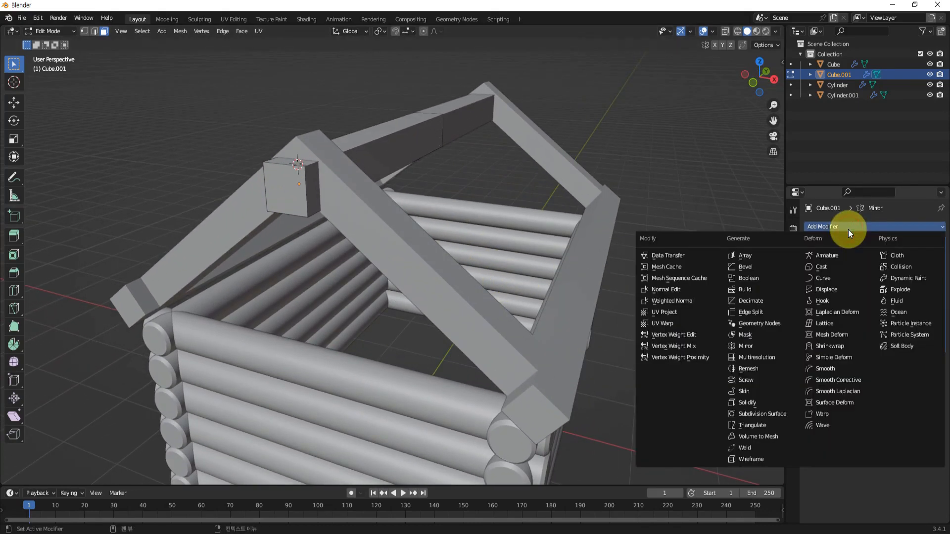
{"action": "left_click", "coordinate": [744, 265]}
{"action": "middle_click_drag", "start_coordinate": [604, 278], "coordinate": [532, 288]}
{"action": "scroll", "coordinate": [335, 227], "scroll_direction": "up", "scroll_amount": 5}
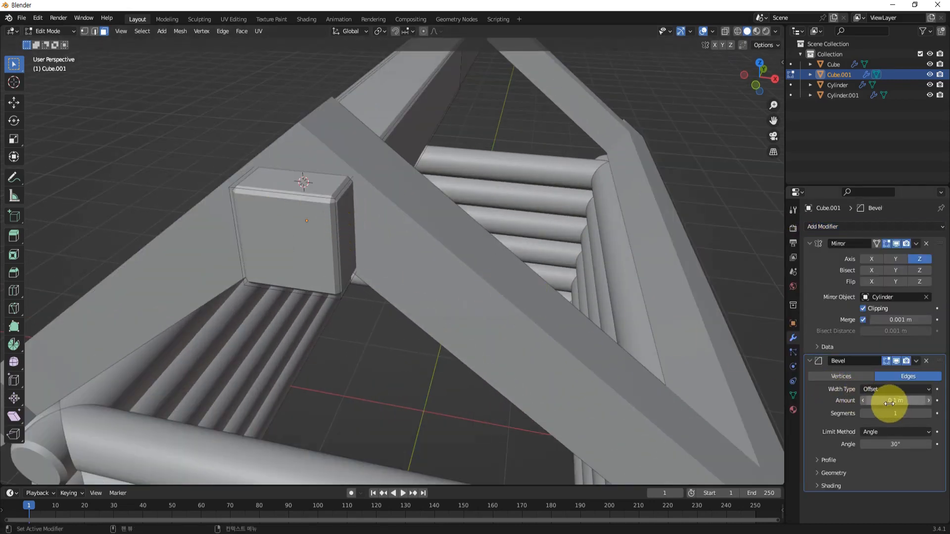
{"action": "mouse_move", "coordinate": [889, 403]}
{"action": "left_mouse_down"}
{"action": "mouse_move", "coordinate": [897, 403]}
{"action": "mouse_move", "coordinate": [881, 403]}
{"action": "left_mouse_up"}
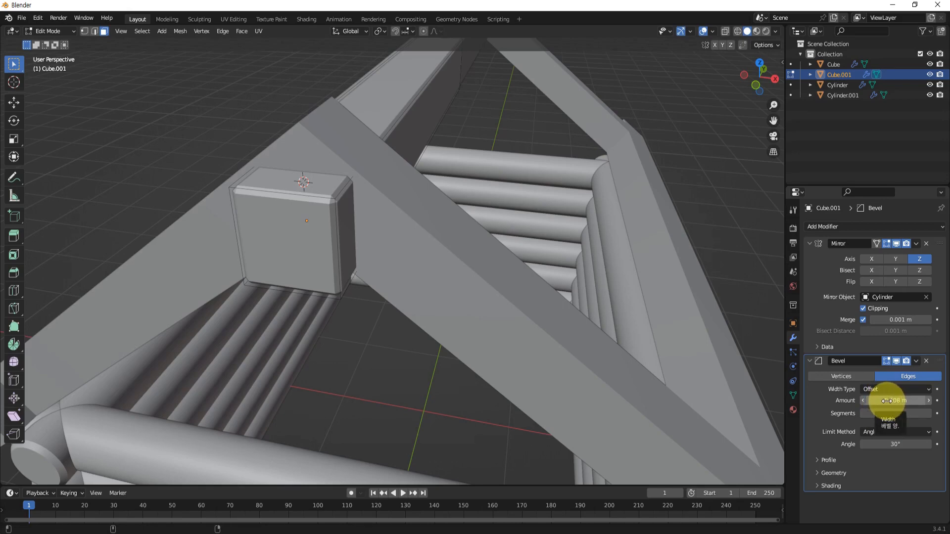
{"action": "left_click_drag", "start_coordinate": [886, 401], "coordinate": [896, 400]}
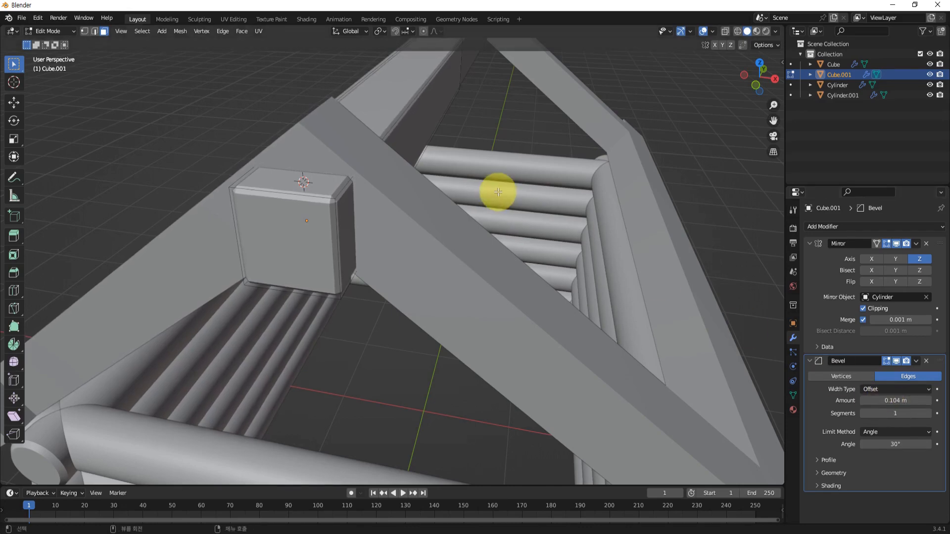
{"action": "scroll", "coordinate": [509, 194], "scroll_direction": "down", "scroll_amount": 6}
{"action": "key", "text": "Tab"}
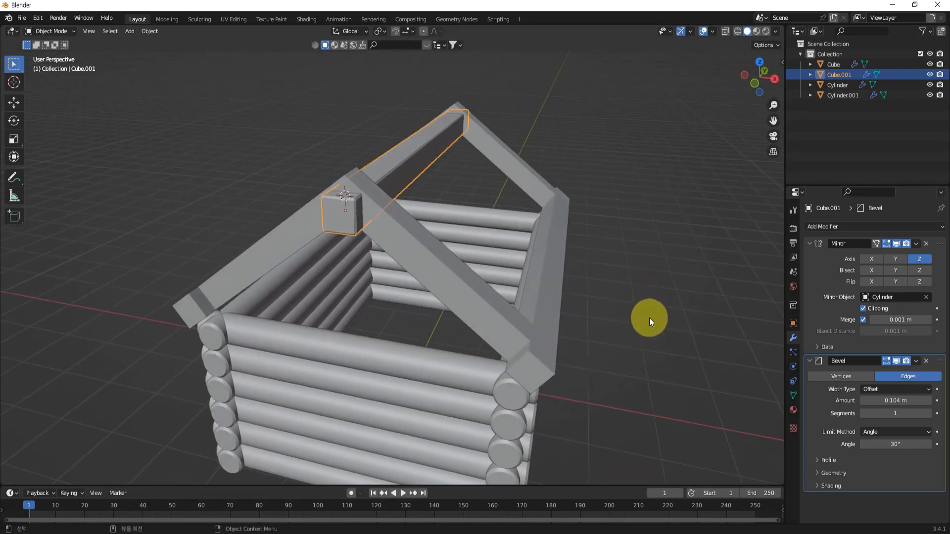
Add a Bevel modifier with an amount of 0.117 m to the gable and eave beam frame
{"action": "left_click", "coordinate": [491, 293]}
{"action": "middle_click_drag", "start_coordinate": [517, 324], "coordinate": [643, 316]}
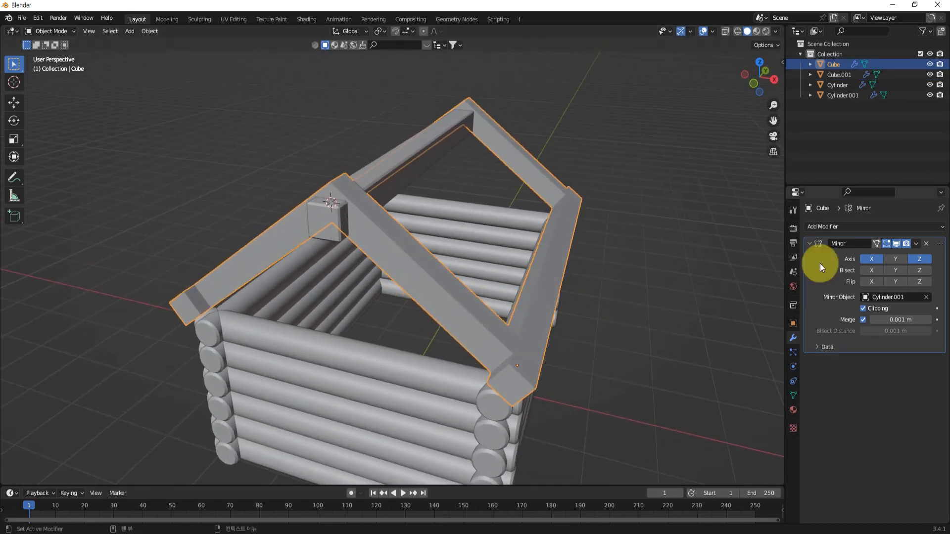
{"action": "left_click", "coordinate": [876, 227]}
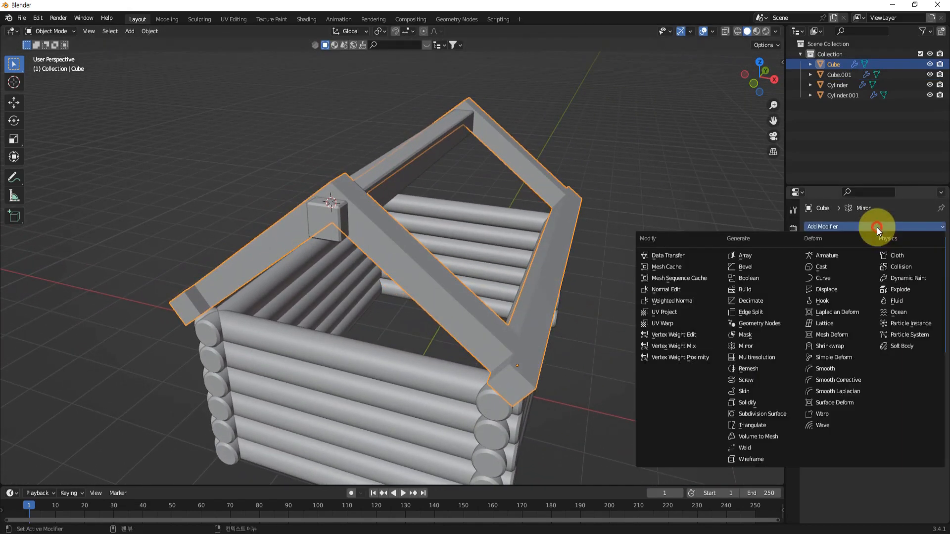
{"action": "left_click", "coordinate": [746, 266]}
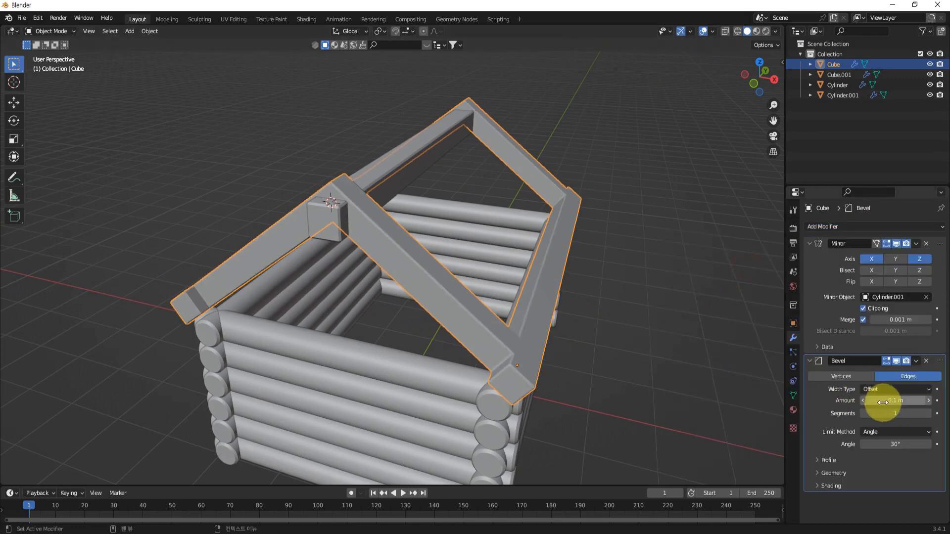
{"action": "left_click_drag", "start_coordinate": [883, 402], "coordinate": [882, 402]}
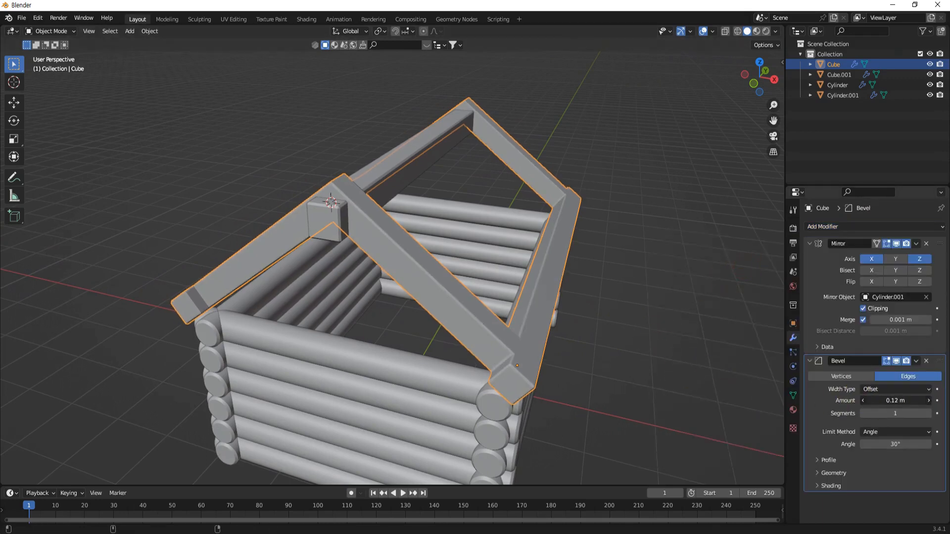
{"action": "middle_click_drag", "start_coordinate": [612, 409], "coordinate": [583, 396]}
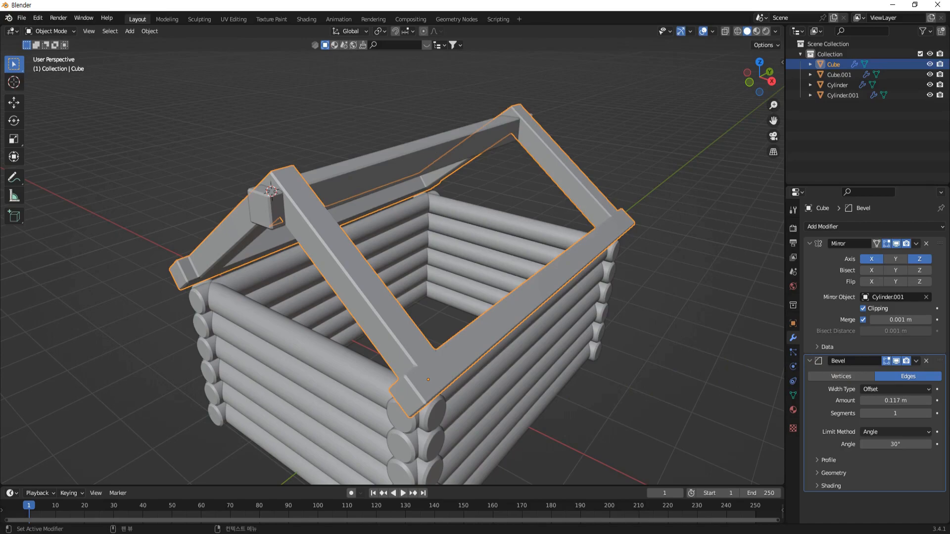
Try to apply the Mirror modifier of the front and back log walls while in Edit Mode
{"action": "middle_click_drag", "start_coordinate": [505, 346], "coordinate": [550, 276]}
{"action": "left_click", "coordinate": [473, 340]}
{"action": "left_click", "coordinate": [477, 337]}
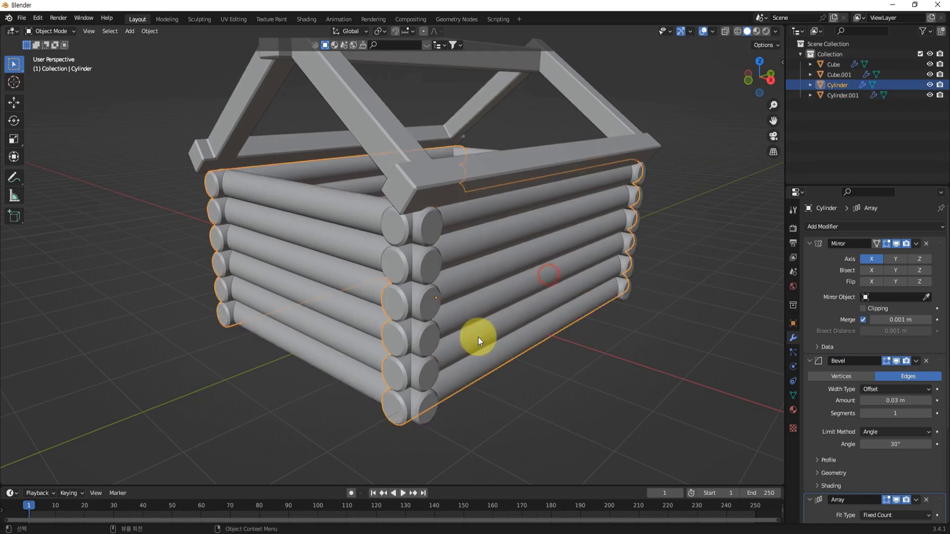
{"action": "middle_click_drag", "start_coordinate": [478, 337], "coordinate": [565, 316]}
{"action": "left_click", "coordinate": [465, 296]}
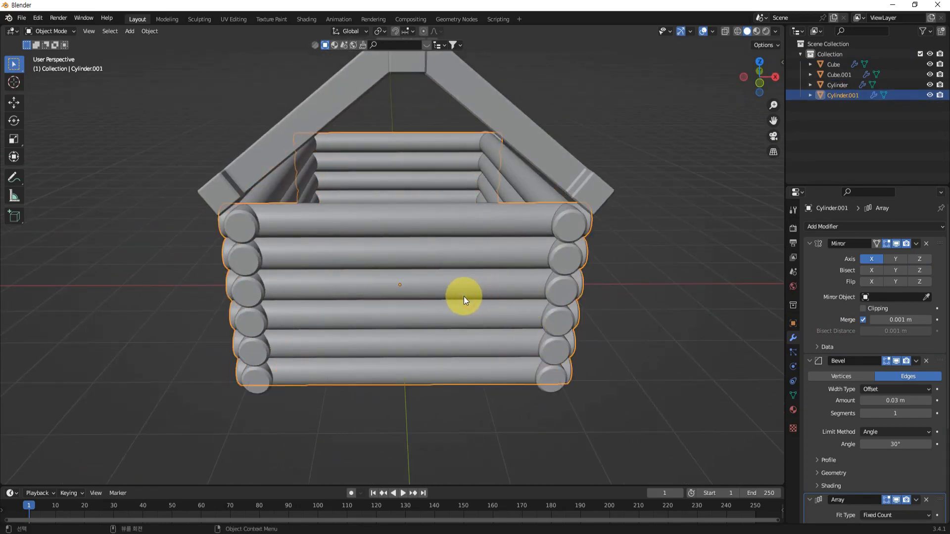
{"action": "key", "text": "Tab"}
{"action": "middle_click_drag", "start_coordinate": [472, 416], "coordinate": [426, 401]}
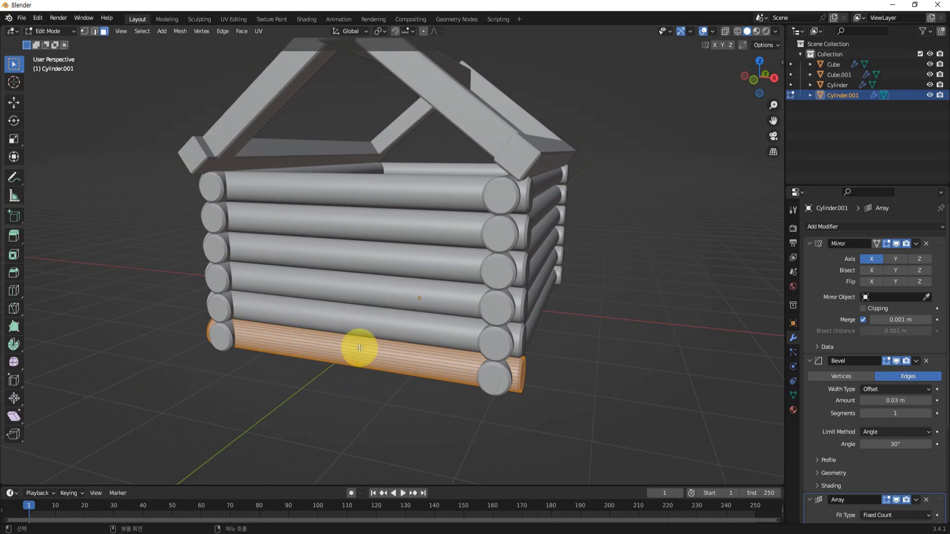
{"action": "middle_click_drag", "start_coordinate": [361, 343], "coordinate": [367, 352]}
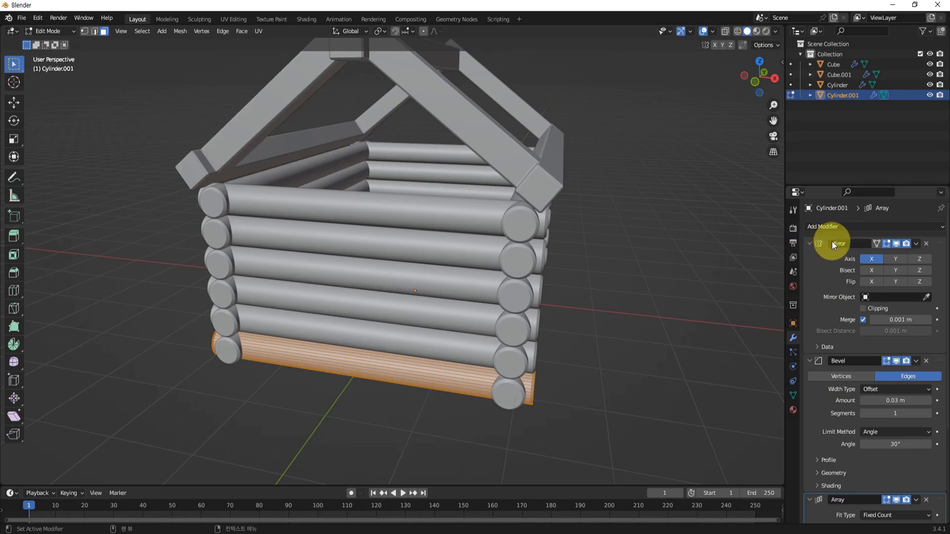
{"action": "left_click", "coordinate": [916, 243]}
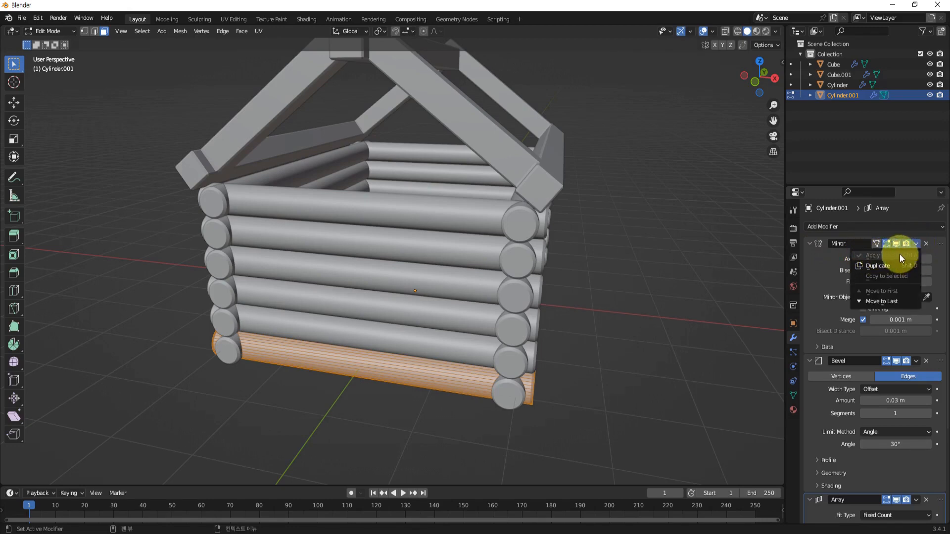
{"action": "key", "text": "ctrl+a"}
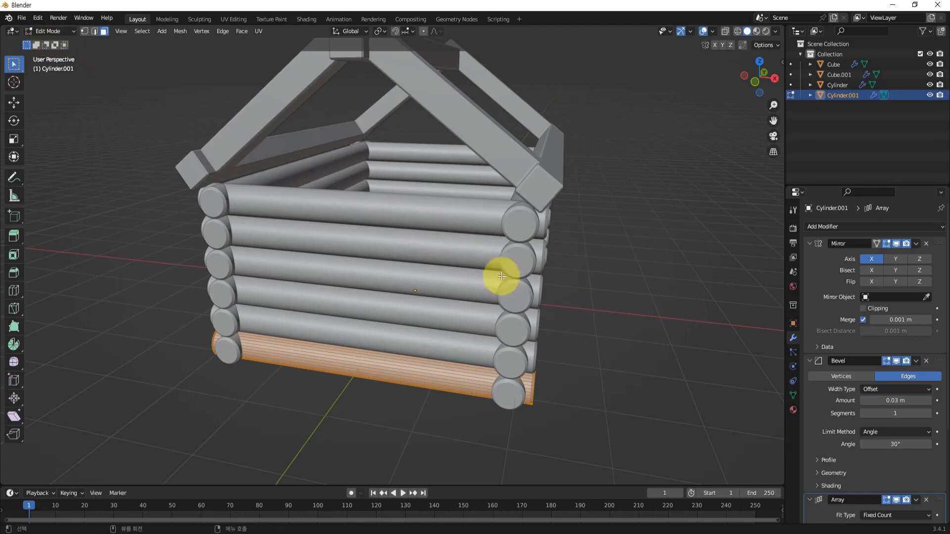
{"action": "key", "text": "Tab"}
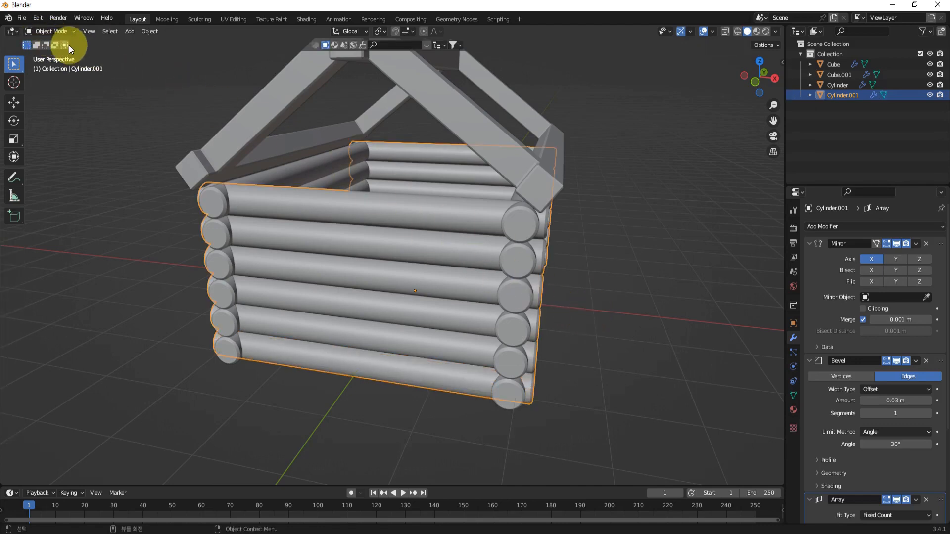
{"action": "left_click", "coordinate": [607, 321]}
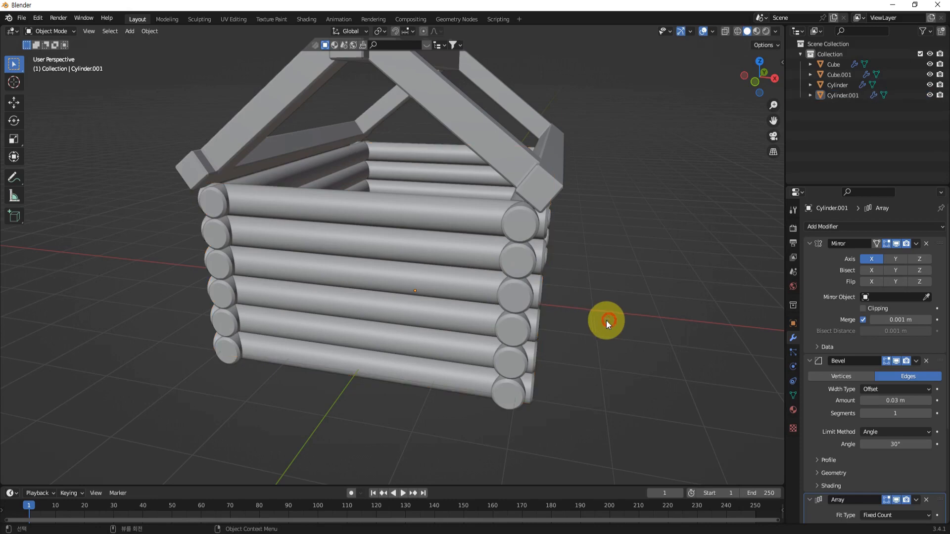
In Object Mode, apply the Mirror, Bevel and Array modifiers of the front and back log walls and check the resulting mesh
{"action": "left_click", "coordinate": [482, 215]}
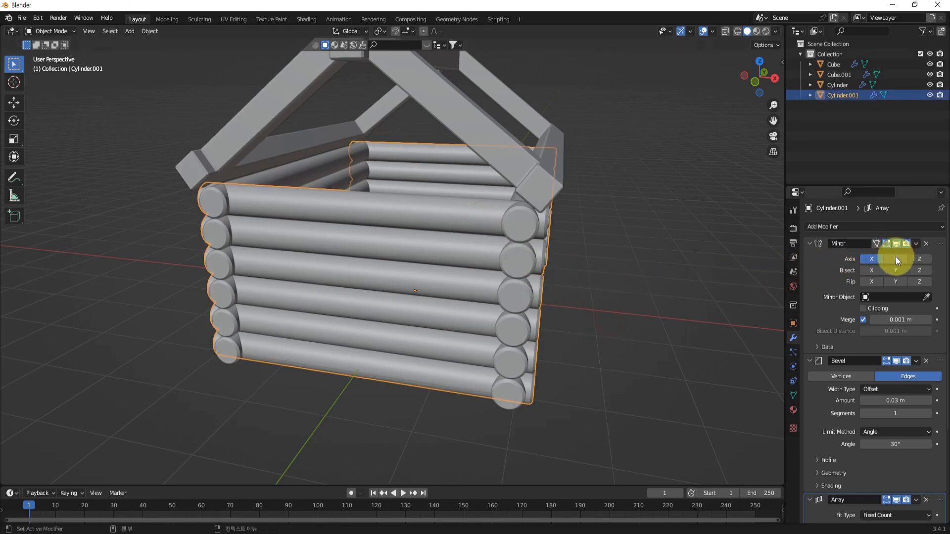
{"action": "left_click", "coordinate": [915, 243]}
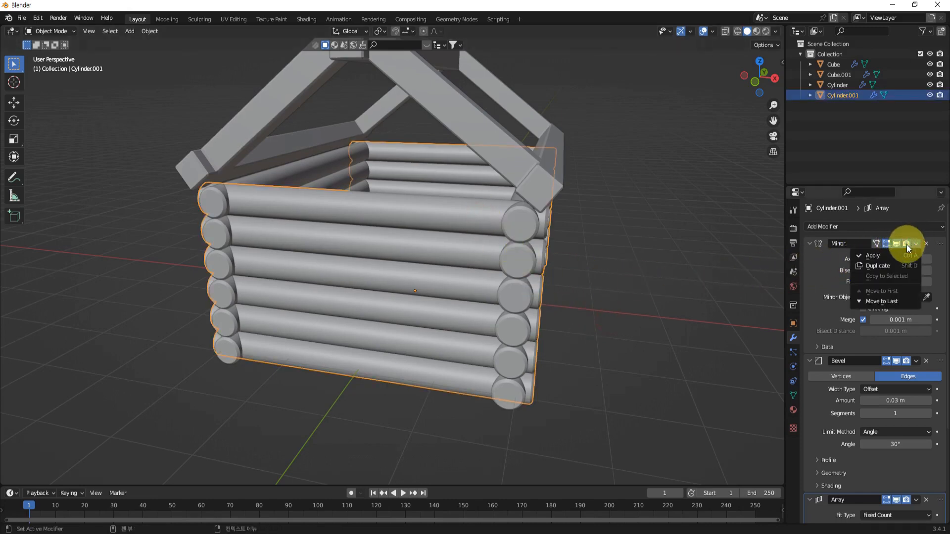
{"action": "left_click", "coordinate": [873, 256]}
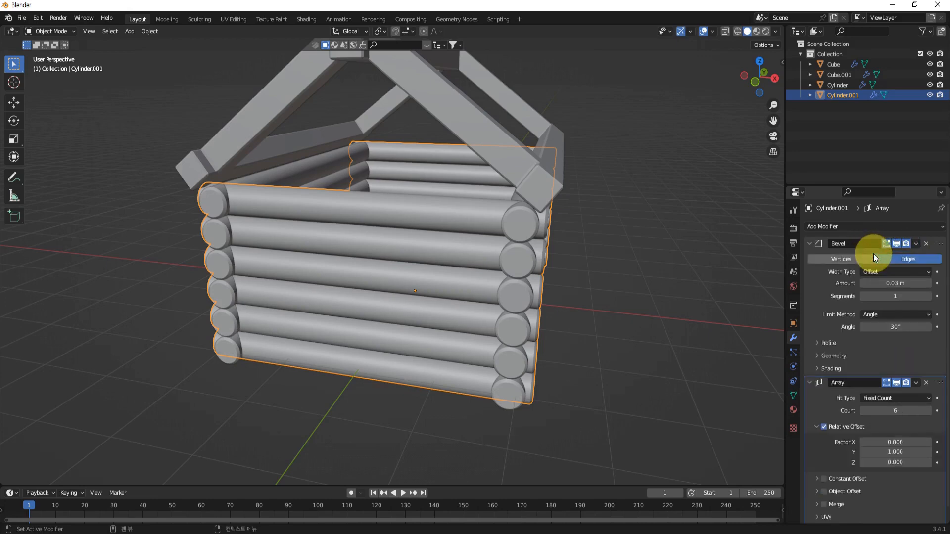
{"action": "left_click", "coordinate": [915, 243]}
{"action": "left_click", "coordinate": [883, 255]}
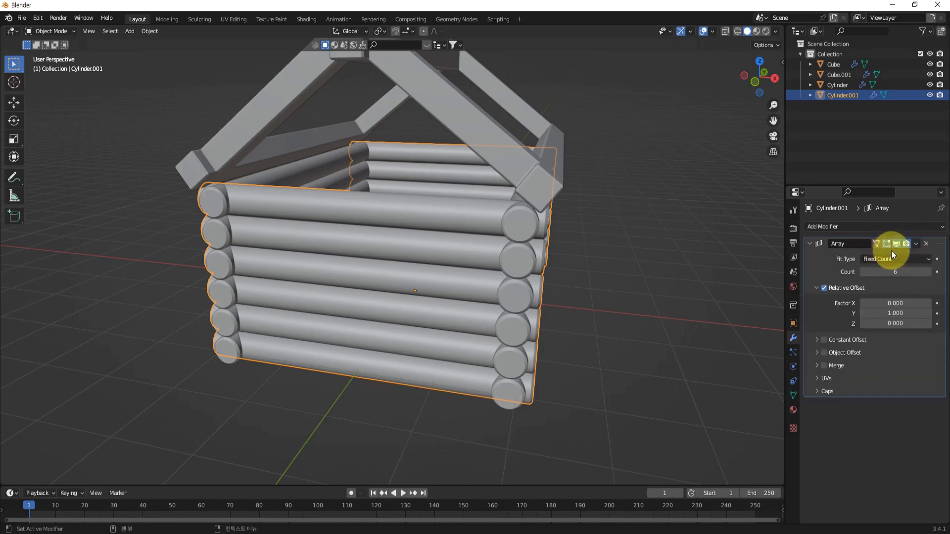
{"action": "left_click", "coordinate": [915, 243]}
{"action": "left_click", "coordinate": [877, 256]}
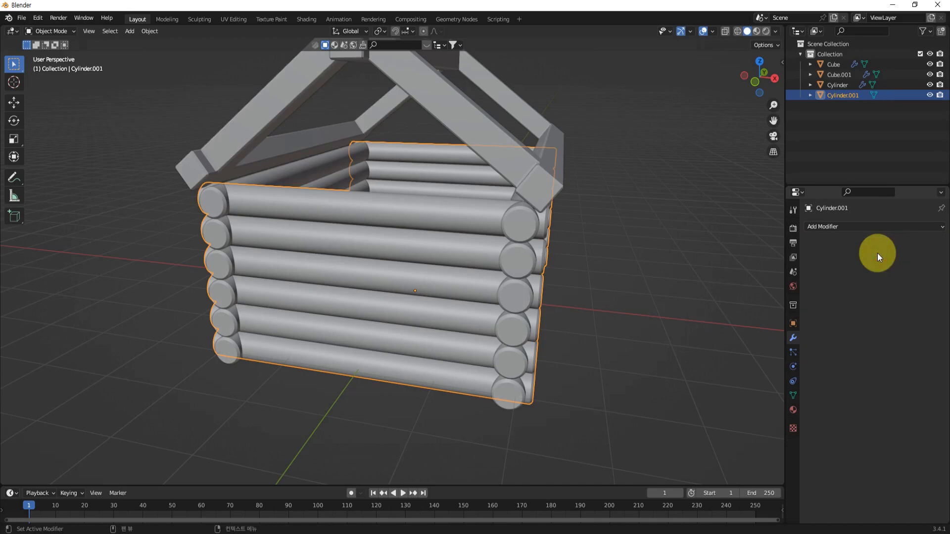
{"action": "key", "text": "Tab"}
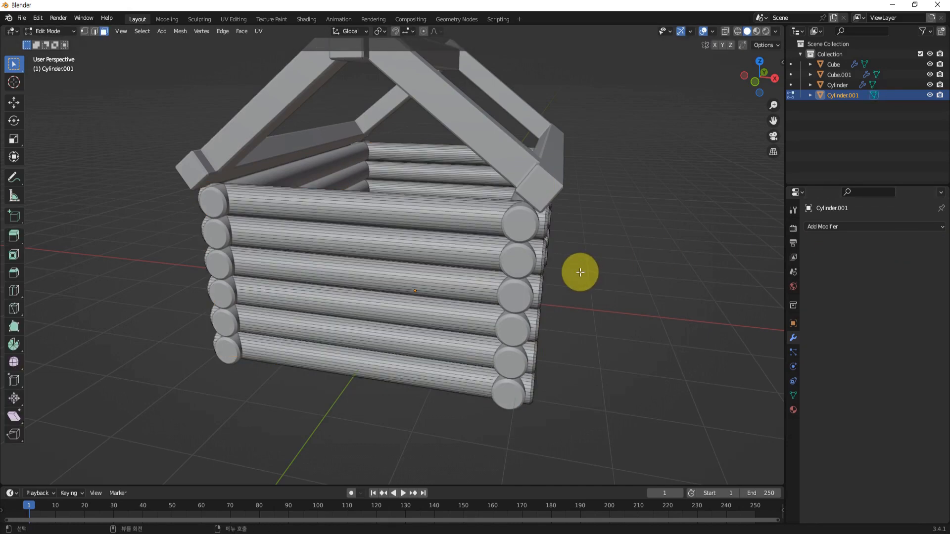
{"action": "middle_click_drag", "start_coordinate": [519, 272], "coordinate": [515, 292]}
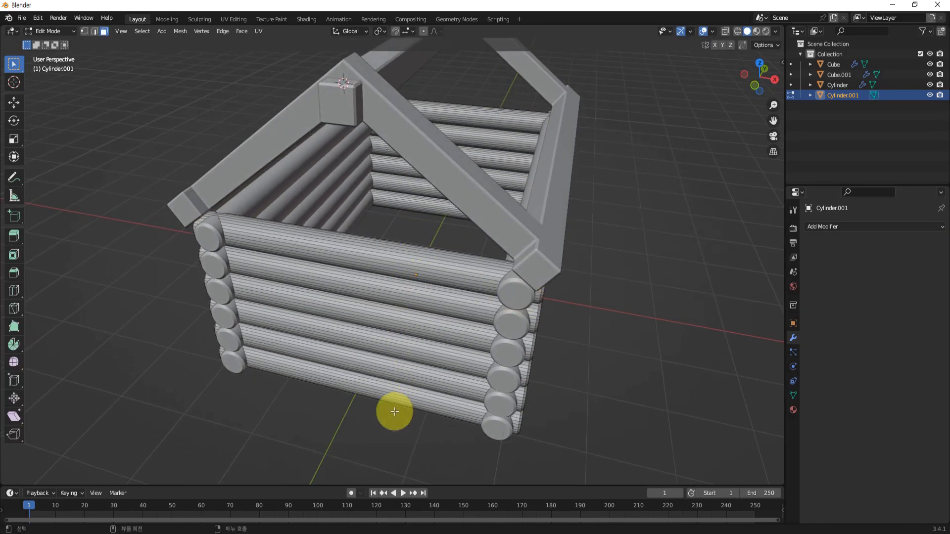
{"action": "middle_click_drag", "start_coordinate": [386, 322], "coordinate": [409, 223]}
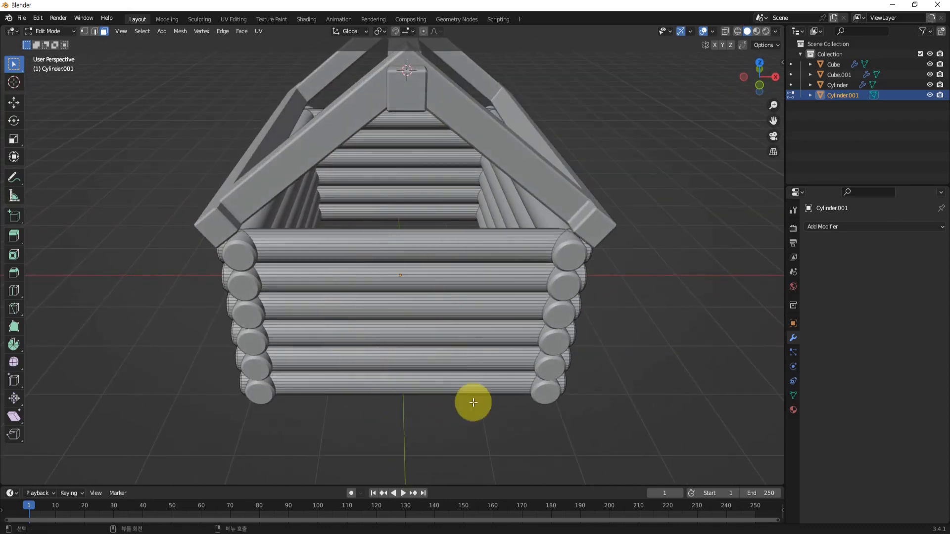
{"action": "middle_click_drag", "start_coordinate": [646, 385], "coordinate": [566, 368]}
{"action": "key", "text": "Tab"}
Apply the Mirror, Bevel and Array modifiers of the long side log walls
{"action": "left_click", "coordinate": [534, 351]}
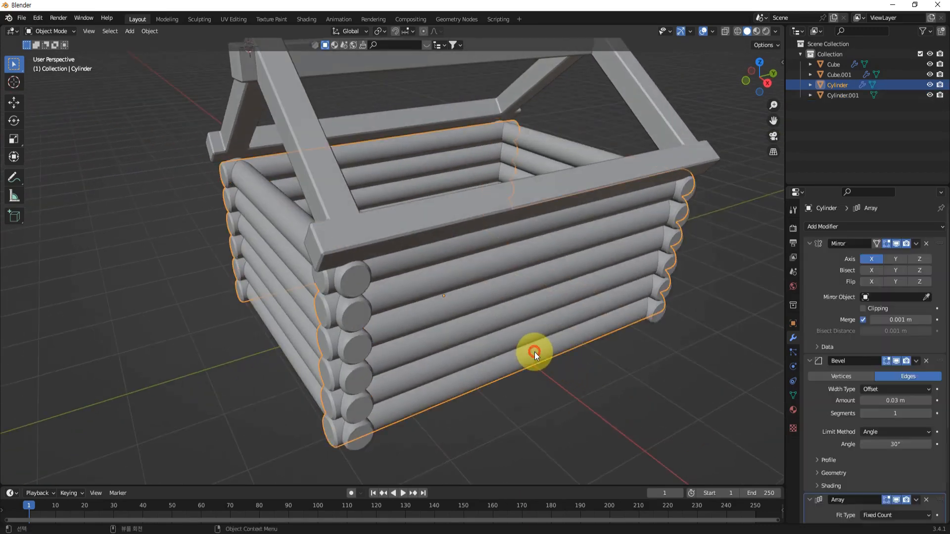
{"action": "left_click", "coordinate": [916, 243]}
{"action": "left_click", "coordinate": [910, 255]}
{"action": "left_click", "coordinate": [916, 243]}
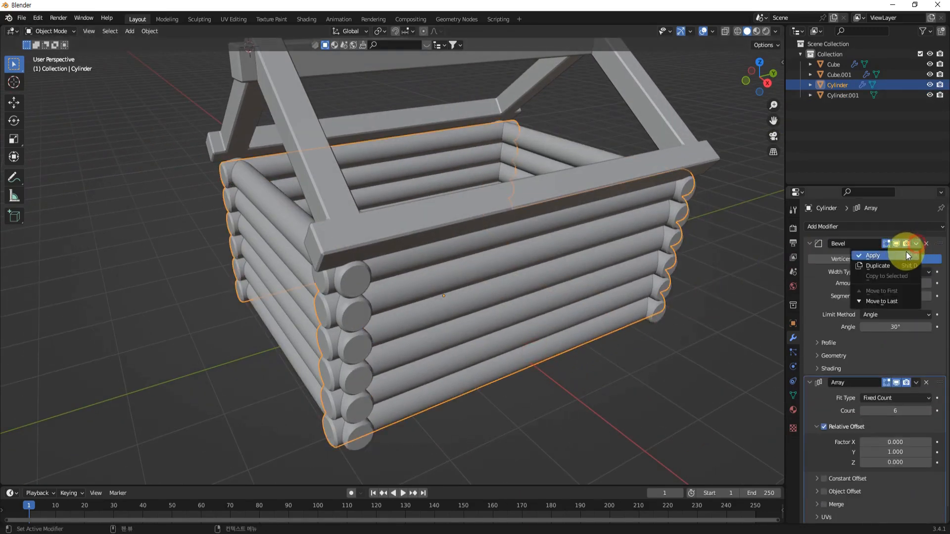
{"action": "left_click", "coordinate": [906, 254]}
{"action": "left_click", "coordinate": [915, 244]}
{"action": "left_click", "coordinate": [892, 255]}
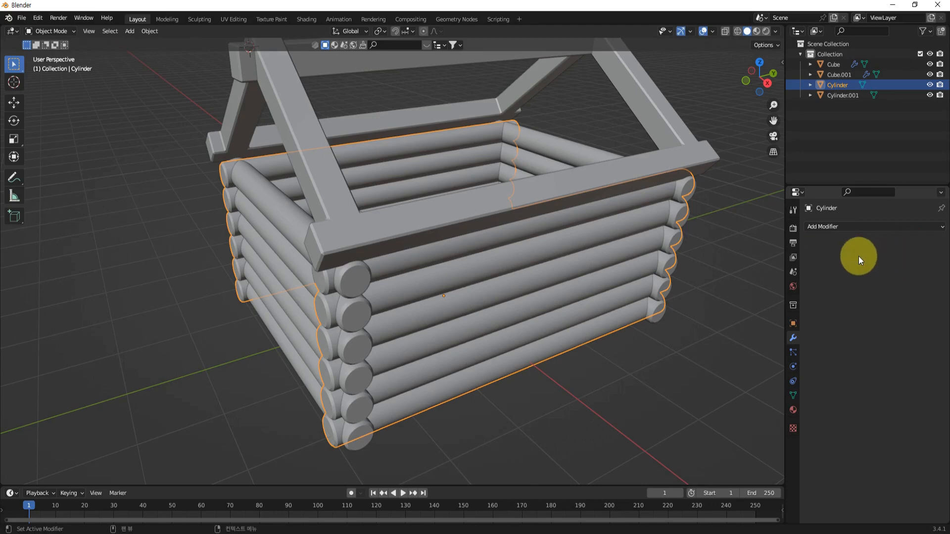
In Edit Mode, select the lengthwise edge along the top of the front log wall's uppermost log
{"action": "middle_click_drag", "start_coordinate": [445, 331], "coordinate": [467, 266]}
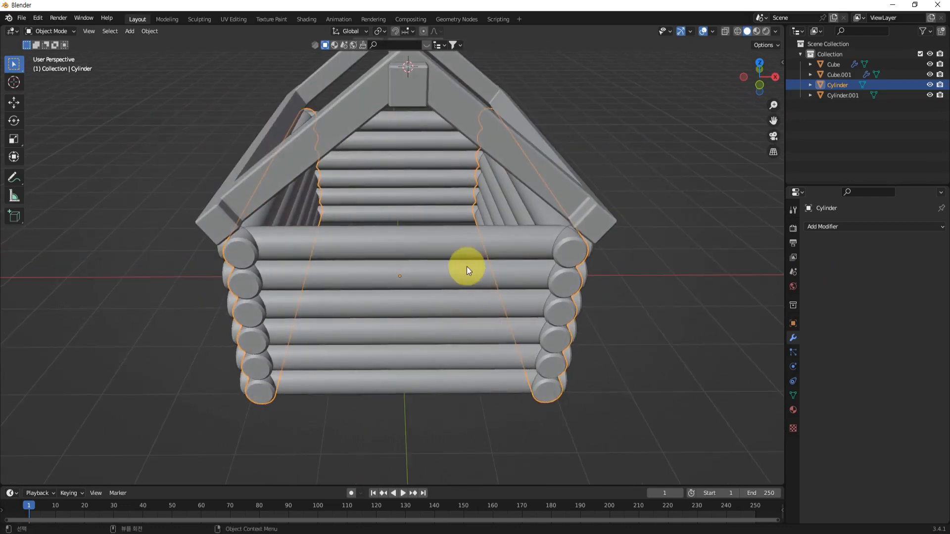
{"action": "left_click", "coordinate": [453, 242]}
{"action": "middle_click_drag", "start_coordinate": [451, 301], "coordinate": [507, 341]}
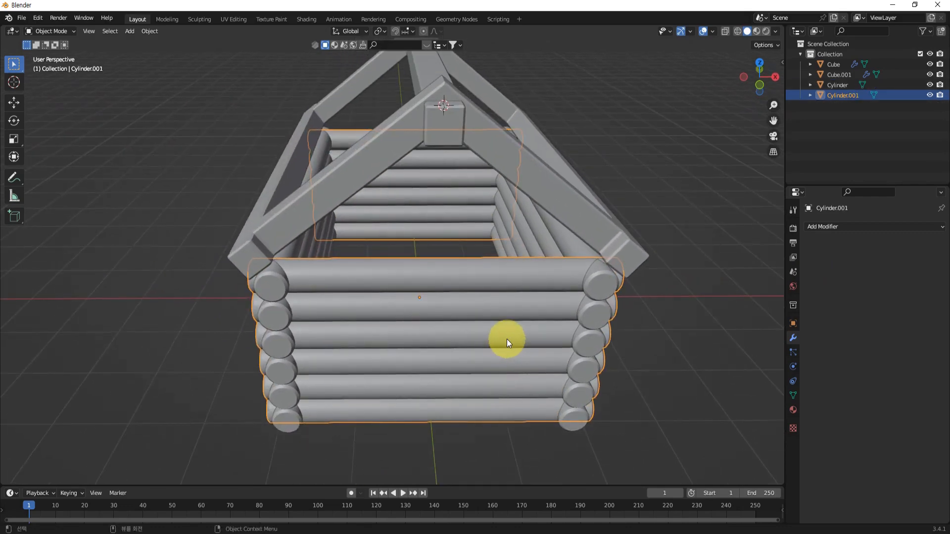
{"action": "key", "text": "Tab"}
{"action": "middle_click_drag", "start_coordinate": [413, 293], "coordinate": [340, 290]}
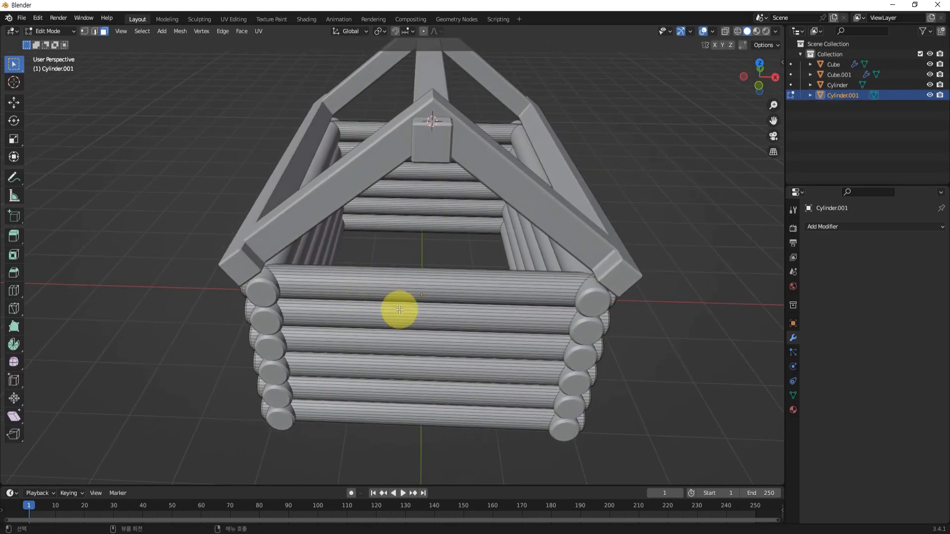
{"action": "key", "text": "2"}
{"action": "scroll", "coordinate": [318, 282], "scroll_direction": "up", "scroll_amount": 8}
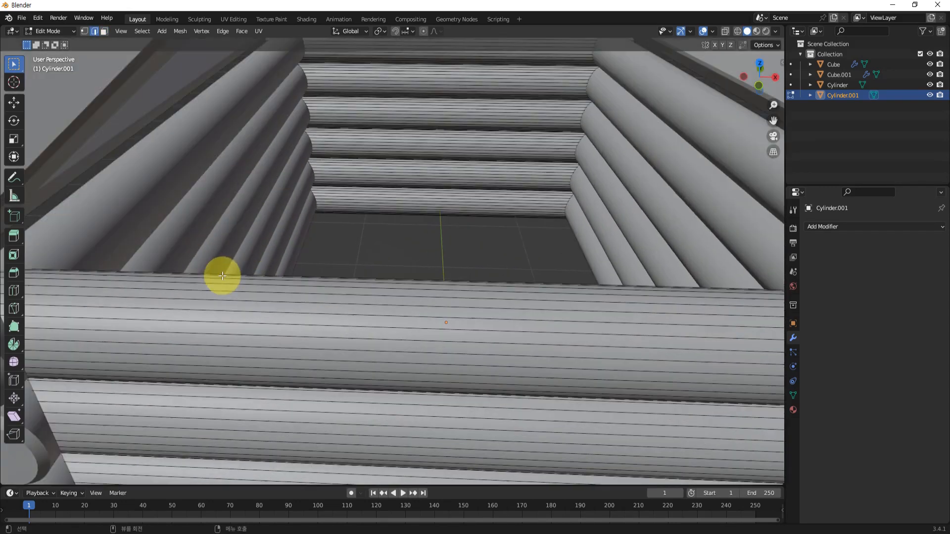
{"action": "middle_click_drag", "start_coordinate": [173, 276], "coordinate": [132, 288]}
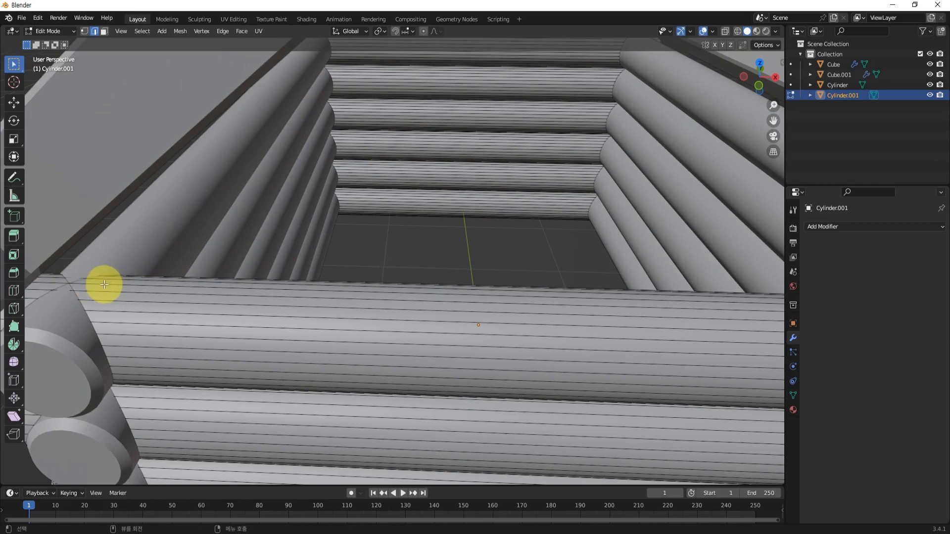
{"action": "left_click", "coordinate": [103, 285]}
Snap the 3D cursor to the selected edge of the front wall's top log
{"action": "scroll", "coordinate": [250, 275], "scroll_direction": "down", "scroll_amount": 4}
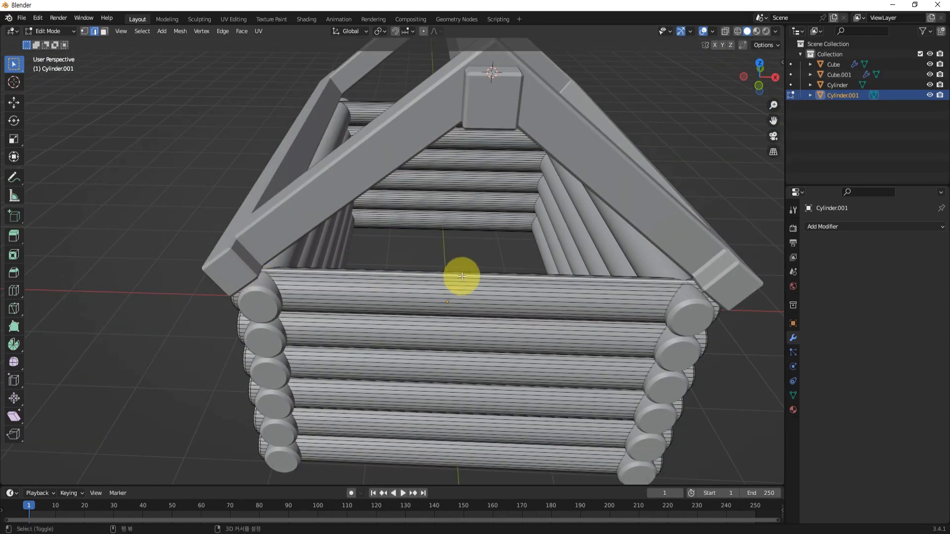
{"action": "middle_click_drag", "start_coordinate": [462, 276], "coordinate": [397, 284], "text": "shift"}
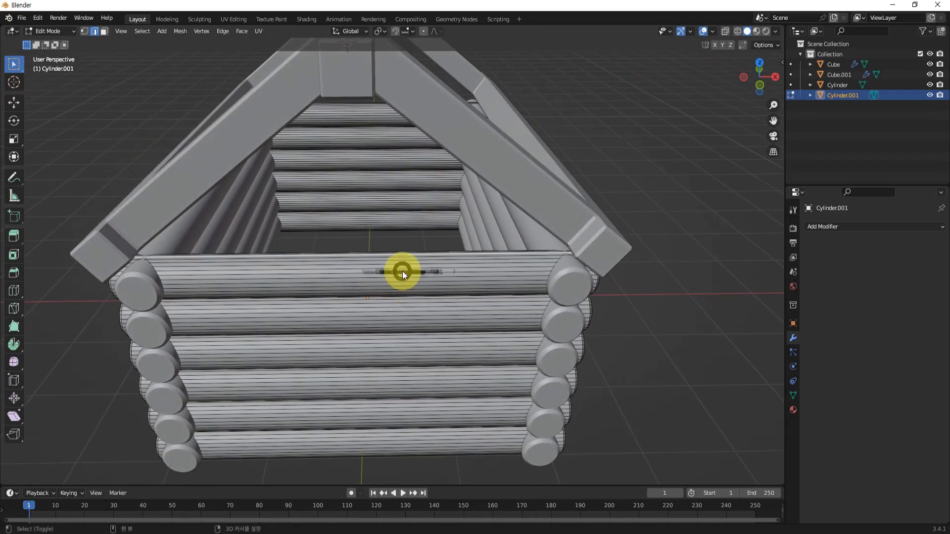
{"action": "key", "text": "shift+s"}
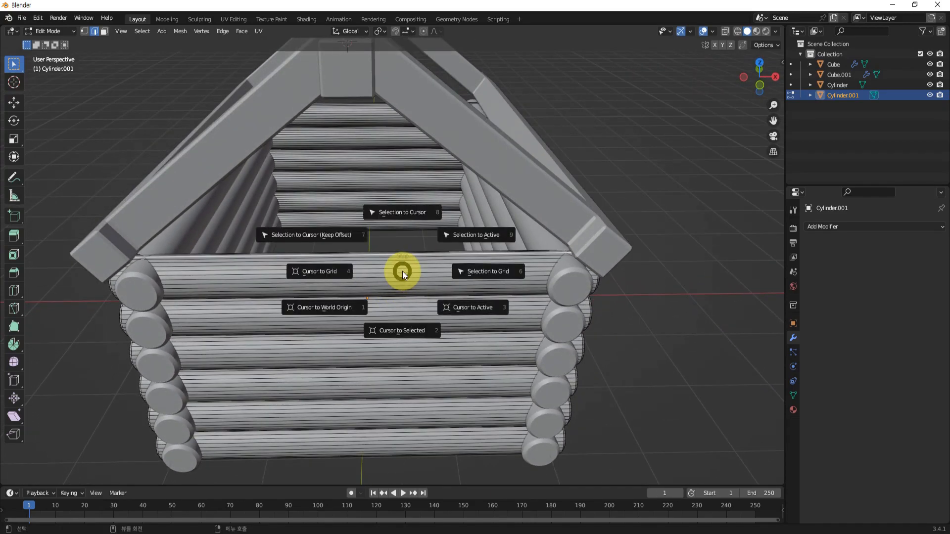
{"action": "left_click", "coordinate": [405, 332]}
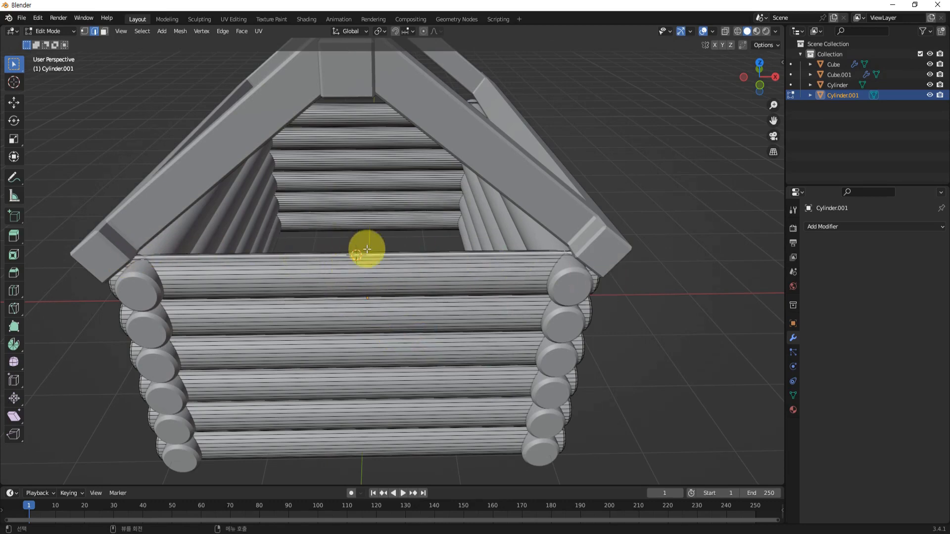
In Object Mode, add a cube at the 3D cursor and scale it uniformly to about 0.204
{"action": "middle_click_drag", "start_coordinate": [498, 318], "coordinate": [484, 295]}
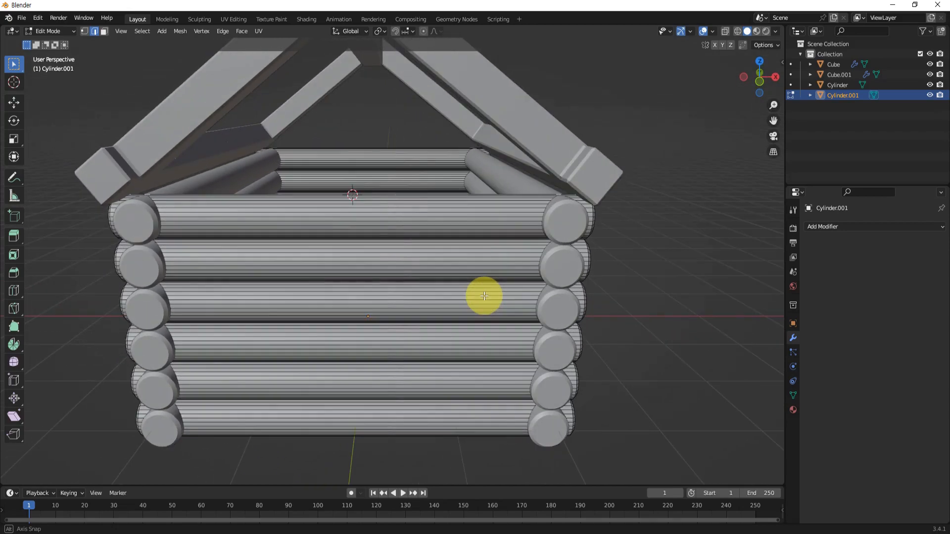
{"action": "middle_click_drag", "start_coordinate": [456, 219], "coordinate": [475, 251], "text": "shift"}
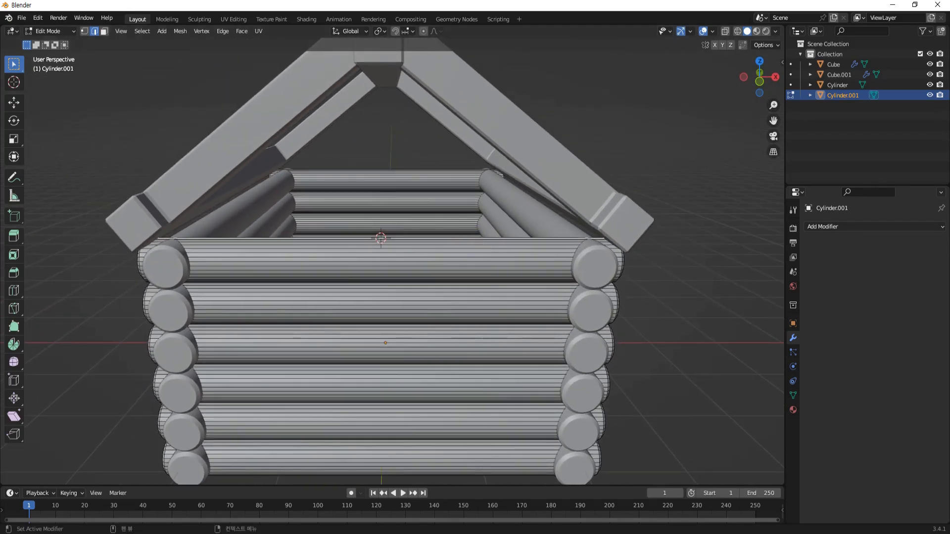
{"action": "middle_click_drag", "start_coordinate": [578, 259], "coordinate": [545, 278]}
{"action": "key", "text": "Tab"}
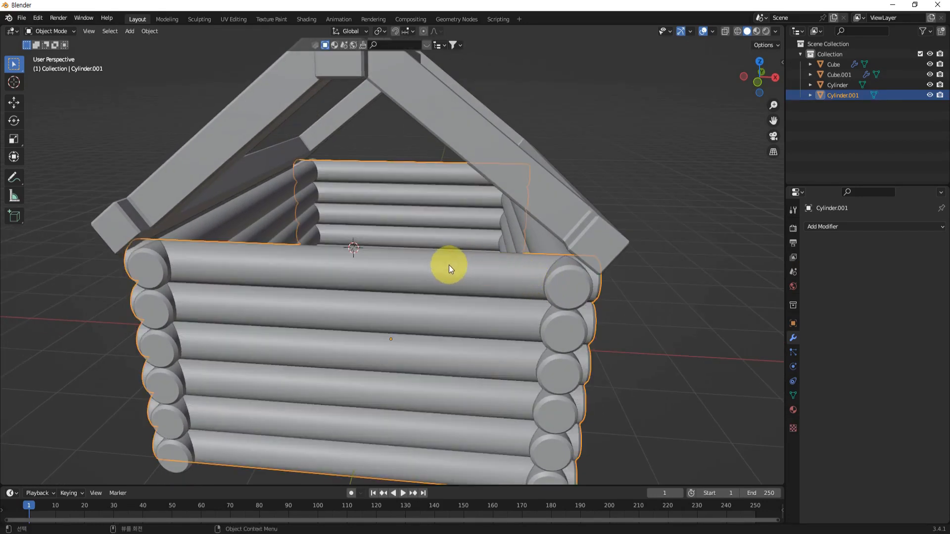
{"action": "key", "text": "shift+a"}
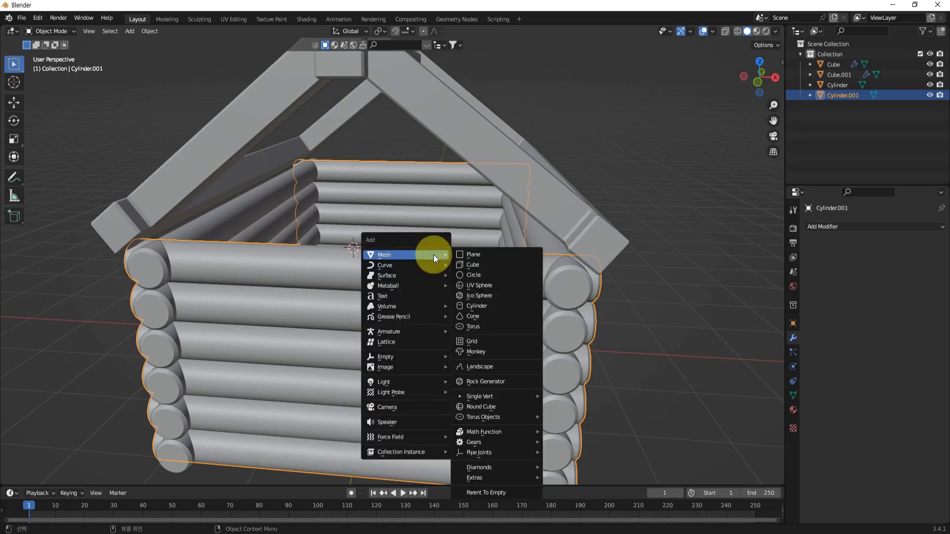
{"action": "left_click", "coordinate": [472, 265]}
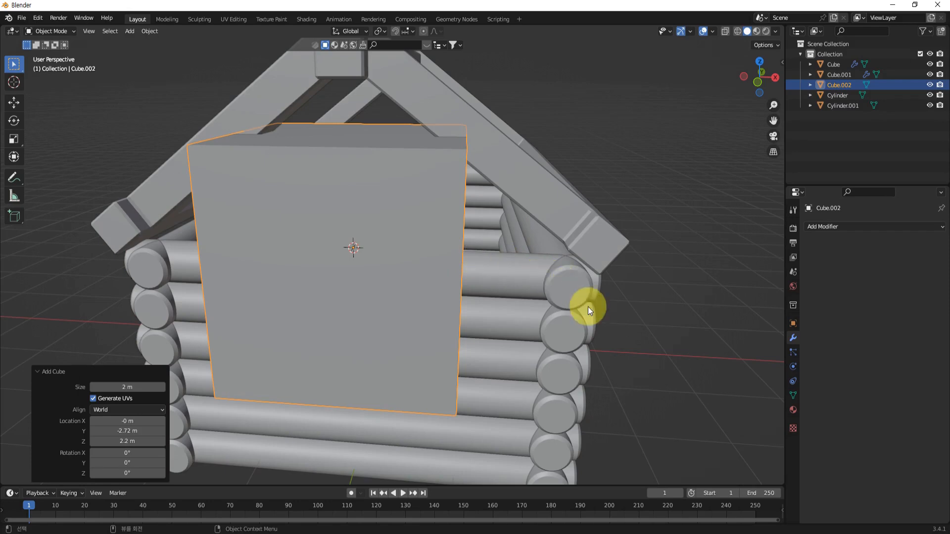
{"action": "key", "text": "s"}
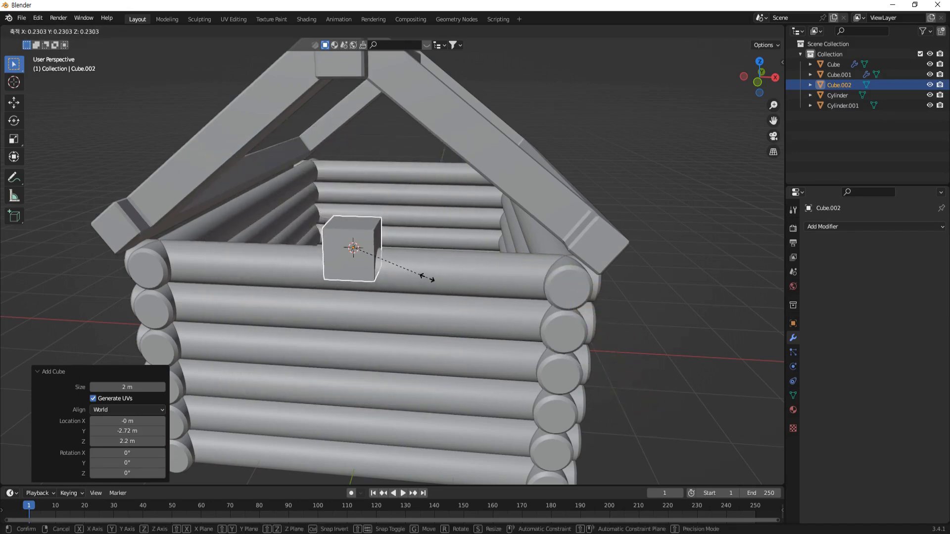
{"action": "left_click", "coordinate": [419, 272]}
In front view, raise the small cube about 0.199 m along Z so it rests on the front wall's top log
{"action": "key", "text": "KP_1"}
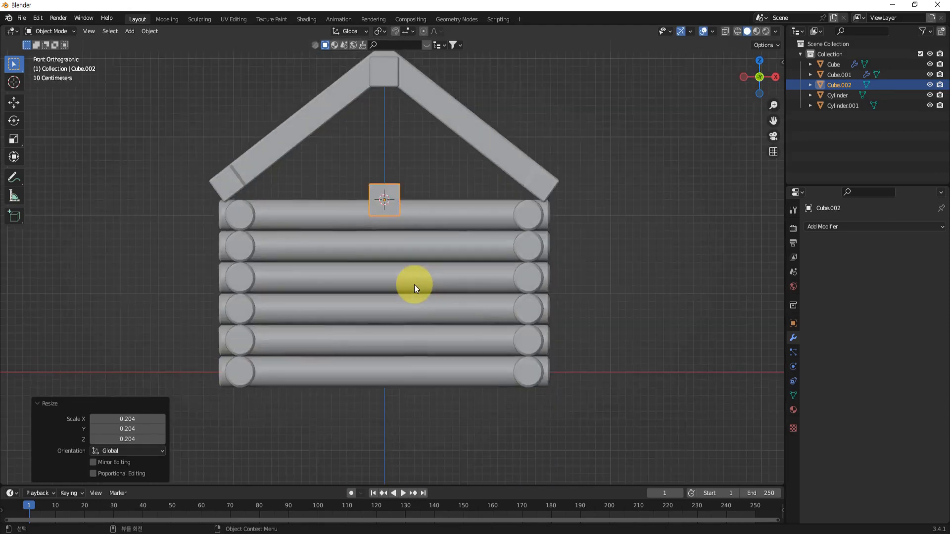
{"action": "scroll", "coordinate": [418, 227], "scroll_direction": "up", "scroll_amount": 4}
{"action": "middle_click_drag", "start_coordinate": [426, 214], "coordinate": [442, 301], "text": "shift"}
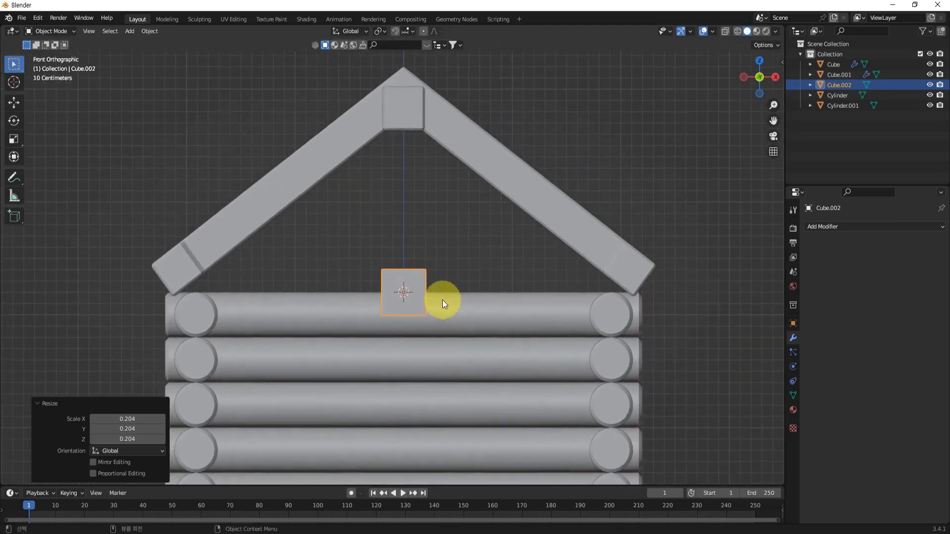
{"action": "scroll", "coordinate": [444, 298], "scroll_direction": "up", "scroll_amount": 3}
{"action": "key", "text": "g"}
{"action": "key", "text": "z"}
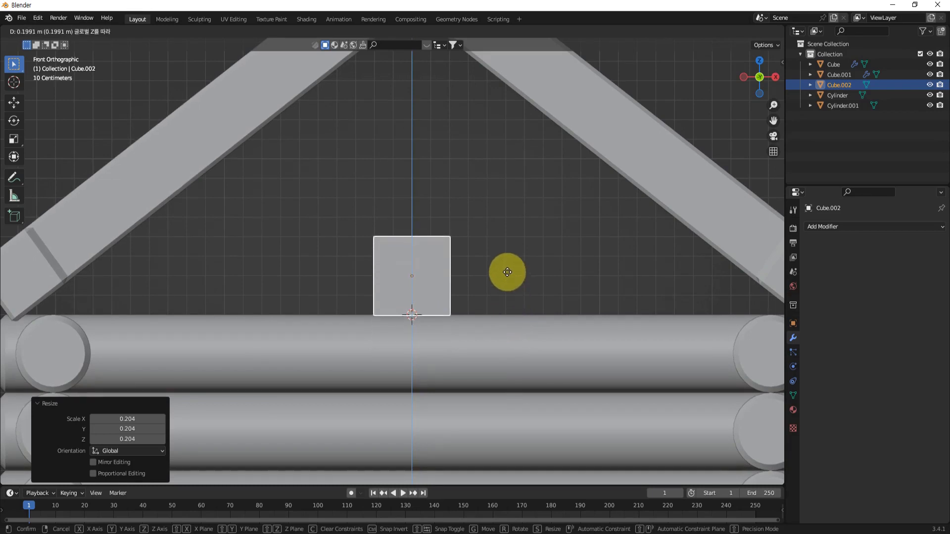
{"action": "left_click", "coordinate": [507, 272]}
Scale the cube along Y by about 0.527, then narrow it further along Y into a thin slab
{"action": "scroll", "coordinate": [459, 257], "scroll_direction": "down", "scroll_amount": 3}
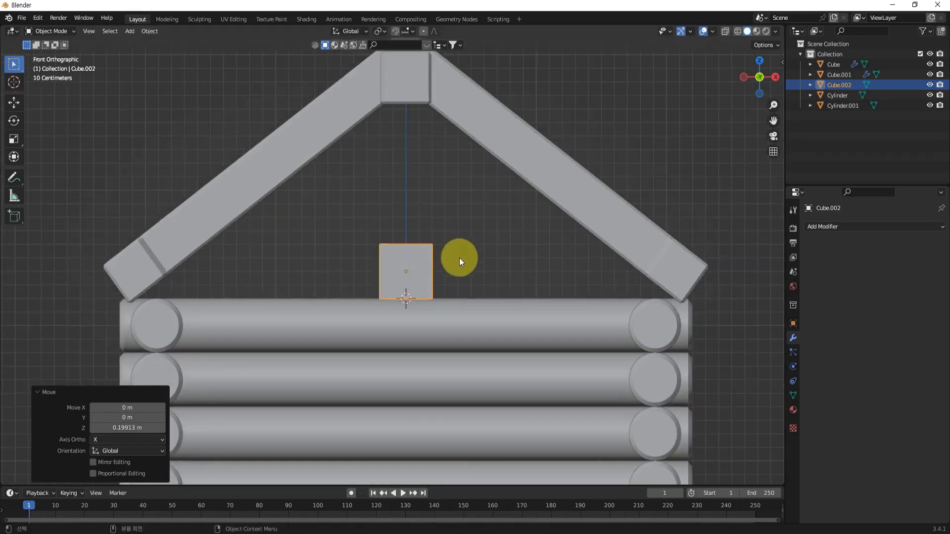
{"action": "middle_click_drag", "start_coordinate": [522, 266], "coordinate": [457, 312]}
{"action": "scroll", "coordinate": [495, 282], "scroll_direction": "up", "scroll_amount": 4}
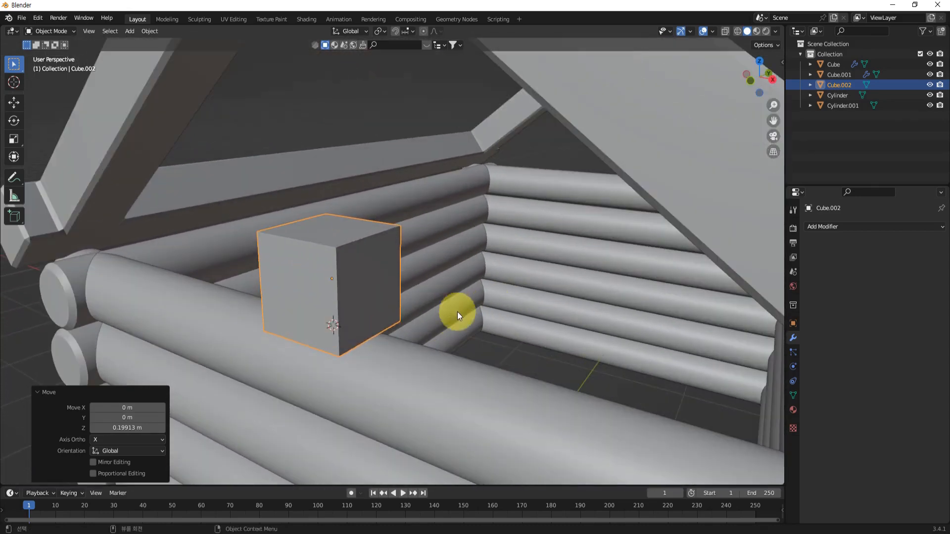
{"action": "key", "text": "s"}
{"action": "key", "text": "y"}
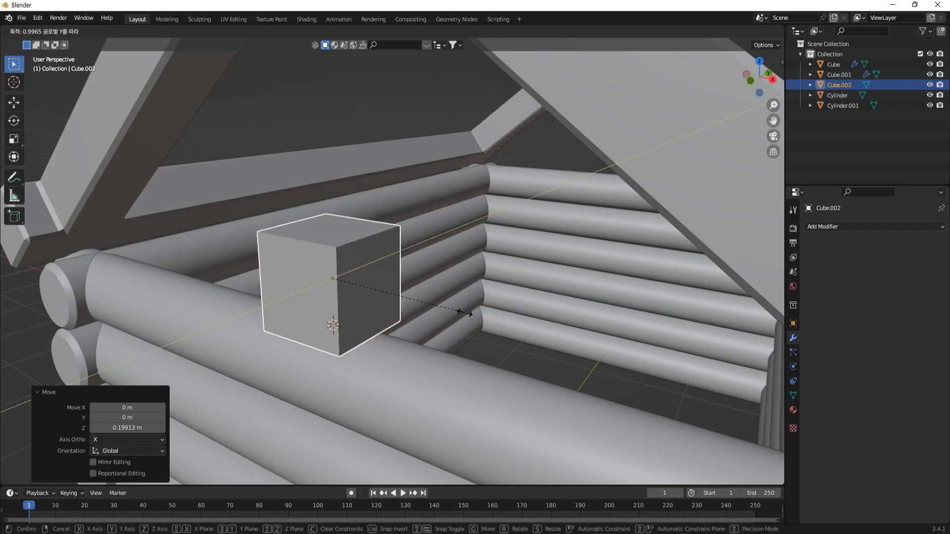
{"action": "left_click", "coordinate": [398, 308]}
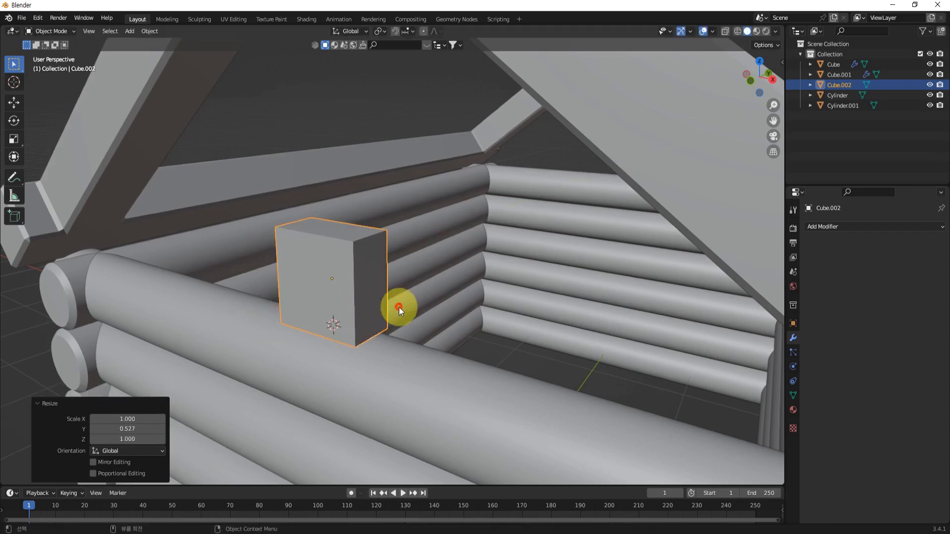
{"action": "key", "text": "s"}
{"action": "key", "text": "y"}
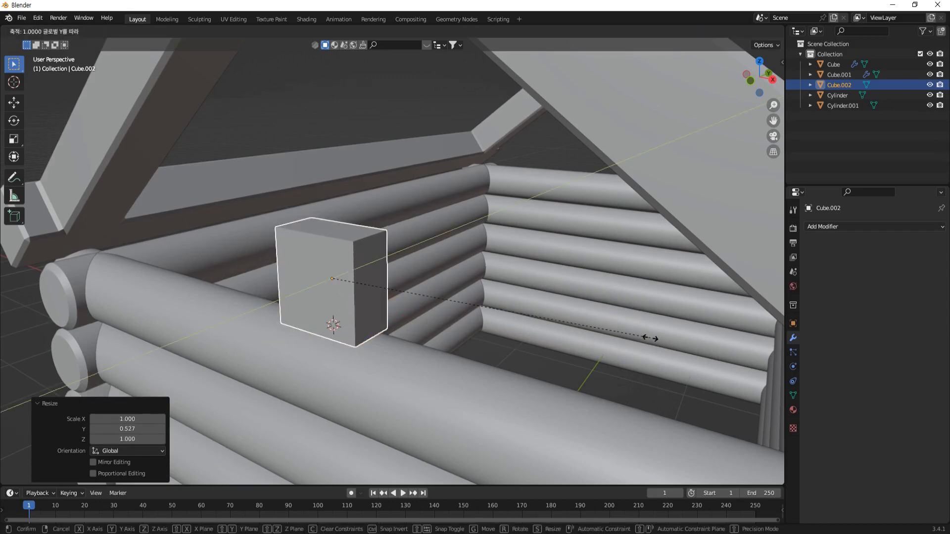
{"action": "left_click", "coordinate": [472, 311]}
{"action": "middle_click_drag", "start_coordinate": [476, 317], "coordinate": [496, 333]}
{"action": "left_click", "coordinate": [535, 348]}
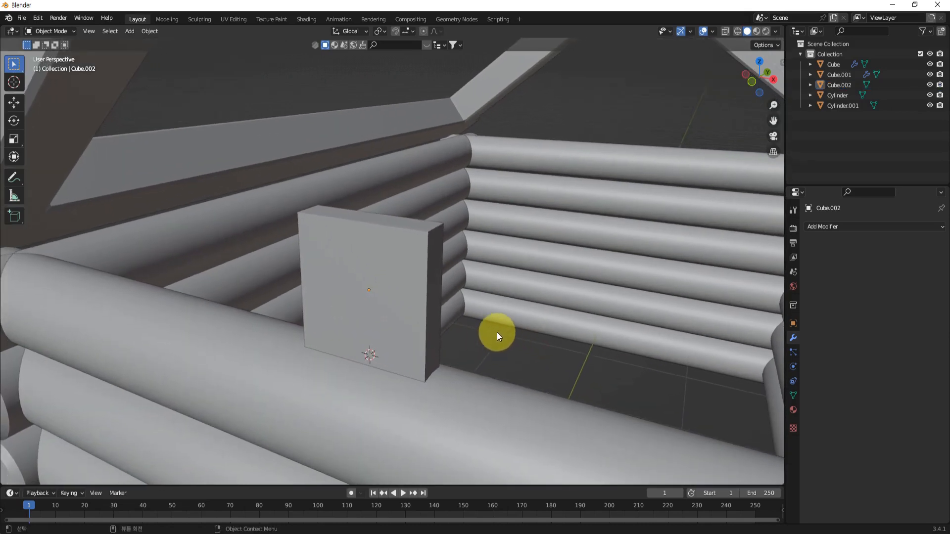
In Edit Mode, move the slab's front top edge about 0.068 m along Y to taper its top
{"action": "left_click", "coordinate": [419, 303]}
{"action": "key", "text": "Tab"}
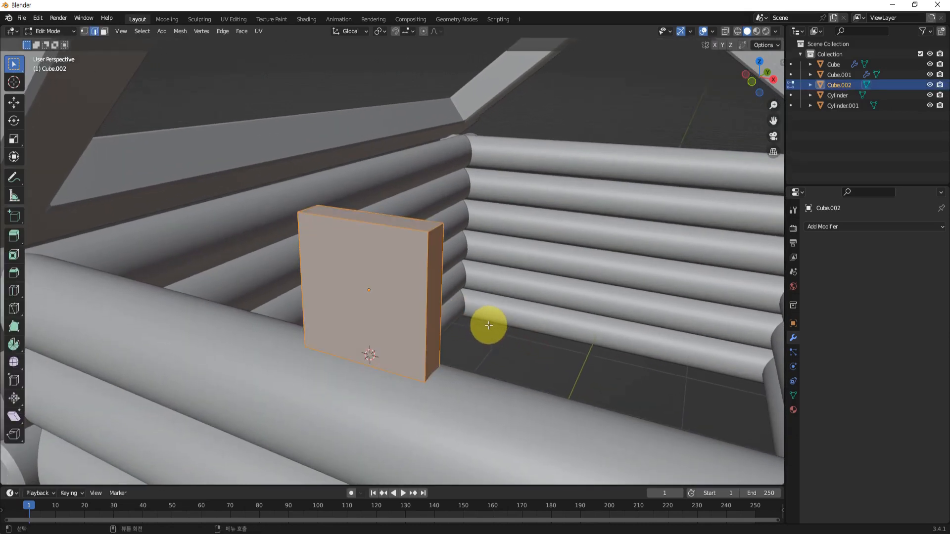
{"action": "left_click", "coordinate": [385, 221]}
{"action": "middle_click_drag", "start_coordinate": [474, 280], "coordinate": [443, 298]}
{"action": "key", "text": "g"}
{"action": "key", "text": "y"}
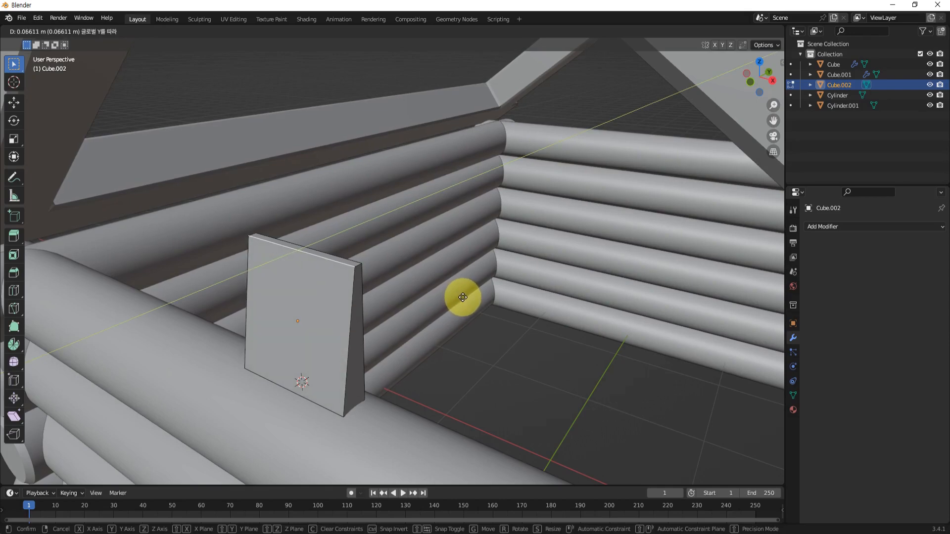
{"action": "left_click", "coordinate": [463, 297]}
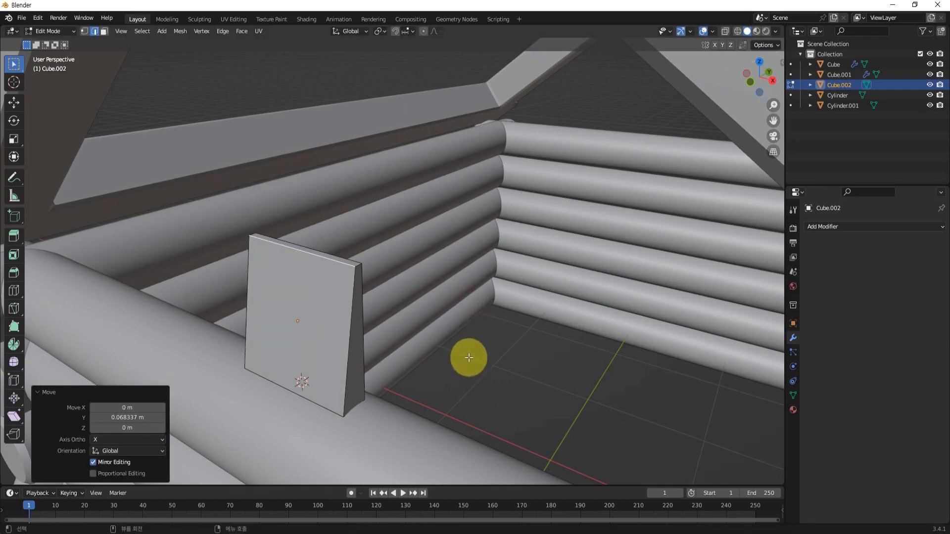
In Object Mode, add a Mirror modifier to the tapered slab and enable Clipping
{"action": "middle_click_drag", "start_coordinate": [499, 357], "coordinate": [343, 314]}
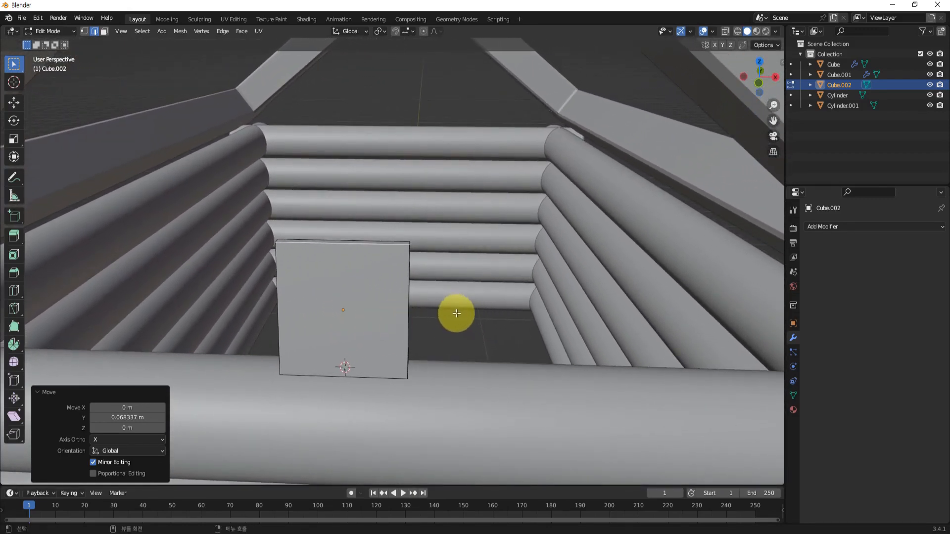
{"action": "scroll", "coordinate": [454, 314], "scroll_direction": "down", "scroll_amount": 2}
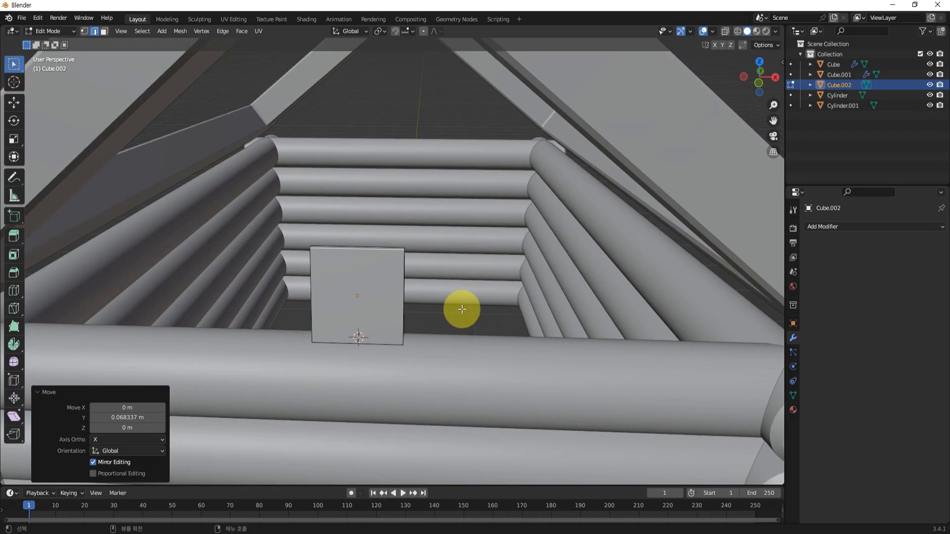
{"action": "key", "text": "Tab"}
{"action": "mouse_move", "coordinate": [468, 311]}
{"action": "middle_mouse_down"}
{"action": "mouse_move", "coordinate": [459, 314]}
{"action": "mouse_move", "coordinate": [467, 313]}
{"action": "middle_mouse_up"}
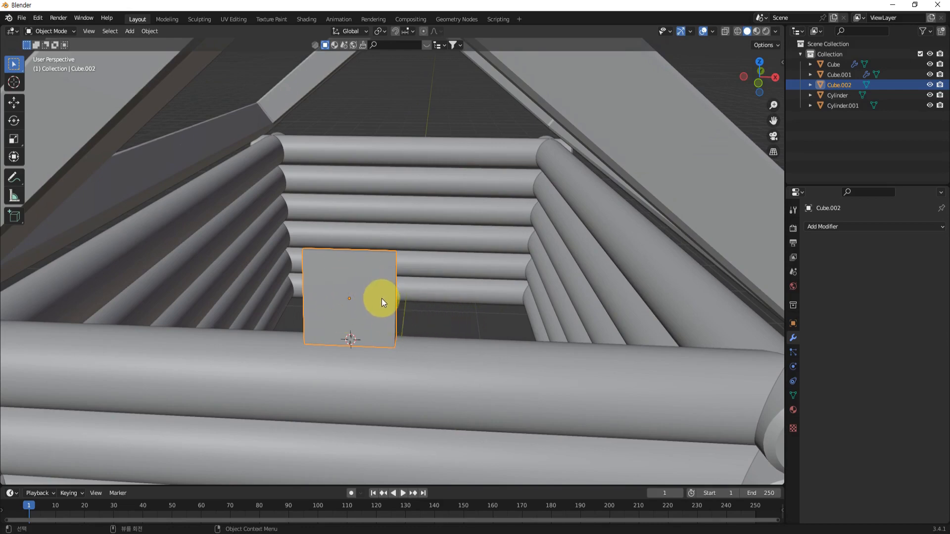
{"action": "left_click", "coordinate": [880, 223]}
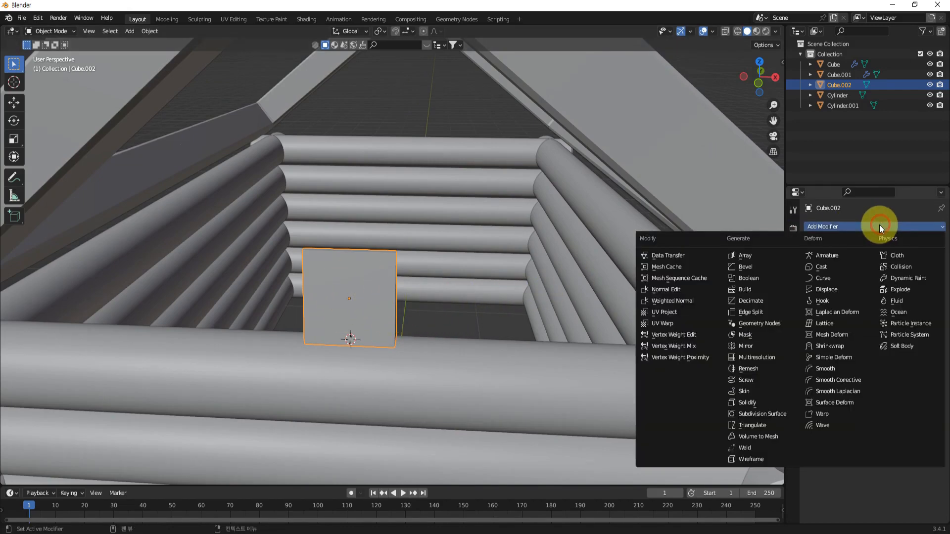
{"action": "left_click", "coordinate": [752, 346]}
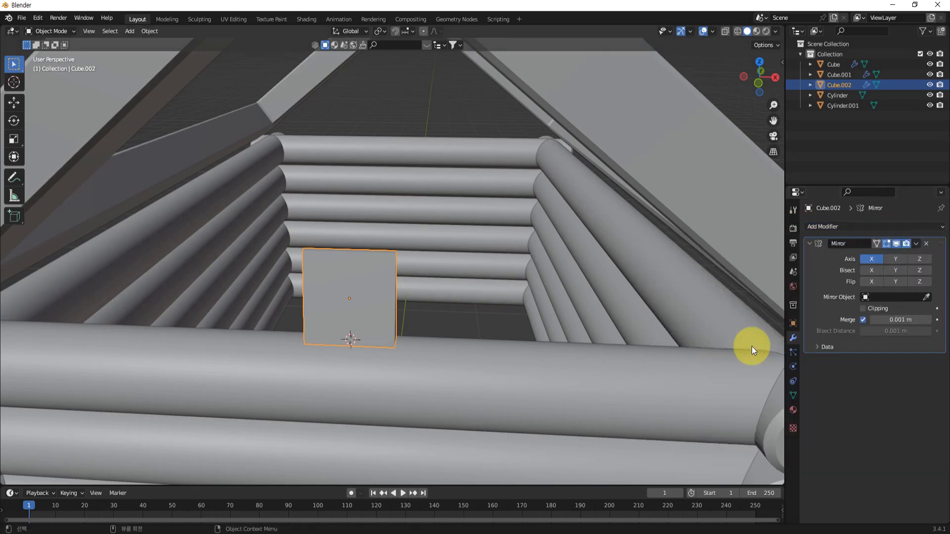
{"action": "left_click", "coordinate": [863, 309]}
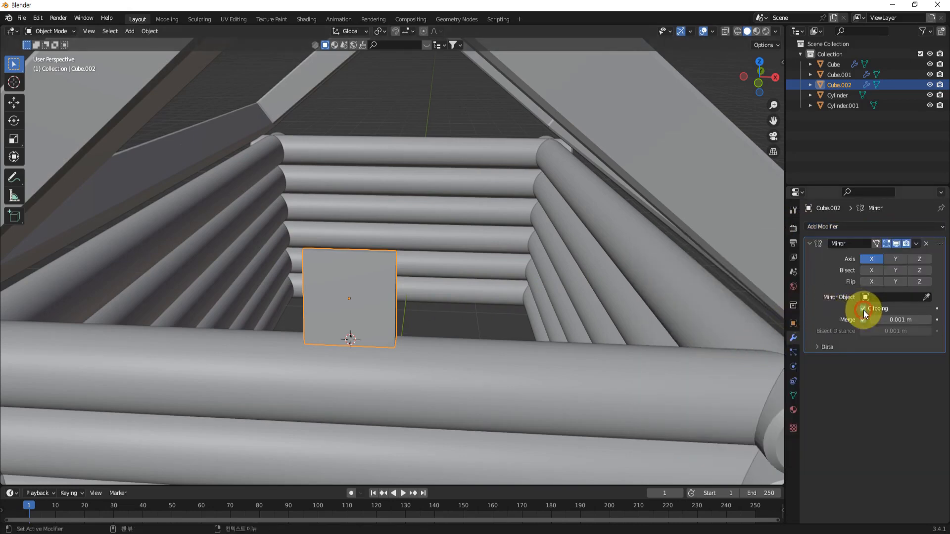
Set the slab's Mirror Object to the front wall logs, Cylinder.001
{"action": "middle_click_drag", "start_coordinate": [604, 275], "coordinate": [471, 298]}
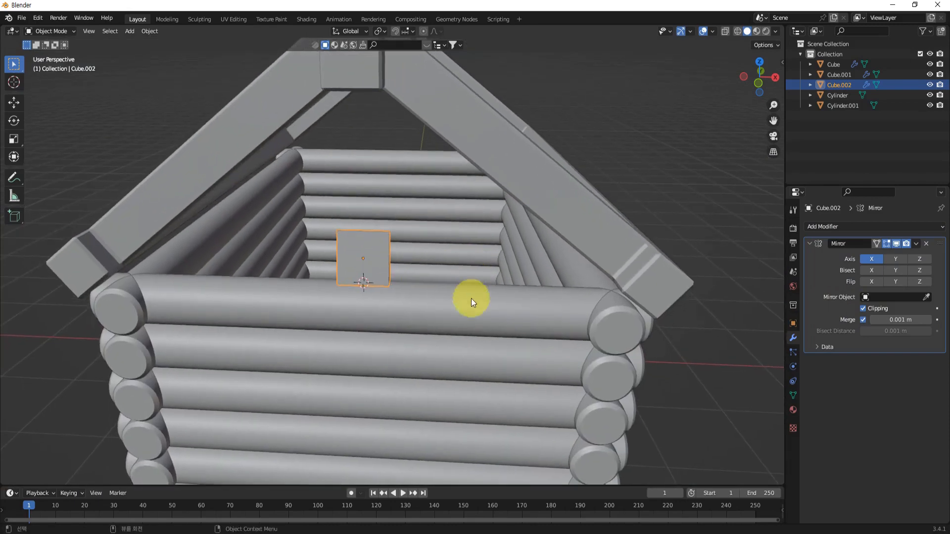
{"action": "left_click", "coordinate": [927, 297]}
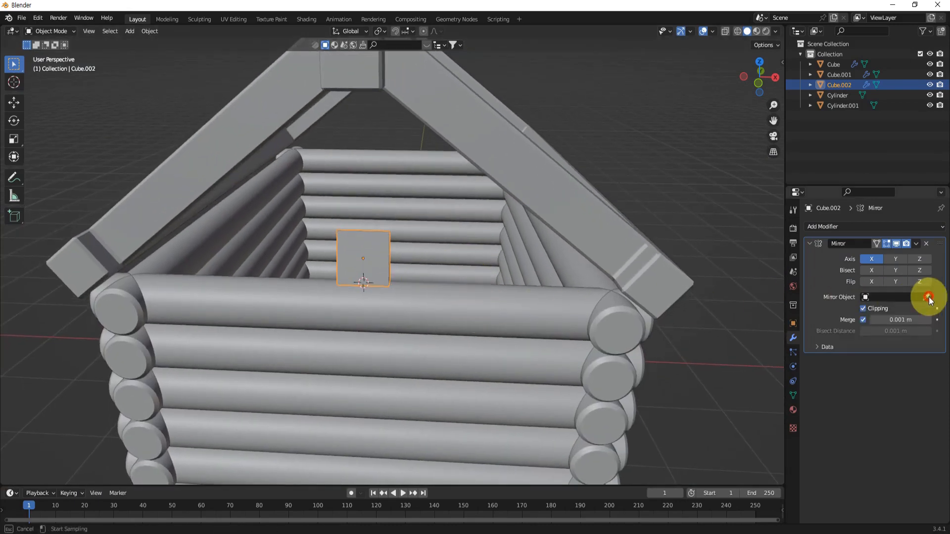
{"action": "left_click", "coordinate": [425, 302]}
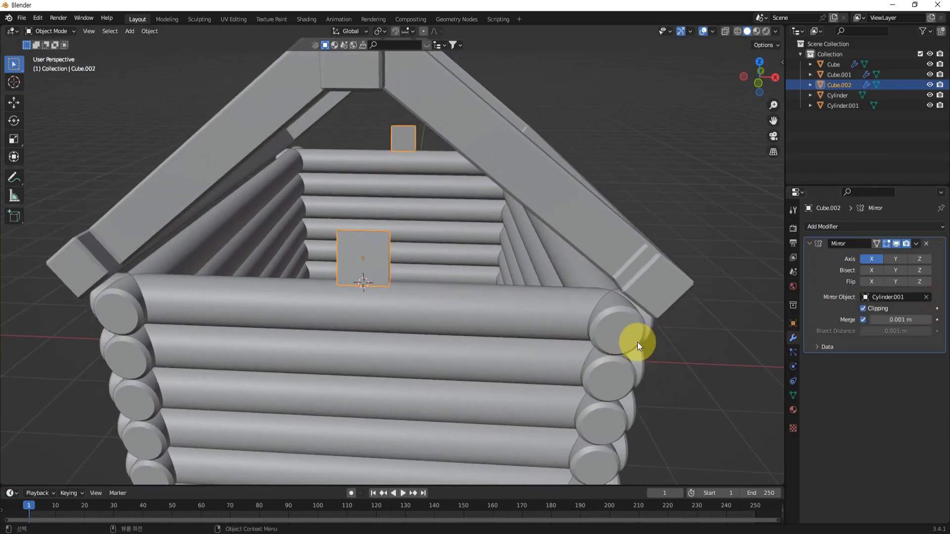
{"action": "middle_click_drag", "start_coordinate": [544, 309], "coordinate": [551, 296]}
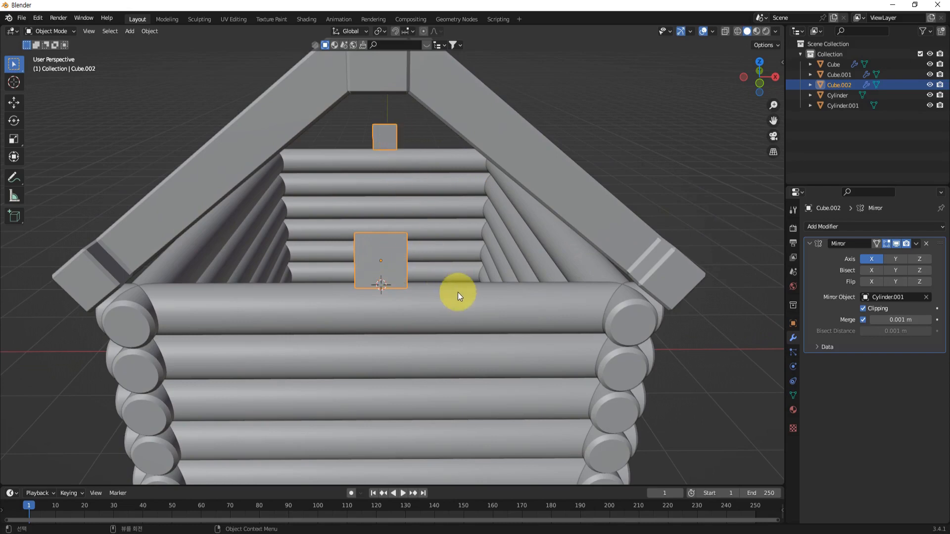
In Edit Mode, move the slab's whole mesh about 0.309 m along X, clear of the cabin's centre line
{"action": "key", "text": "g"}
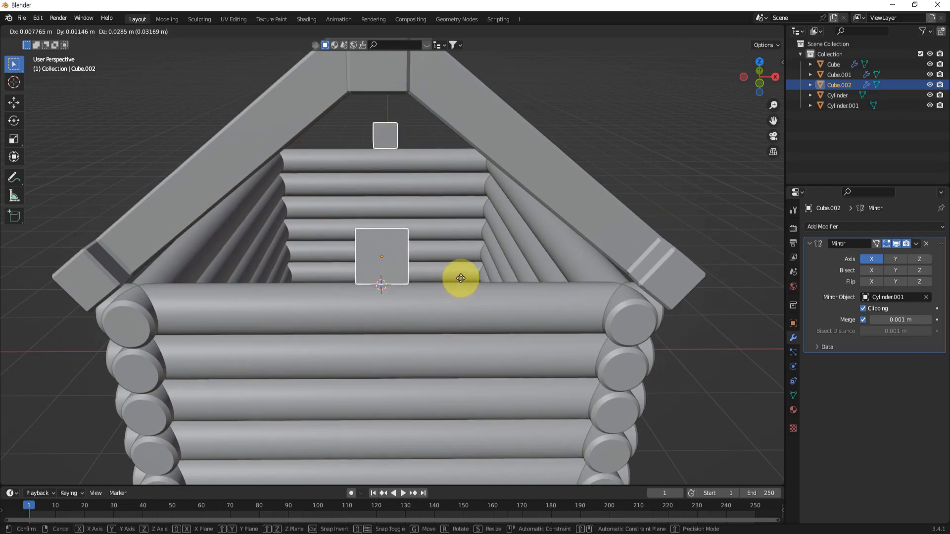
{"action": "right_click", "coordinate": [461, 278]}
{"action": "key", "text": "Tab"}
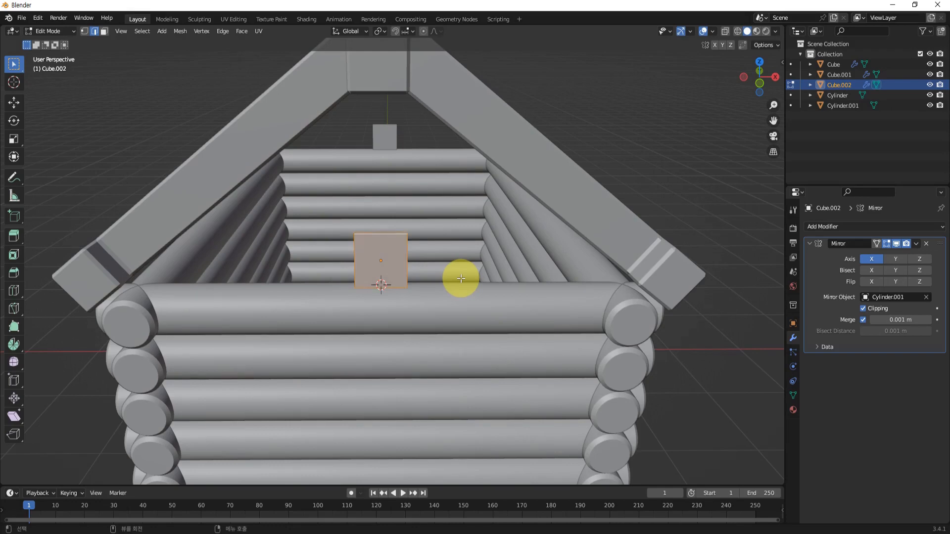
{"action": "key", "text": "g"}
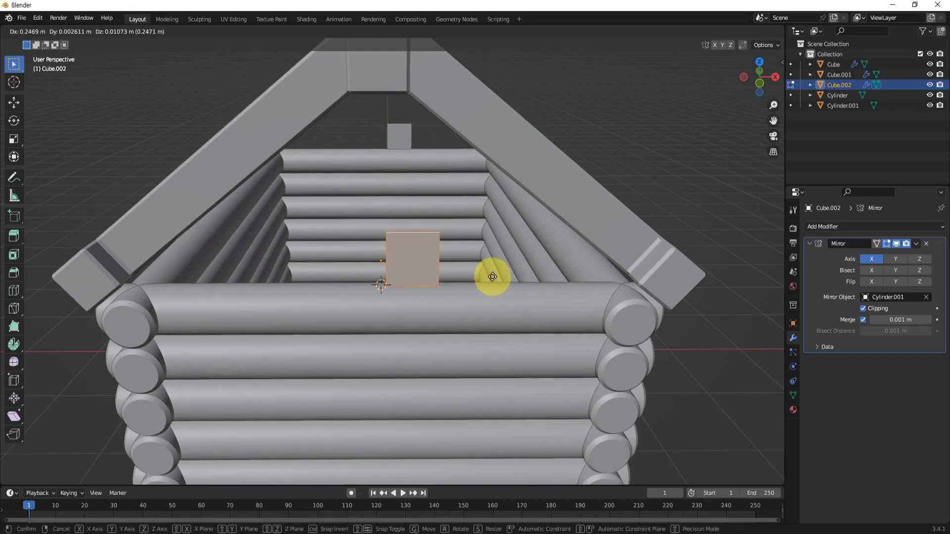
{"action": "right_click", "coordinate": [492, 277]}
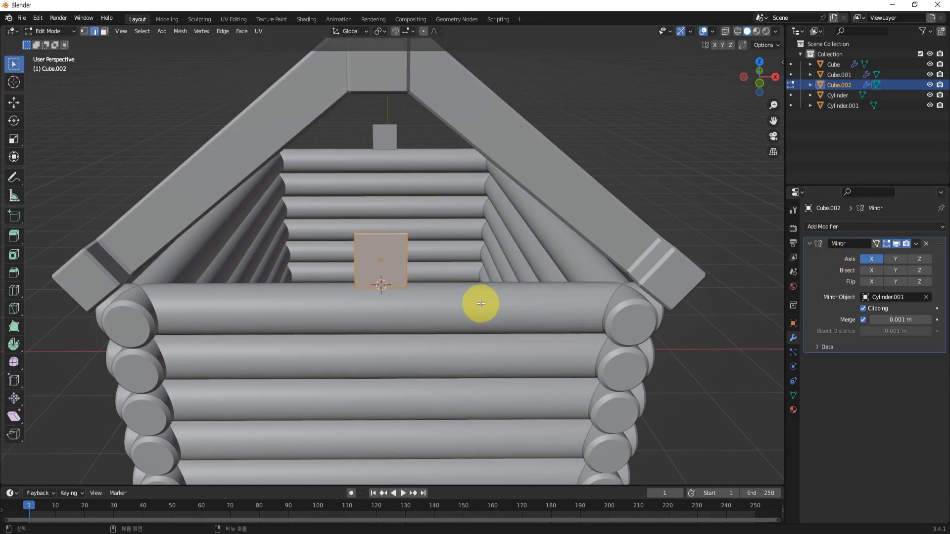
{"action": "key", "text": "g"}
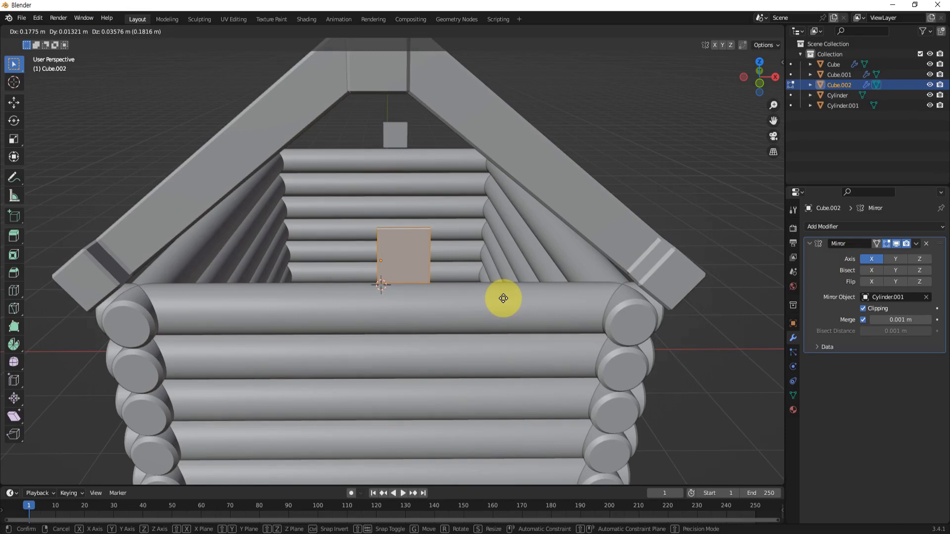
{"action": "key", "text": "x"}
{"action": "left_click", "coordinate": [517, 300]}
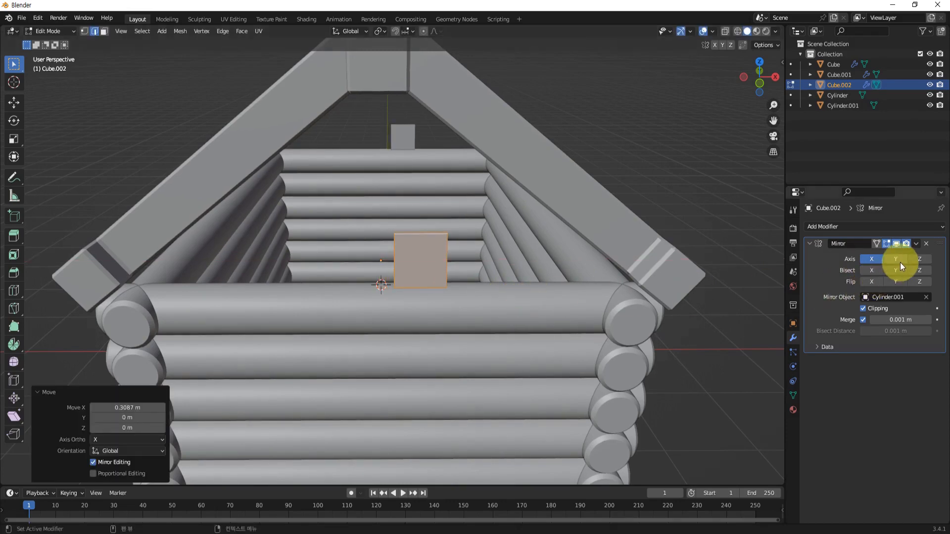
Turn on the Z axis in the slab's Mirror modifier in addition to X
{"action": "left_click", "coordinate": [923, 259]}
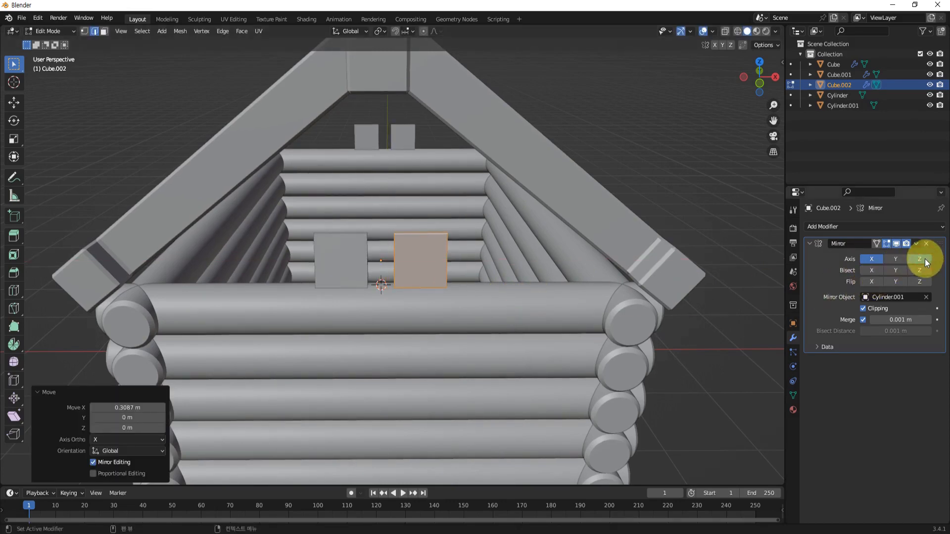
{"action": "left_click", "coordinate": [913, 258]}
{"action": "left_click", "coordinate": [913, 258]}
{"action": "left_click", "coordinate": [915, 257]}
{"action": "left_click", "coordinate": [912, 257]}
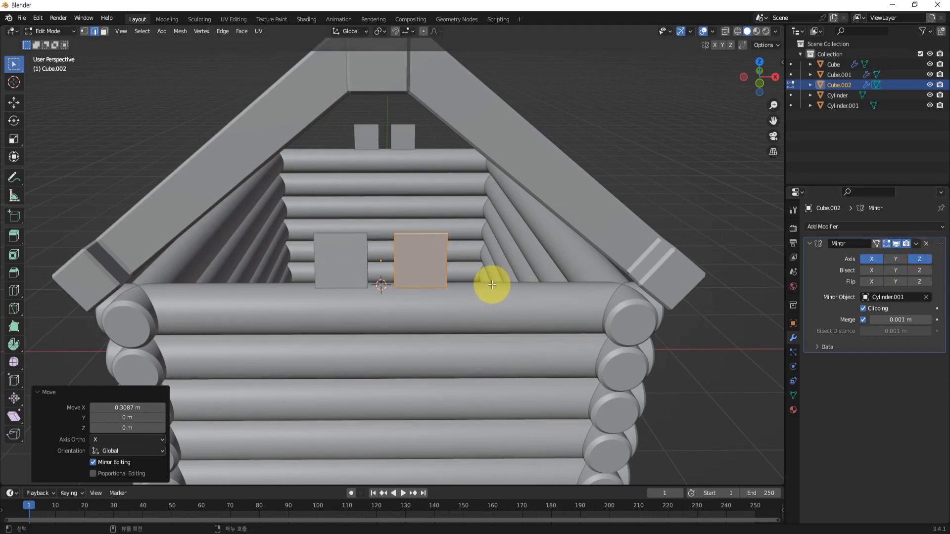
Move the slab's mesh about -0.127 m along X so both mirrored halves meet at the centre line
{"action": "key", "text": "g"}
{"action": "key", "text": "x"}
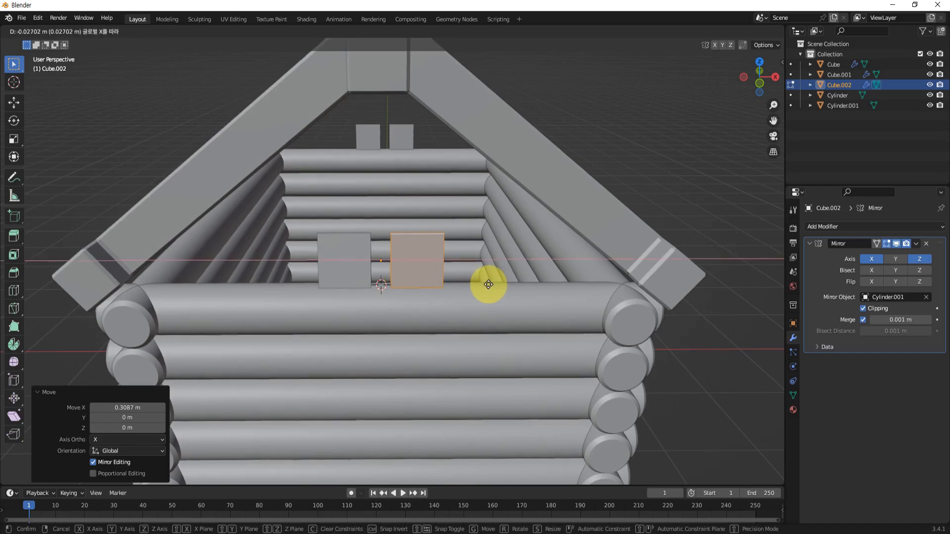
{"action": "left_click", "coordinate": [472, 283]}
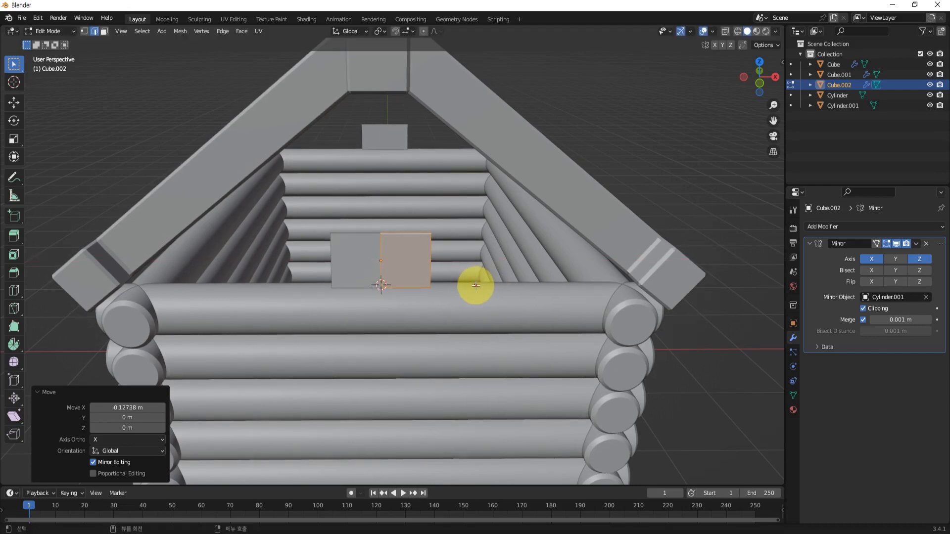
Select the slab's outer side face and move it about 2.048 m along X, past the roof beam's lower end
{"action": "middle_click_drag", "start_coordinate": [497, 302], "coordinate": [693, 379]}
{"action": "scroll", "coordinate": [376, 300], "scroll_direction": "up", "scroll_amount": 4}
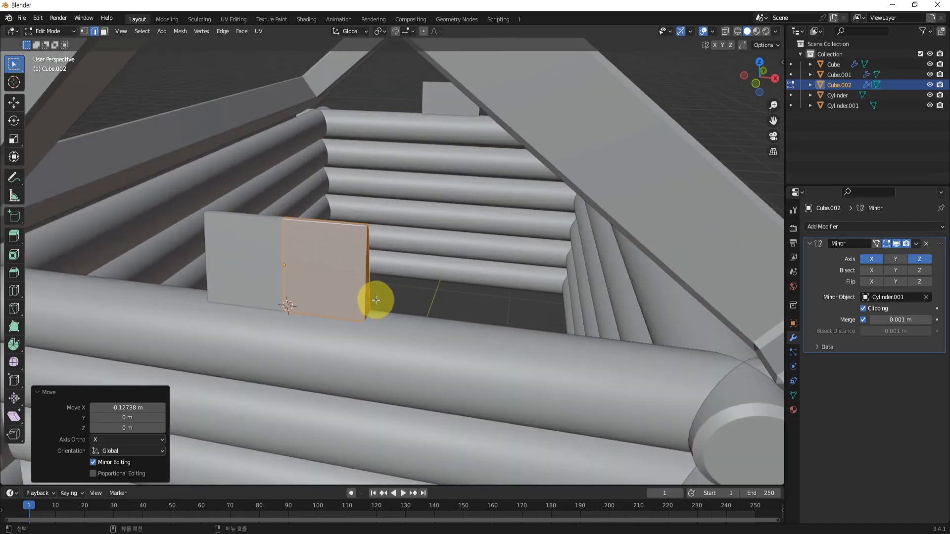
{"action": "key", "text": "3"}
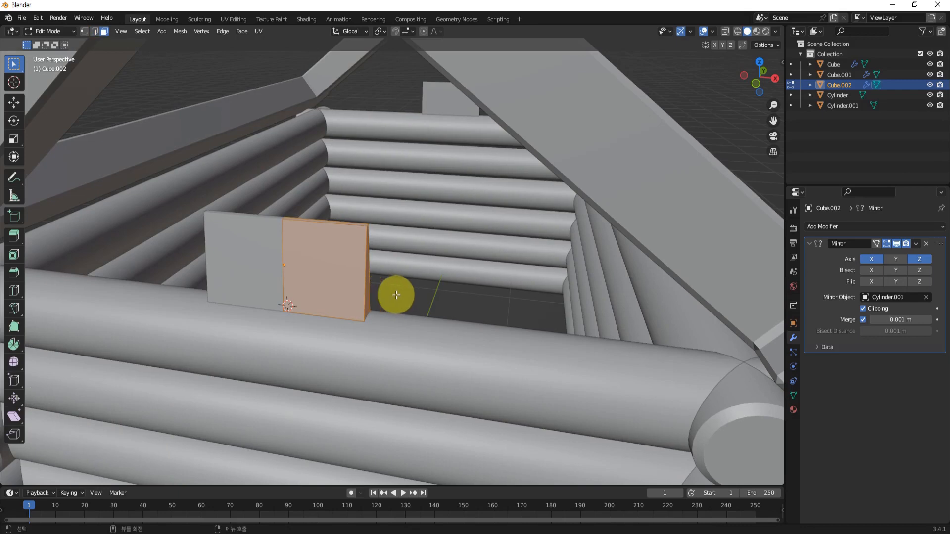
{"action": "left_click", "coordinate": [367, 303]}
{"action": "scroll", "coordinate": [374, 272], "scroll_direction": "down", "scroll_amount": 4}
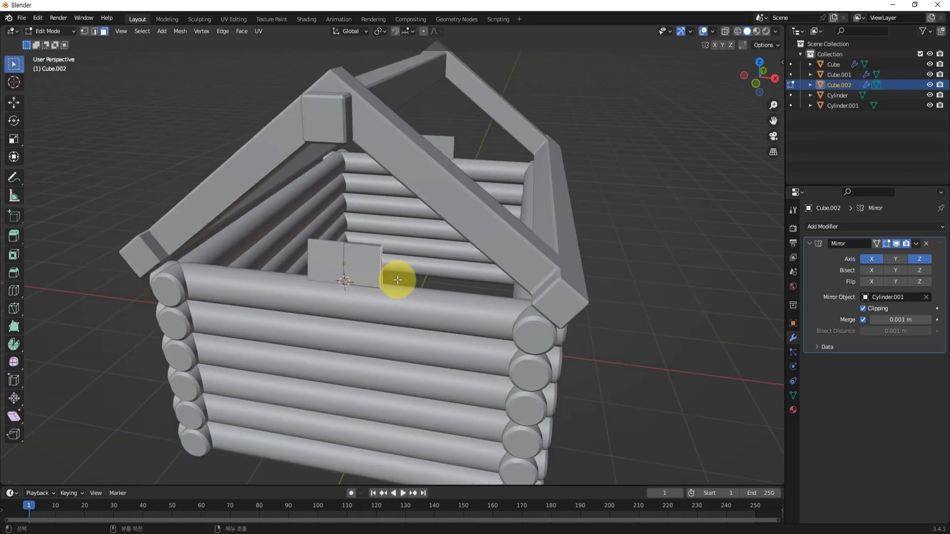
{"action": "key", "text": "g"}
{"action": "key", "text": "x"}
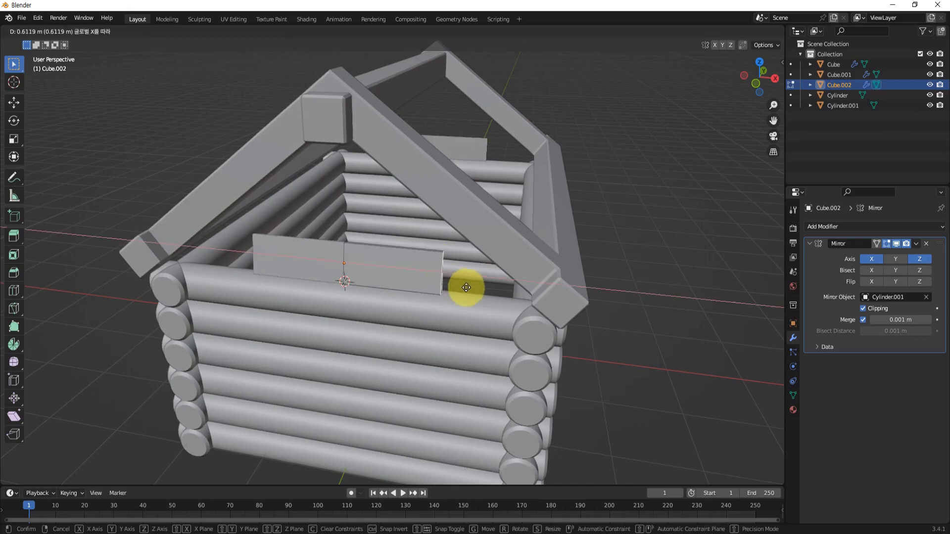
{"action": "left_click", "coordinate": [609, 308]}
Return to Object Mode and show the gable in front view with X-ray turned on
{"action": "middle_click_drag", "start_coordinate": [583, 350], "coordinate": [472, 291]}
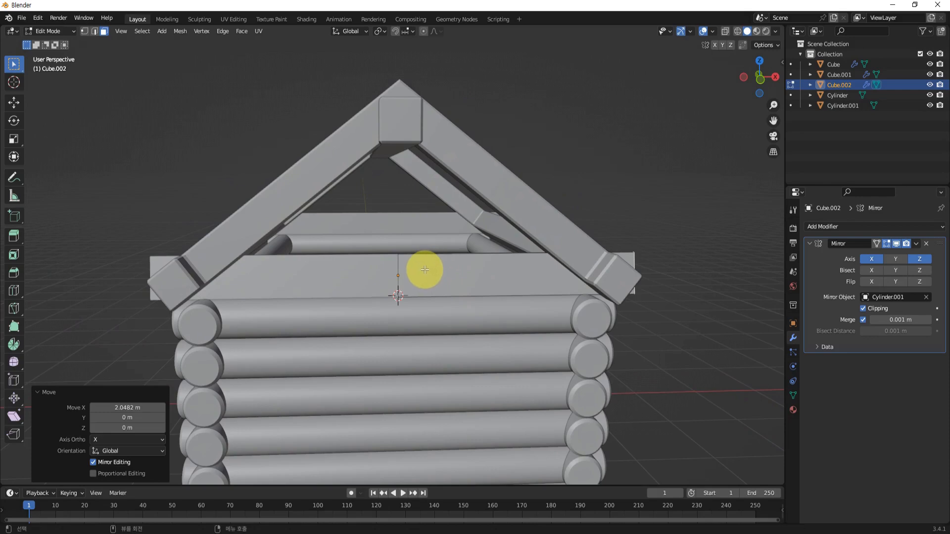
{"action": "key", "text": "Tab"}
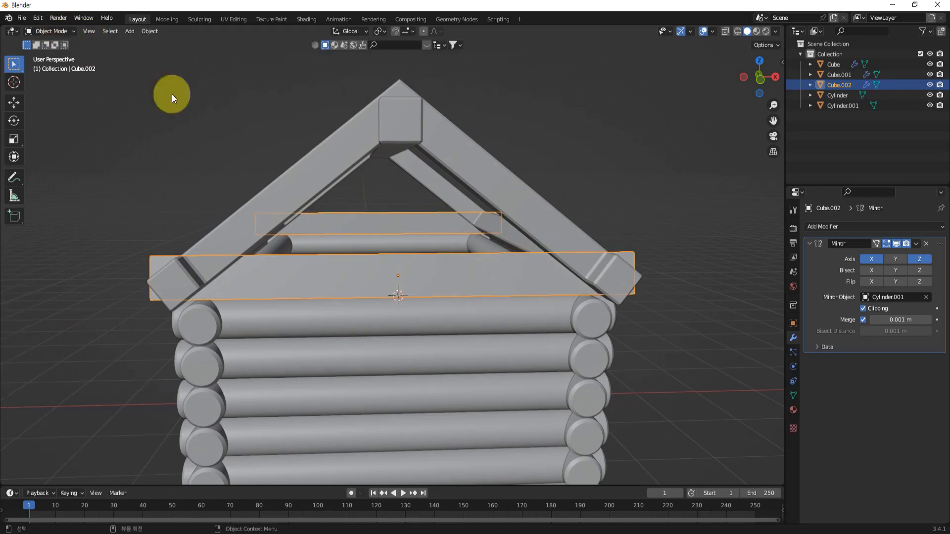
{"action": "middle_click_drag", "start_coordinate": [663, 328], "coordinate": [649, 322]}
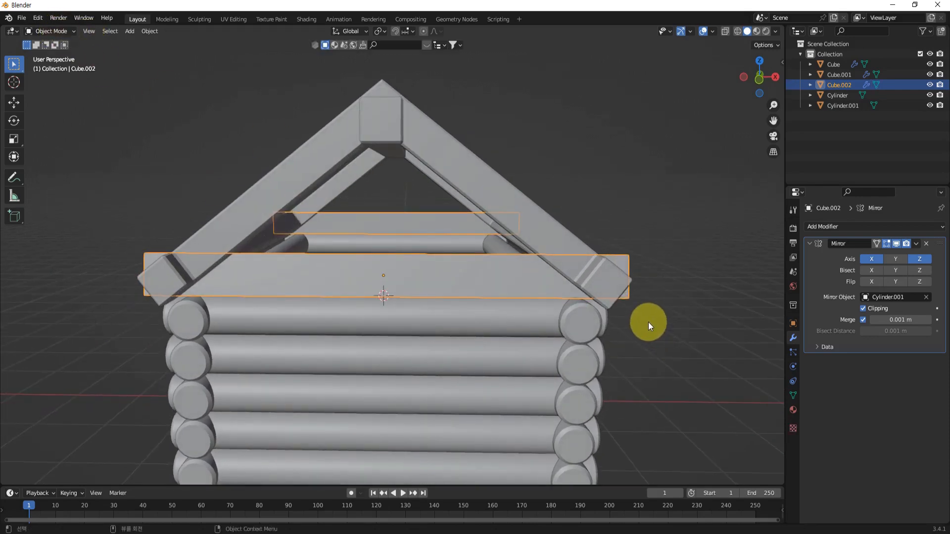
{"action": "key", "text": "KP_1"}
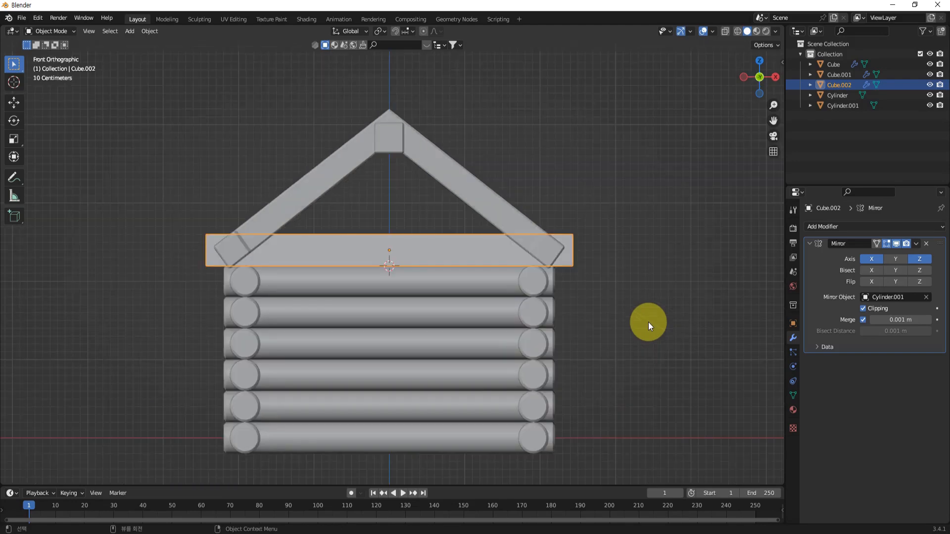
{"action": "scroll", "coordinate": [575, 243], "scroll_direction": "up", "scroll_amount": 3}
{"action": "middle_click_drag", "start_coordinate": [581, 256], "coordinate": [489, 272], "text": "shift"}
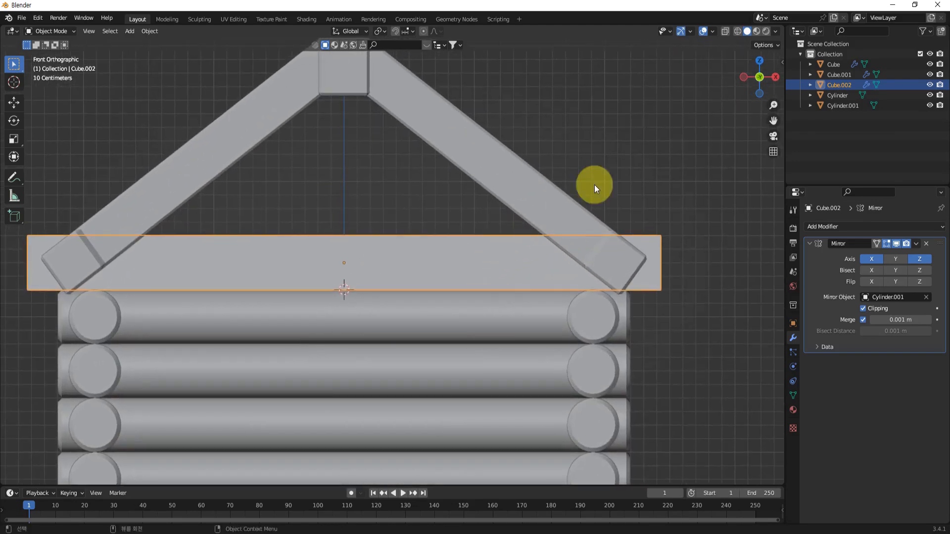
{"action": "left_click", "coordinate": [723, 31]}
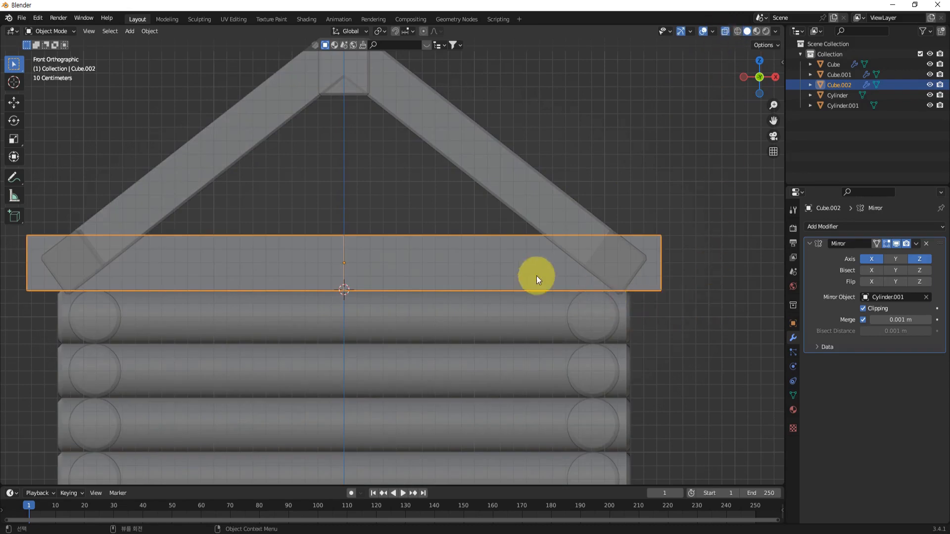
{"action": "middle_click_drag", "start_coordinate": [443, 197], "coordinate": [458, 243], "text": "shift"}
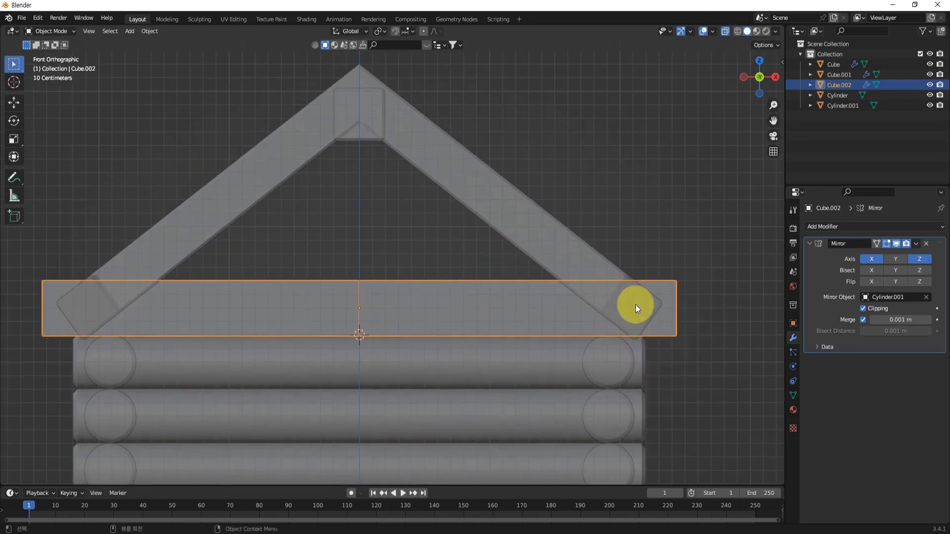
Duplicate the gable plank about 0.349 m up along Z, overlapping the first, and repeat the duplication once for a third row
{"action": "key", "text": "shift+d"}
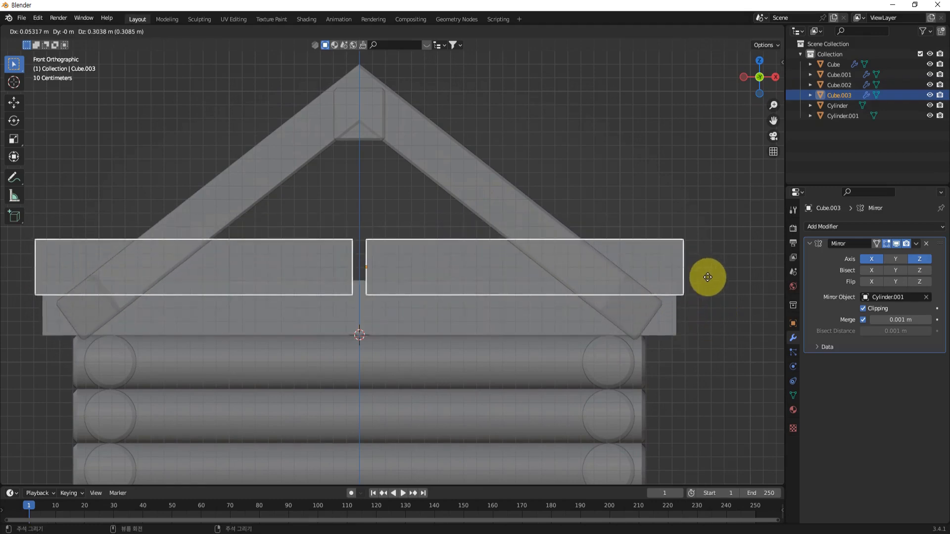
{"action": "key", "text": "z"}
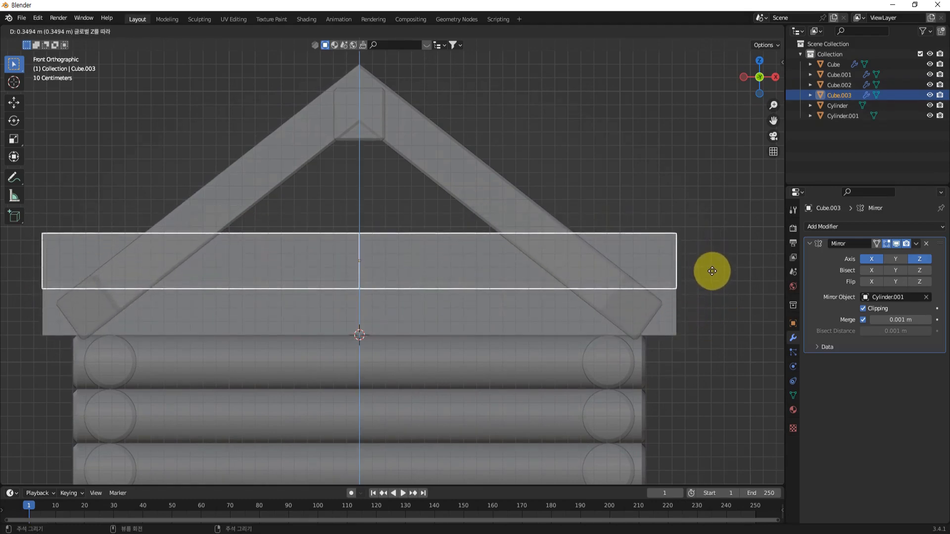
{"action": "left_click", "coordinate": [711, 271]}
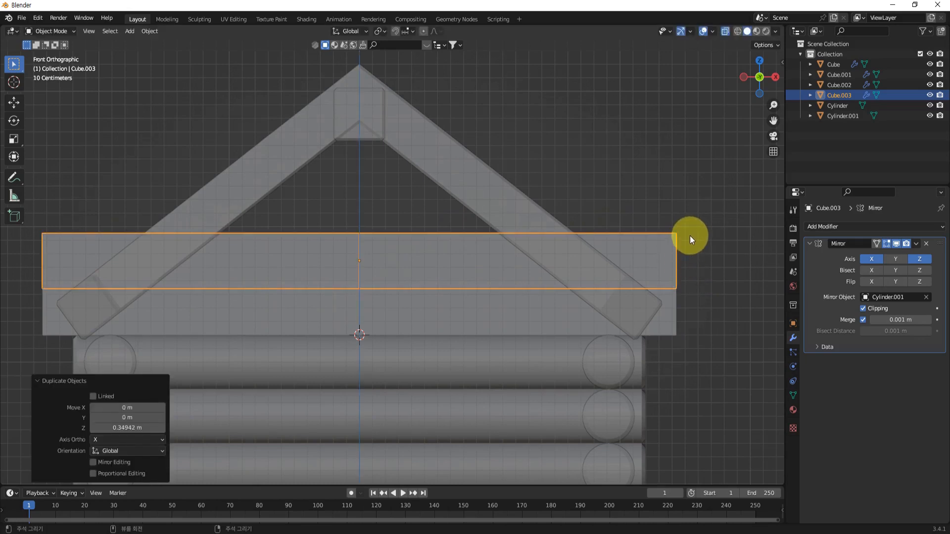
{"action": "key", "text": "shift+r"}
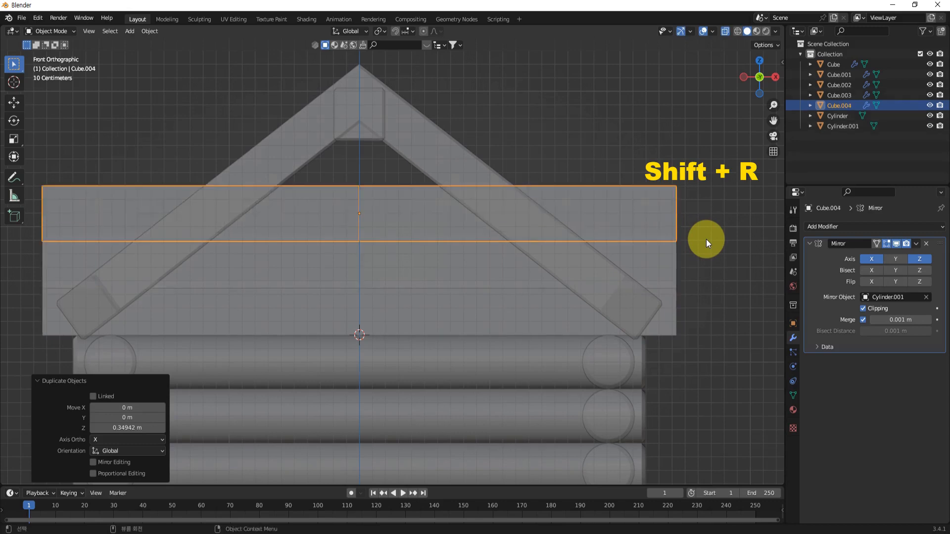
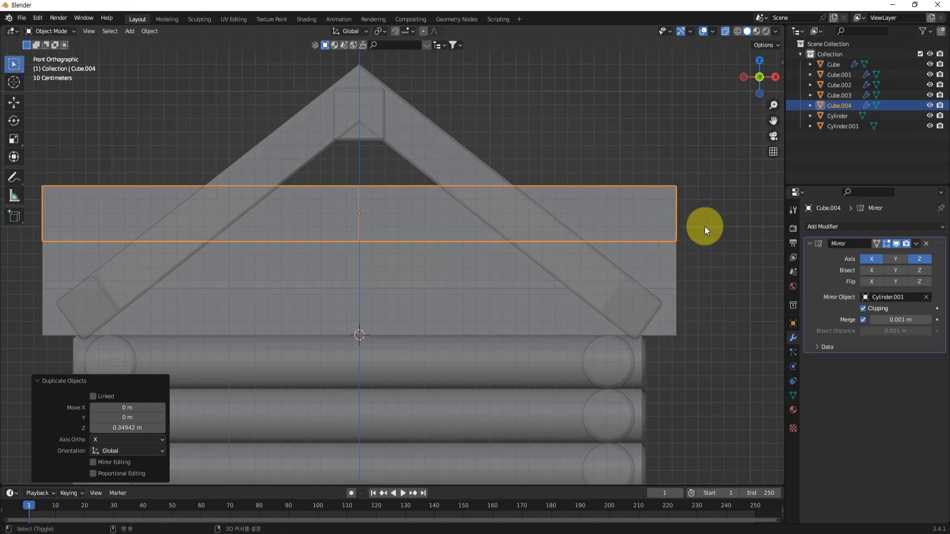
Repeat the plank duplication once more for a fourth row about 0.349 m higher, then deselect it and turn X-ray off
{"action": "key", "text": "shift+r"}
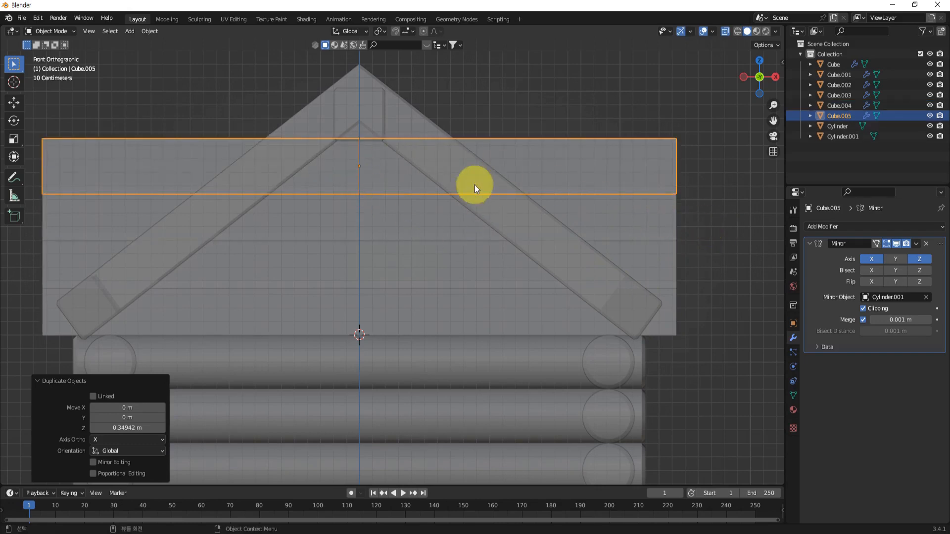
{"action": "scroll", "coordinate": [545, 124], "scroll_direction": "down", "scroll_amount": 2}
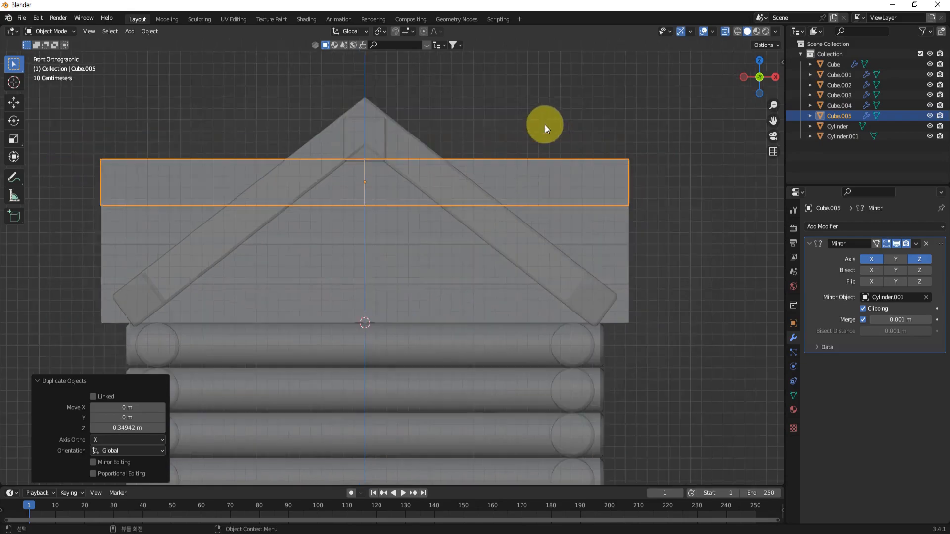
{"action": "middle_click_drag", "start_coordinate": [630, 204], "coordinate": [693, 251]}
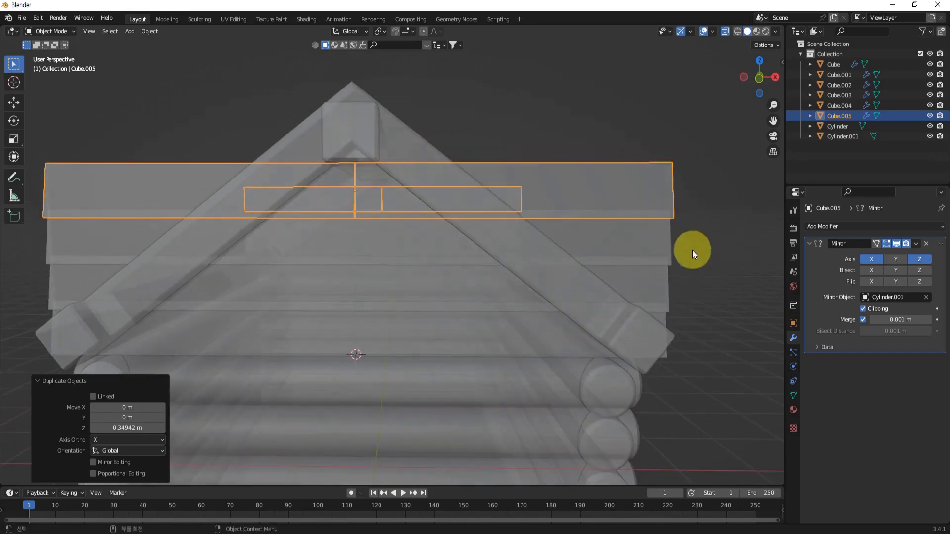
{"action": "left_click", "coordinate": [699, 256]}
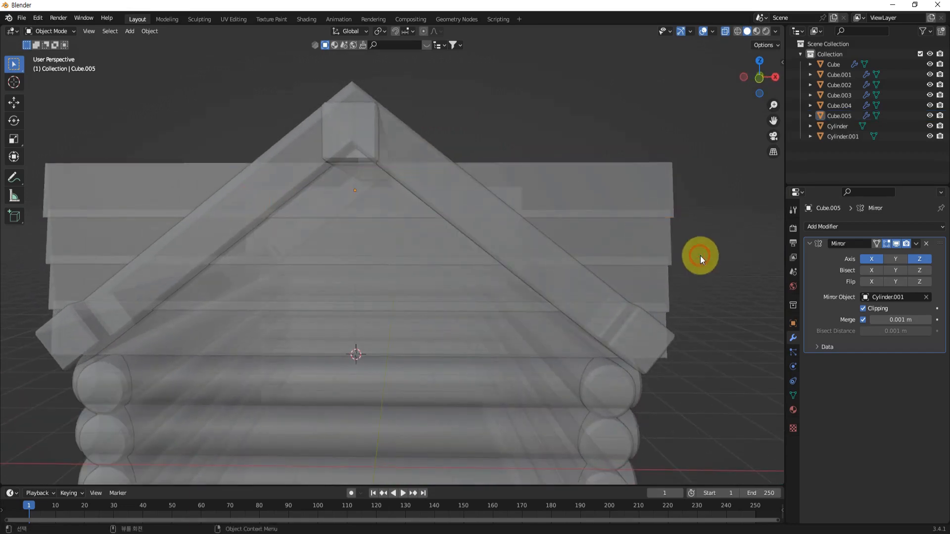
{"action": "left_click", "coordinate": [725, 30]}
{"action": "middle_click_drag", "start_coordinate": [690, 110], "coordinate": [648, 200]}
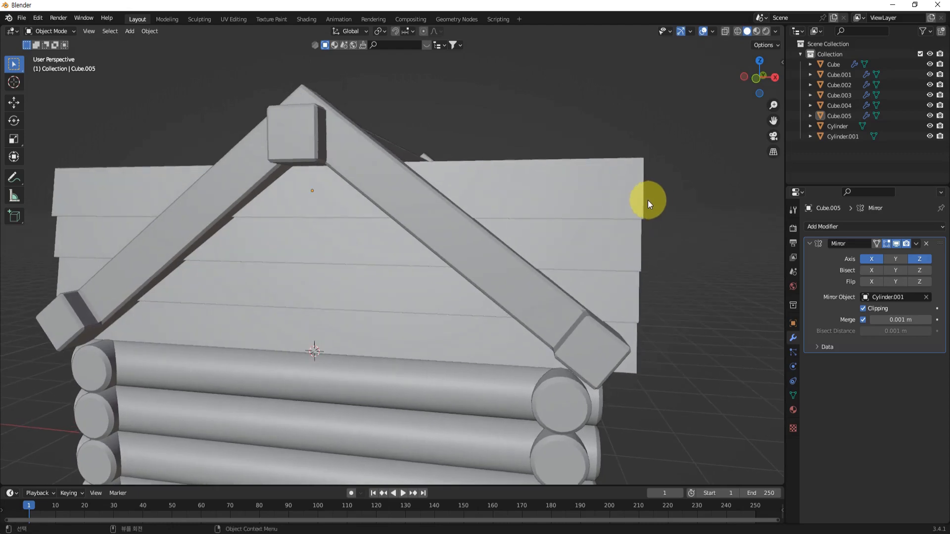
Select the topmost gable plank and show the gable in front view with X-ray turned on
{"action": "left_click", "coordinate": [402, 331]}
{"action": "left_click", "coordinate": [400, 278]}
{"action": "left_click", "coordinate": [381, 222]}
{"action": "left_click", "coordinate": [344, 151]}
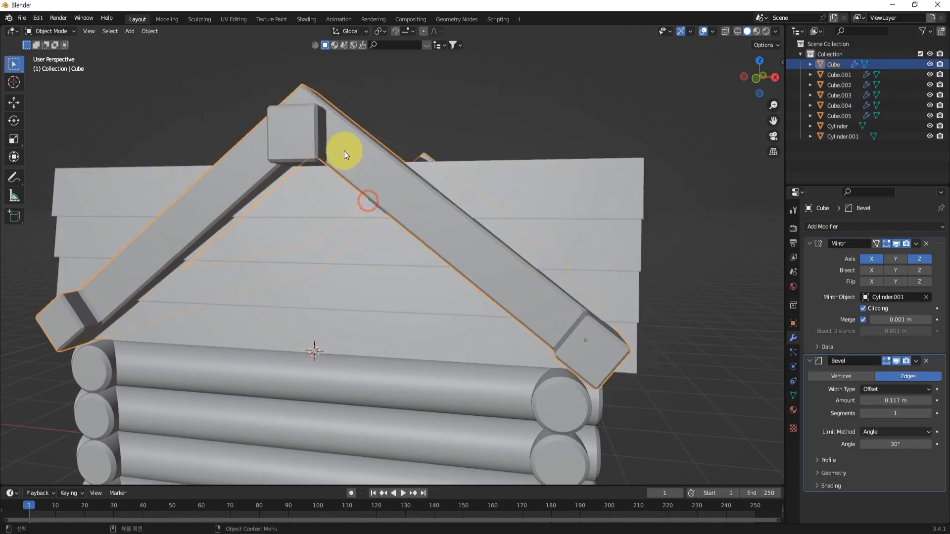
{"action": "left_click", "coordinate": [587, 173]}
{"action": "middle_click_drag", "start_coordinate": [391, 164], "coordinate": [475, 218]}
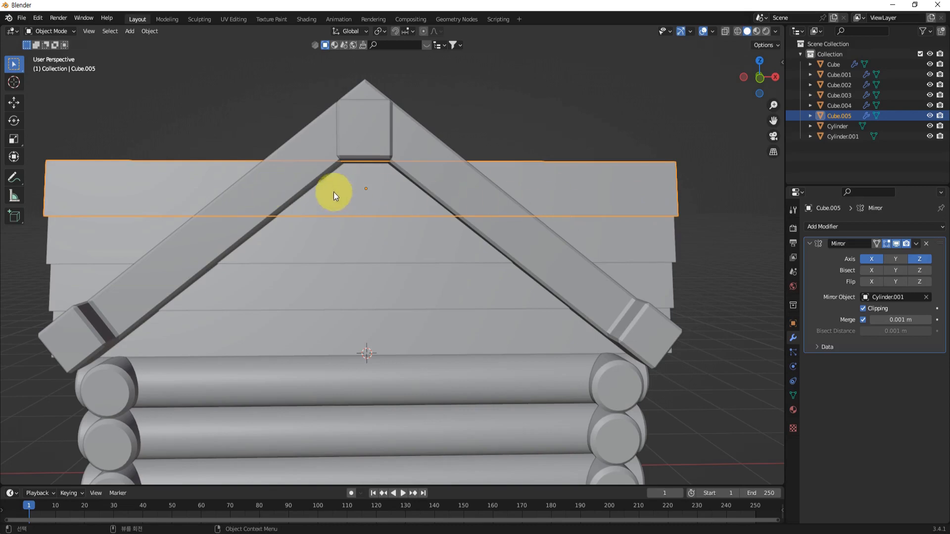
{"action": "key", "text": "KP_1"}
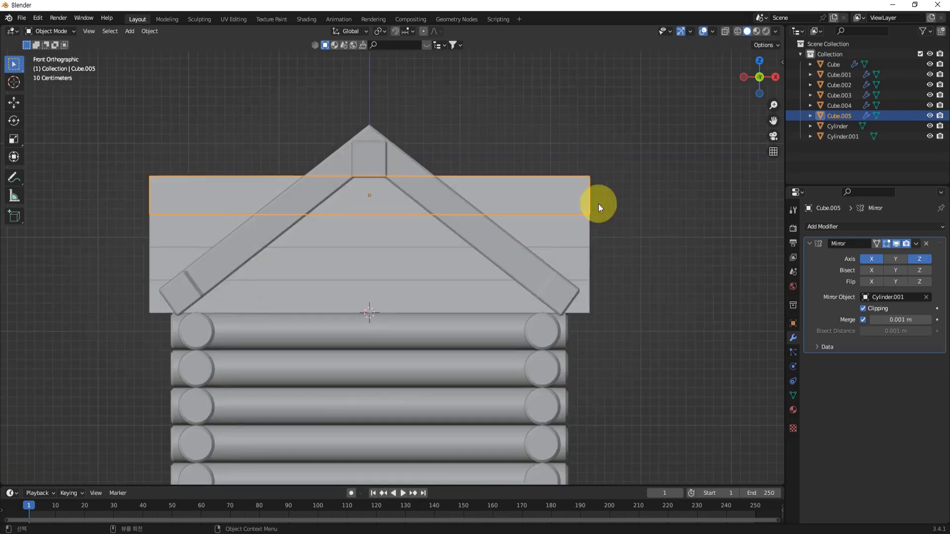
{"action": "middle_click_drag", "start_coordinate": [495, 192], "coordinate": [532, 221], "text": "shift"}
{"action": "scroll", "coordinate": [532, 220], "scroll_direction": "up", "scroll_amount": 2}
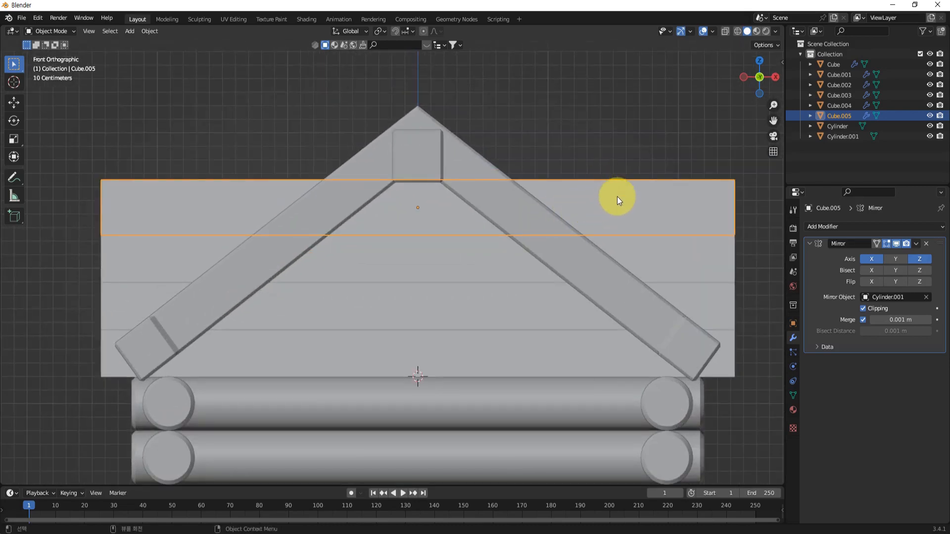
{"action": "middle_click_drag", "start_coordinate": [637, 149], "coordinate": [611, 144], "text": "shift"}
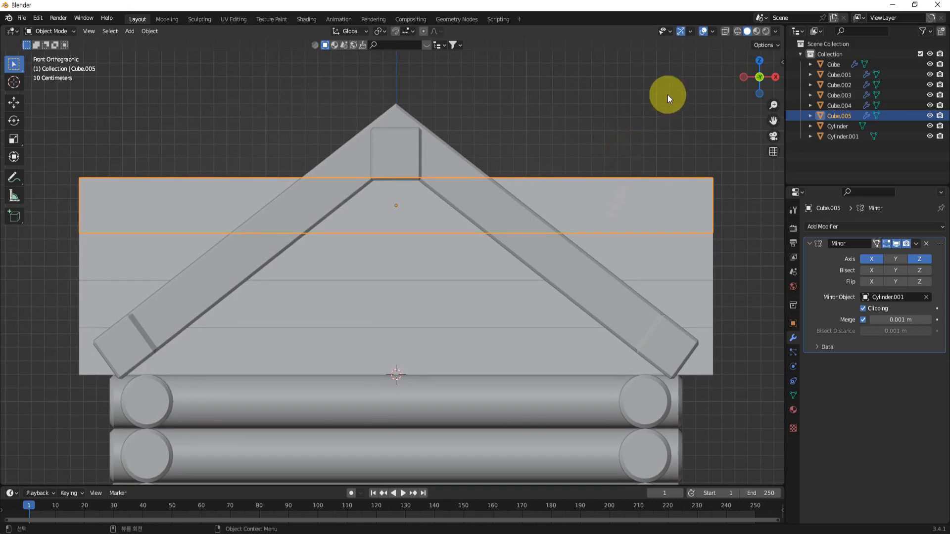
{"action": "left_click", "coordinate": [725, 31]}
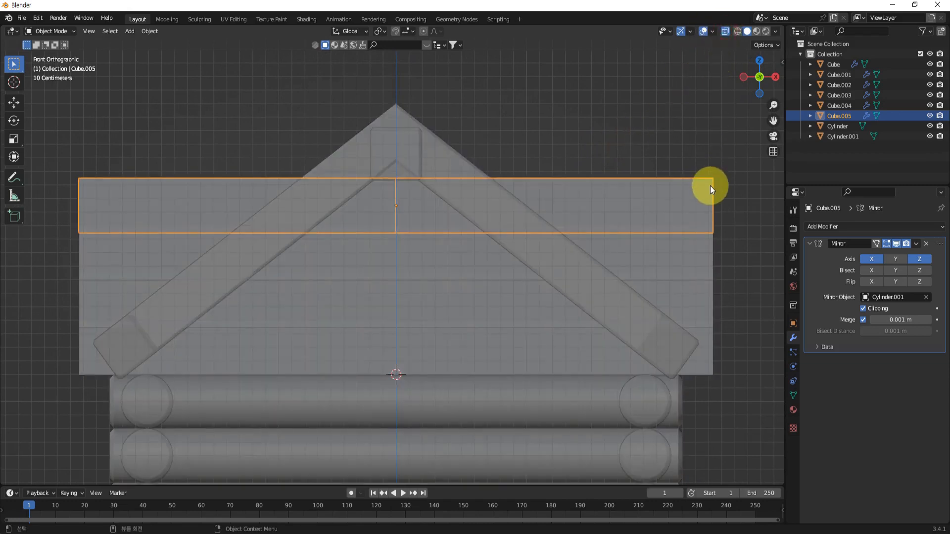
In Edit Mode, move all outer end vertices of the topmost plank inward along X until the lower corner lies within the sloping roof beam
{"action": "key", "text": "Tab"}
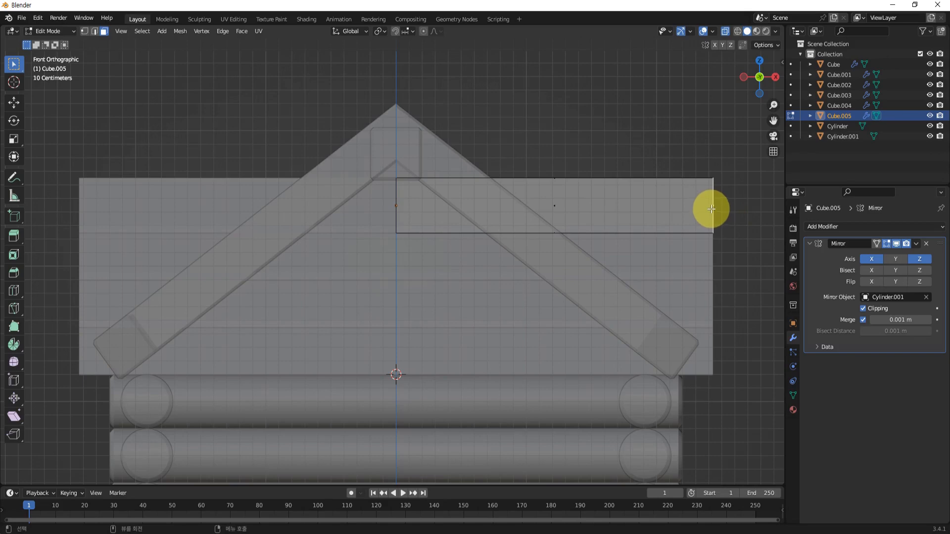
{"action": "key", "text": "1"}
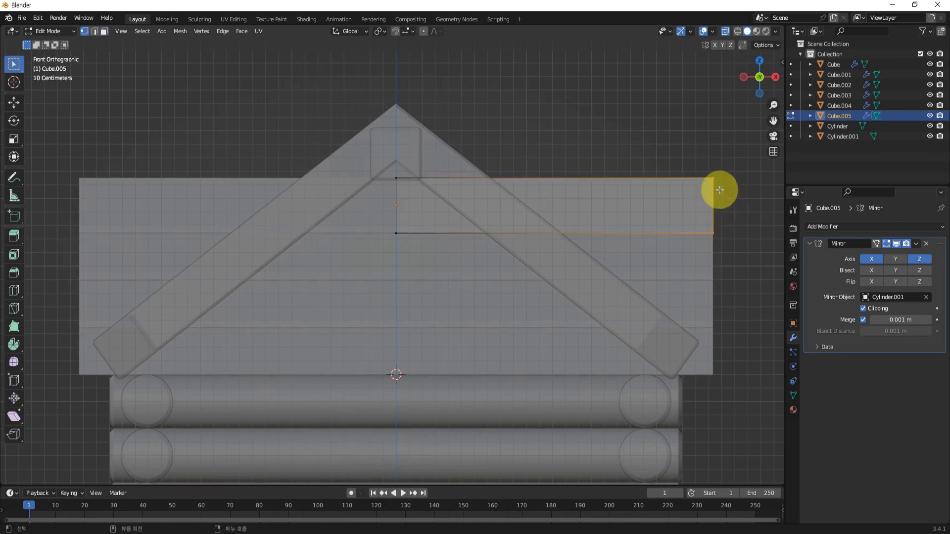
{"action": "left_click_drag", "start_coordinate": [690, 132], "coordinate": [744, 289]}
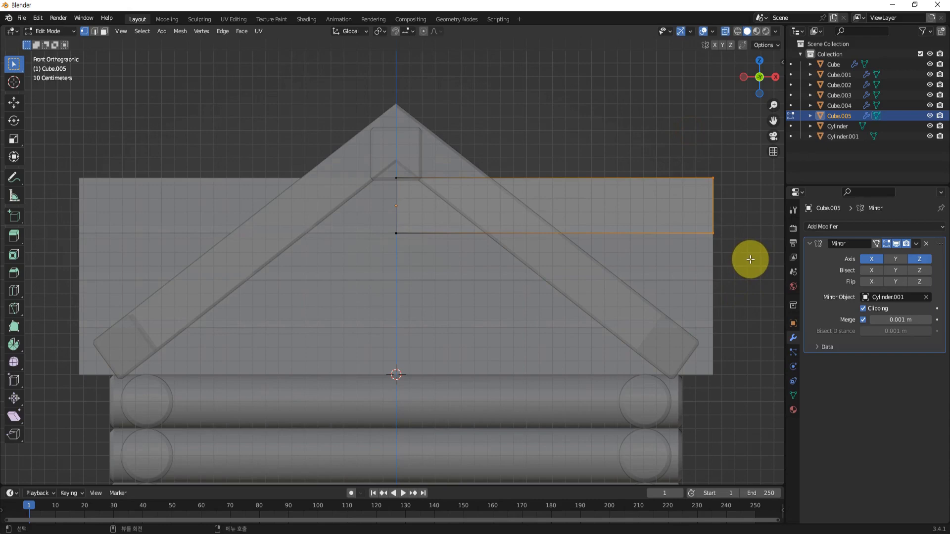
{"action": "key", "text": "g"}
{"action": "key", "text": "x"}
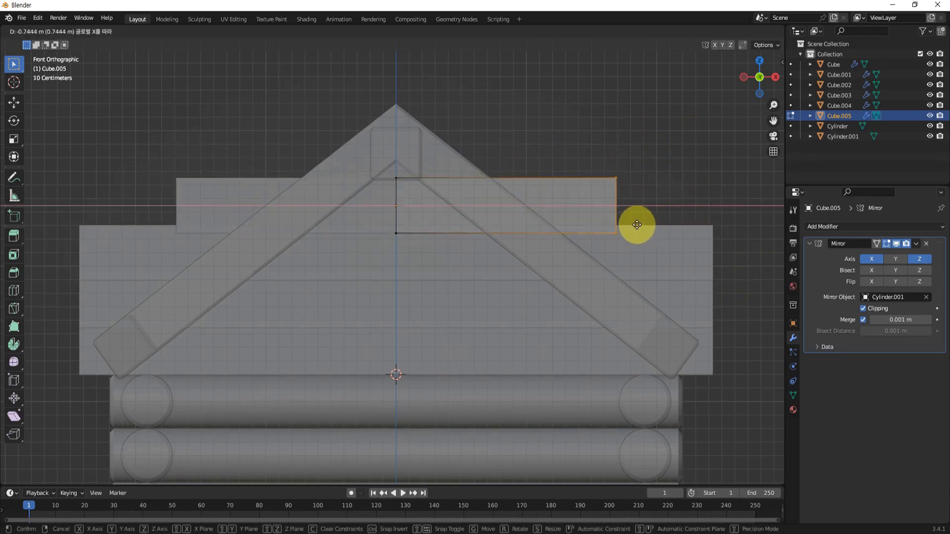
{"action": "left_click", "coordinate": [563, 230]}
Taper the topmost plank by moving its upper outer vertices about -0.574 m along X, and return to Object Mode
{"action": "left_click", "coordinate": [490, 136]}
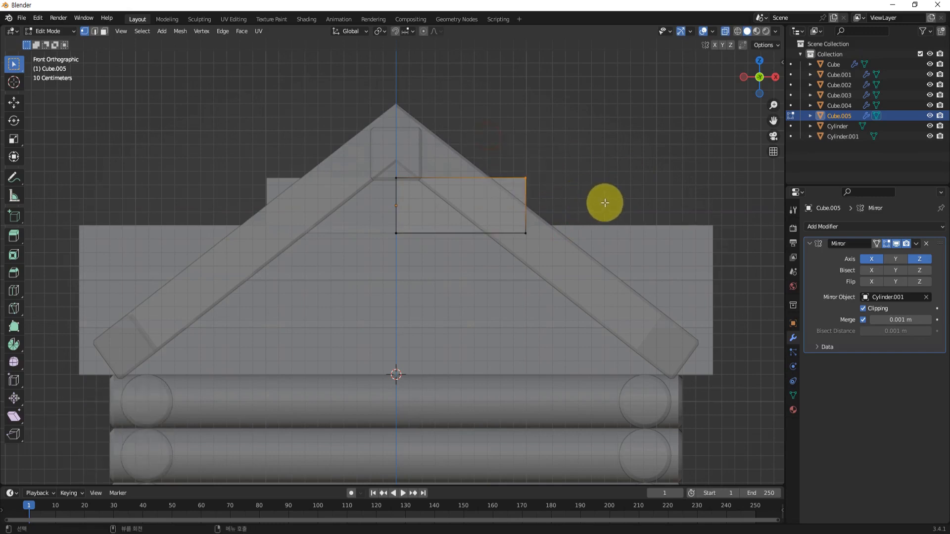
{"action": "key", "text": "g"}
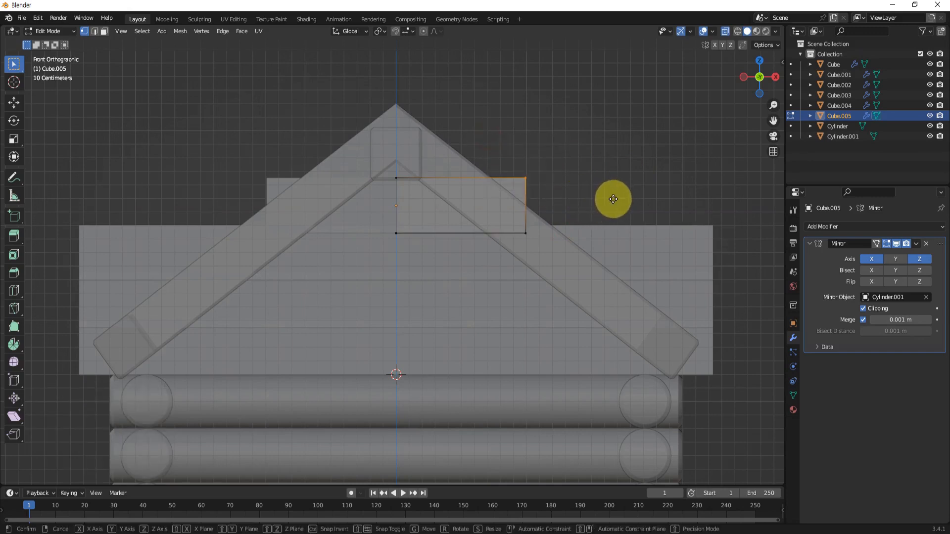
{"action": "key", "text": "x"}
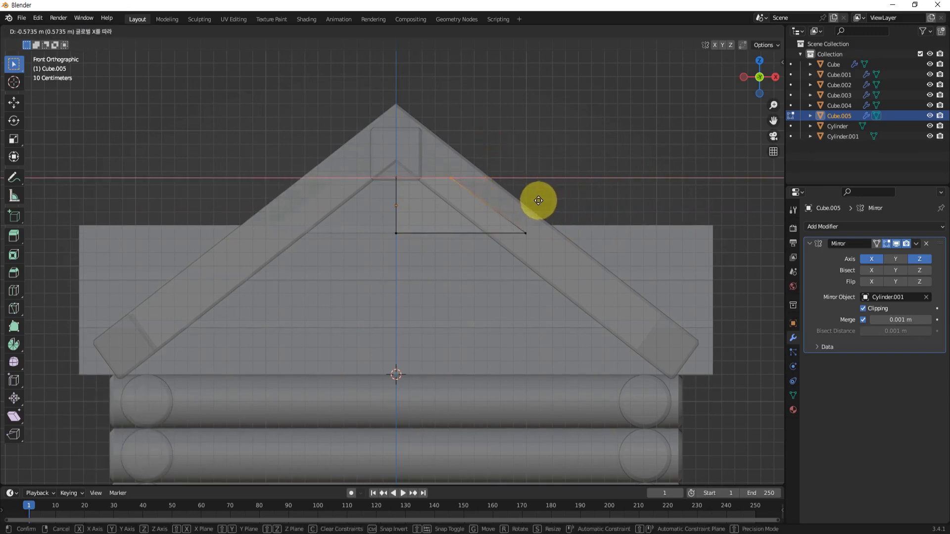
{"action": "left_click", "coordinate": [541, 201]}
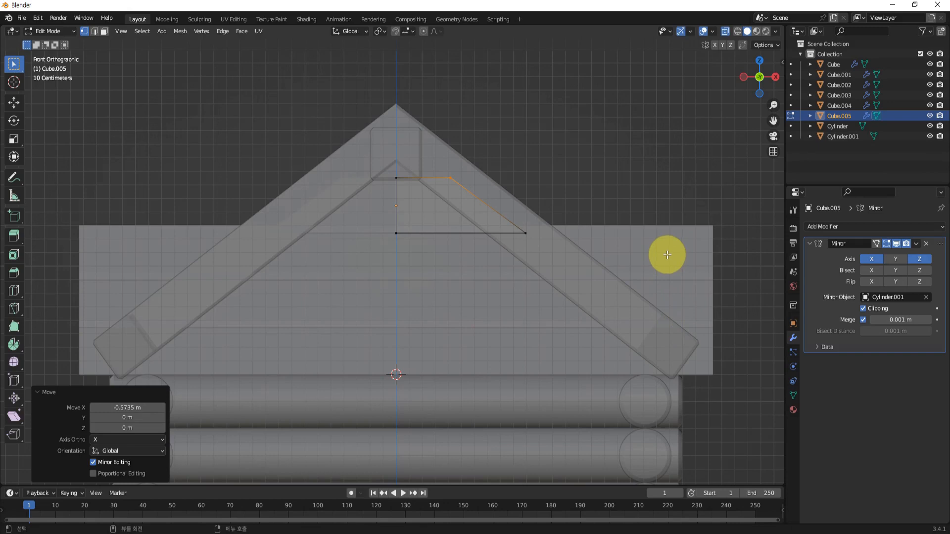
{"action": "key", "text": "Tab"}
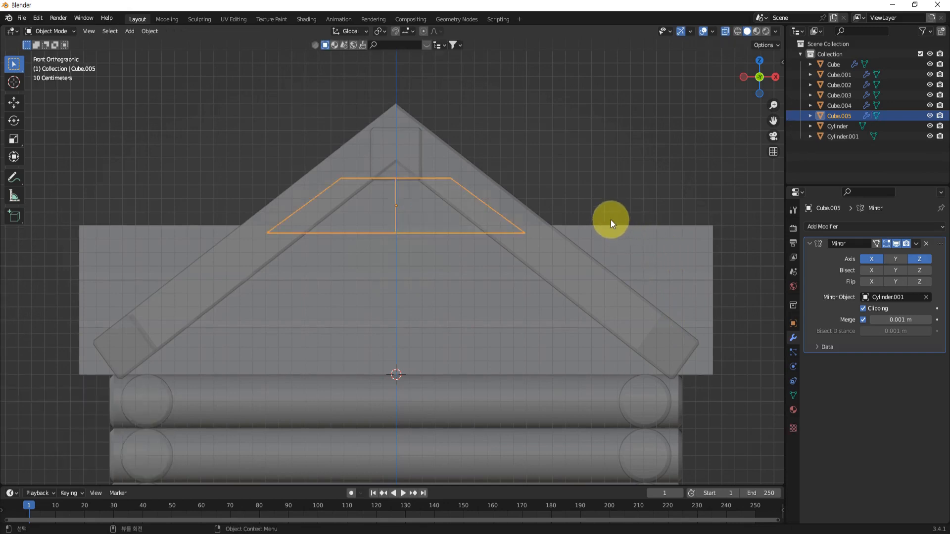
Edit the third-row plank and move its outer end vertices about -0.995 m along X, bringing the lower corner within the roof beam
{"action": "left_click", "coordinate": [694, 254]}
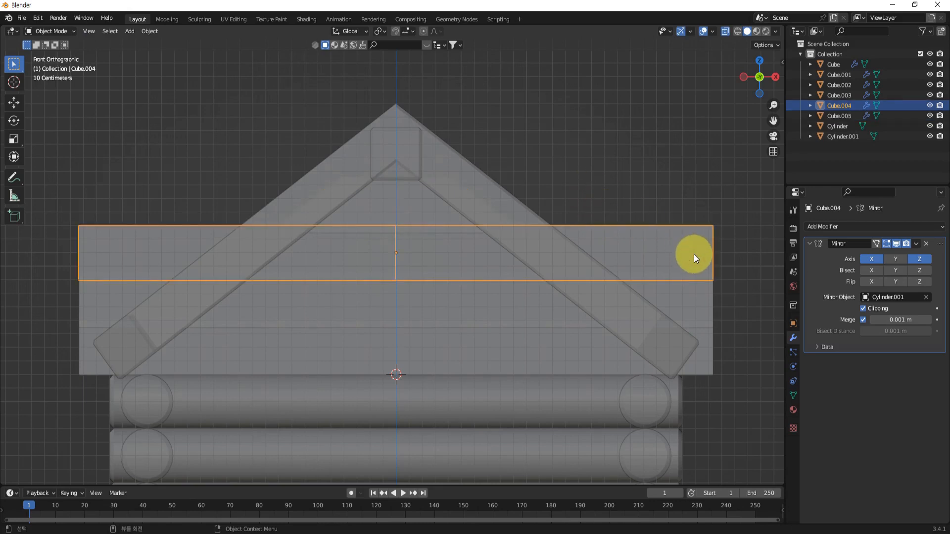
{"action": "key", "text": "Tab"}
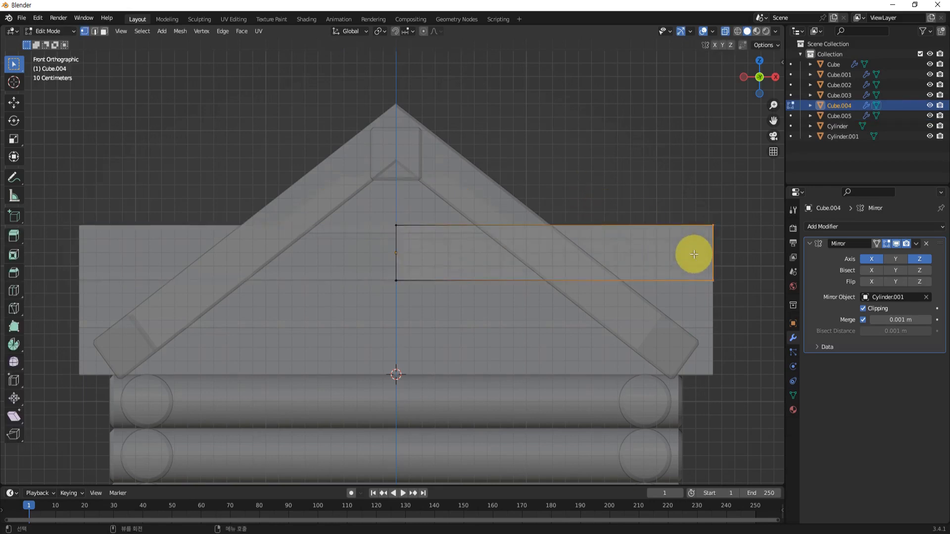
{"action": "key", "text": "g"}
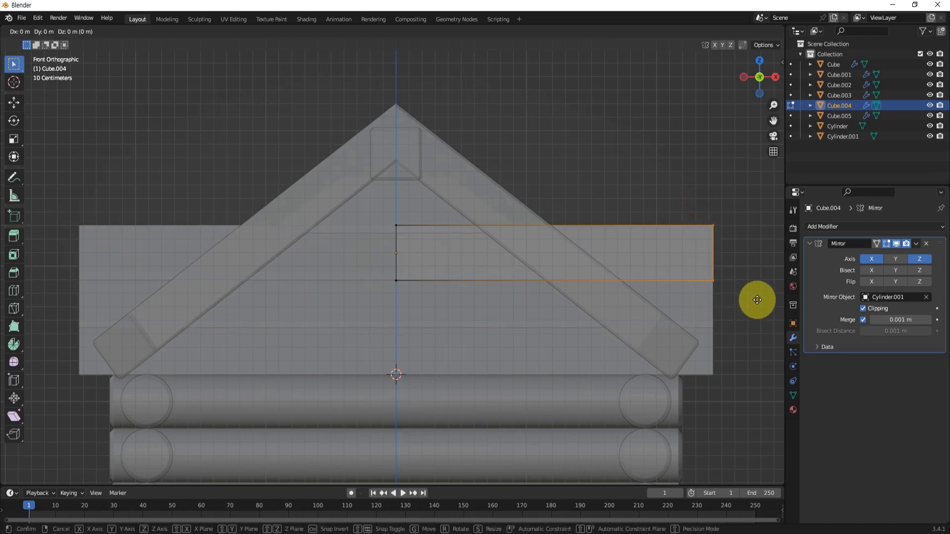
{"action": "key", "text": "x"}
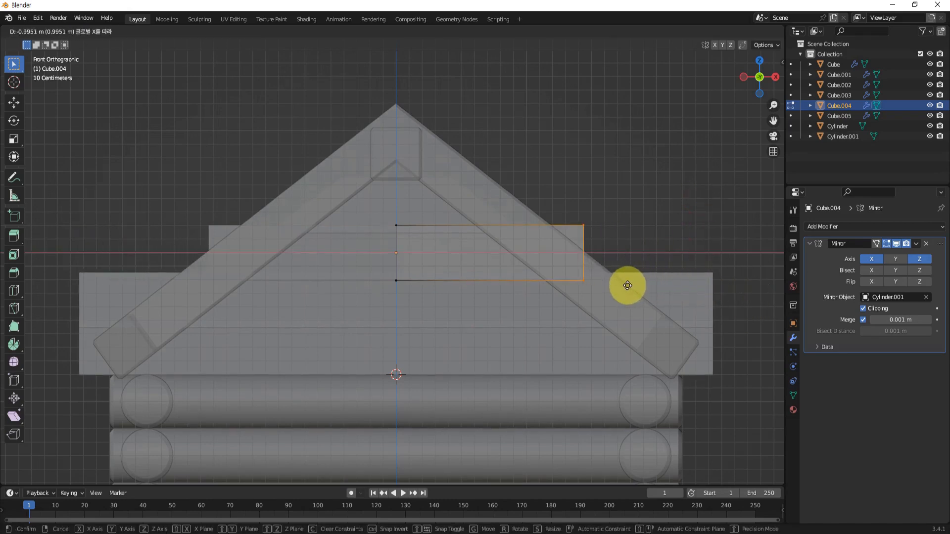
{"action": "left_click", "coordinate": [627, 285]}
Taper the third-row plank by moving its upper outer vertices about -0.547 m along X, and return to Object Mode
{"action": "left_click_drag", "start_coordinate": [576, 210], "coordinate": [620, 248]}
{"action": "key", "text": "g"}
{"action": "key", "text": "x"}
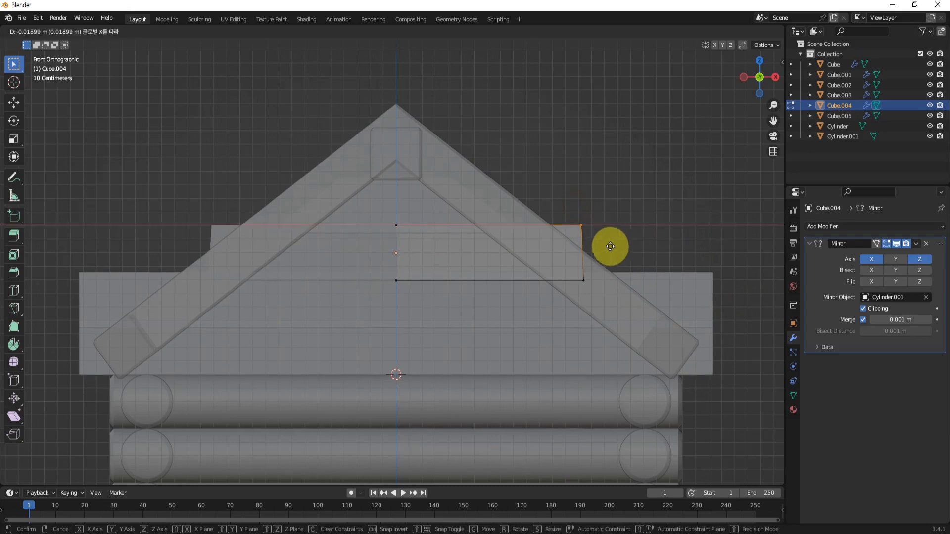
{"action": "left_click", "coordinate": [550, 248]}
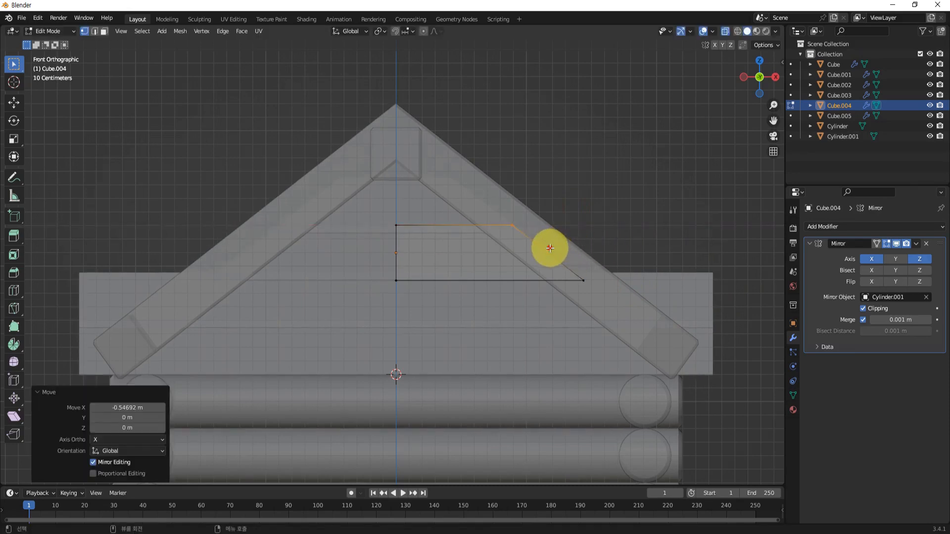
{"action": "middle_click_drag", "start_coordinate": [740, 335], "coordinate": [726, 311], "text": "shift"}
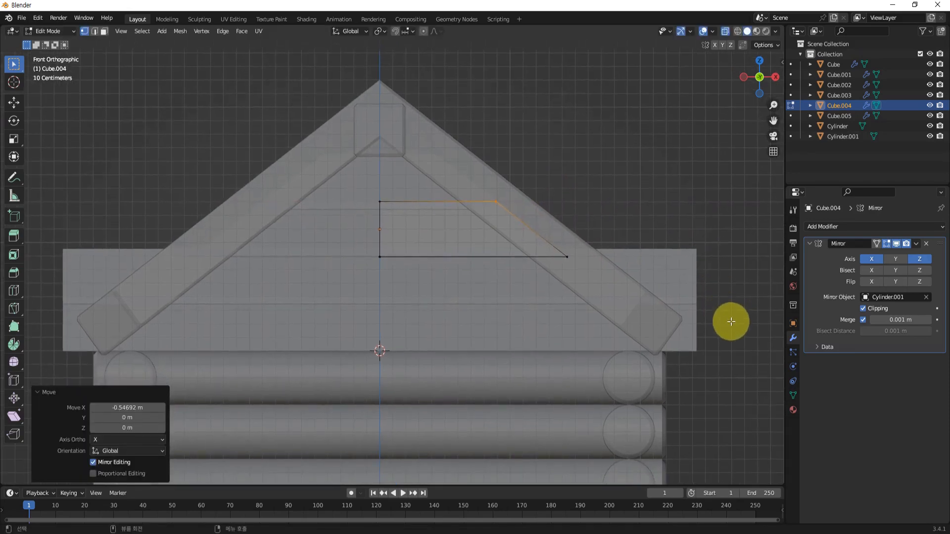
{"action": "key", "text": "Tab"}
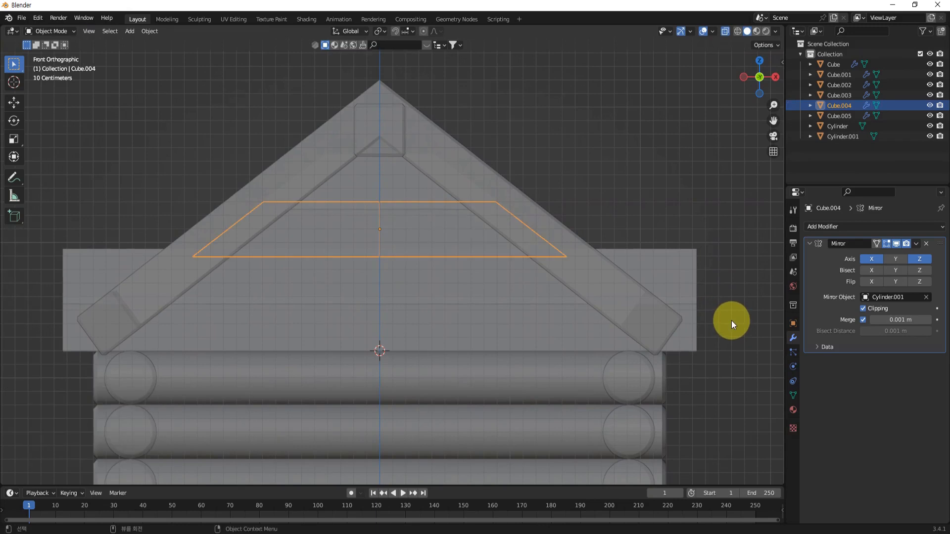
Edit the second-row plank and move its outer end vertices about -0.562 m along X, bringing the lower corner within the roof beam
{"action": "left_click", "coordinate": [684, 265]}
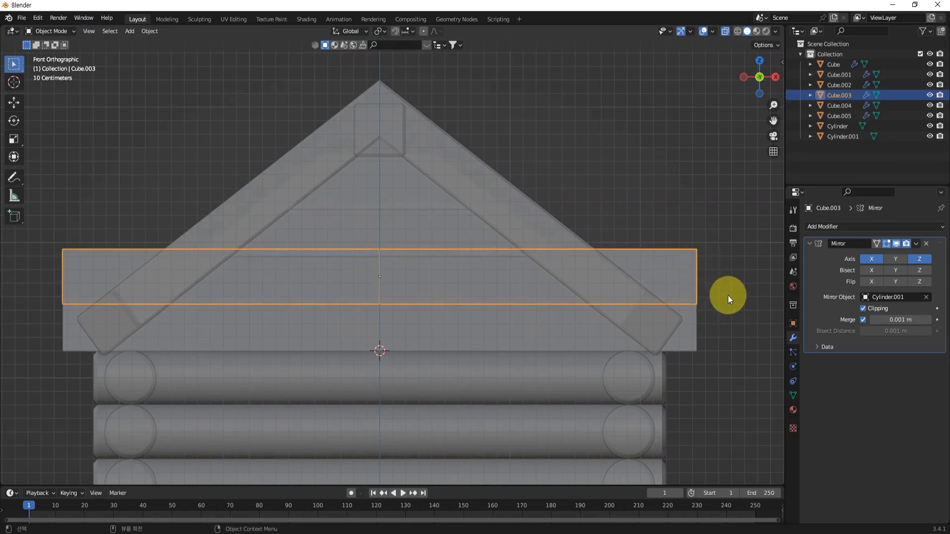
{"action": "key", "text": "Tab"}
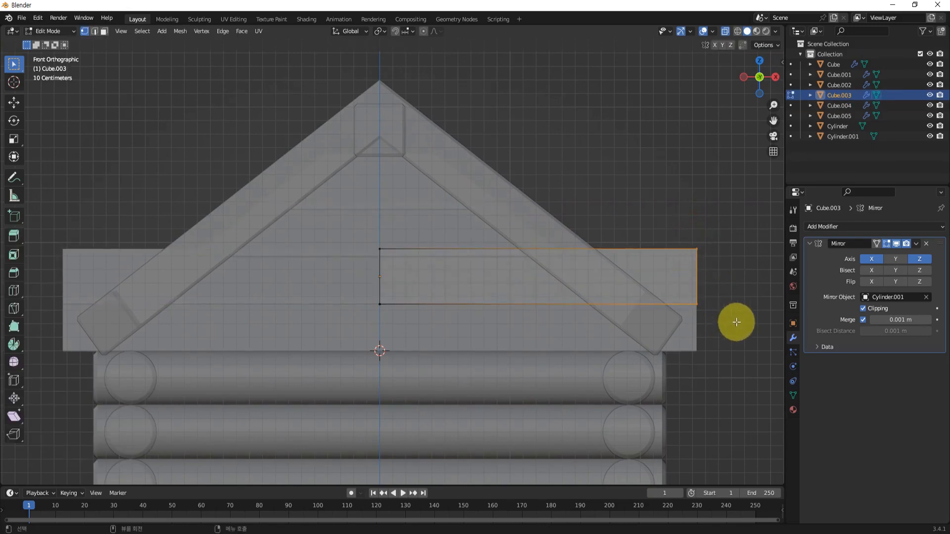
{"action": "key", "text": "g"}
{"action": "key", "text": "x"}
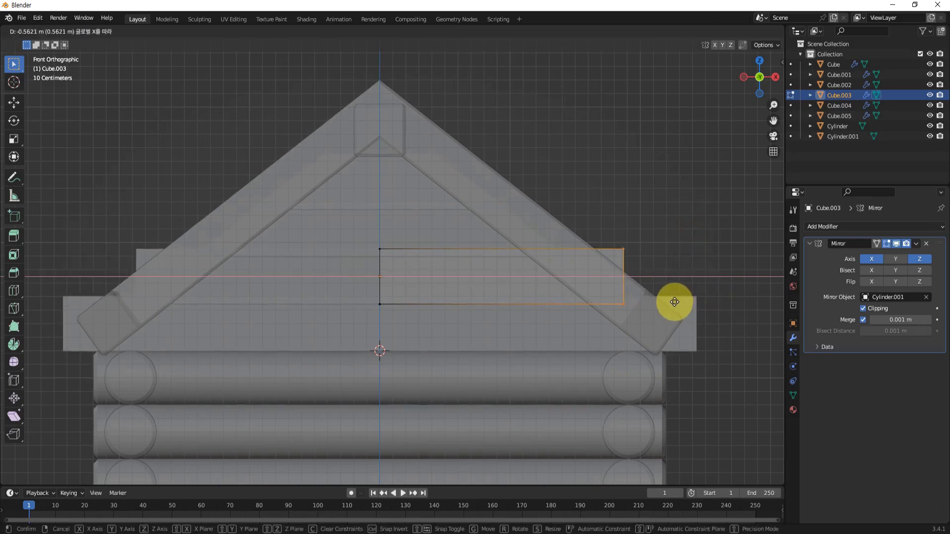
{"action": "left_click", "coordinate": [674, 302]}
Taper the second-row plank by moving its upper outer vertices about -0.520 m along X, and return to Object Mode
{"action": "left_click", "coordinate": [618, 235]}
{"action": "key", "text": "g"}
{"action": "key", "text": "x"}
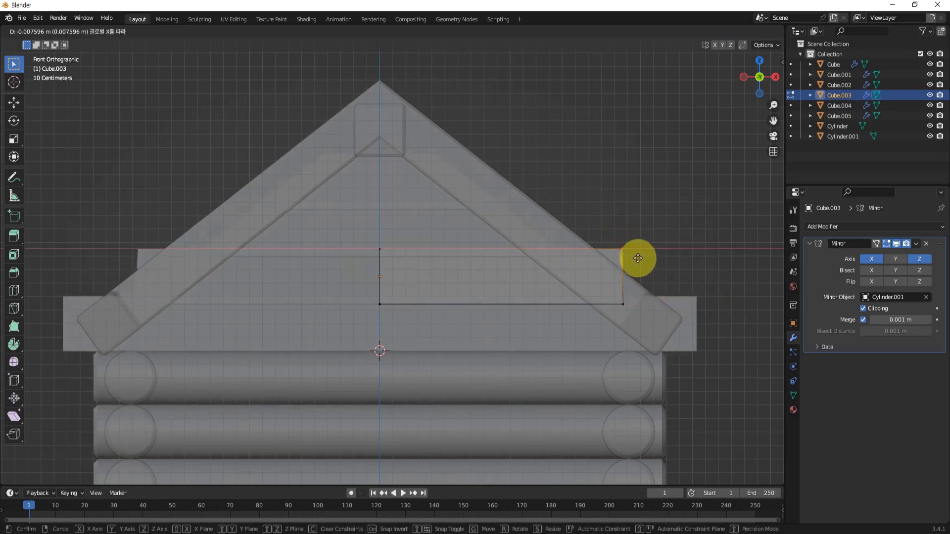
{"action": "left_click", "coordinate": [581, 260]}
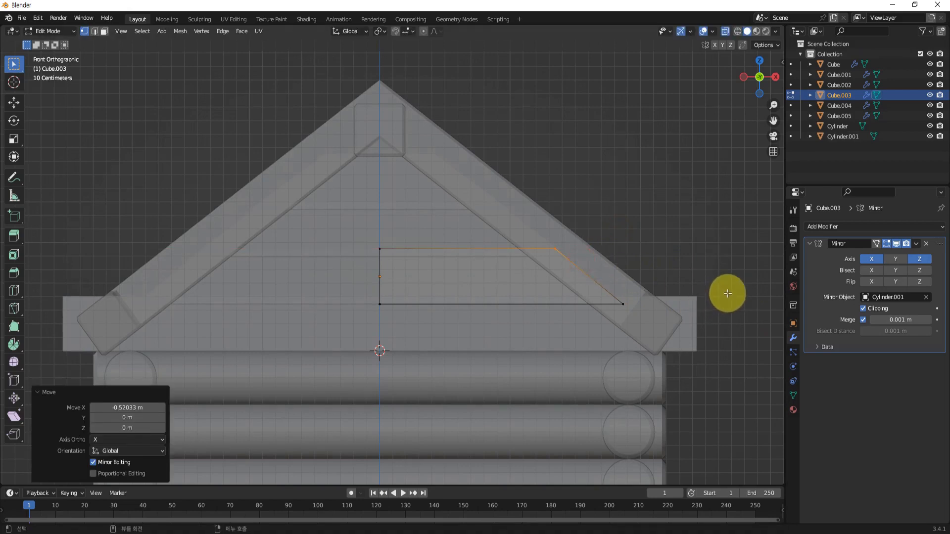
{"action": "key", "text": "Tab"}
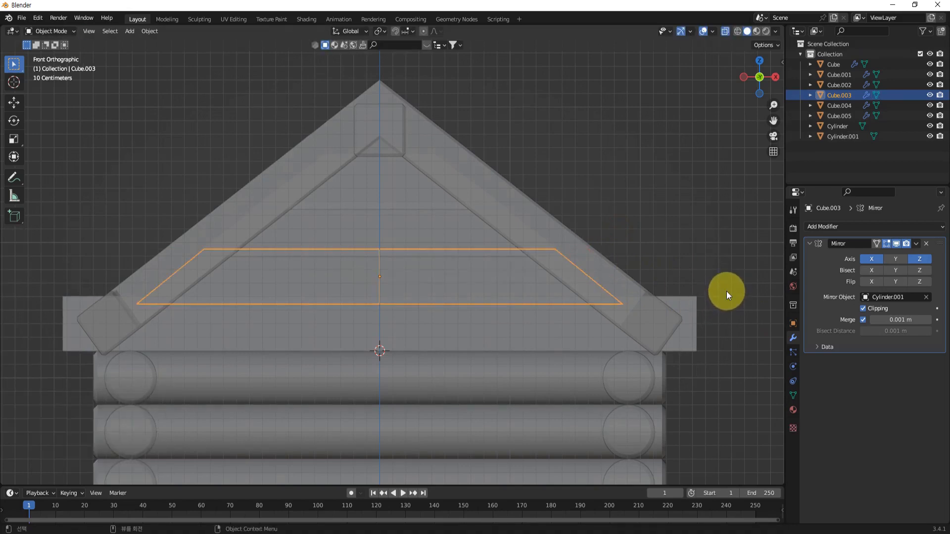
Edit the lowest gable plank and move its outer end vertices about -0.3 m along X, bringing the lower corner within the roof beam
{"action": "left_click", "coordinate": [693, 311]}
{"action": "middle_click_drag", "start_coordinate": [730, 375], "coordinate": [696, 330], "text": "shift"}
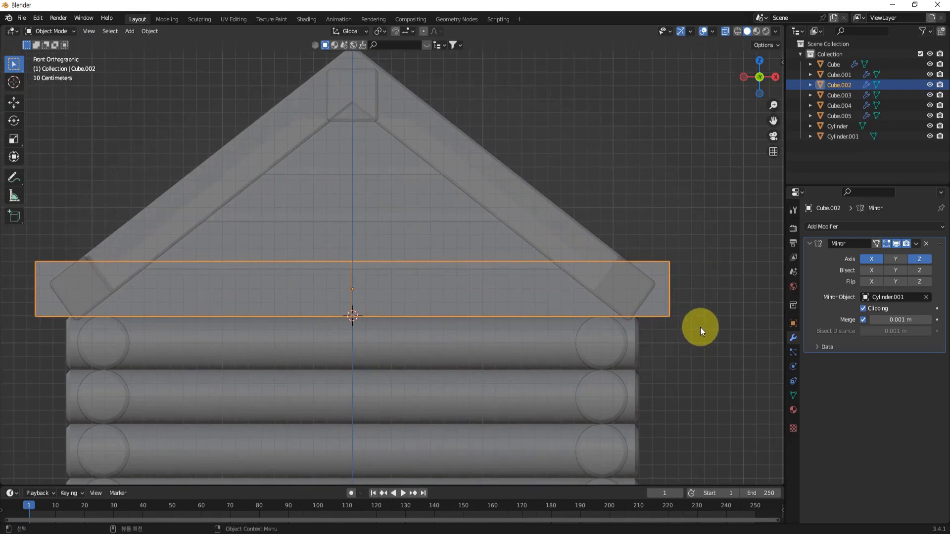
{"action": "key", "text": "Tab"}
{"action": "left_click_drag", "start_coordinate": [663, 237], "coordinate": [709, 339]}
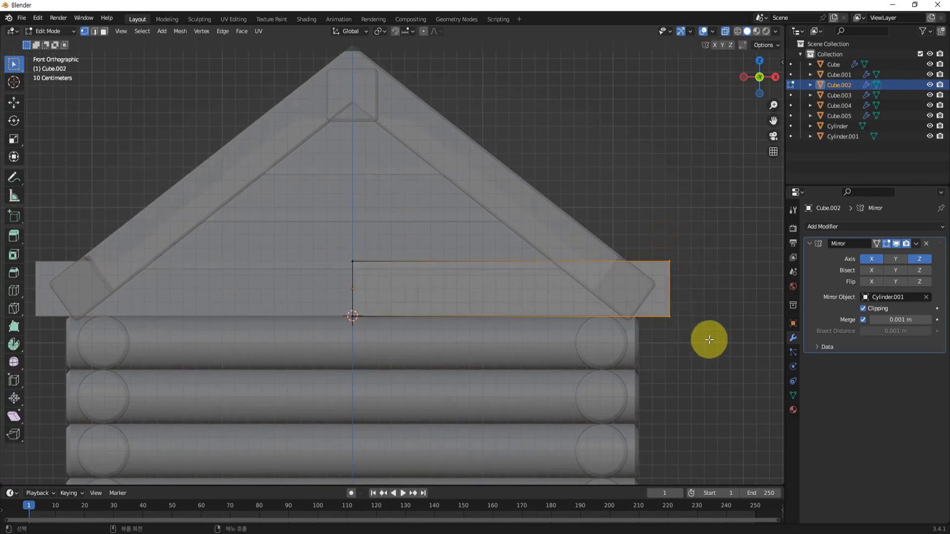
{"action": "key", "text": "g"}
{"action": "key", "text": "x"}
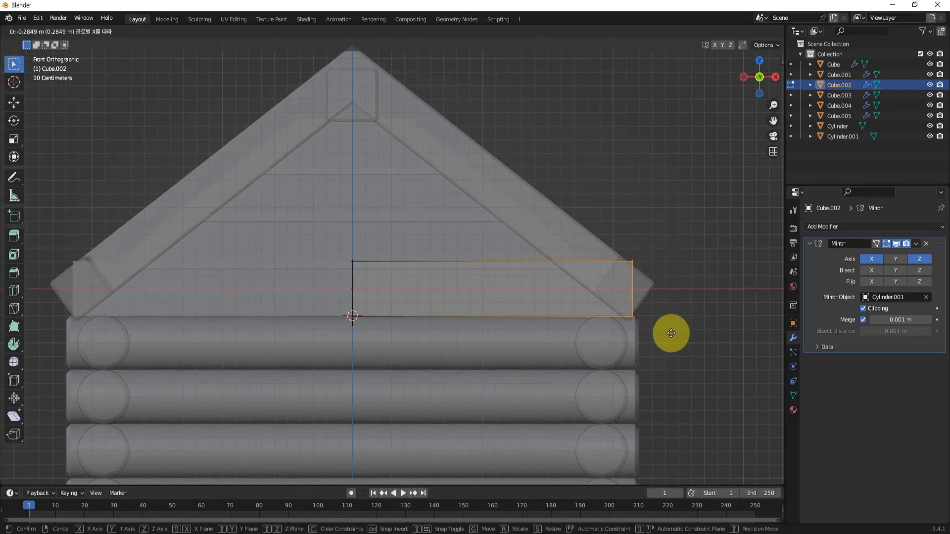
{"action": "left_click", "coordinate": [668, 334]}
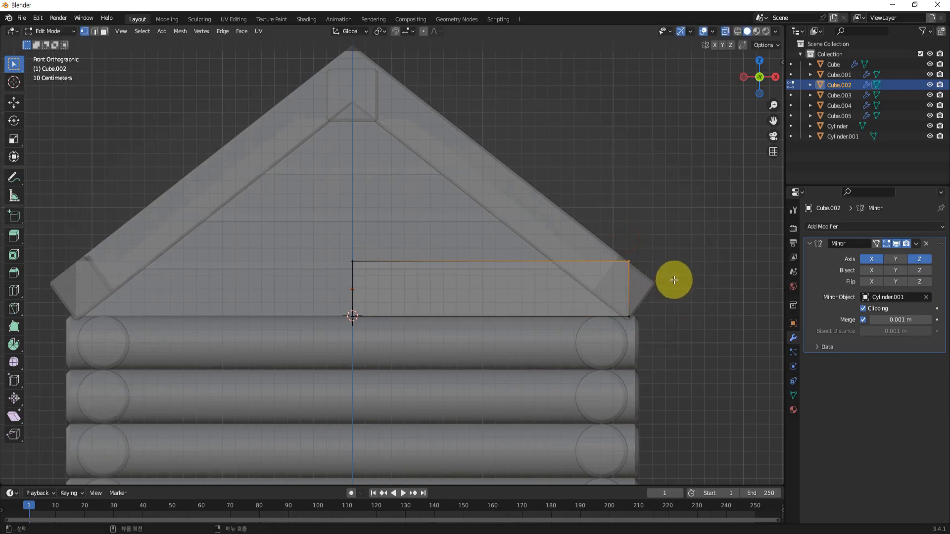
Taper the lowest plank by moving its upper outer vertices about -0.304 m along X, turn off X-ray, and return to Object Mode
{"action": "key", "text": "g"}
{"action": "key", "text": "x"}
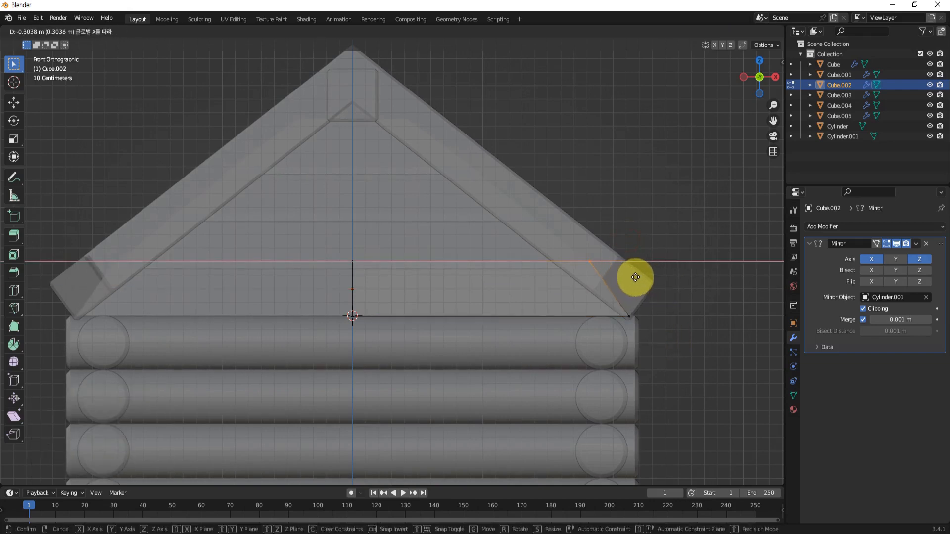
{"action": "left_click", "coordinate": [633, 276]}
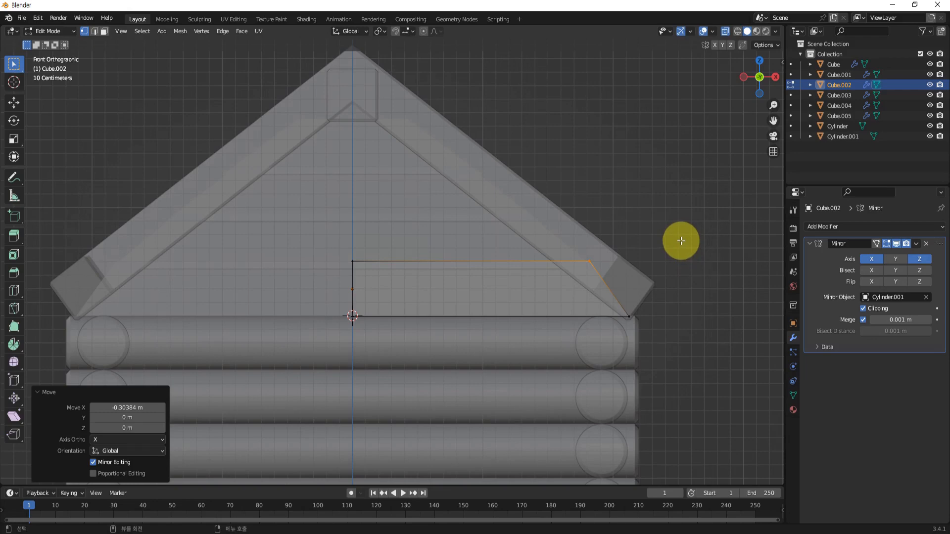
{"action": "left_click", "coordinate": [725, 31]}
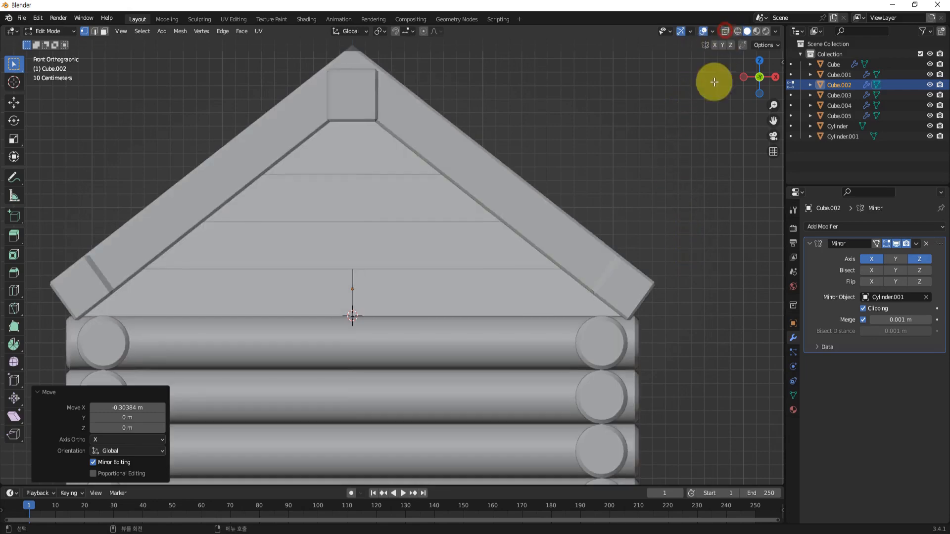
{"action": "scroll", "coordinate": [685, 261], "scroll_direction": "down", "scroll_amount": 1}
{"action": "key", "text": "Tab"}
{"action": "middle_click_drag", "start_coordinate": [660, 289], "coordinate": [568, 283]}
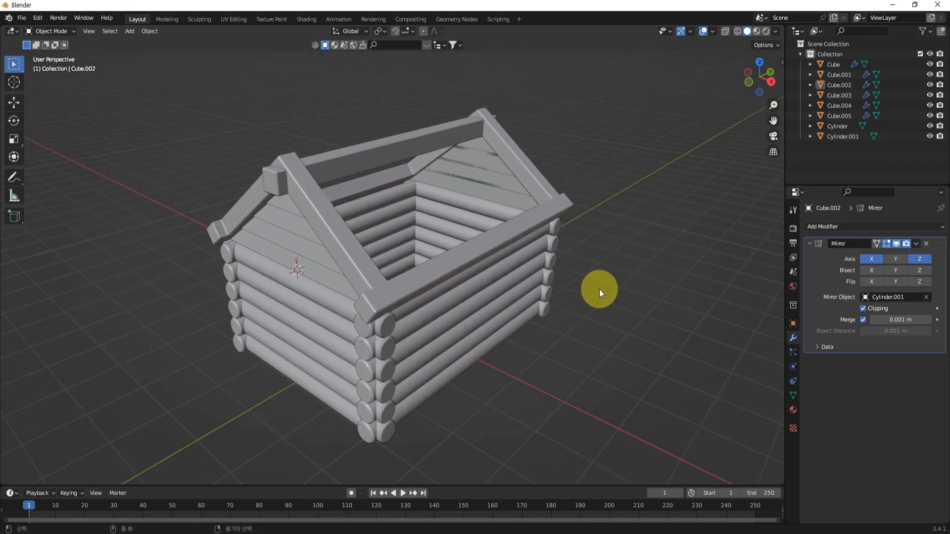
Save the cabin scene to the Desktop as house.blend
{"action": "key", "text": "ctrl+s"}
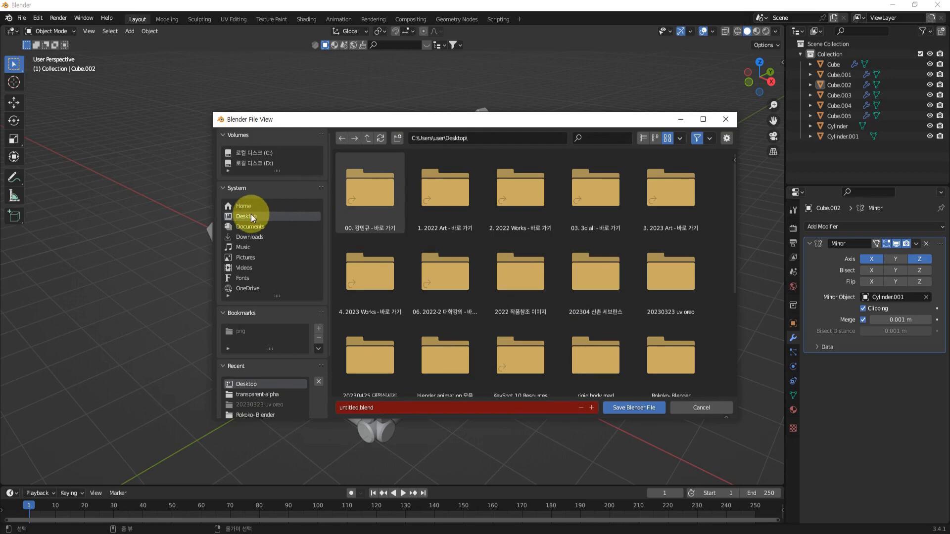
{"action": "left_click", "coordinate": [245, 214]}
{"action": "left_click", "coordinate": [378, 408]}
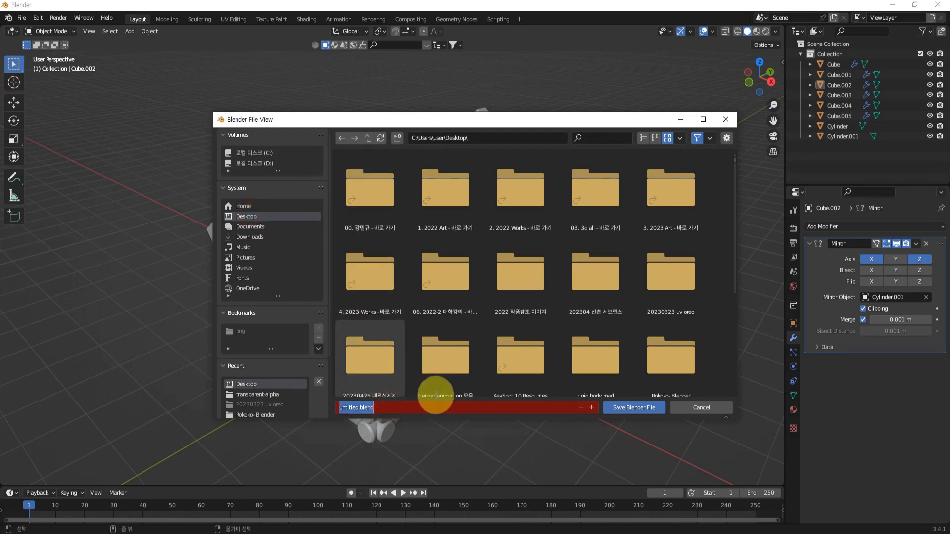
{"action": "type", "text": "hous"}
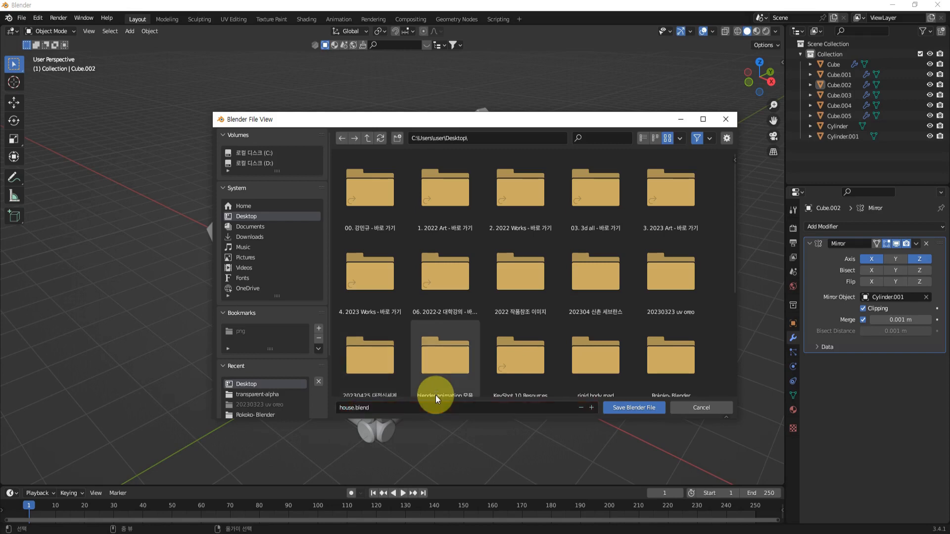
{"action": "key", "text": "Return"}
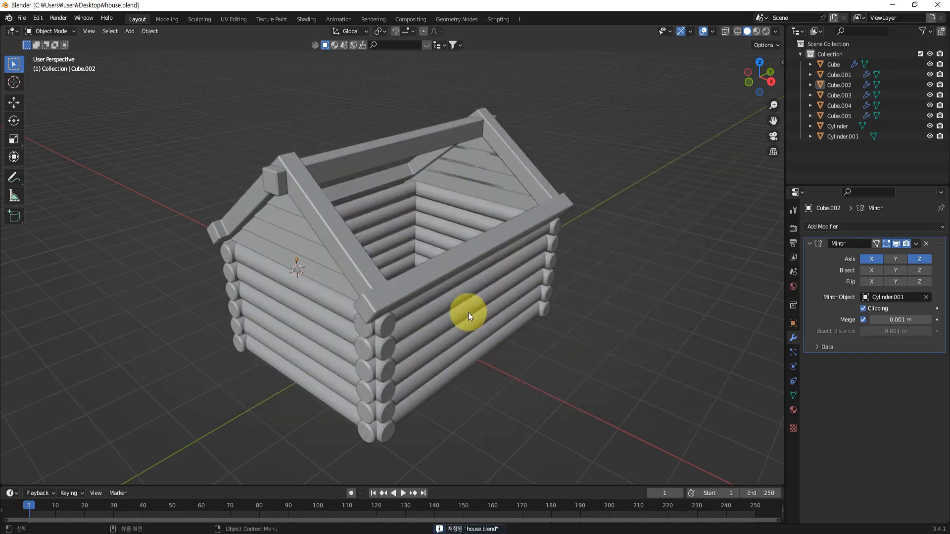
{"action": "middle_click_drag", "start_coordinate": [391, 325], "coordinate": [387, 239]}
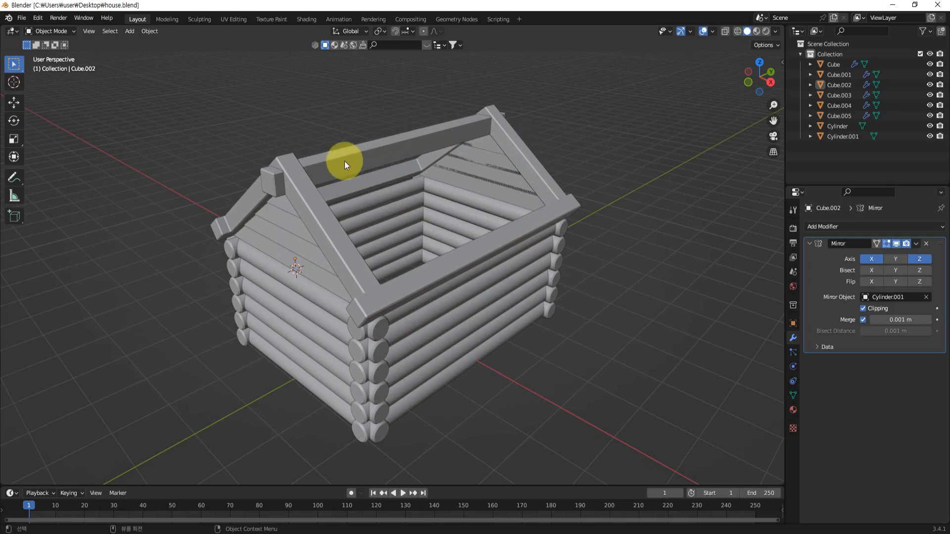
Open the sloped roof frame's mesh for editing in face selection mode
{"action": "left_click", "coordinate": [382, 294]}
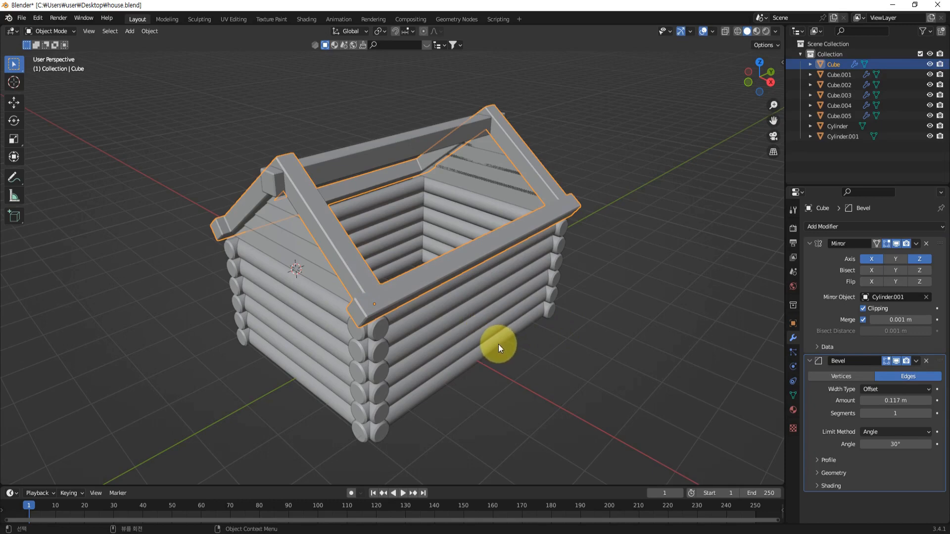
{"action": "middle_click_drag", "start_coordinate": [498, 343], "coordinate": [477, 346]}
{"action": "scroll", "coordinate": [384, 290], "scroll_direction": "up", "scroll_amount": 1}
{"action": "middle_click_drag", "start_coordinate": [358, 303], "coordinate": [411, 325], "text": "shift"}
{"action": "key", "text": "Tab"}
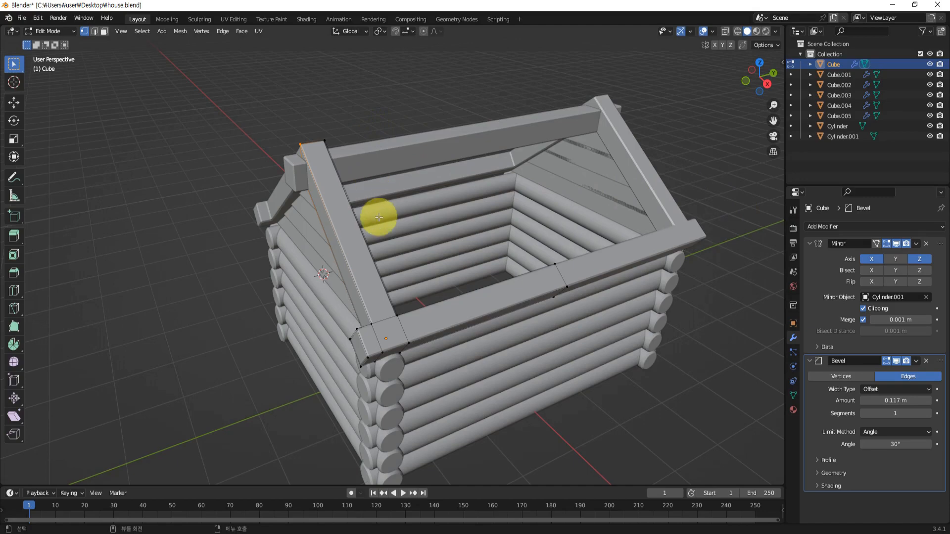
{"action": "key", "text": "3"}
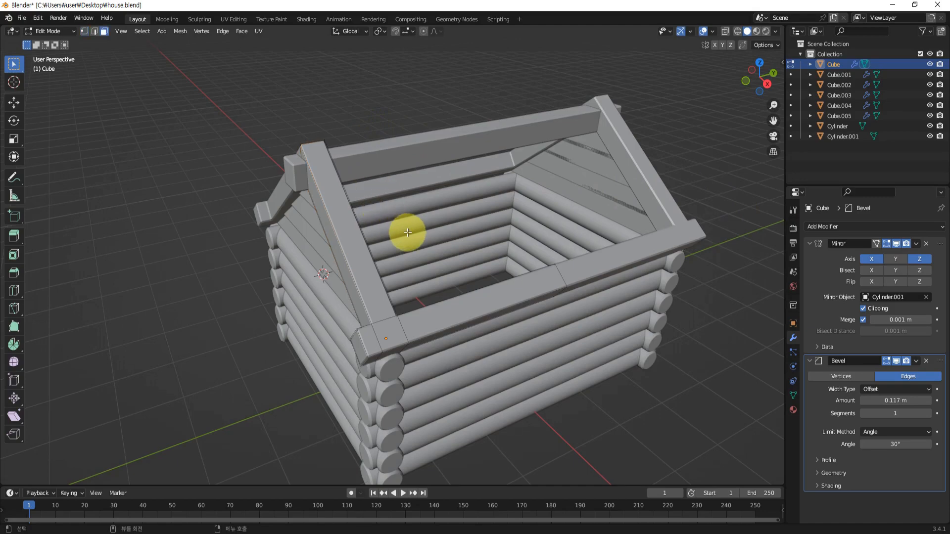
{"action": "mouse_move", "coordinate": [518, 314]}
{"action": "middle_mouse_down"}
{"action": "mouse_move", "coordinate": [547, 301]}
{"action": "mouse_move", "coordinate": [512, 305]}
{"action": "middle_mouse_up"}
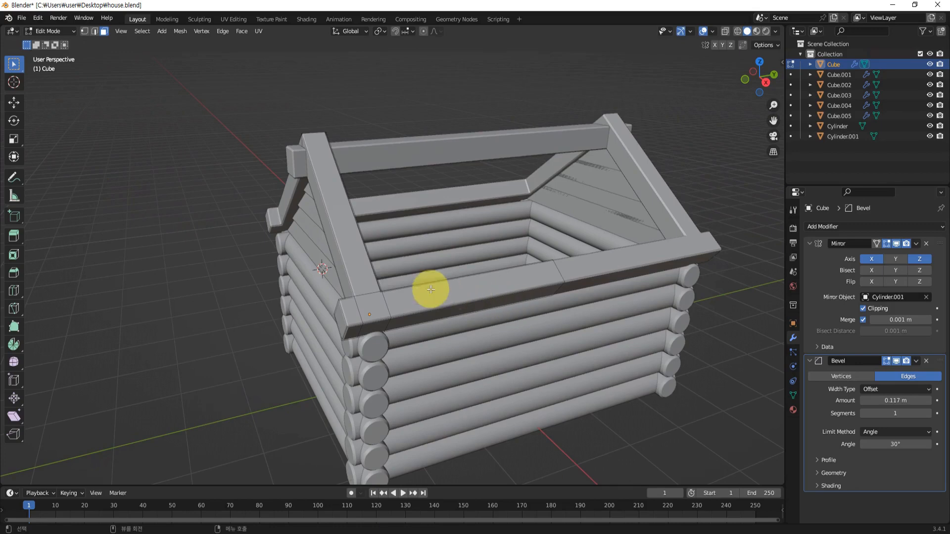
Duplicate the frame's corner face in place where rafter and eave beam meet, and separate it into its own object
{"action": "left_click", "coordinate": [373, 305]}
{"action": "middle_click_drag", "start_coordinate": [394, 310], "coordinate": [403, 314]}
{"action": "scroll", "coordinate": [399, 325], "scroll_direction": "up", "scroll_amount": 1}
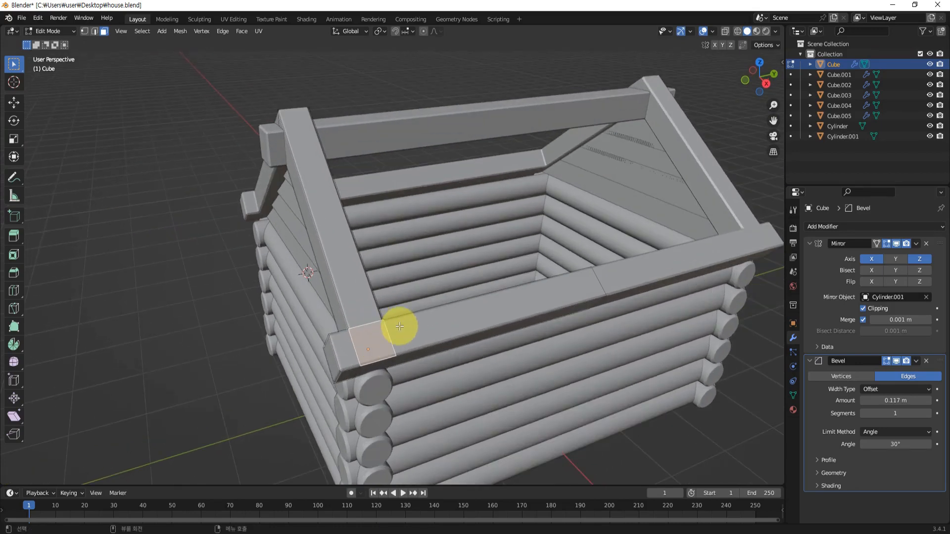
{"action": "key", "text": "shift+d"}
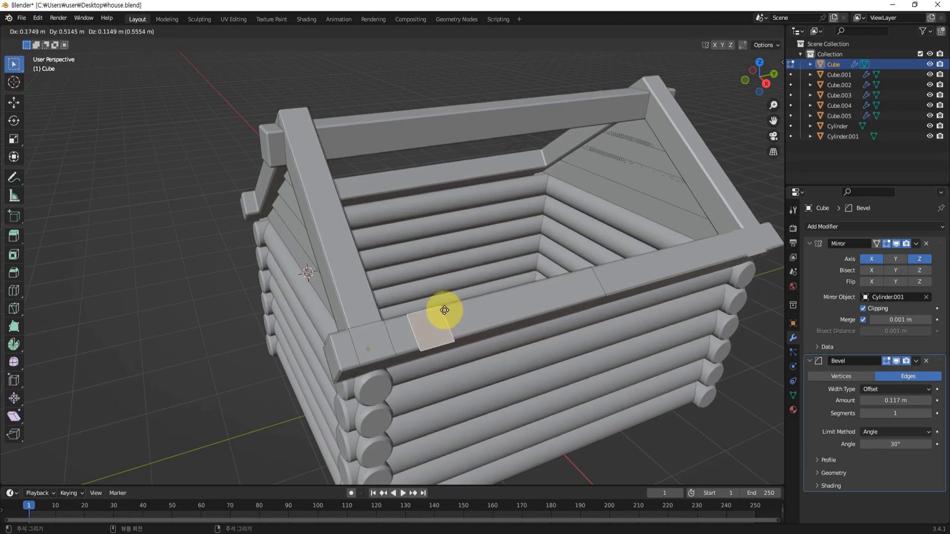
{"action": "right_click", "coordinate": [456, 271]}
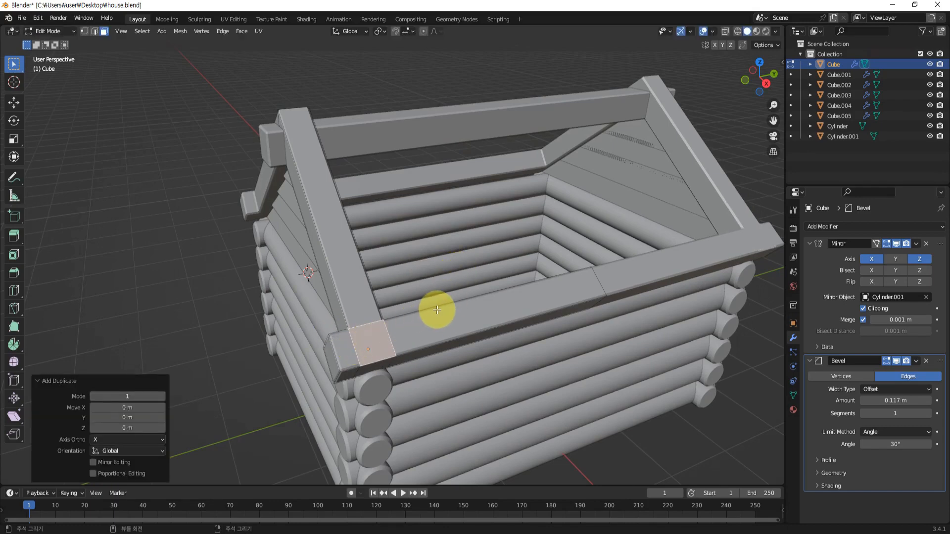
{"action": "key", "text": "p"}
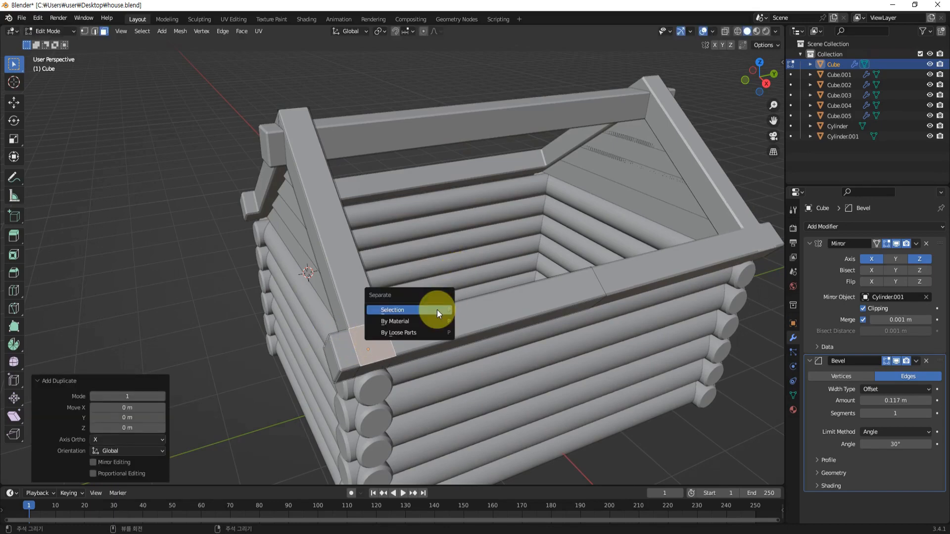
{"action": "left_click", "coordinate": [402, 308]}
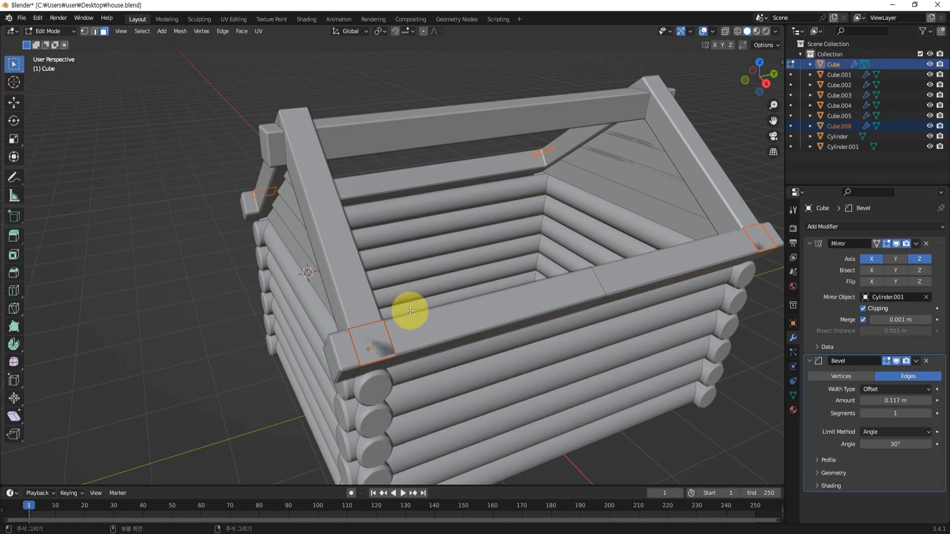
{"action": "key", "text": "Tab"}
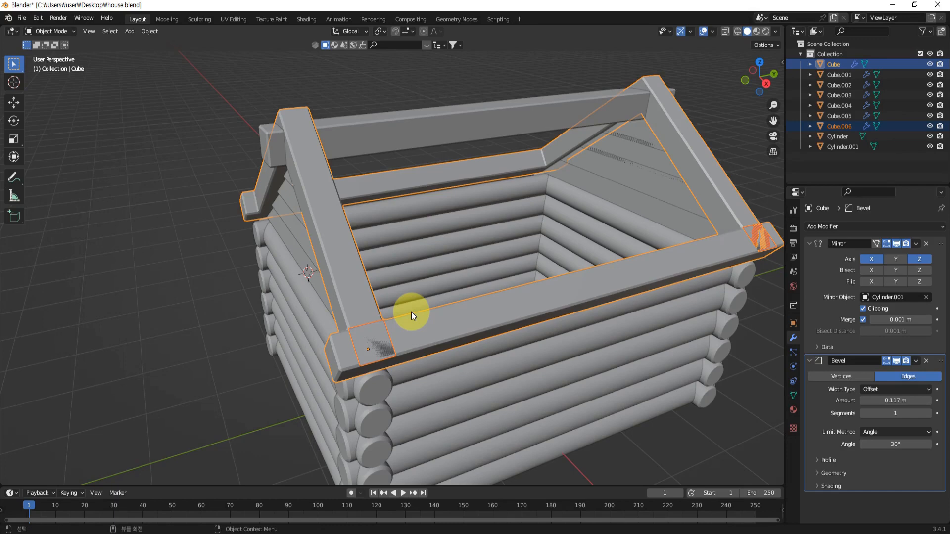
Edit the separated face and move it about 1.264 m along Y on the eave beam
{"action": "left_click", "coordinate": [376, 350]}
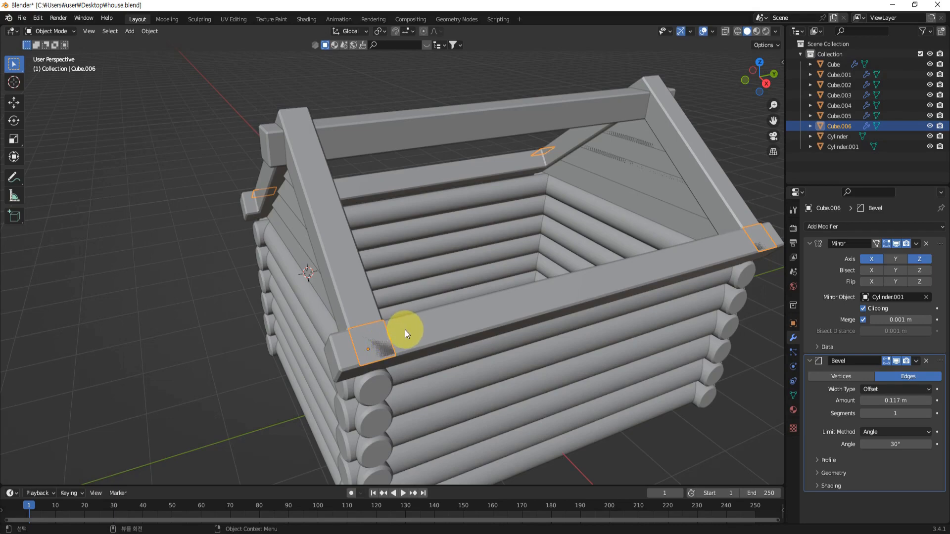
{"action": "key", "text": "Tab"}
{"action": "middle_click_drag", "start_coordinate": [441, 343], "coordinate": [413, 367]}
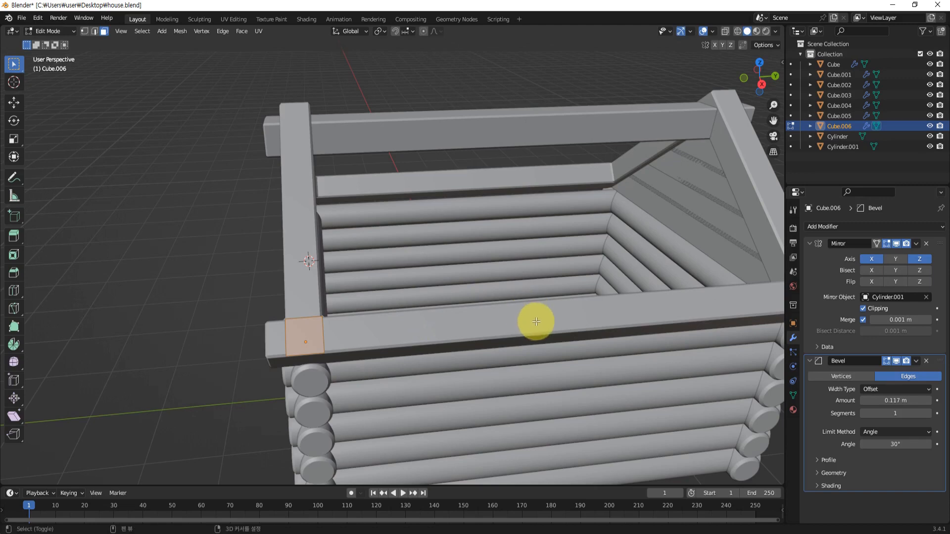
{"action": "middle_click_drag", "start_coordinate": [470, 320], "coordinate": [441, 313]}
{"action": "key", "text": "g"}
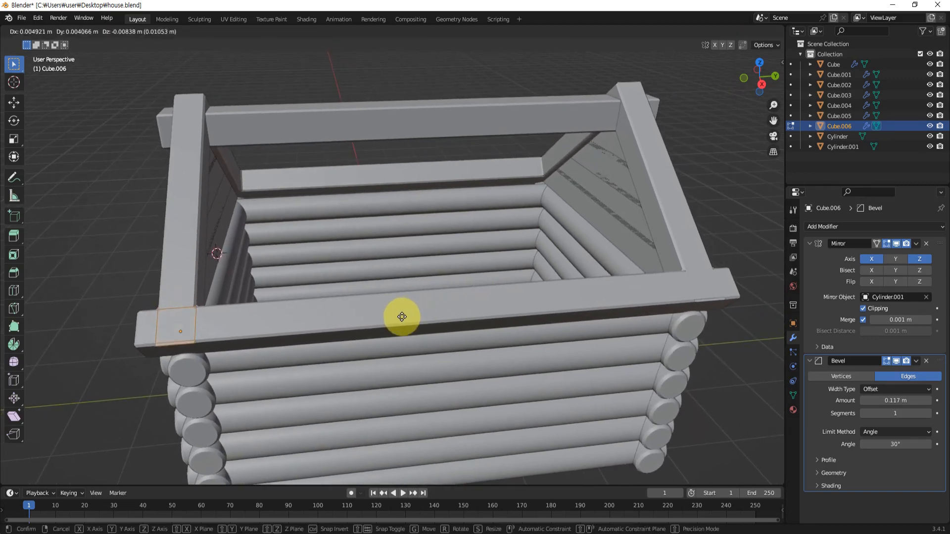
{"action": "key", "text": "x"}
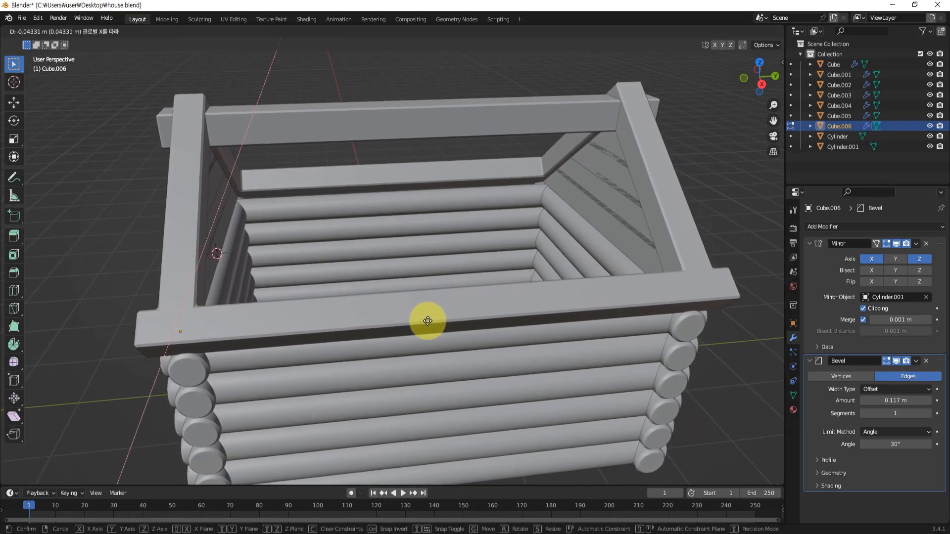
{"action": "key", "text": "y"}
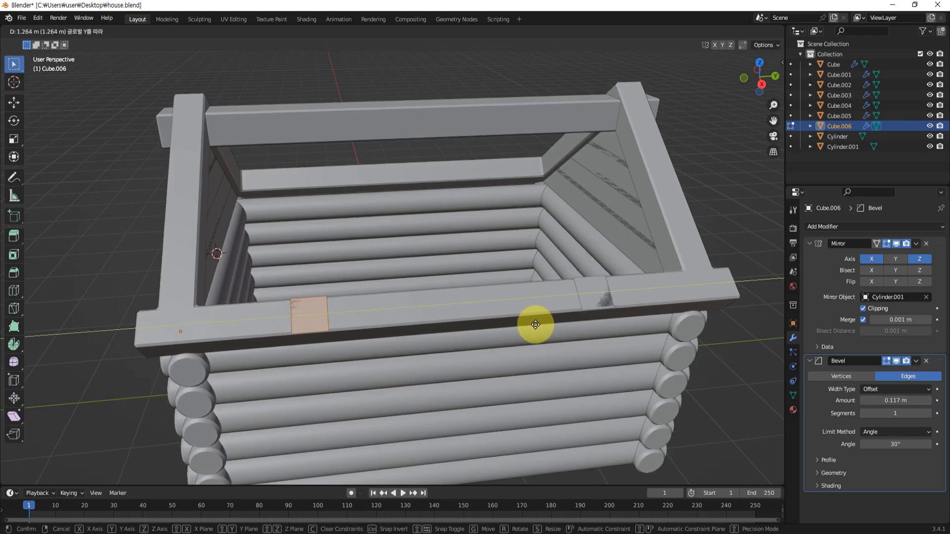
{"action": "left_click", "coordinate": [535, 324]}
{"action": "middle_click_drag", "start_coordinate": [384, 339], "coordinate": [445, 333]}
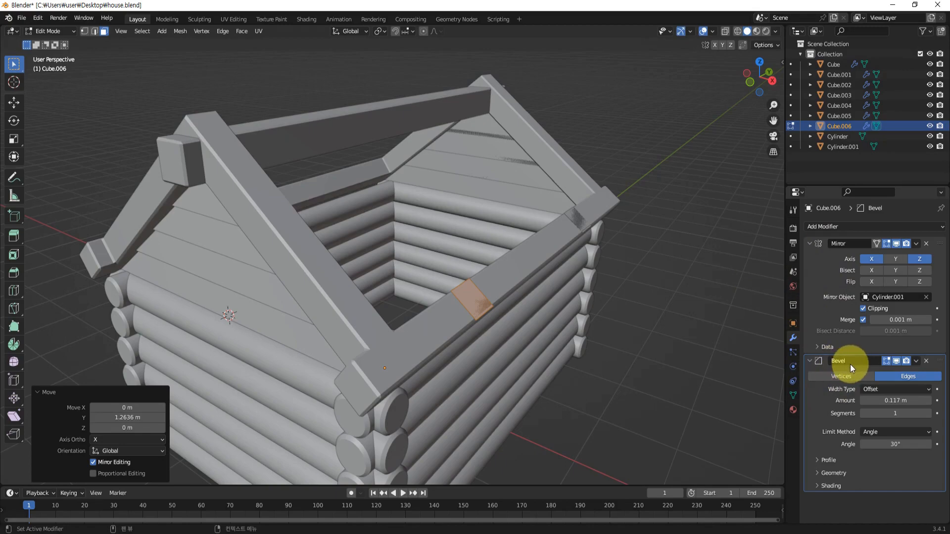
Remove the Bevel modifier from the separated face object, keeping its Mirror modifier
{"action": "left_click", "coordinate": [927, 361]}
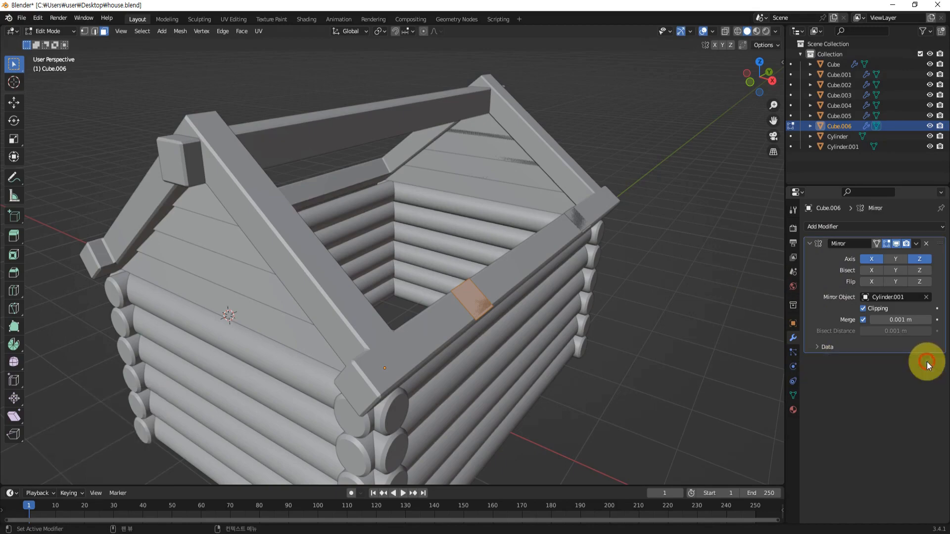
{"action": "middle_click_drag", "start_coordinate": [594, 317], "coordinate": [607, 333]}
{"action": "scroll", "coordinate": [470, 307], "scroll_direction": "up", "scroll_amount": 2}
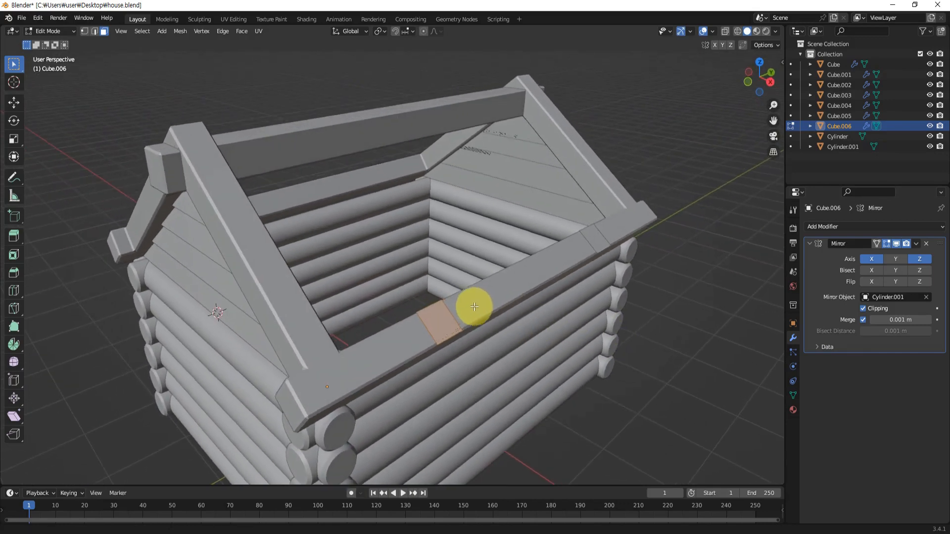
Scale the face up uniformly into a large roof panel, by about 6.394 and then by a further 1.144
{"action": "key", "text": "s"}
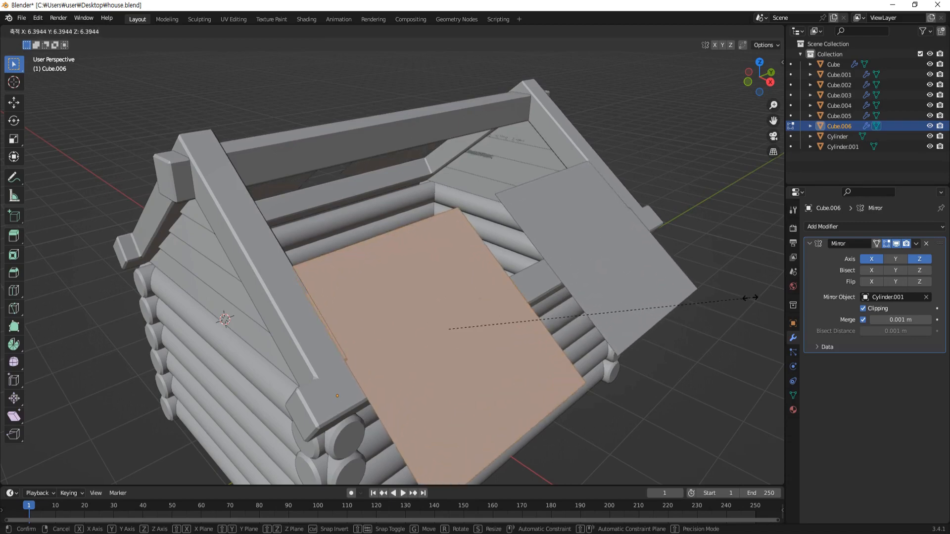
{"action": "left_click", "coordinate": [719, 307]}
{"action": "key", "text": "KP_1"}
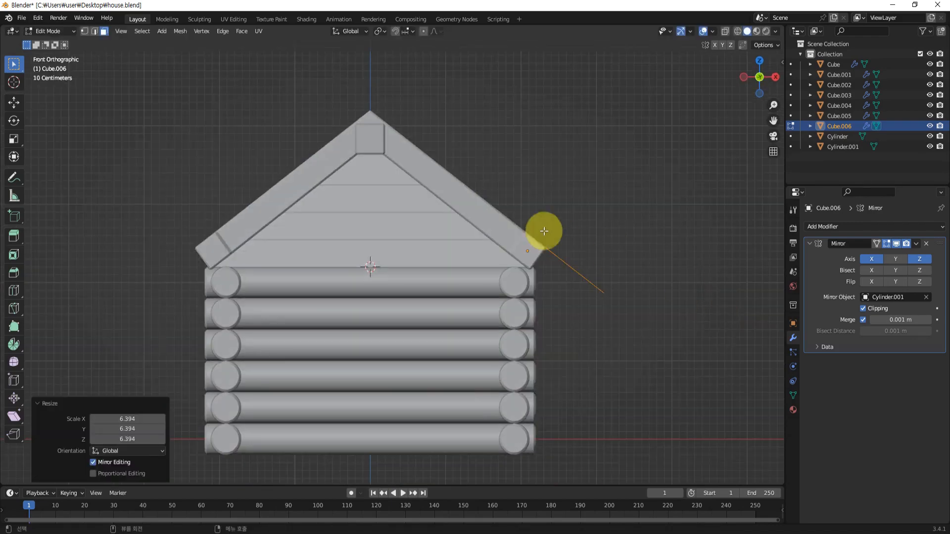
{"action": "scroll", "coordinate": [543, 229], "scroll_direction": "up", "scroll_amount": 3}
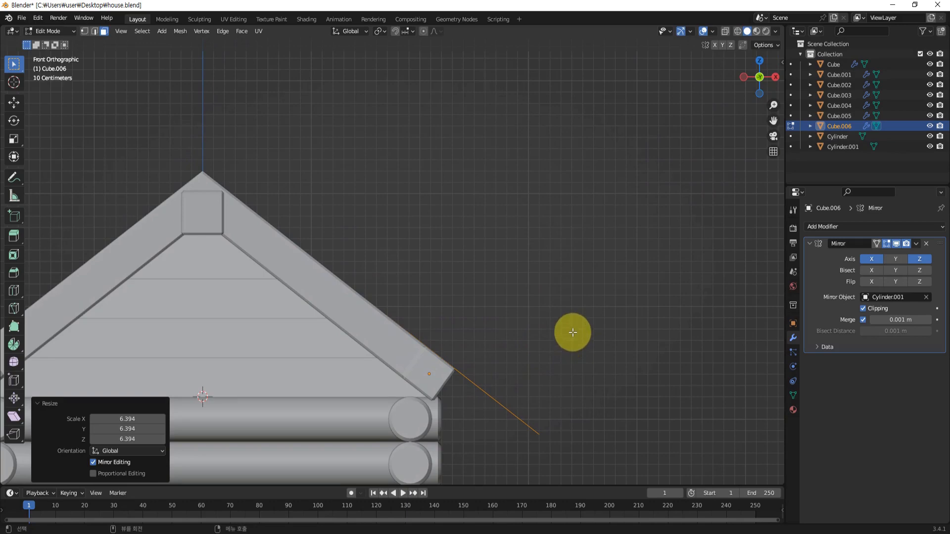
{"action": "middle_click_drag", "start_coordinate": [572, 332], "coordinate": [488, 346]}
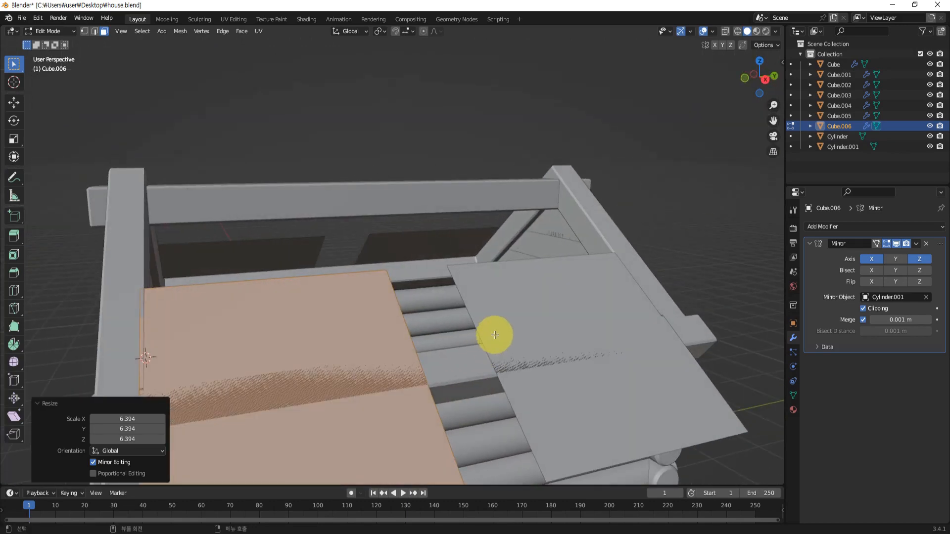
{"action": "key", "text": "s"}
{"action": "left_click", "coordinate": [528, 330]}
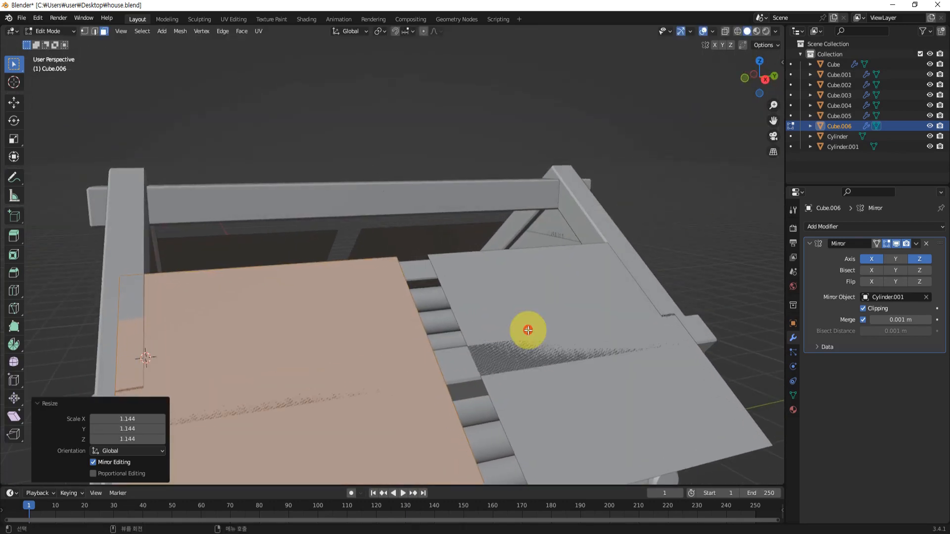
Stretch the roof panel along Y only, by a factor of about 1.086
{"action": "scroll", "coordinate": [484, 333], "scroll_direction": "down", "scroll_amount": 2}
{"action": "middle_click_drag", "start_coordinate": [483, 333], "coordinate": [522, 324], "text": "shift"}
{"action": "key", "text": "s"}
{"action": "key", "text": "x"}
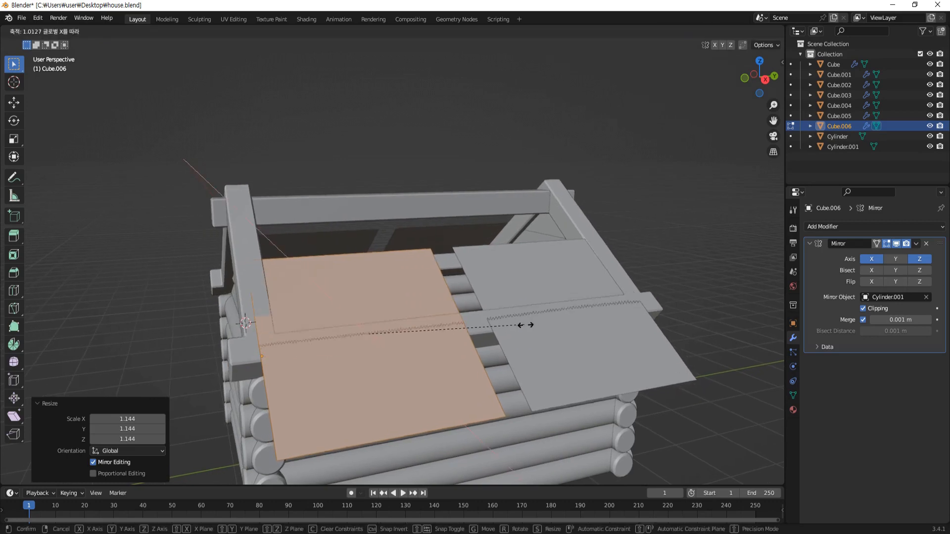
{"action": "key", "text": "y"}
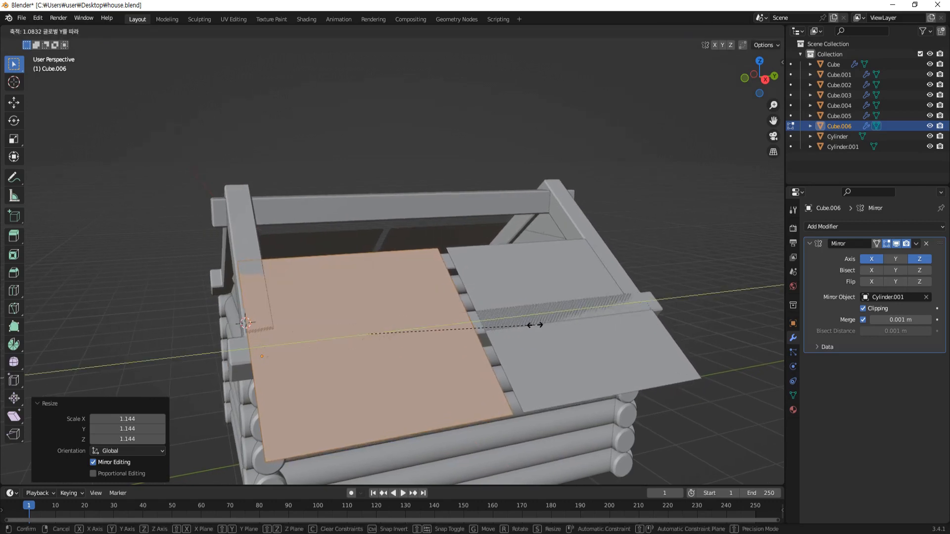
{"action": "left_click", "coordinate": [535, 325]}
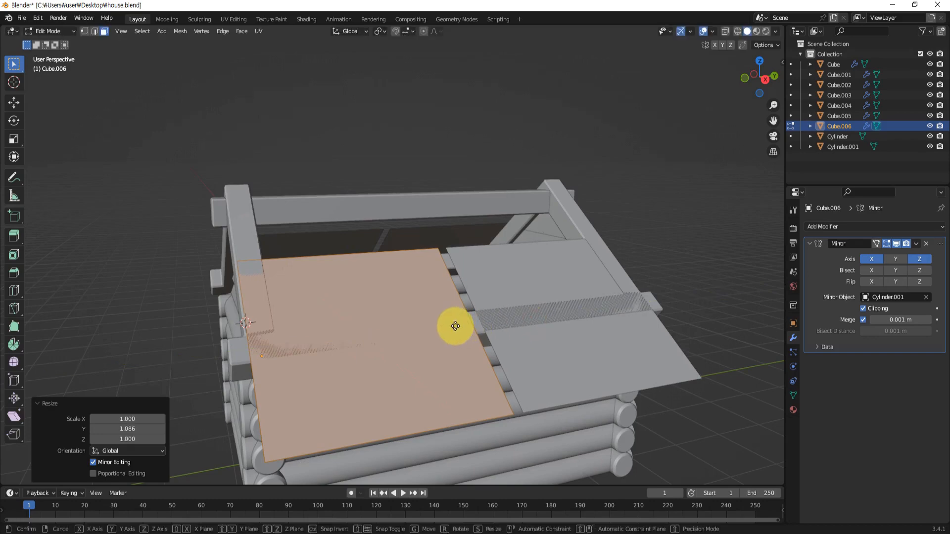
Move the roof panel about 0.174 m along Y so it meets its mirrored half at the middle
{"action": "key", "text": "g"}
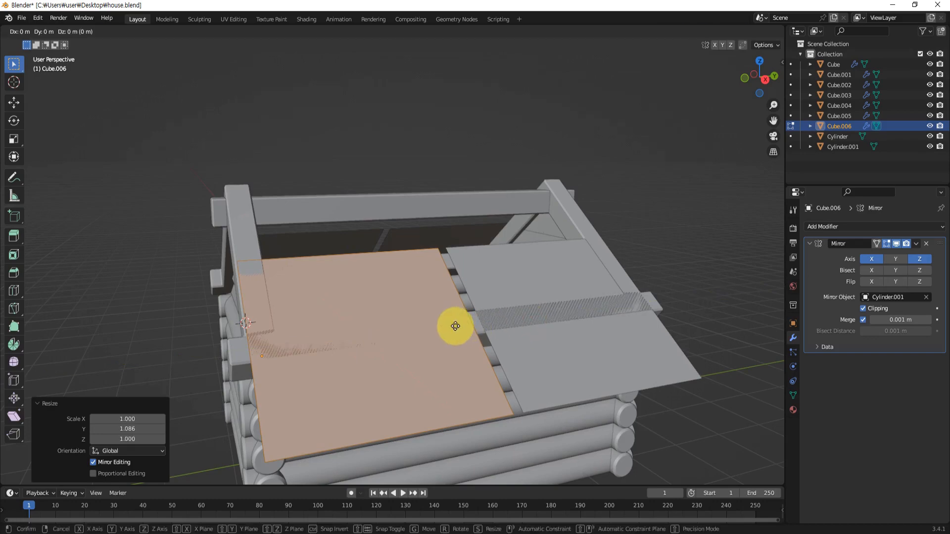
{"action": "key", "text": "y"}
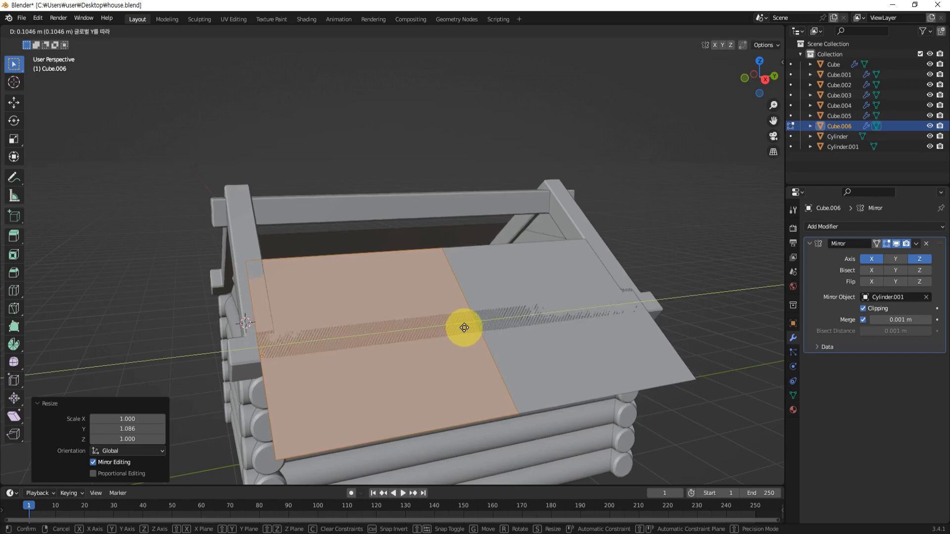
{"action": "left_click", "coordinate": [467, 325]}
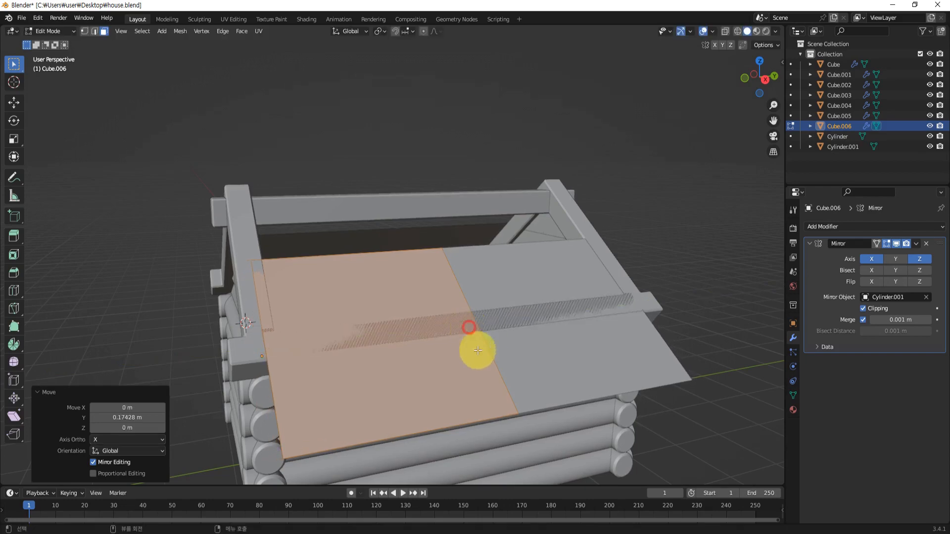
Using a front wireframe view, move the panel about -1.067 m in X and 0.734 m in Z into the rafter slope, then restore solid shading
{"action": "middle_click_drag", "start_coordinate": [477, 350], "coordinate": [604, 367]}
{"action": "key", "text": "KP_1"}
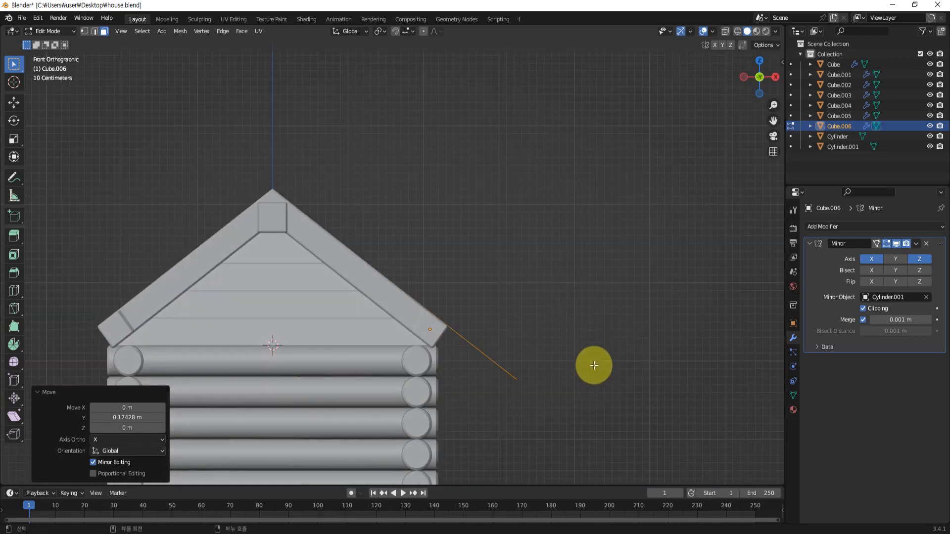
{"action": "left_click", "coordinate": [737, 32]}
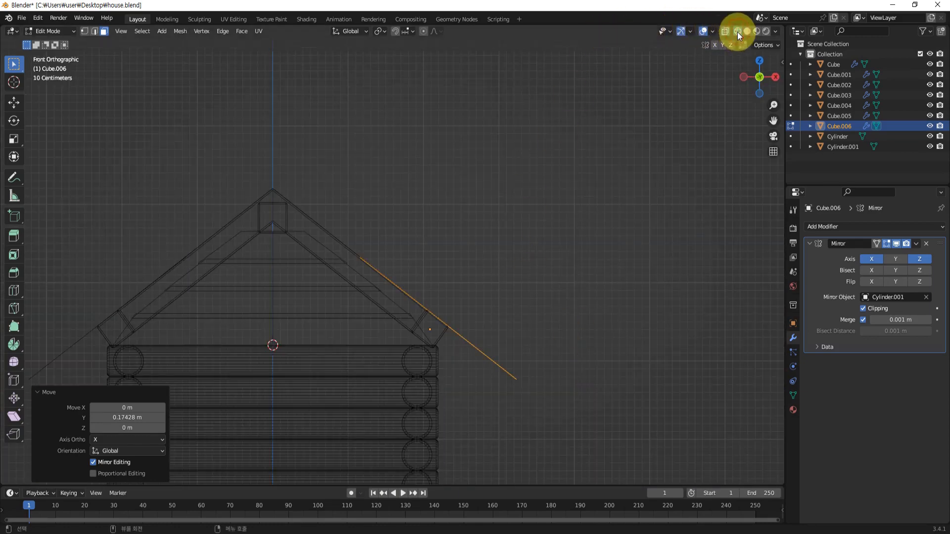
{"action": "scroll", "coordinate": [421, 224], "scroll_direction": "up", "scroll_amount": 2}
{"action": "key", "text": "g"}
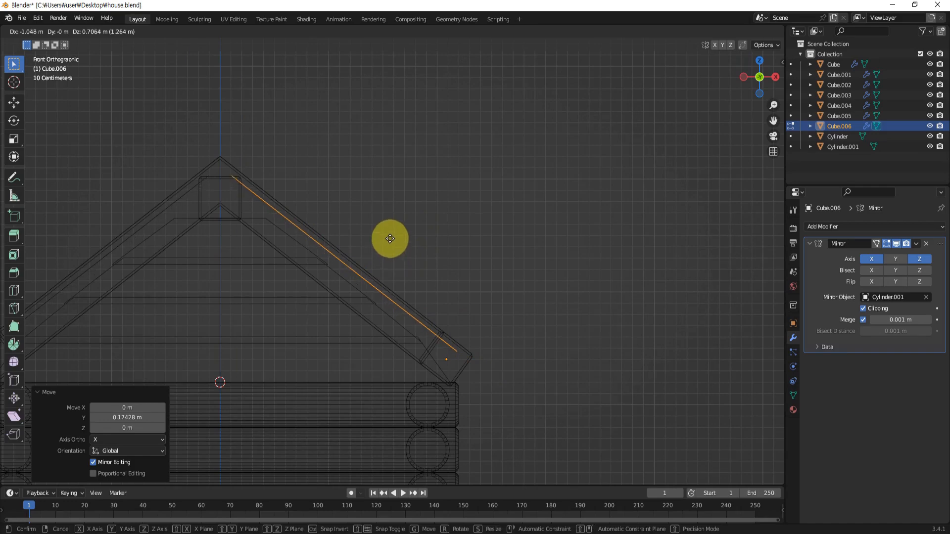
{"action": "left_click", "coordinate": [388, 236]}
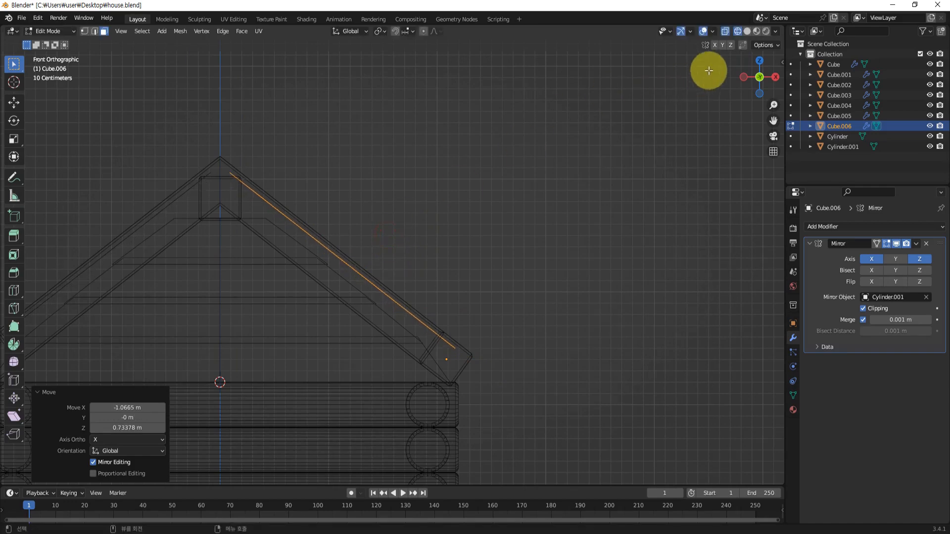
{"action": "left_click", "coordinate": [747, 32]}
Lower the roof panel about 0.054 m along Z so it sits inside the roof frame, and return to Object Mode
{"action": "mouse_move", "coordinate": [569, 188]}
{"action": "middle_mouse_down"}
{"action": "mouse_move", "coordinate": [462, 243]}
{"action": "mouse_move", "coordinate": [513, 257]}
{"action": "middle_mouse_up"}
{"action": "mouse_move", "coordinate": [182, 268]}
{"action": "middle_mouse_down"}
{"action": "mouse_move", "coordinate": [203, 282]}
{"action": "mouse_move", "coordinate": [214, 259]}
{"action": "mouse_move", "coordinate": [198, 263]}
{"action": "middle_mouse_up"}
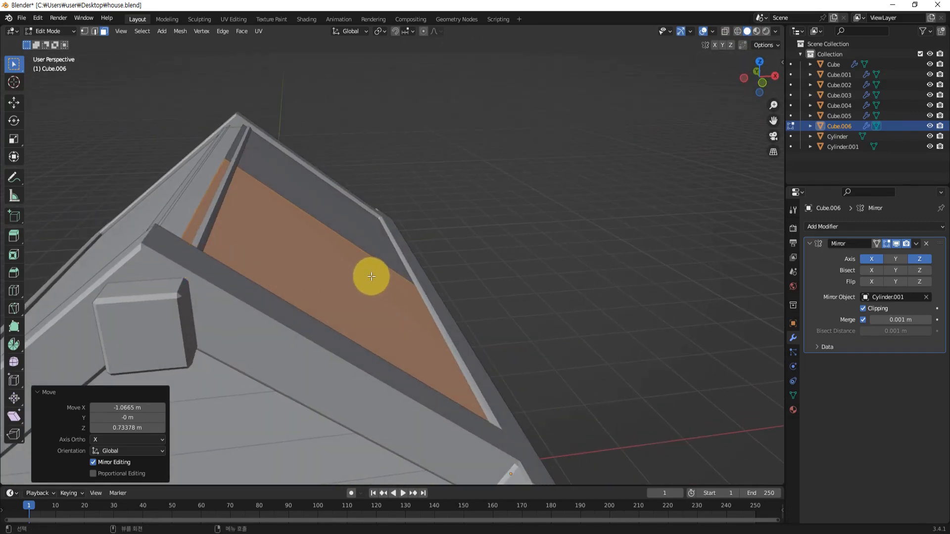
{"action": "key", "text": "g"}
{"action": "key", "text": "z"}
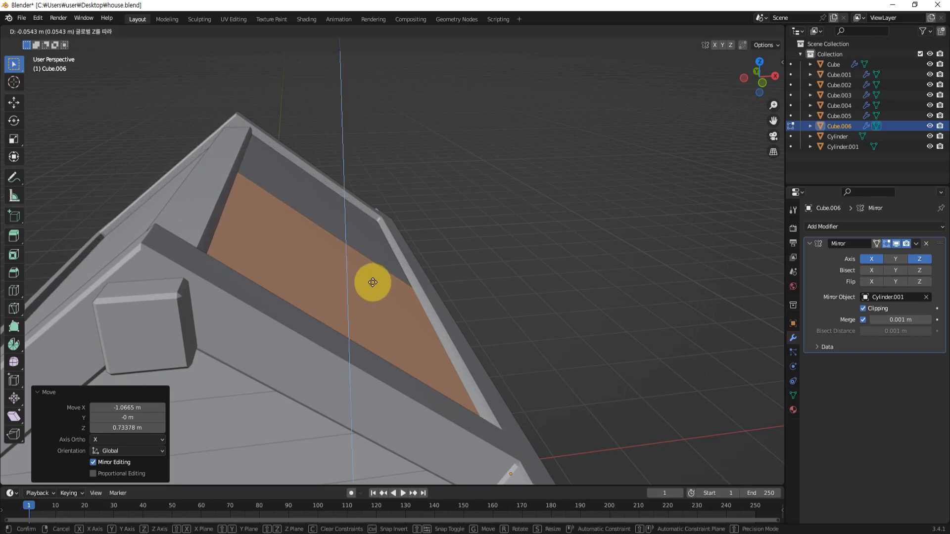
{"action": "left_click", "coordinate": [373, 282]}
{"action": "middle_click_drag", "start_coordinate": [467, 239], "coordinate": [369, 283]}
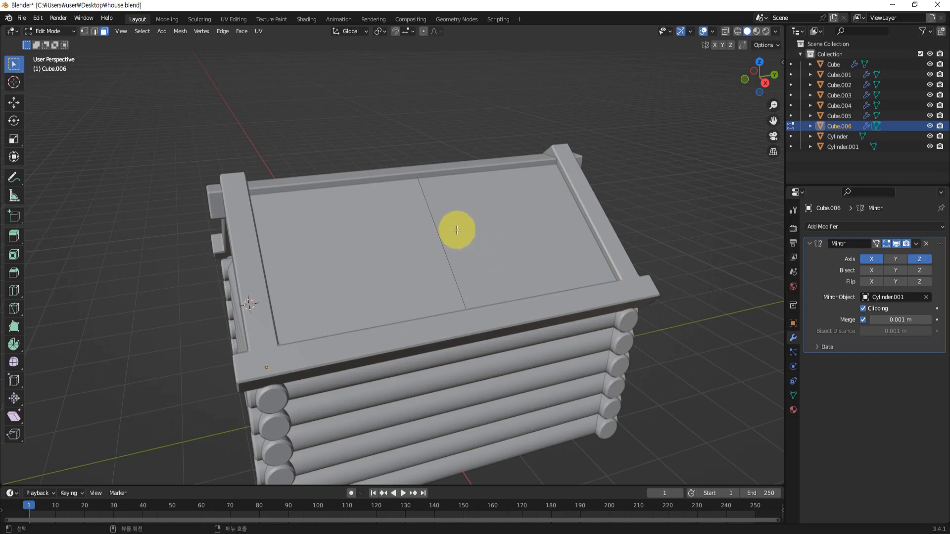
{"action": "middle_click_drag", "start_coordinate": [415, 311], "coordinate": [490, 305]}
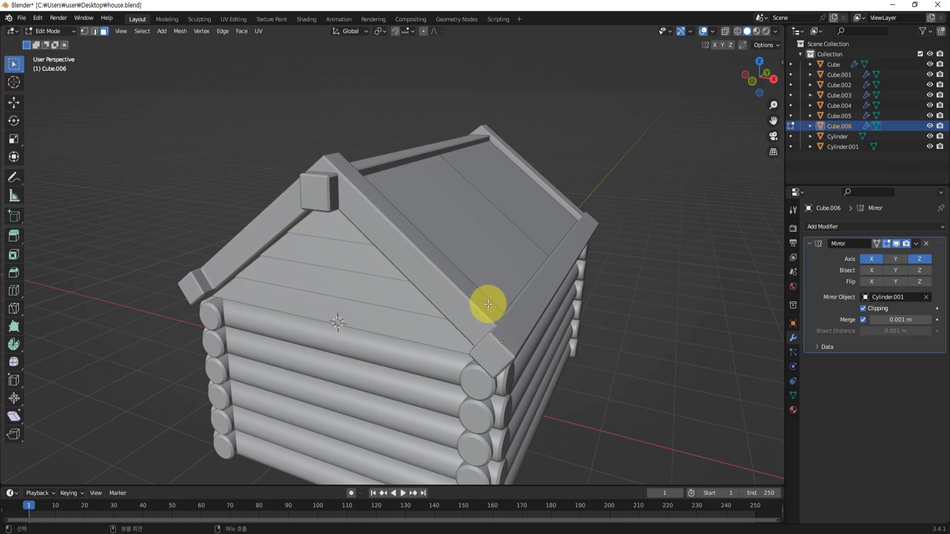
{"action": "key", "text": "Tab"}
Add a 2 m cube mesh at the 3D cursor on the cabin's front gable
{"action": "middle_click_drag", "start_coordinate": [485, 253], "coordinate": [559, 312]}
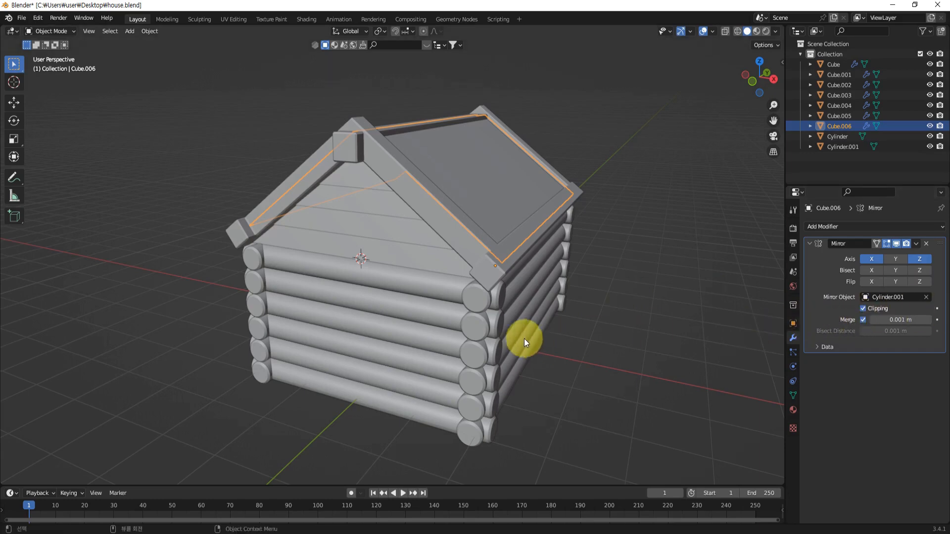
{"action": "middle_click_drag", "start_coordinate": [524, 339], "coordinate": [552, 390]}
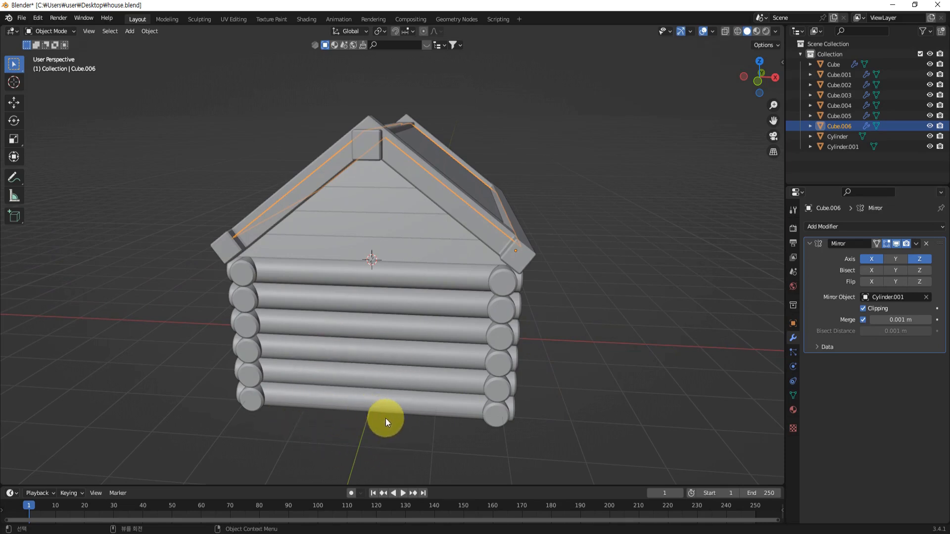
{"action": "middle_click_drag", "start_coordinate": [385, 397], "coordinate": [364, 401]}
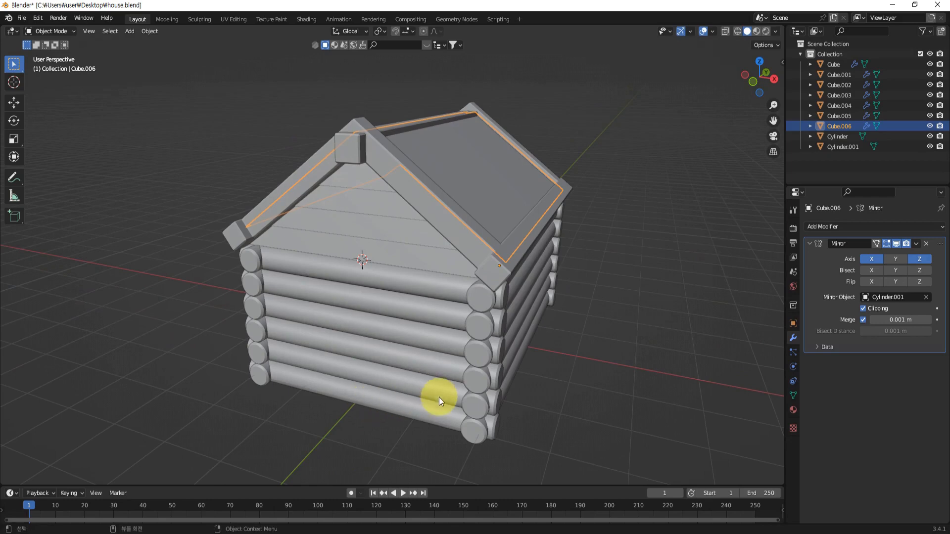
{"action": "key", "text": "shift+a"}
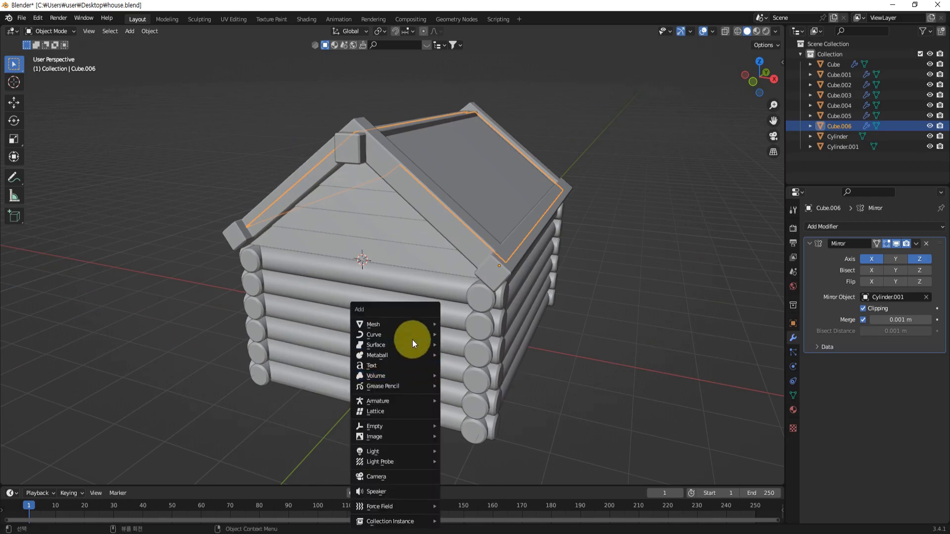
{"action": "mouse_move", "coordinate": [404, 324]}
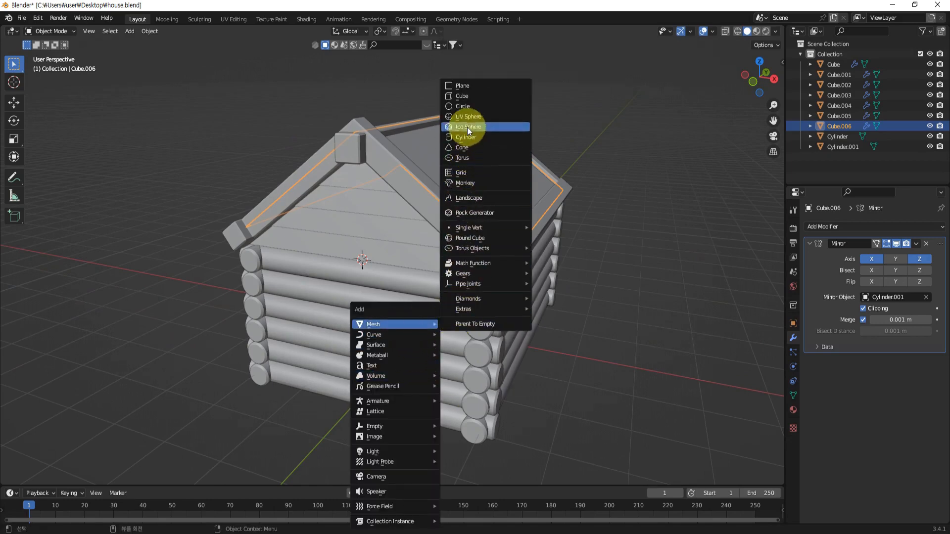
{"action": "left_click", "coordinate": [464, 95]}
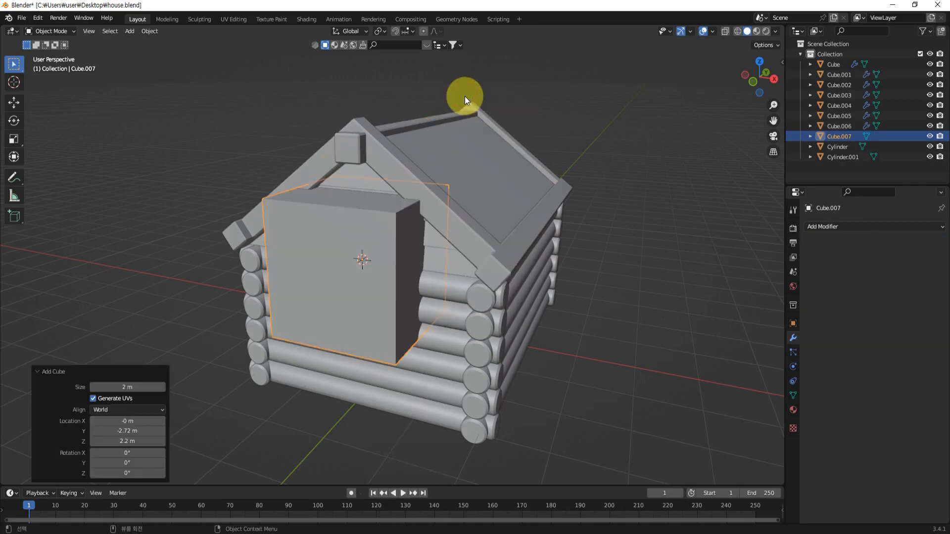
Lower the cube about 1.167 m along Z and a further 0.224 m to the base of the front log wall
{"action": "middle_click_drag", "start_coordinate": [612, 334], "coordinate": [580, 316]}
{"action": "key", "text": "g"}
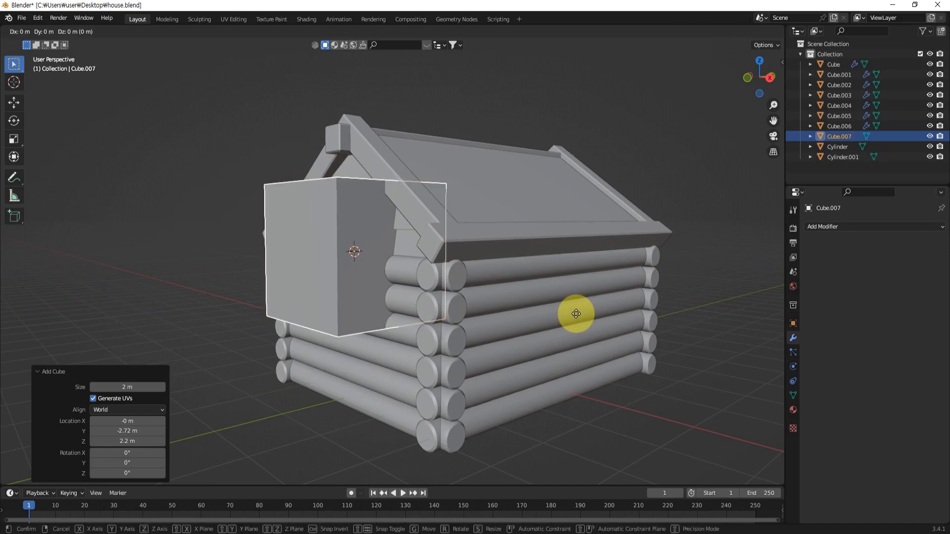
{"action": "key", "text": "z"}
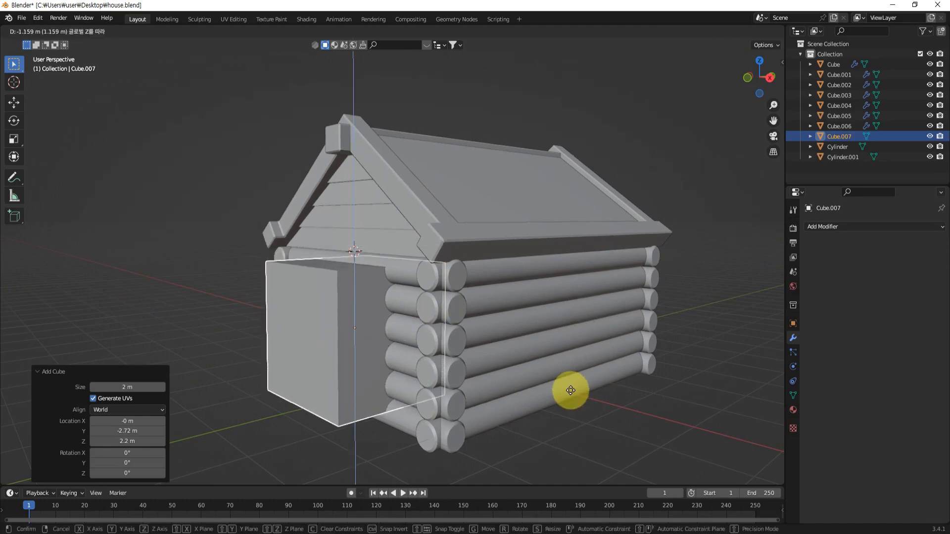
{"action": "left_click", "coordinate": [573, 386]}
{"action": "key", "text": "KP_1"}
{"action": "scroll", "coordinate": [353, 409], "scroll_direction": "up", "scroll_amount": 3}
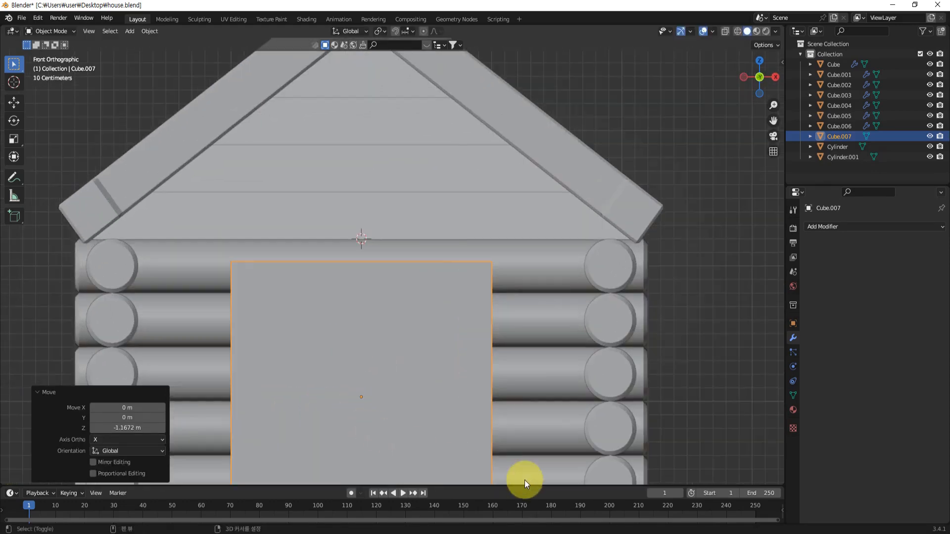
{"action": "middle_click_drag", "start_coordinate": [542, 455], "coordinate": [554, 271], "text": "shift"}
{"action": "key", "text": "g"}
{"action": "key", "text": "z"}
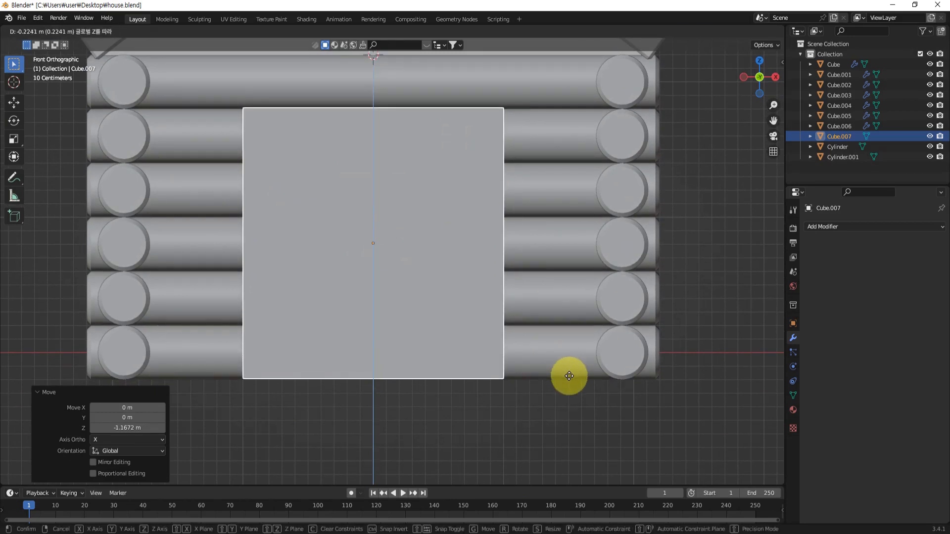
{"action": "left_click", "coordinate": [569, 376]}
Move the cube about -0.930 m along Y out from the front wall and scale it uniformly by about 0.784
{"action": "middle_click_drag", "start_coordinate": [569, 376], "coordinate": [500, 343]}
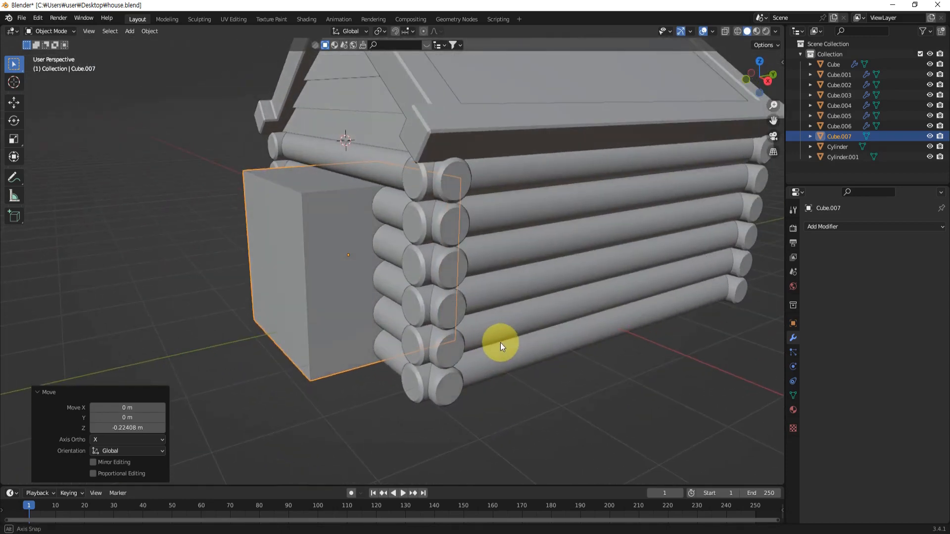
{"action": "key", "text": "g"}
{"action": "key", "text": "y"}
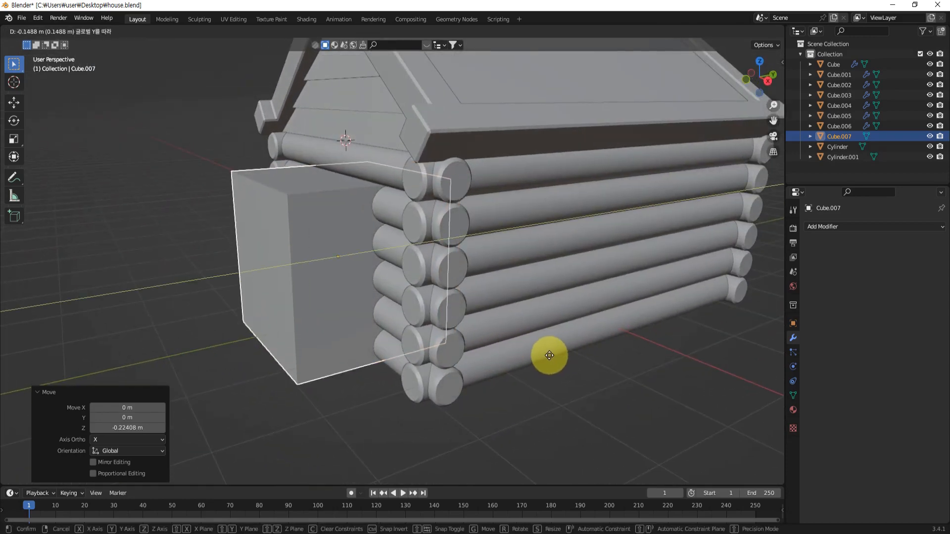
{"action": "left_click", "coordinate": [492, 363]}
{"action": "mouse_move", "coordinate": [417, 380]}
{"action": "middle_mouse_down"}
{"action": "mouse_move", "coordinate": [309, 360]}
{"action": "mouse_move", "coordinate": [400, 374]}
{"action": "middle_mouse_up"}
{"action": "key", "text": "s"}
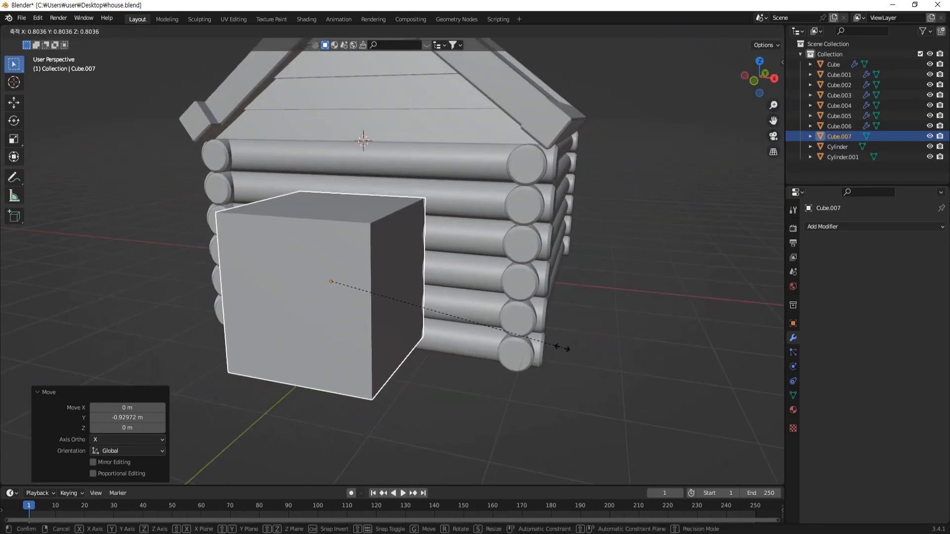
{"action": "left_click", "coordinate": [556, 346]}
In front view, lower the cube about 0.216 m along Z to align its underside with the lowest log
{"action": "key", "text": "KP_1"}
{"action": "scroll", "coordinate": [524, 339], "scroll_direction": "up", "scroll_amount": 3}
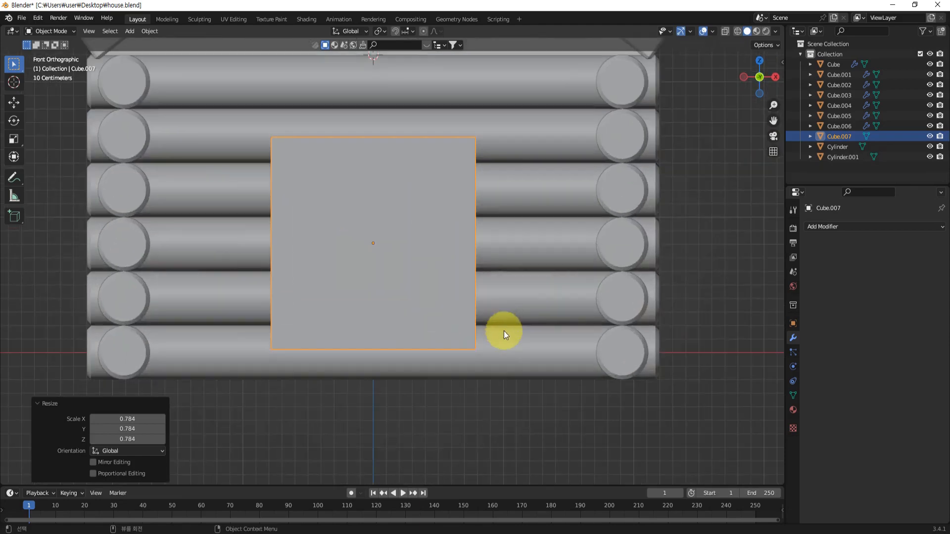
{"action": "key", "text": "g"}
{"action": "key", "text": "z"}
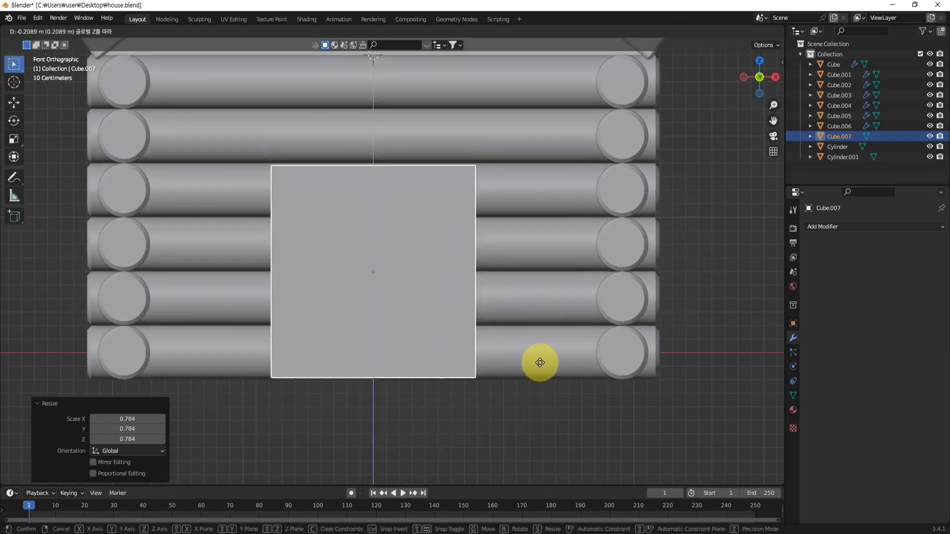
{"action": "left_click", "coordinate": [539, 363]}
Move the cube about 0.129 m along Y back towards the front log wall
{"action": "scroll", "coordinate": [541, 311], "scroll_direction": "down", "scroll_amount": 3}
{"action": "middle_click_drag", "start_coordinate": [541, 312], "coordinate": [479, 350]}
{"action": "key", "text": "g"}
{"action": "key", "text": "y"}
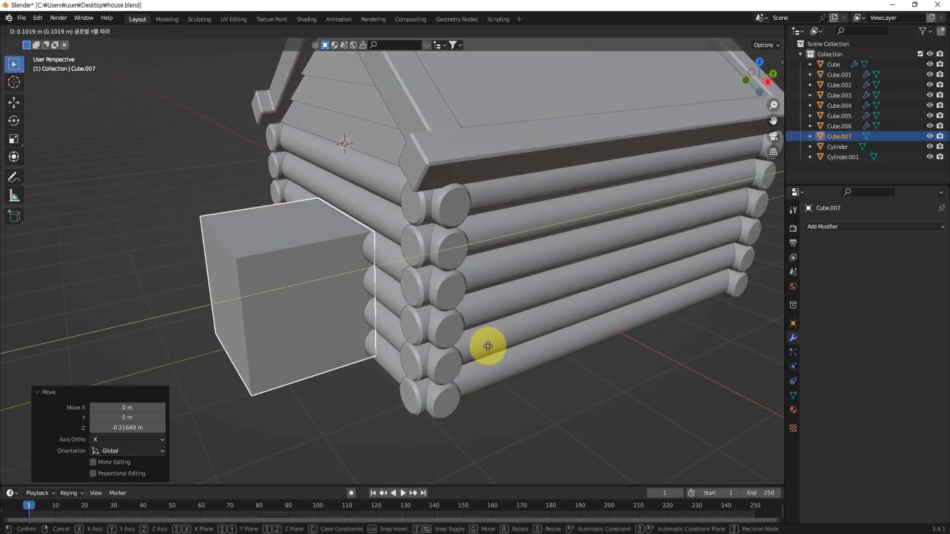
{"action": "left_click", "coordinate": [483, 355]}
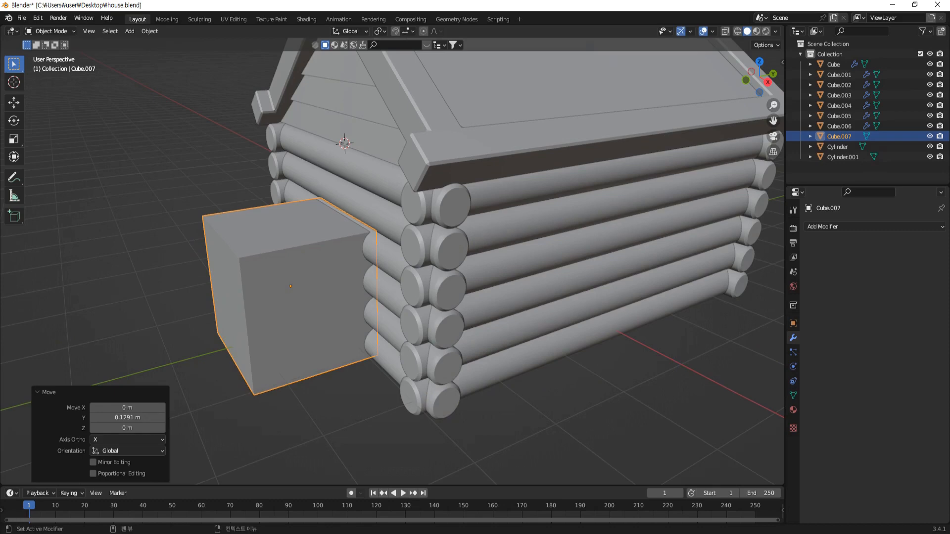
{"action": "middle_click_drag", "start_coordinate": [395, 302], "coordinate": [449, 405]}
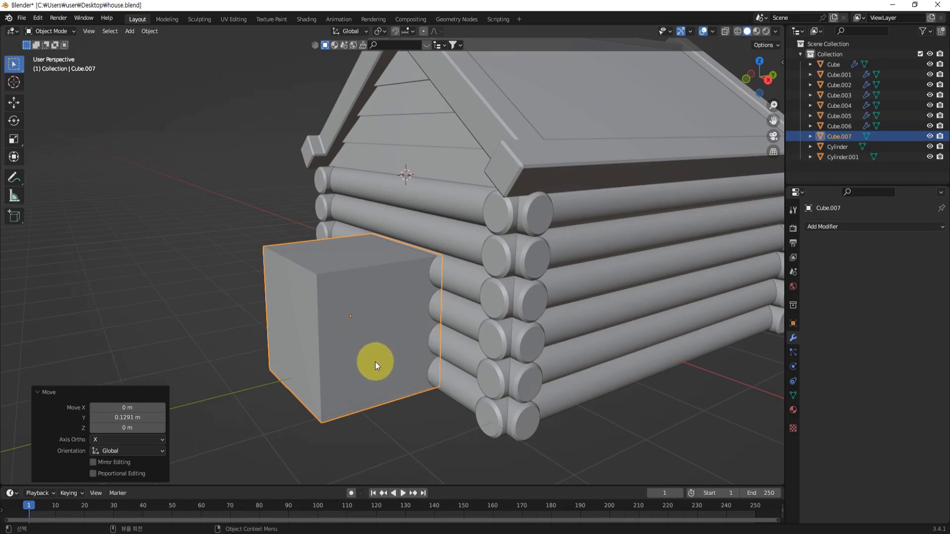
{"action": "middle_click_drag", "start_coordinate": [400, 317], "coordinate": [424, 329]}
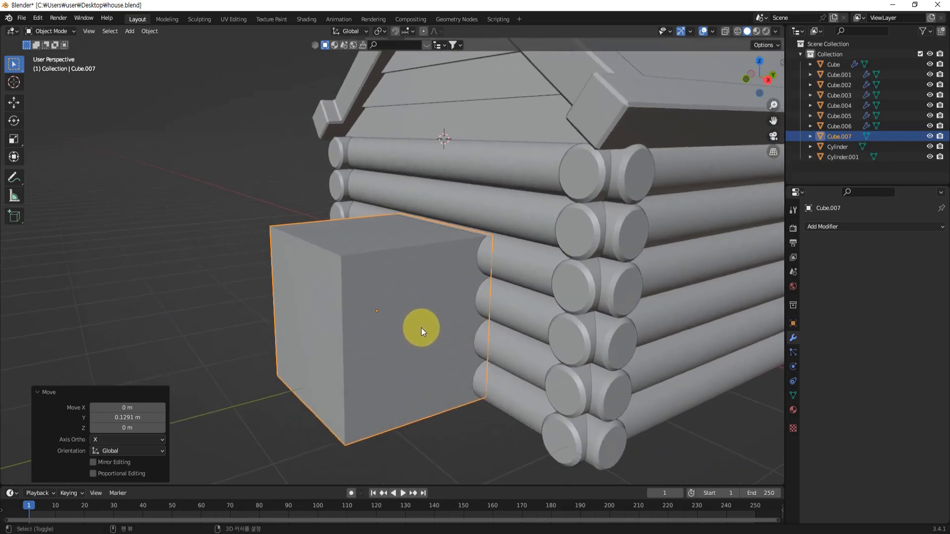
With X-ray on, raise the cube's top edge nearest the wall about 0.607 m along Z to slope the porch top
{"action": "key", "text": "Tab"}
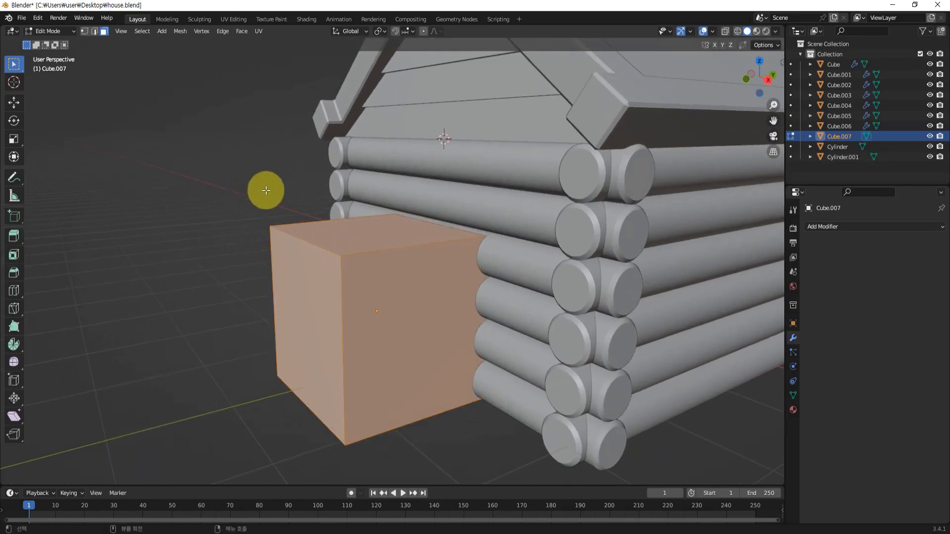
{"action": "middle_click_drag", "start_coordinate": [265, 191], "coordinate": [271, 196]}
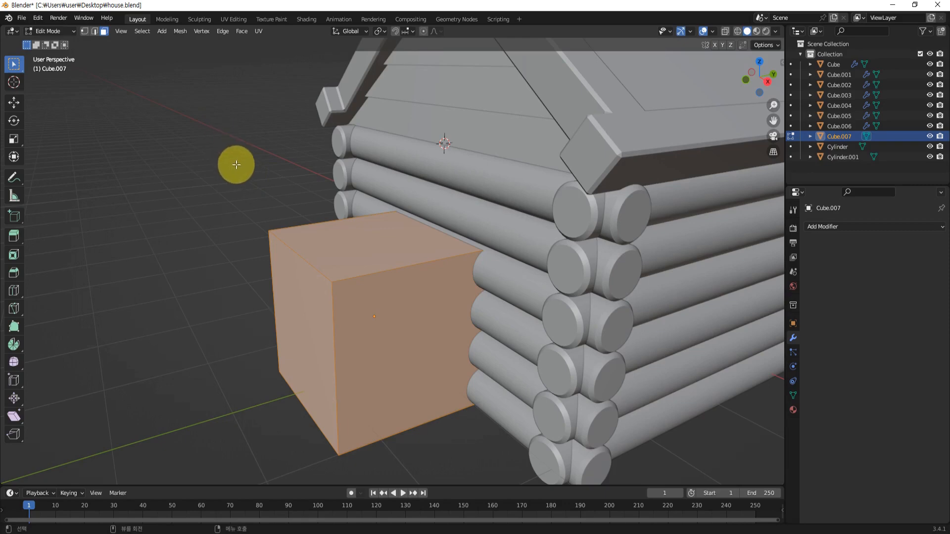
{"action": "key", "text": "2"}
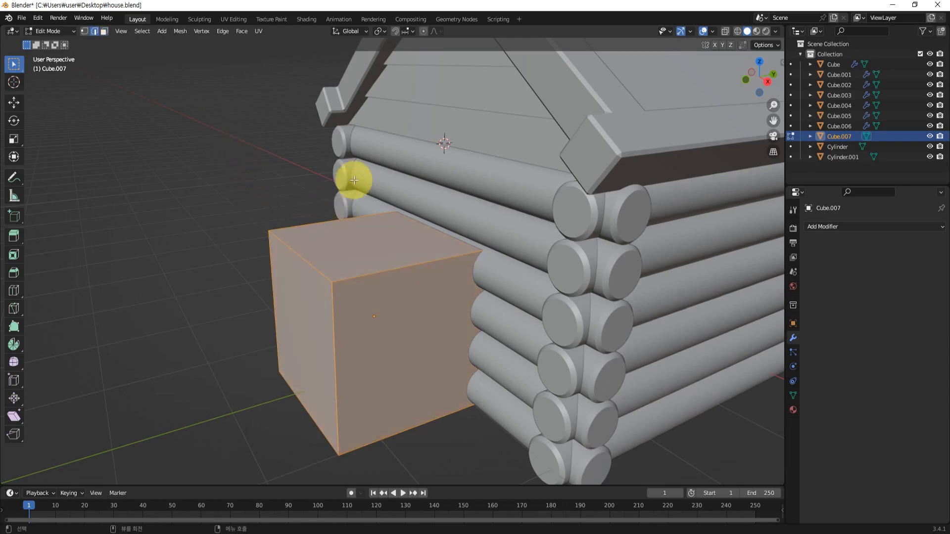
{"action": "left_click", "coordinate": [723, 32]}
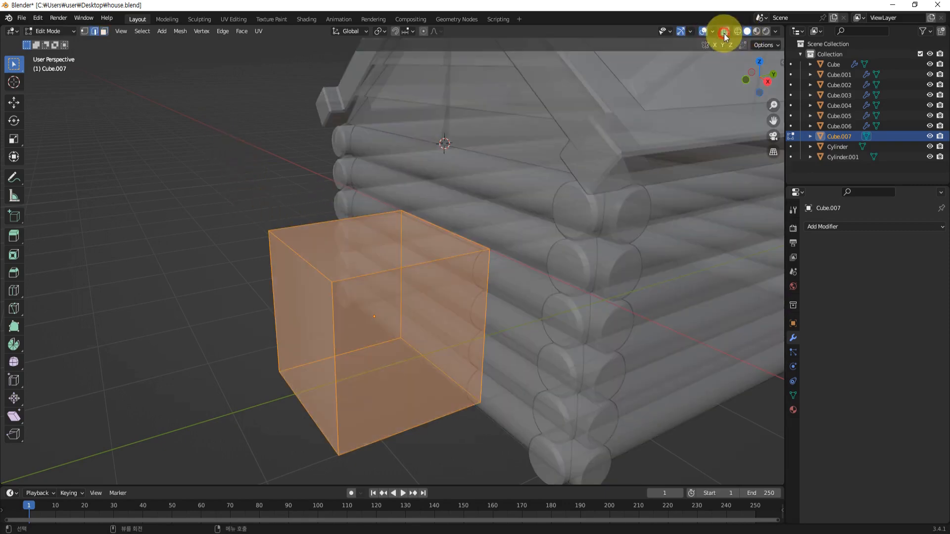
{"action": "left_click", "coordinate": [450, 232]}
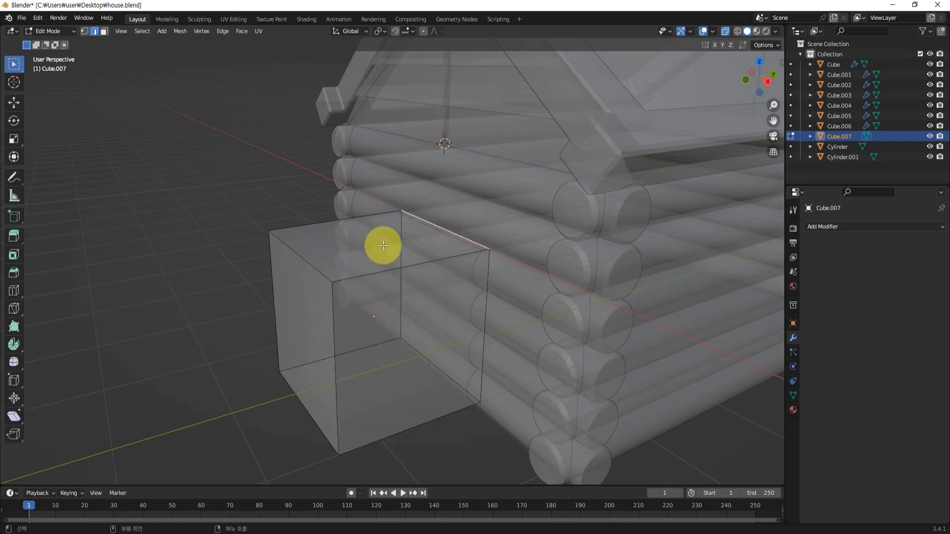
{"action": "middle_click_drag", "start_coordinate": [381, 246], "coordinate": [420, 220]}
{"action": "middle_click_drag", "start_coordinate": [444, 237], "coordinate": [462, 238]}
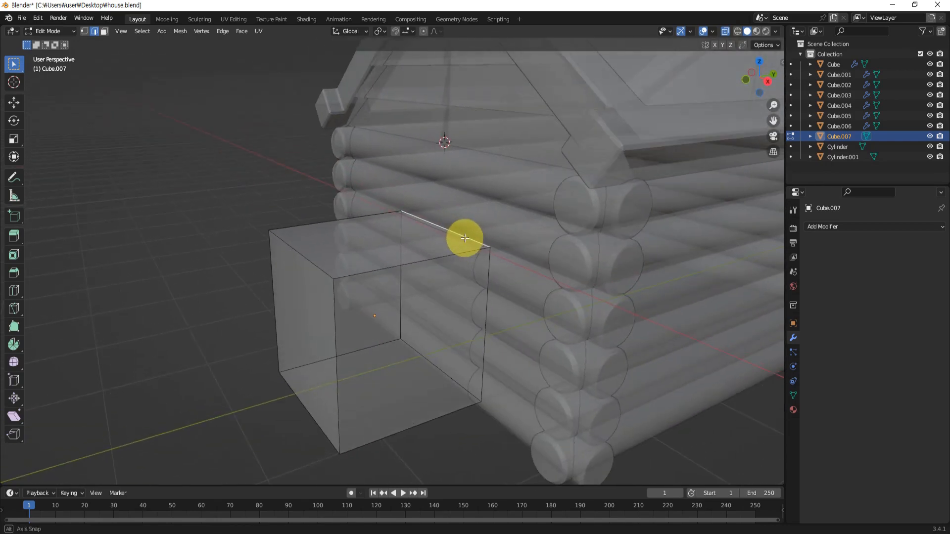
{"action": "key", "text": "g"}
{"action": "key", "text": "z"}
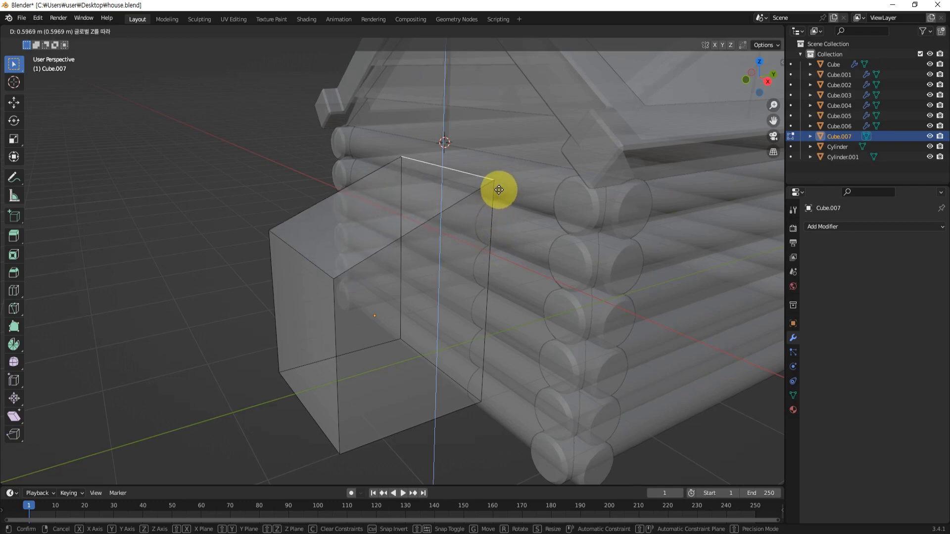
{"action": "left_click", "coordinate": [498, 188]}
{"action": "mouse_move", "coordinate": [487, 292]}
{"action": "middle_mouse_down"}
{"action": "mouse_move", "coordinate": [470, 287]}
{"action": "mouse_move", "coordinate": [490, 282]}
{"action": "middle_mouse_up"}
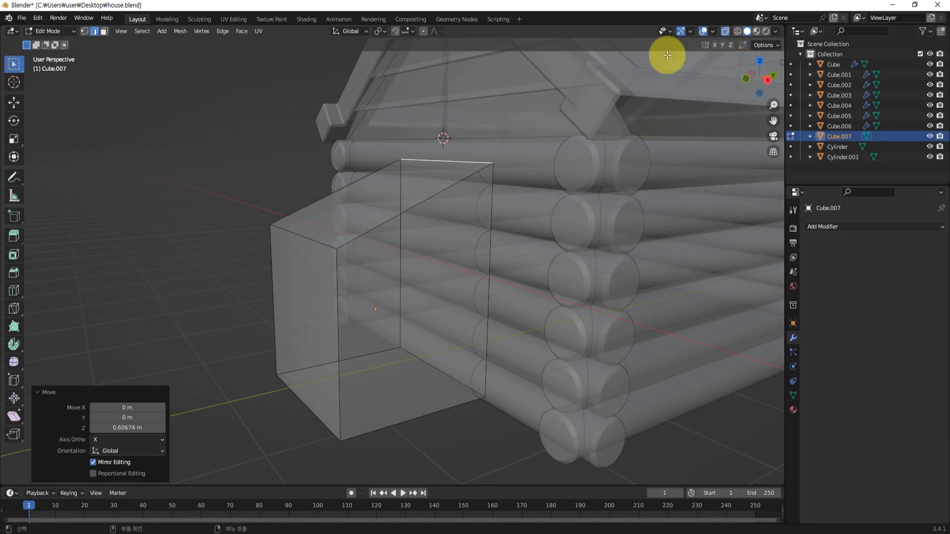
Add one vertical loop cut across the porch block and slide it towards the wall with a factor of about -0.698
{"action": "middle_click_drag", "start_coordinate": [488, 197], "coordinate": [454, 210]}
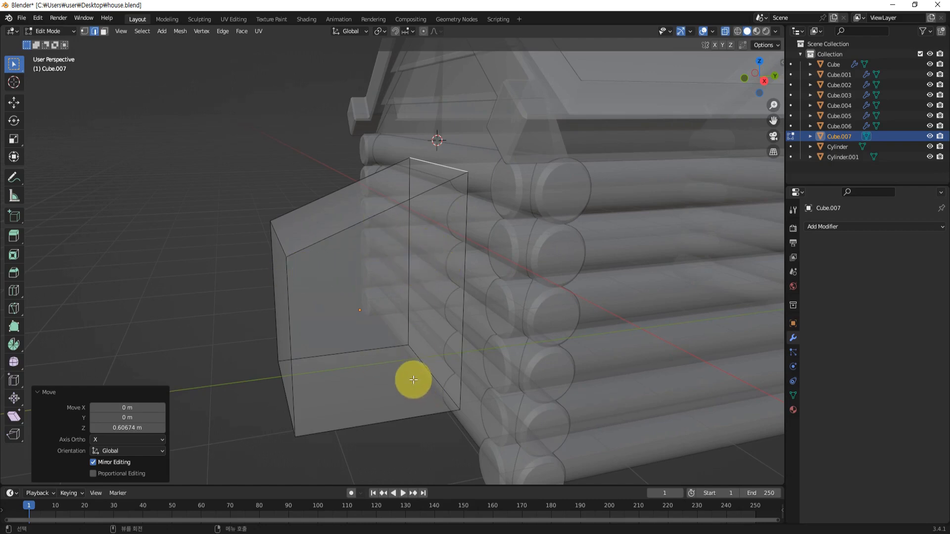
{"action": "key", "text": "ctrl+r"}
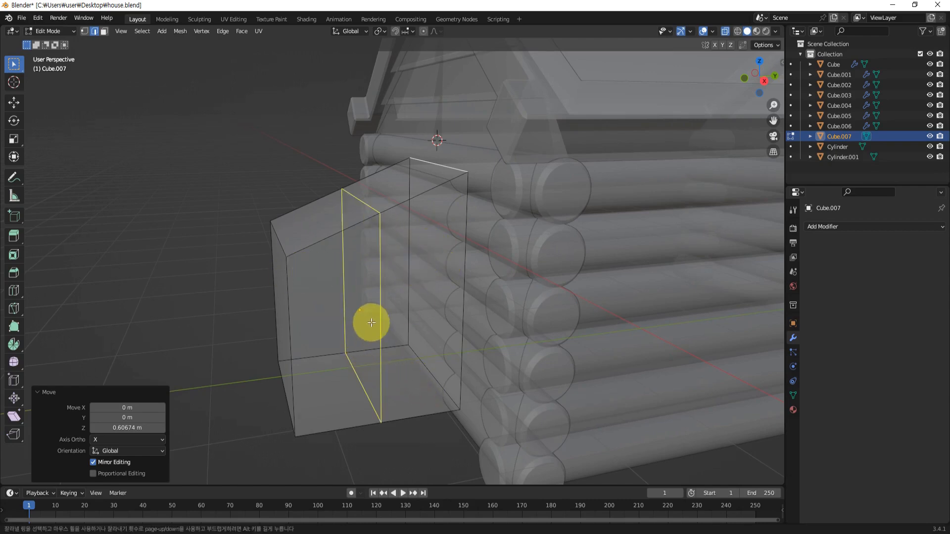
{"action": "left_click", "coordinate": [371, 322]}
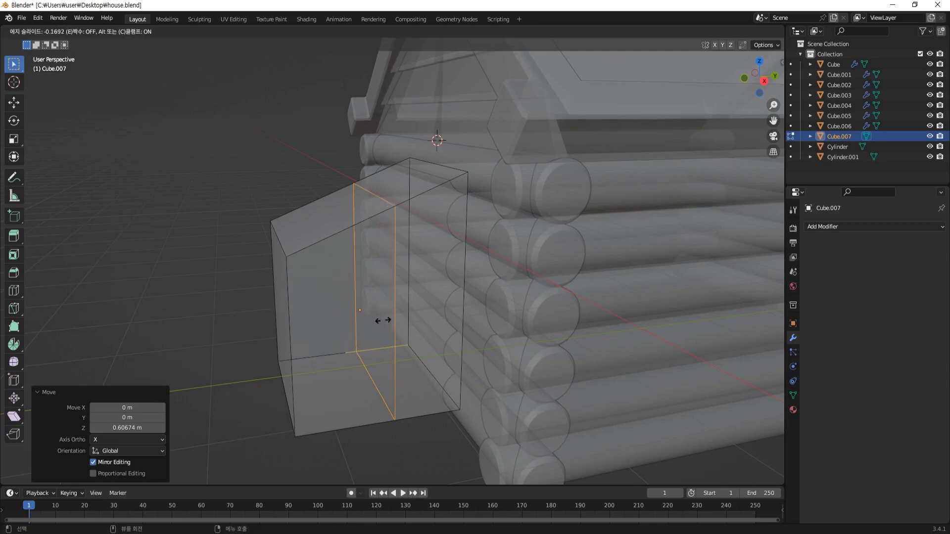
{"action": "left_click", "coordinate": [415, 315]}
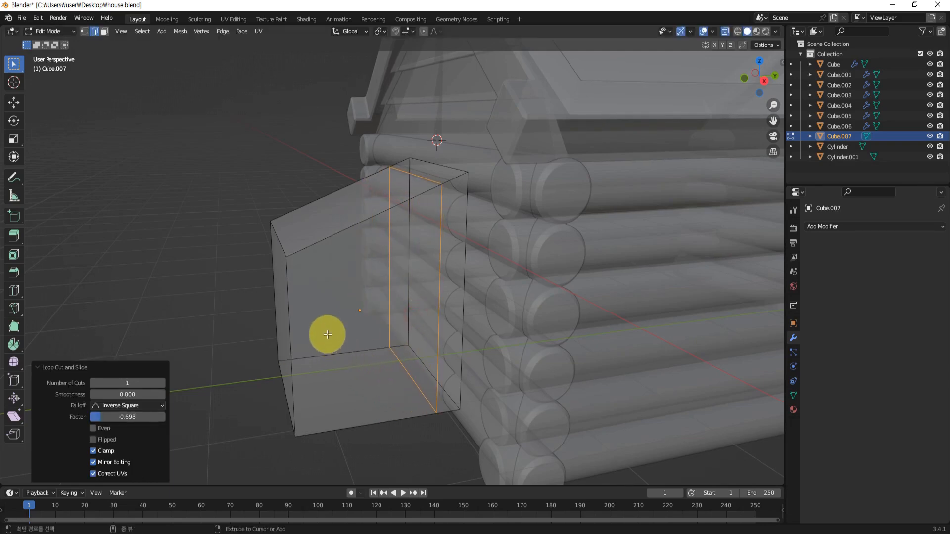
Add a second vertical loop cut near the front of the porch block, slid with a factor of about -0.273
{"action": "key", "text": "ctrl+r"}
{"action": "left_click", "coordinate": [325, 335]}
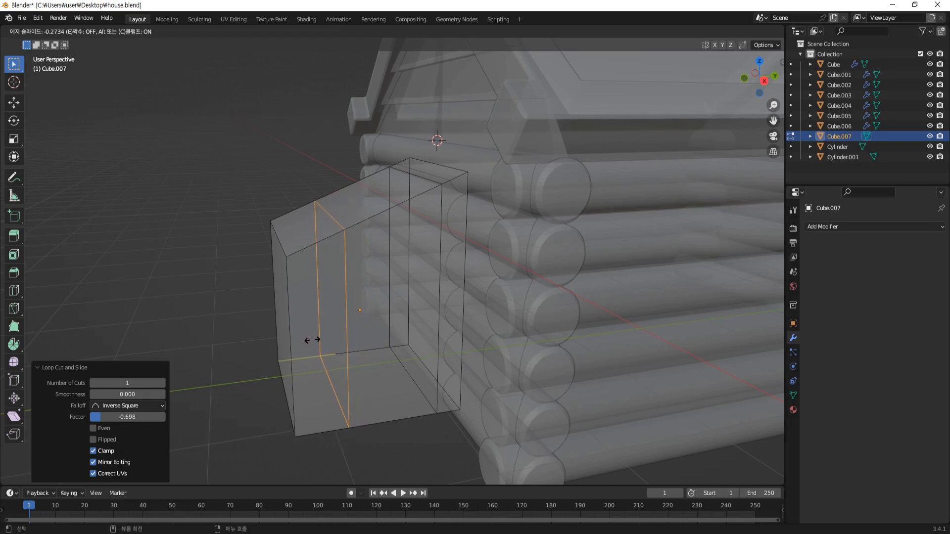
{"action": "left_click", "coordinate": [312, 340]}
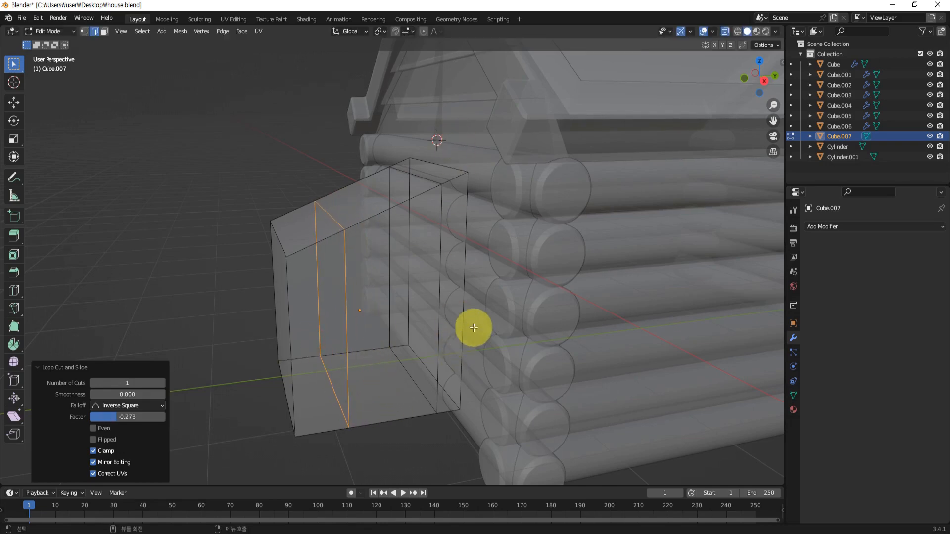
In right view, edge-slide the vertical loop nearest the wall slightly away from the logs with a factor of about -0.081
{"action": "key", "text": "KP_3"}
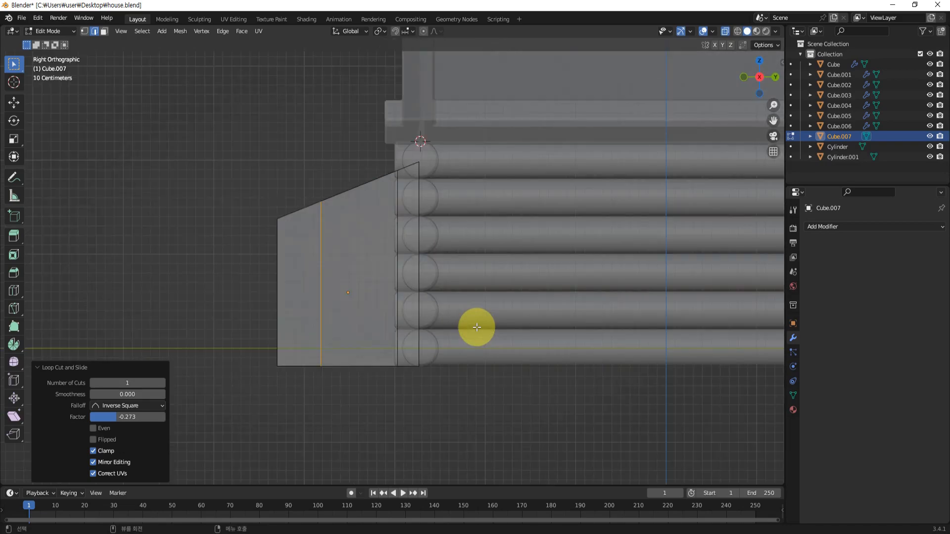
{"action": "scroll", "coordinate": [394, 221], "scroll_direction": "up", "scroll_amount": 3}
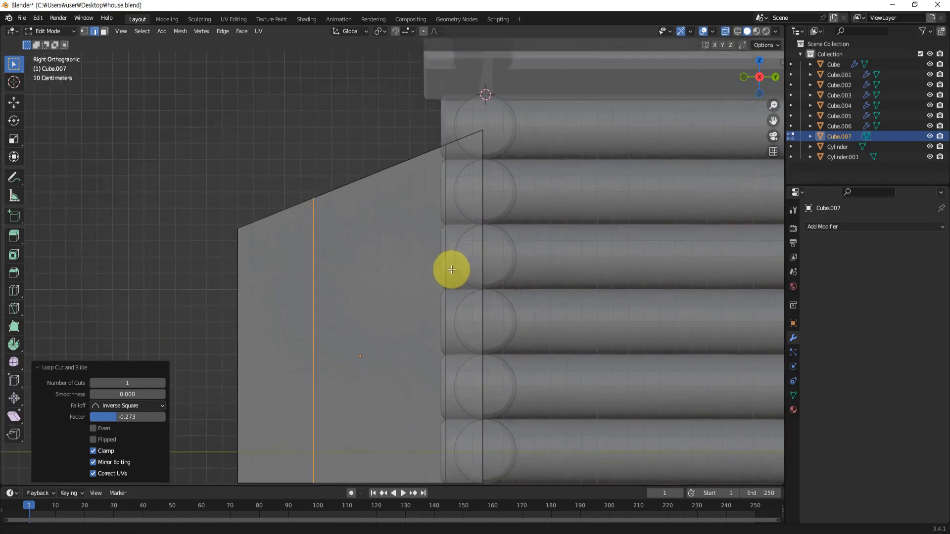
{"action": "middle_click_drag", "start_coordinate": [451, 270], "coordinate": [466, 236]}
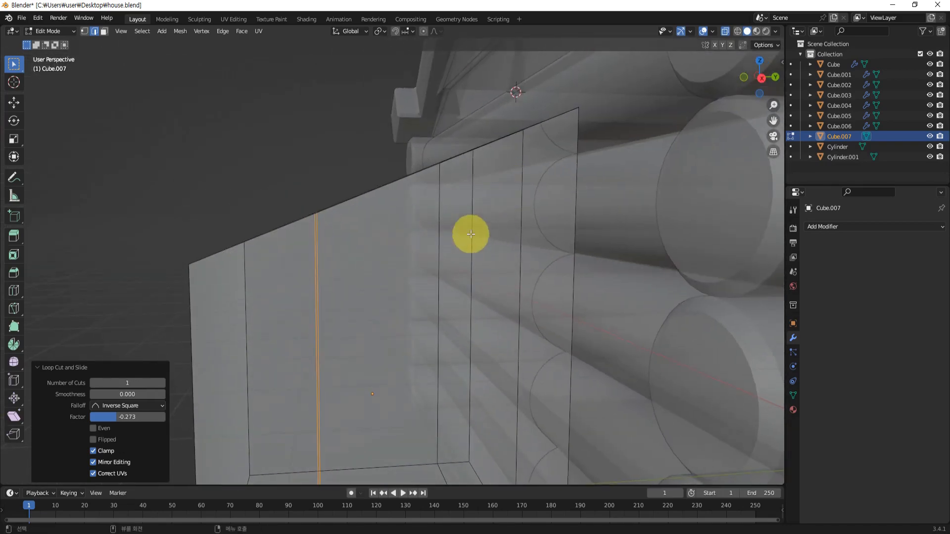
{"action": "key", "text": "KP_3"}
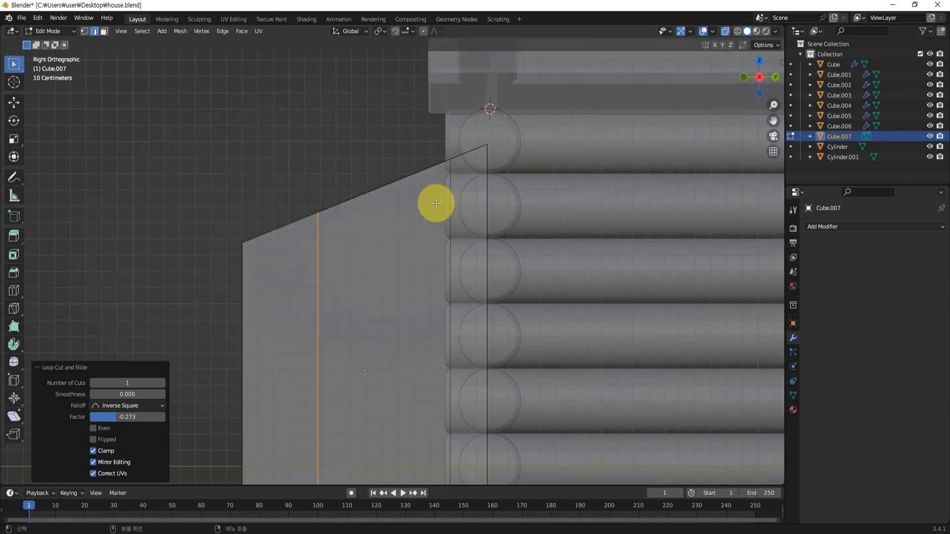
{"action": "middle_click_drag", "start_coordinate": [458, 271], "coordinate": [504, 229], "text": "shift"}
{"action": "key", "text": "ctrl+r"}
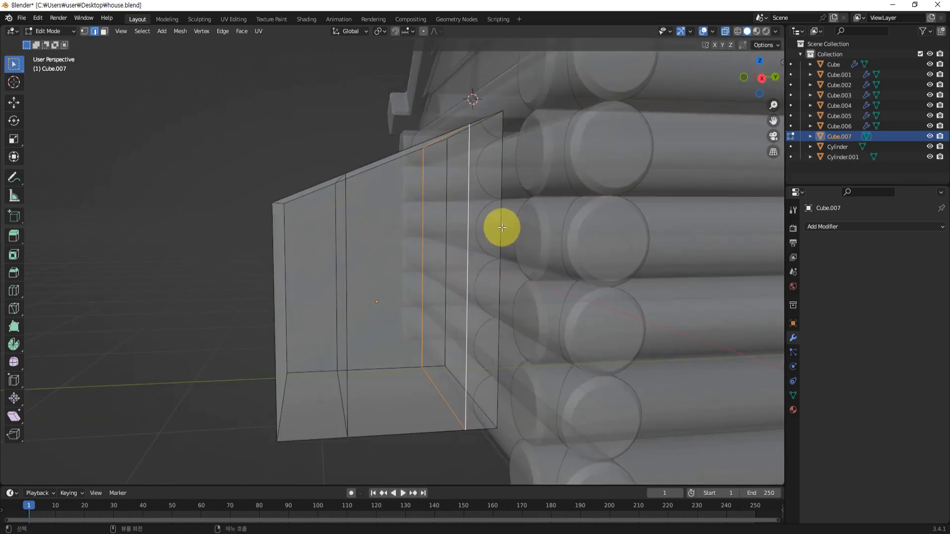
{"action": "key", "text": "KP_3"}
{"action": "key", "text": "g"}
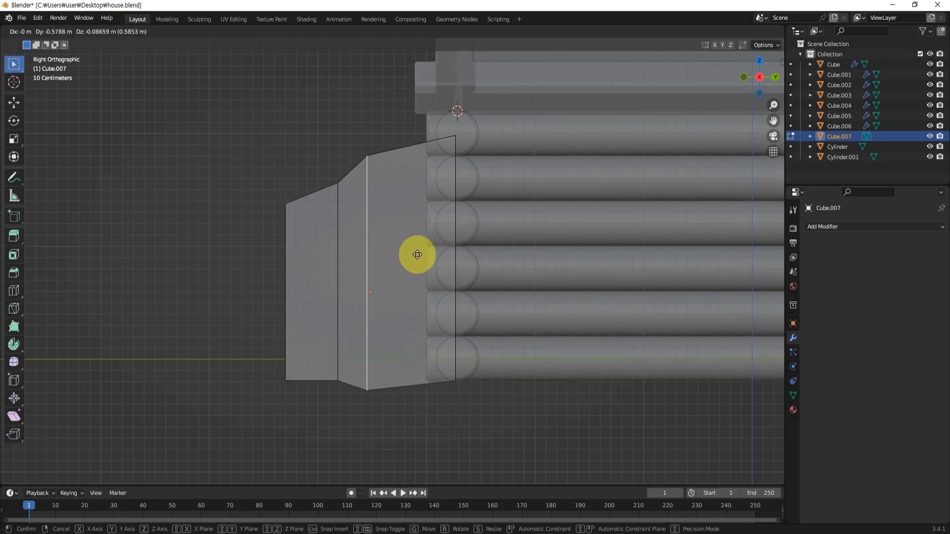
{"action": "right_click", "coordinate": [447, 246]}
{"action": "scroll", "coordinate": [436, 237], "scroll_direction": "up", "scroll_amount": 1}
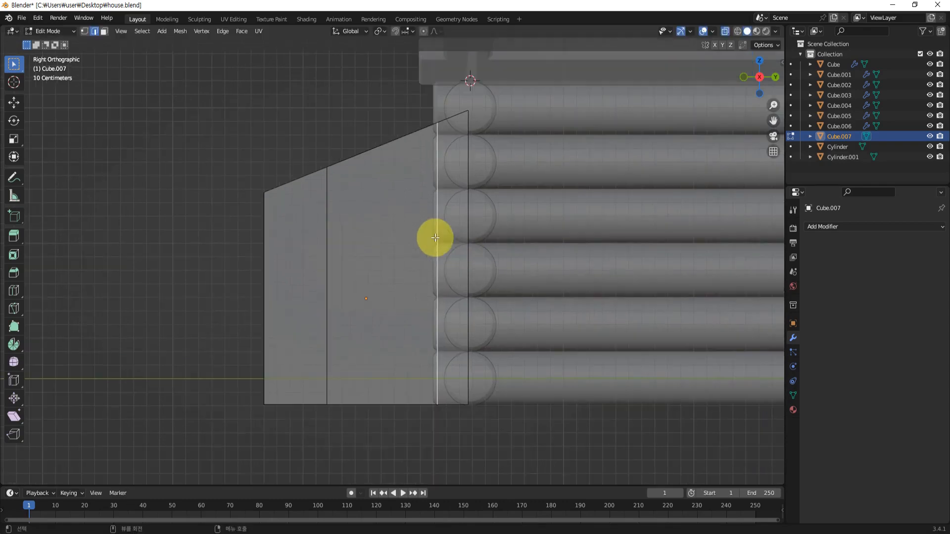
{"action": "middle_click_drag", "start_coordinate": [482, 270], "coordinate": [498, 272], "text": "shift"}
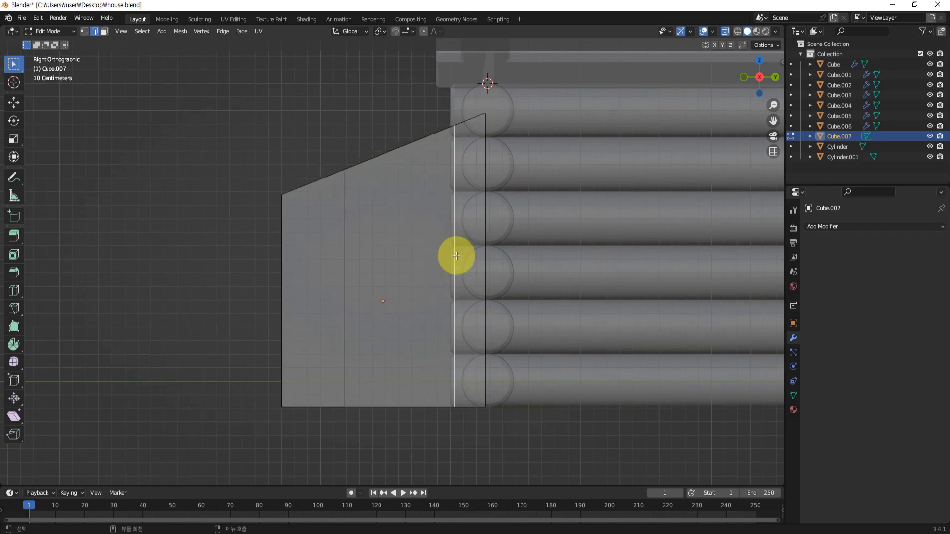
{"action": "key", "text": "g"}
{"action": "key", "text": "g"}
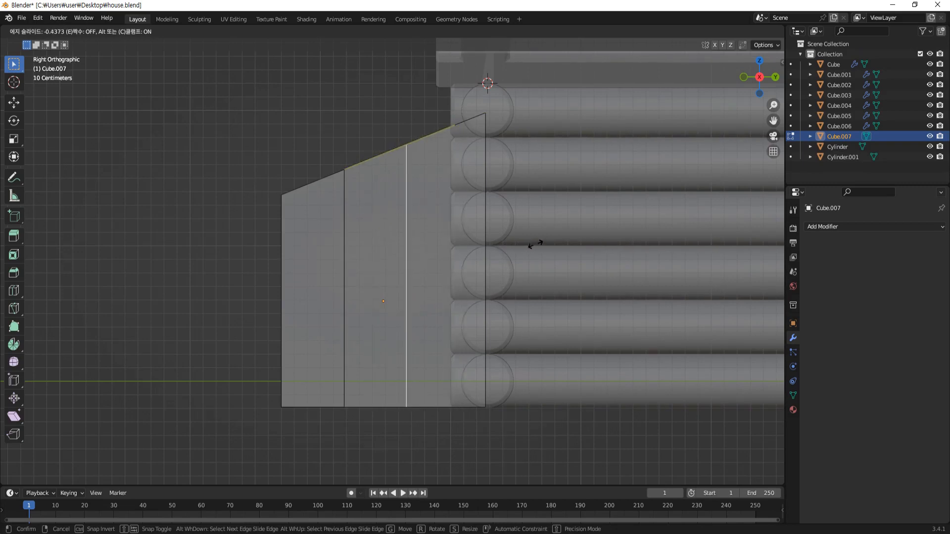
{"action": "left_click", "coordinate": [563, 244]}
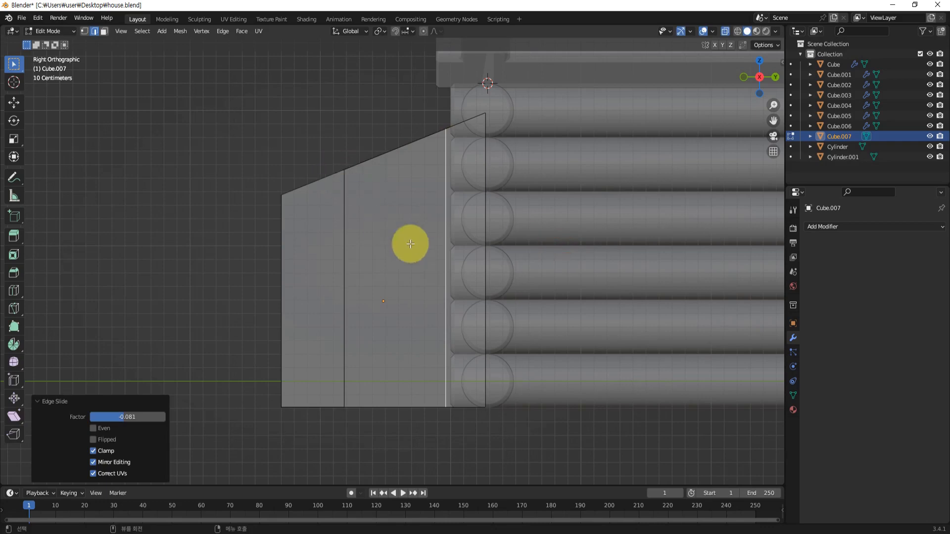
With X-ray off, add one horizontal loop cut around the porch block and slide it upward with a factor of about -0.438
{"action": "middle_click_drag", "start_coordinate": [409, 244], "coordinate": [422, 284]}
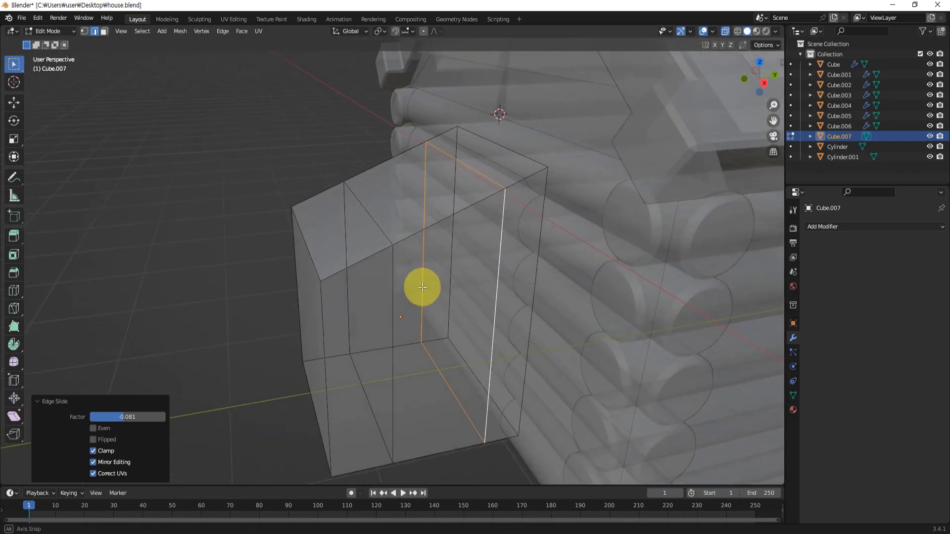
{"action": "mouse_move", "coordinate": [352, 165]}
{"action": "middle_mouse_down"}
{"action": "mouse_move", "coordinate": [310, 127]}
{"action": "mouse_move", "coordinate": [342, 124]}
{"action": "mouse_move", "coordinate": [439, 217]}
{"action": "mouse_move", "coordinate": [403, 191]}
{"action": "mouse_move", "coordinate": [409, 187]}
{"action": "middle_mouse_up"}
{"action": "left_click", "coordinate": [726, 33]}
{"action": "left_click", "coordinate": [296, 131]}
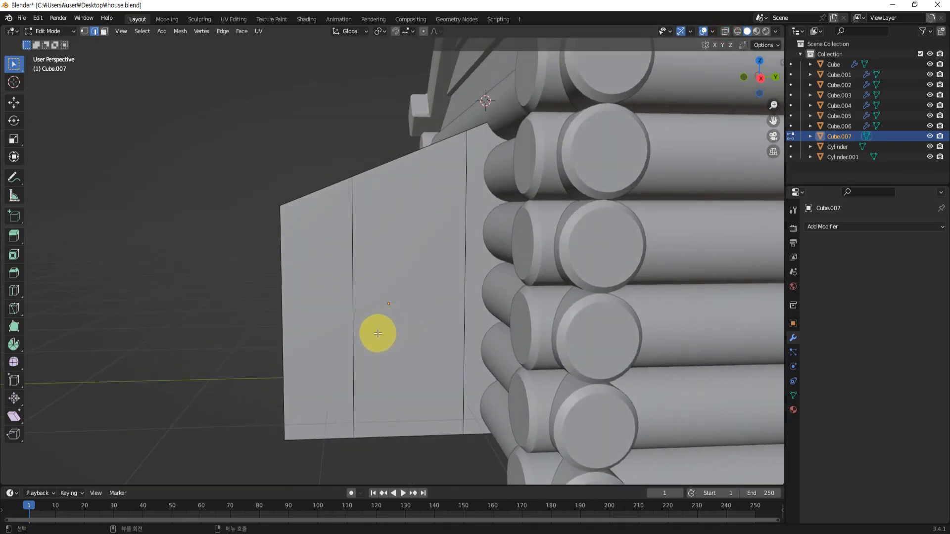
{"action": "key", "text": "ctrl+r"}
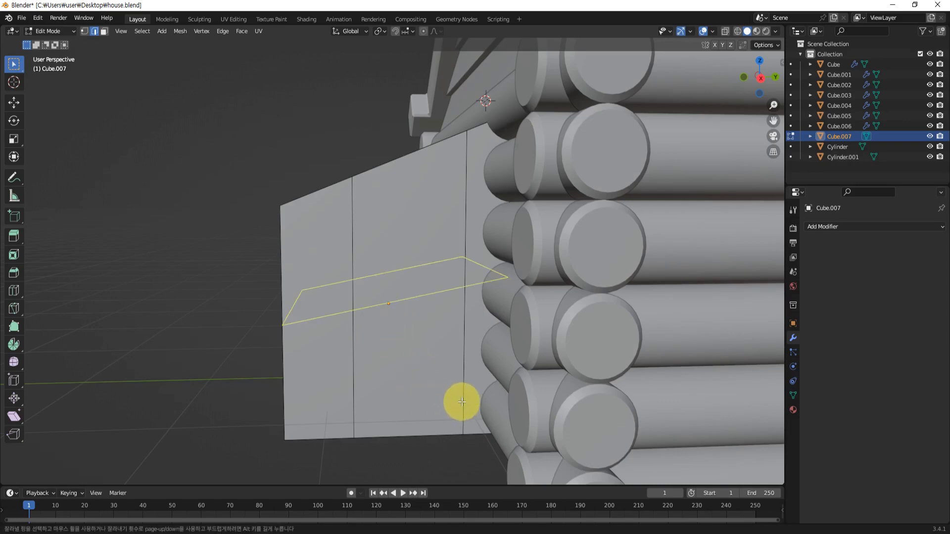
{"action": "left_click", "coordinate": [453, 321]}
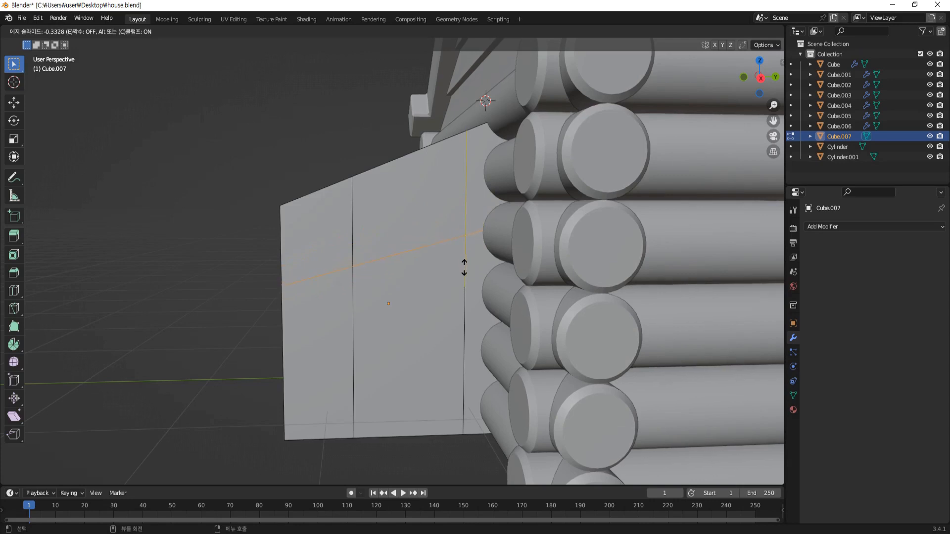
{"action": "left_click", "coordinate": [462, 251]}
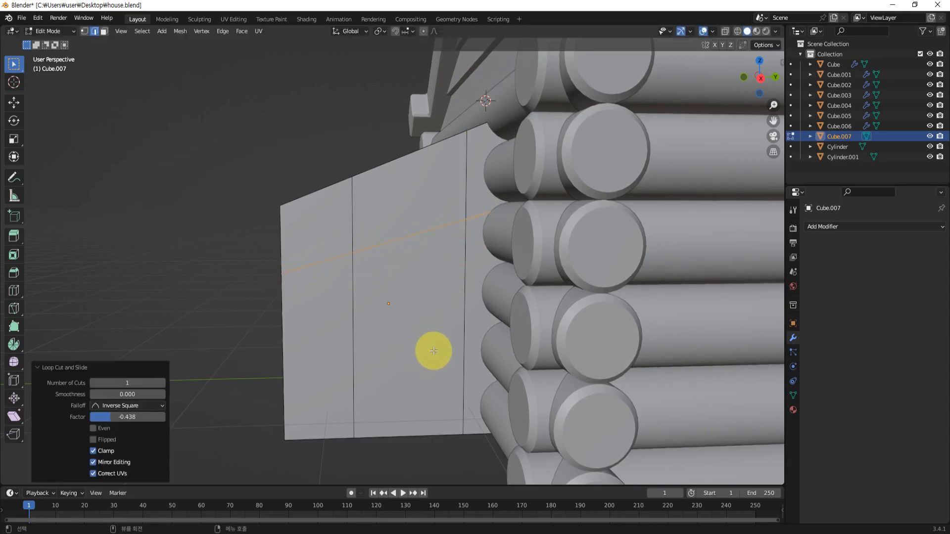
Add another horizontal loop cut close to the porch block's base, slid down with a factor of about 0.863
{"action": "key", "text": "ctrl+r"}
{"action": "left_click", "coordinate": [464, 340]}
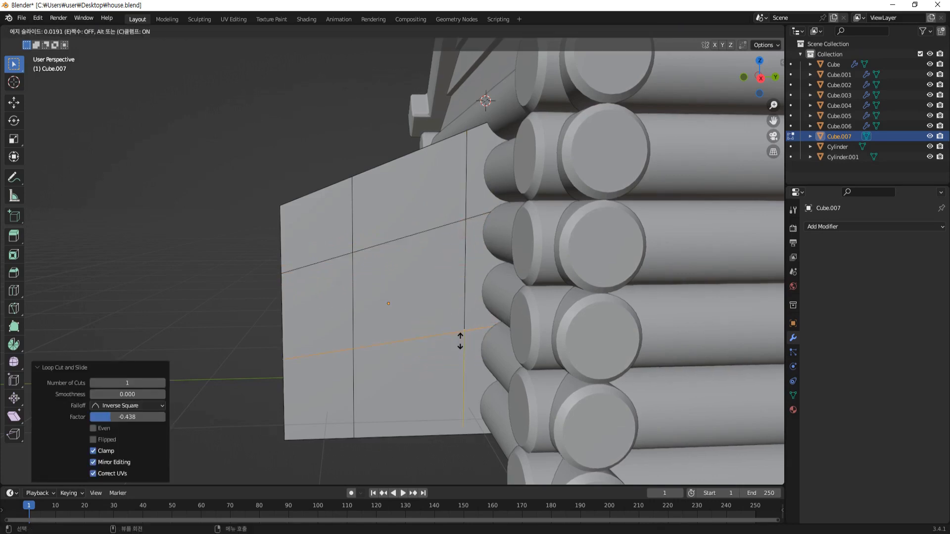
{"action": "left_click", "coordinate": [443, 430]}
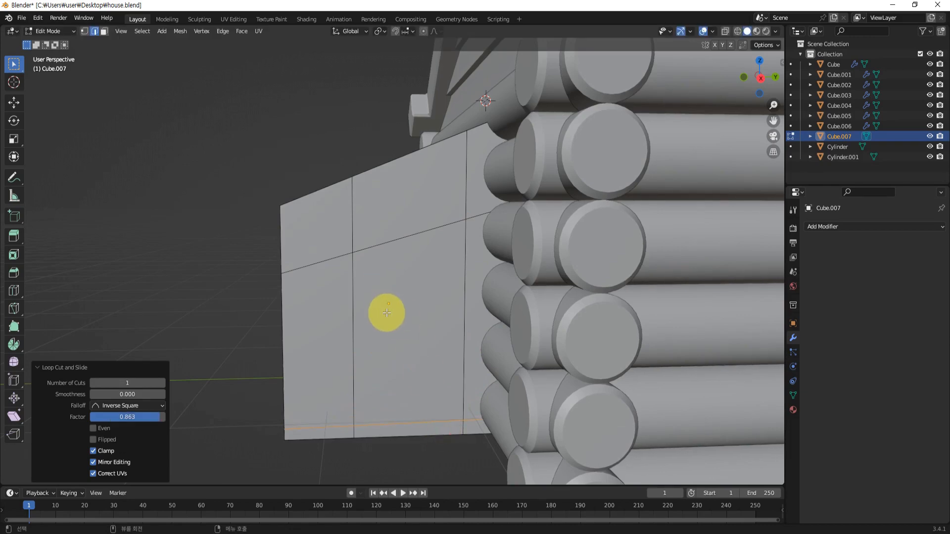
With X-ray on, level the upper horizontal edge loop by scaling it to 0 along Z
{"action": "middle_click_drag", "start_coordinate": [417, 337], "coordinate": [403, 314]}
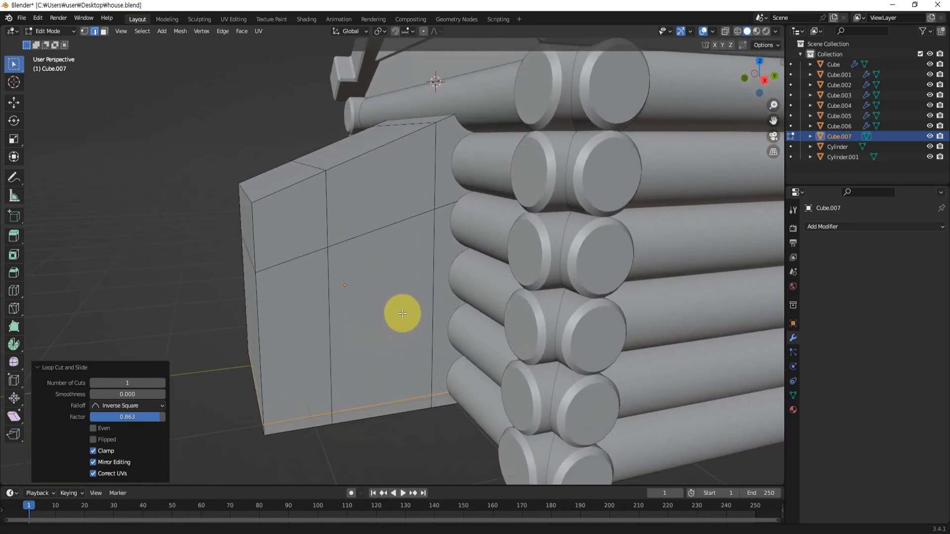
{"action": "left_click", "coordinate": [358, 156]}
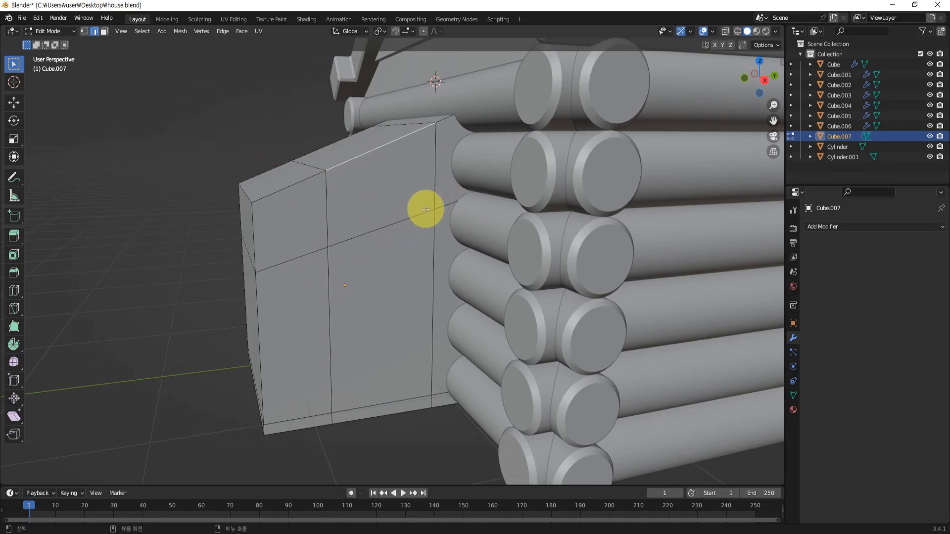
{"action": "middle_click_drag", "start_coordinate": [417, 218], "coordinate": [271, 249]}
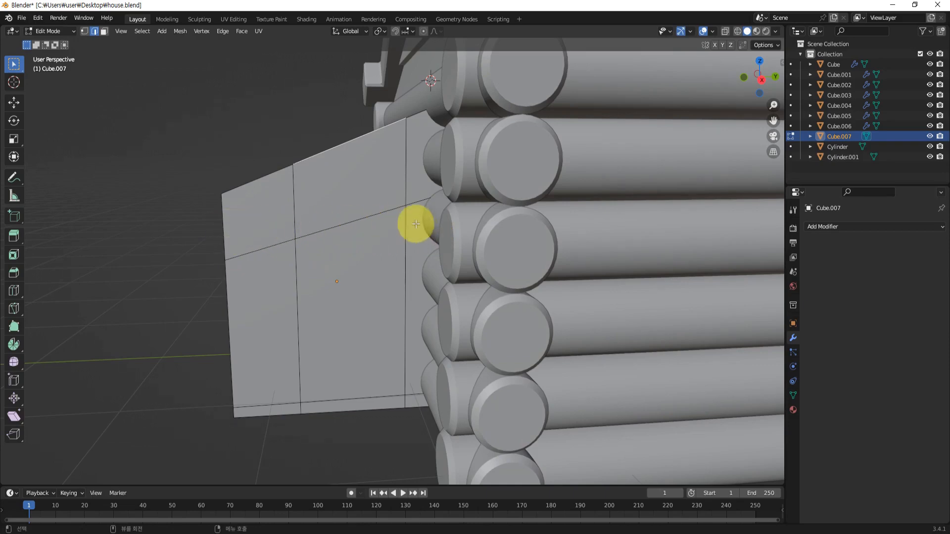
{"action": "middle_click_drag", "start_coordinate": [336, 243], "coordinate": [360, 249]}
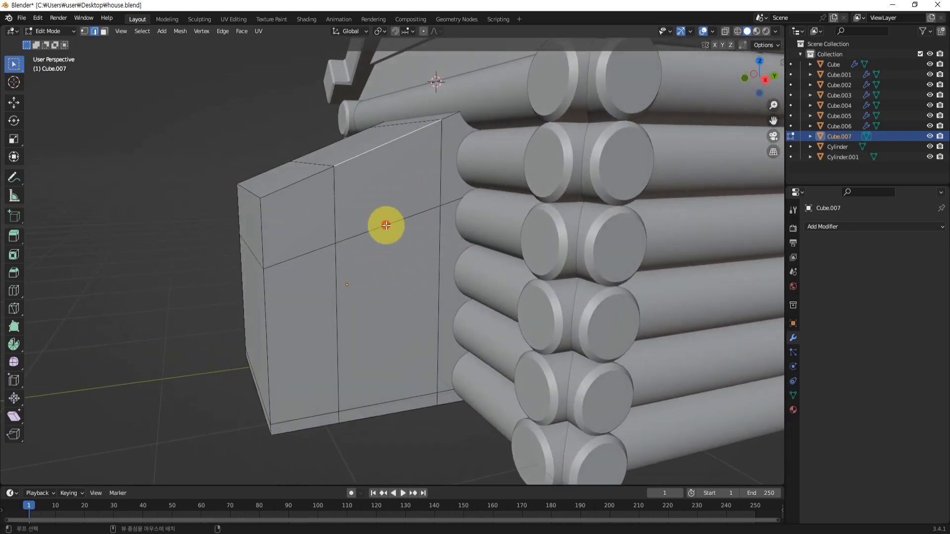
{"action": "left_click", "coordinate": [724, 32]}
{"action": "middle_click_drag", "start_coordinate": [387, 223], "coordinate": [370, 305]}
{"action": "key", "text": "s"}
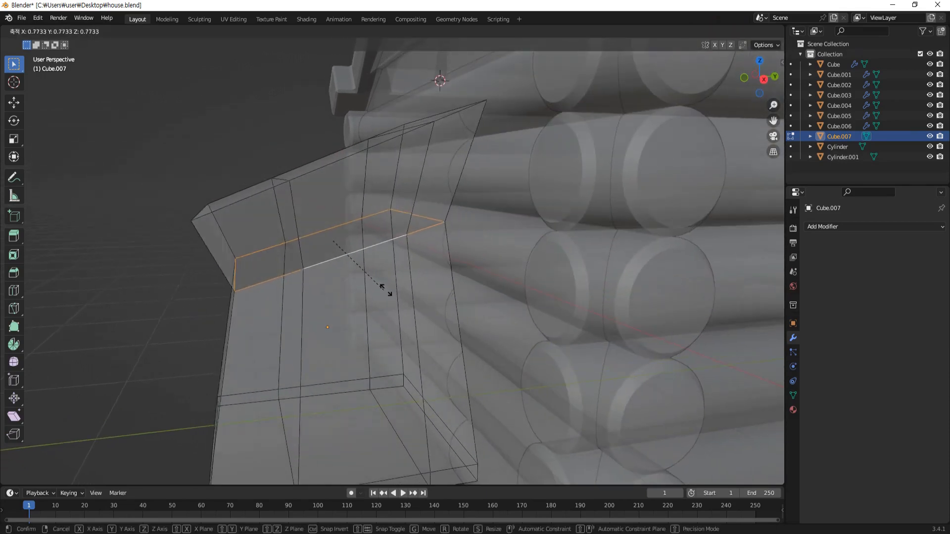
{"action": "key", "text": "z"}
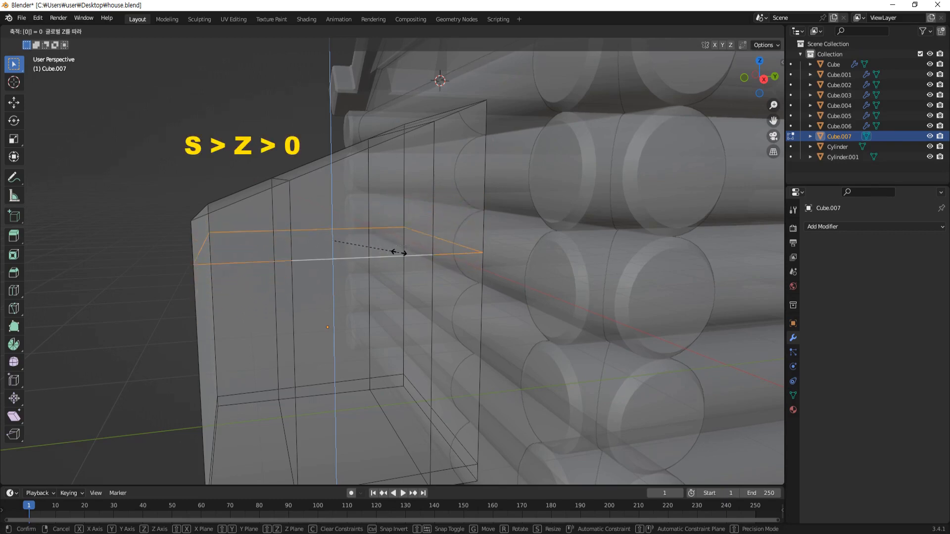
{"action": "left_click", "coordinate": [397, 253]}
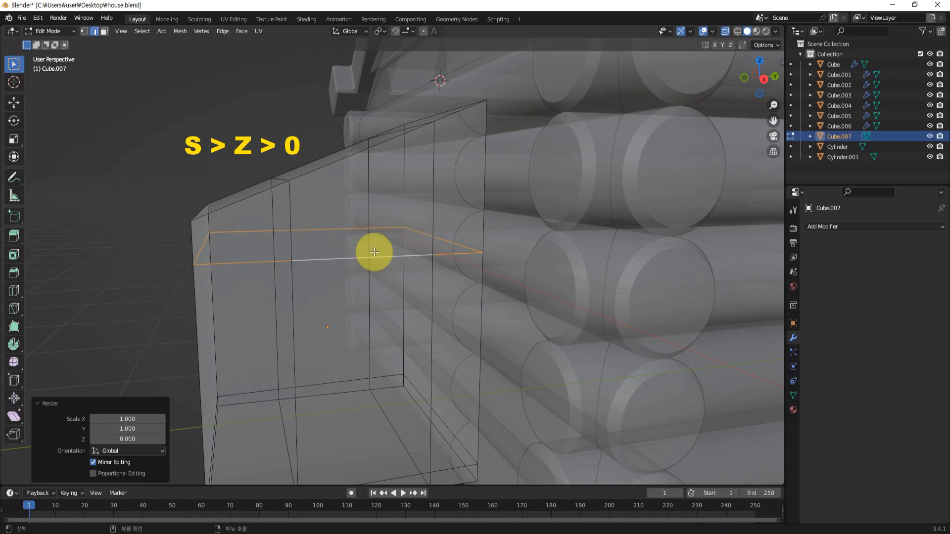
Select the lower horizontal edge loop near the porch base and flatten it by scaling to 0 along Z
{"action": "key", "text": "KP_3"}
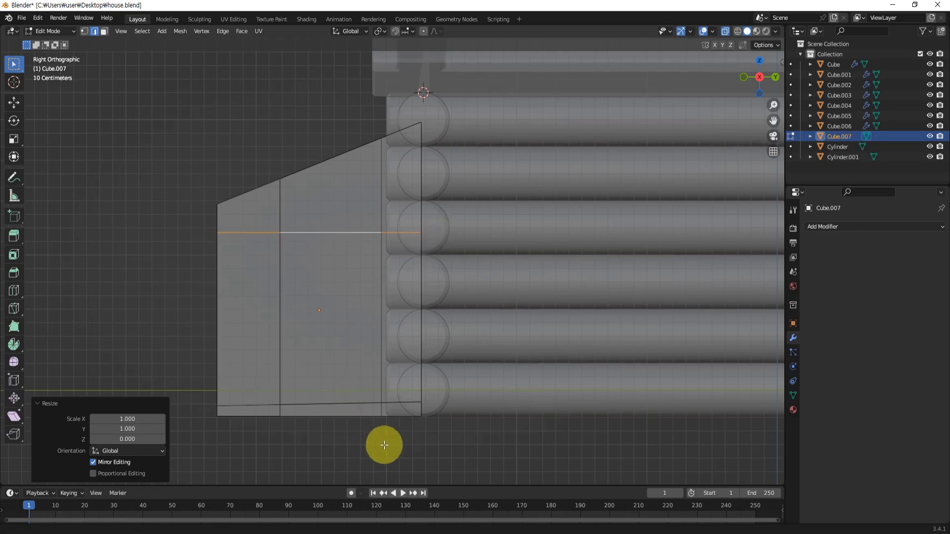
{"action": "middle_click_drag", "start_coordinate": [384, 445], "coordinate": [449, 399], "text": "shift"}
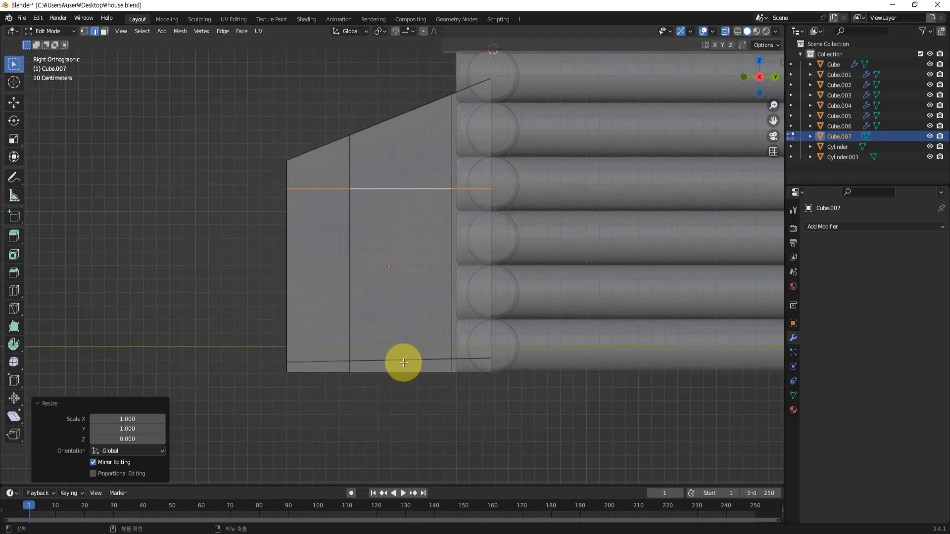
{"action": "scroll", "coordinate": [396, 366], "scroll_direction": "up", "scroll_amount": 3}
{"action": "middle_click_drag", "start_coordinate": [398, 354], "coordinate": [403, 375]}
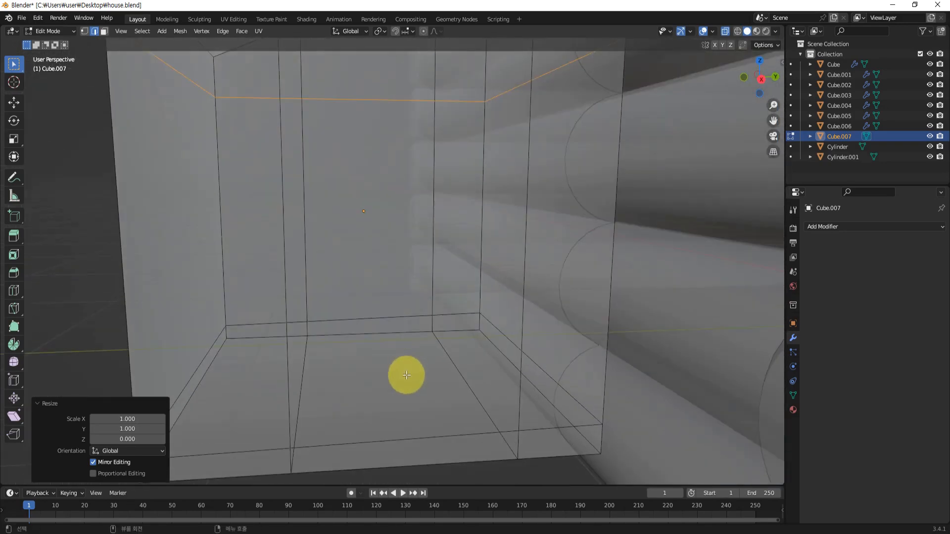
{"action": "left_click", "coordinate": [418, 437], "text": "alt"}
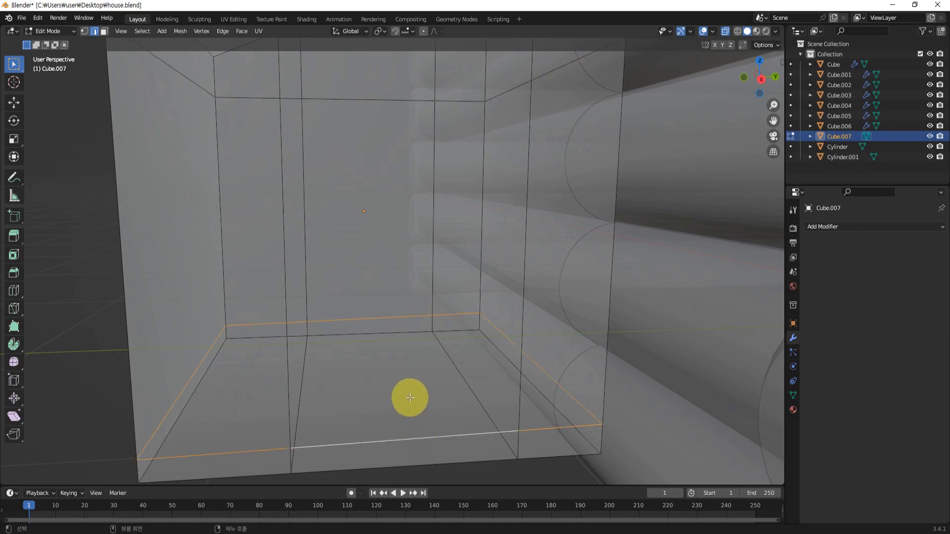
{"action": "key", "text": "s"}
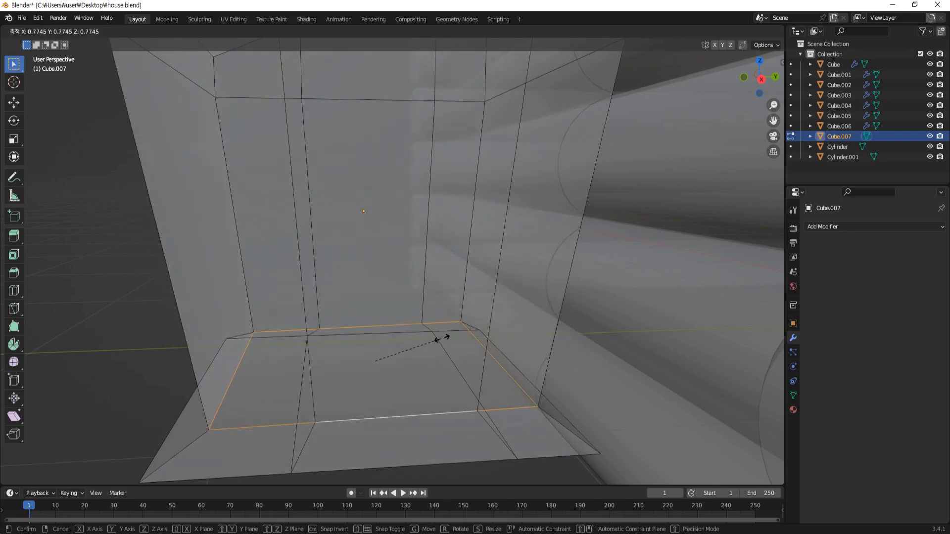
{"action": "key", "text": "z"}
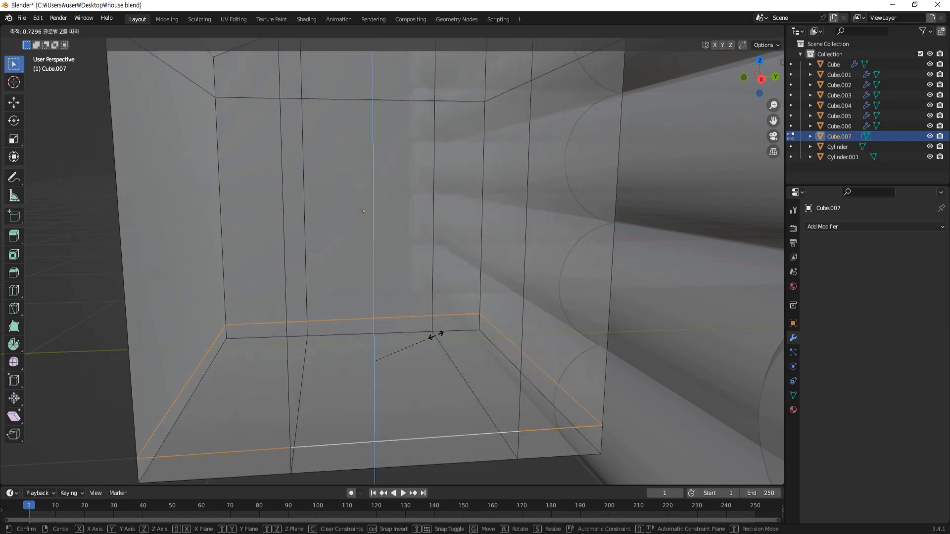
{"action": "key", "text": "0"}
{"action": "left_click", "coordinate": [436, 336]}
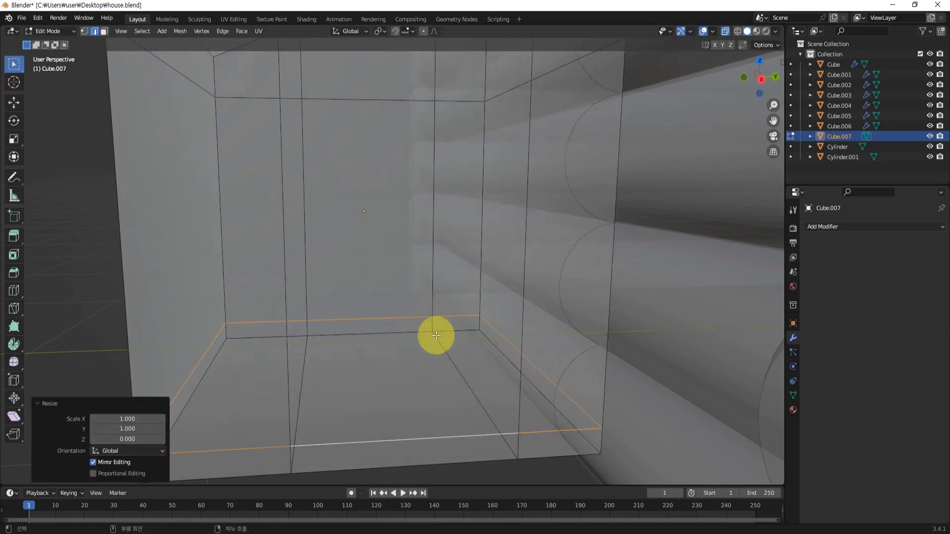
{"action": "scroll", "coordinate": [418, 342], "scroll_direction": "down", "scroll_amount": 2}
{"action": "key", "text": "KP_3"}
{"action": "scroll", "coordinate": [324, 322], "scroll_direction": "up", "scroll_amount": 3}
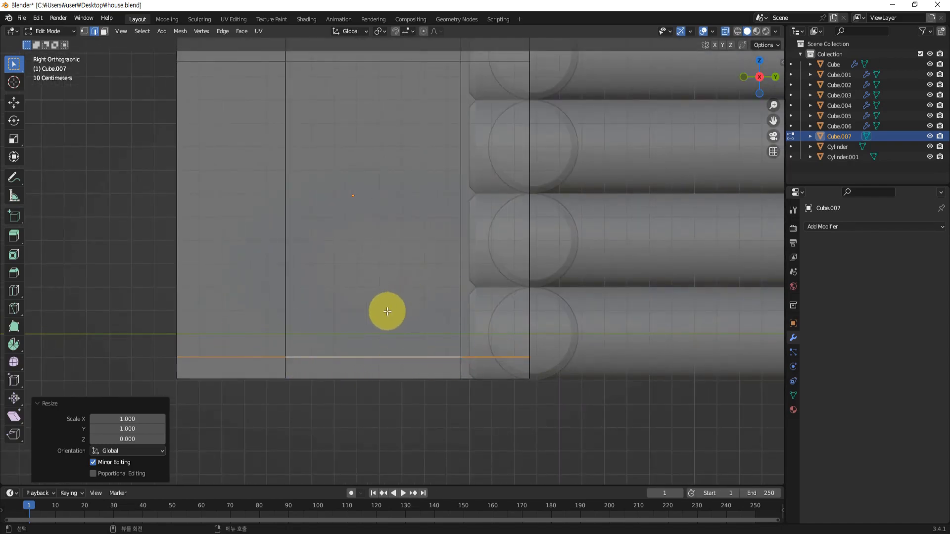
{"action": "scroll", "coordinate": [366, 289], "scroll_direction": "down", "scroll_amount": 2}
{"action": "middle_click_drag", "start_coordinate": [450, 222], "coordinate": [444, 304]}
{"action": "scroll", "coordinate": [443, 304], "scroll_direction": "down", "scroll_amount": 1}
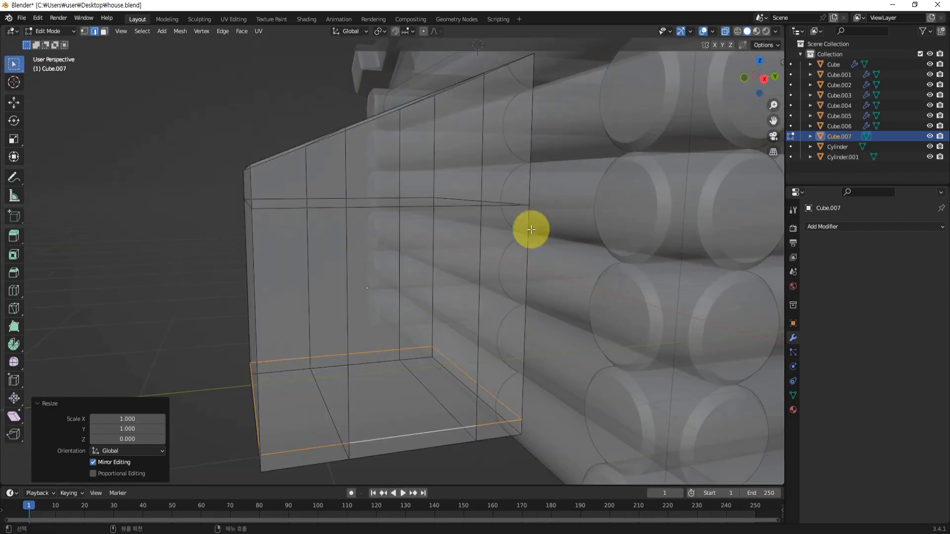
With X-ray off, extrude the tall middle face on the porch's side inward about 0.135 m to form a door recess
{"action": "left_click", "coordinate": [724, 31]}
{"action": "scroll", "coordinate": [319, 273], "scroll_direction": "down", "scroll_amount": 2}
{"action": "middle_click_drag", "start_coordinate": [319, 273], "coordinate": [342, 306]}
{"action": "key", "text": "3"}
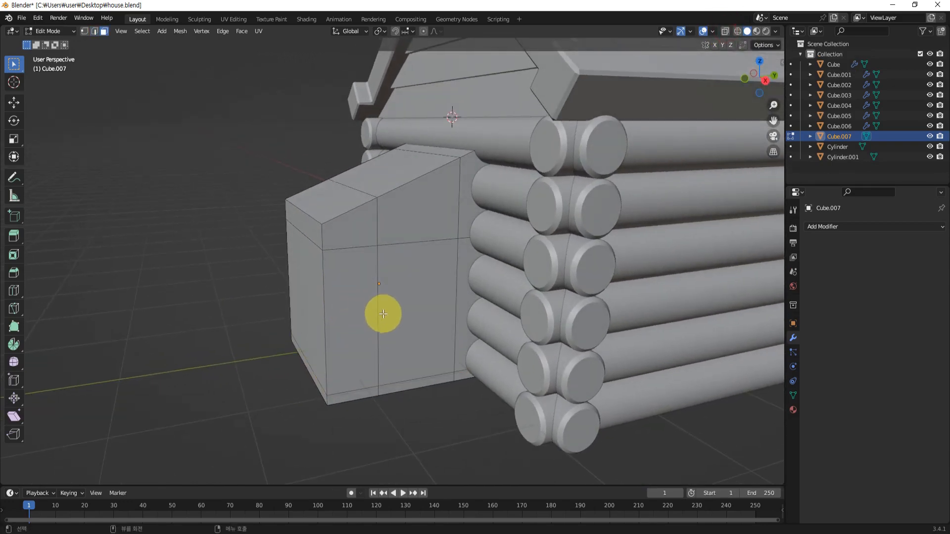
{"action": "middle_click_drag", "start_coordinate": [425, 384], "coordinate": [409, 366], "text": "shift"}
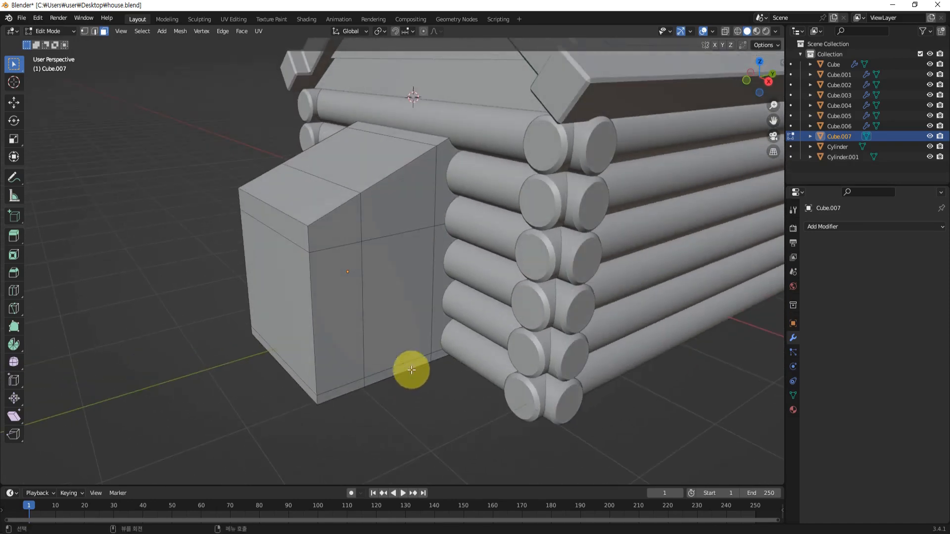
{"action": "left_click", "coordinate": [391, 309]}
{"action": "scroll", "coordinate": [392, 312], "scroll_direction": "up", "scroll_amount": 2}
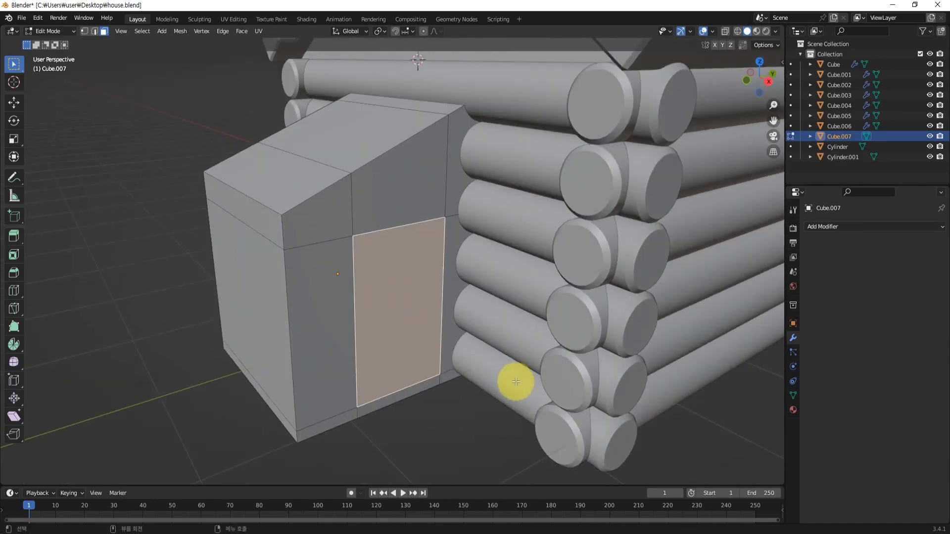
{"action": "middle_click_drag", "start_coordinate": [515, 382], "coordinate": [521, 373]}
{"action": "key", "text": "e"}
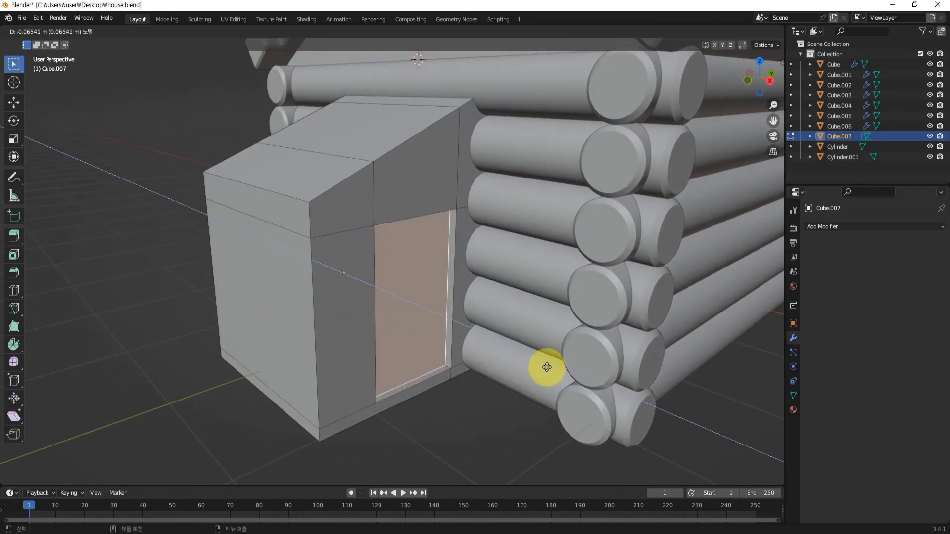
{"action": "left_click", "coordinate": [540, 367]}
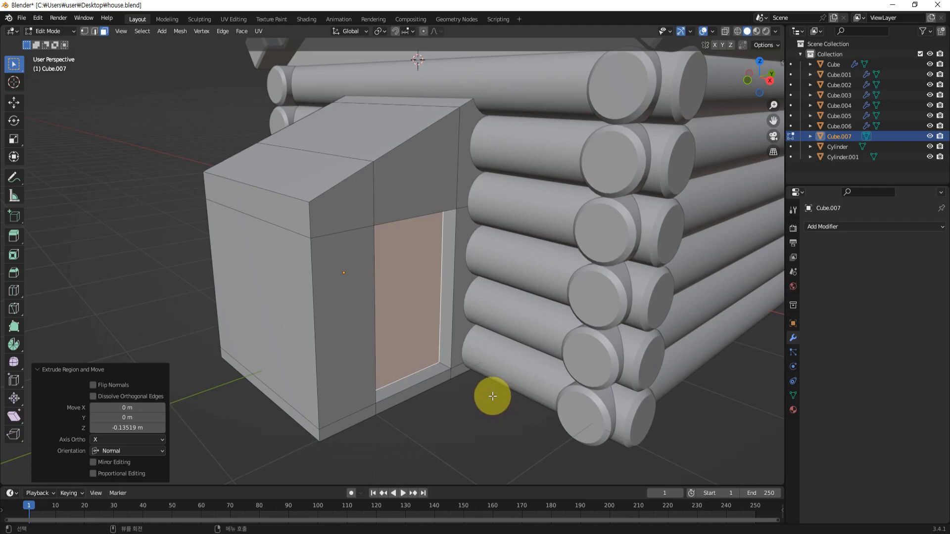
Extrude the narrow face below the door recess outward about 0.589 m as a doorstep
{"action": "left_click", "coordinate": [442, 378]}
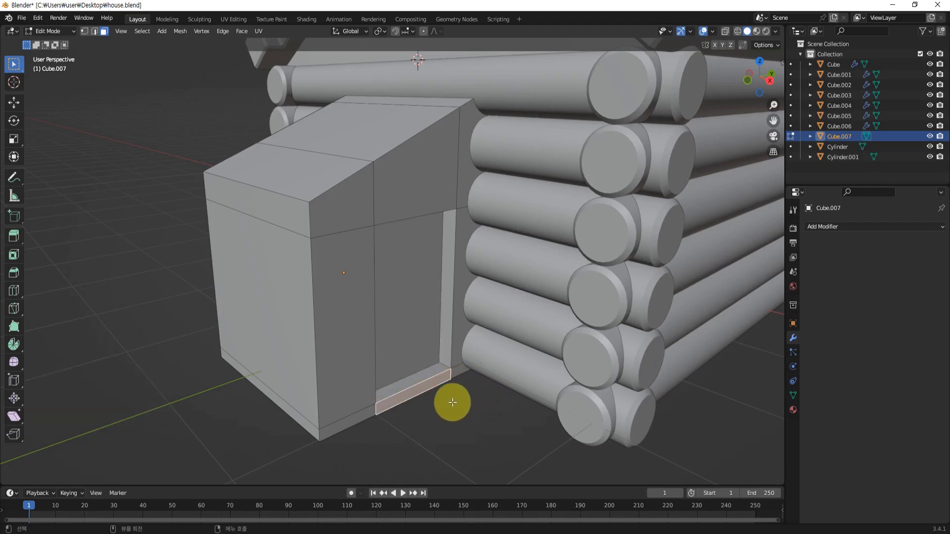
{"action": "key", "text": "e"}
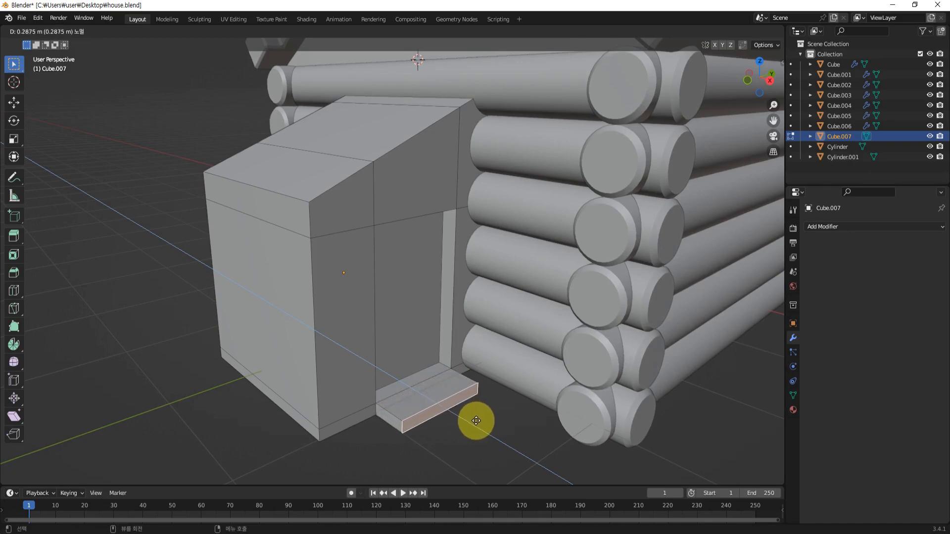
{"action": "left_click", "coordinate": [504, 437]}
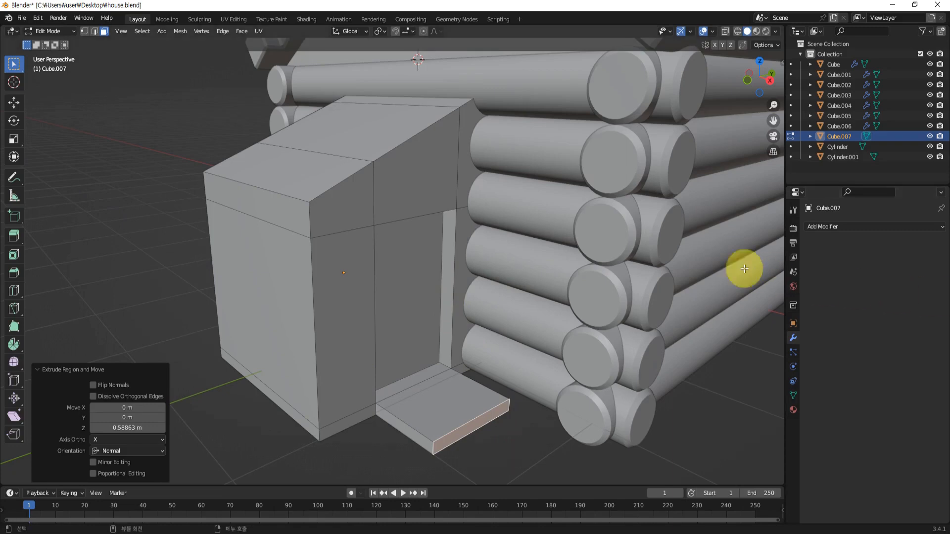
Duplicate the large upper face of the porch's sloped top in place and separate the copy into its own object
{"action": "mouse_move", "coordinate": [505, 287]}
{"action": "middle_mouse_down"}
{"action": "mouse_move", "coordinate": [483, 308]}
{"action": "mouse_move", "coordinate": [504, 295]}
{"action": "mouse_move", "coordinate": [518, 301]}
{"action": "mouse_move", "coordinate": [503, 304]}
{"action": "middle_mouse_up"}
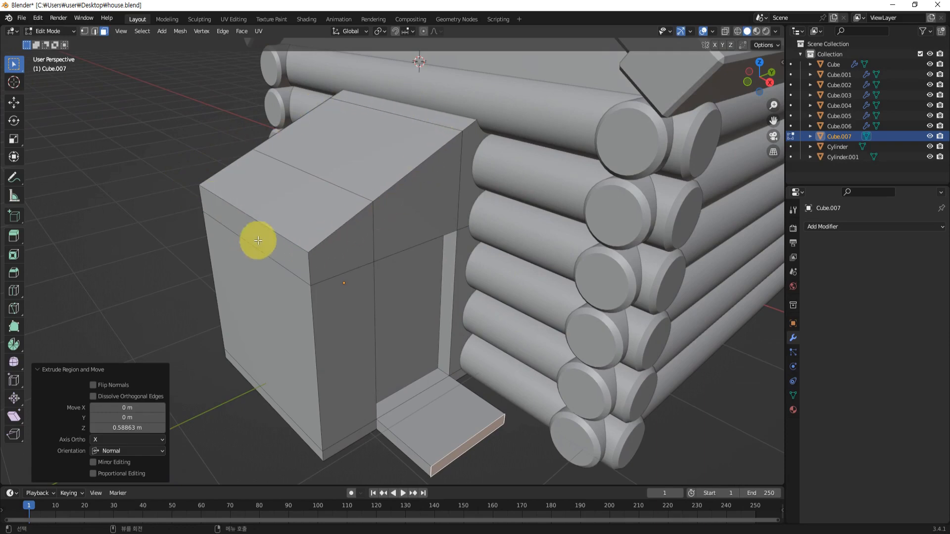
{"action": "middle_click_drag", "start_coordinate": [411, 250], "coordinate": [431, 254]}
{"action": "left_click", "coordinate": [375, 165]}
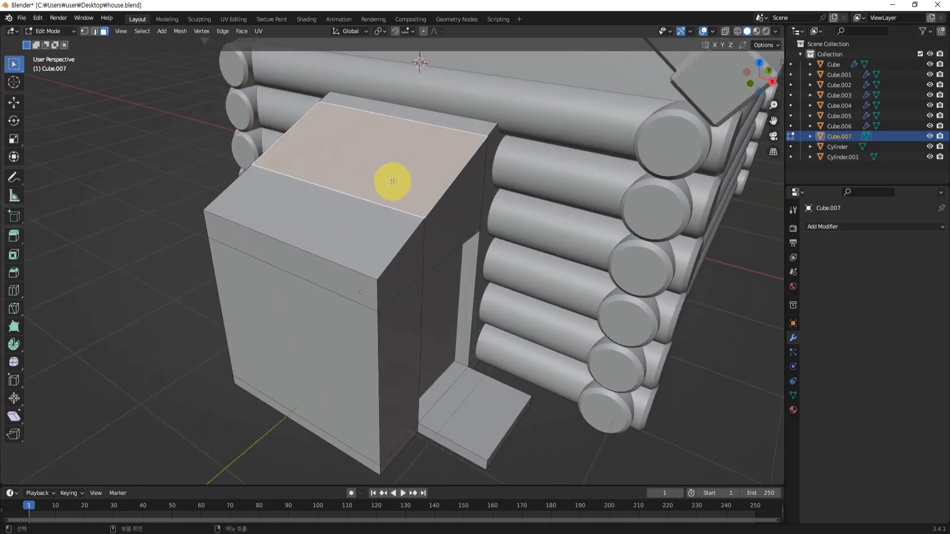
{"action": "middle_click_drag", "start_coordinate": [492, 218], "coordinate": [422, 231]}
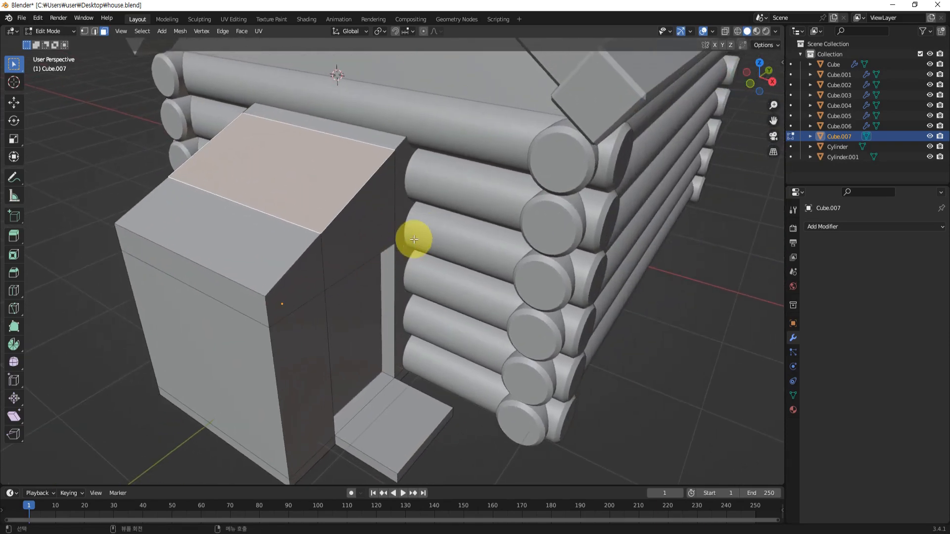
{"action": "key", "text": "g"}
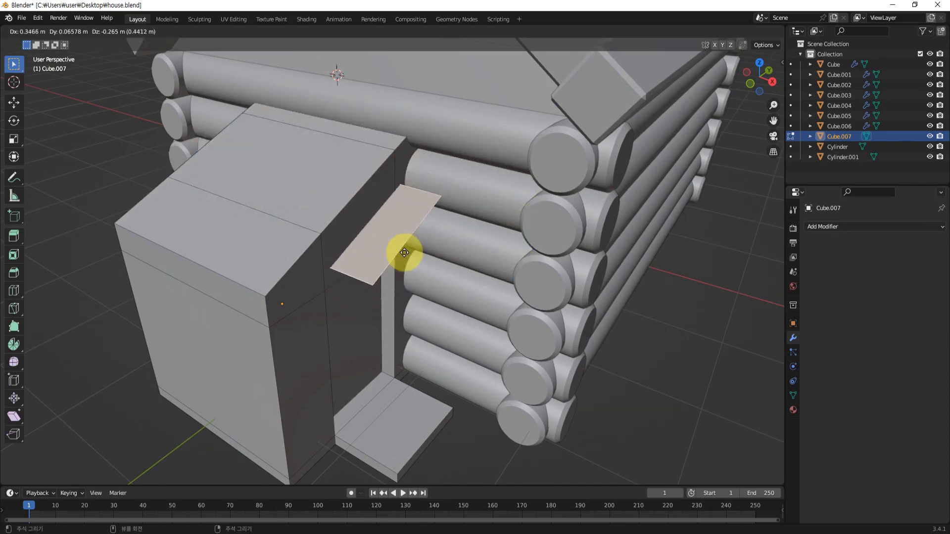
{"action": "right_click", "coordinate": [402, 201]}
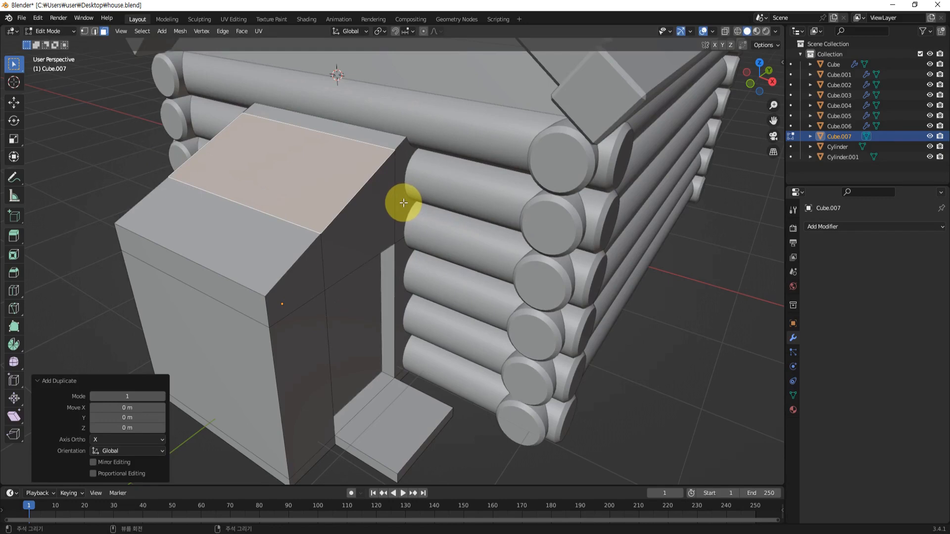
{"action": "key", "text": "p"}
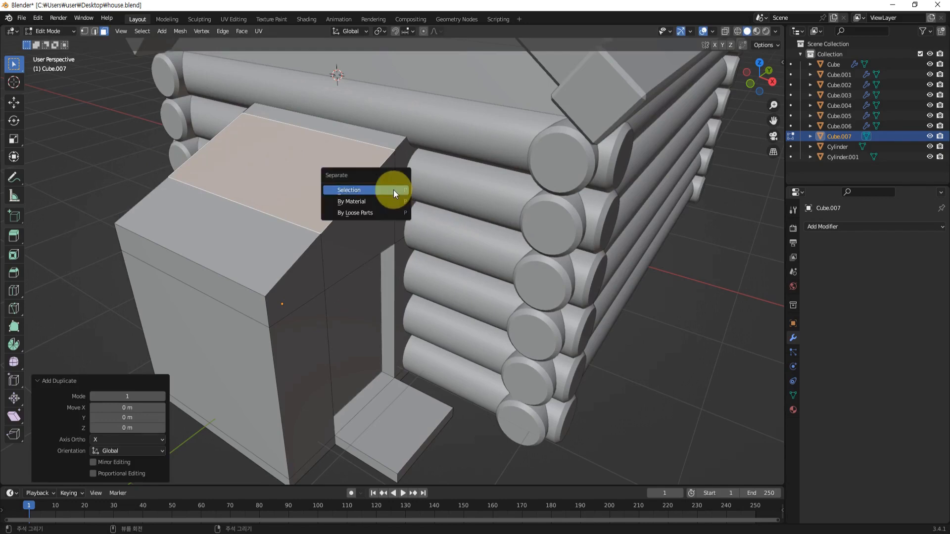
{"action": "left_click", "coordinate": [360, 190]}
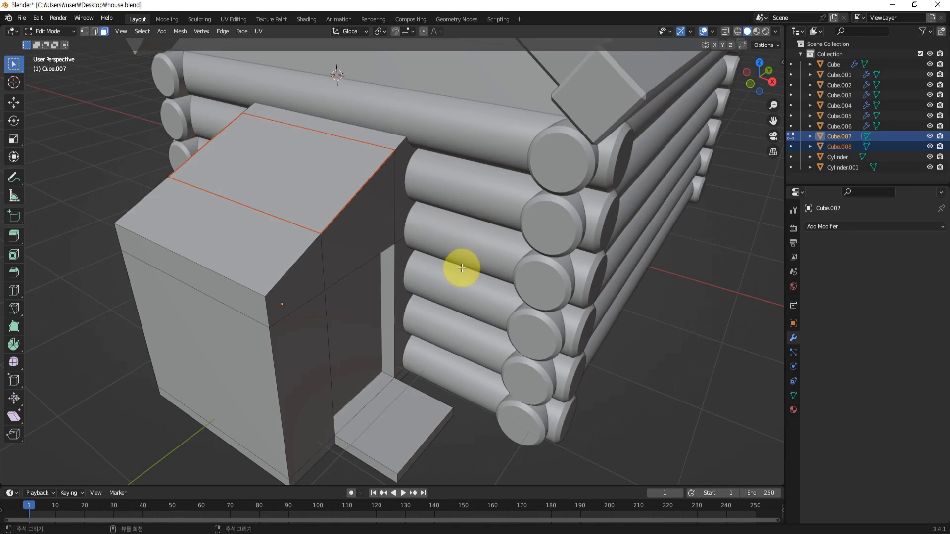
Return to Object Mode and select only the separated roof face
{"action": "middle_click_drag", "start_coordinate": [417, 259], "coordinate": [412, 251]}
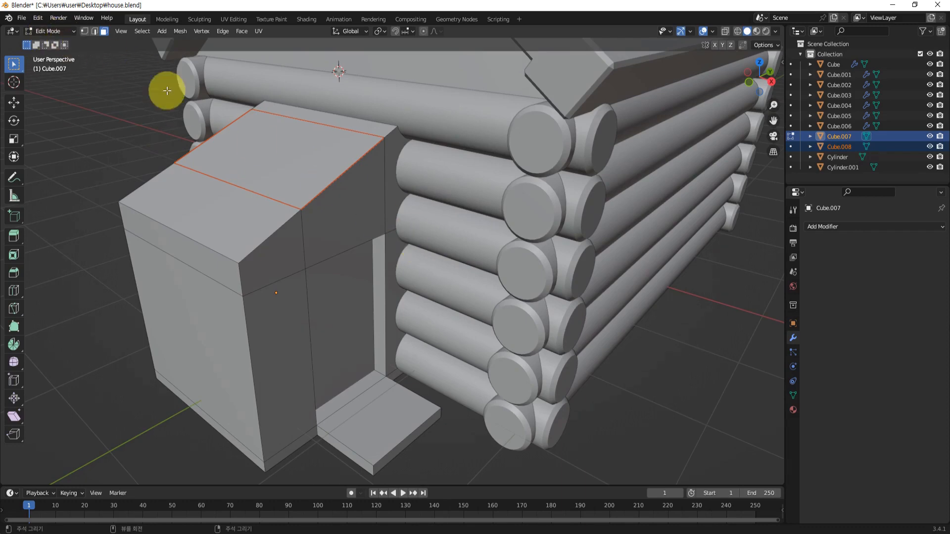
{"action": "key", "text": "Tab"}
{"action": "middle_click_drag", "start_coordinate": [410, 263], "coordinate": [462, 271], "text": "shift"}
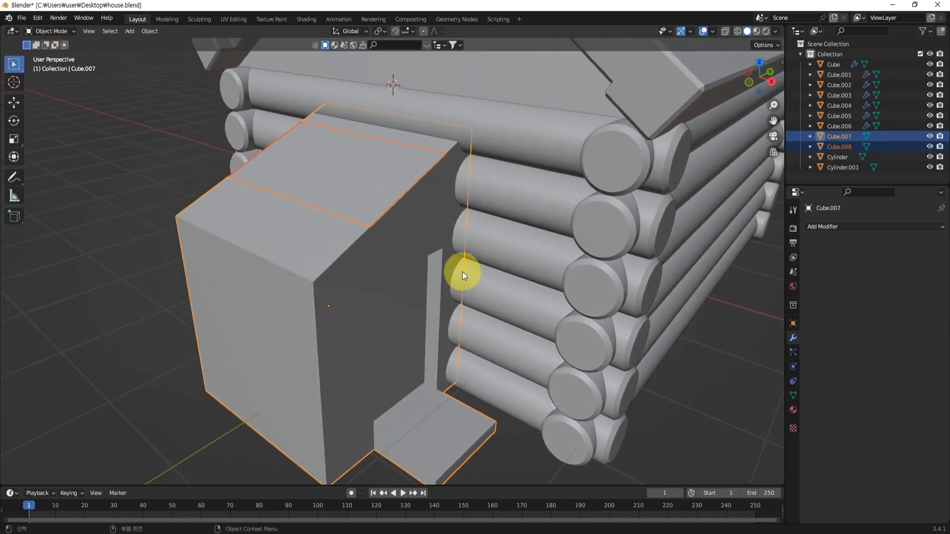
{"action": "left_click", "coordinate": [138, 194]}
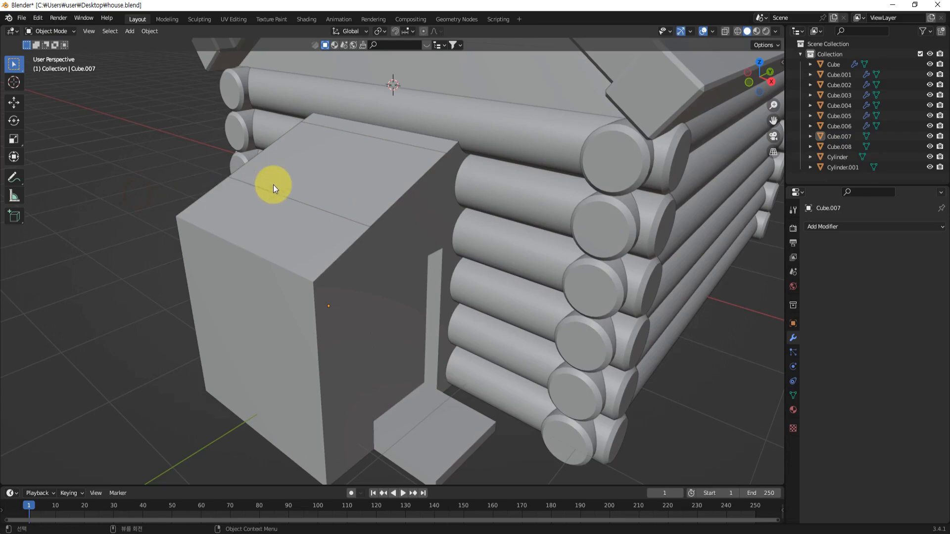
{"action": "left_click", "coordinate": [376, 178]}
{"action": "left_click", "coordinate": [371, 183]}
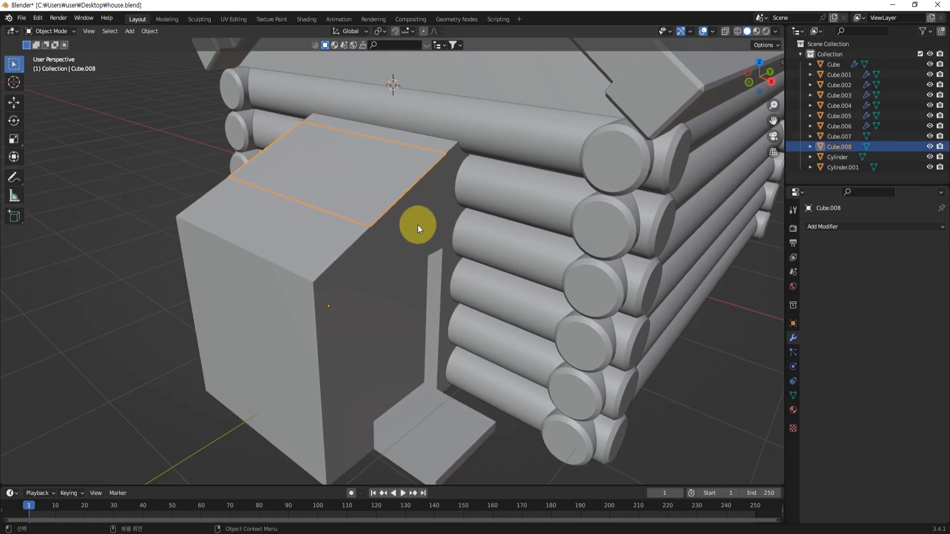
In Edit Mode, select the separated roof face and scale it uniformly by about 1.142
{"action": "key", "text": "Tab"}
{"action": "middle_click_drag", "start_coordinate": [436, 210], "coordinate": [415, 203]}
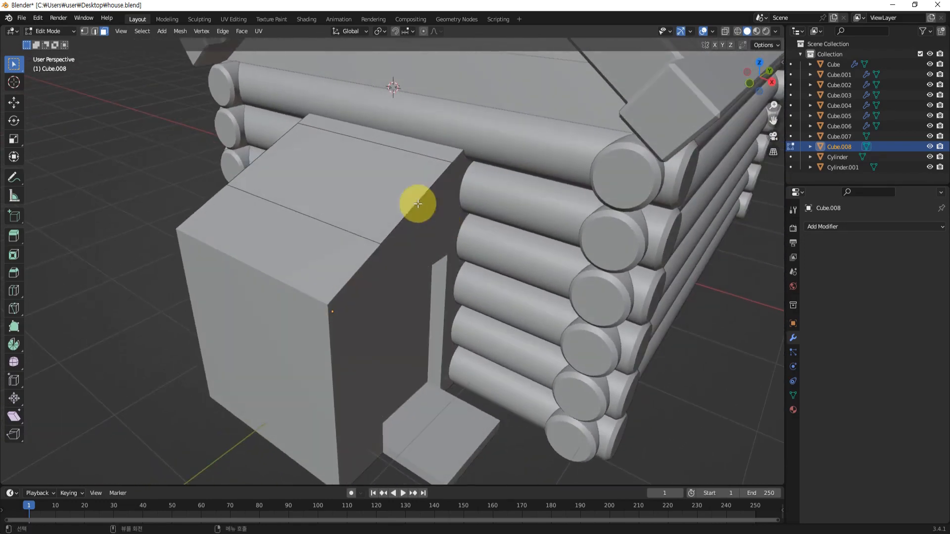
{"action": "left_click", "coordinate": [375, 176]}
{"action": "mouse_move", "coordinate": [446, 237]}
{"action": "middle_mouse_down"}
{"action": "mouse_move", "coordinate": [454, 248]}
{"action": "mouse_move", "coordinate": [445, 223]}
{"action": "middle_mouse_up"}
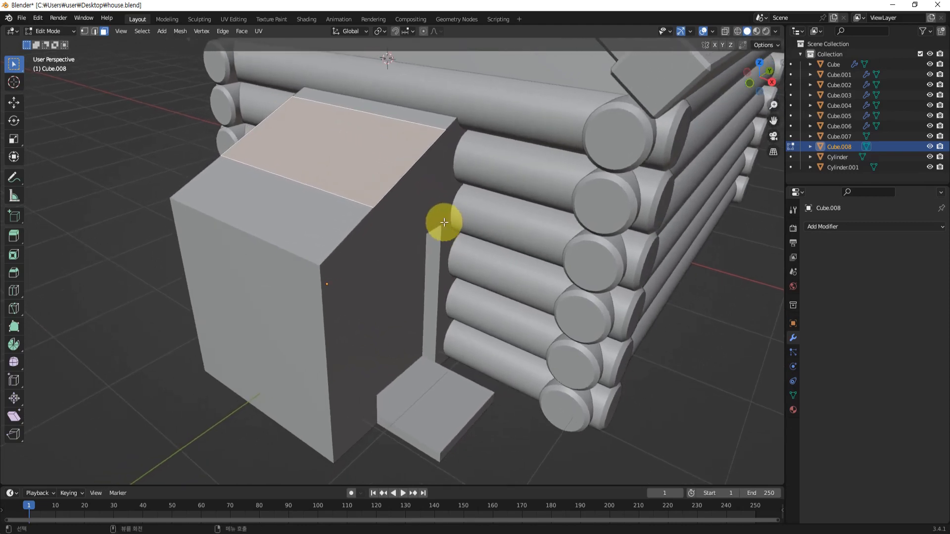
{"action": "key", "text": "s"}
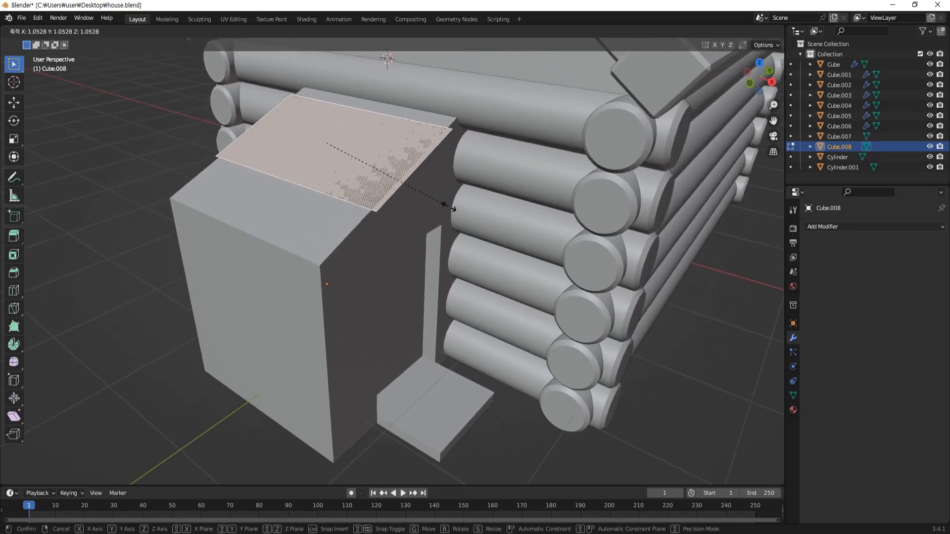
{"action": "left_click", "coordinate": [454, 210]}
{"action": "middle_click_drag", "start_coordinate": [454, 201], "coordinate": [462, 244]}
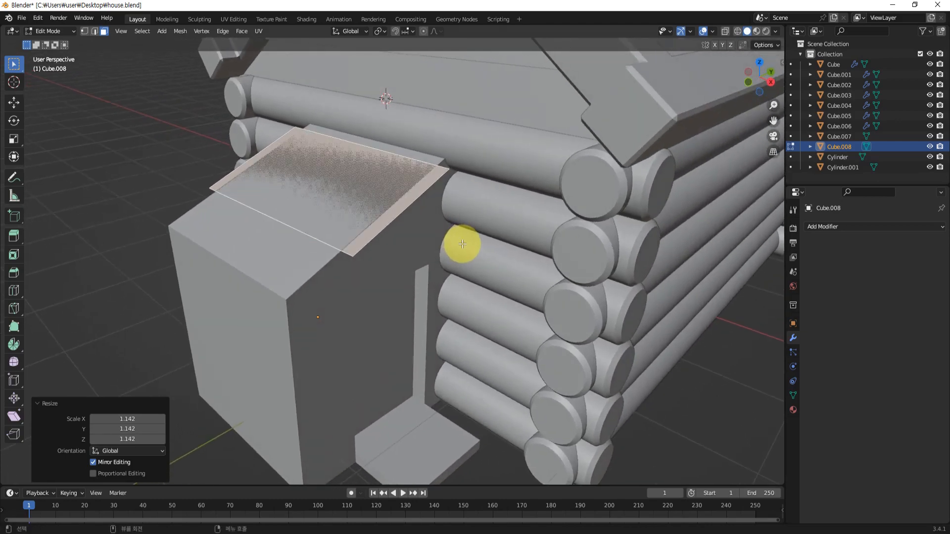
Try to stretch the porch roof face along the global Y axis by about 1.948
{"action": "key", "text": "s"}
{"action": "key", "text": "y"}
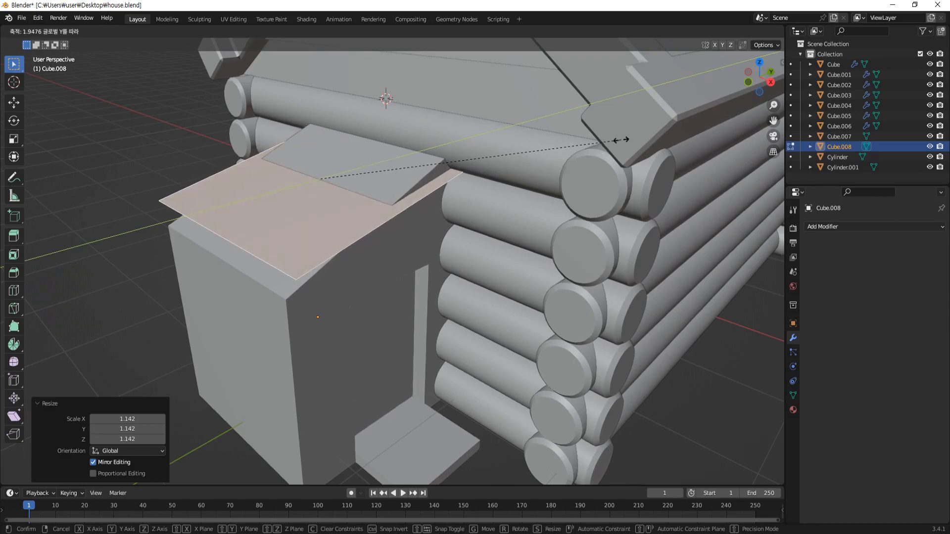
{"action": "left_click", "coordinate": [621, 140]}
{"action": "middle_click_drag", "start_coordinate": [476, 265], "coordinate": [395, 215]}
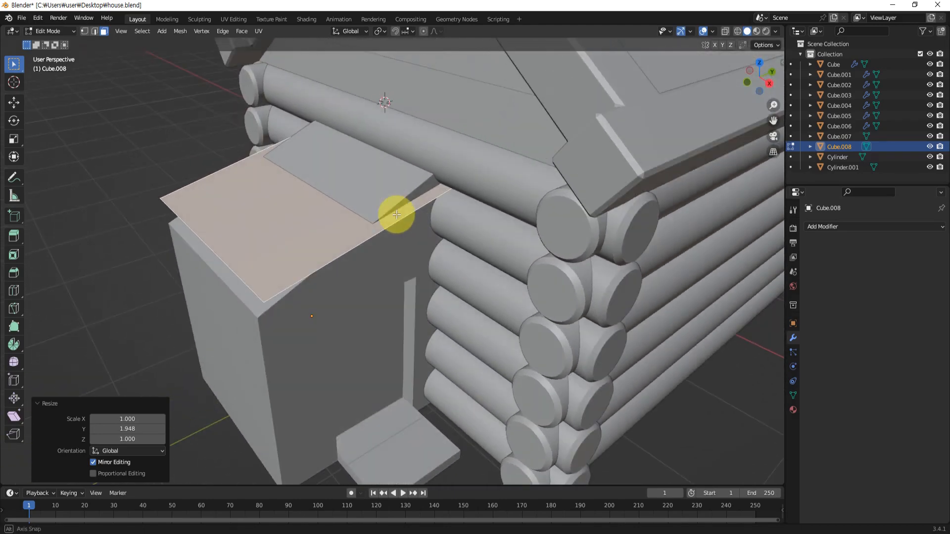
{"action": "key", "text": "ctrl+z"}
Set the transform orientation to Normal and scale the roof face by about 2.1 along X to cover the porch slope
{"action": "middle_click_drag", "start_coordinate": [378, 252], "coordinate": [394, 268]}
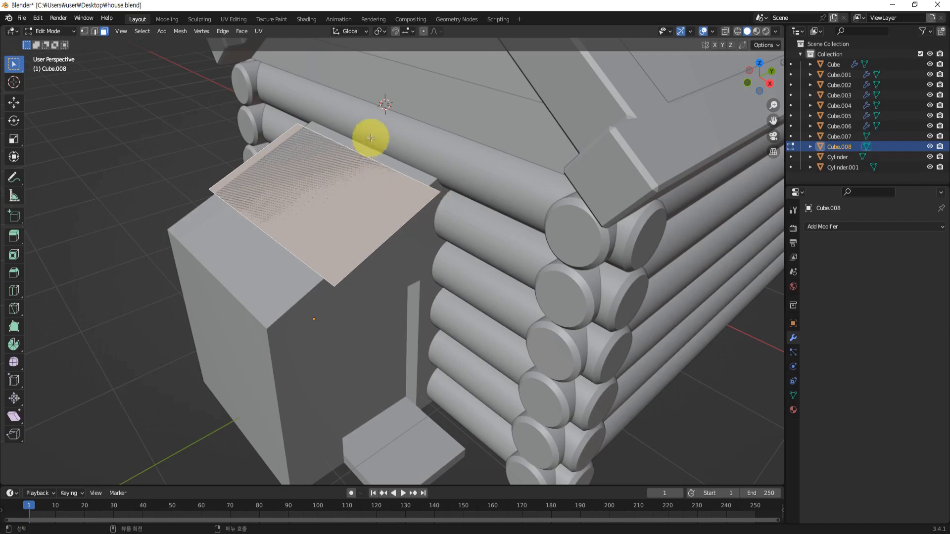
{"action": "left_click", "coordinate": [362, 31]}
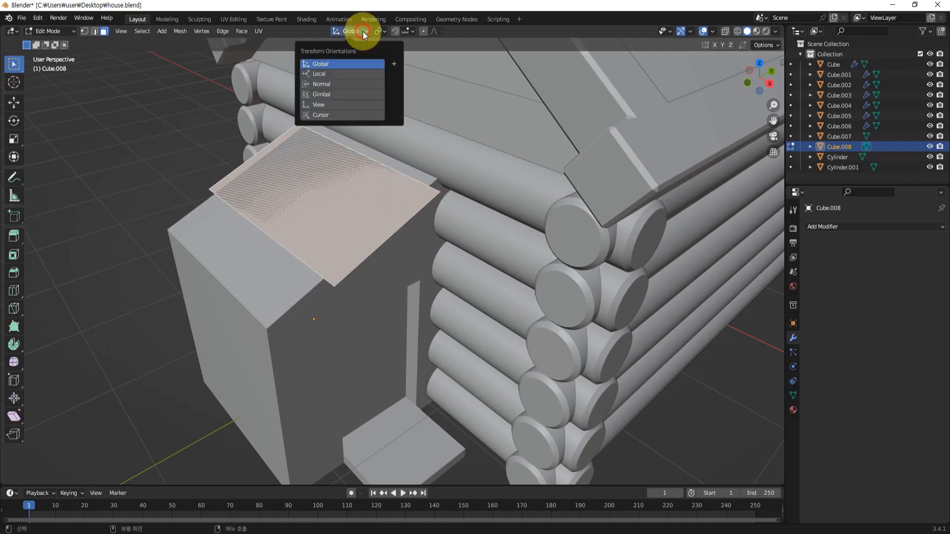
{"action": "left_click", "coordinate": [325, 84]}
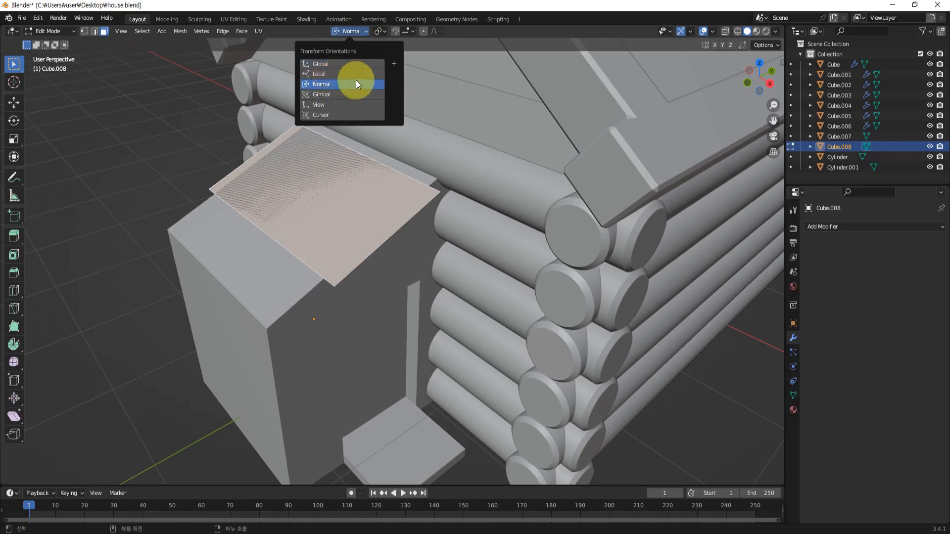
{"action": "middle_click_drag", "start_coordinate": [513, 136], "coordinate": [438, 209]}
{"action": "key", "text": "s"}
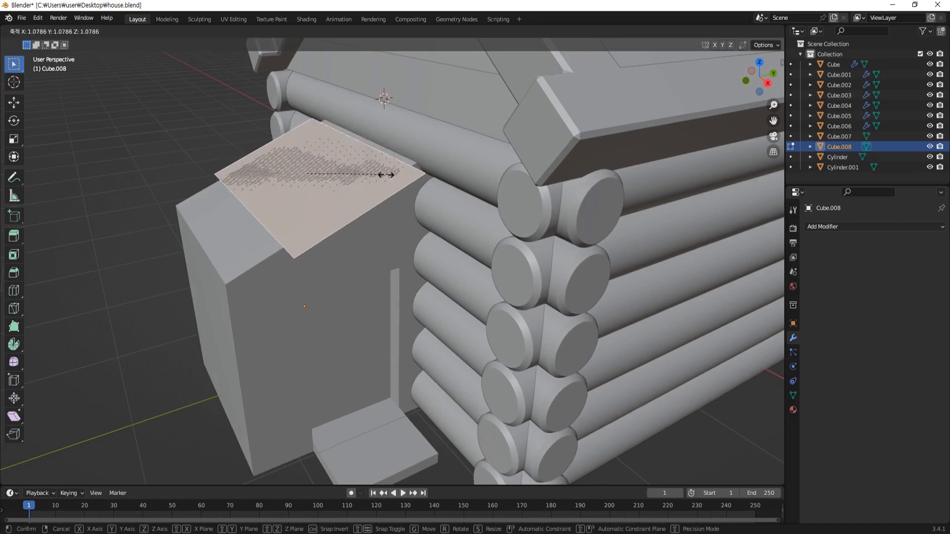
{"action": "key", "text": "x"}
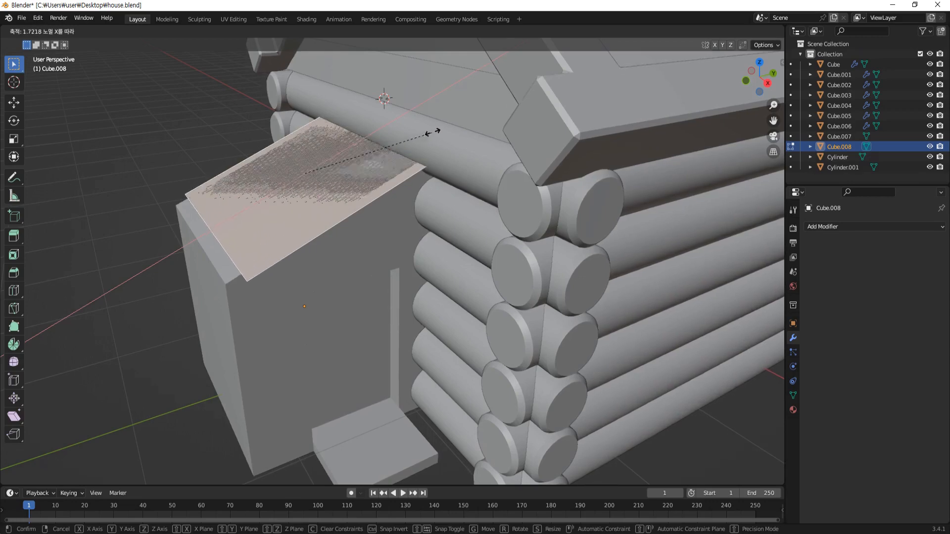
{"action": "left_click", "coordinate": [457, 119]}
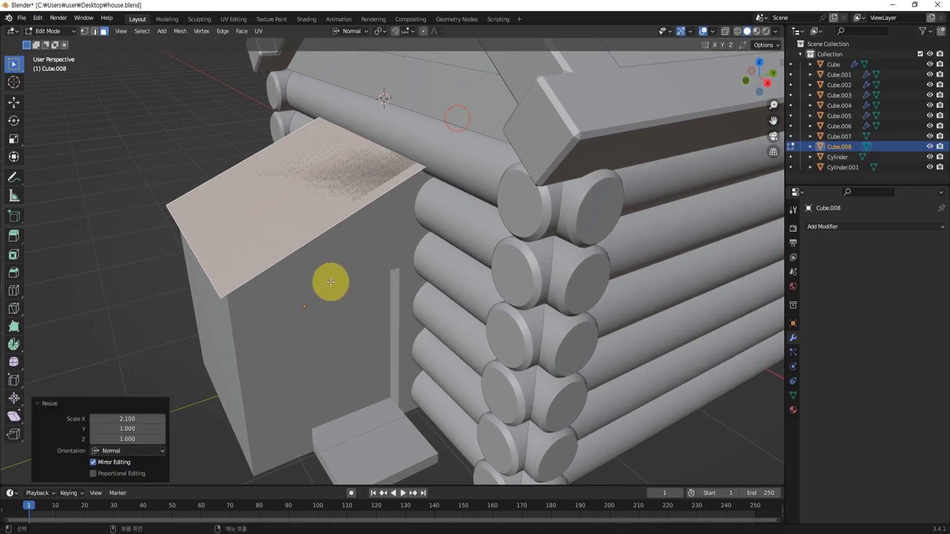
Set the transform orientation back to Global
{"action": "middle_click_drag", "start_coordinate": [328, 280], "coordinate": [389, 251]}
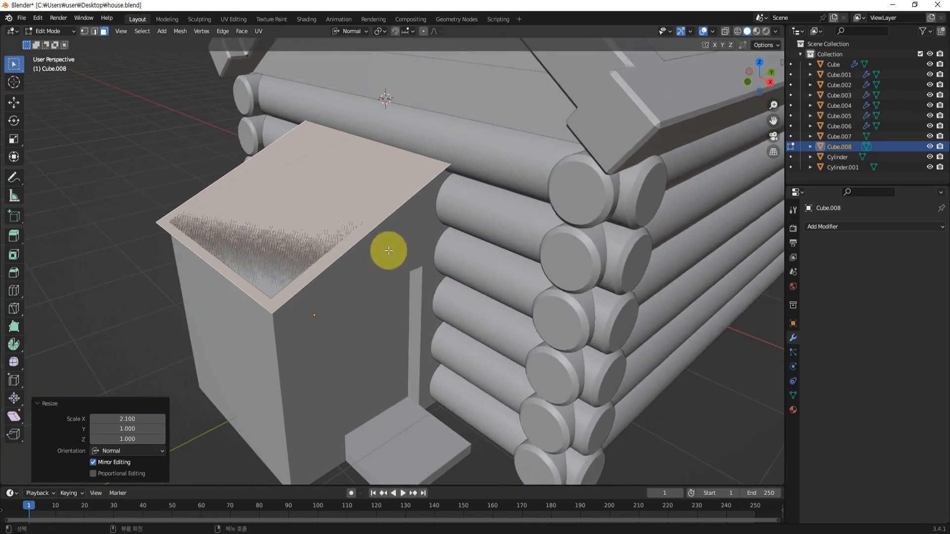
{"action": "left_click", "coordinate": [352, 32]}
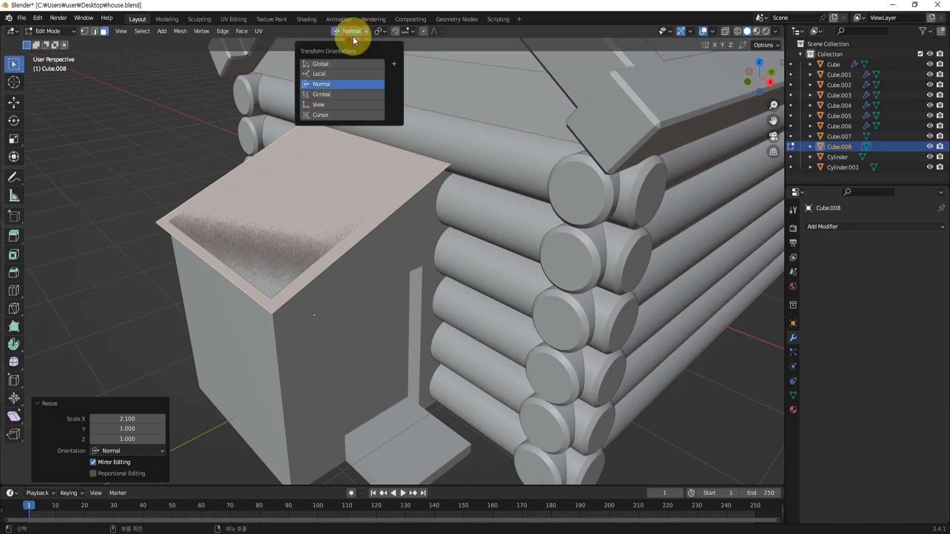
{"action": "left_click", "coordinate": [317, 63]}
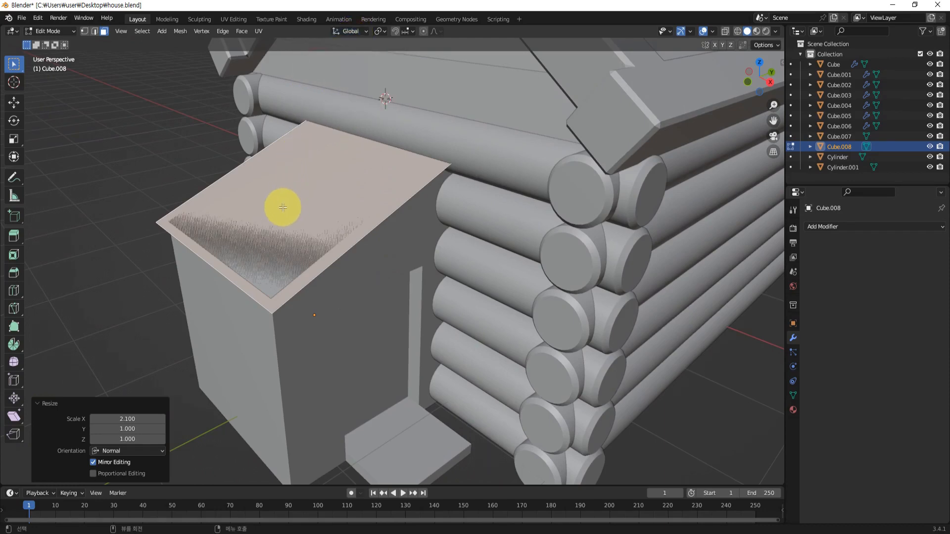
Extrude the porch roof face outward by about 0.06 m along its normal to form a slab, and clear the selection
{"action": "middle_click_drag", "start_coordinate": [369, 208], "coordinate": [358, 224]}
{"action": "key", "text": "e"}
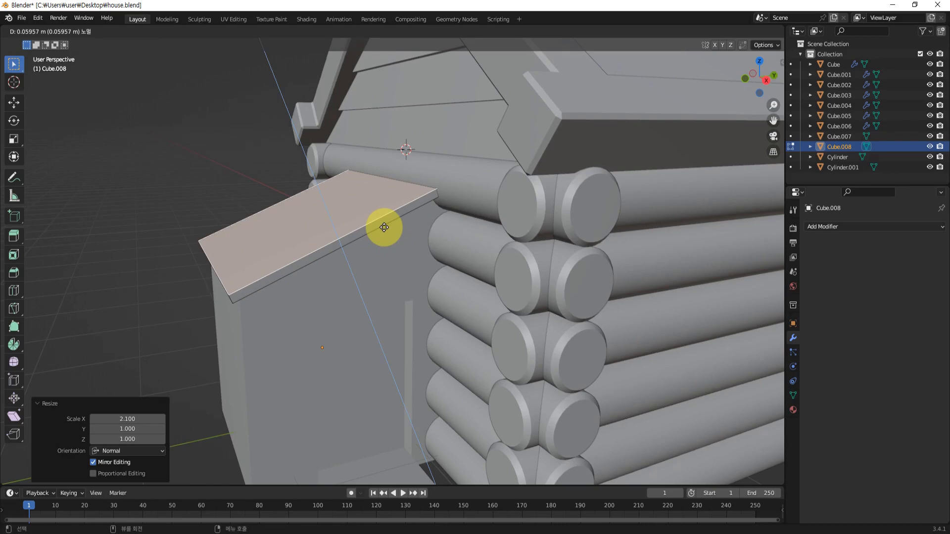
{"action": "left_click", "coordinate": [383, 227]}
{"action": "left_click", "coordinate": [223, 159]}
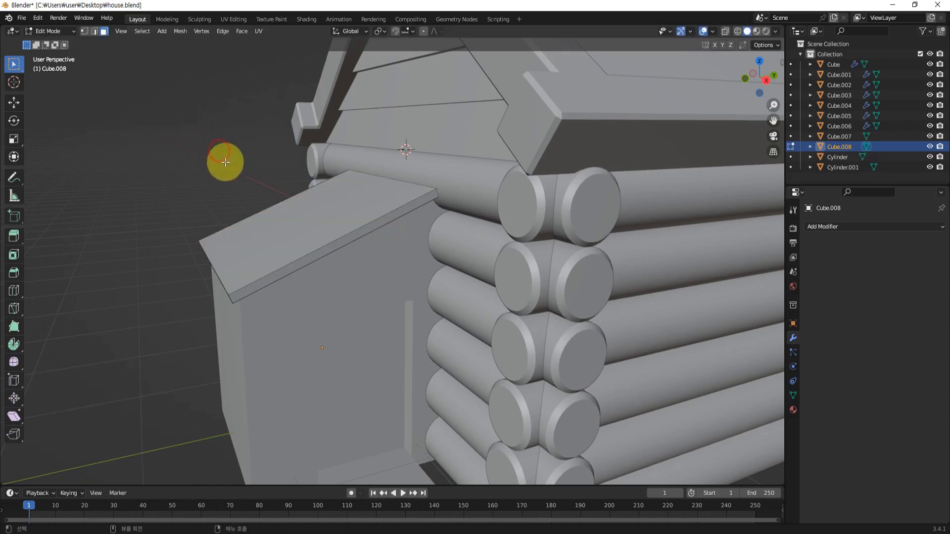
Add a Bevel modifier to the porch roof slab and set its amount to 0.012 m
{"action": "middle_click_drag", "start_coordinate": [223, 158], "coordinate": [341, 197]}
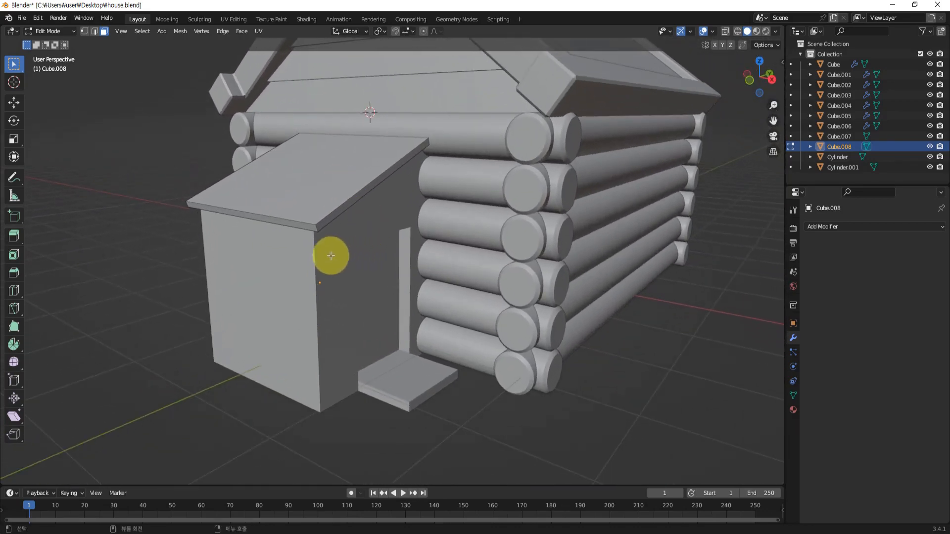
{"action": "scroll", "coordinate": [345, 217], "scroll_direction": "up", "scroll_amount": 3}
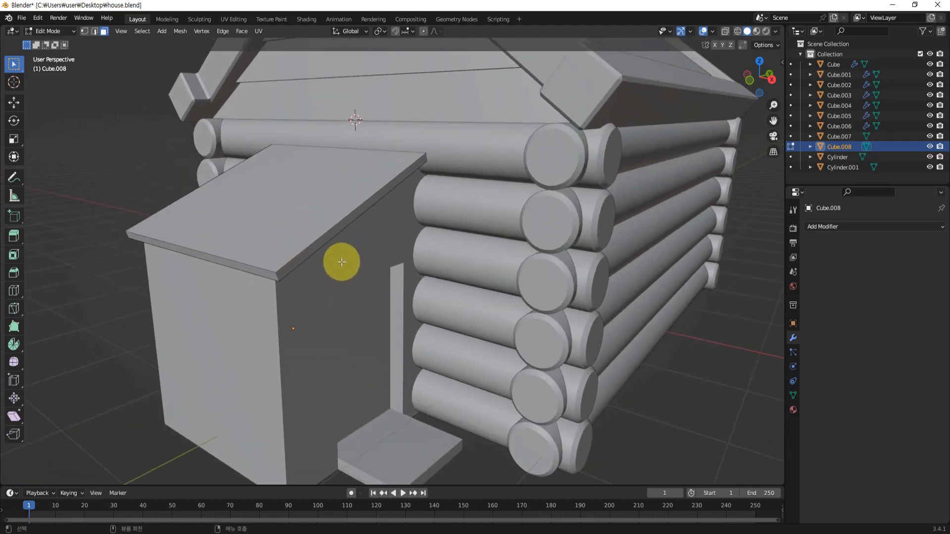
{"action": "scroll", "coordinate": [341, 262], "scroll_direction": "up", "scroll_amount": 1}
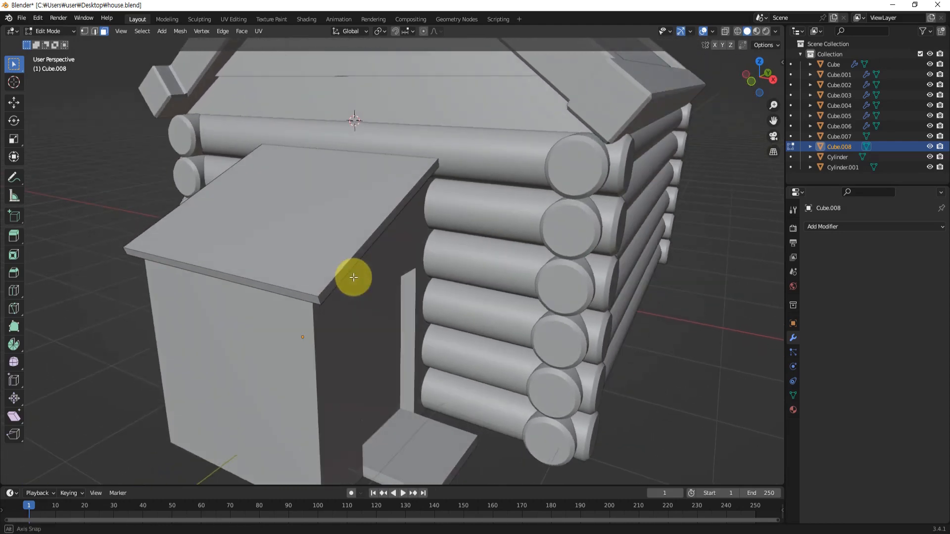
{"action": "left_click", "coordinate": [852, 227]}
{"action": "left_click", "coordinate": [748, 268]}
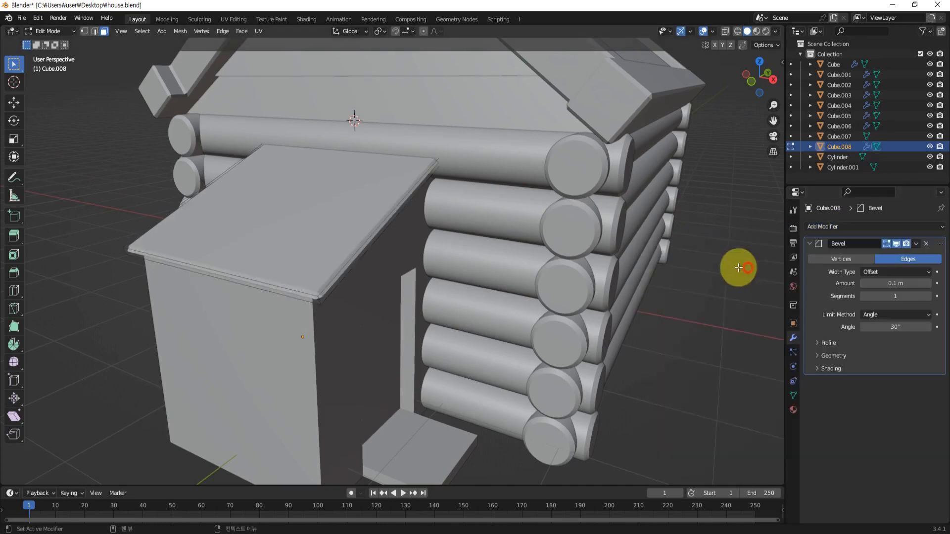
{"action": "scroll", "coordinate": [313, 312], "scroll_direction": "up", "scroll_amount": 3}
{"action": "scroll", "coordinate": [397, 309], "scroll_direction": "up", "scroll_amount": 1}
{"action": "scroll", "coordinate": [397, 309], "scroll_direction": "down", "scroll_amount": 1}
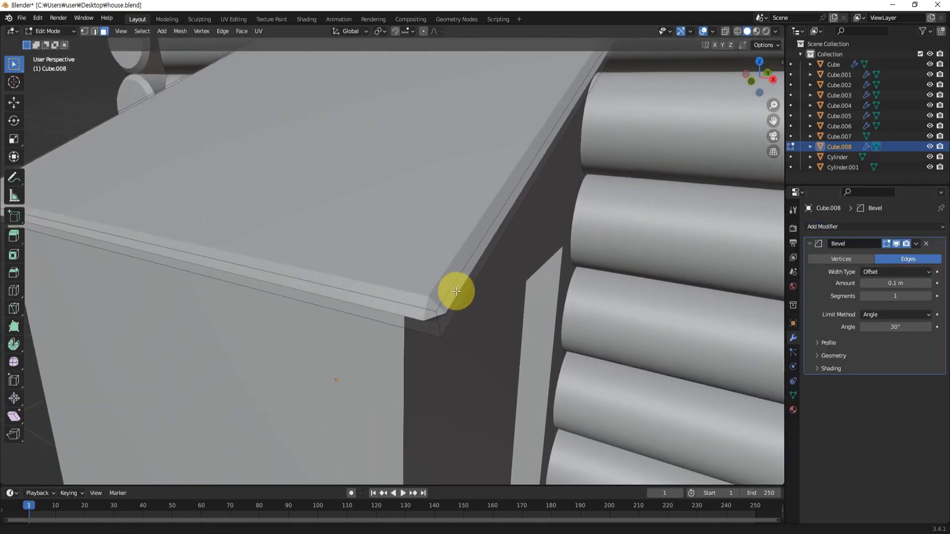
{"action": "mouse_move", "coordinate": [907, 282]}
{"action": "left_mouse_down"}
{"action": "mouse_move", "coordinate": [896, 283]}
{"action": "mouse_move", "coordinate": [909, 283]}
{"action": "left_mouse_up"}
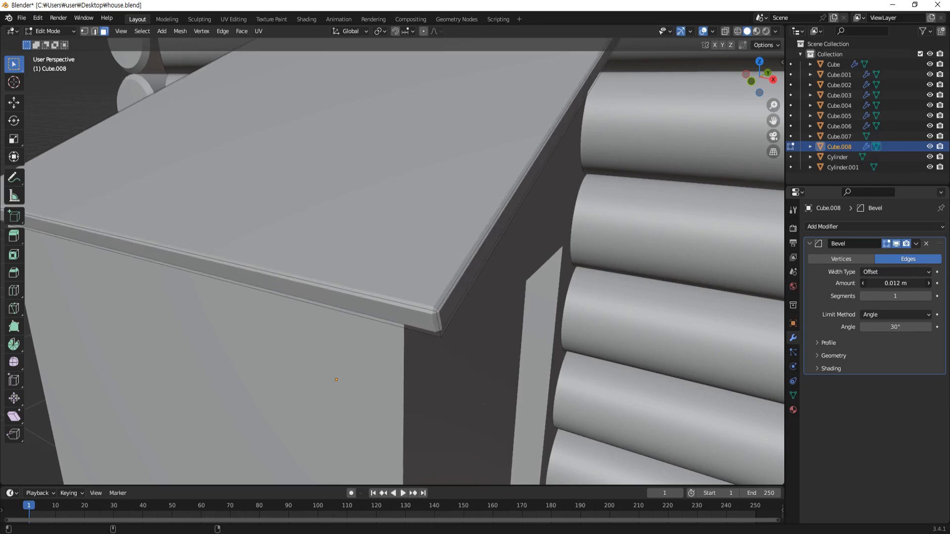
Return to Object Mode, select the porch block with the doorway and add a Bevel modifier to it
{"action": "middle_click_drag", "start_coordinate": [699, 297], "coordinate": [551, 310]}
{"action": "key", "text": "Tab"}
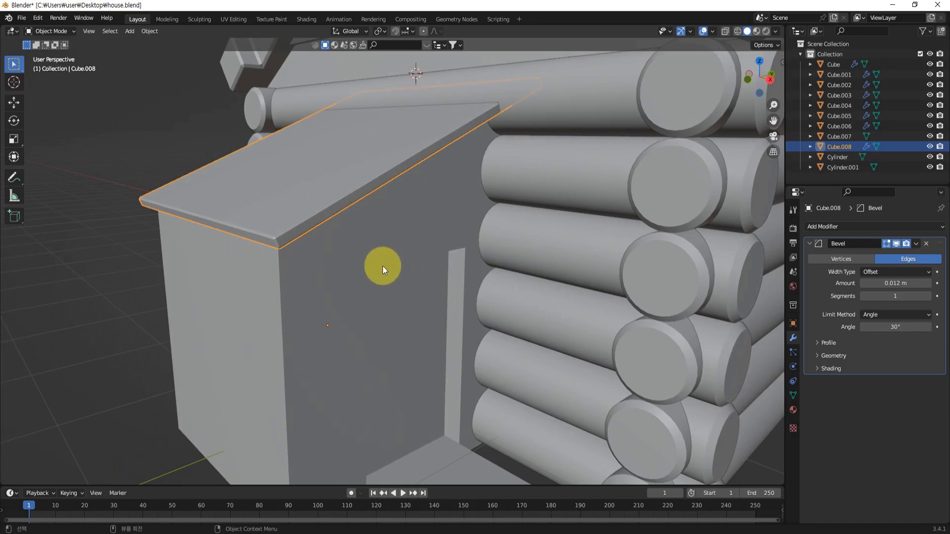
{"action": "left_click", "coordinate": [382, 266]}
{"action": "middle_click_drag", "start_coordinate": [410, 340], "coordinate": [535, 278]}
{"action": "left_click", "coordinate": [830, 233]}
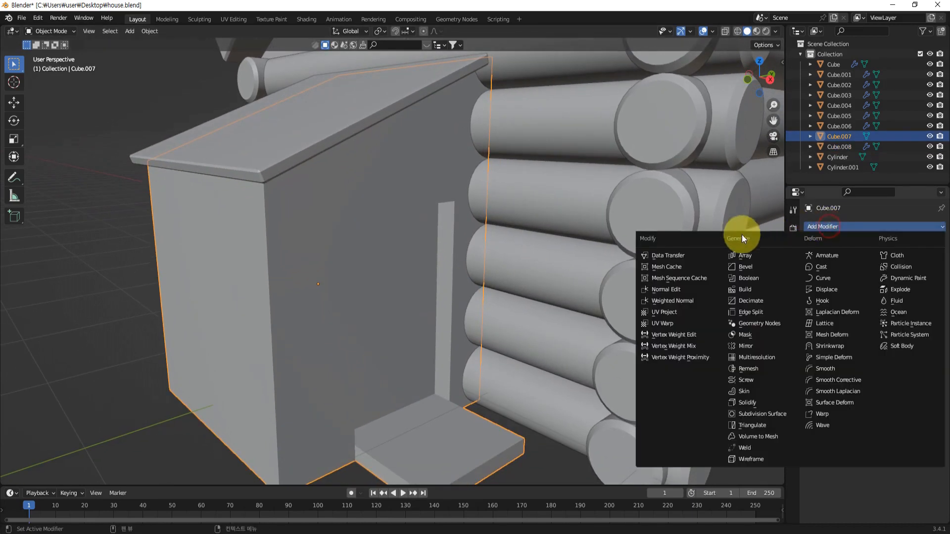
{"action": "left_click", "coordinate": [737, 267]}
{"action": "middle_click_drag", "start_coordinate": [450, 292], "coordinate": [467, 304]}
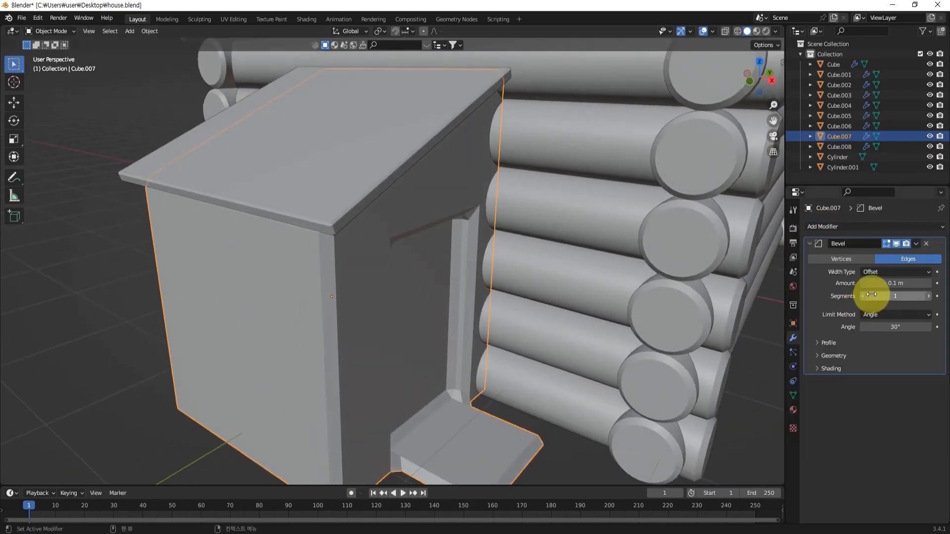
Set the porch block's bevel amount to 0.011 m and deselect the block
{"action": "left_click_drag", "start_coordinate": [895, 284], "coordinate": [874, 283]}
{"action": "scroll", "coordinate": [445, 310], "scroll_direction": "up", "scroll_amount": 3}
{"action": "middle_click_drag", "start_coordinate": [421, 308], "coordinate": [530, 301], "text": "shift"}
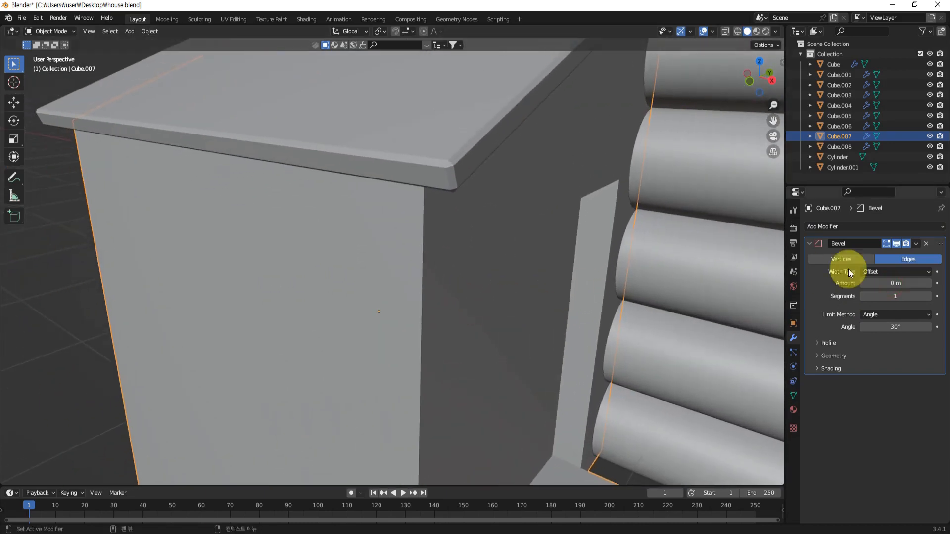
{"action": "left_click_drag", "start_coordinate": [882, 283], "coordinate": [870, 275]}
{"action": "scroll", "coordinate": [476, 201], "scroll_direction": "down", "scroll_amount": 5}
{"action": "middle_click_drag", "start_coordinate": [477, 201], "coordinate": [528, 310]}
{"action": "left_click", "coordinate": [208, 354]}
Select the logs of the cabin's rear gable wall and enter Edit Mode on them
{"action": "scroll", "coordinate": [268, 310], "scroll_direction": "down", "scroll_amount": 2}
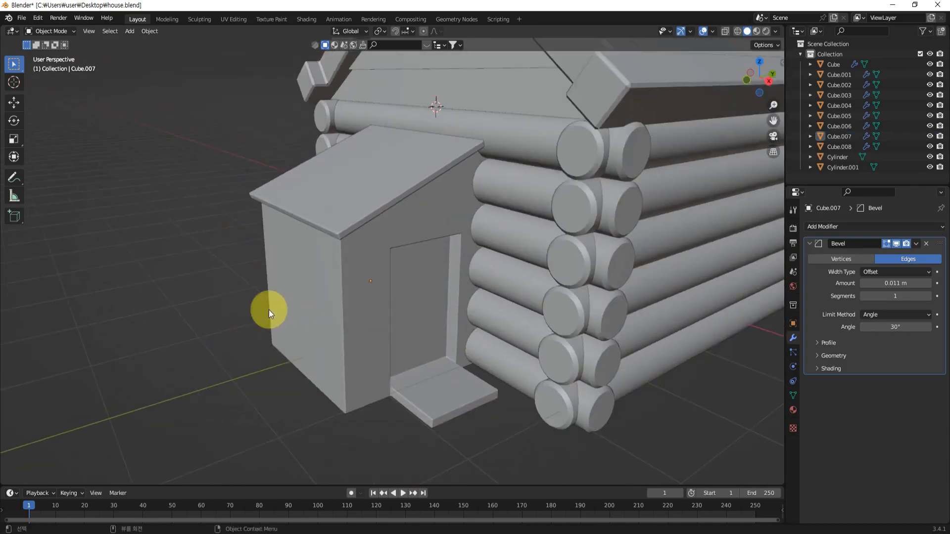
{"action": "mouse_move", "coordinate": [384, 354]}
{"action": "middle_mouse_down"}
{"action": "mouse_move", "coordinate": [374, 381]}
{"action": "mouse_move", "coordinate": [370, 340]}
{"action": "mouse_move", "coordinate": [353, 339]}
{"action": "mouse_move", "coordinate": [371, 367]}
{"action": "middle_mouse_up"}
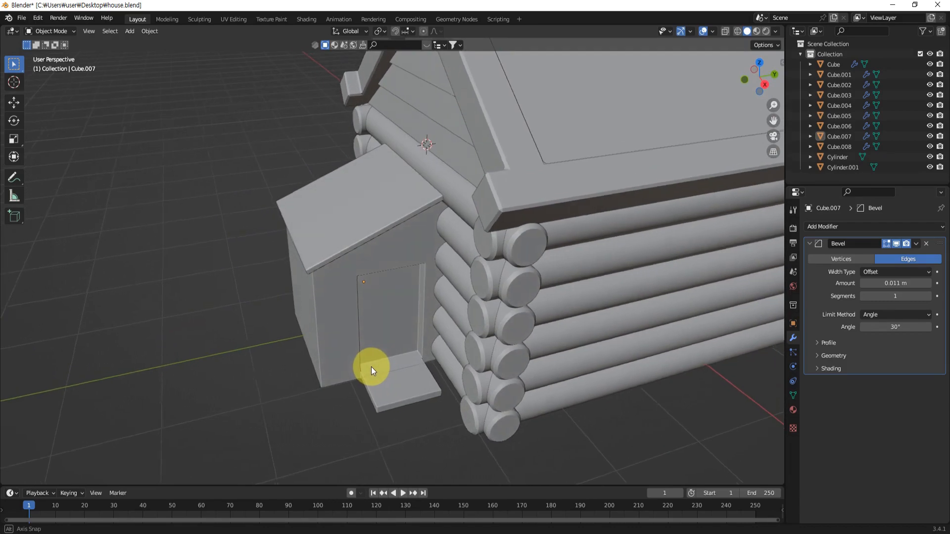
{"action": "middle_click_drag", "start_coordinate": [538, 313], "coordinate": [488, 311]}
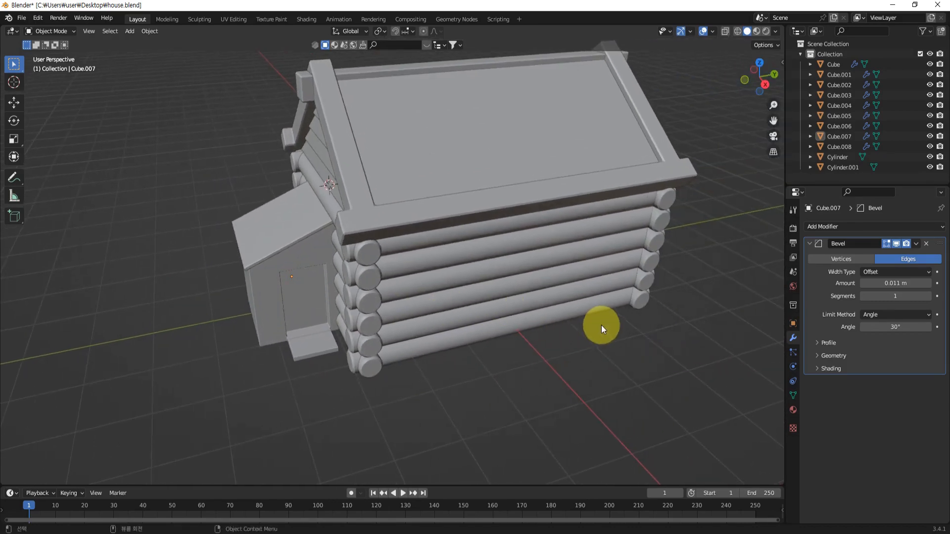
{"action": "middle_click_drag", "start_coordinate": [602, 324], "coordinate": [595, 366]}
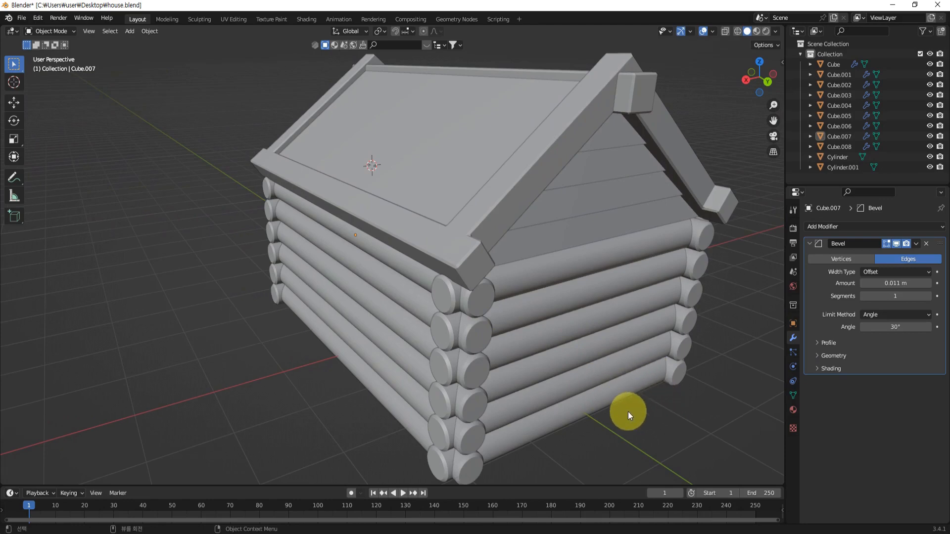
{"action": "middle_click_drag", "start_coordinate": [629, 407], "coordinate": [577, 357]}
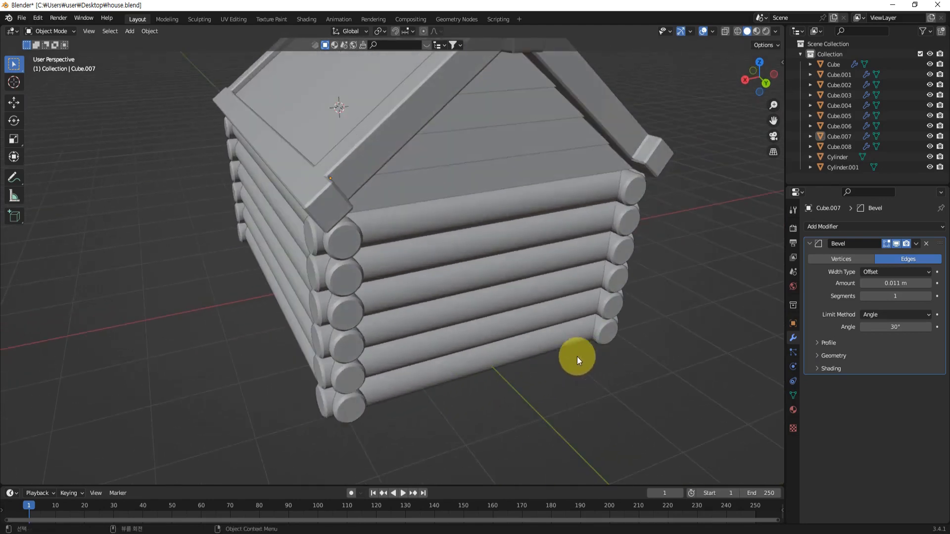
{"action": "left_click", "coordinate": [529, 346]}
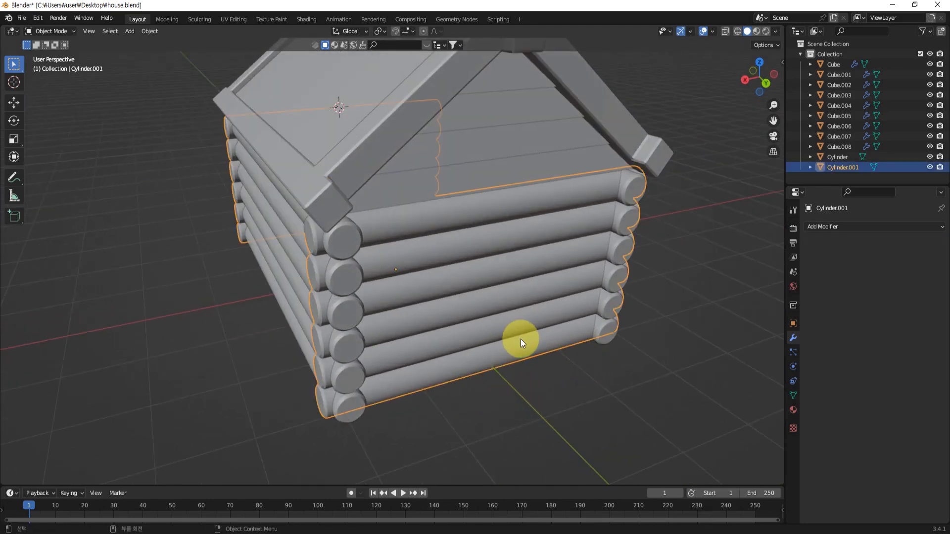
{"action": "key", "text": "Tab"}
{"action": "scroll", "coordinate": [516, 397], "scroll_direction": "up", "scroll_amount": 3}
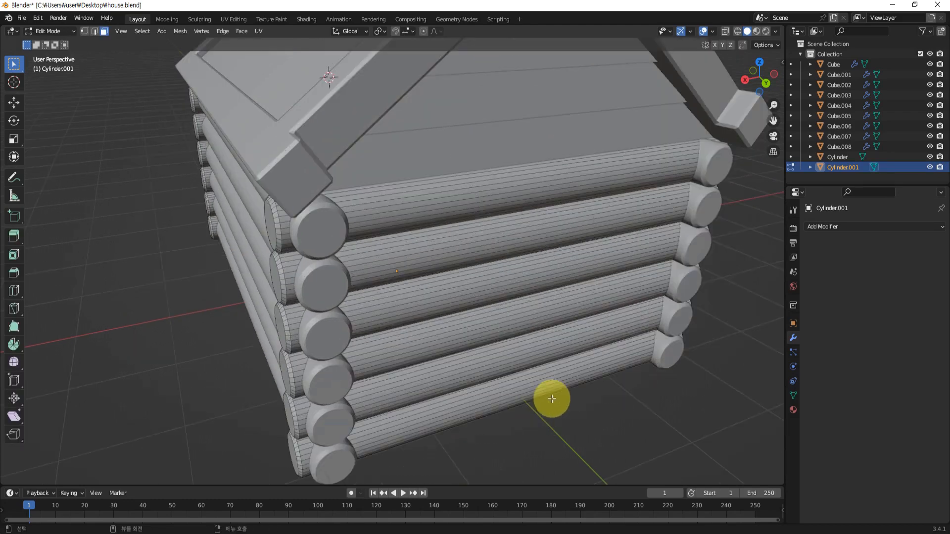
Select the mid-height lengthwise edge of the lowest rear-wall log and snap the 3D cursor to it
{"action": "key", "text": "KP_1"}
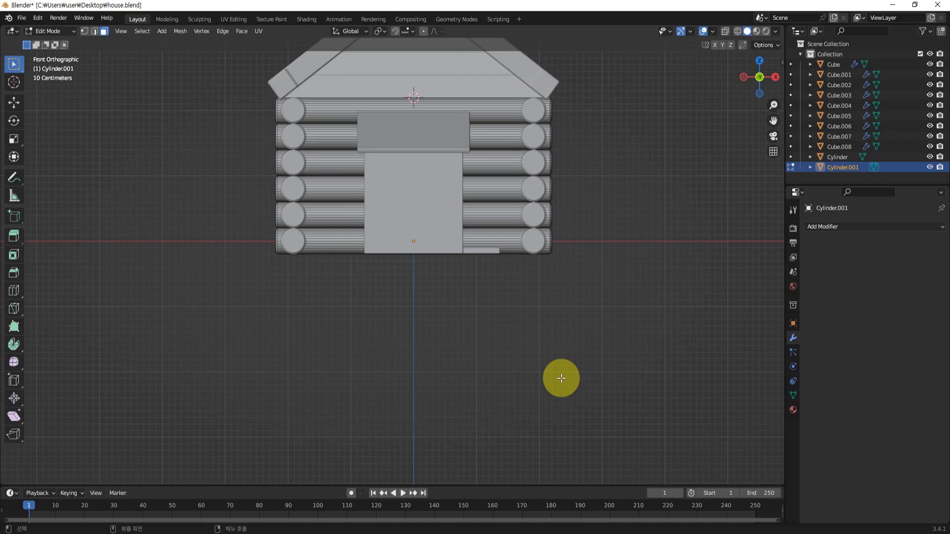
{"action": "key", "text": "ctrl+KP_1"}
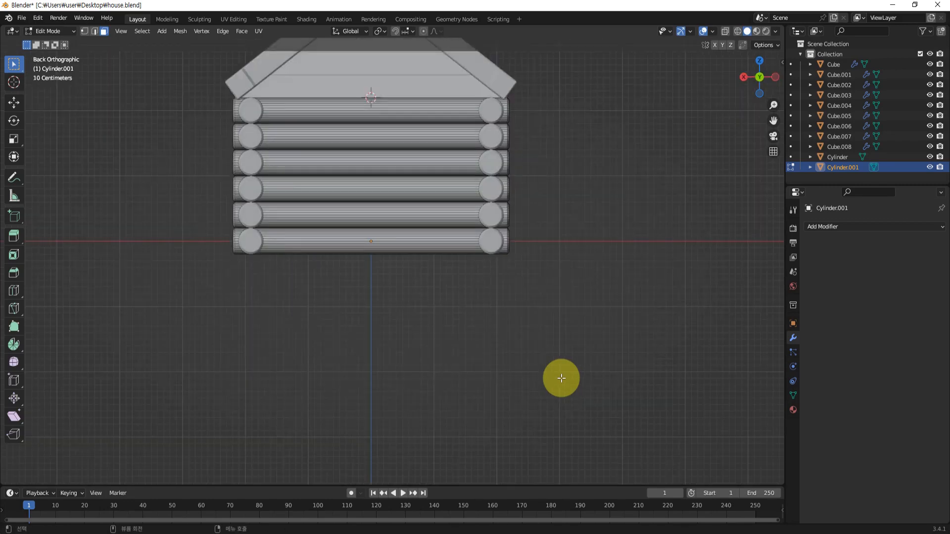
{"action": "scroll", "coordinate": [344, 231], "scroll_direction": "up", "scroll_amount": 5}
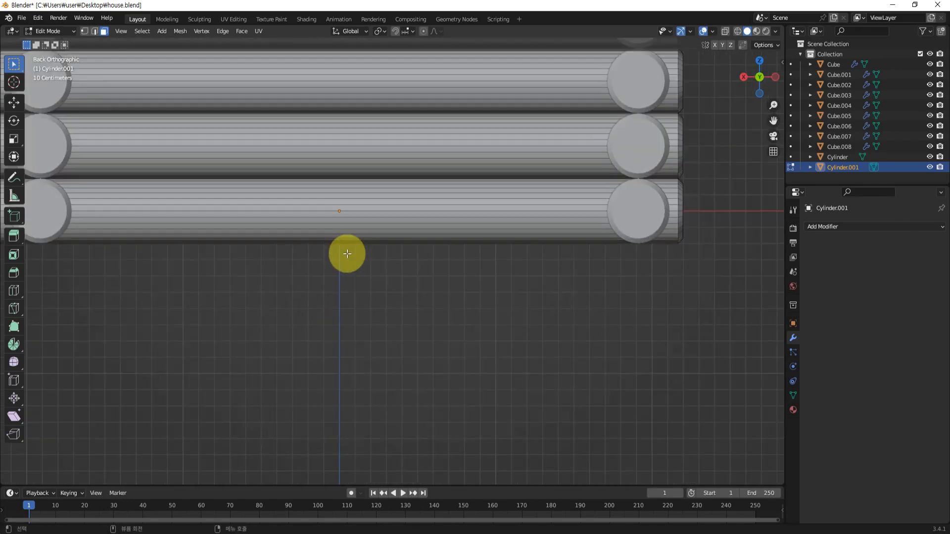
{"action": "middle_click_drag", "start_coordinate": [347, 253], "coordinate": [426, 350], "text": "shift"}
{"action": "scroll", "coordinate": [412, 319], "scroll_direction": "up", "scroll_amount": 2}
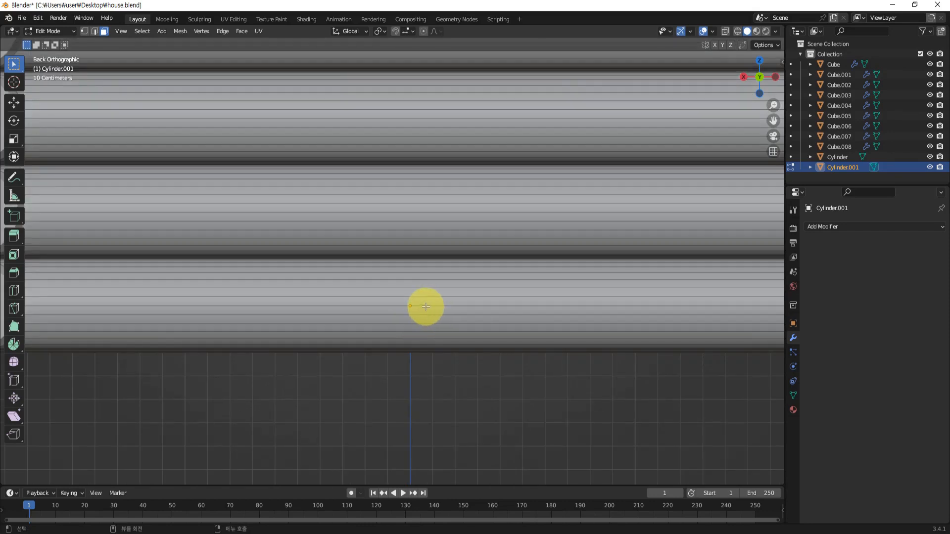
{"action": "left_click", "coordinate": [425, 313], "text": "alt"}
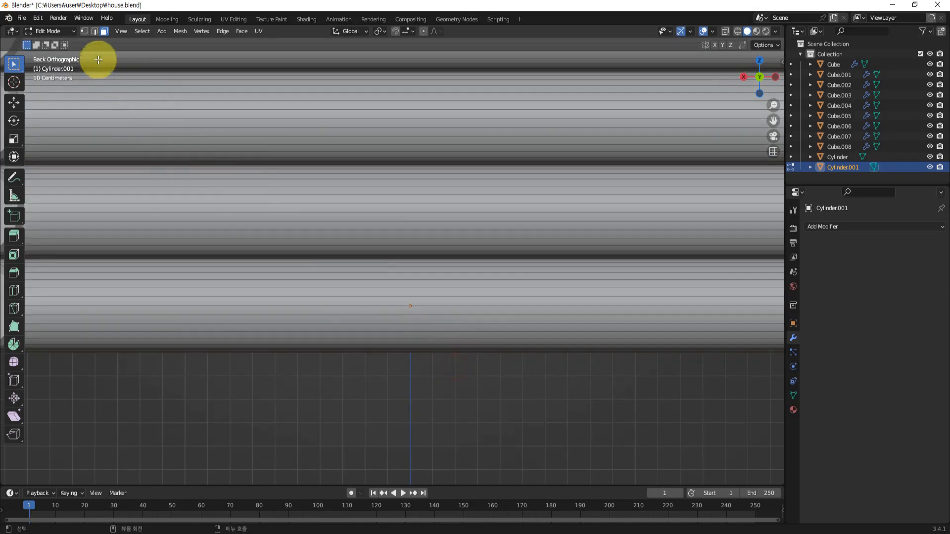
{"action": "key", "text": "2"}
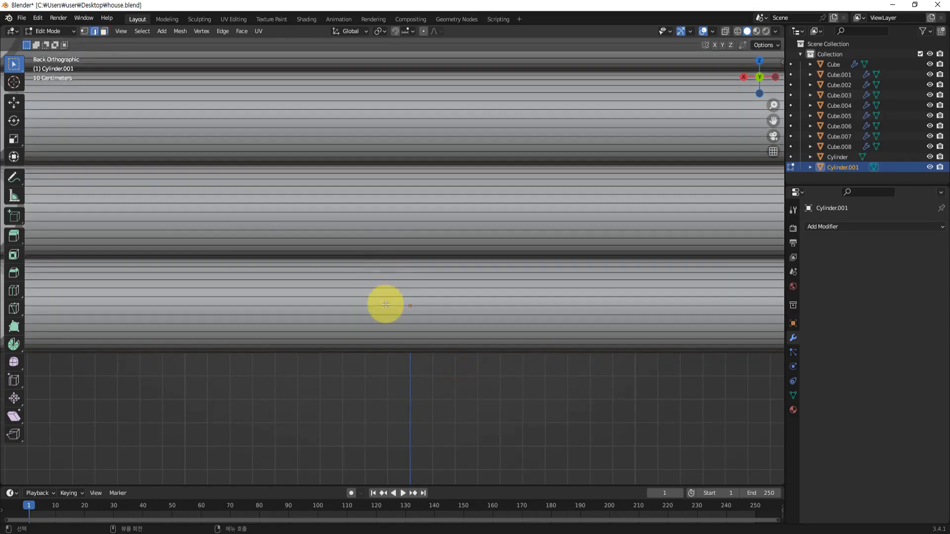
{"action": "left_click", "coordinate": [435, 307]}
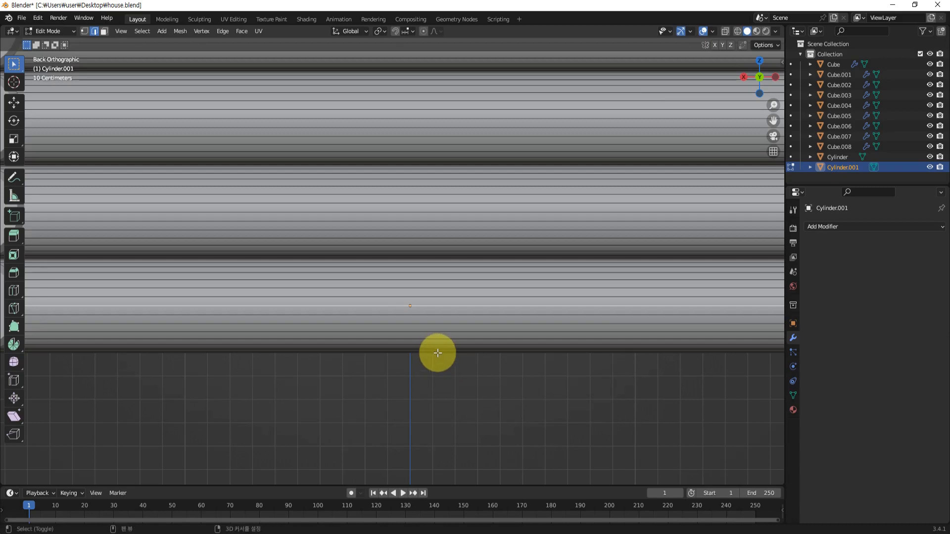
{"action": "key", "text": "shift+s"}
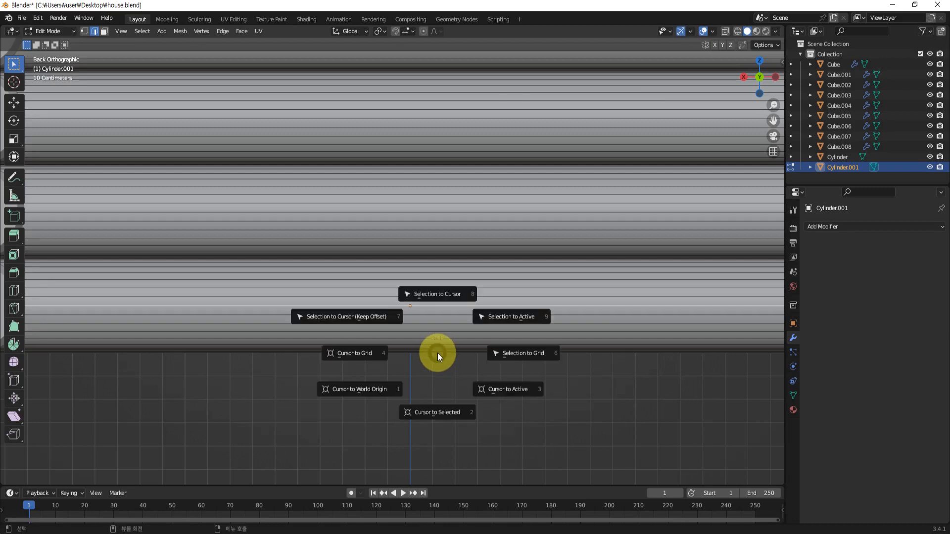
{"action": "left_click", "coordinate": [429, 414]}
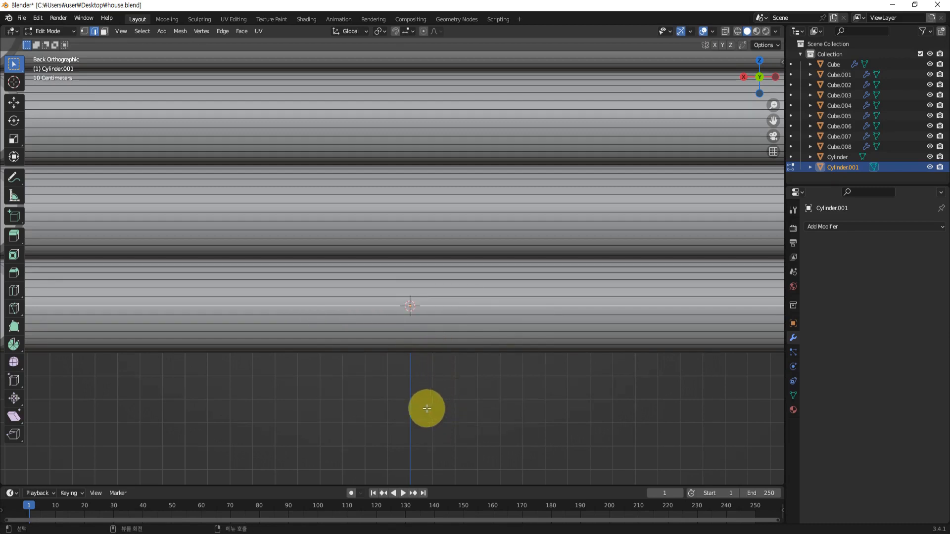
Return to Object Mode and add a 2 m cube at the 3D cursor on the rear wall
{"action": "middle_click_drag", "start_coordinate": [414, 308], "coordinate": [465, 356]}
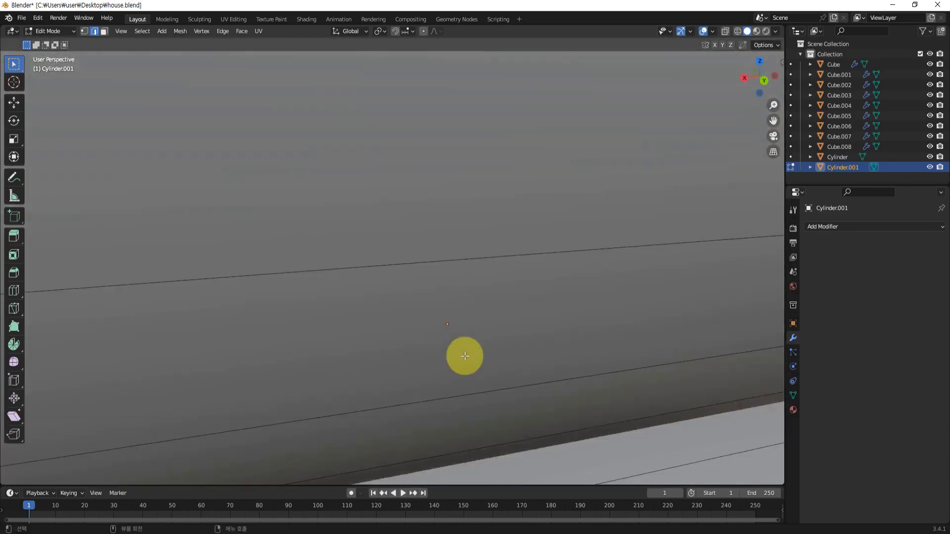
{"action": "scroll", "coordinate": [465, 353], "scroll_direction": "down", "scroll_amount": 6}
{"action": "scroll", "coordinate": [466, 326], "scroll_direction": "up", "scroll_amount": 5}
{"action": "middle_click_drag", "start_coordinate": [583, 408], "coordinate": [545, 366], "text": "shift"}
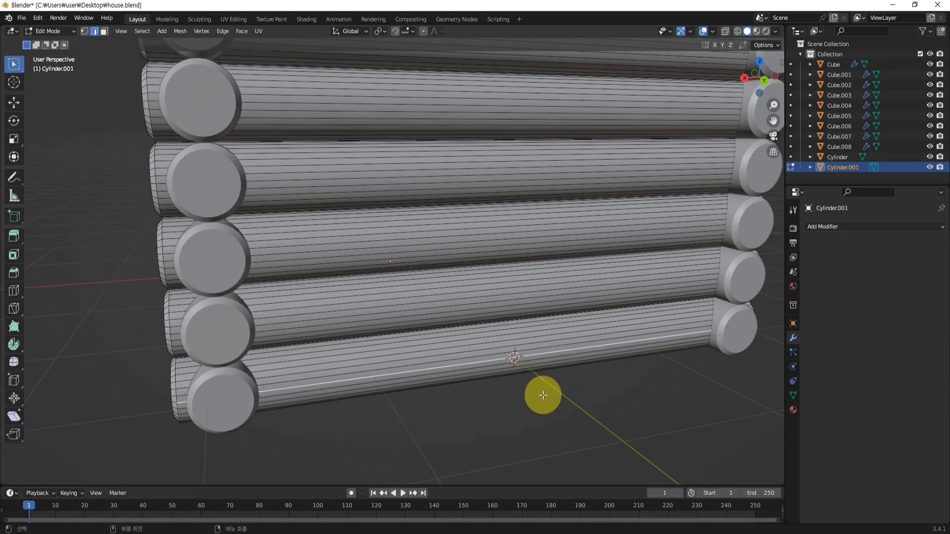
{"action": "key", "text": "Tab"}
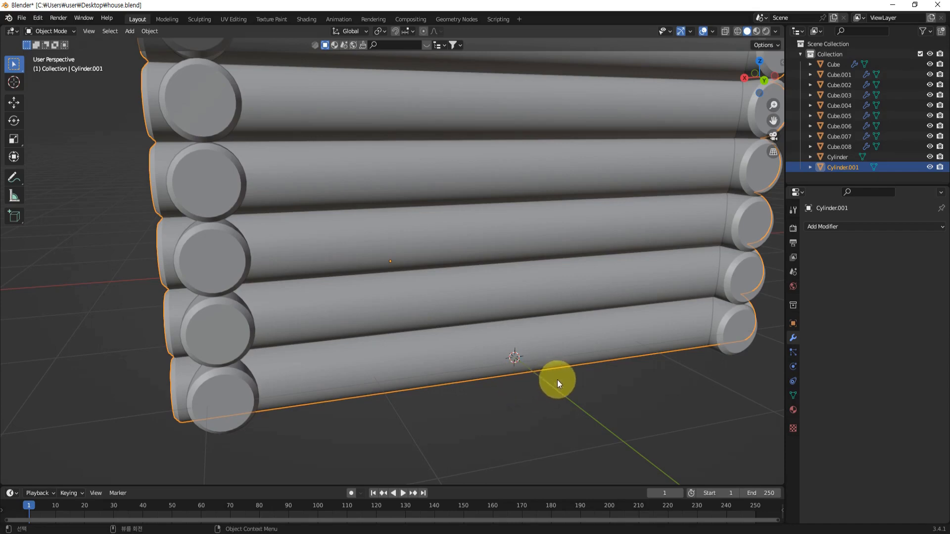
{"action": "key", "text": "shift+a"}
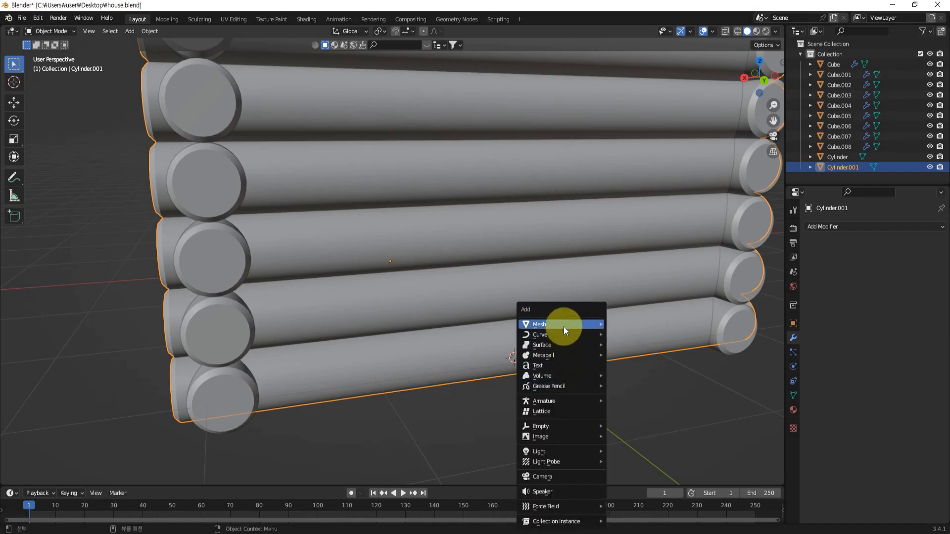
{"action": "mouse_move", "coordinate": [563, 327]}
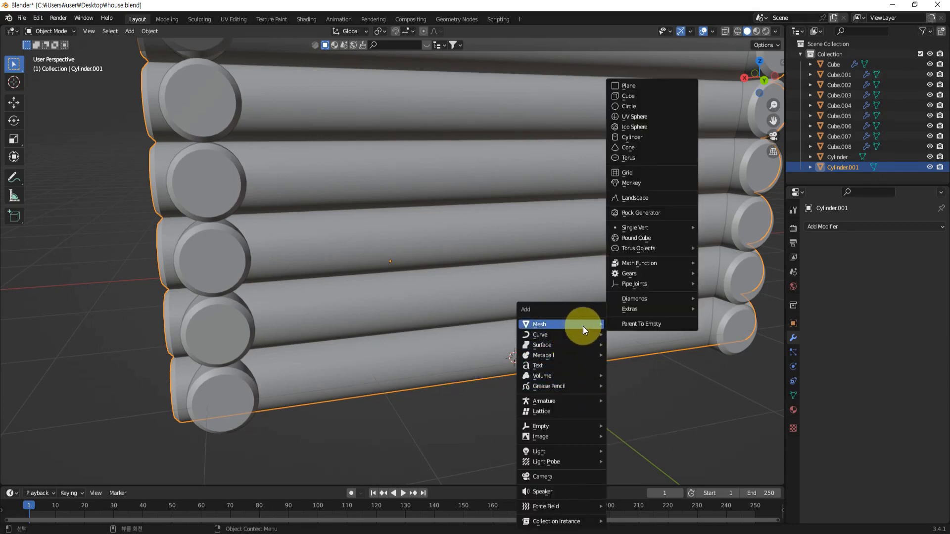
{"action": "left_click", "coordinate": [629, 97]}
{"action": "scroll", "coordinate": [572, 346], "scroll_direction": "down", "scroll_amount": 8}
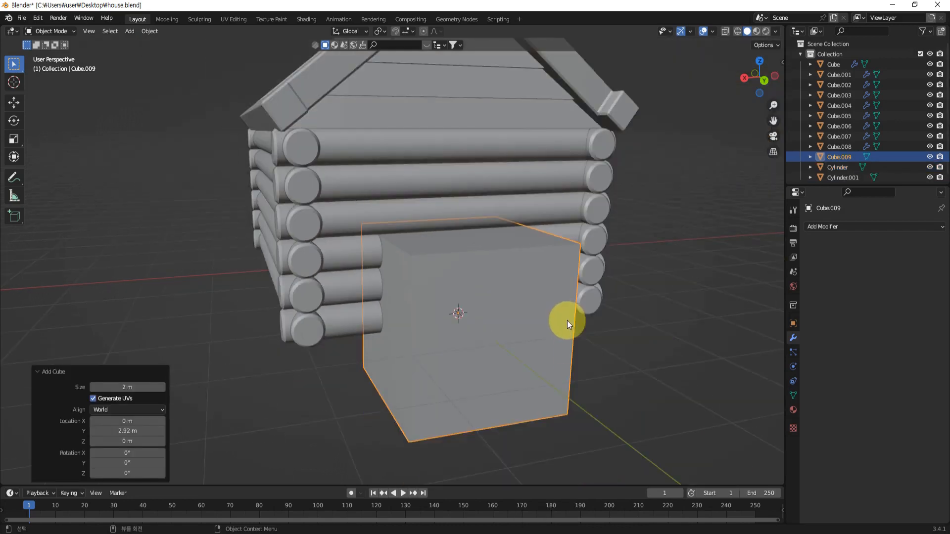
{"action": "mouse_move", "coordinate": [547, 340]}
{"action": "middle_mouse_down"}
{"action": "mouse_move", "coordinate": [629, 336]}
{"action": "mouse_move", "coordinate": [546, 336]}
{"action": "middle_mouse_up"}
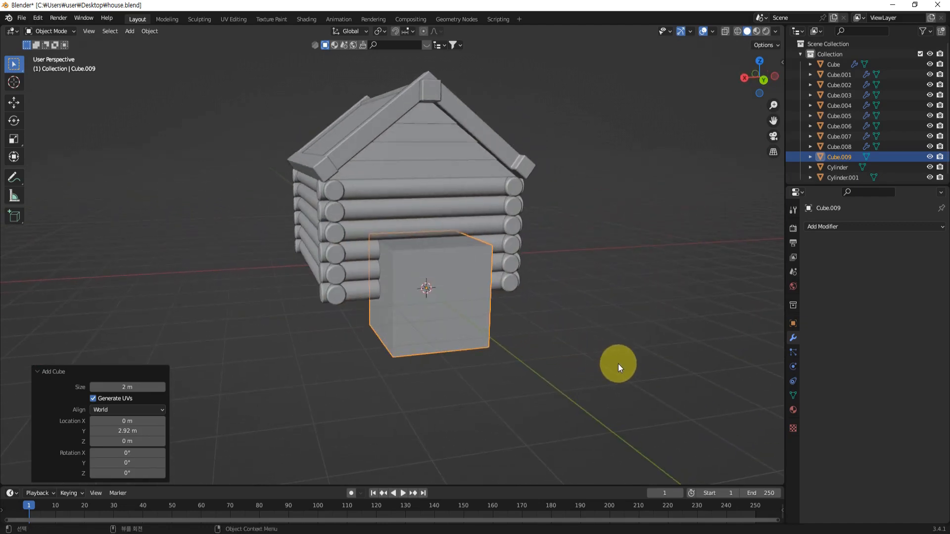
Scale the new cube to about 0.668 and raise it about 0.49 m along Z to the foot of the rear wall
{"action": "key", "text": "ctrl+KP_1"}
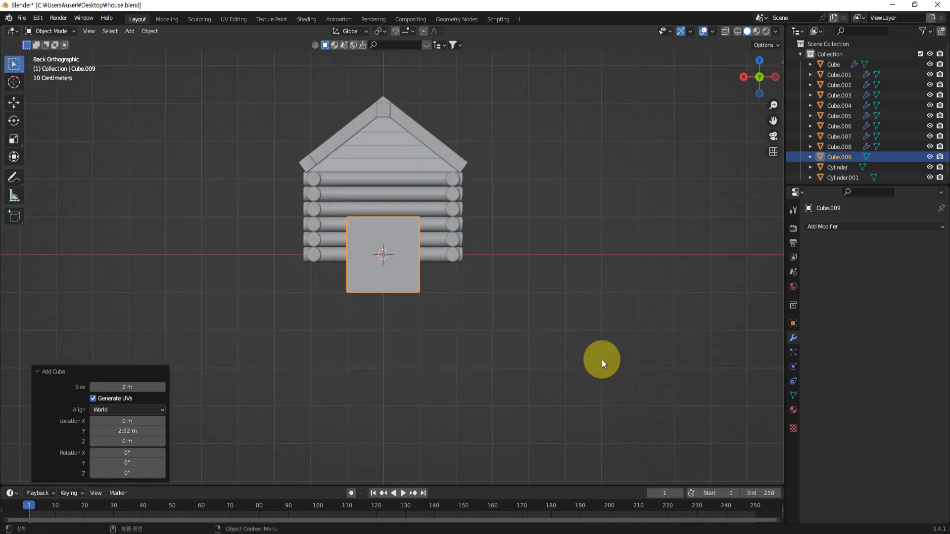
{"action": "scroll", "coordinate": [411, 254], "scroll_direction": "up", "scroll_amount": 3}
{"action": "key", "text": "s"}
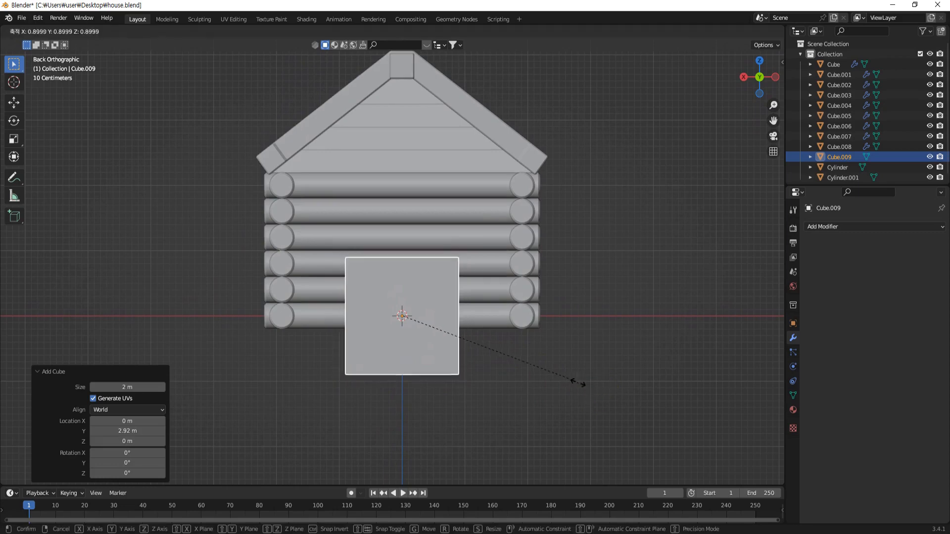
{"action": "left_click", "coordinate": [531, 367]}
{"action": "key", "text": "g"}
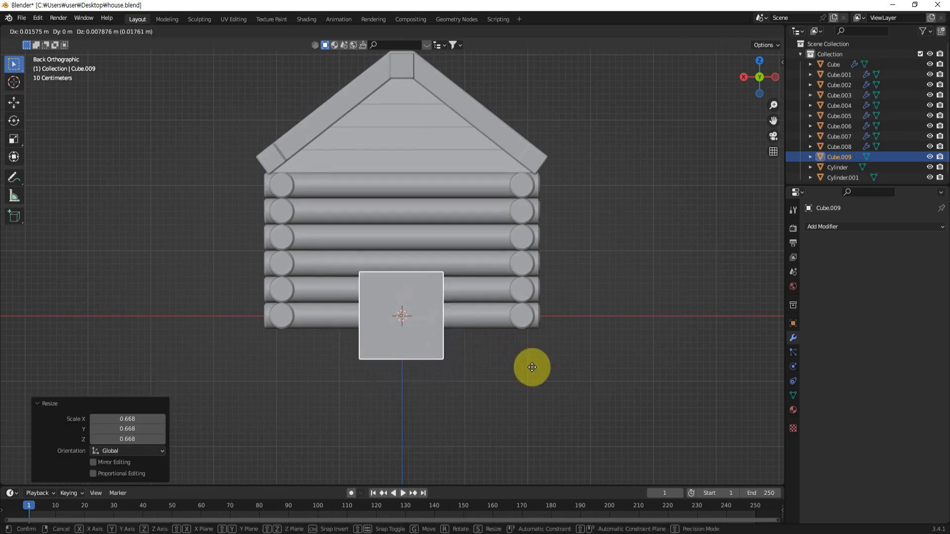
{"action": "key", "text": "z"}
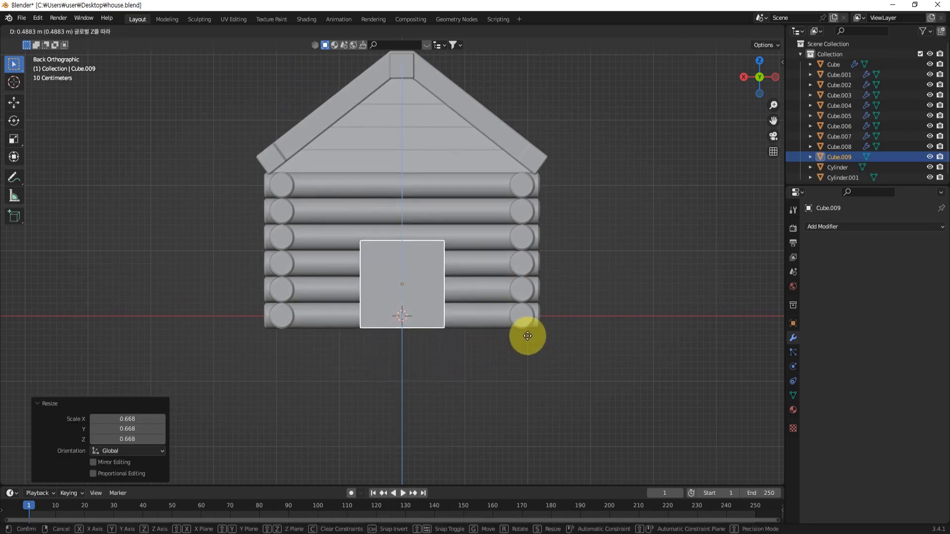
{"action": "left_click", "coordinate": [528, 336]}
{"action": "middle_click_drag", "start_coordinate": [467, 359], "coordinate": [495, 402], "text": "shift"}
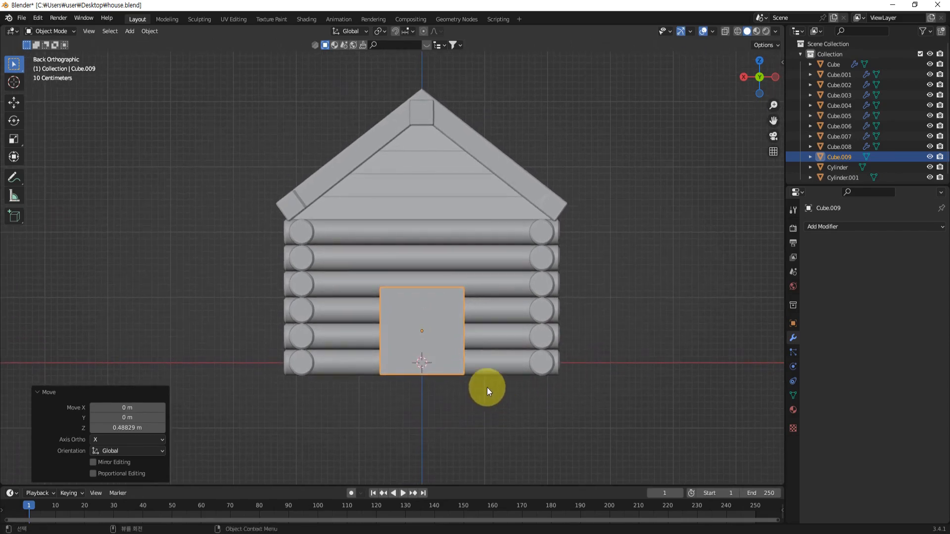
Shrink the cube further by a factor of about 0.779 and lower it about 0.155 m to the base of the lowest log
{"action": "key", "text": "KP_1"}
{"action": "key", "text": "KP_3"}
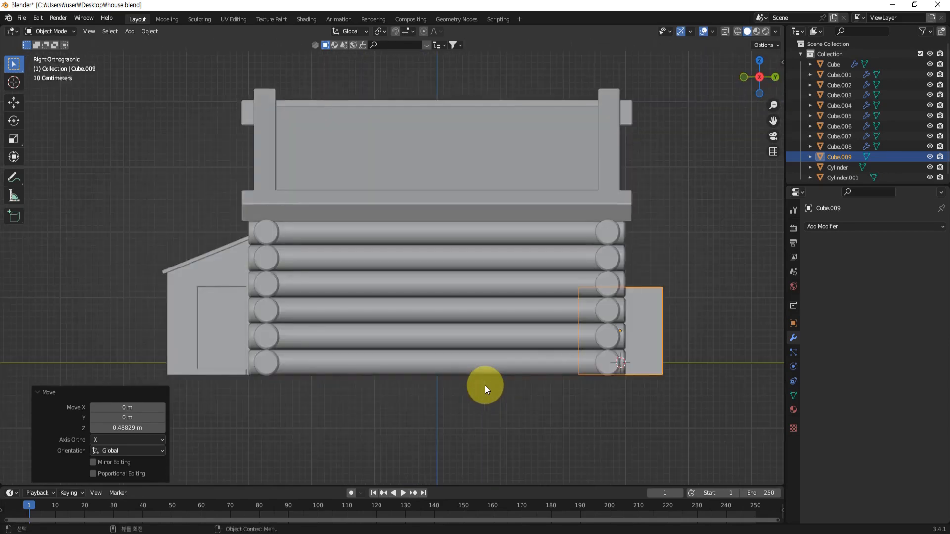
{"action": "middle_click_drag", "start_coordinate": [572, 372], "coordinate": [402, 352], "text": "shift"}
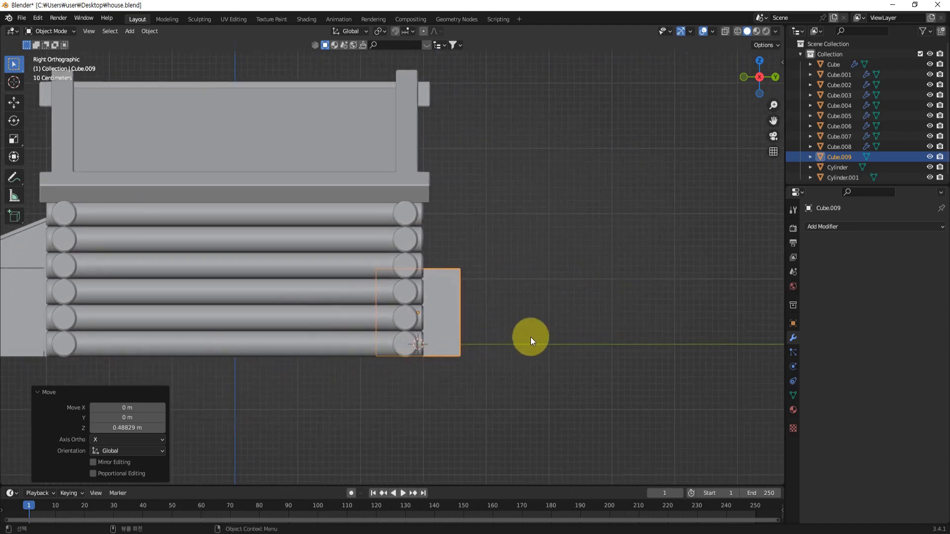
{"action": "key", "text": "s"}
{"action": "left_click", "coordinate": [541, 352]}
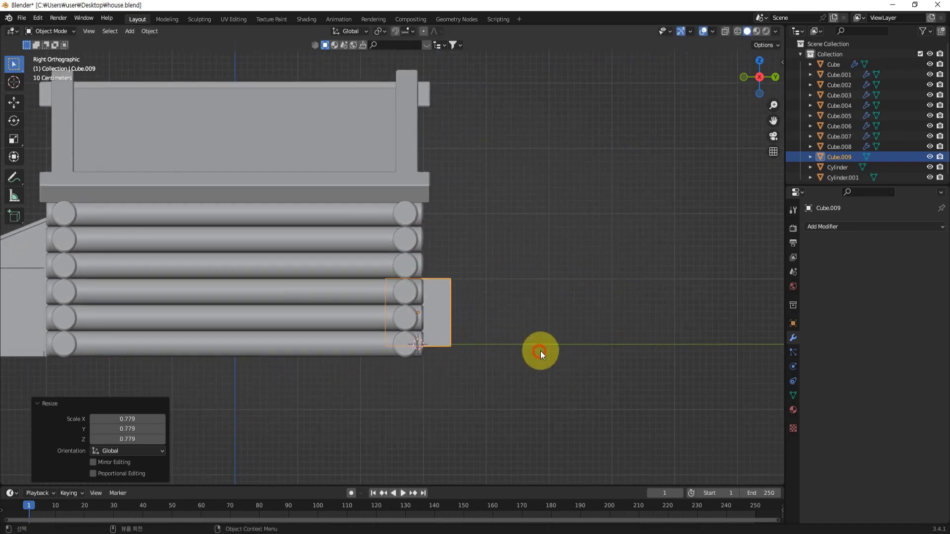
{"action": "key", "text": "ctrl+KP_1"}
{"action": "scroll", "coordinate": [541, 348], "scroll_direction": "up", "scroll_amount": 3}
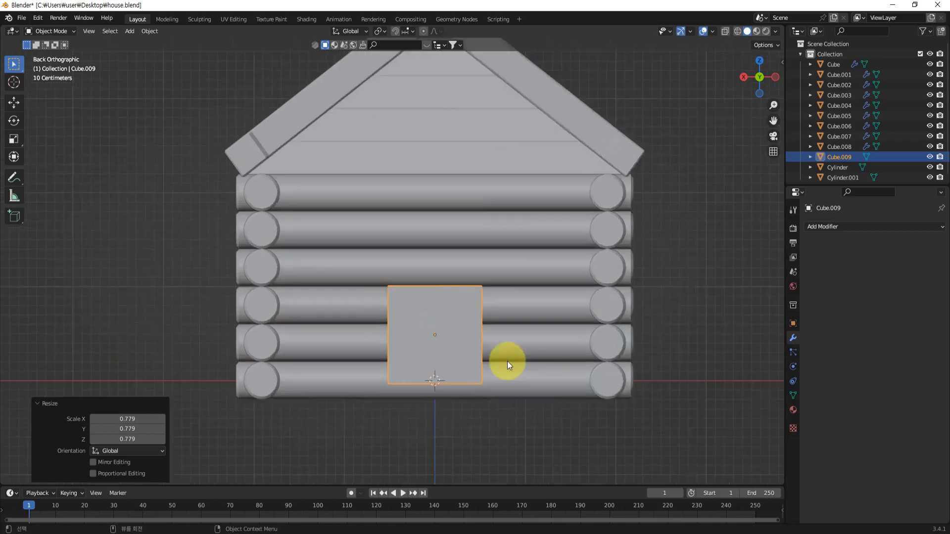
{"action": "key", "text": "g"}
{"action": "key", "text": "z"}
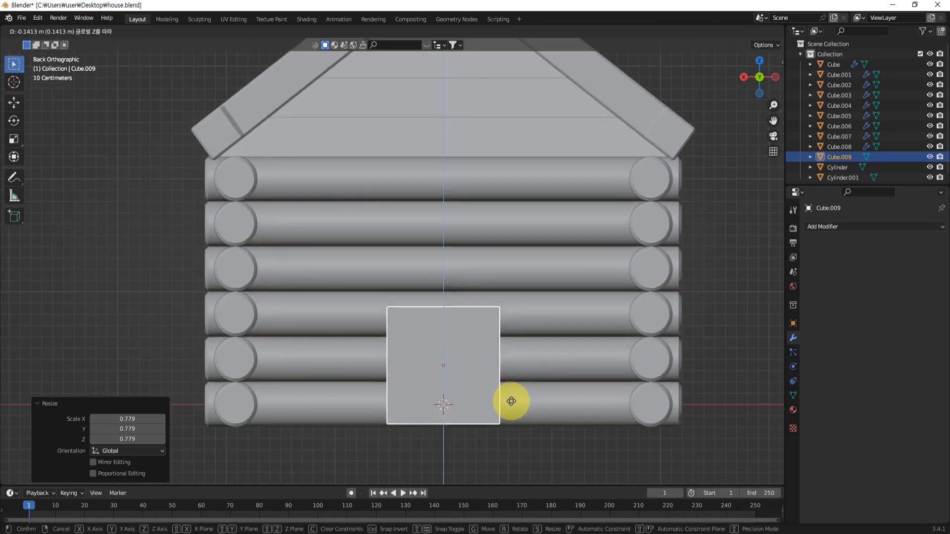
{"action": "left_click", "coordinate": [515, 403]}
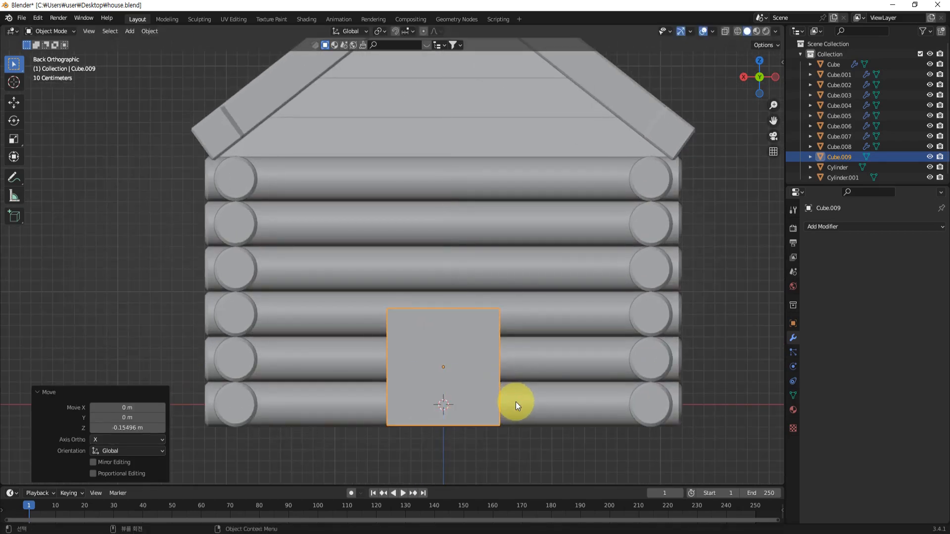
Move the cube about -1.16 m along X towards the wall's corner and about 0.42 m along Y out from the rear wall
{"action": "key", "text": "g"}
{"action": "key", "text": "x"}
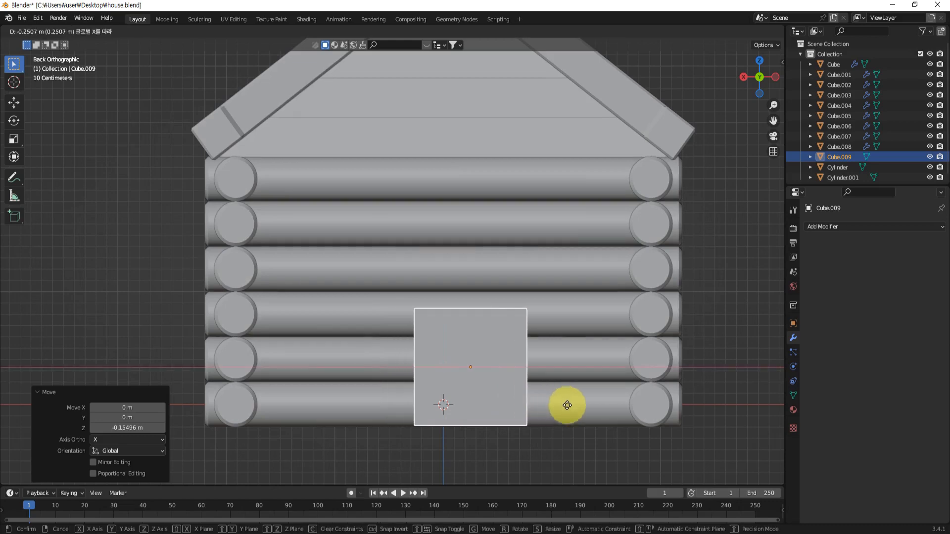
{"action": "left_click", "coordinate": [642, 412]}
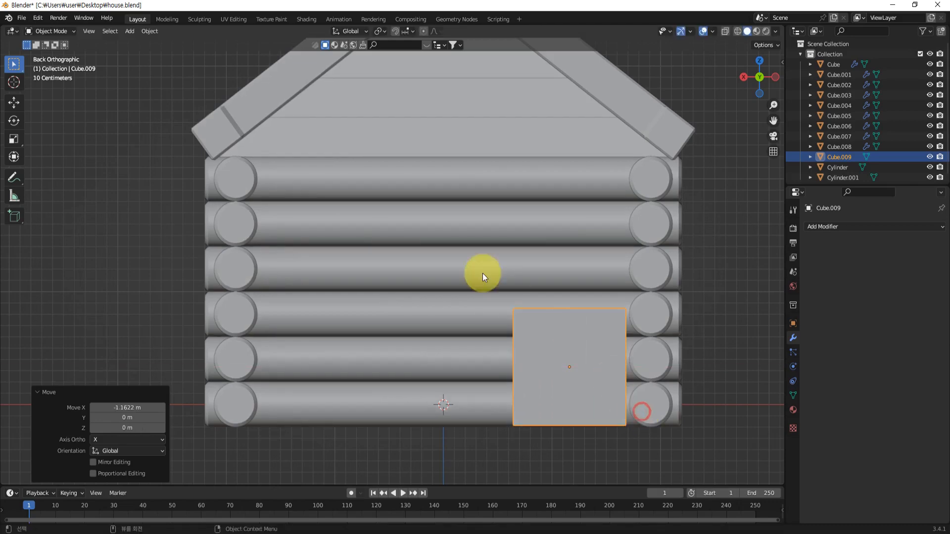
{"action": "middle_click_drag", "start_coordinate": [483, 275], "coordinate": [497, 330]}
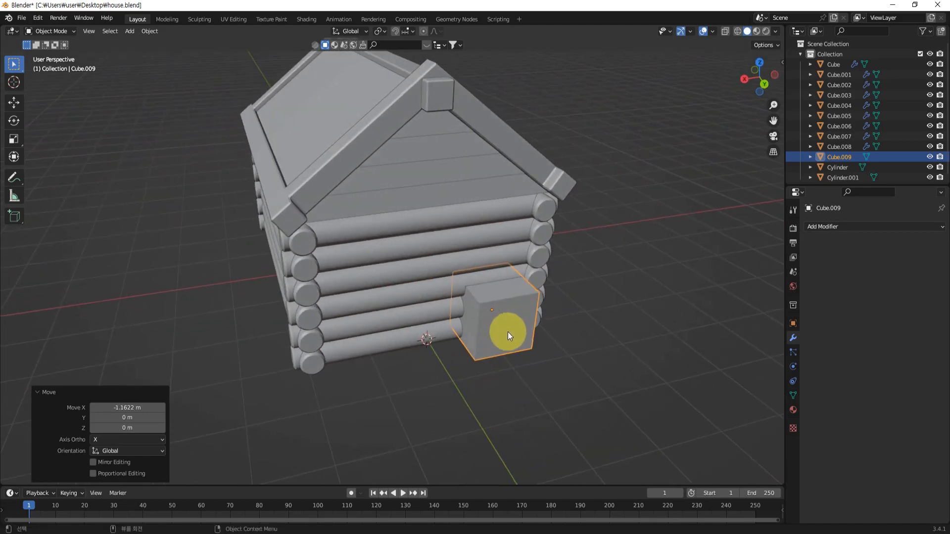
{"action": "key", "text": "g"}
{"action": "key", "text": "y"}
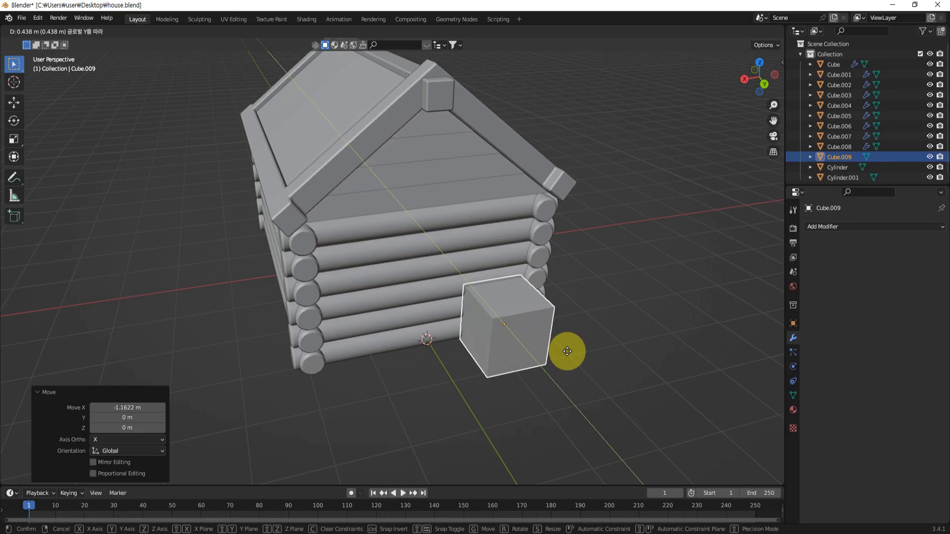
{"action": "left_click", "coordinate": [566, 352]}
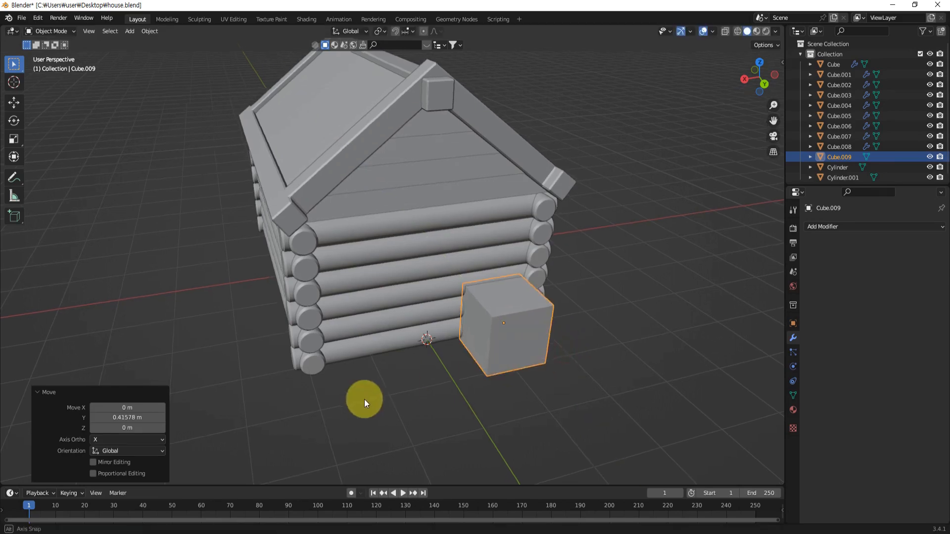
{"action": "middle_click_drag", "start_coordinate": [364, 399], "coordinate": [416, 390]}
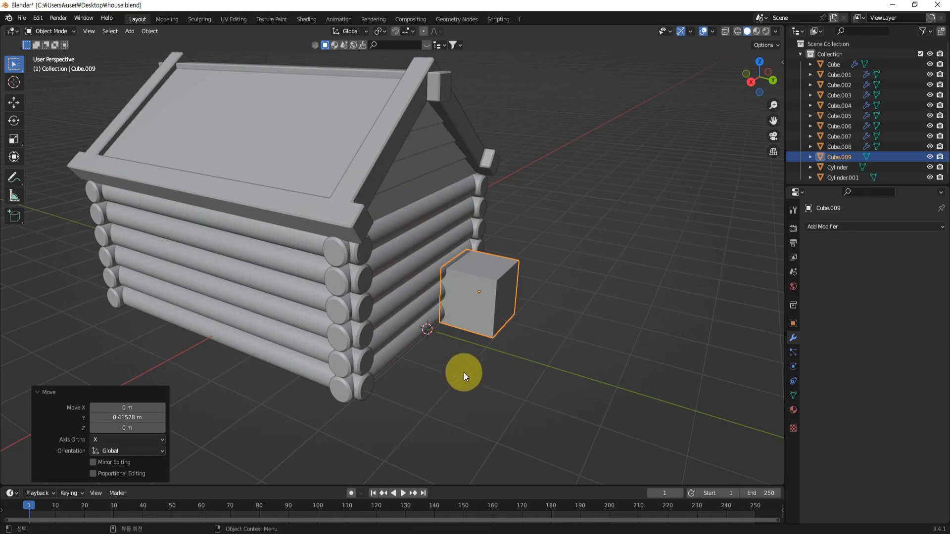
Enter Edit Mode on the rear-wall cube with face selection active
{"action": "scroll", "coordinate": [499, 313], "scroll_direction": "up", "scroll_amount": 4}
{"action": "left_click", "coordinate": [557, 357]}
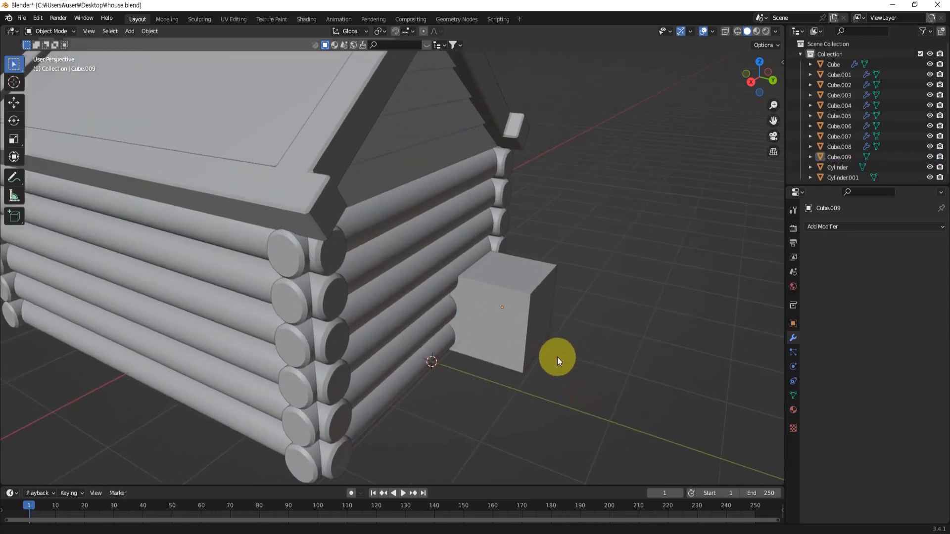
{"action": "middle_click_drag", "start_coordinate": [557, 358], "coordinate": [495, 358]}
{"action": "left_click", "coordinate": [491, 357]}
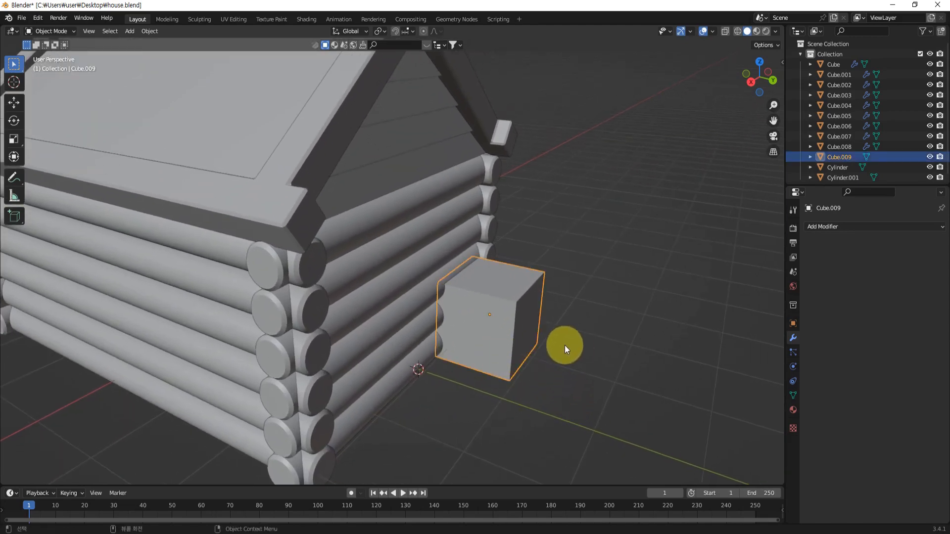
{"action": "key", "text": "Tab"}
{"action": "mouse_move", "coordinate": [601, 359]}
{"action": "middle_mouse_down"}
{"action": "mouse_move", "coordinate": [581, 383]}
{"action": "mouse_move", "coordinate": [592, 371]}
{"action": "middle_mouse_up"}
{"action": "key", "text": "3"}
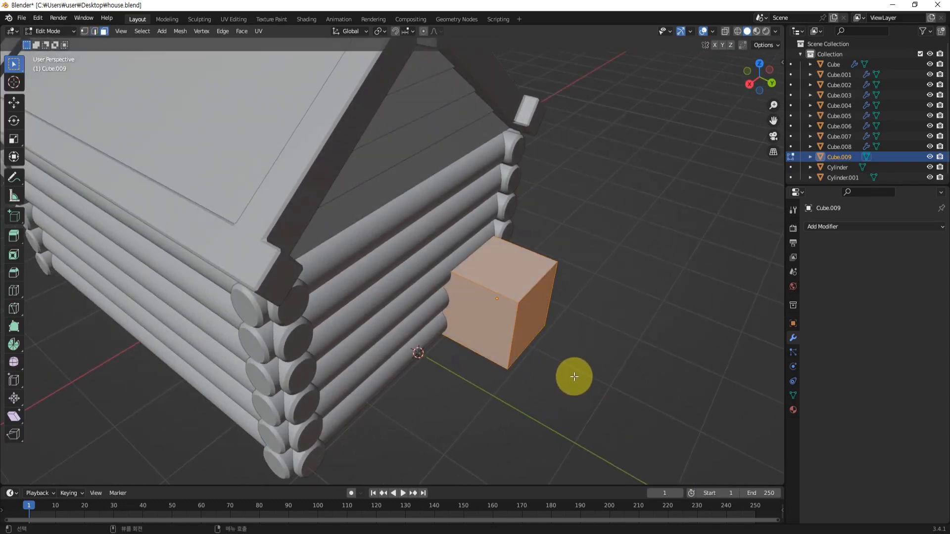
Raise the cube's top face about 1.35 m along Z to form the lower chimney block
{"action": "middle_click_drag", "start_coordinate": [526, 413], "coordinate": [526, 391]}
{"action": "left_click", "coordinate": [512, 268]}
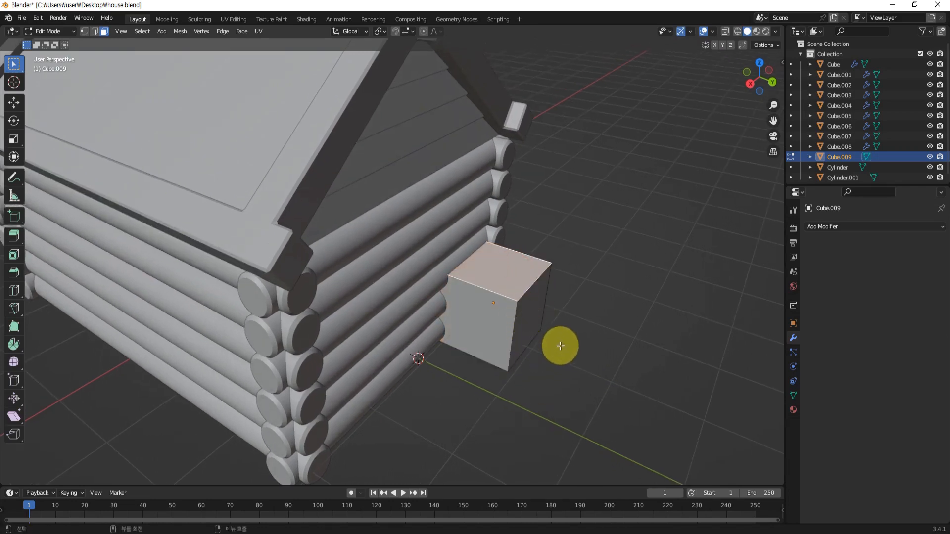
{"action": "middle_click_drag", "start_coordinate": [569, 292], "coordinate": [547, 336]}
{"action": "key", "text": "g"}
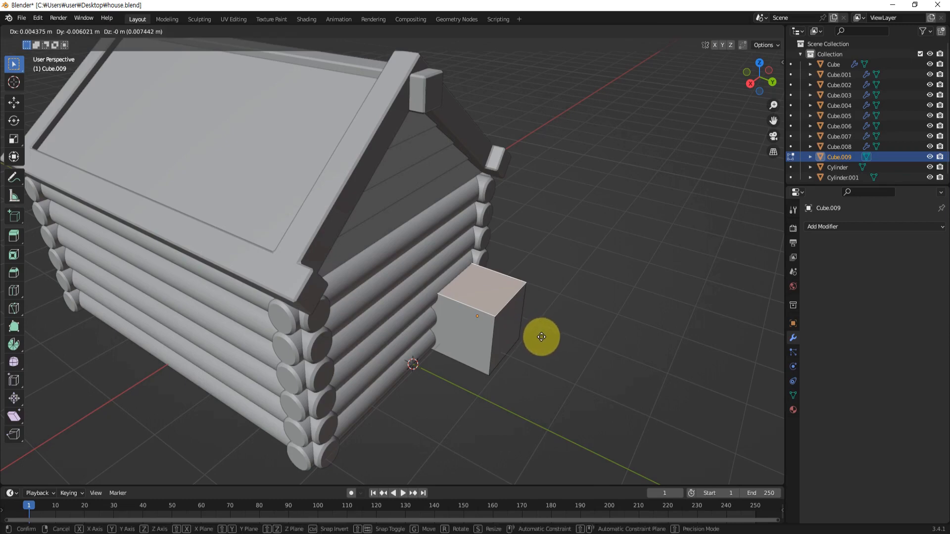
{"action": "key", "text": "z"}
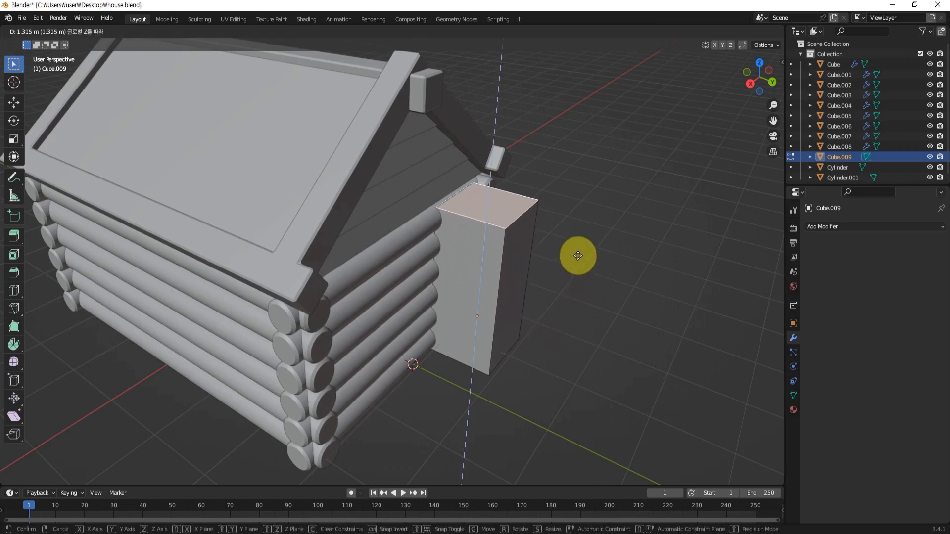
{"action": "left_click", "coordinate": [575, 255]}
{"action": "middle_click_drag", "start_coordinate": [575, 255], "coordinate": [510, 348]}
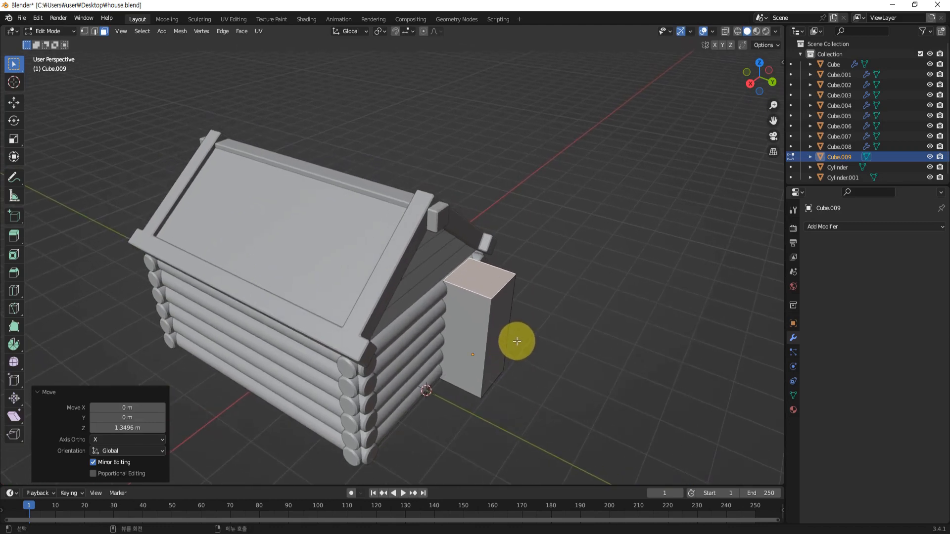
Extrude the chimney's top face up about 0.55 m and scale it to about 0.768 to form a tapered shoulder
{"action": "scroll", "coordinate": [495, 297], "scroll_direction": "up", "scroll_amount": 4}
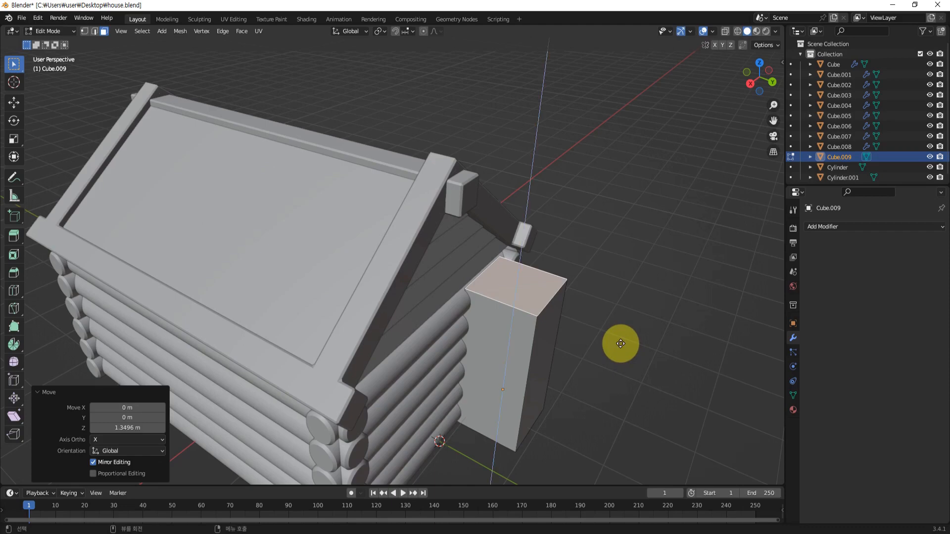
{"action": "key", "text": "e"}
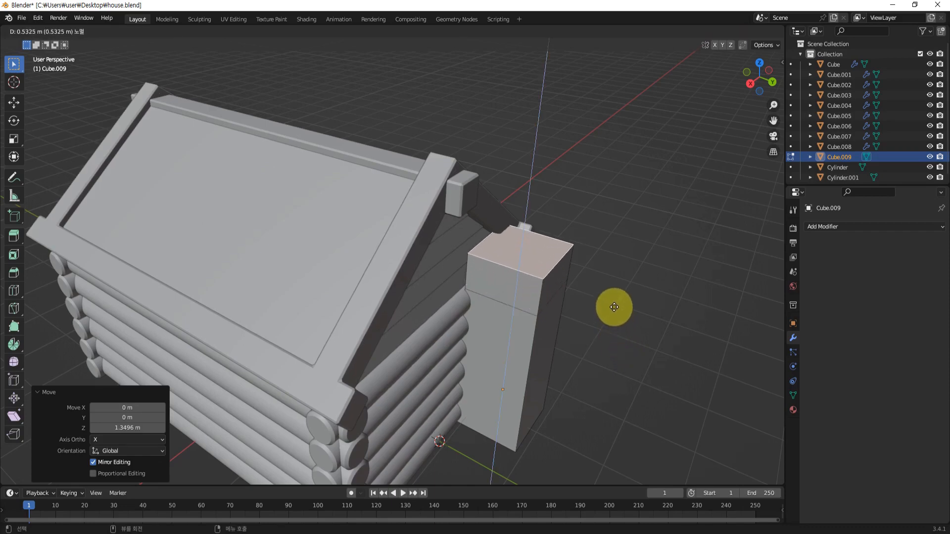
{"action": "left_click", "coordinate": [614, 306]}
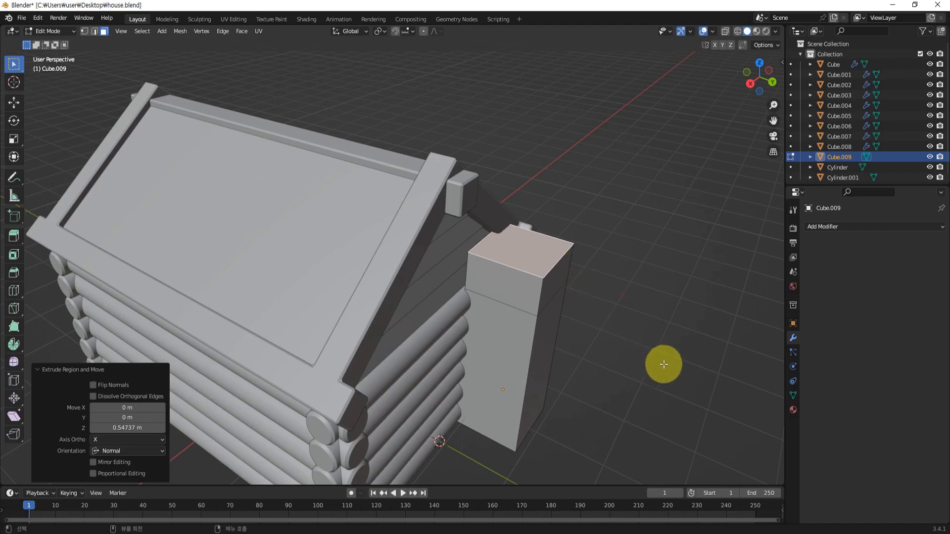
{"action": "middle_click_drag", "start_coordinate": [613, 329], "coordinate": [676, 313]}
{"action": "key", "text": "s"}
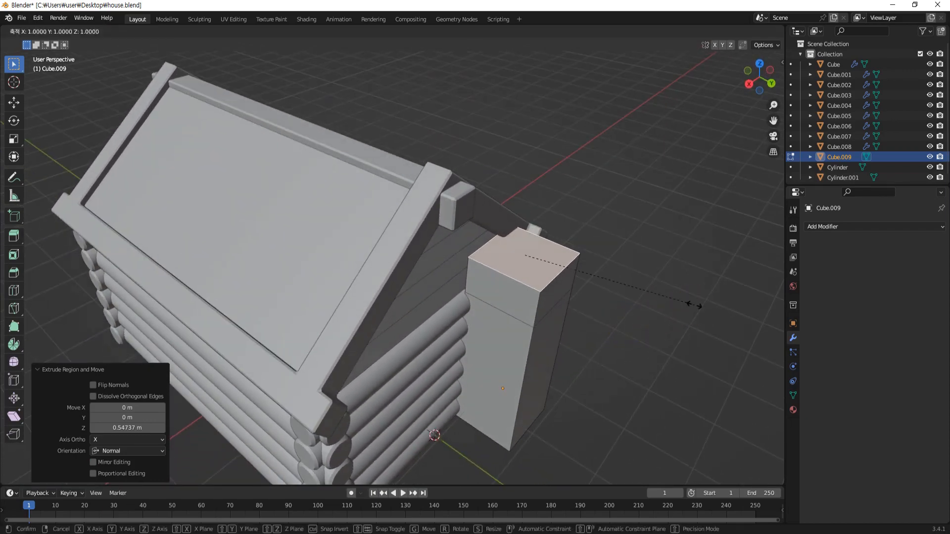
{"action": "left_click", "coordinate": [654, 296]}
{"action": "middle_click_drag", "start_coordinate": [526, 363], "coordinate": [607, 348]}
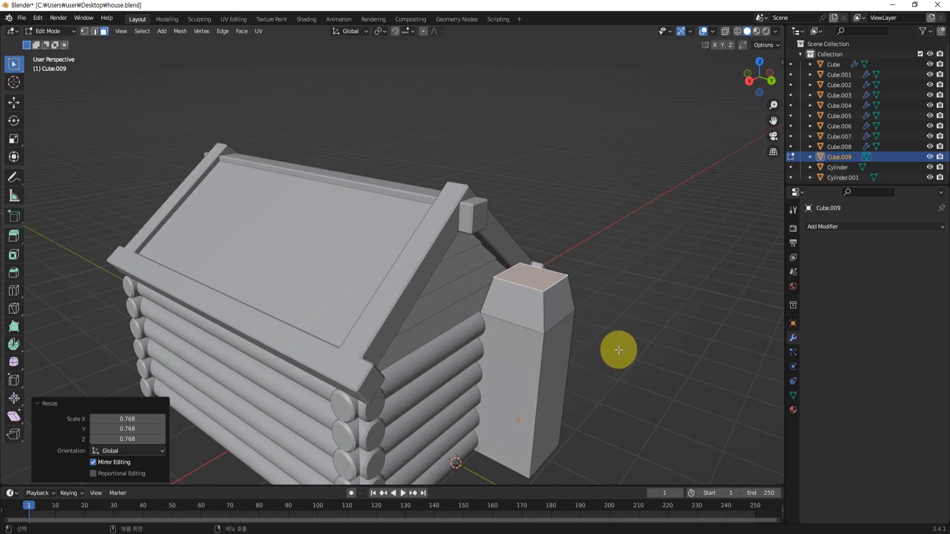
Extrude the tapered shoulder's top face up about 1.74 m to form the chimney stack
{"action": "key", "text": "e"}
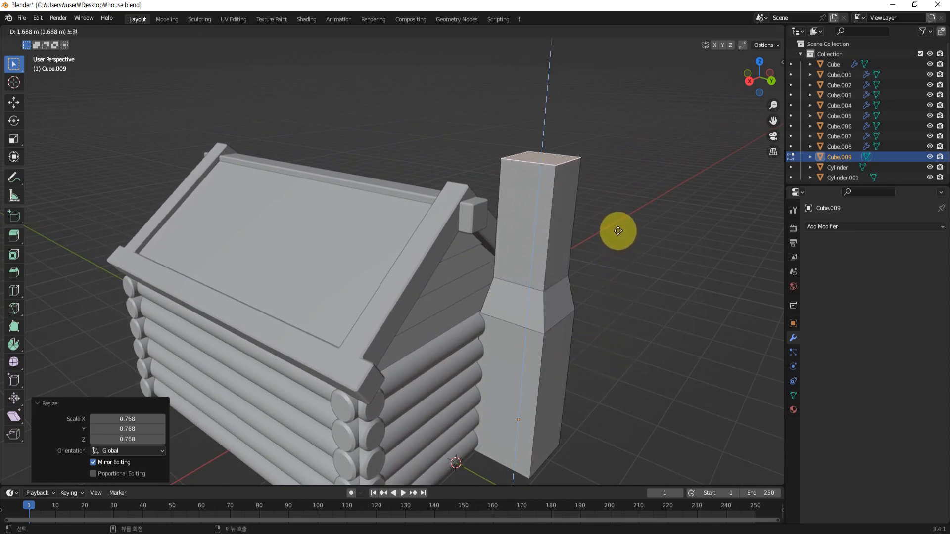
{"action": "left_click", "coordinate": [617, 227]}
{"action": "middle_click_drag", "start_coordinate": [595, 239], "coordinate": [521, 297]}
{"action": "middle_click_drag", "start_coordinate": [559, 219], "coordinate": [542, 333]}
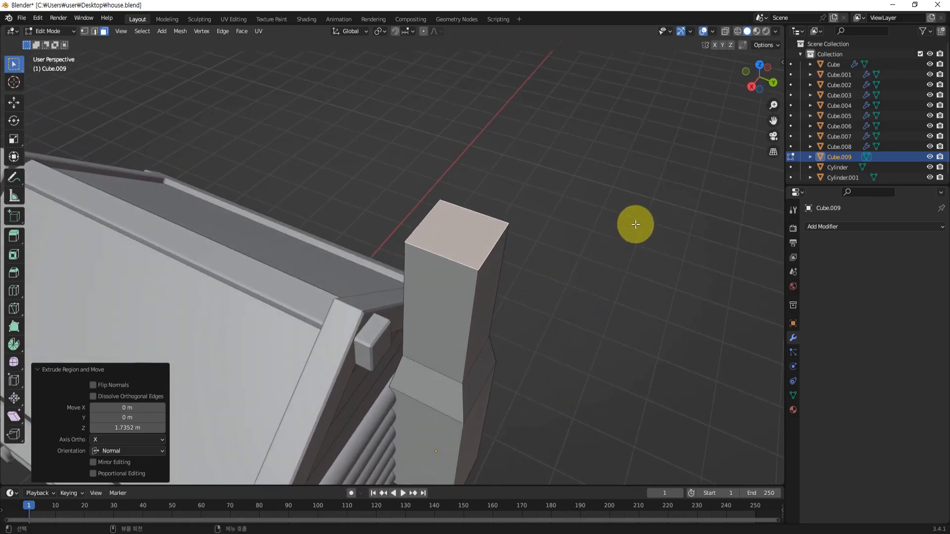
Inset the stack's top face by about 0.224 m and extrude it about 0.56 m downward to hollow the flue opening
{"action": "key", "text": "i"}
{"action": "left_click", "coordinate": [624, 224]}
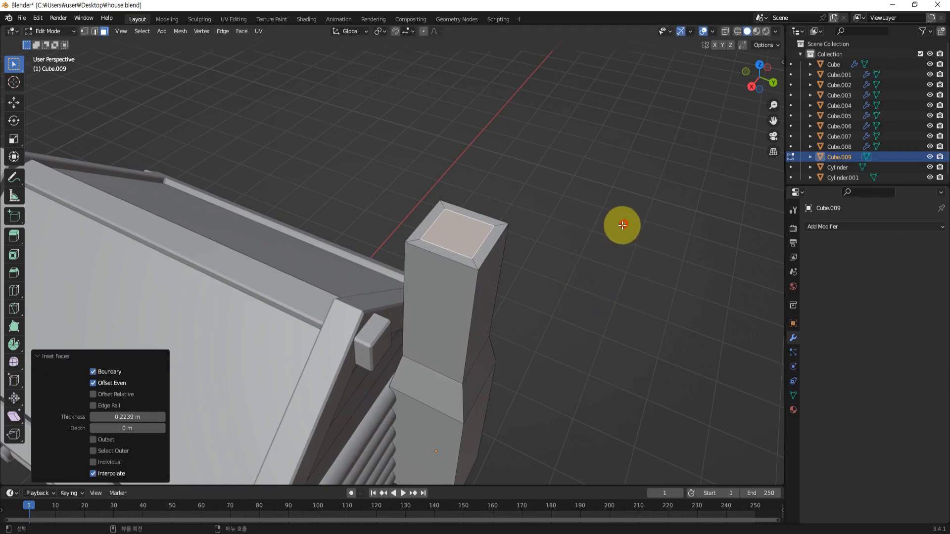
{"action": "middle_click_drag", "start_coordinate": [429, 365], "coordinate": [494, 330]}
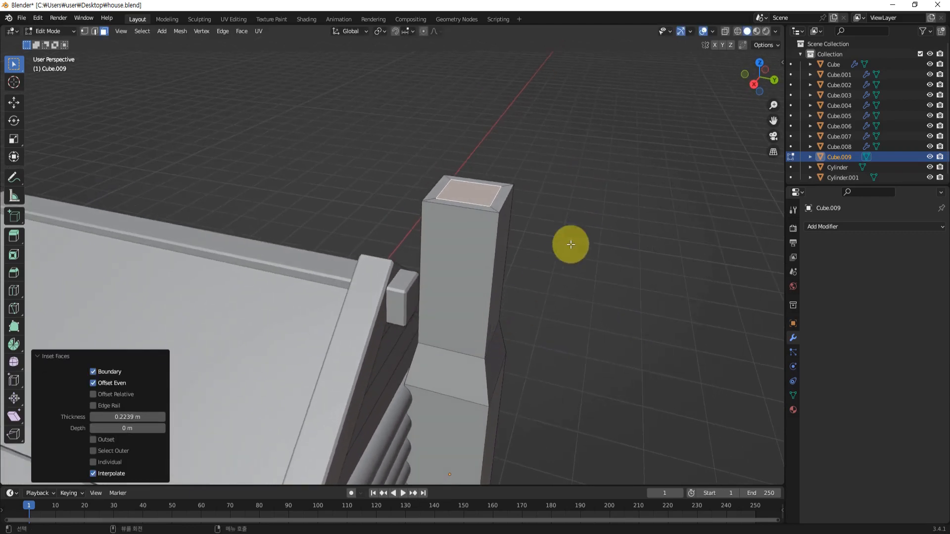
{"action": "key", "text": "e"}
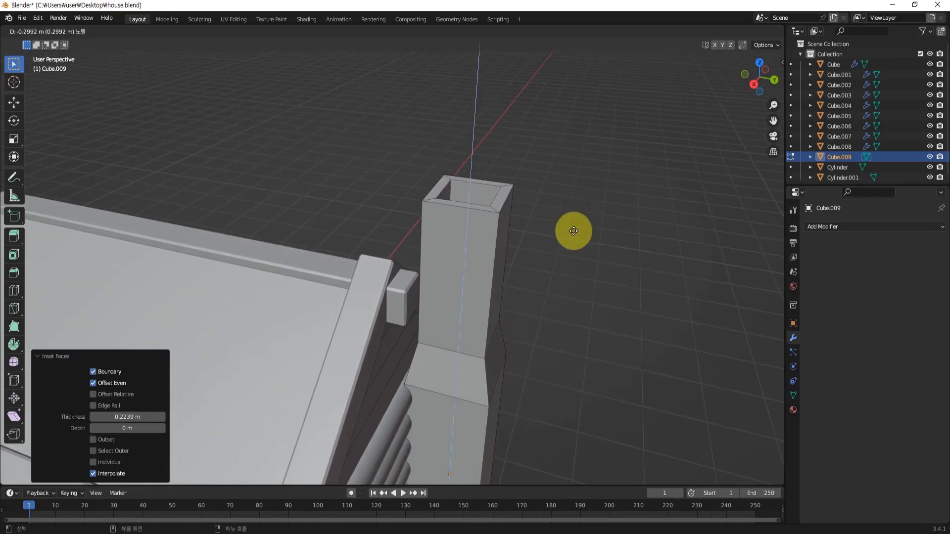
{"action": "left_click", "coordinate": [567, 249]}
{"action": "middle_click_drag", "start_coordinate": [526, 271], "coordinate": [596, 277]}
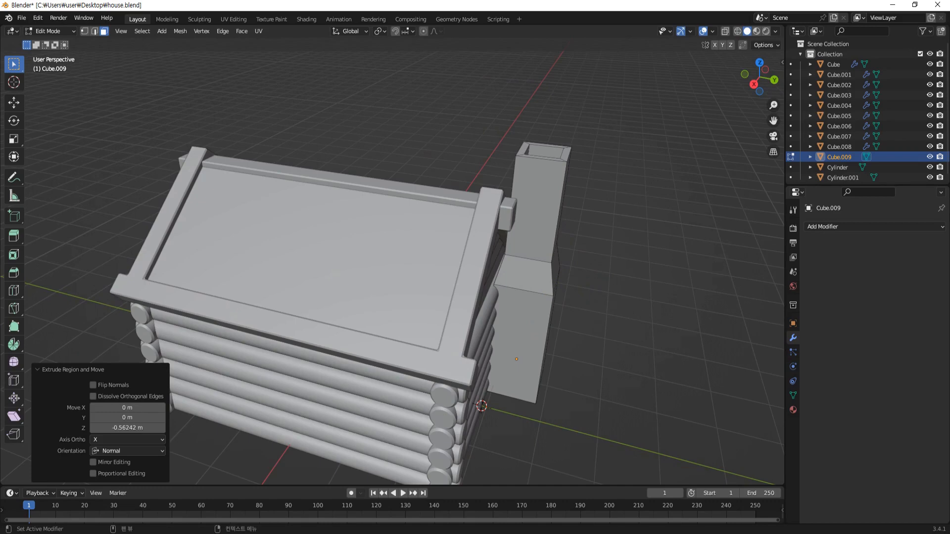
Add a Bevel modifier to the chimney
{"action": "middle_click_drag", "start_coordinate": [602, 276], "coordinate": [562, 301]}
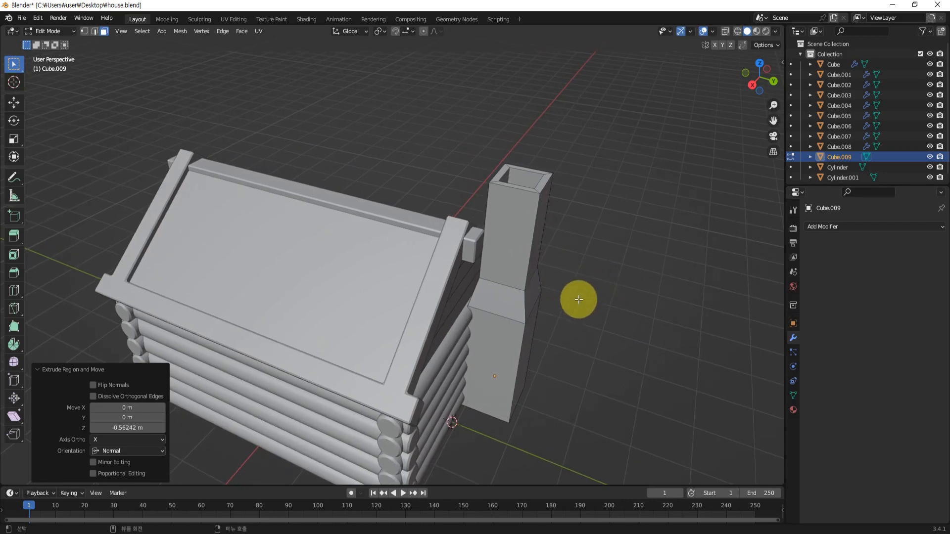
{"action": "scroll", "coordinate": [583, 275], "scroll_direction": "up", "scroll_amount": 1}
{"action": "middle_click_drag", "start_coordinate": [635, 269], "coordinate": [547, 272], "text": "shift"}
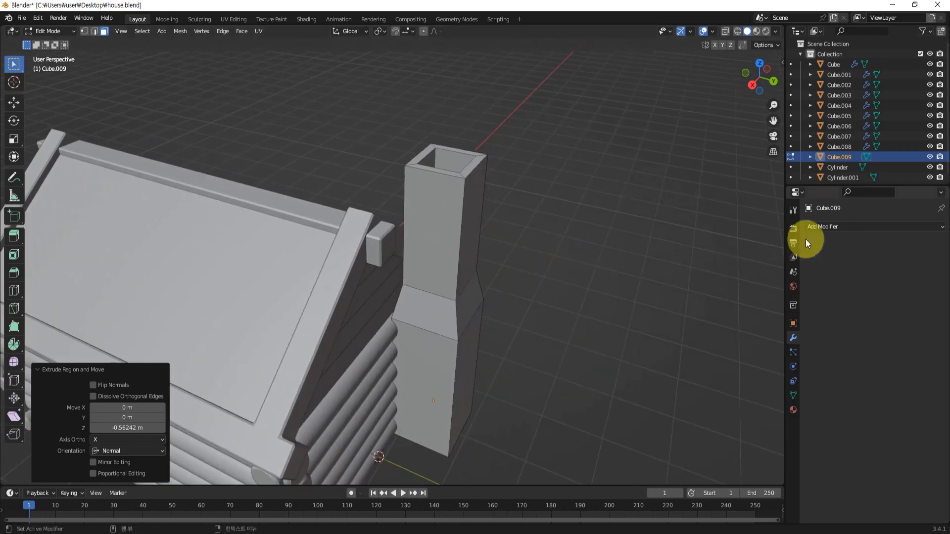
{"action": "left_click", "coordinate": [844, 228]}
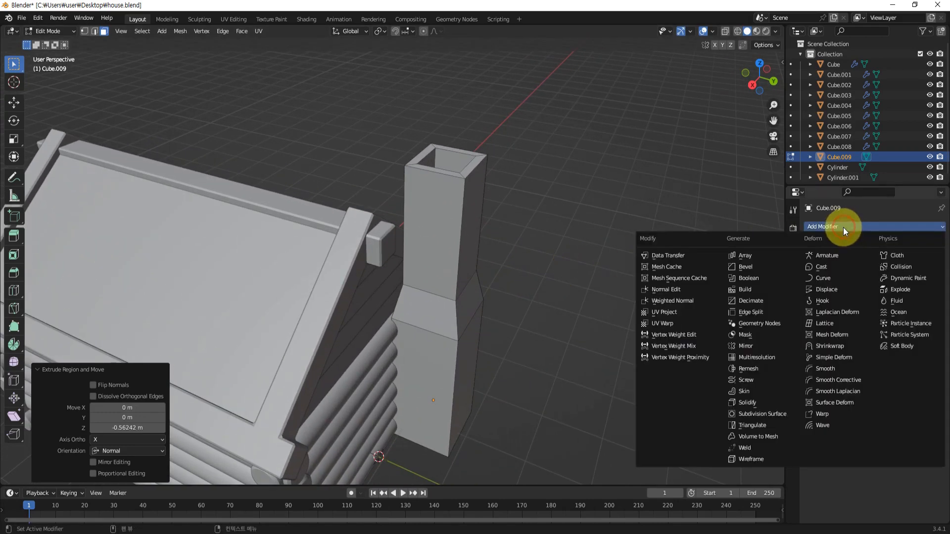
{"action": "left_click", "coordinate": [749, 266]}
{"action": "scroll", "coordinate": [555, 180], "scroll_direction": "up", "scroll_amount": 2}
{"action": "middle_click_drag", "start_coordinate": [555, 180], "coordinate": [596, 245]}
{"action": "scroll", "coordinate": [570, 233], "scroll_direction": "up", "scroll_amount": 2}
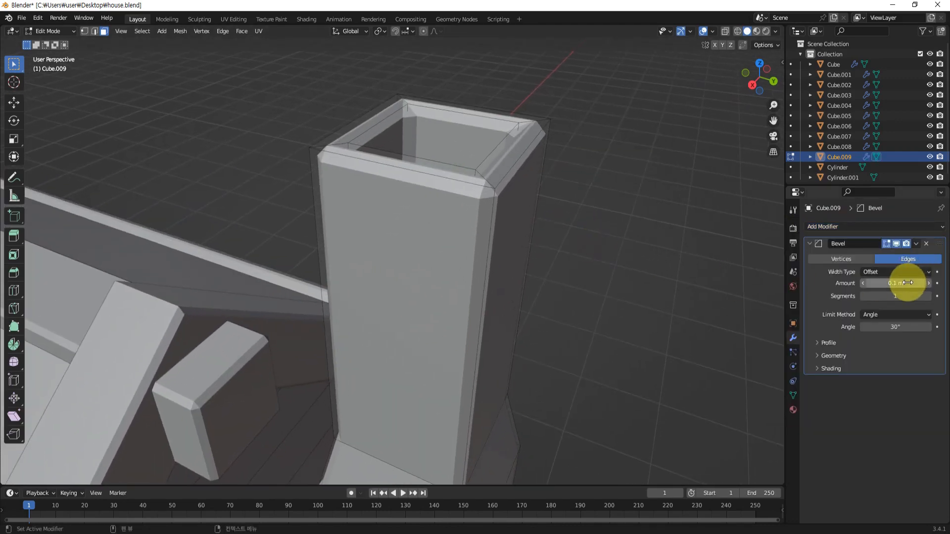
Set the chimney's bevel amount to 0.054 m, then return to Object Mode and deselect the chimney
{"action": "left_click_drag", "start_coordinate": [908, 282], "coordinate": [883, 283]}
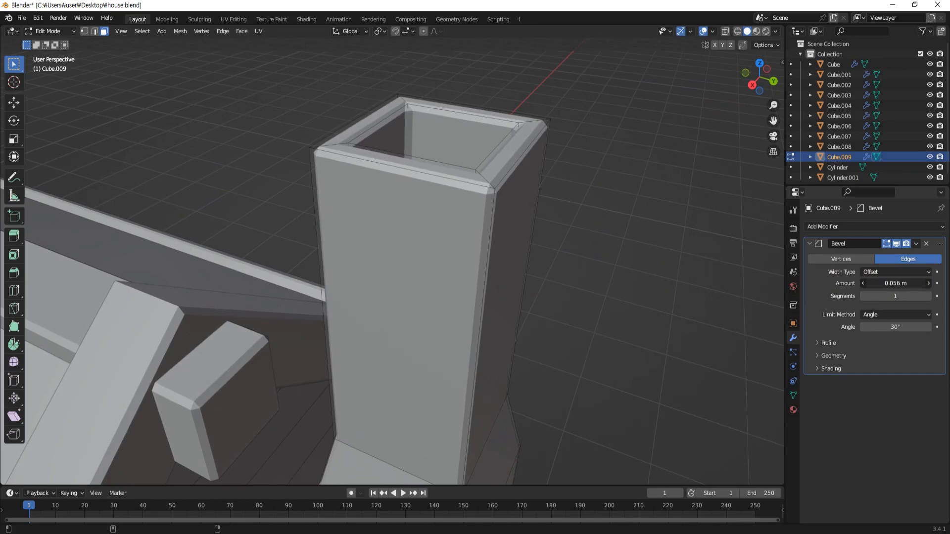
{"action": "left_click_drag", "start_coordinate": [883, 283], "coordinate": [881, 283]}
{"action": "scroll", "coordinate": [566, 221], "scroll_direction": "down", "scroll_amount": 4}
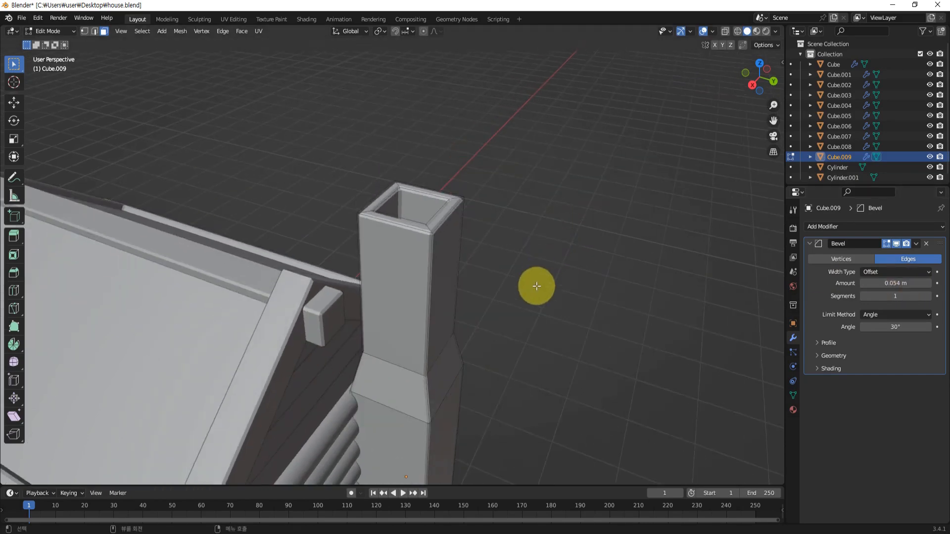
{"action": "middle_click_drag", "start_coordinate": [536, 286], "coordinate": [628, 227]}
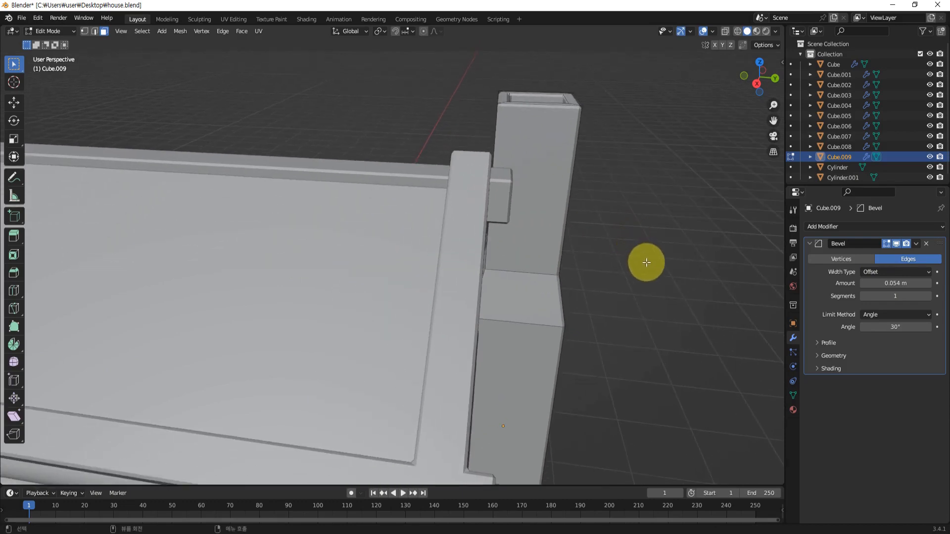
{"action": "mouse_move", "coordinate": [636, 269]}
{"action": "middle_mouse_down"}
{"action": "mouse_move", "coordinate": [615, 271]}
{"action": "mouse_move", "coordinate": [646, 270]}
{"action": "middle_mouse_up"}
{"action": "key", "text": "Tab"}
{"action": "scroll", "coordinate": [604, 238], "scroll_direction": "down", "scroll_amount": 2}
{"action": "left_click", "coordinate": [605, 270]}
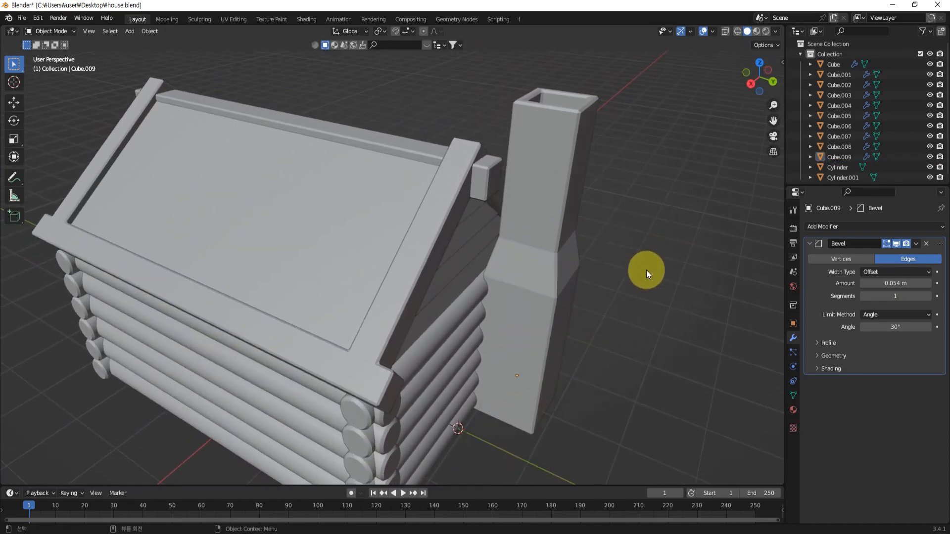
{"action": "middle_click_drag", "start_coordinate": [598, 230], "coordinate": [584, 256]}
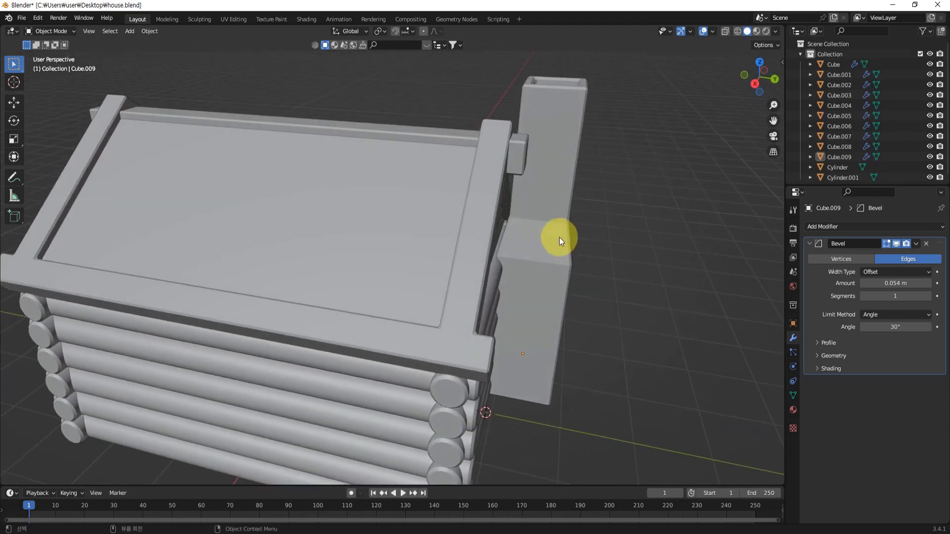
Create a new collection in the scene and rename it house
{"action": "scroll", "coordinate": [837, 79], "scroll_direction": "down", "scroll_amount": 1}
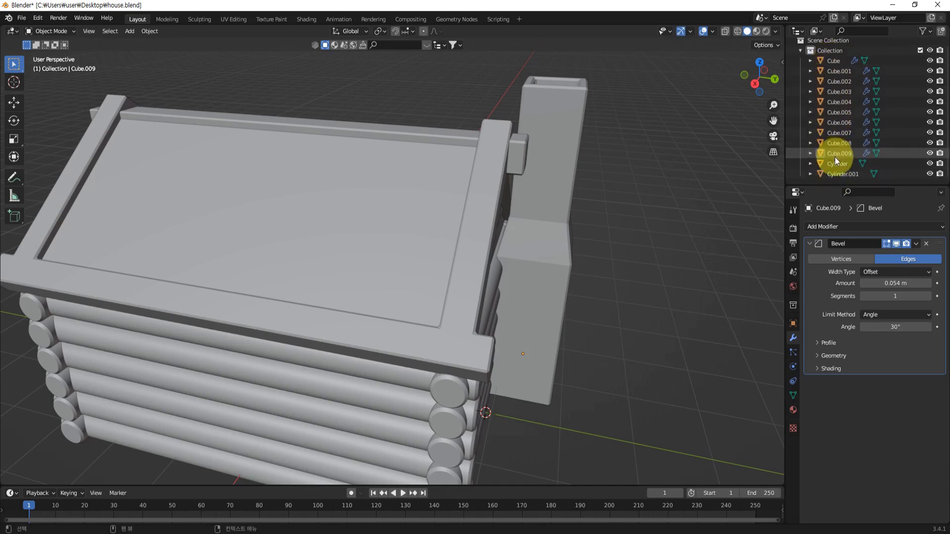
{"action": "right_click", "coordinate": [826, 185]}
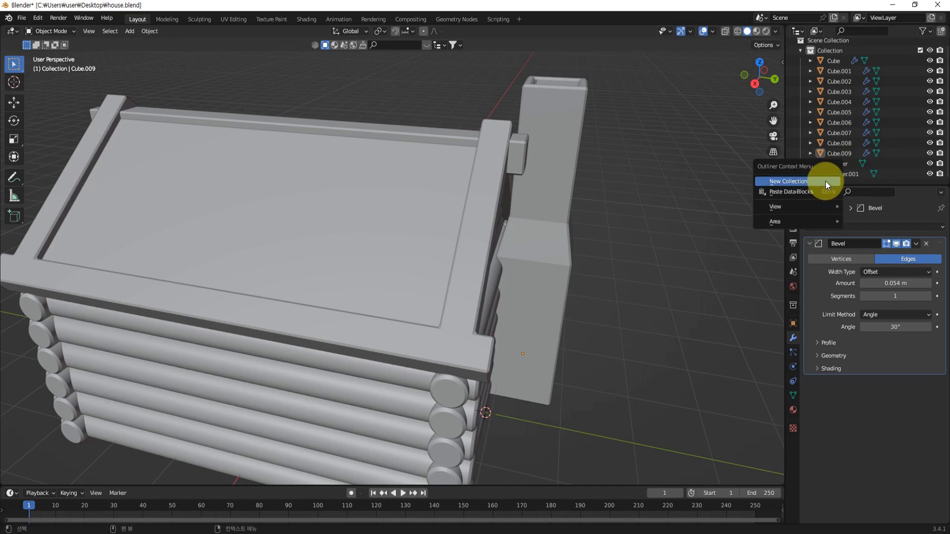
{"action": "left_click", "coordinate": [791, 181]}
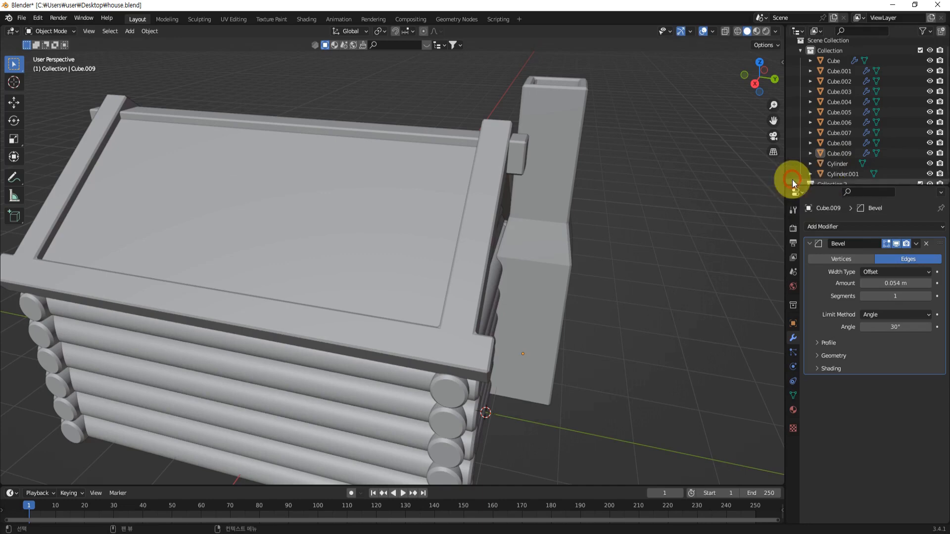
{"action": "scroll", "coordinate": [829, 166], "scroll_direction": "down", "scroll_amount": 1}
{"action": "double_click", "coordinate": [835, 175]}
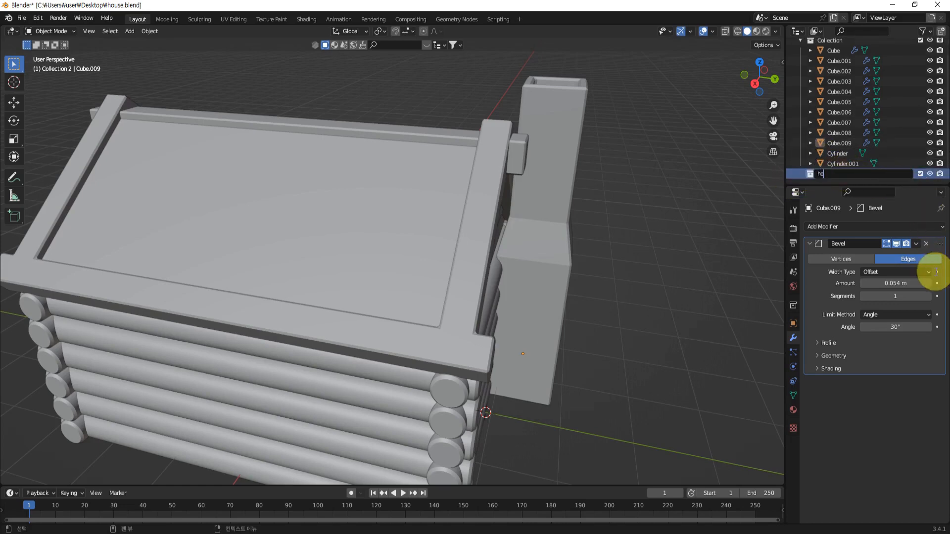
{"action": "key", "text": "Return"}
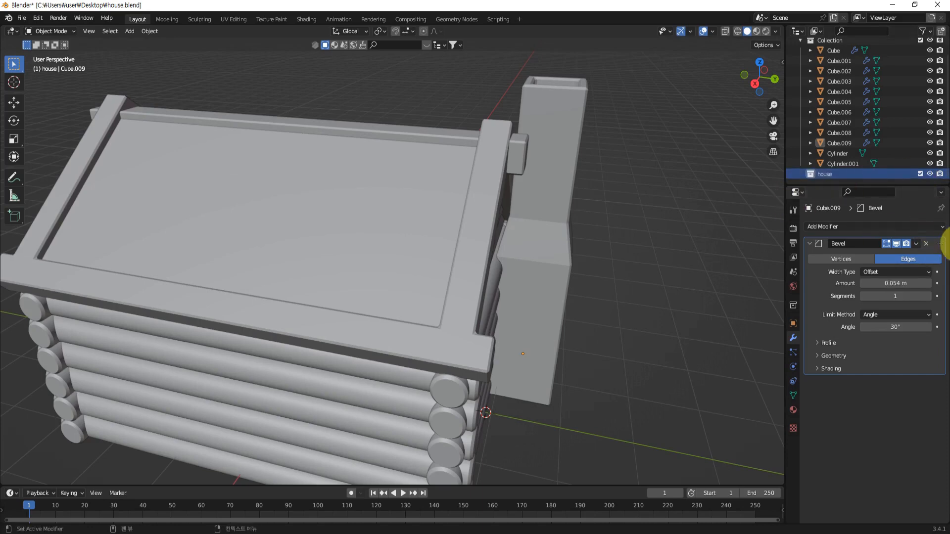
Move all the cabin objects, from Cube to Cylinder.001, out of Collection into the house collection
{"action": "left_click", "coordinate": [834, 50]}
{"action": "left_click", "coordinate": [839, 164], "text": "shift"}
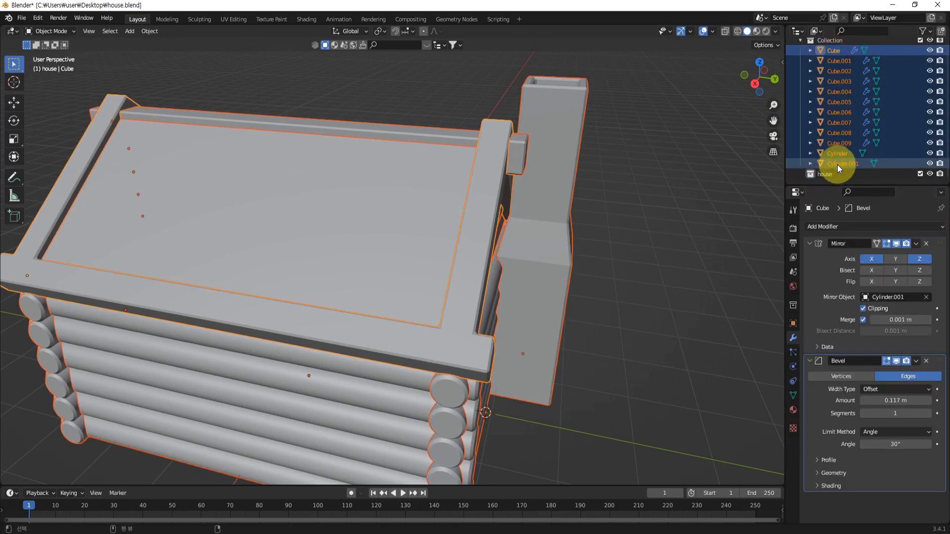
{"action": "left_click_drag", "start_coordinate": [833, 164], "coordinate": [822, 175]}
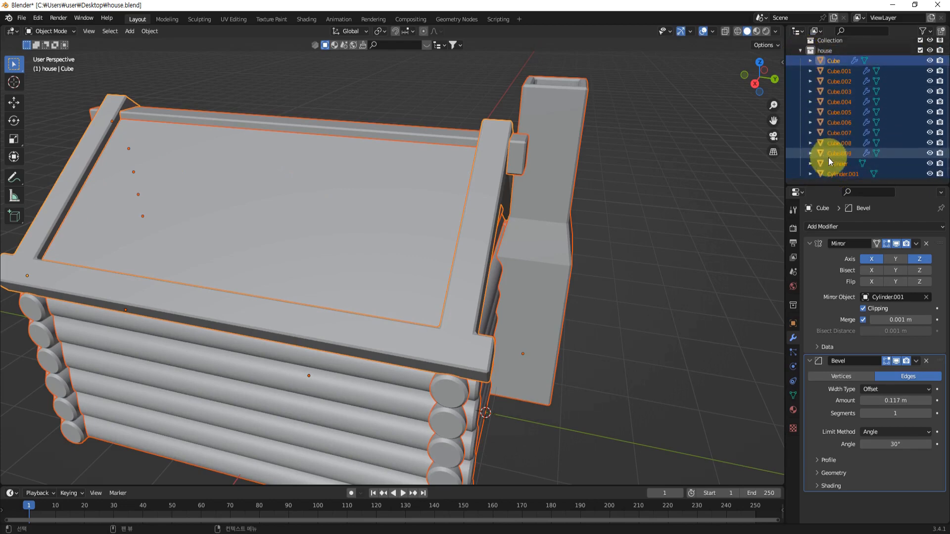
{"action": "left_click", "coordinate": [802, 52]}
{"action": "left_click", "coordinate": [827, 102]}
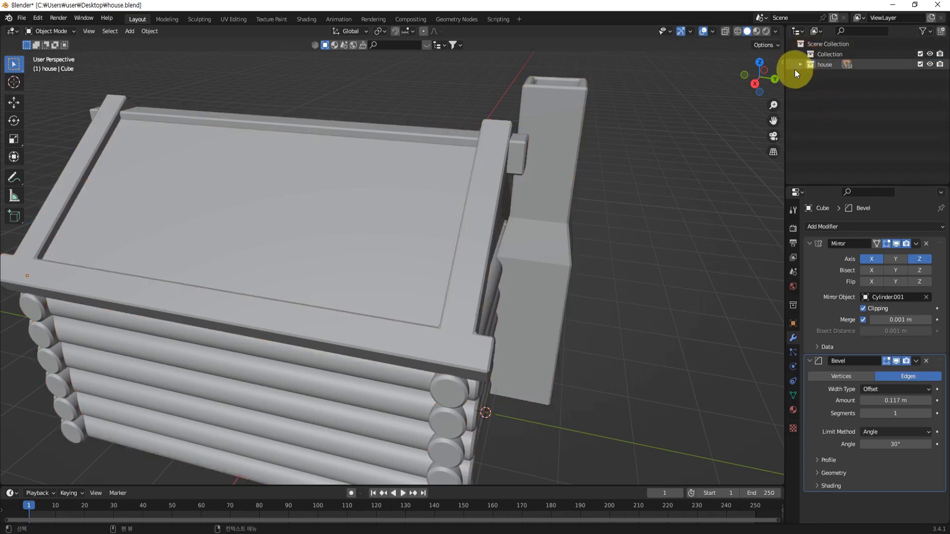
{"action": "left_click", "coordinate": [798, 66]}
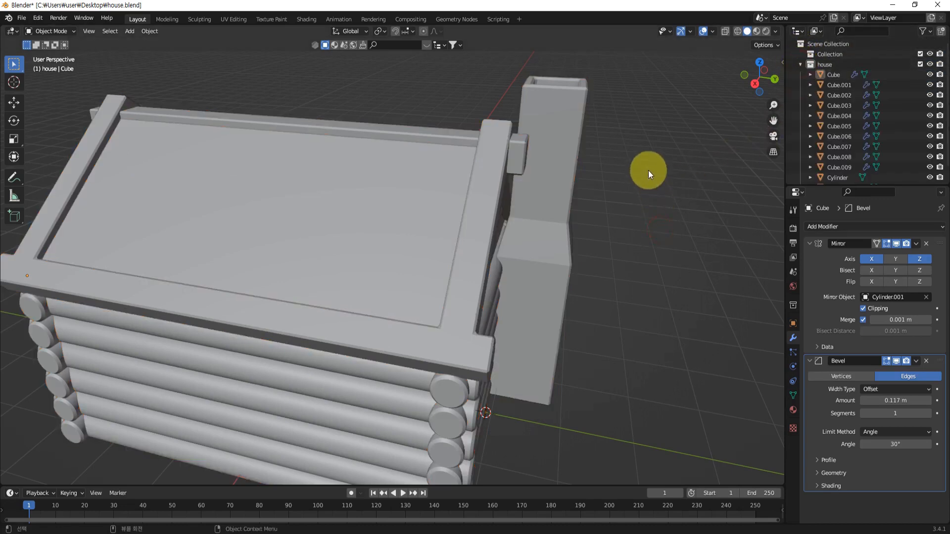
Add four evenly spaced loop cuts to the third log from the bottom of the long side wall, without sliding them
{"action": "scroll", "coordinate": [648, 171], "scroll_direction": "down", "scroll_amount": 3}
{"action": "middle_click_drag", "start_coordinate": [593, 256], "coordinate": [660, 239]}
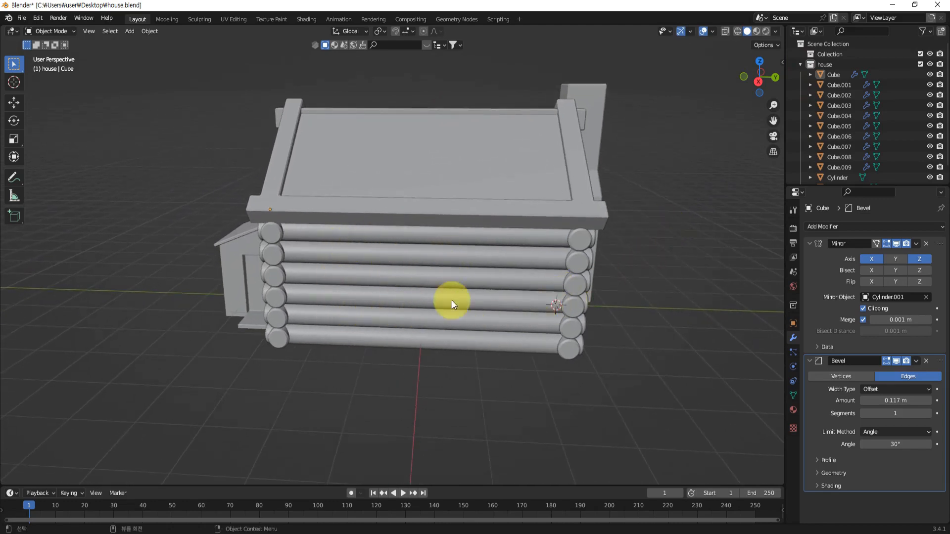
{"action": "middle_click_drag", "start_coordinate": [570, 328], "coordinate": [643, 331]}
{"action": "scroll", "coordinate": [418, 294], "scroll_direction": "up", "scroll_amount": 1}
{"action": "middle_click_drag", "start_coordinate": [419, 295], "coordinate": [474, 318]}
{"action": "scroll", "coordinate": [474, 326], "scroll_direction": "up", "scroll_amount": 2}
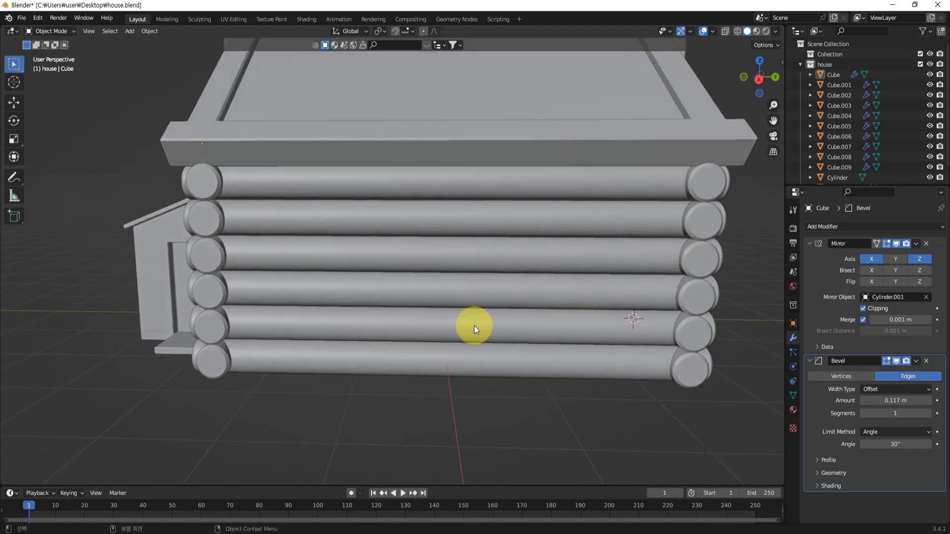
{"action": "left_click", "coordinate": [424, 283]}
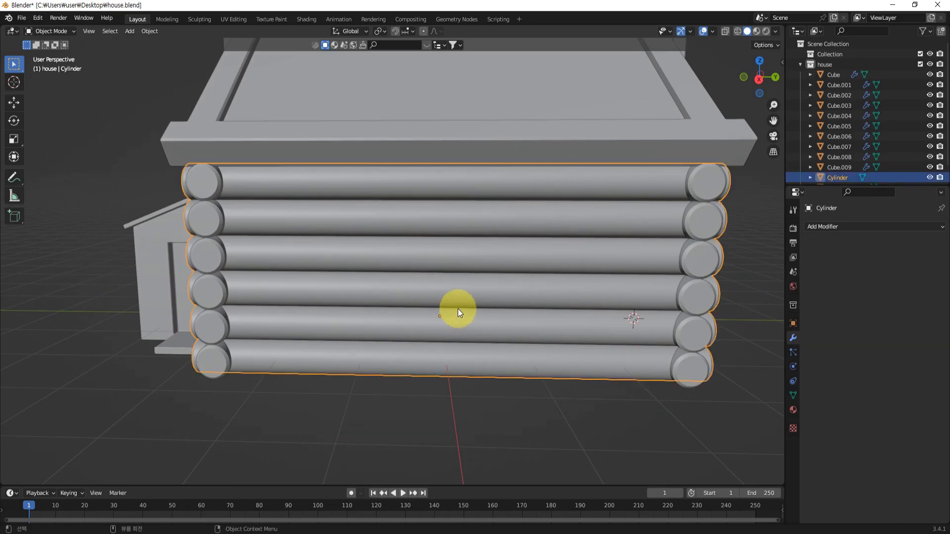
{"action": "key", "text": "Tab"}
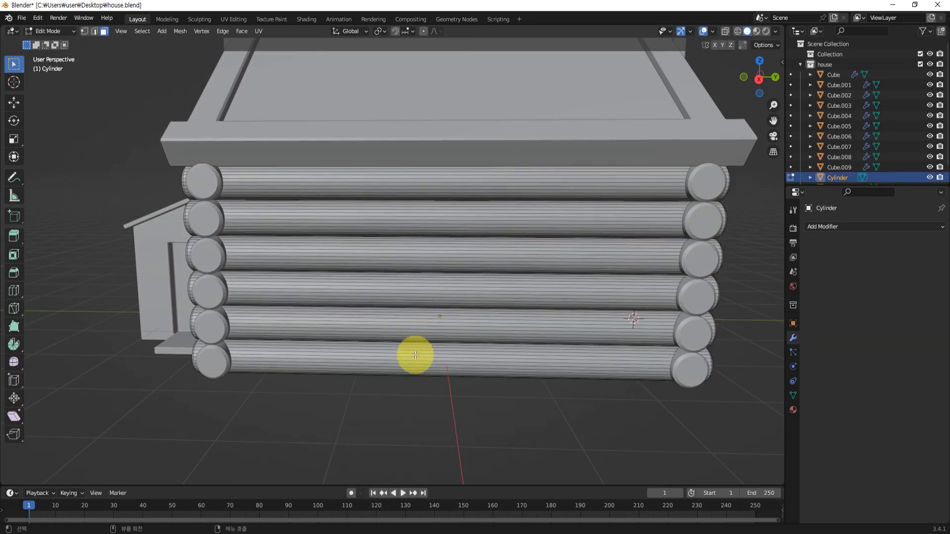
{"action": "middle_click_drag", "start_coordinate": [419, 365], "coordinate": [420, 402]}
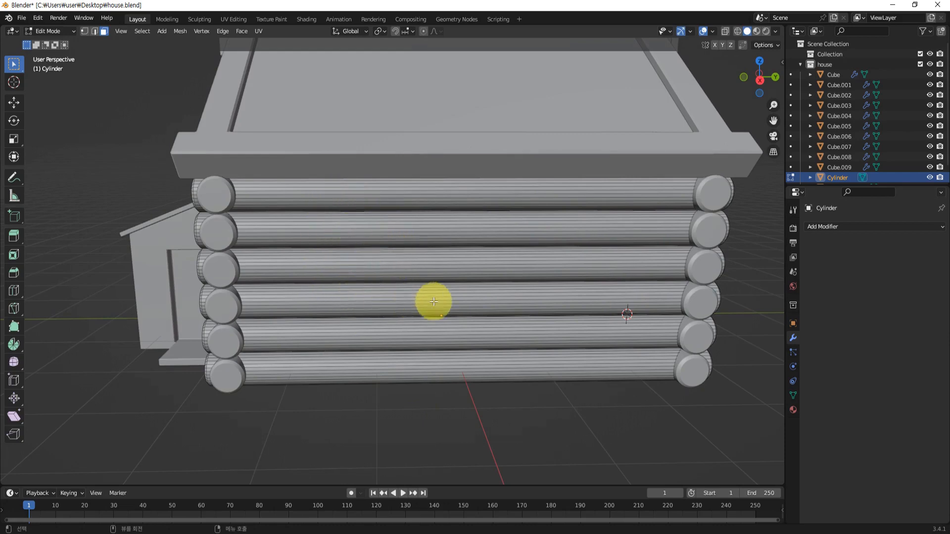
{"action": "key", "text": "ctrl+r"}
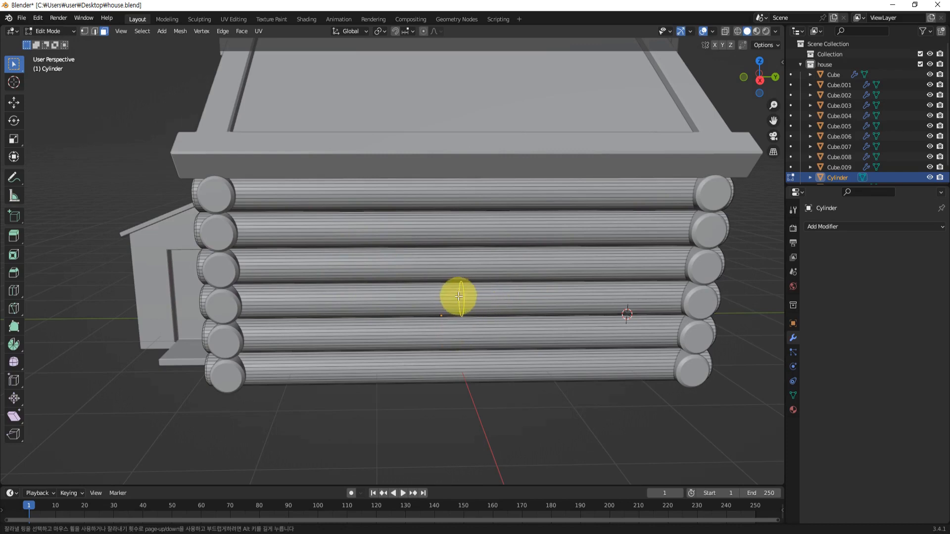
{"action": "scroll", "coordinate": [459, 296], "scroll_direction": "up", "scroll_amount": 1}
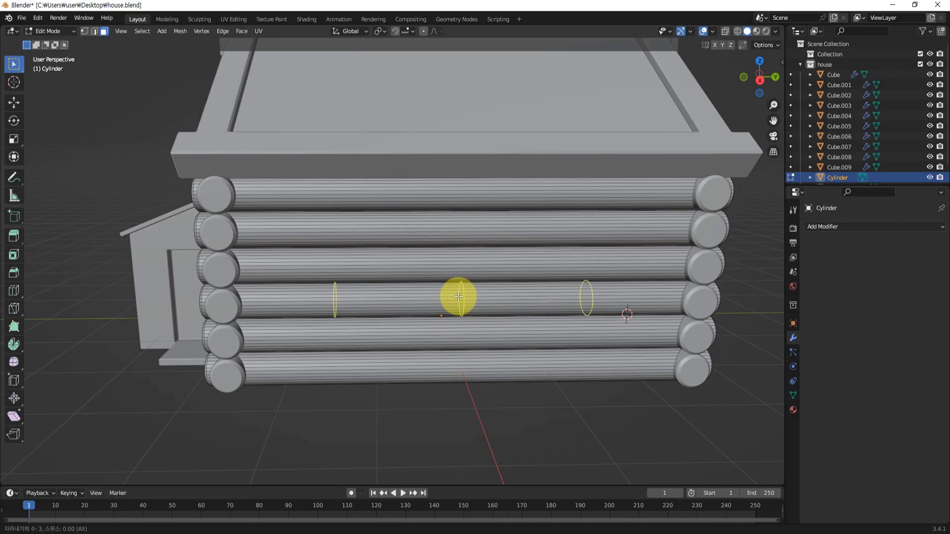
{"action": "scroll", "coordinate": [458, 296], "scroll_direction": "up", "scroll_amount": 1}
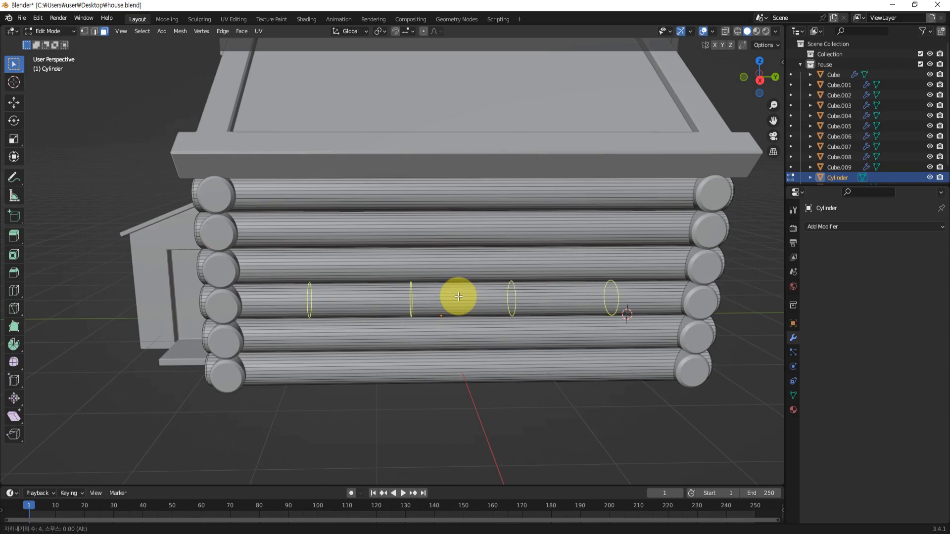
{"action": "left_click", "coordinate": [456, 296]}
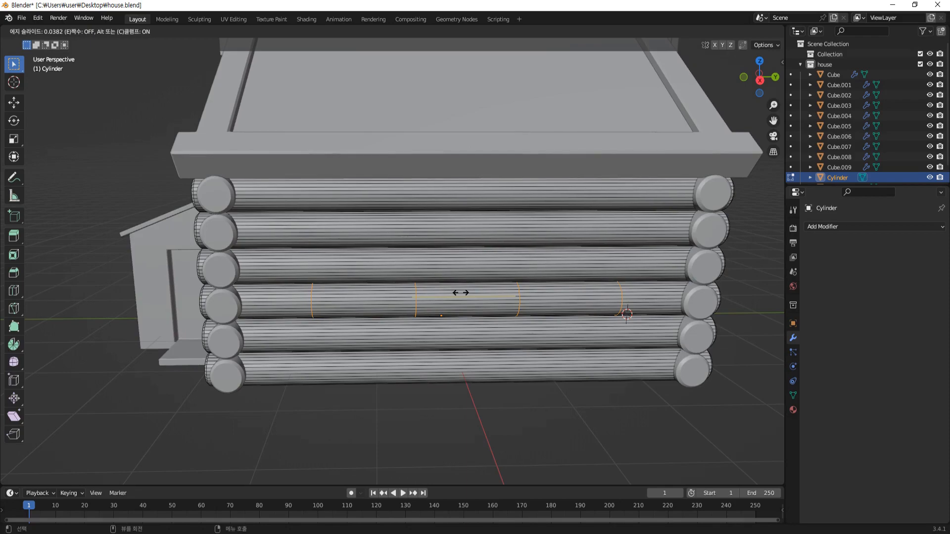
{"action": "right_click", "coordinate": [466, 322]}
Add four evenly spaced loop cuts to the fourth log from the bottom of the side wall, without sliding them
{"action": "middle_click_drag", "start_coordinate": [467, 322], "coordinate": [505, 384]}
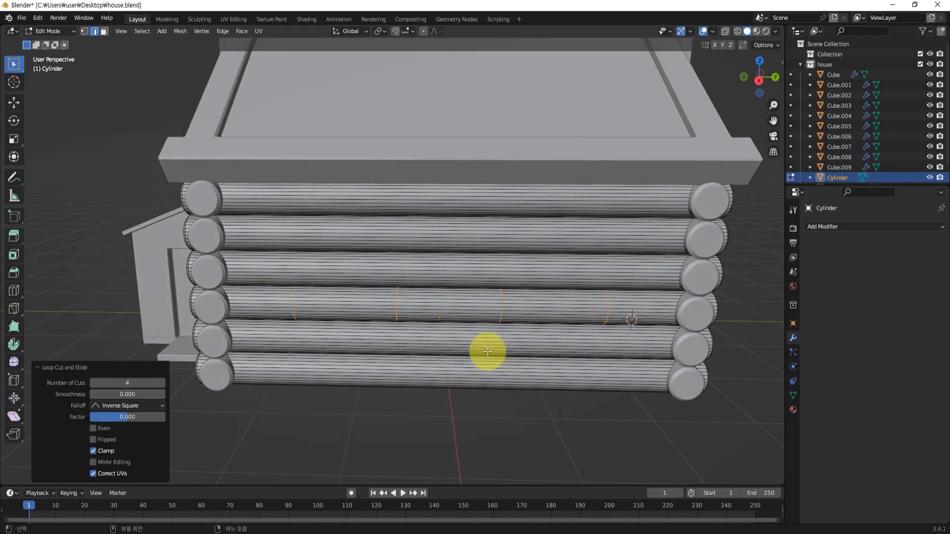
{"action": "scroll", "coordinate": [470, 276], "scroll_direction": "up", "scroll_amount": 3}
{"action": "middle_click_drag", "start_coordinate": [449, 302], "coordinate": [452, 299]}
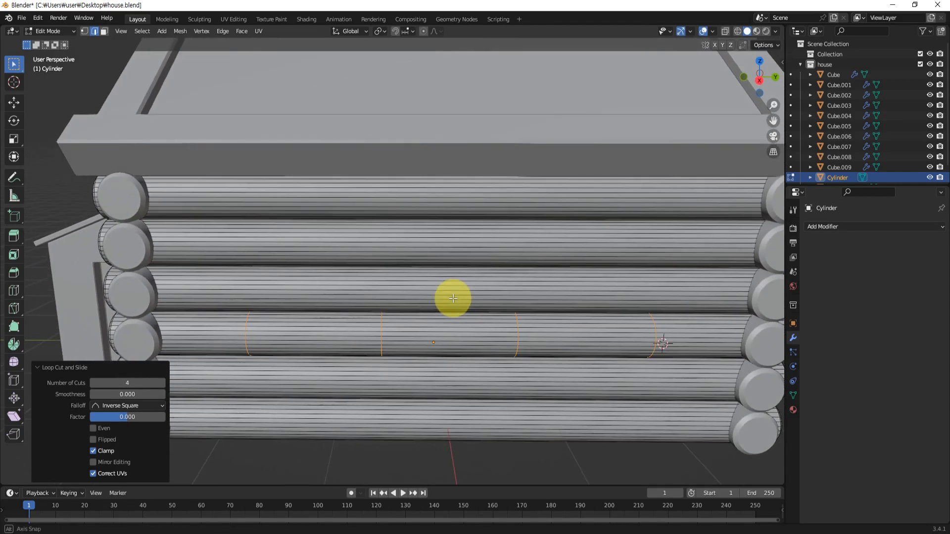
{"action": "key", "text": "ctrl+r"}
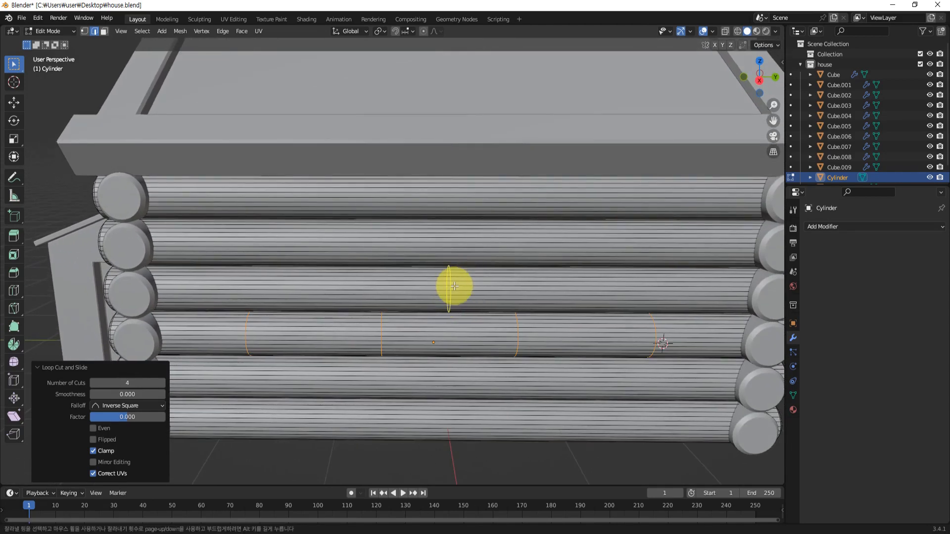
{"action": "scroll", "coordinate": [454, 286], "scroll_direction": "up", "scroll_amount": 1}
{"action": "scroll", "coordinate": [454, 286], "scroll_direction": "up", "scroll_amount": 1}
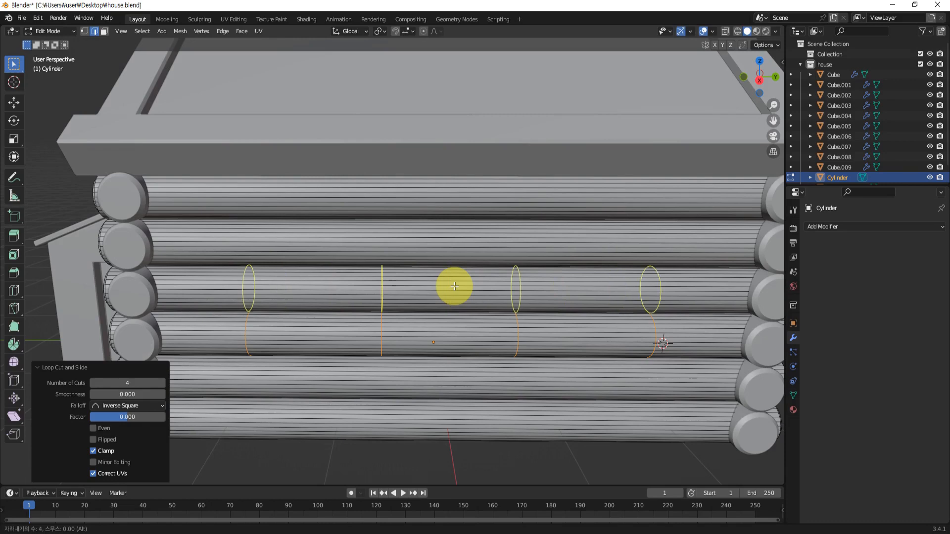
{"action": "left_click", "coordinate": [454, 285]}
{"action": "right_click", "coordinate": [465, 286]}
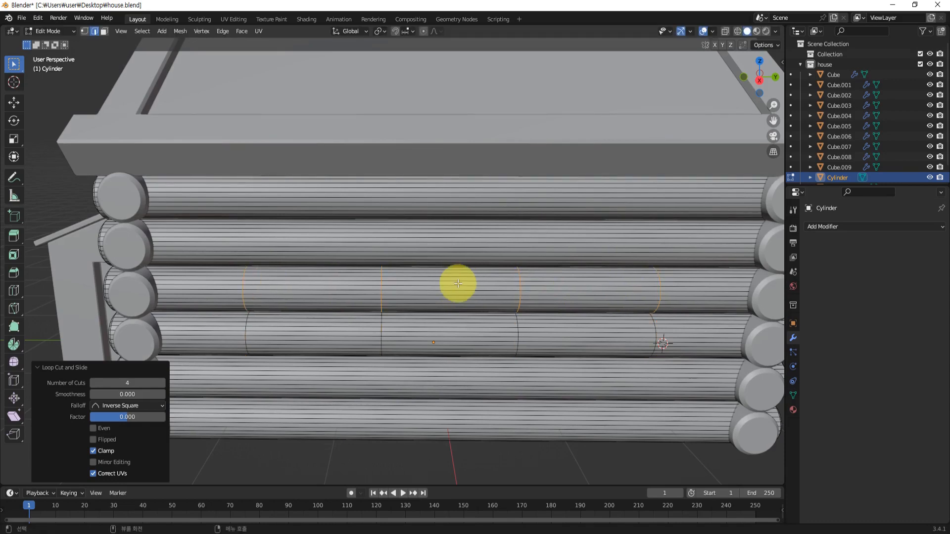
Add four evenly spaced loop cuts to the fifth log from the bottom of the side wall, without sliding them
{"action": "key", "text": "ctrl+r"}
{"action": "scroll", "coordinate": [450, 240], "scroll_direction": "up", "scroll_amount": 1}
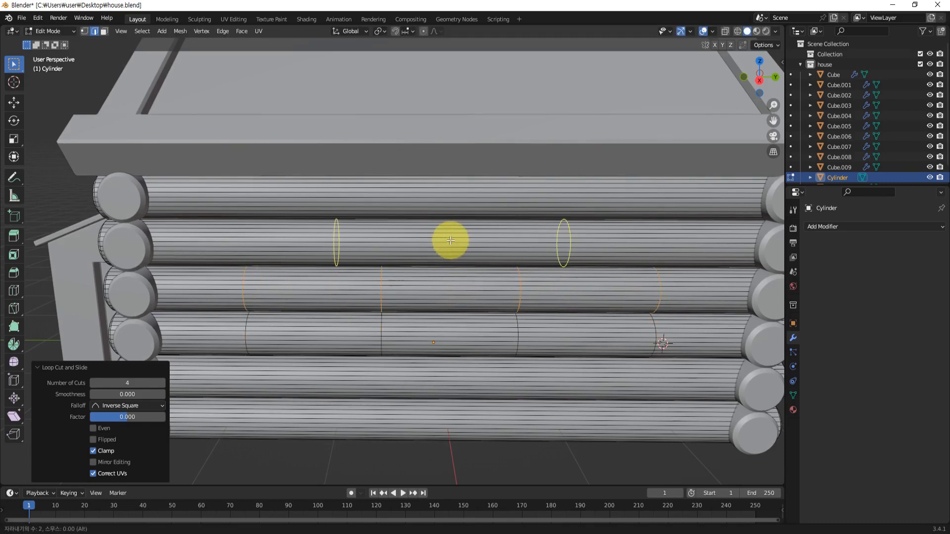
{"action": "scroll", "coordinate": [450, 241], "scroll_direction": "up", "scroll_amount": 1}
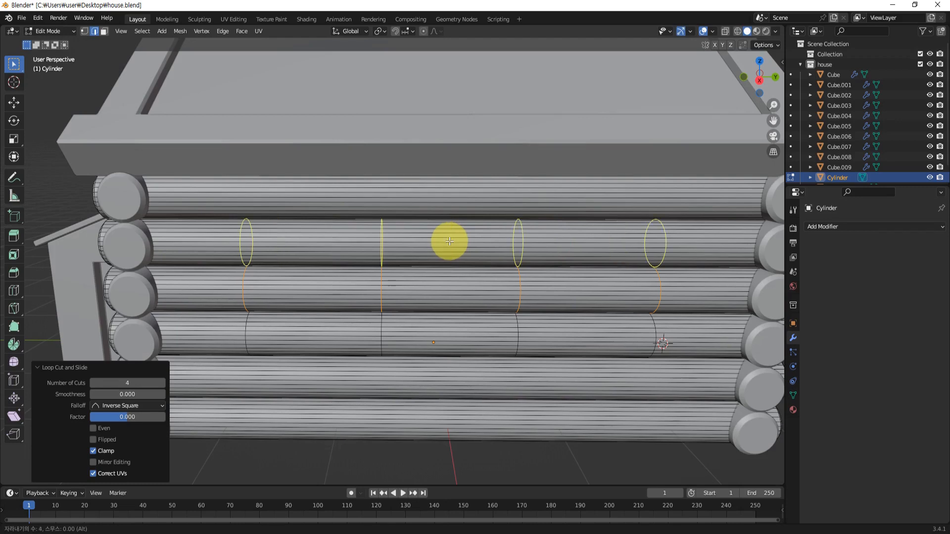
{"action": "left_click", "coordinate": [449, 241]}
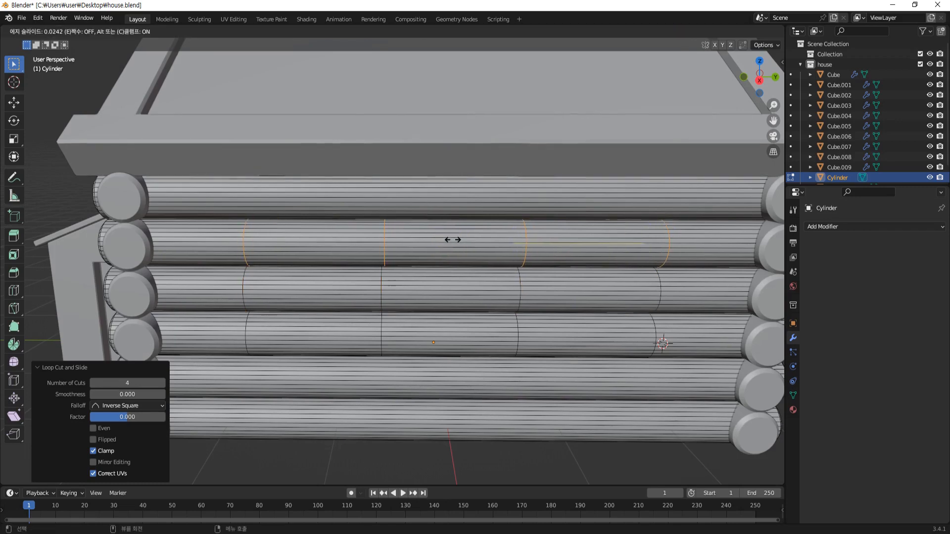
{"action": "right_click", "coordinate": [452, 241]}
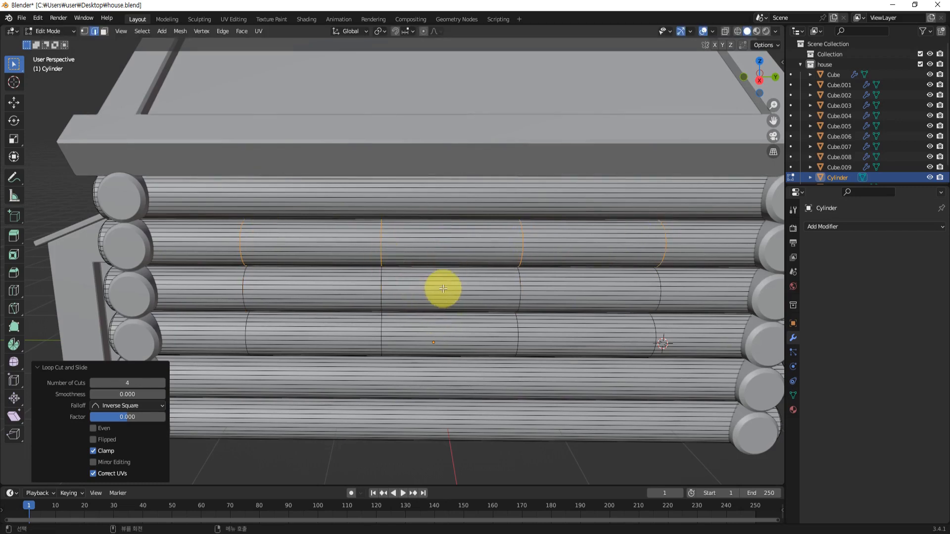
{"action": "left_click", "coordinate": [615, 469]}
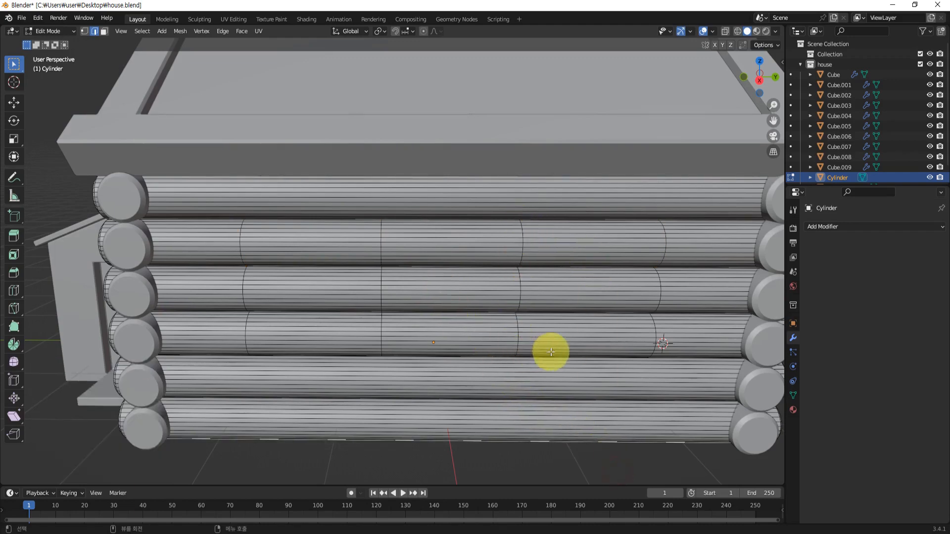
Delete the faces of the second segment from the porch end on all three loop-cut logs to open the first window
{"action": "middle_click_drag", "start_coordinate": [426, 299], "coordinate": [443, 282]}
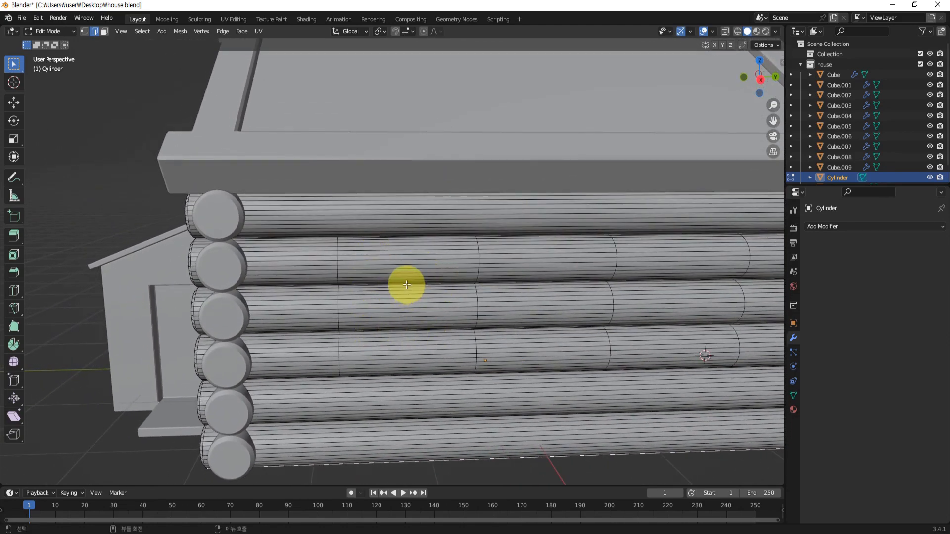
{"action": "scroll", "coordinate": [406, 285], "scroll_direction": "up", "scroll_amount": 2}
{"action": "key", "text": "3"}
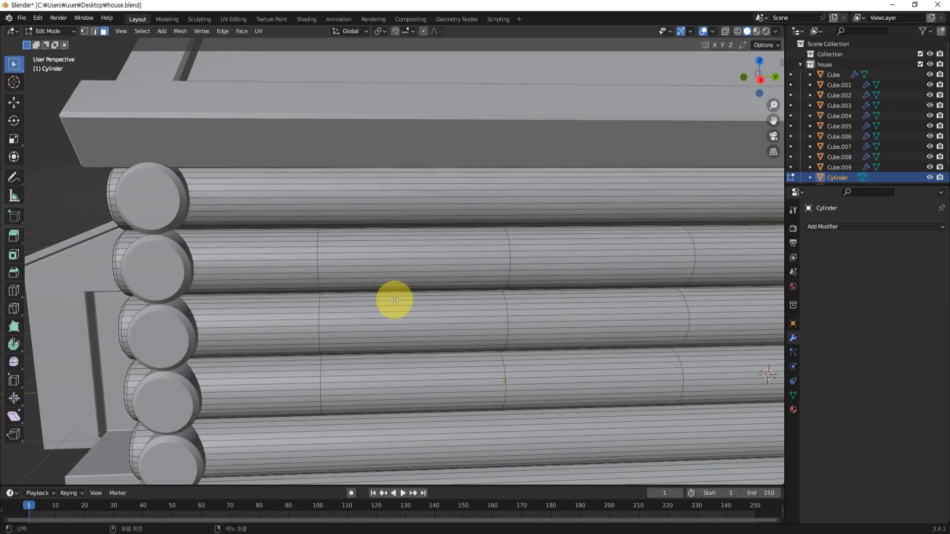
{"action": "left_click", "coordinate": [415, 309], "text": "alt"}
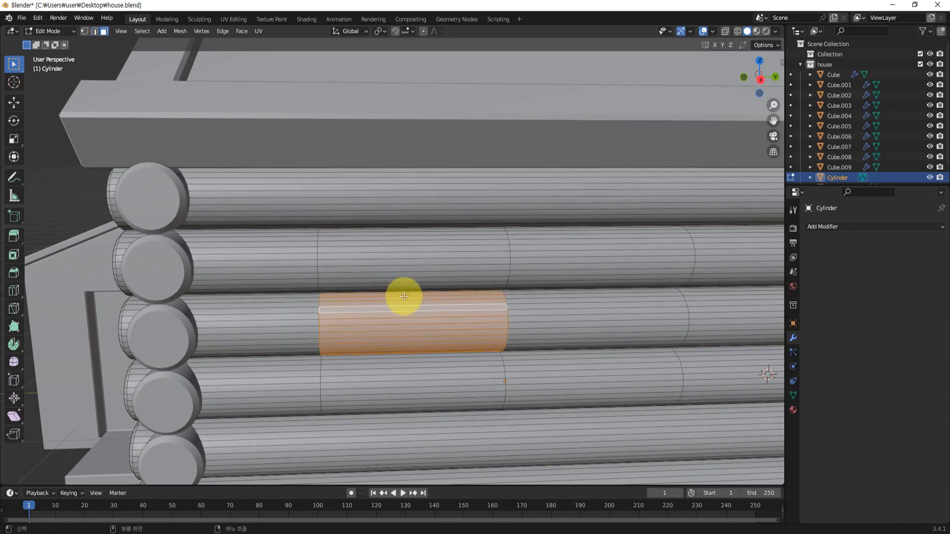
{"action": "left_click", "coordinate": [411, 266], "text": "alt"}
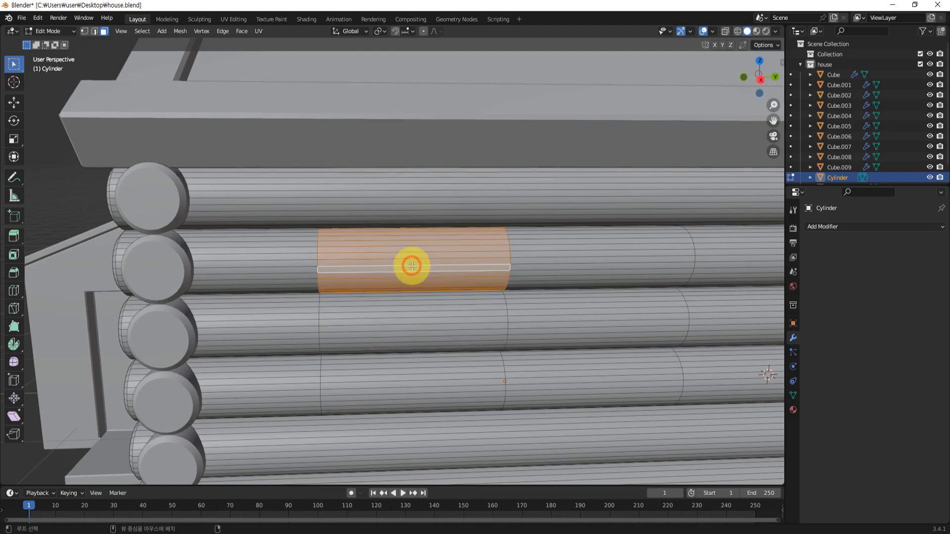
{"action": "left_click", "coordinate": [419, 318], "text": "alt+shift"}
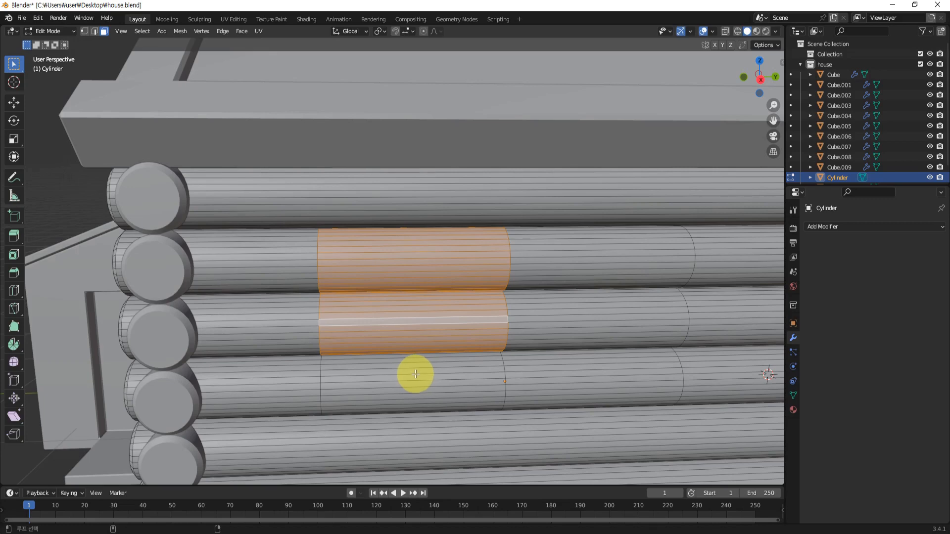
{"action": "left_click", "coordinate": [414, 374], "text": "alt+shift"}
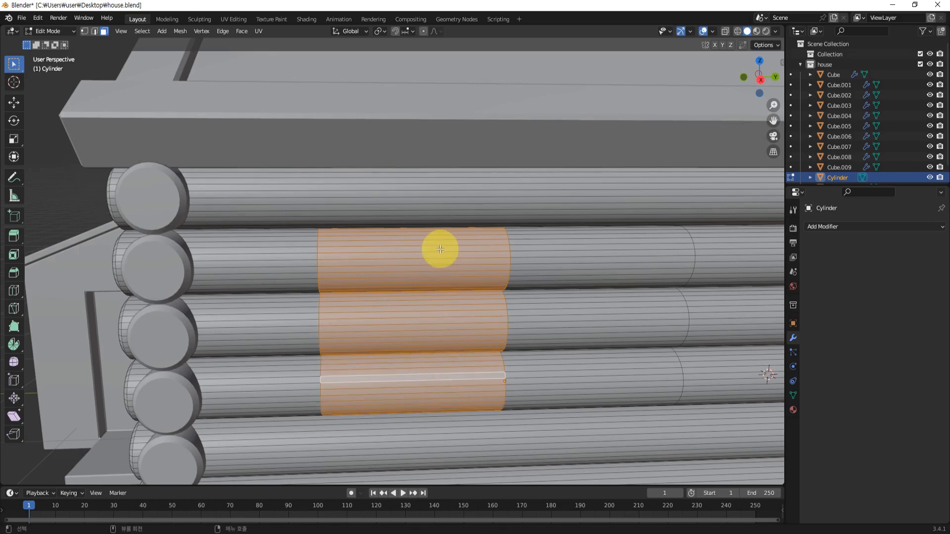
{"action": "mouse_move", "coordinate": [454, 277]}
{"action": "middle_mouse_down"}
{"action": "mouse_move", "coordinate": [435, 265]}
{"action": "mouse_move", "coordinate": [500, 266]}
{"action": "mouse_move", "coordinate": [456, 267]}
{"action": "middle_mouse_up"}
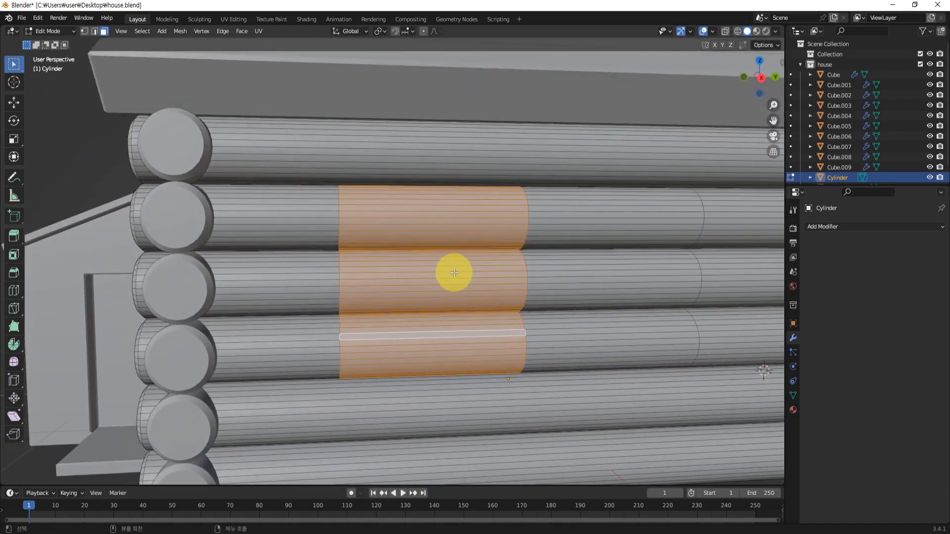
{"action": "key", "text": "x"}
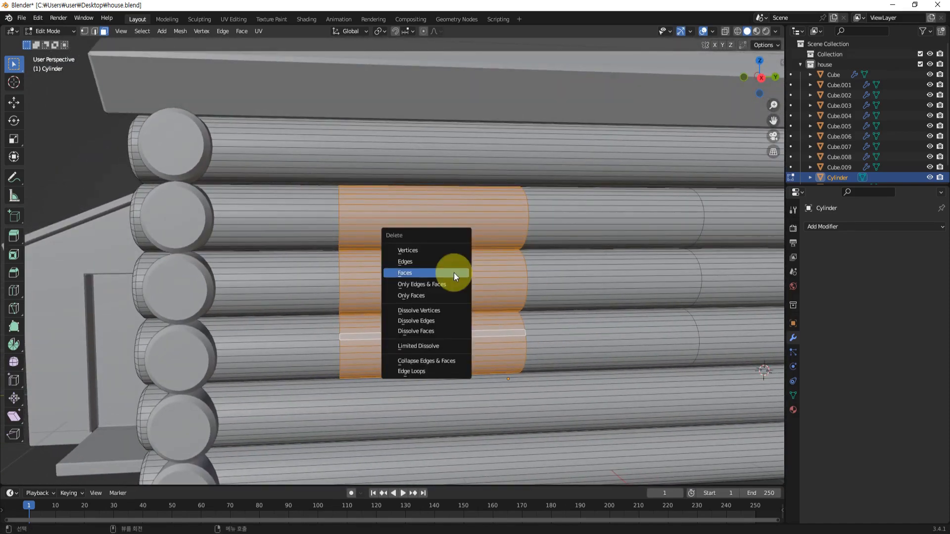
{"action": "left_click", "coordinate": [405, 273]}
{"action": "middle_click_drag", "start_coordinate": [434, 314], "coordinate": [487, 327]}
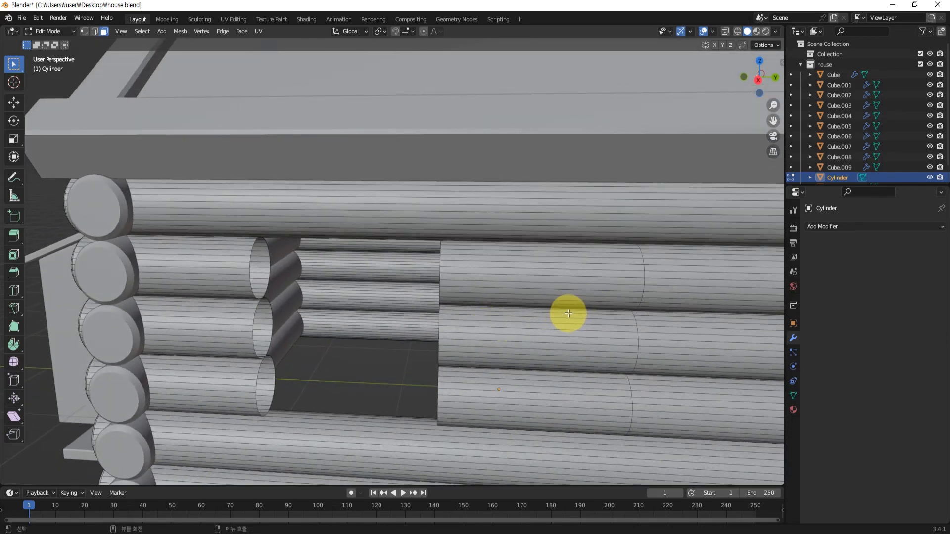
Delete the faces of the fourth segment from the porch end on the three loop-cut logs to open the second window
{"action": "middle_click_drag", "start_coordinate": [547, 322], "coordinate": [418, 276]}
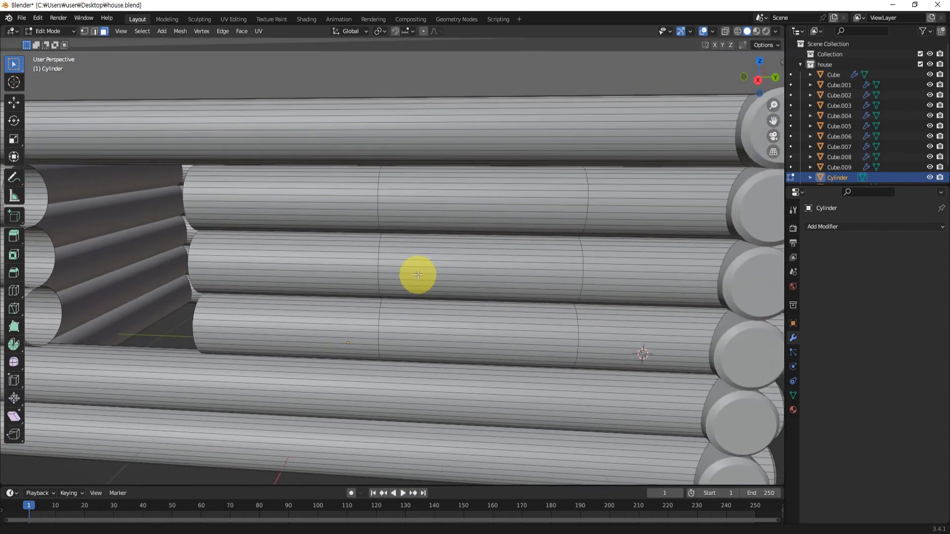
{"action": "left_click", "coordinate": [483, 317], "text": "alt"}
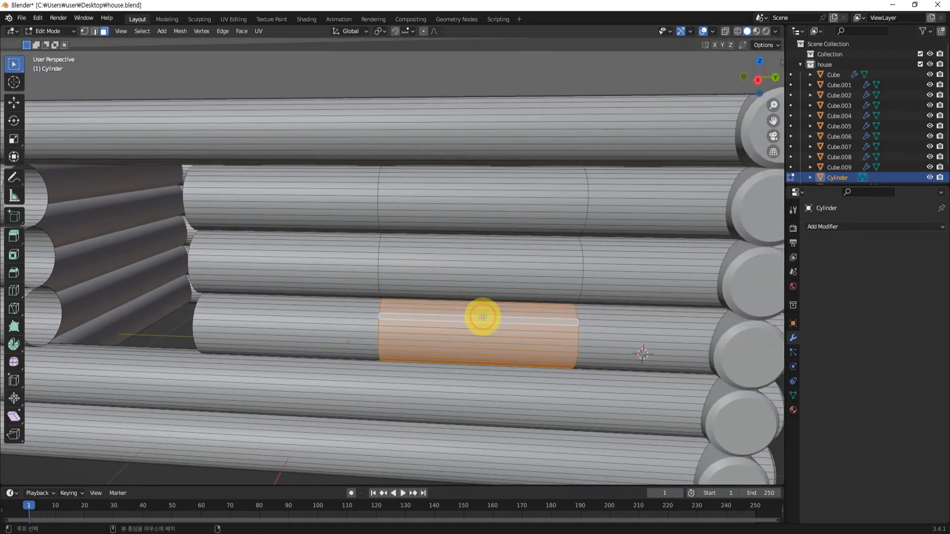
{"action": "left_click", "coordinate": [486, 275], "text": "alt+shift"}
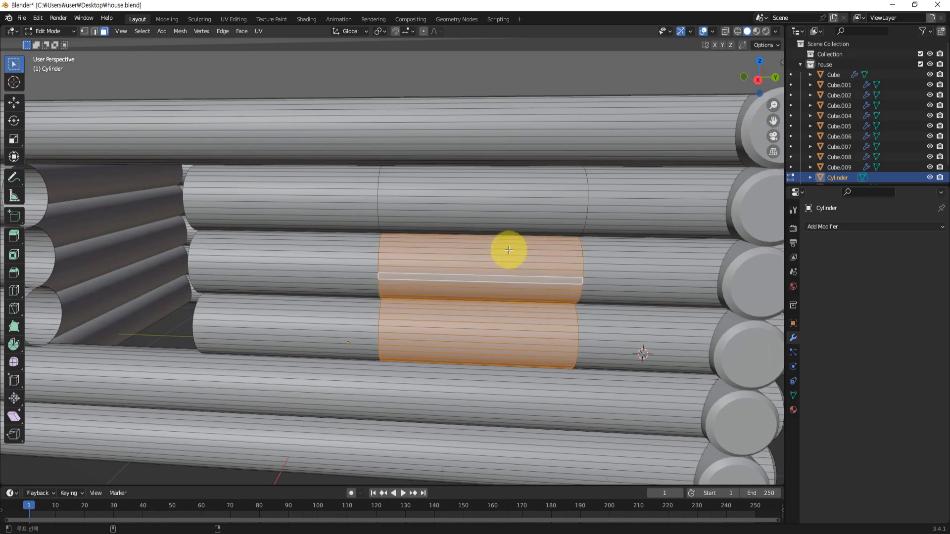
{"action": "left_click", "coordinate": [505, 197], "text": "alt+shift"}
{"action": "key", "text": "x"}
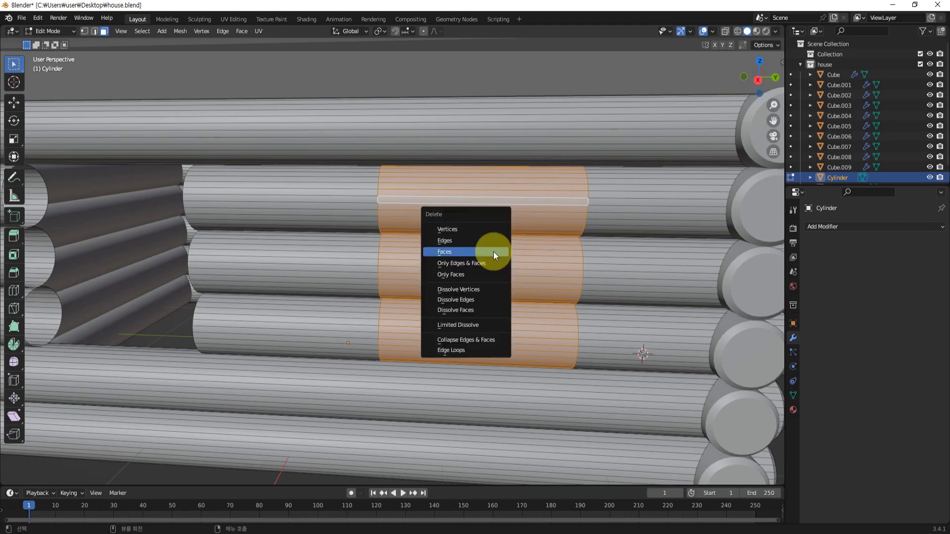
{"action": "left_click", "coordinate": [447, 251]}
{"action": "scroll", "coordinate": [441, 298], "scroll_direction": "down", "scroll_amount": 5}
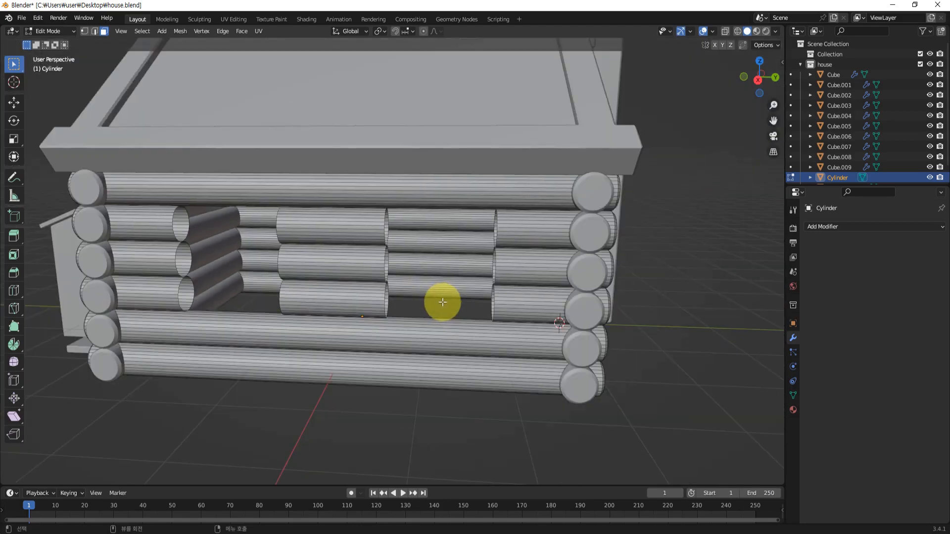
Select two diagonally opposite vertices, at the bottom and top of the middle log gap, across the window opening nearer the porch
{"action": "scroll", "coordinate": [419, 299], "scroll_direction": "up", "scroll_amount": 2}
{"action": "middle_click_drag", "start_coordinate": [421, 299], "coordinate": [455, 288]}
{"action": "key", "text": "1"}
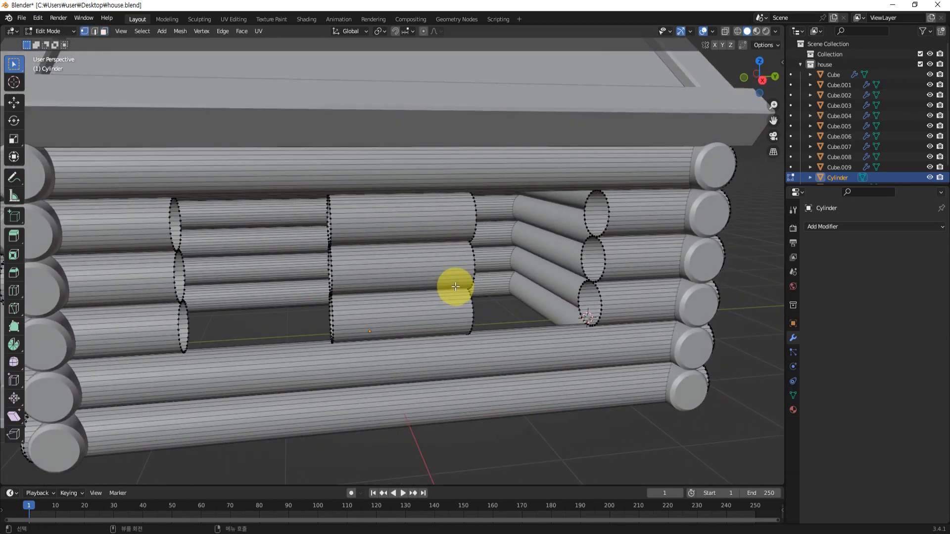
{"action": "middle_click_drag", "start_coordinate": [293, 299], "coordinate": [418, 318], "text": "shift"}
{"action": "scroll", "coordinate": [299, 343], "scroll_direction": "up", "scroll_amount": 4}
{"action": "middle_click_drag", "start_coordinate": [271, 359], "coordinate": [400, 275], "text": "shift"}
{"action": "scroll", "coordinate": [361, 342], "scroll_direction": "up", "scroll_amount": 2}
{"action": "middle_click_drag", "start_coordinate": [369, 331], "coordinate": [395, 303], "text": "shift"}
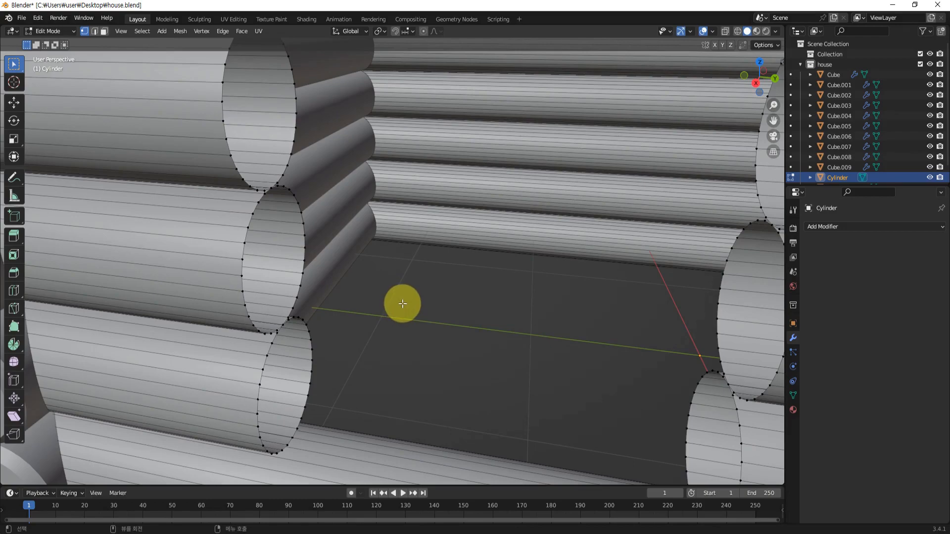
{"action": "left_click", "coordinate": [282, 324]}
{"action": "middle_click_drag", "start_coordinate": [390, 345], "coordinate": [417, 339], "text": "shift"}
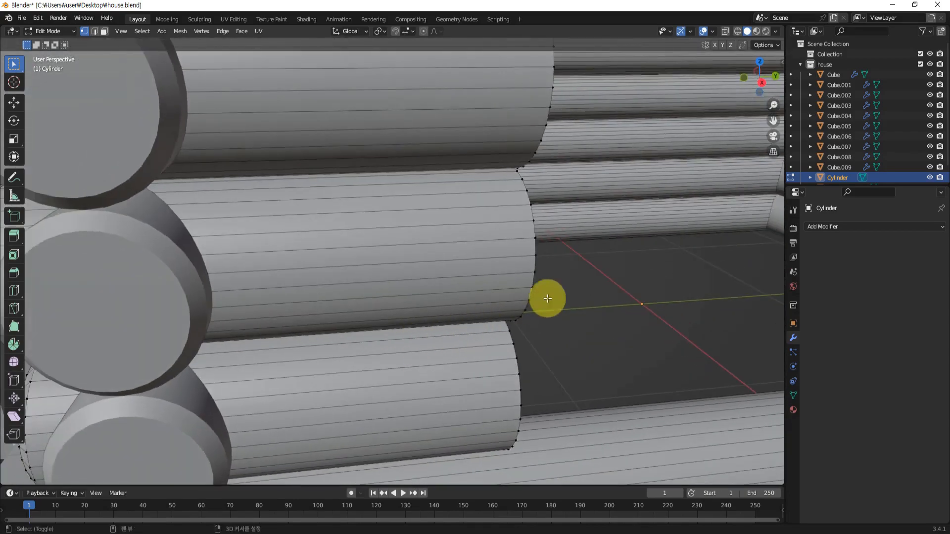
{"action": "scroll", "coordinate": [547, 299], "scroll_direction": "down", "scroll_amount": 5}
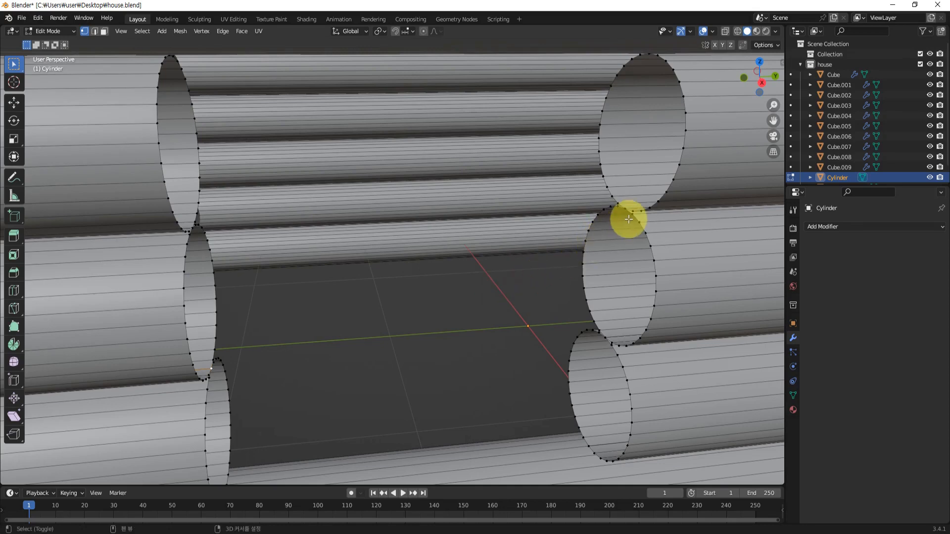
{"action": "left_click", "coordinate": [623, 208], "text": "shift"}
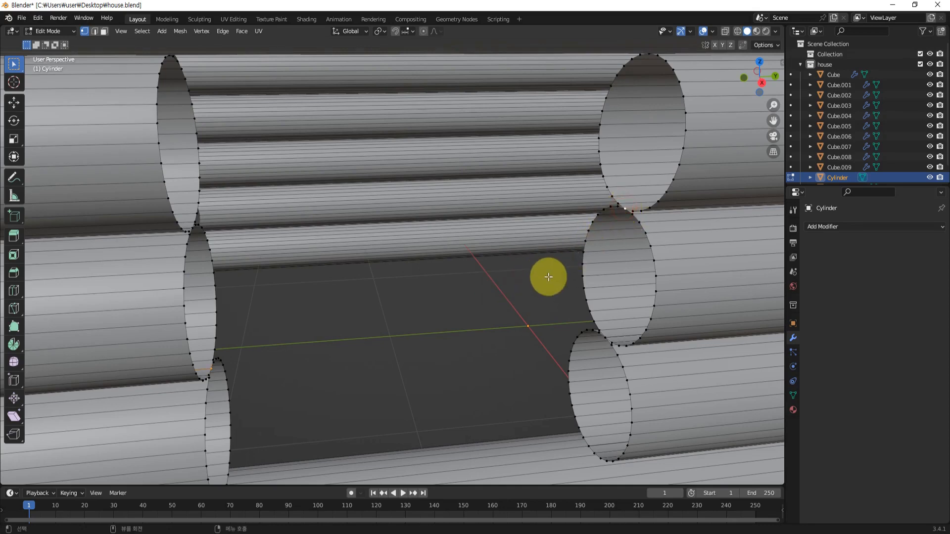
Check the two selected vertices in the right orthographic view and snap the 3D cursor to the selection
{"action": "middle_click_drag", "start_coordinate": [545, 260], "coordinate": [529, 262]}
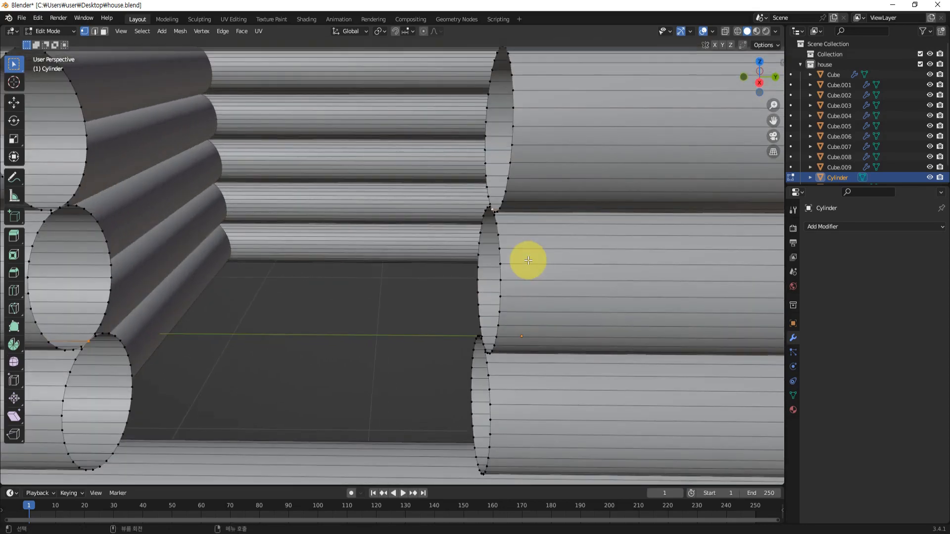
{"action": "key", "text": "KP_3"}
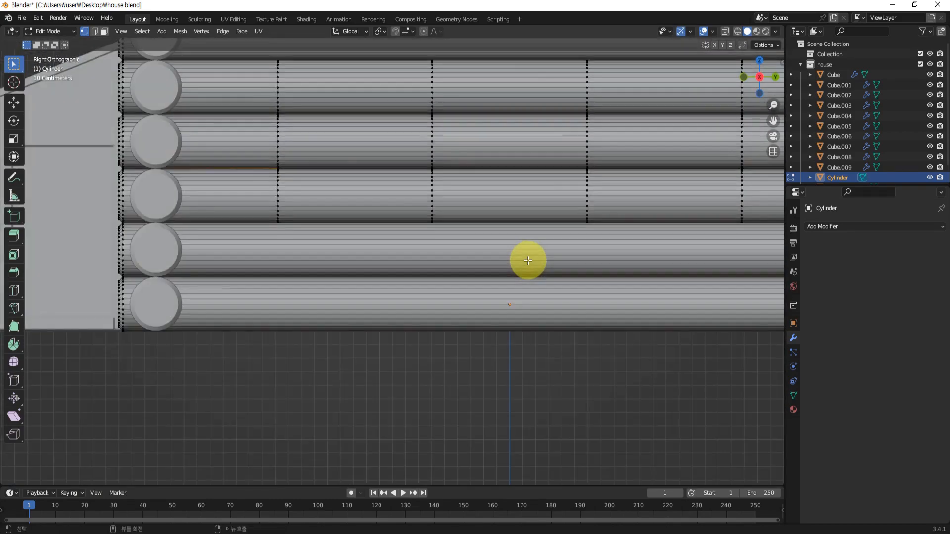
{"action": "middle_click_drag", "start_coordinate": [380, 167], "coordinate": [426, 297], "text": "shift"}
{"action": "scroll", "coordinate": [438, 283], "scroll_direction": "up", "scroll_amount": 2}
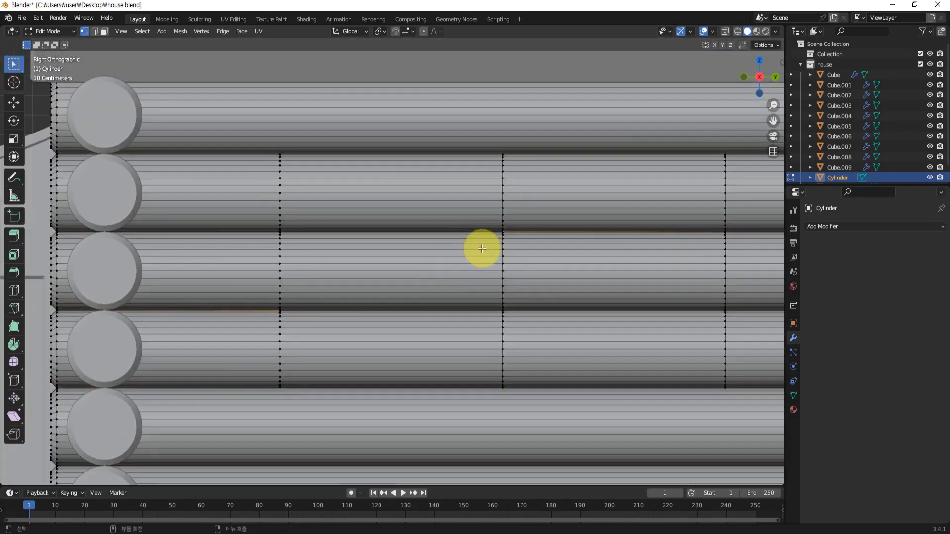
{"action": "scroll", "coordinate": [482, 248], "scroll_direction": "up", "scroll_amount": 2}
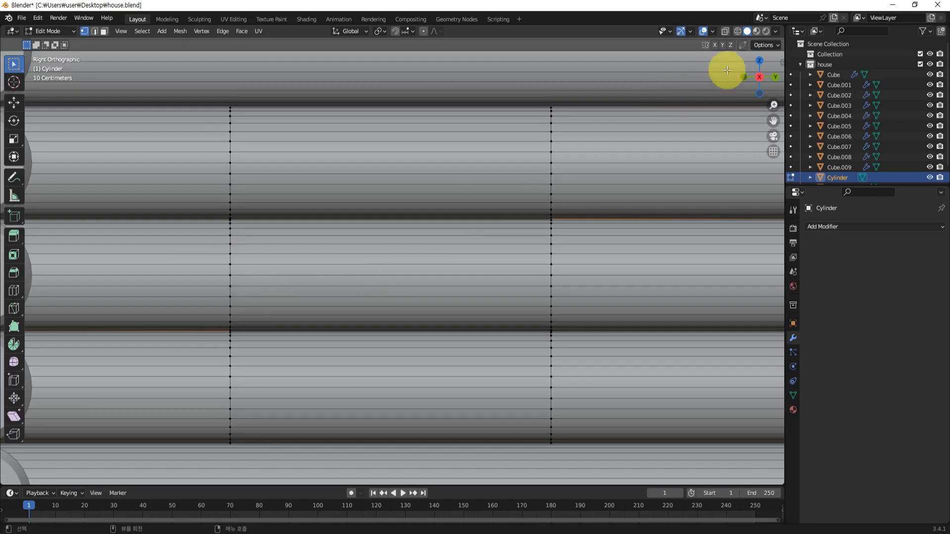
{"action": "left_click", "coordinate": [723, 30]}
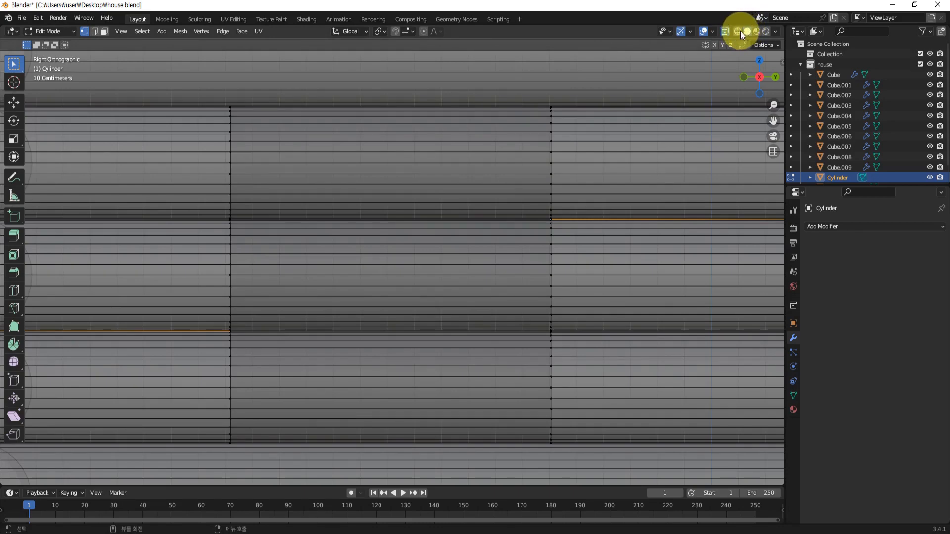
{"action": "left_click", "coordinate": [723, 31]}
{"action": "middle_click_drag", "start_coordinate": [483, 187], "coordinate": [452, 251]}
{"action": "scroll", "coordinate": [461, 258], "scroll_direction": "down", "scroll_amount": 2}
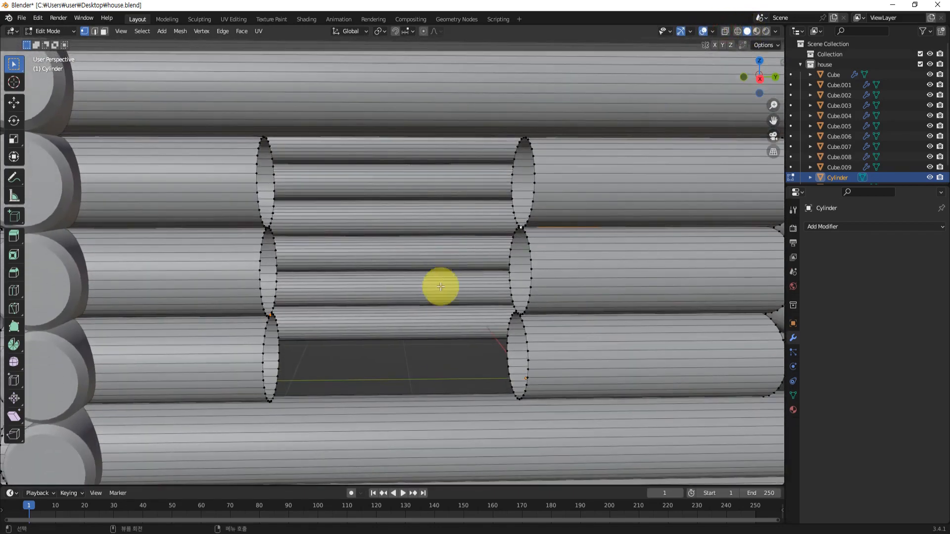
{"action": "key", "text": "shift+s"}
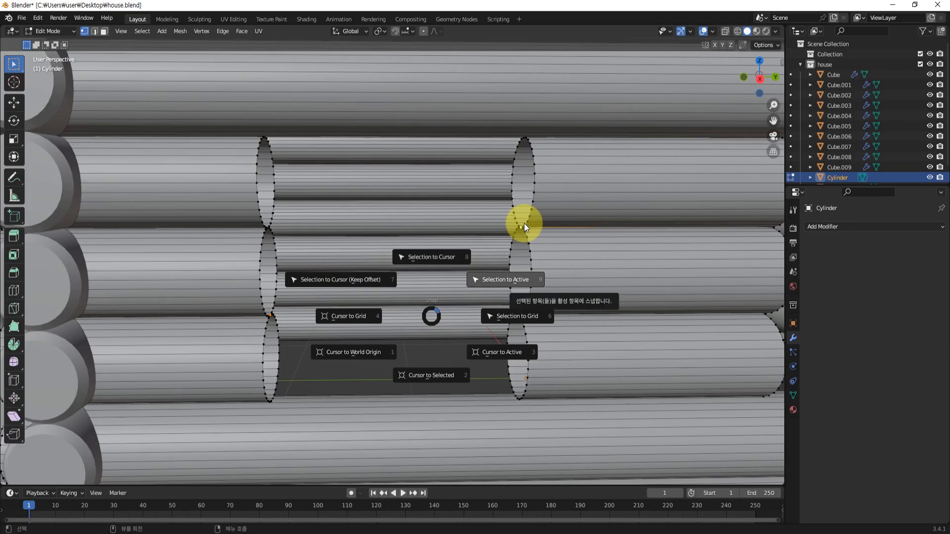
{"action": "left_click", "coordinate": [422, 376]}
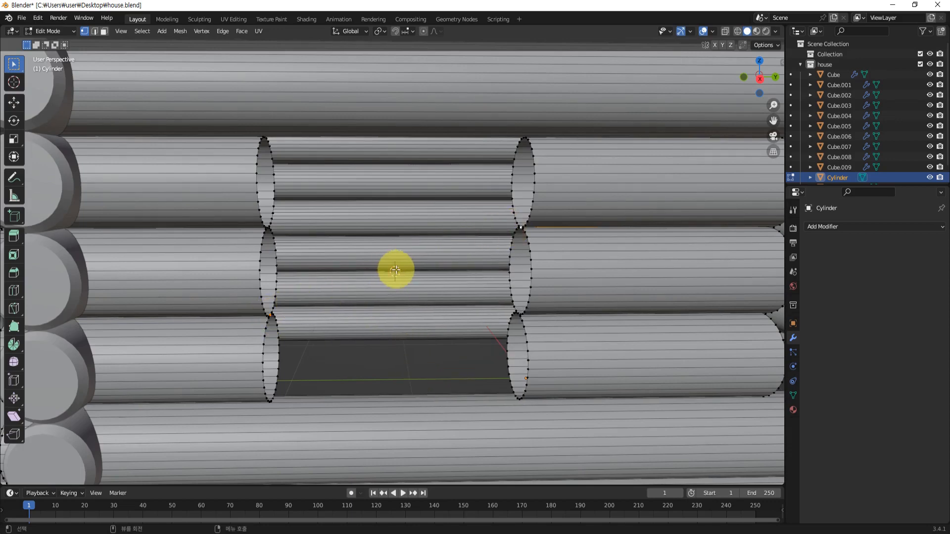
Return to Object Mode, deselect the logs and add a mesh plane at the 3D cursor in the window opening
{"action": "middle_click_drag", "start_coordinate": [403, 275], "coordinate": [416, 369]}
{"action": "key", "text": "Tab"}
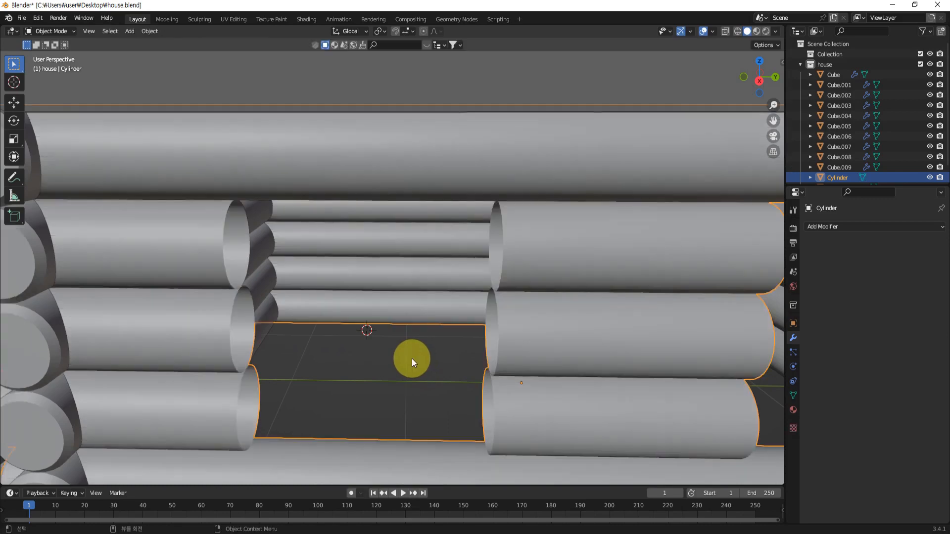
{"action": "left_click", "coordinate": [408, 370]}
{"action": "middle_click_drag", "start_coordinate": [405, 348], "coordinate": [449, 310]}
{"action": "key", "text": "shift+a"}
{"action": "mouse_move", "coordinate": [458, 319]}
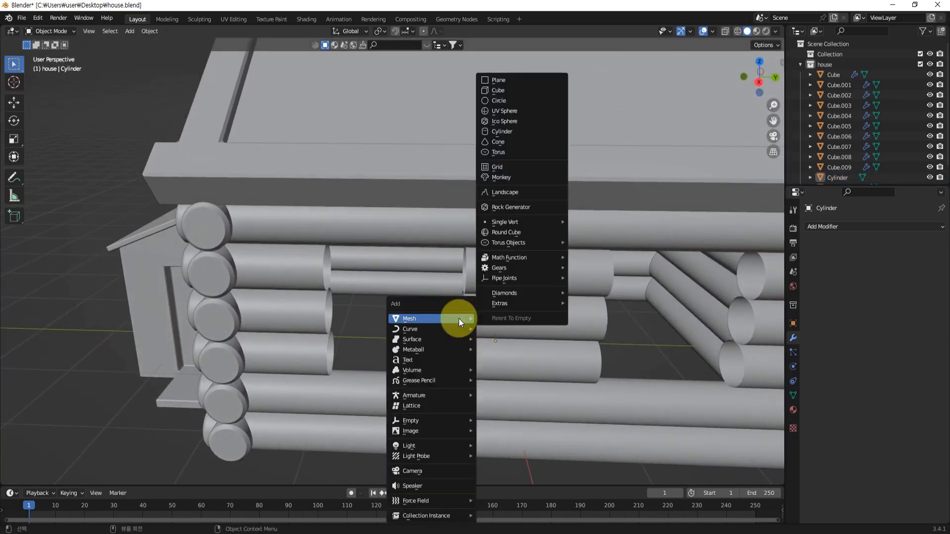
{"action": "left_click", "coordinate": [491, 82]}
{"action": "middle_click_drag", "start_coordinate": [464, 370], "coordinate": [470, 328]}
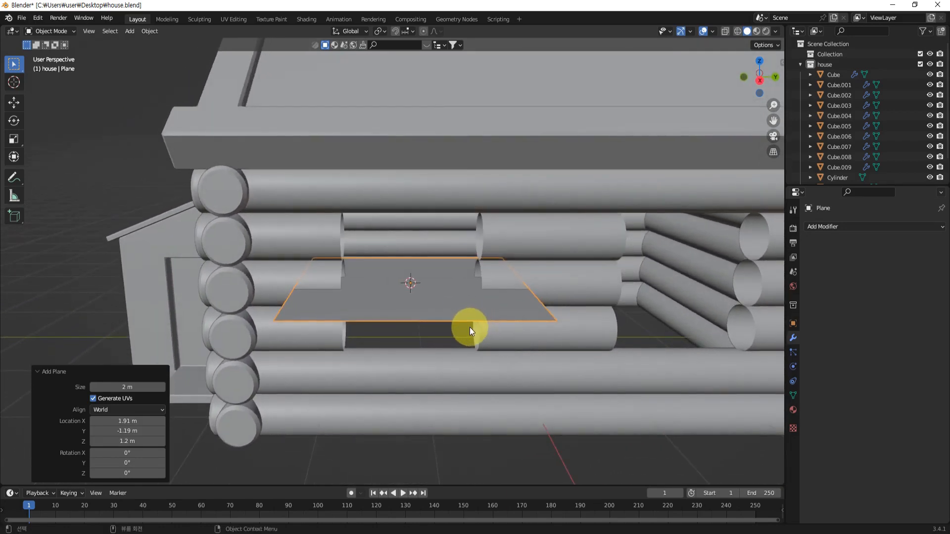
Delete the plane from the window opening nearer the porch
{"action": "key", "text": "Tab"}
{"action": "key", "text": "Tab"}
{"action": "left_click", "coordinate": [566, 300]}
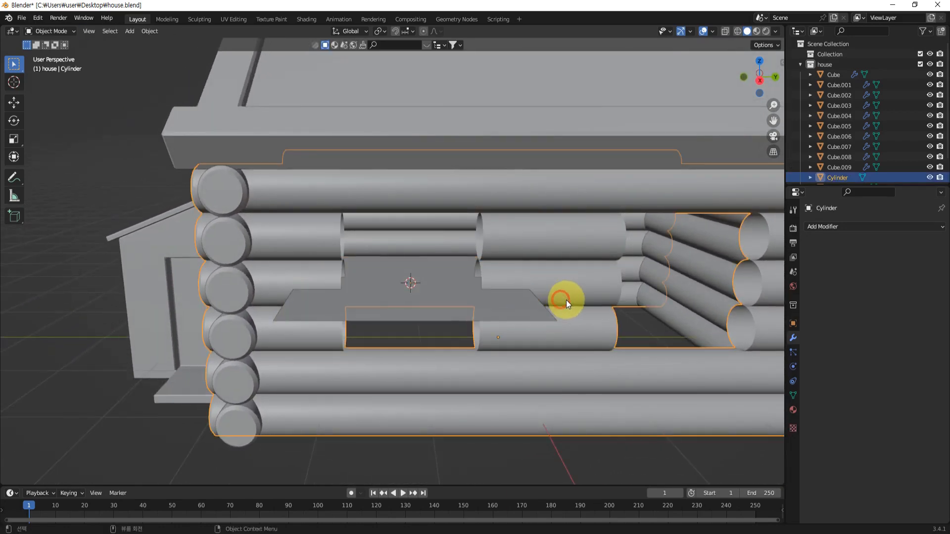
{"action": "key", "text": "Tab"}
{"action": "middle_click_drag", "start_coordinate": [579, 298], "coordinate": [573, 318]}
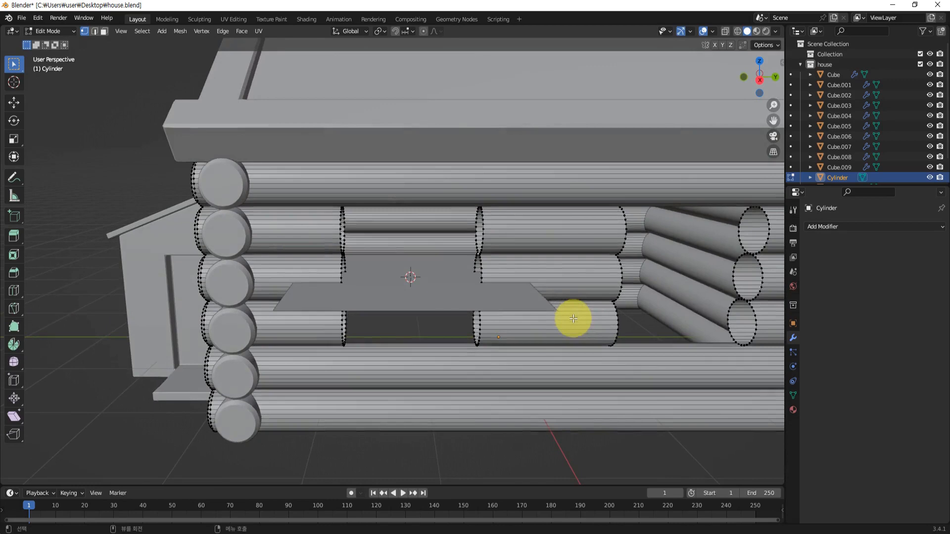
{"action": "key", "text": "Tab"}
{"action": "left_click", "coordinate": [438, 294]}
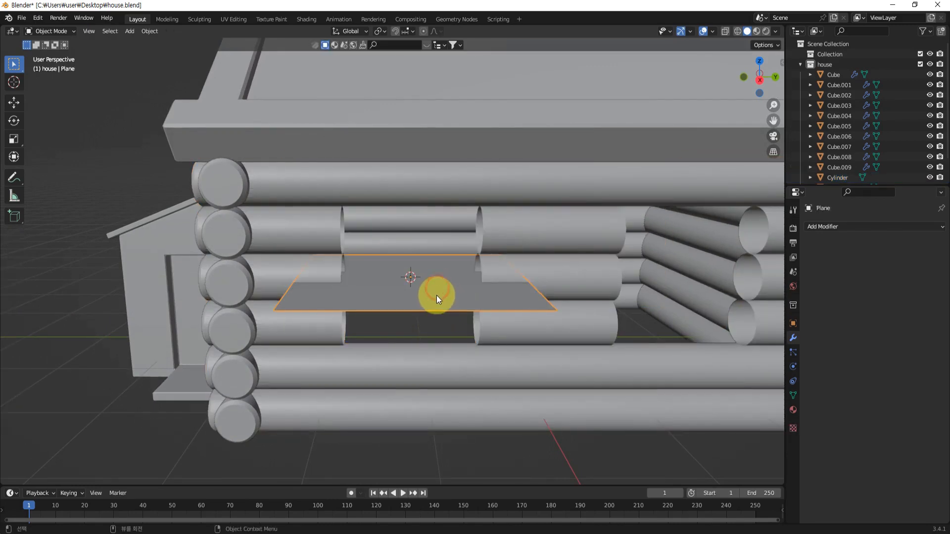
Fill the three open log ends on the porch side of the first window opening with faces
{"action": "left_click", "coordinate": [535, 298]}
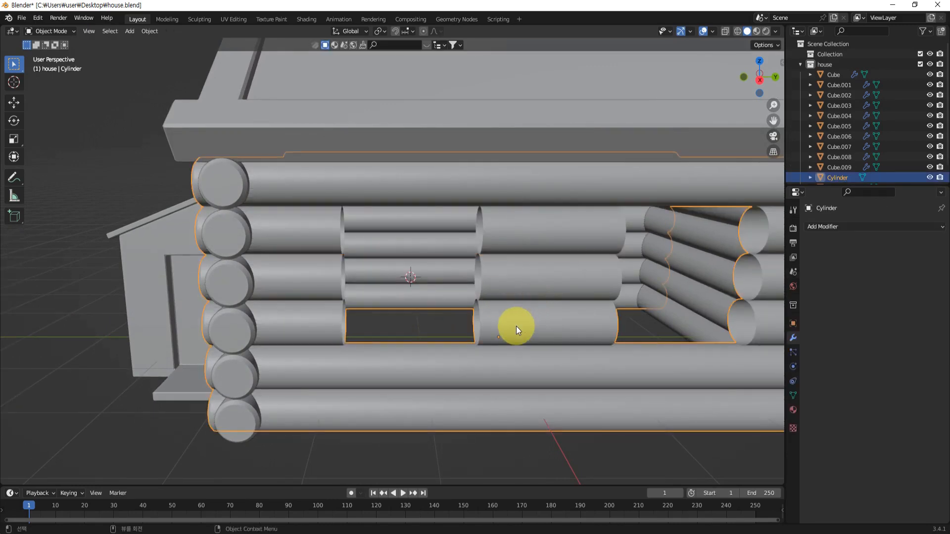
{"action": "key", "text": "Tab"}
{"action": "middle_click_drag", "start_coordinate": [394, 303], "coordinate": [374, 306]}
{"action": "scroll", "coordinate": [368, 306], "scroll_direction": "up", "scroll_amount": 1}
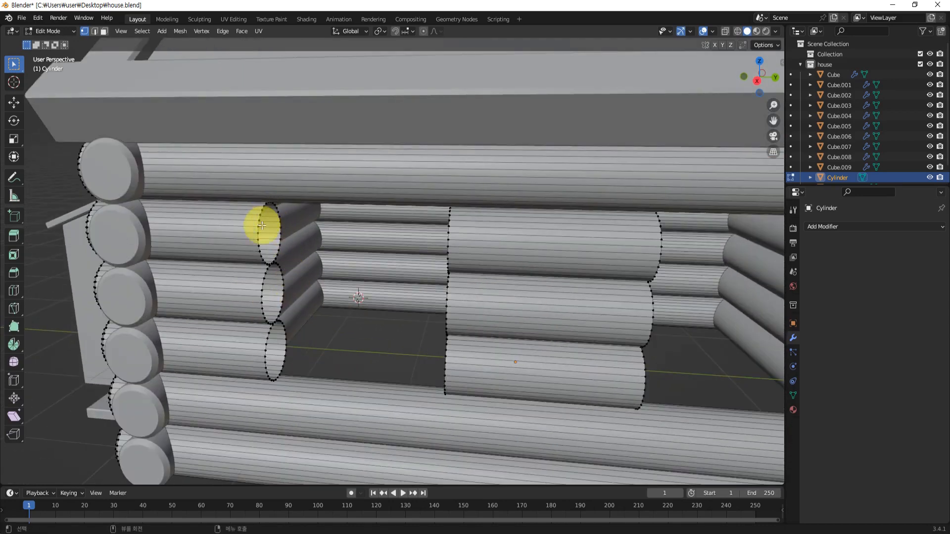
{"action": "middle_click_drag", "start_coordinate": [364, 359], "coordinate": [448, 368], "text": "shift"}
{"action": "scroll", "coordinate": [362, 290], "scroll_direction": "up", "scroll_amount": 2}
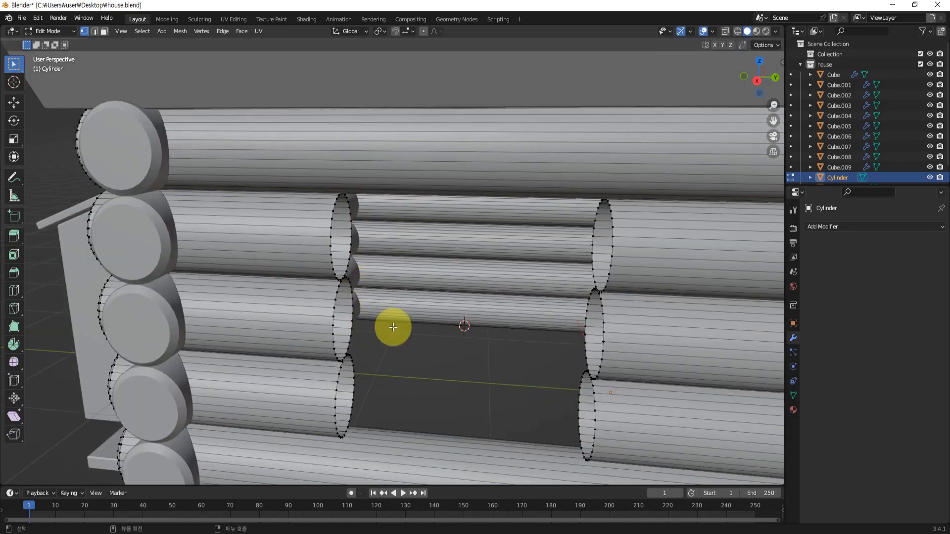
{"action": "left_click", "coordinate": [331, 255], "text": "alt"}
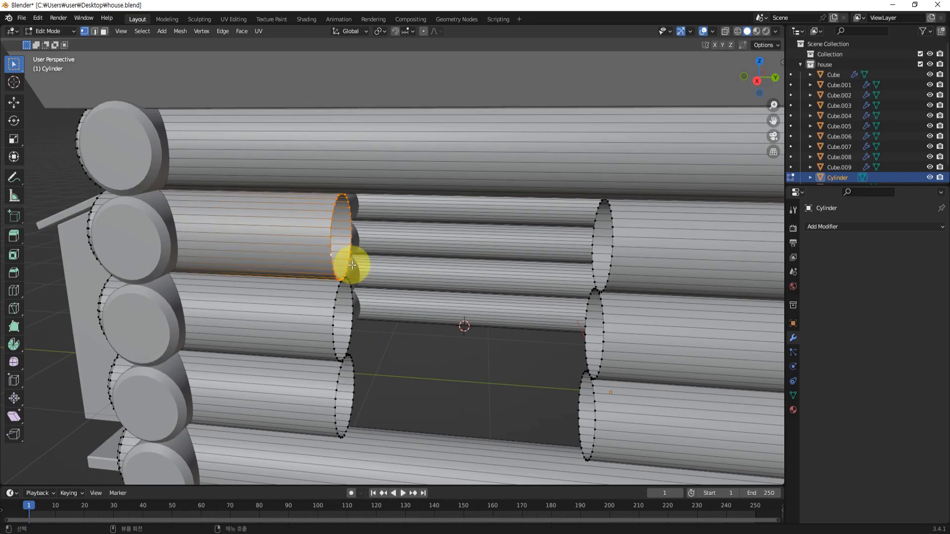
{"action": "key", "text": "f"}
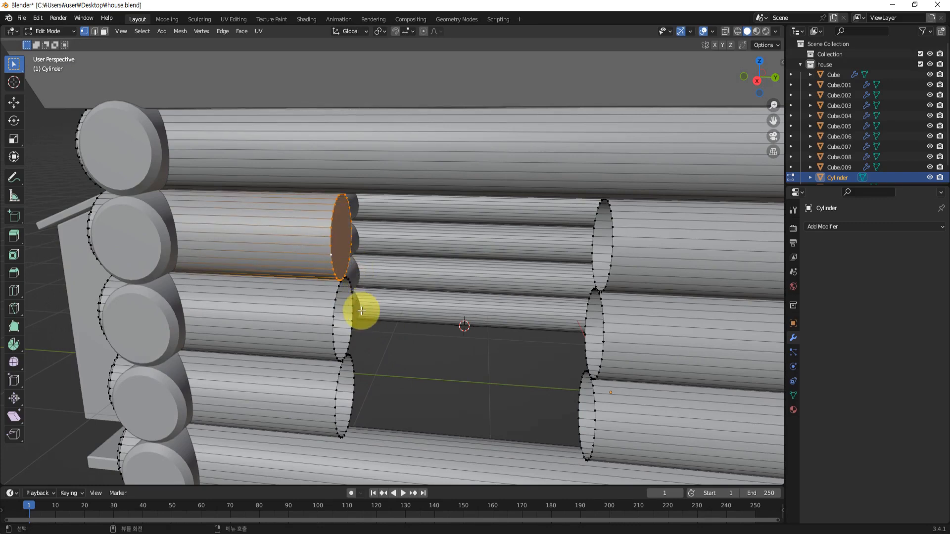
{"action": "middle_click_drag", "start_coordinate": [382, 356], "coordinate": [375, 351]}
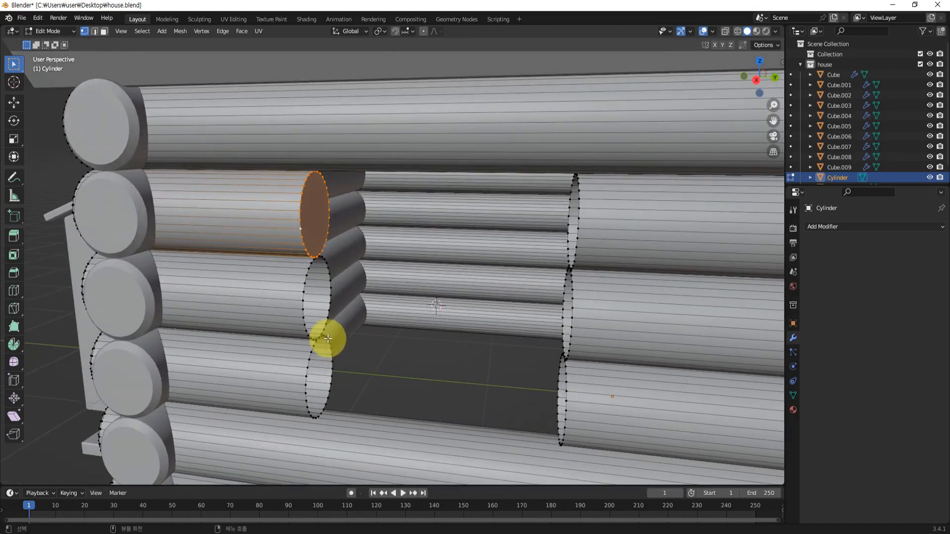
{"action": "left_click", "coordinate": [303, 315], "text": "alt"}
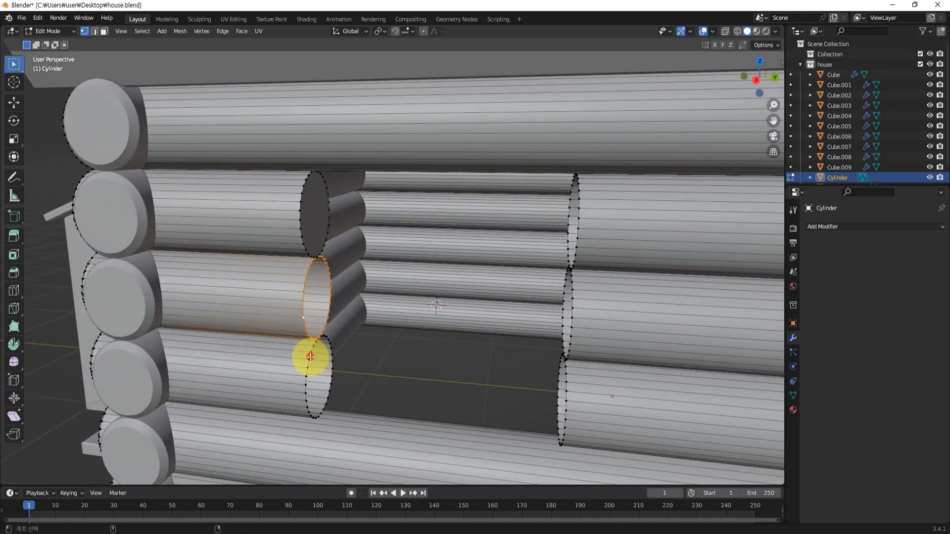
{"action": "left_click", "coordinate": [310, 356], "text": "alt+shift"}
Fill the three open ends of the middle log segments facing the first window opening with faces
{"action": "middle_click_drag", "start_coordinate": [338, 362], "coordinate": [531, 254]}
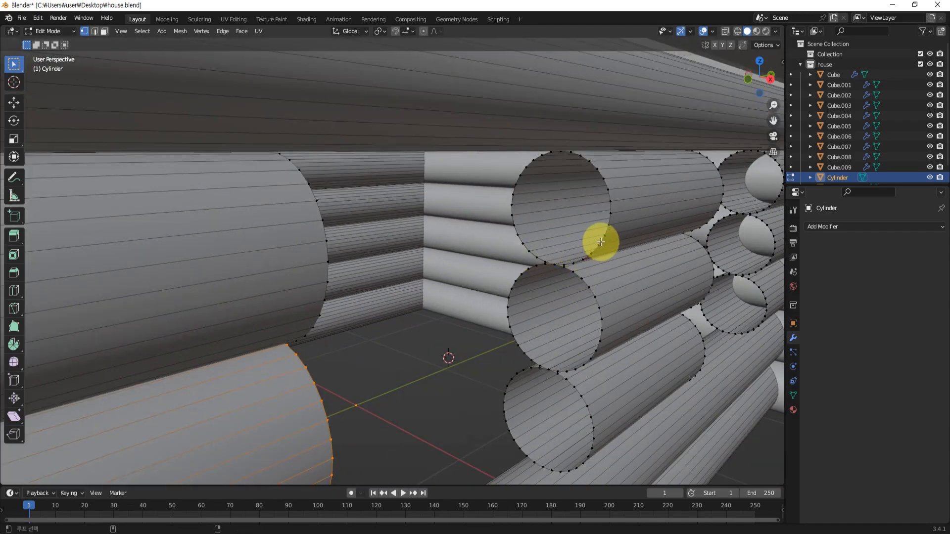
{"action": "key", "text": "alt+shift"}
{"action": "left_click", "coordinate": [600, 239], "text": "alt"}
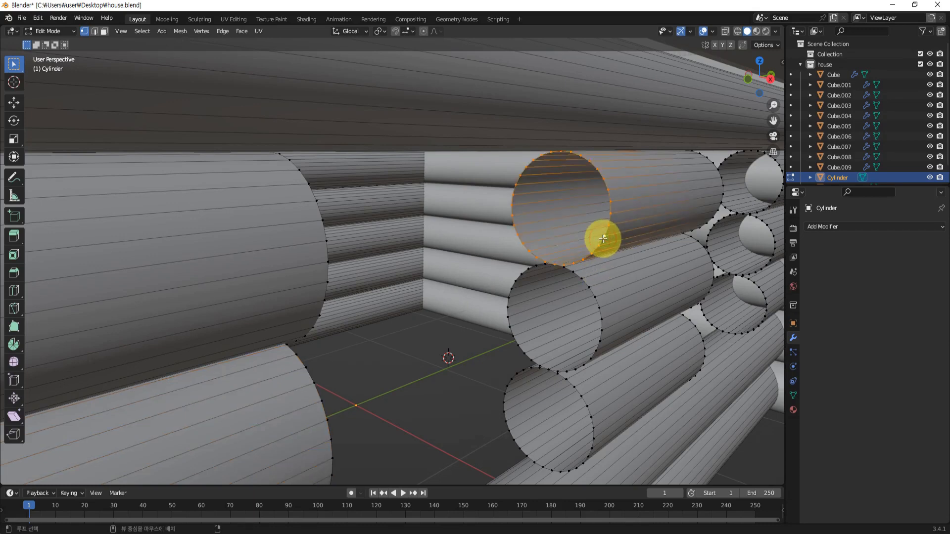
{"action": "left_click", "coordinate": [592, 292], "text": "alt+shift"}
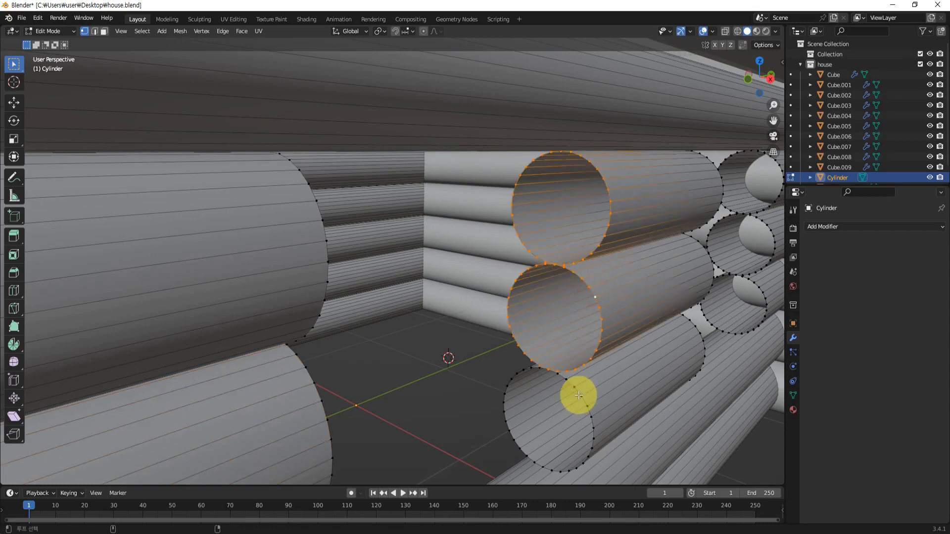
{"action": "left_click", "coordinate": [578, 393], "text": "alt+shift"}
{"action": "key", "text": "f"}
Fill the three open ends of the middle log segments facing the second window opening with faces
{"action": "middle_click_drag", "start_coordinate": [578, 394], "coordinate": [532, 349]}
{"action": "left_click", "coordinate": [524, 392]}
{"action": "scroll", "coordinate": [399, 418], "scroll_direction": "up", "scroll_amount": 1}
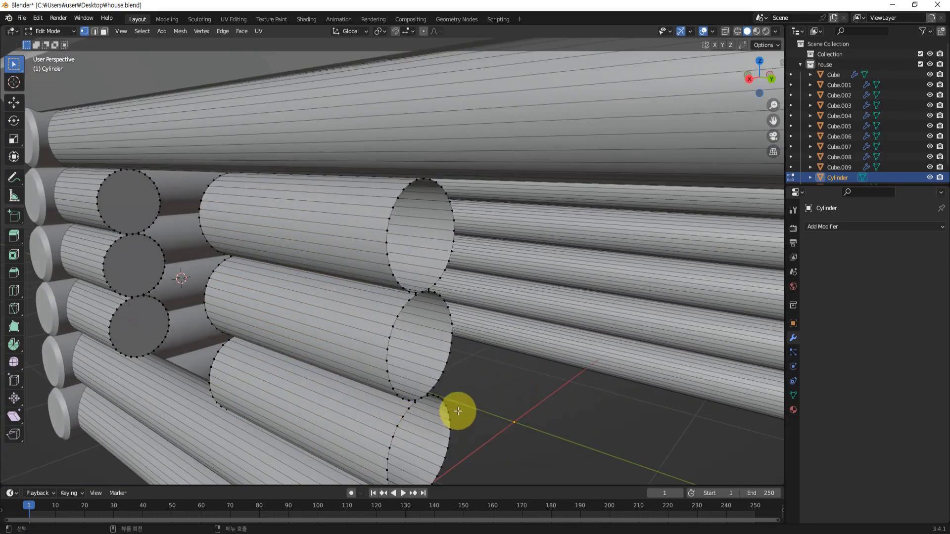
{"action": "left_click", "coordinate": [391, 333], "text": "alt+shift"}
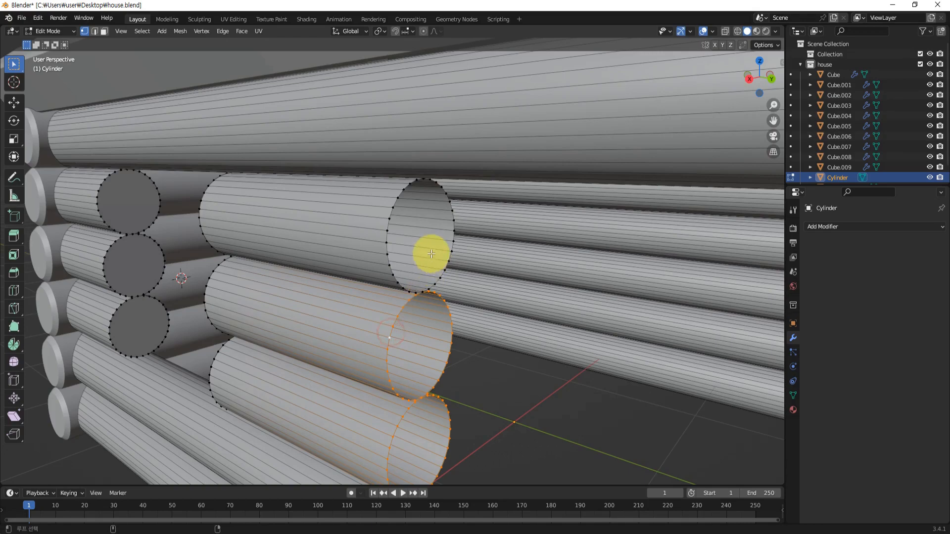
{"action": "left_click", "coordinate": [386, 237], "text": "alt+shift"}
{"action": "key", "text": "f"}
Fill the three open log ends on the far side of the second window opening with faces
{"action": "middle_click_drag", "start_coordinate": [440, 322], "coordinate": [486, 328]}
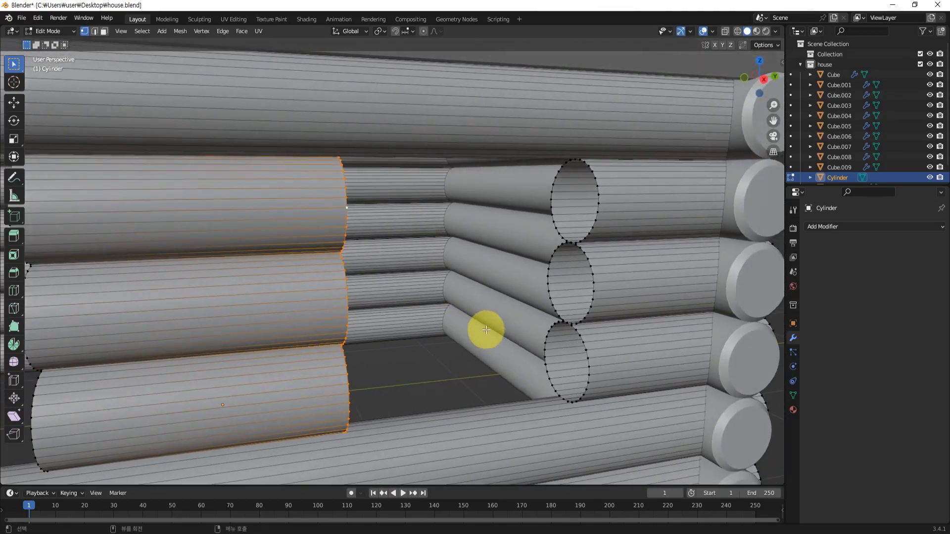
{"action": "left_click", "coordinate": [548, 376], "text": "alt"}
{"action": "left_click", "coordinate": [548, 289], "text": "alt+shift"}
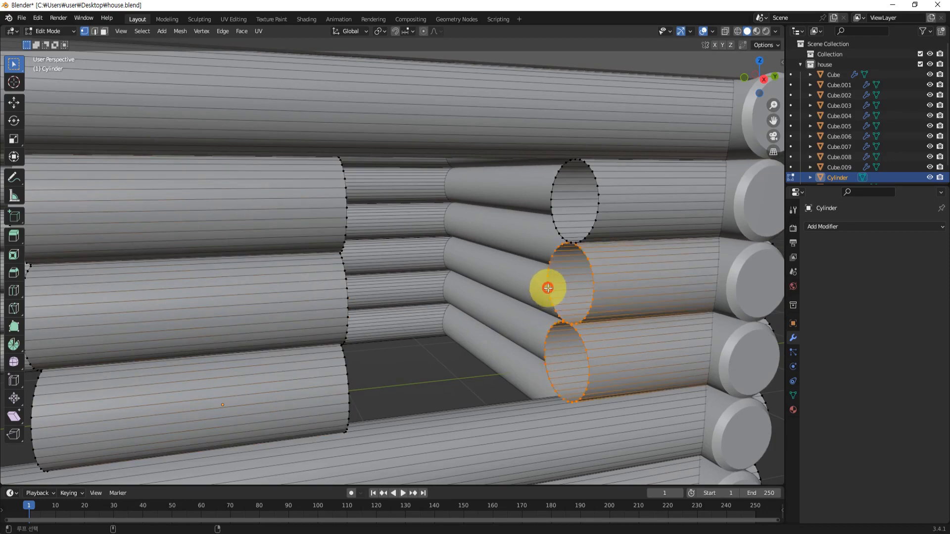
{"action": "left_click", "coordinate": [550, 202], "text": "alt+shift"}
{"action": "key", "text": "f"}
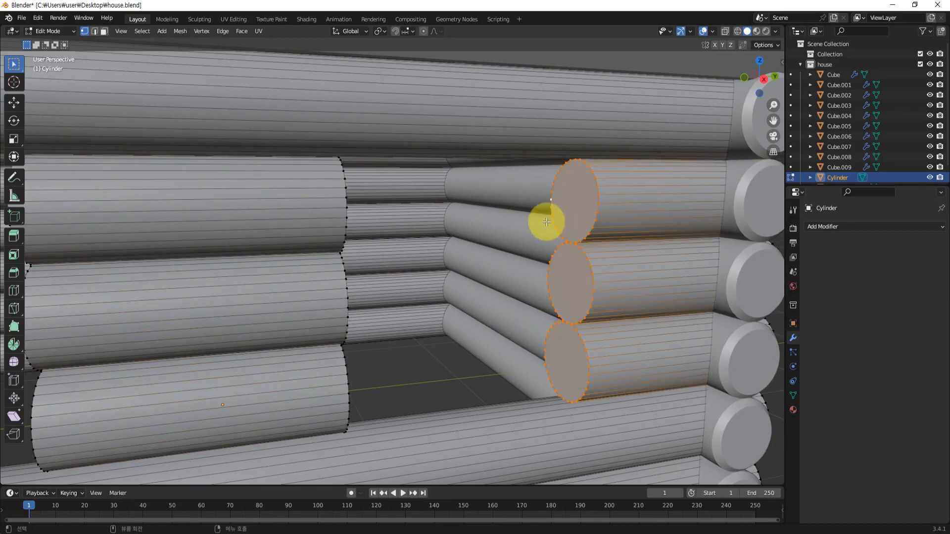
Return to Object Mode, deselect the logs and add a new mesh plane at the 3D cursor in the porch-side opening
{"action": "middle_click_drag", "start_coordinate": [544, 218], "coordinate": [401, 302]}
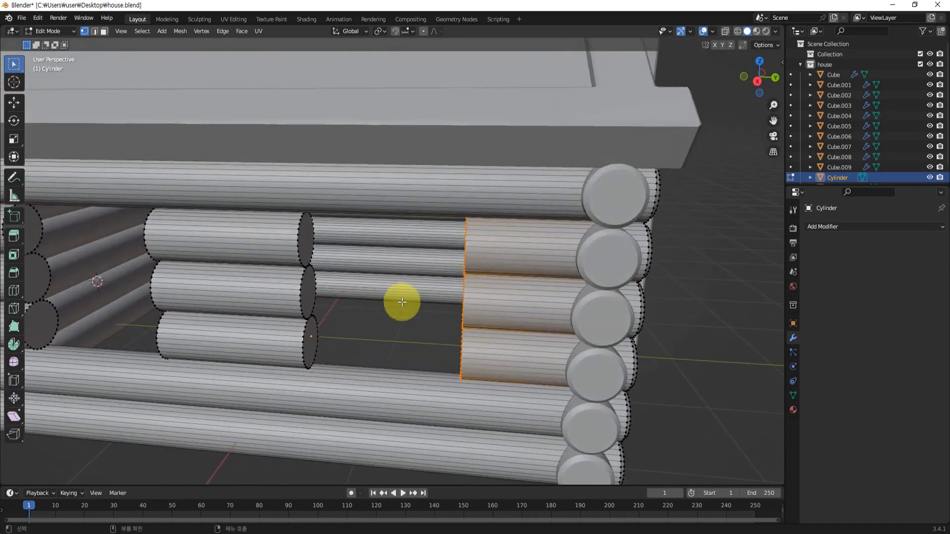
{"action": "middle_click_drag", "start_coordinate": [341, 352], "coordinate": [355, 325]}
{"action": "key", "text": "Tab"}
{"action": "left_click", "coordinate": [354, 325]}
{"action": "key", "text": "shift+a"}
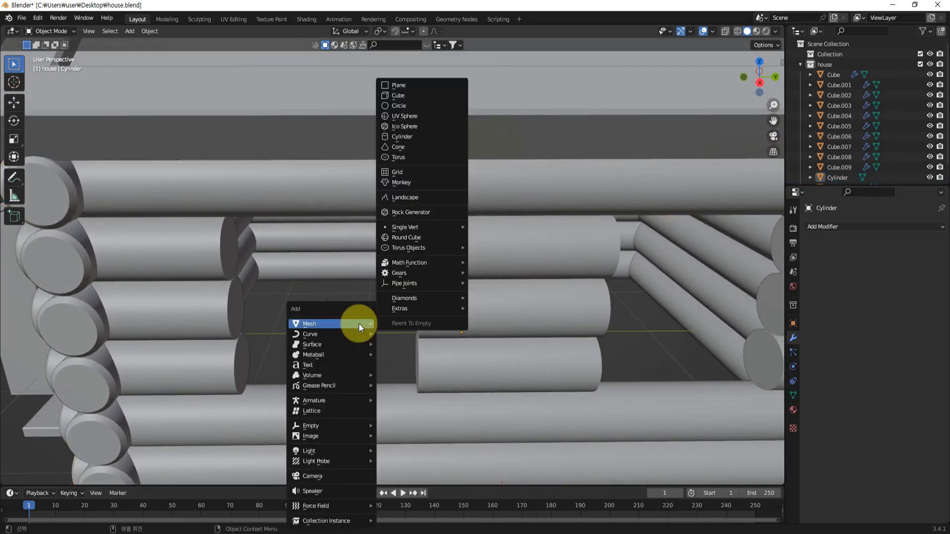
{"action": "left_click", "coordinate": [395, 85]}
{"action": "middle_click_drag", "start_coordinate": [397, 88], "coordinate": [426, 340]}
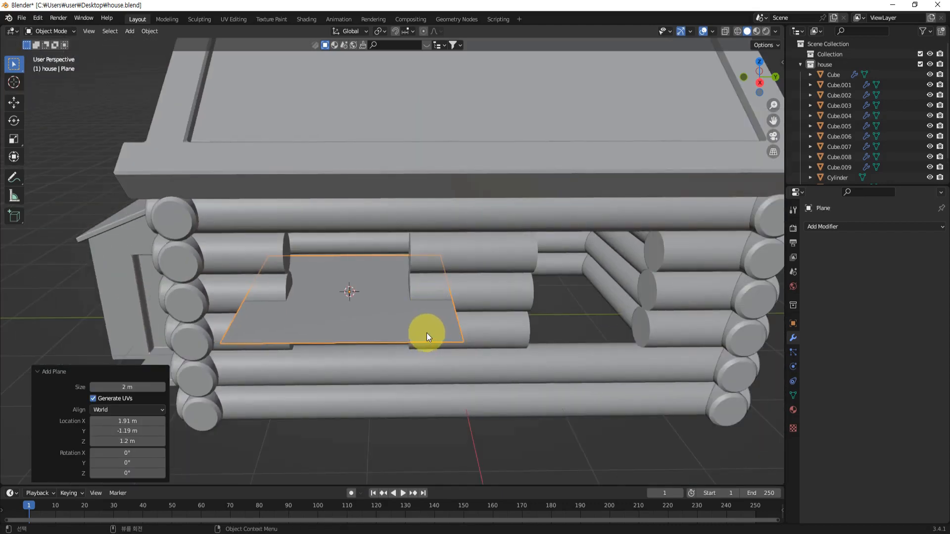
Rotate the new plane 90° about the global Y axis so it stands upright in the window opening
{"action": "middle_click_drag", "start_coordinate": [438, 373], "coordinate": [391, 351]}
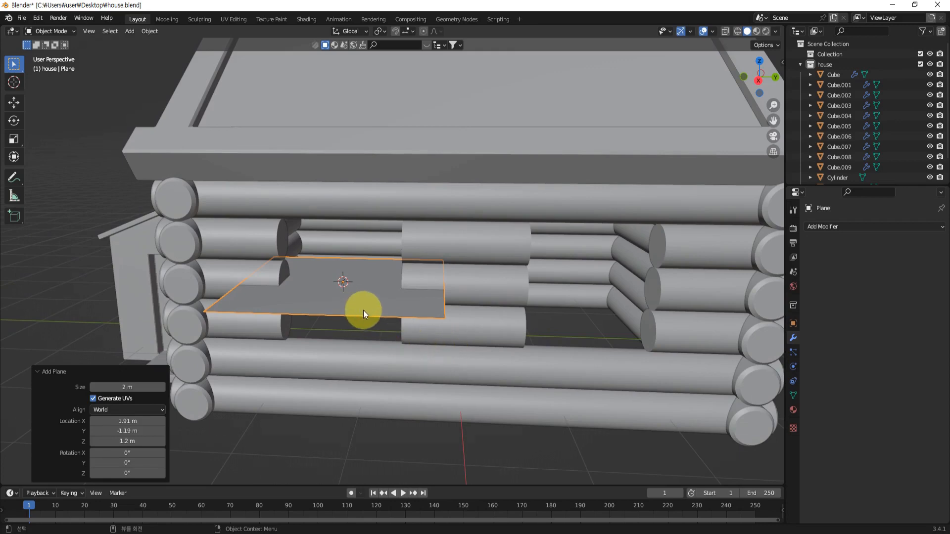
{"action": "key", "text": "r"}
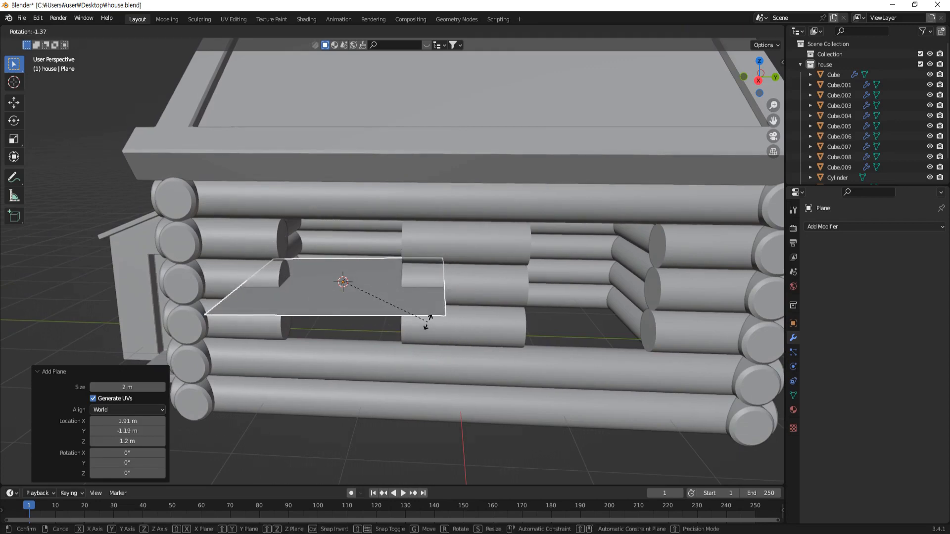
{"action": "key", "text": "y"}
{"action": "key", "text": "9"}
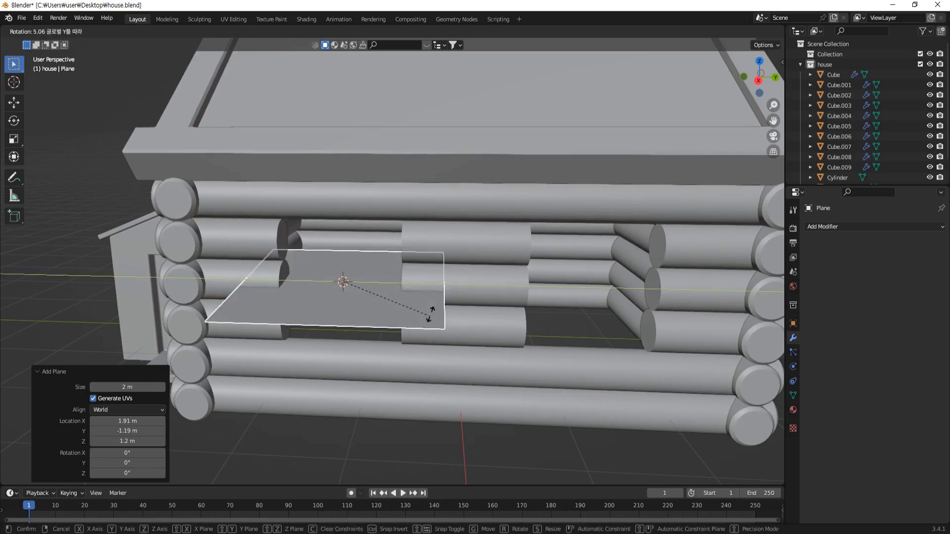
{"action": "key", "text": "0"}
{"action": "left_click", "coordinate": [427, 315]}
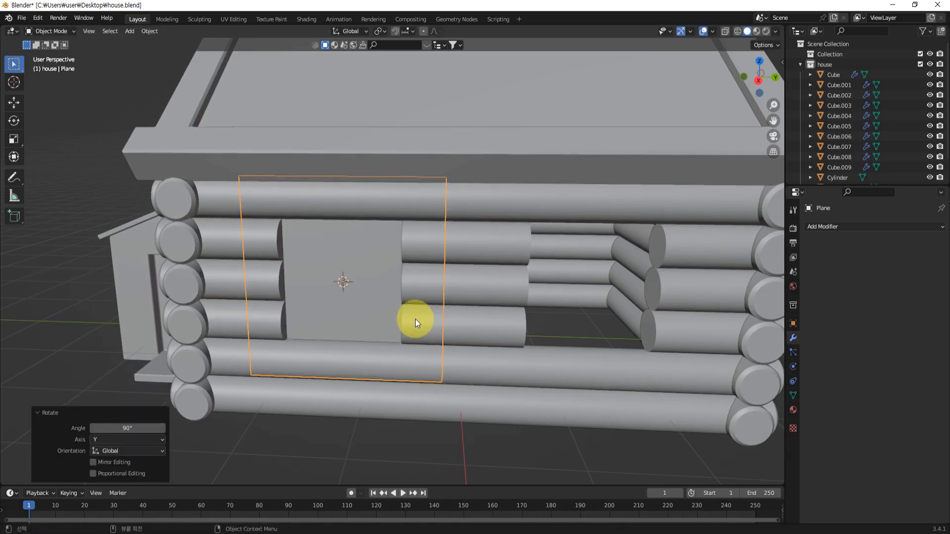
Scale the upright plane down to fit the window opening between the logs
{"action": "scroll", "coordinate": [418, 307], "scroll_direction": "up", "scroll_amount": 2}
{"action": "middle_click_drag", "start_coordinate": [409, 292], "coordinate": [491, 351]}
{"action": "key", "text": "s"}
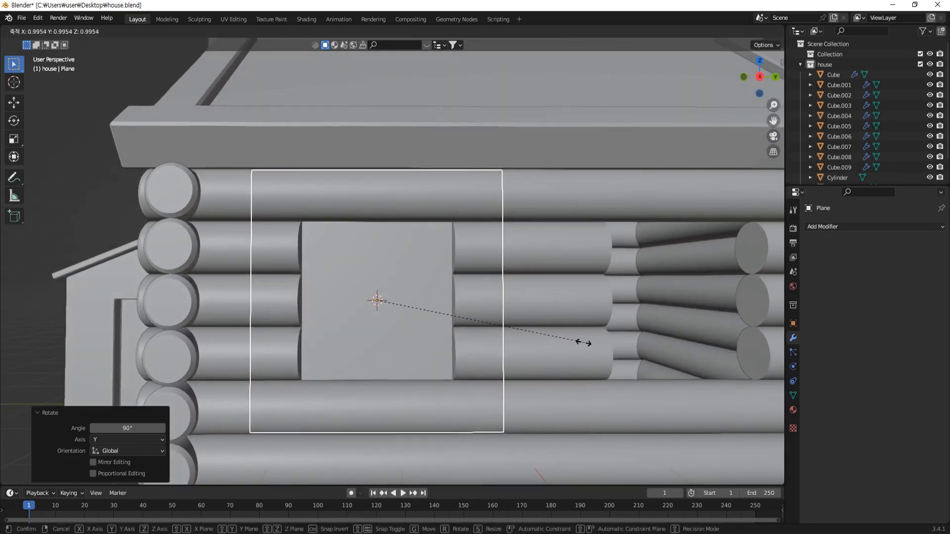
{"action": "left_click", "coordinate": [504, 329]}
Edit the plane in face select mode and subdivide its face with one cut into four panes
{"action": "mouse_move", "coordinate": [382, 250]}
{"action": "middle_mouse_down"}
{"action": "mouse_move", "coordinate": [376, 286]}
{"action": "mouse_move", "coordinate": [355, 289]}
{"action": "mouse_move", "coordinate": [355, 259]}
{"action": "mouse_move", "coordinate": [390, 265]}
{"action": "middle_mouse_up"}
{"action": "key", "text": "Tab"}
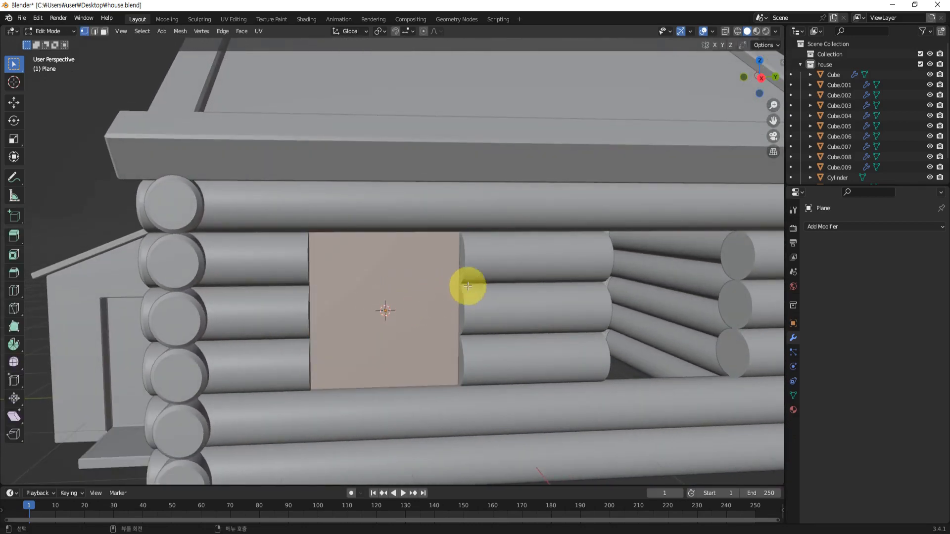
{"action": "mouse_move", "coordinate": [466, 284]}
{"action": "middle_mouse_down"}
{"action": "mouse_move", "coordinate": [456, 277]}
{"action": "mouse_move", "coordinate": [453, 289]}
{"action": "middle_mouse_up"}
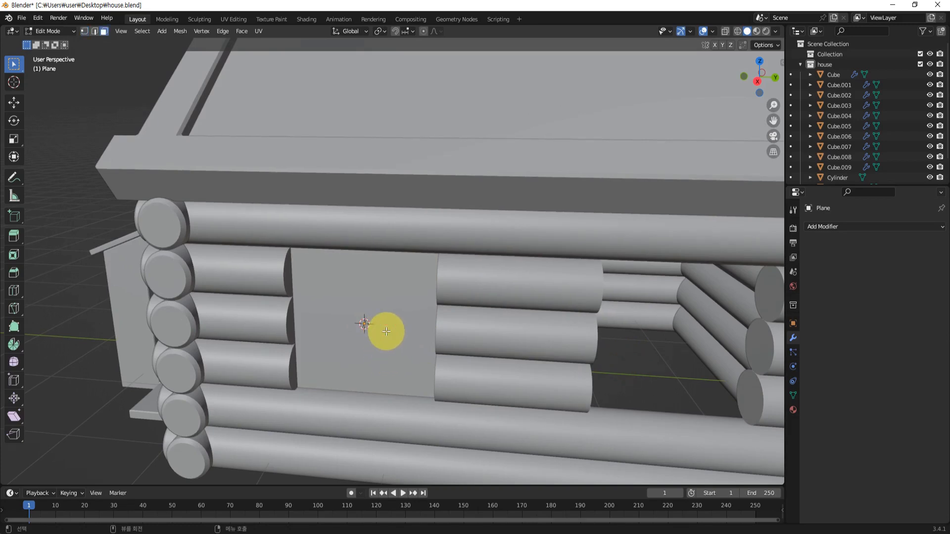
{"action": "middle_click_drag", "start_coordinate": [387, 331], "coordinate": [405, 305]}
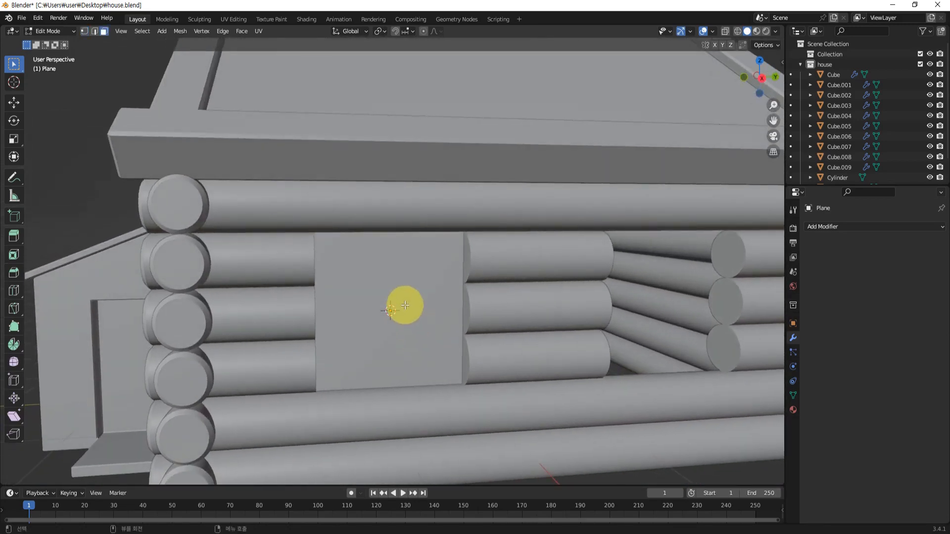
{"action": "left_click", "coordinate": [405, 305]}
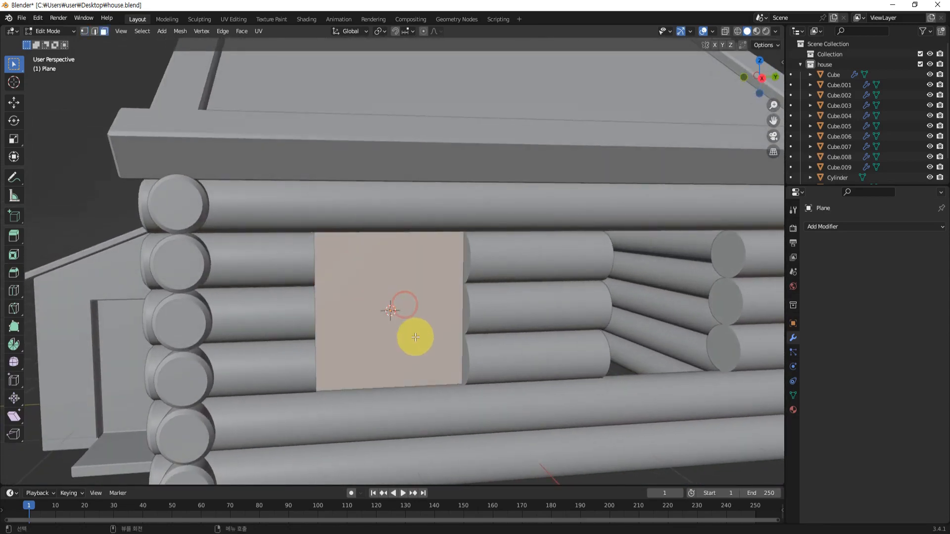
{"action": "right_click", "coordinate": [404, 284]}
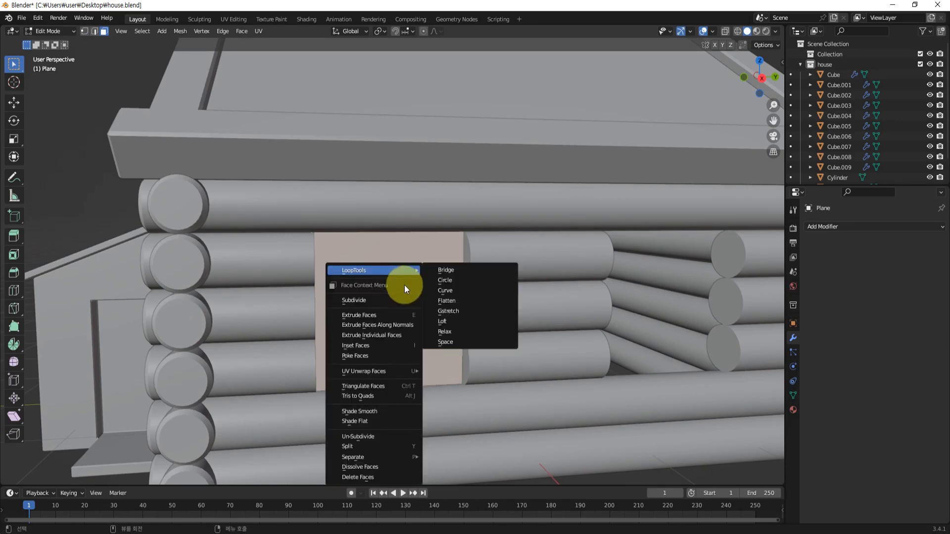
{"action": "left_click", "coordinate": [353, 301]}
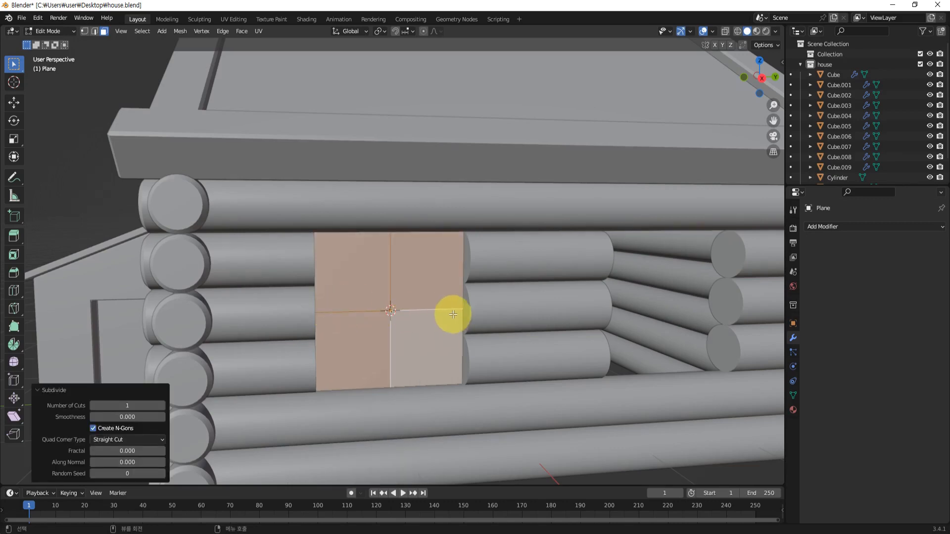
Inset the four pane faces individually with a thickness of about 0.11 m
{"action": "middle_click_drag", "start_coordinate": [609, 335], "coordinate": [593, 343]}
{"action": "middle_click_drag", "start_coordinate": [506, 331], "coordinate": [543, 298], "text": "shift"}
{"action": "scroll", "coordinate": [438, 315], "scroll_direction": "up", "scroll_amount": 1}
{"action": "middle_click_drag", "start_coordinate": [452, 288], "coordinate": [423, 312], "text": "shift"}
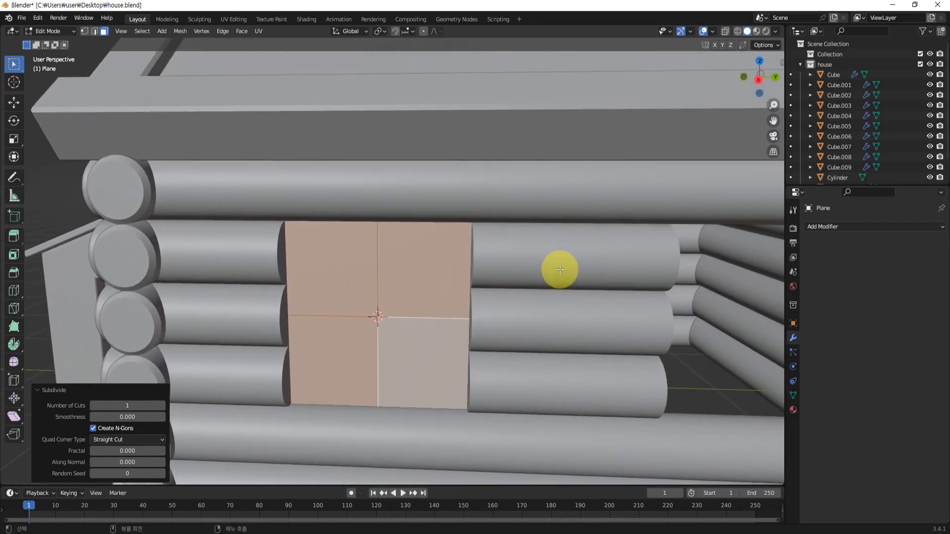
{"action": "key", "text": "i"}
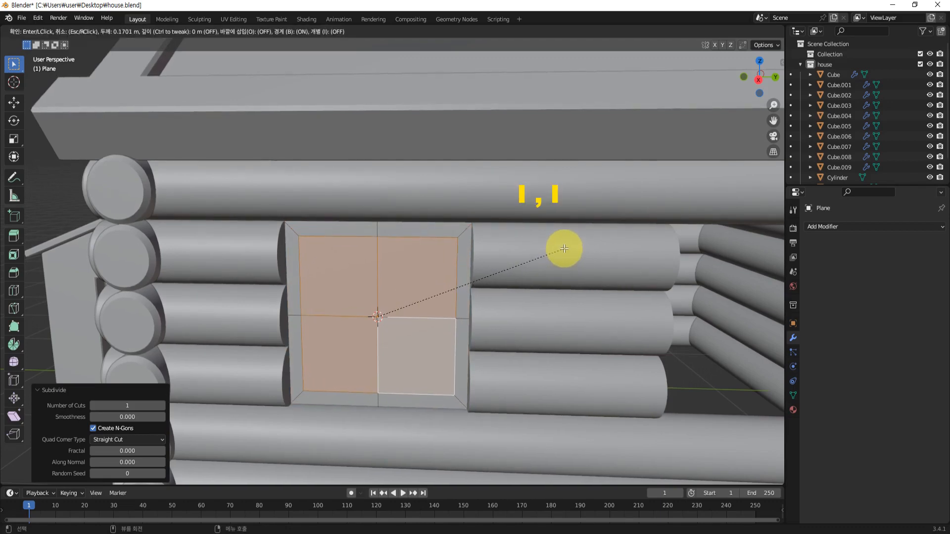
{"action": "key", "text": "i"}
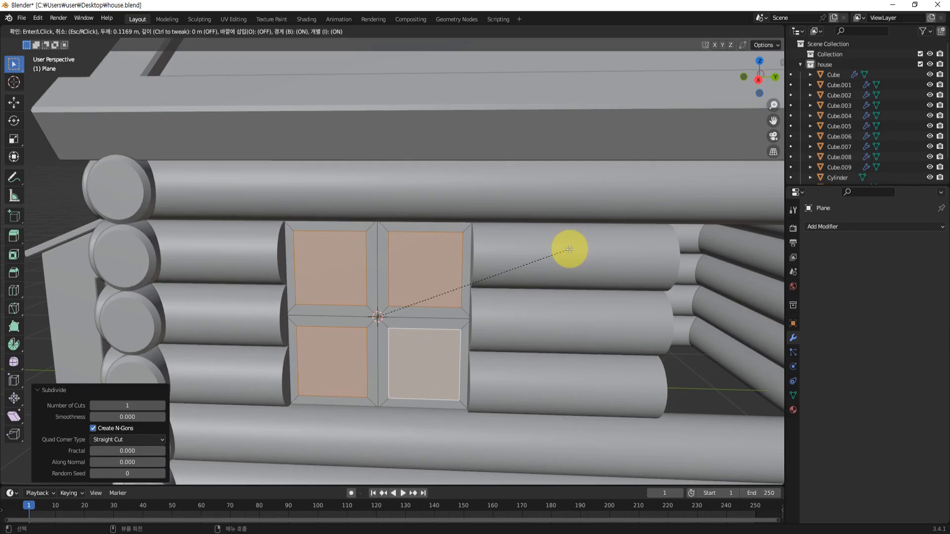
{"action": "left_click", "coordinate": [570, 249]}
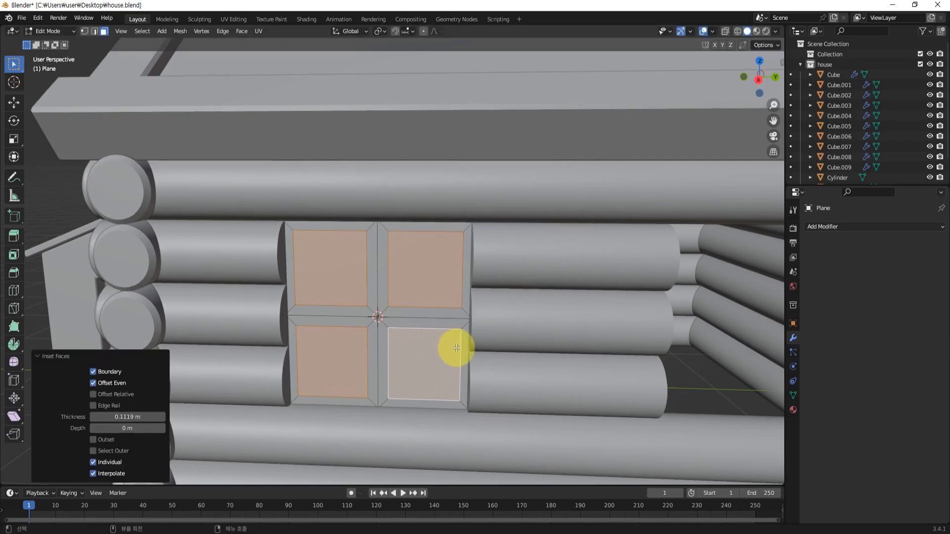
Invert the selection to the window frame faces and extrude them outward about 0.22 m
{"action": "mouse_move", "coordinate": [456, 346]}
{"action": "middle_mouse_down"}
{"action": "mouse_move", "coordinate": [467, 335]}
{"action": "mouse_move", "coordinate": [481, 339]}
{"action": "mouse_move", "coordinate": [462, 334]}
{"action": "mouse_move", "coordinate": [470, 342]}
{"action": "middle_mouse_up"}
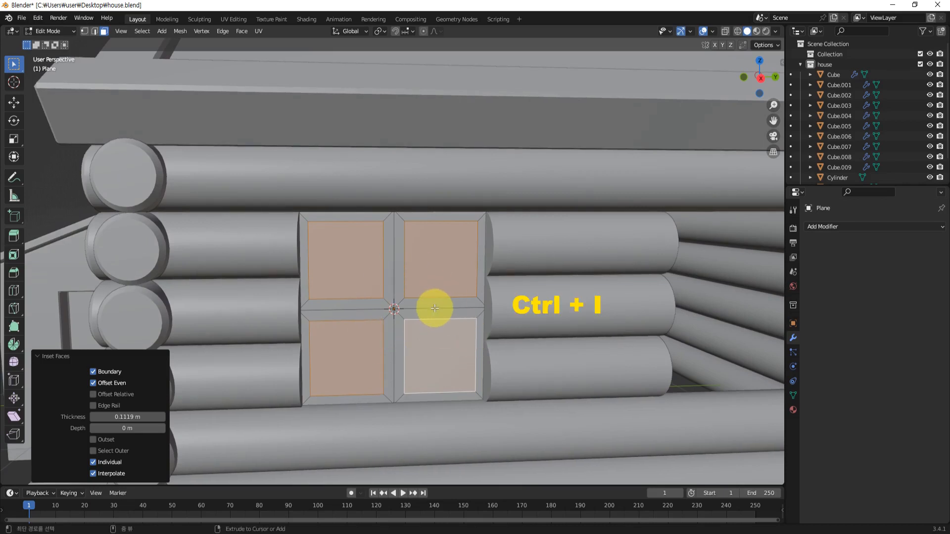
{"action": "key", "text": "ctrl+i"}
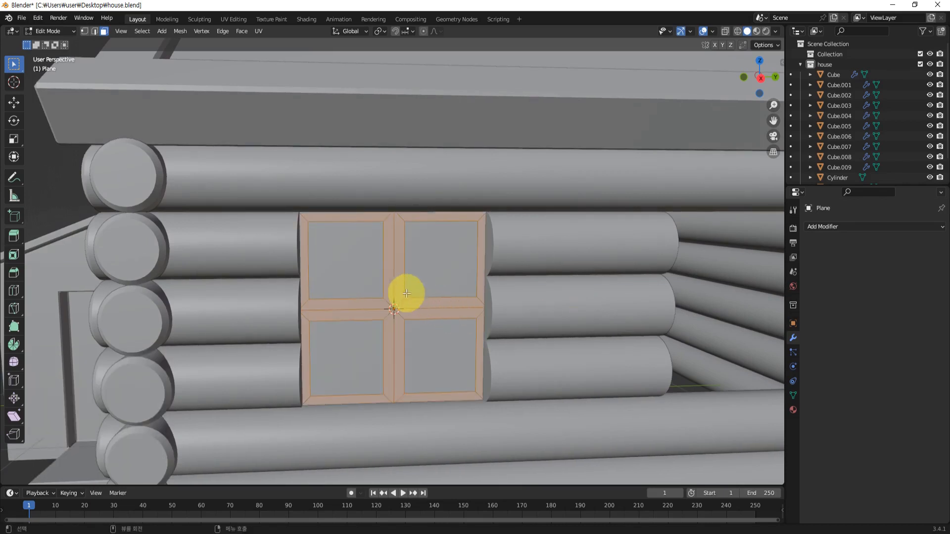
{"action": "middle_click_drag", "start_coordinate": [416, 286], "coordinate": [448, 294]}
{"action": "key", "text": "e"}
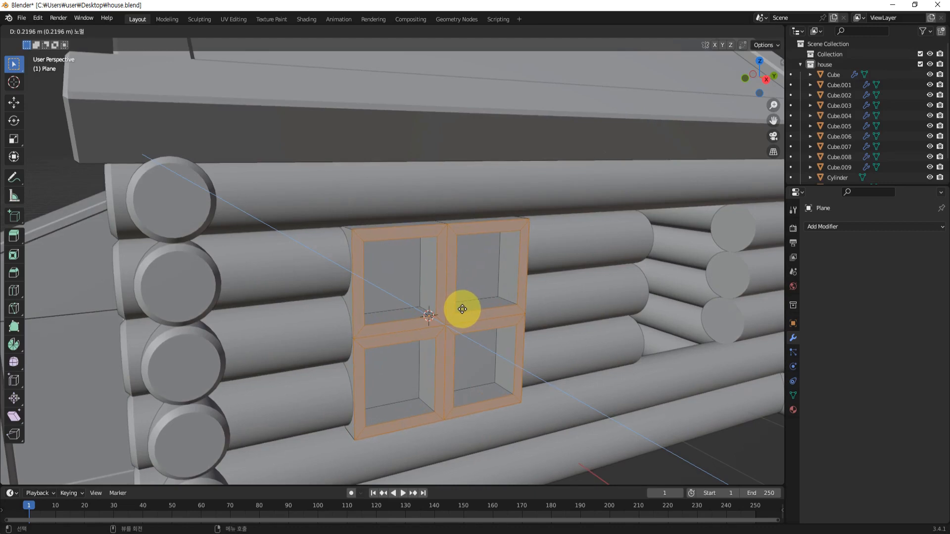
Shift the selected four-pane window frame faces about 0.2 m along their normal, then deselect them
{"action": "left_click", "coordinate": [455, 304]}
{"action": "mouse_move", "coordinate": [456, 303]}
{"action": "middle_mouse_down"}
{"action": "mouse_move", "coordinate": [553, 312]}
{"action": "mouse_move", "coordinate": [500, 314]}
{"action": "mouse_move", "coordinate": [490, 327]}
{"action": "mouse_move", "coordinate": [500, 329]}
{"action": "mouse_move", "coordinate": [558, 310]}
{"action": "mouse_move", "coordinate": [533, 309]}
{"action": "mouse_move", "coordinate": [509, 328]}
{"action": "mouse_move", "coordinate": [495, 295]}
{"action": "mouse_move", "coordinate": [458, 318]}
{"action": "mouse_move", "coordinate": [493, 317]}
{"action": "mouse_move", "coordinate": [460, 286]}
{"action": "middle_mouse_up"}
{"action": "left_click", "coordinate": [688, 379]}
{"action": "scroll", "coordinate": [474, 297], "scroll_direction": "up", "scroll_amount": 3}
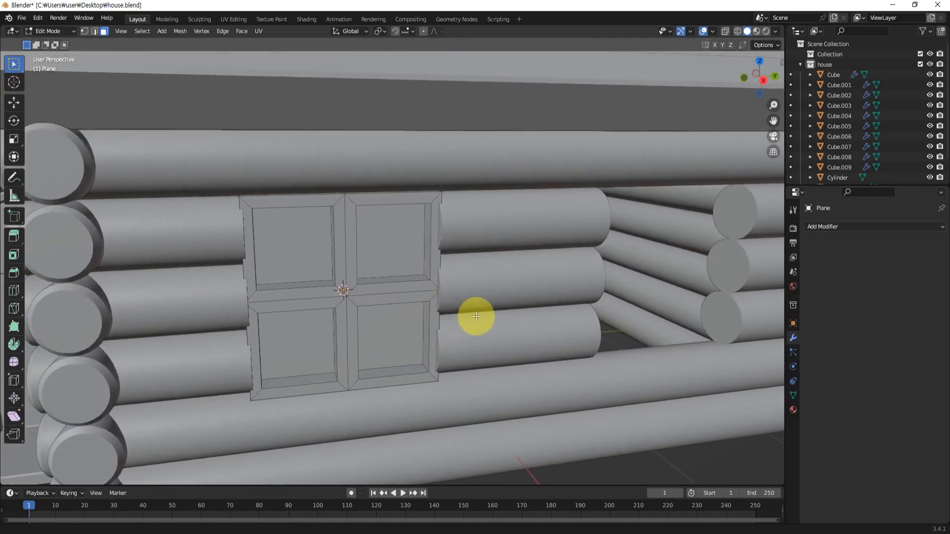
Add a Mirror modifier to the window, using Cylinder as the mirror object and only the Z axis
{"action": "middle_click_drag", "start_coordinate": [464, 322], "coordinate": [475, 325]}
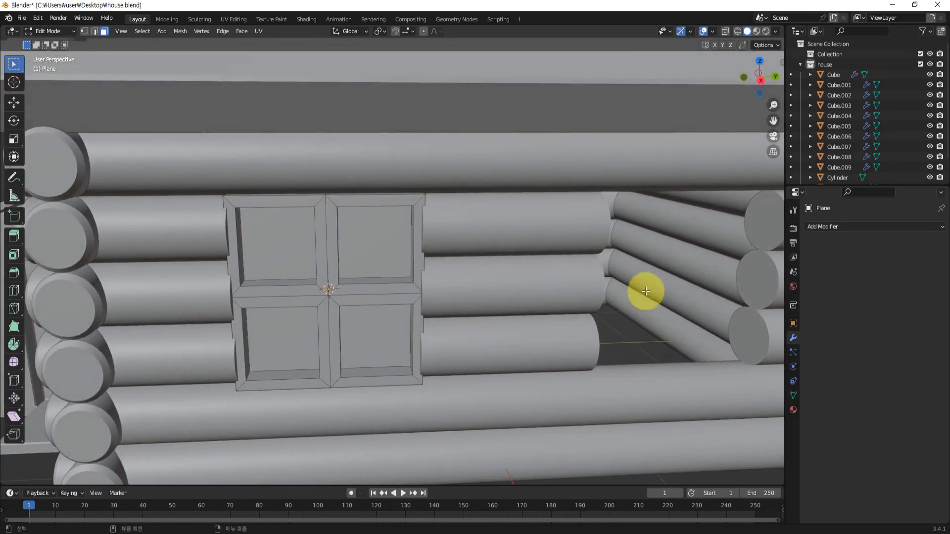
{"action": "middle_click_drag", "start_coordinate": [658, 303], "coordinate": [591, 290]}
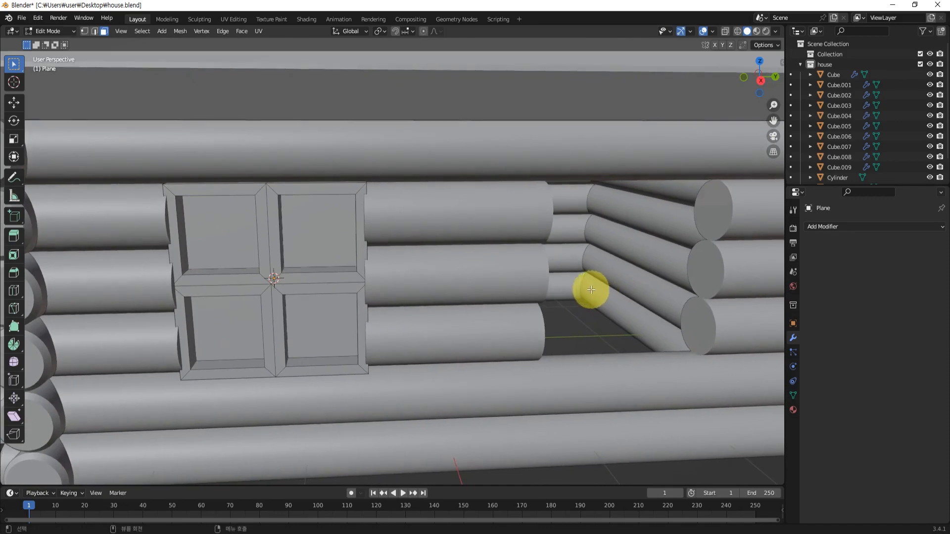
{"action": "left_click", "coordinate": [847, 227]}
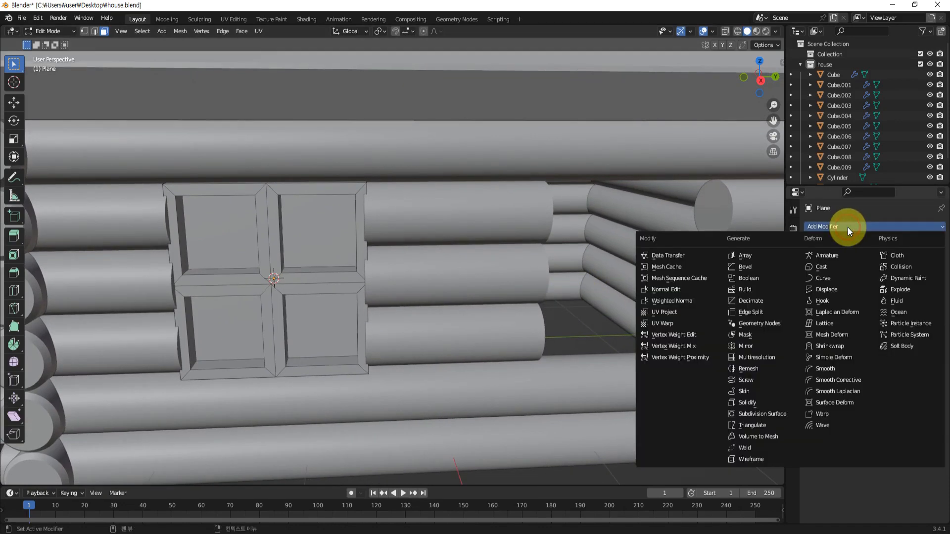
{"action": "left_click", "coordinate": [746, 346]}
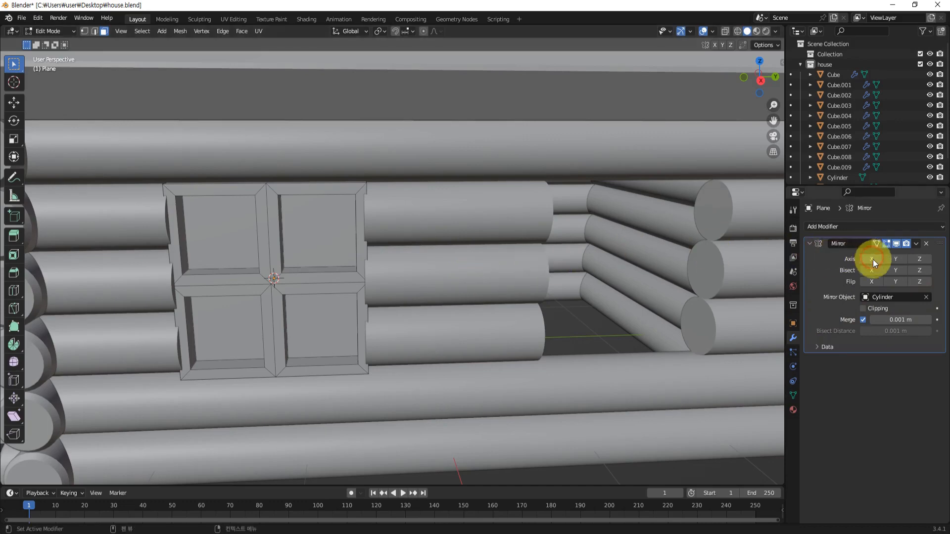
{"action": "left_click", "coordinate": [920, 259]}
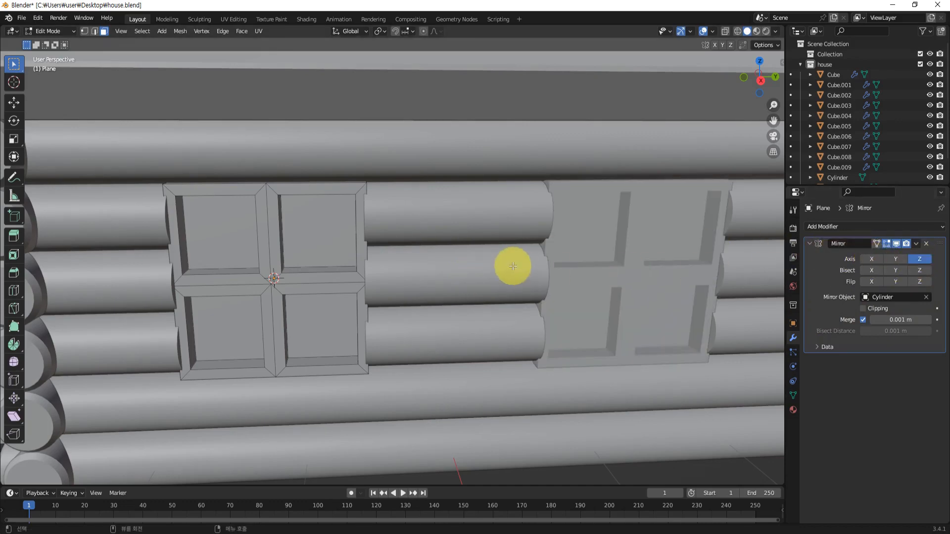
{"action": "scroll", "coordinate": [513, 265], "scroll_direction": "down", "scroll_amount": 5}
{"action": "middle_click_drag", "start_coordinate": [513, 265], "coordinate": [550, 282]}
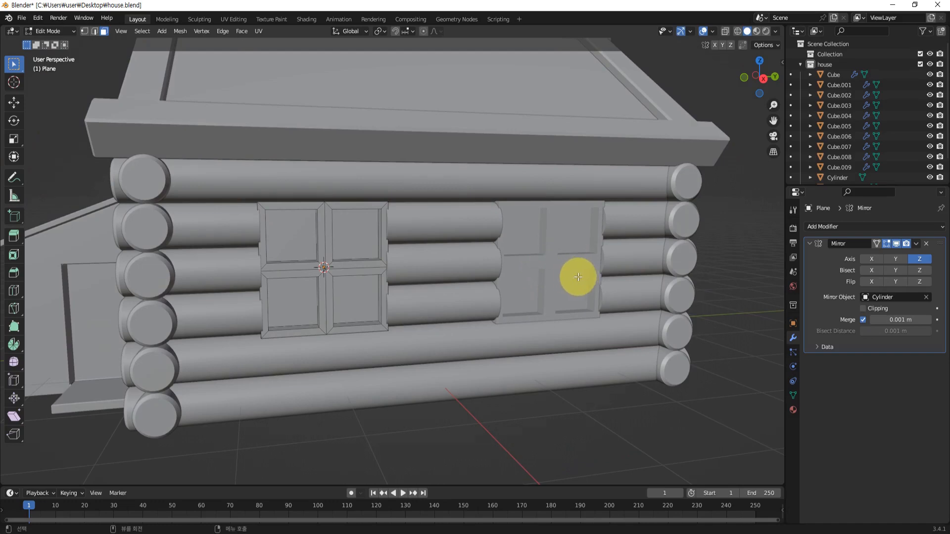
Add a Bevel modifier to the window and set its amount to 0.016 m
{"action": "middle_click_drag", "start_coordinate": [473, 290], "coordinate": [480, 303]}
{"action": "scroll", "coordinate": [465, 287], "scroll_direction": "up", "scroll_amount": 3}
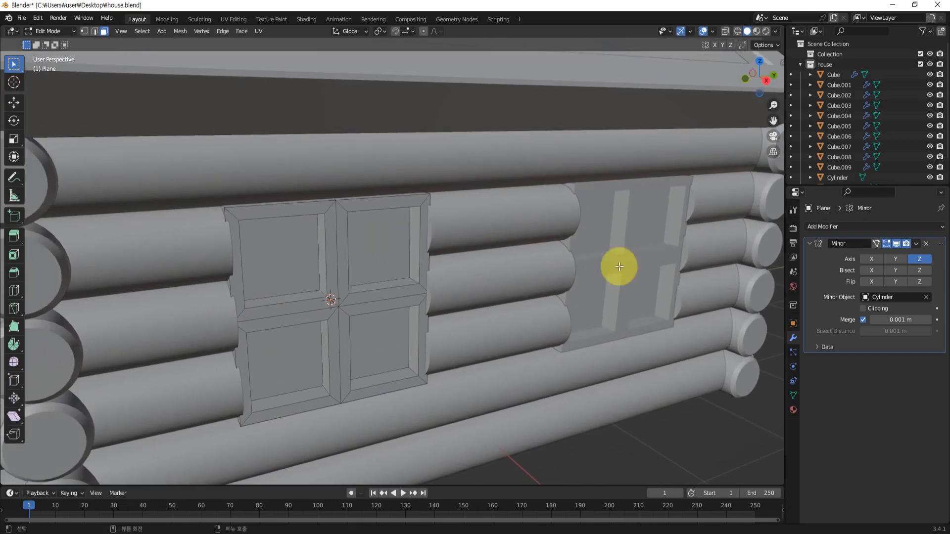
{"action": "left_click", "coordinate": [850, 228]}
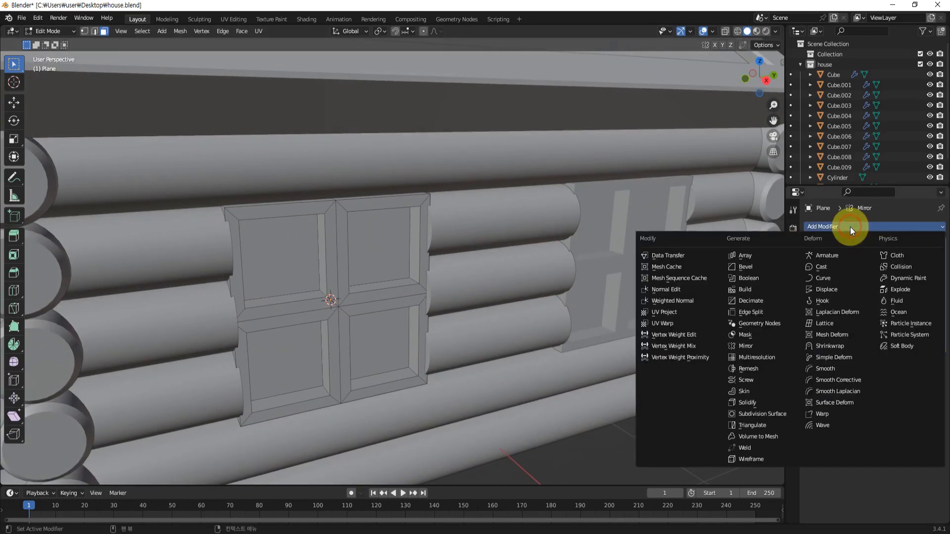
{"action": "left_click", "coordinate": [747, 266]}
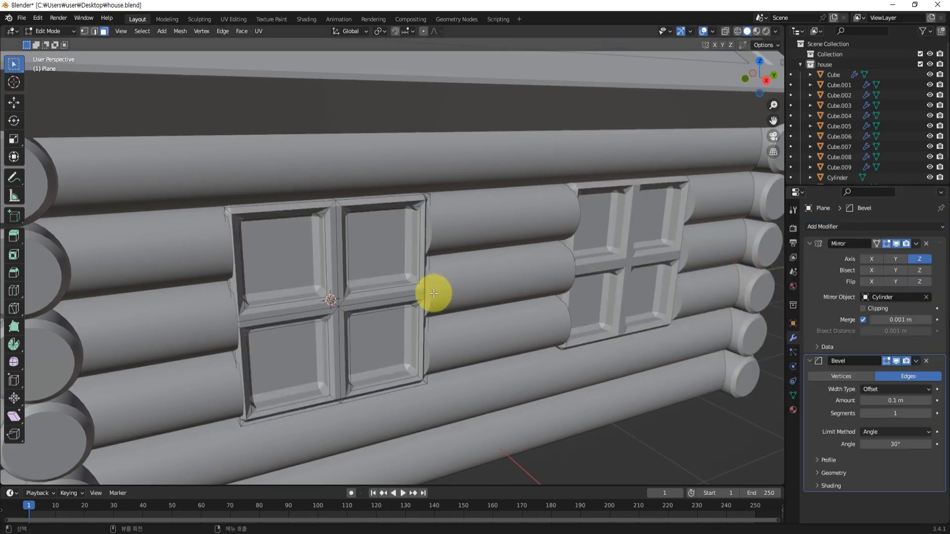
{"action": "middle_click_drag", "start_coordinate": [433, 293], "coordinate": [447, 286]}
{"action": "scroll", "coordinate": [396, 294], "scroll_direction": "up", "scroll_amount": 2}
{"action": "middle_click_drag", "start_coordinate": [411, 322], "coordinate": [442, 272], "text": "shift"}
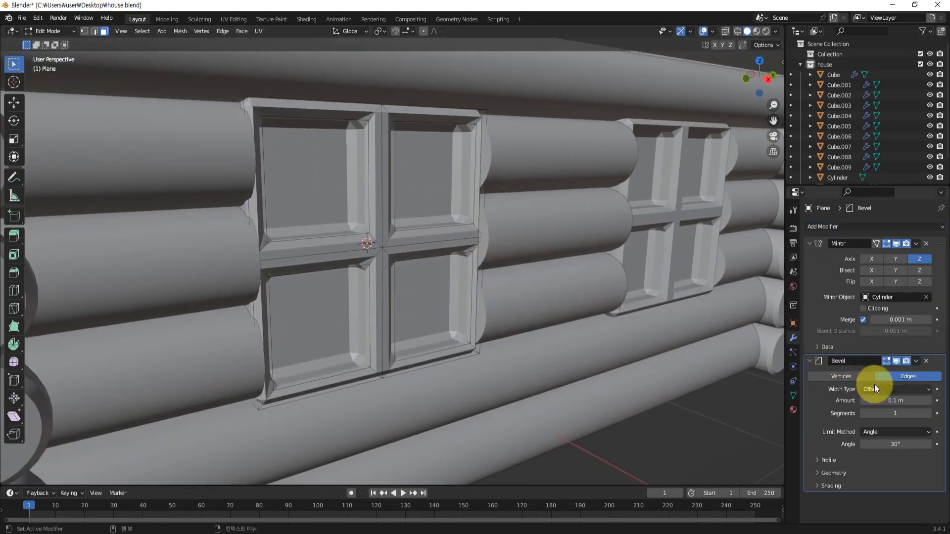
{"action": "left_click_drag", "start_coordinate": [895, 400], "coordinate": [876, 400]}
{"action": "left_click_drag", "start_coordinate": [902, 401], "coordinate": [927, 400]}
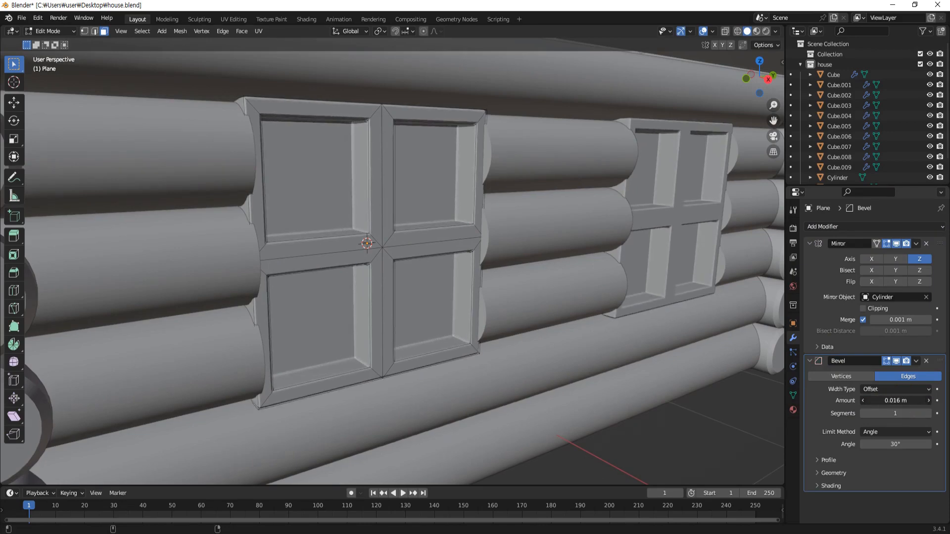
Return the window to Object Mode, deselect it and save the house file
{"action": "middle_click_drag", "start_coordinate": [587, 252], "coordinate": [649, 296]}
{"action": "scroll", "coordinate": [625, 322], "scroll_direction": "down", "scroll_amount": 2}
{"action": "scroll", "coordinate": [601, 354], "scroll_direction": "down", "scroll_amount": 3}
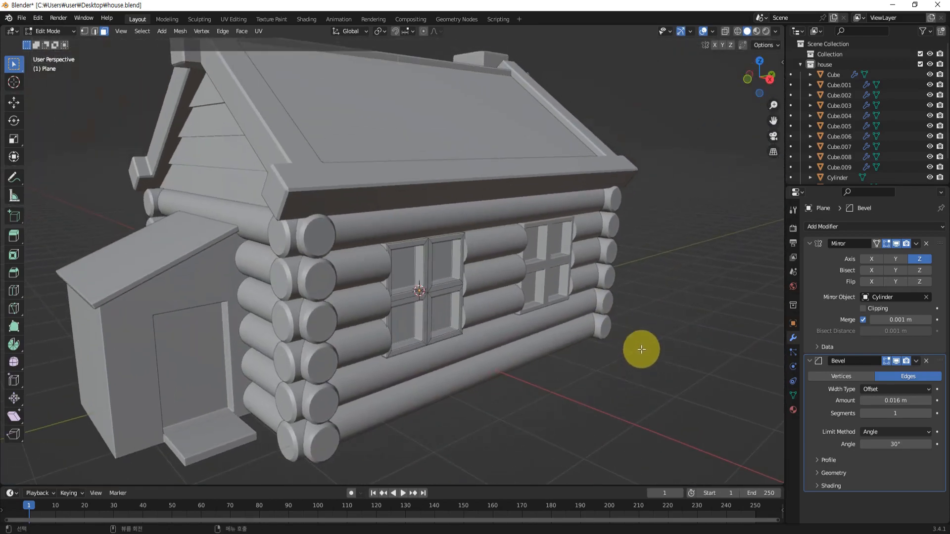
{"action": "key", "text": "Tab"}
{"action": "scroll", "coordinate": [640, 286], "scroll_direction": "down", "scroll_amount": 2}
{"action": "middle_click_drag", "start_coordinate": [648, 276], "coordinate": [619, 332]}
{"action": "left_click", "coordinate": [619, 332]}
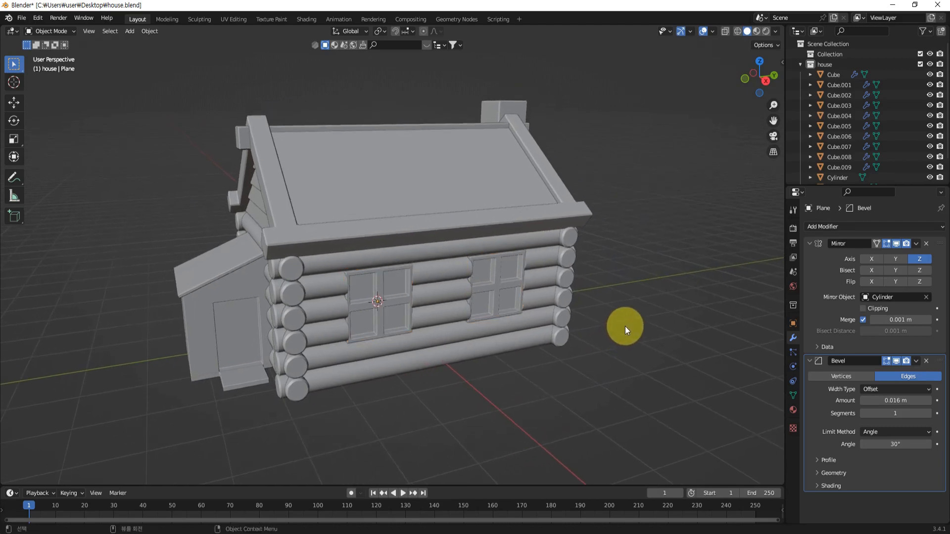
{"action": "key", "text": "ctrl+s"}
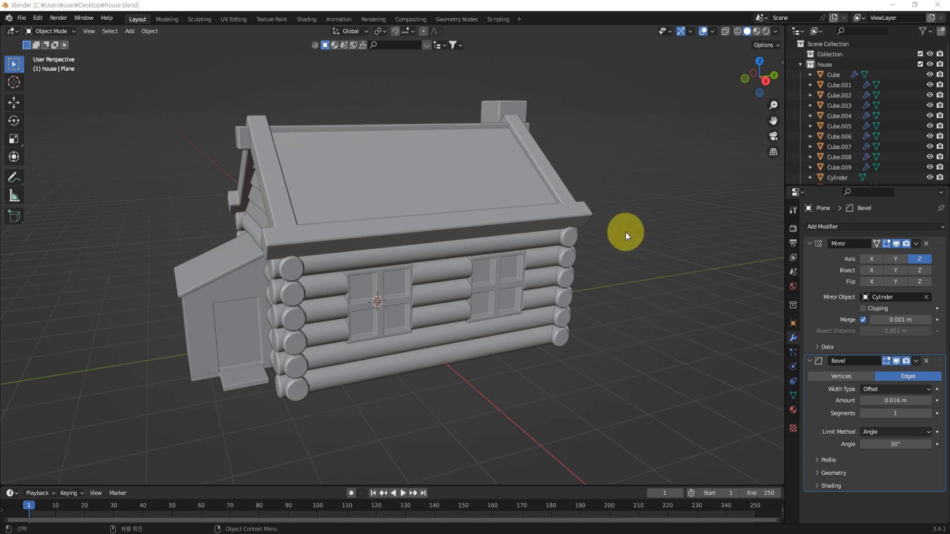
Select all objects of the house and raise them about 7.87 m along the Z axis
{"action": "middle_click_drag", "start_coordinate": [640, 289], "coordinate": [564, 328]}
{"action": "key", "text": "a"}
{"action": "scroll", "coordinate": [598, 295], "scroll_direction": "down", "scroll_amount": 2}
{"action": "key", "text": "g"}
{"action": "key", "text": "z"}
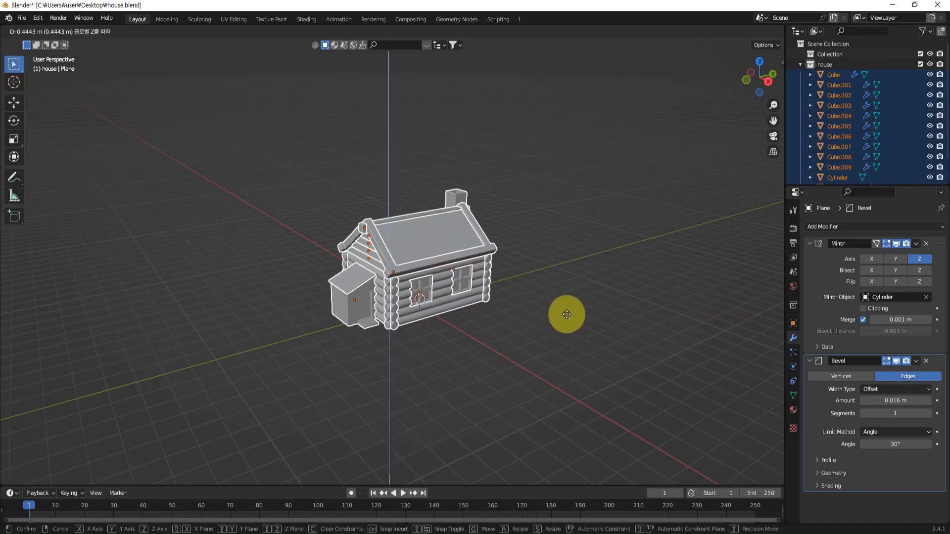
{"action": "left_click", "coordinate": [564, 168]}
{"action": "middle_click_drag", "start_coordinate": [541, 214], "coordinate": [504, 315], "text": "shift"}
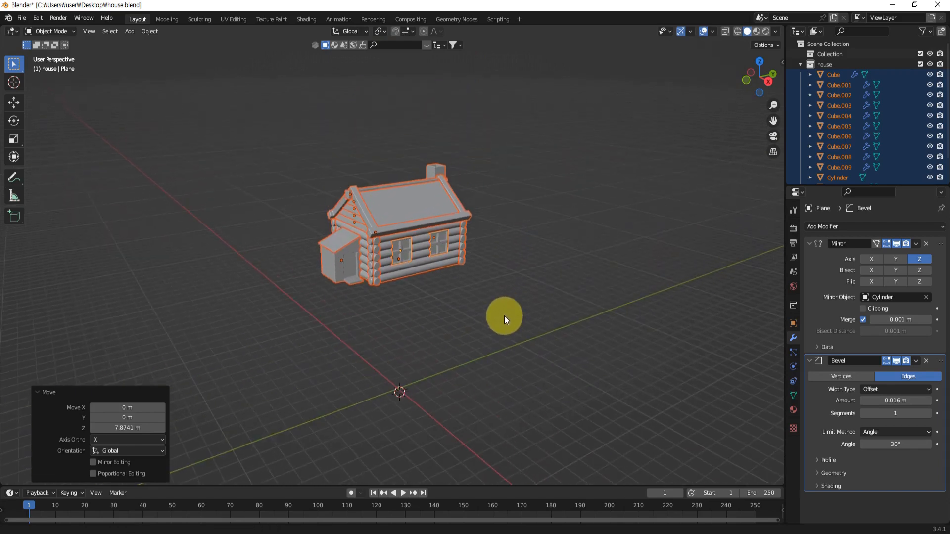
In the right orthographic view, raise the whole house about another 7.92 m along Z
{"action": "key", "text": "KP_1"}
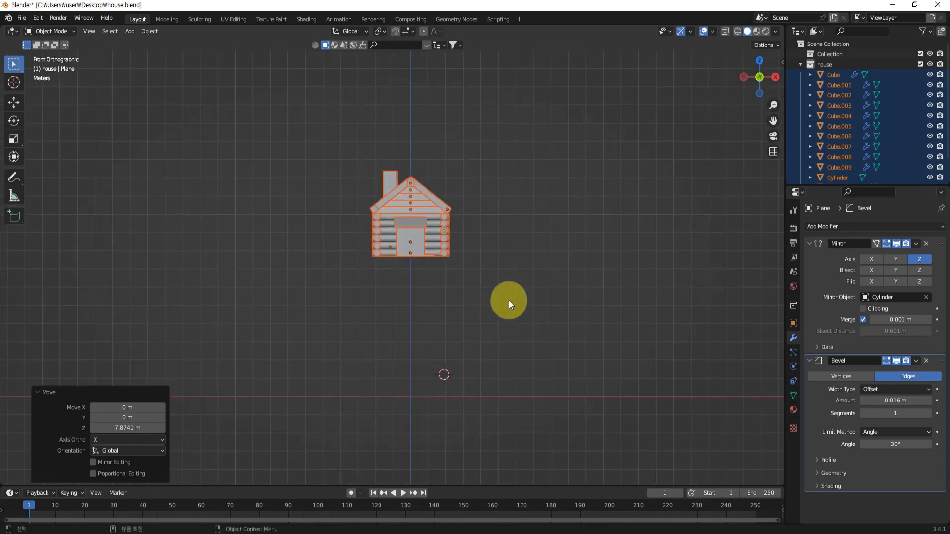
{"action": "key", "text": "KP_3"}
{"action": "scroll", "coordinate": [550, 343], "scroll_direction": "down", "scroll_amount": 2}
{"action": "middle_click_drag", "start_coordinate": [544, 332], "coordinate": [543, 345], "text": "shift"}
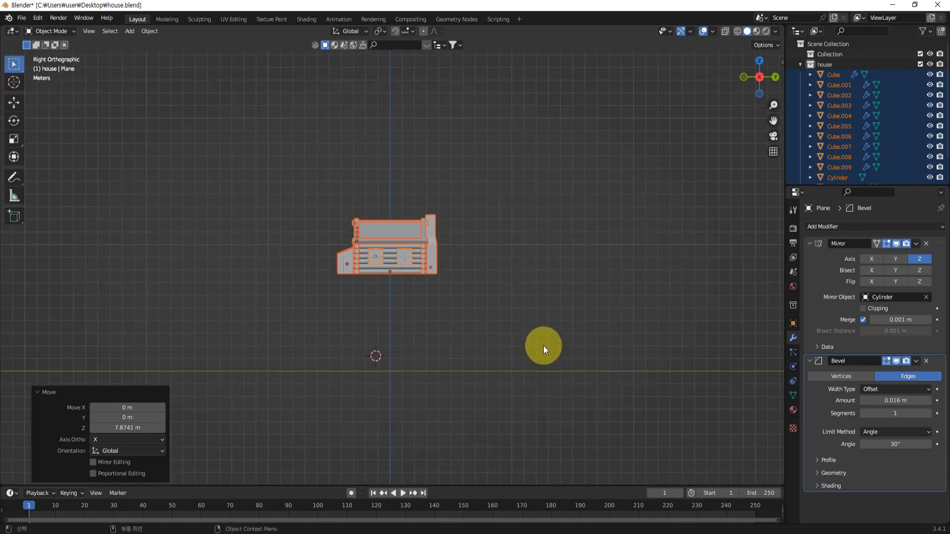
{"action": "key", "text": "g"}
{"action": "key", "text": "z"}
{"action": "left_click", "coordinate": [550, 246]}
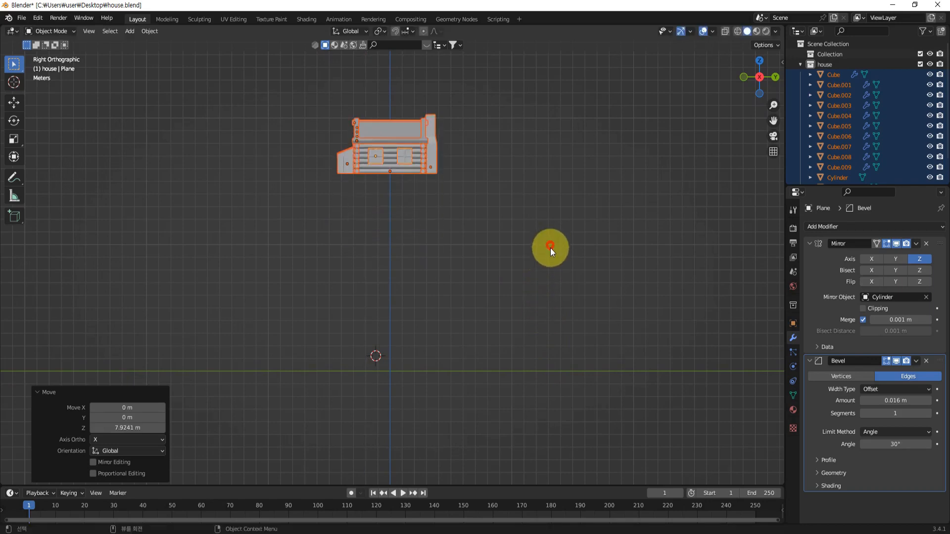
Deselect the house and snap the 3D cursor to the world origin
{"action": "middle_click_drag", "start_coordinate": [476, 210], "coordinate": [534, 242]}
{"action": "middle_click_drag", "start_coordinate": [604, 143], "coordinate": [550, 187]}
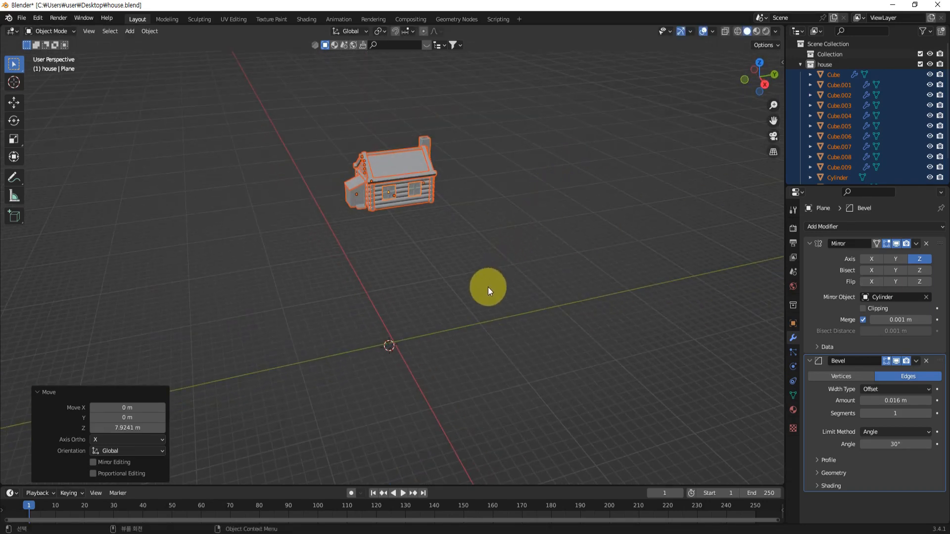
{"action": "middle_click_drag", "start_coordinate": [488, 287], "coordinate": [539, 288]}
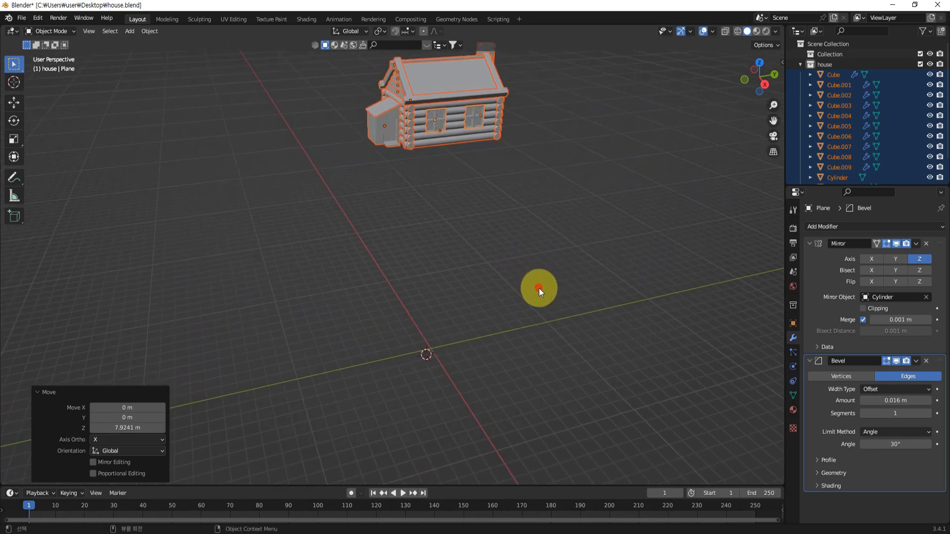
{"action": "left_click", "coordinate": [539, 288]}
{"action": "mouse_move", "coordinate": [455, 351]}
{"action": "middle_mouse_down"}
{"action": "mouse_move", "coordinate": [483, 342]}
{"action": "mouse_move", "coordinate": [445, 347]}
{"action": "middle_mouse_up"}
{"action": "middle_click_drag", "start_coordinate": [488, 290], "coordinate": [527, 293]}
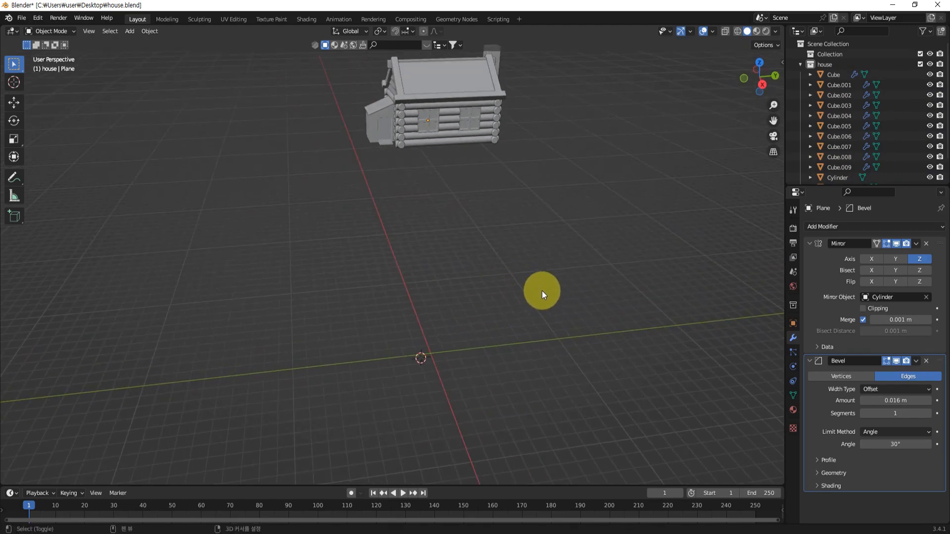
{"action": "key", "text": "shift+s"}
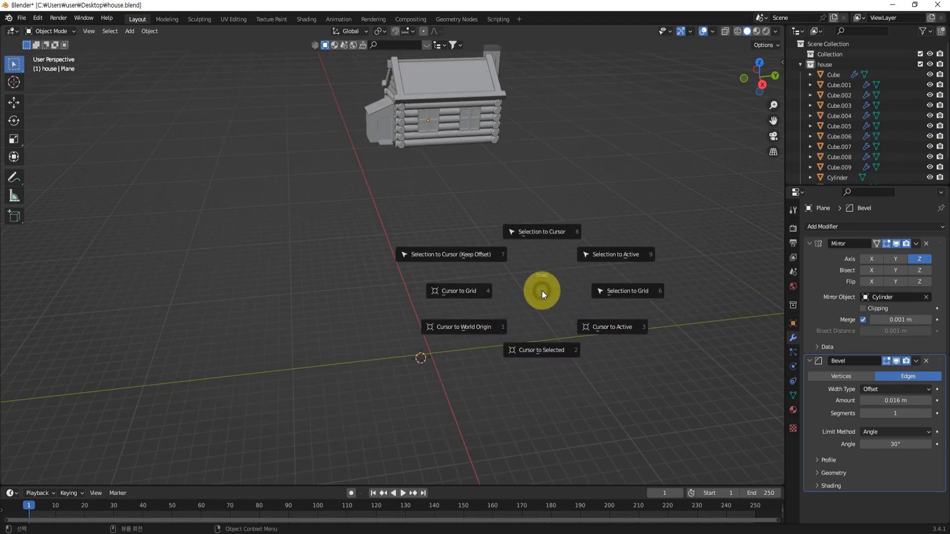
{"action": "left_click", "coordinate": [469, 329]}
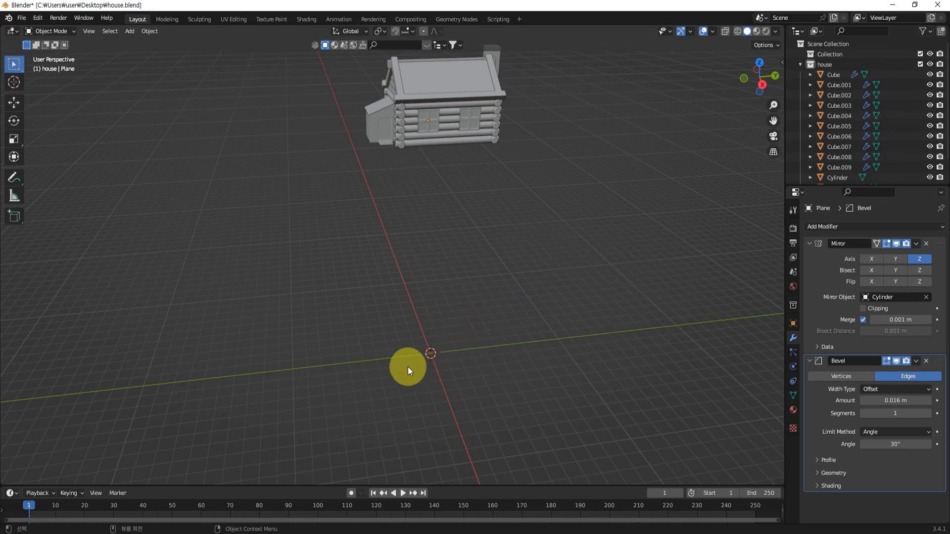
Add a UV sphere at the world origin and raise it about 7.08 m along Z below the house
{"action": "middle_click_drag", "start_coordinate": [493, 351], "coordinate": [529, 289]}
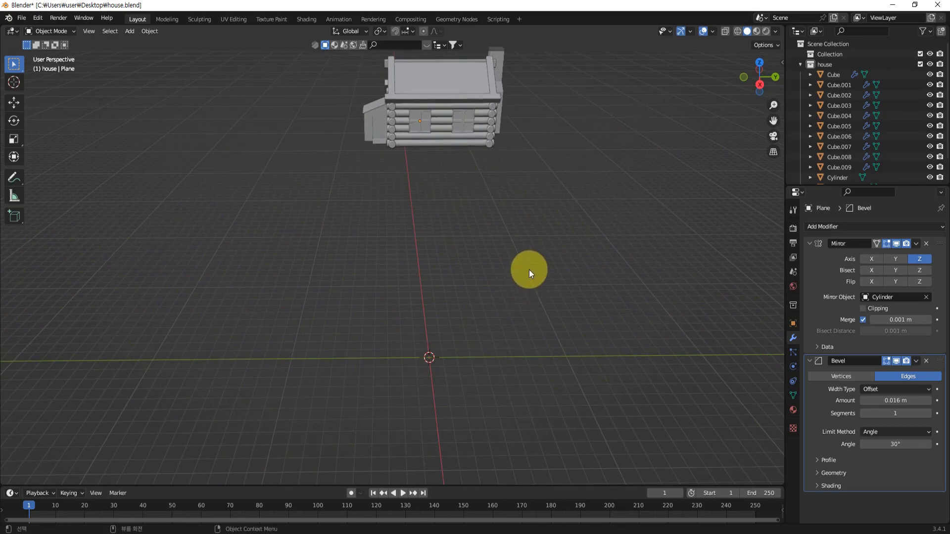
{"action": "key", "text": "shift+a"}
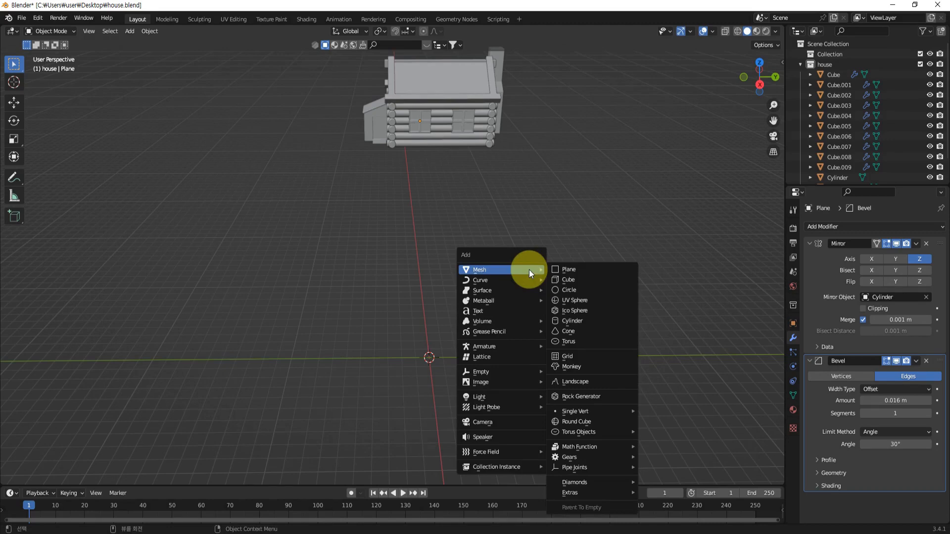
{"action": "left_click", "coordinate": [572, 300]}
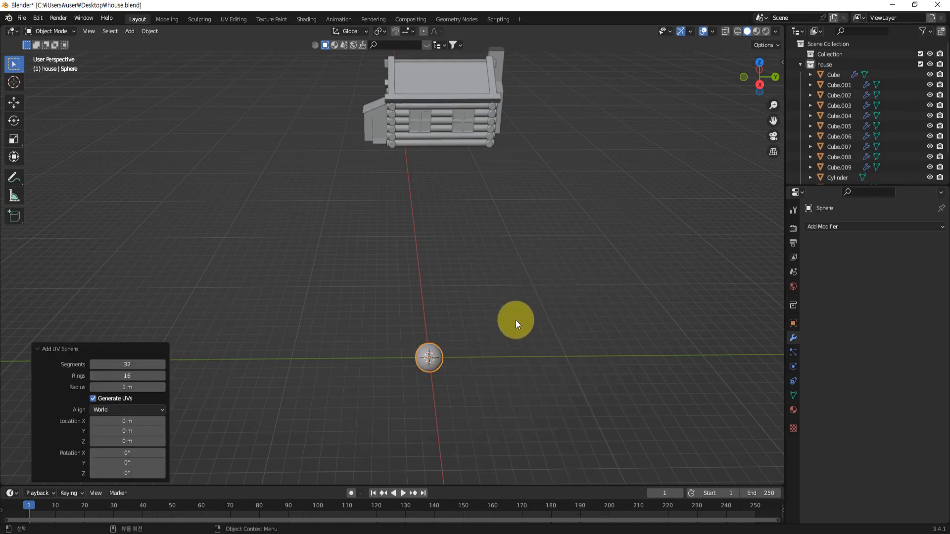
{"action": "key", "text": "KP_3"}
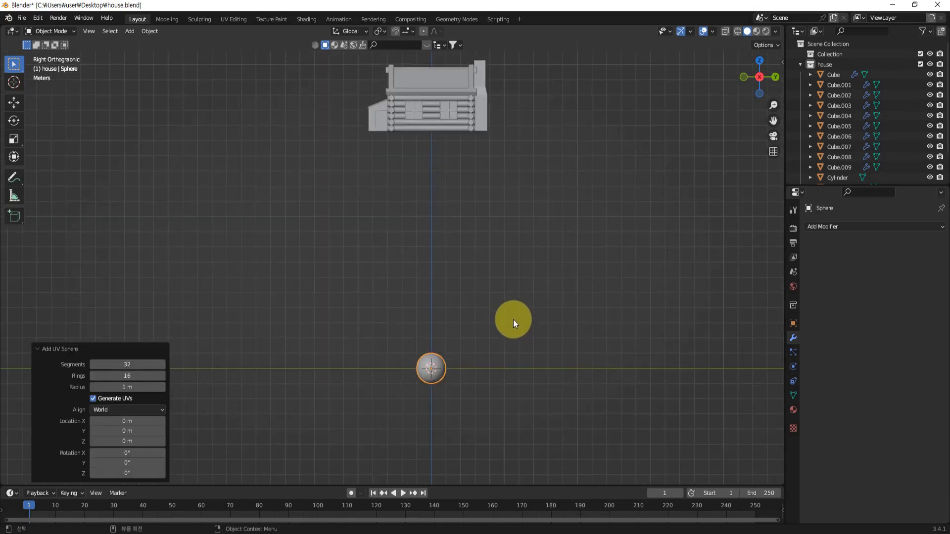
{"action": "middle_click_drag", "start_coordinate": [520, 317], "coordinate": [514, 337], "text": "shift"}
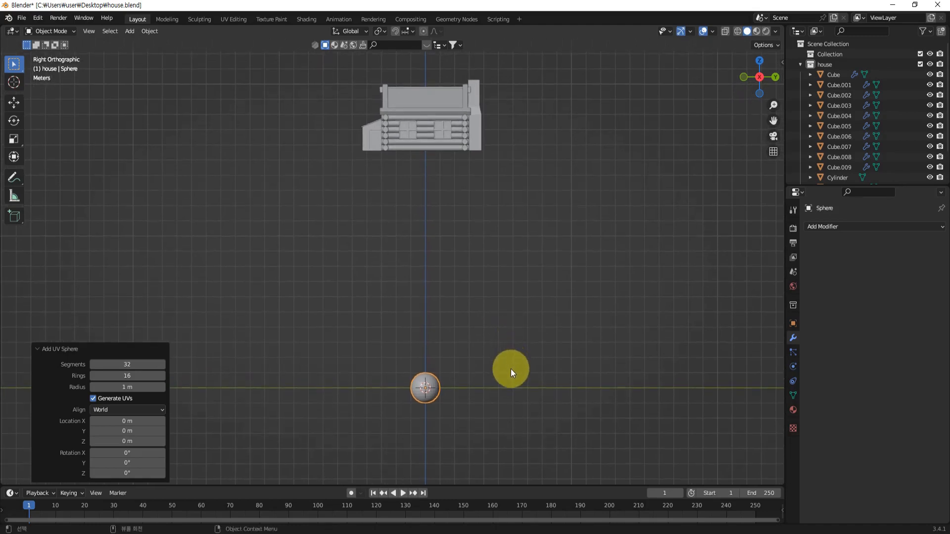
{"action": "key", "text": "g"}
{"action": "key", "text": "z"}
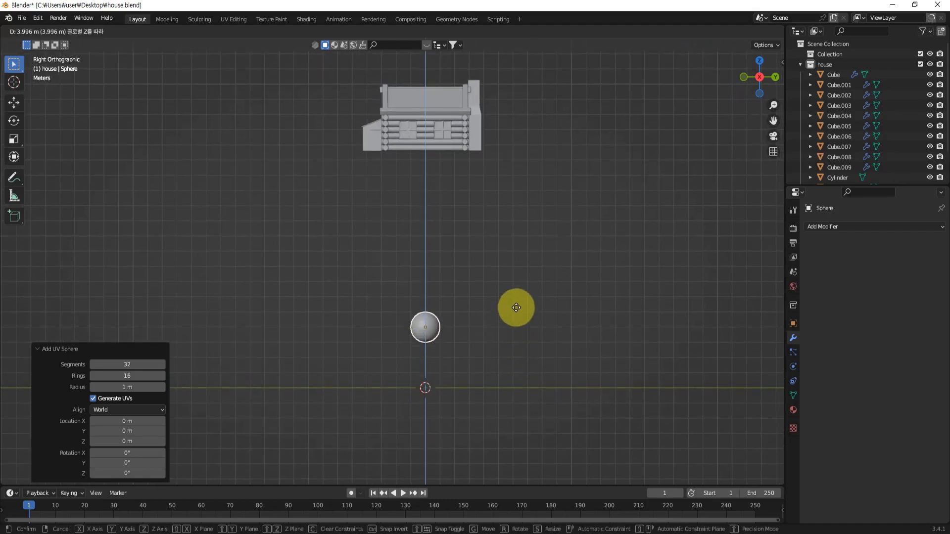
{"action": "left_click", "coordinate": [517, 264]}
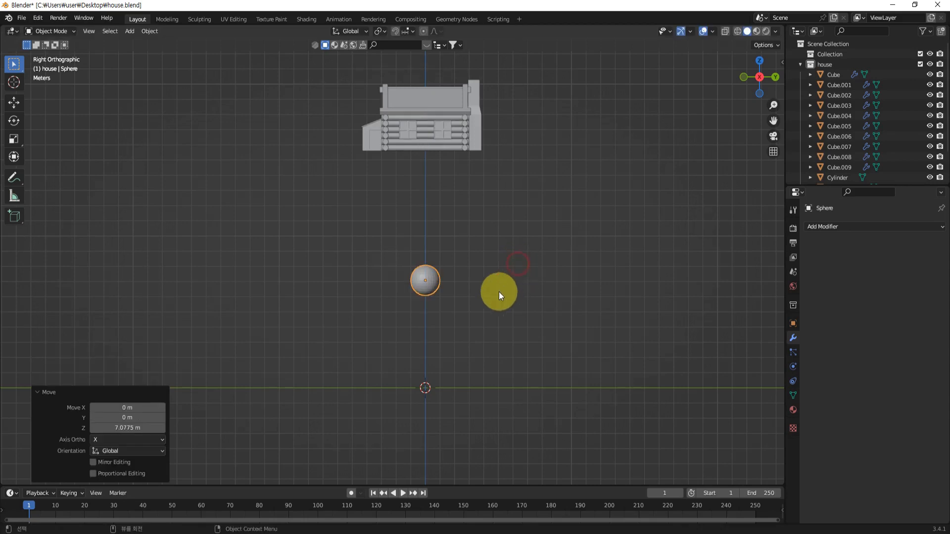
Enlarge the sphere uniformly in two passes, by about 4.06 and about 2.05, until it nearly reaches the house's base
{"action": "key", "text": "s"}
{"action": "left_click", "coordinate": [636, 296]}
{"action": "key", "text": "s"}
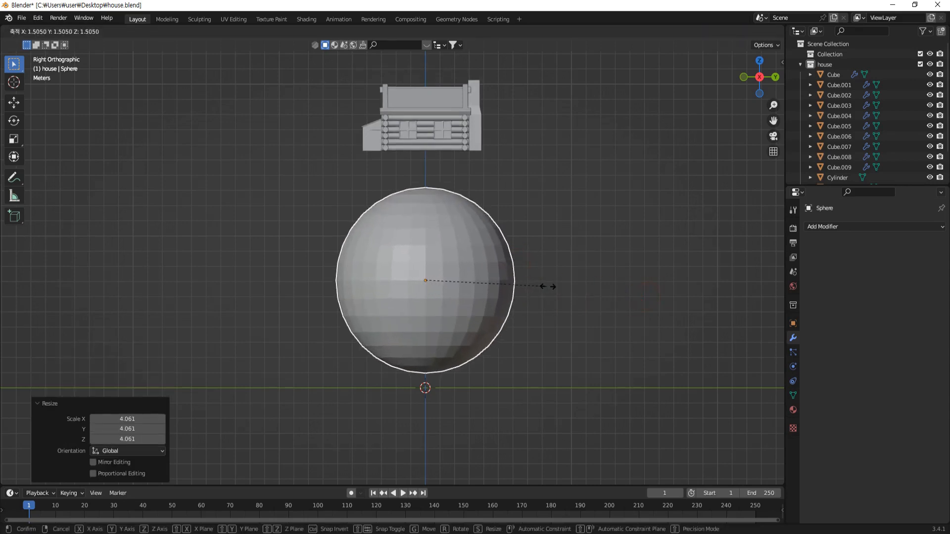
{"action": "left_click", "coordinate": [589, 288]}
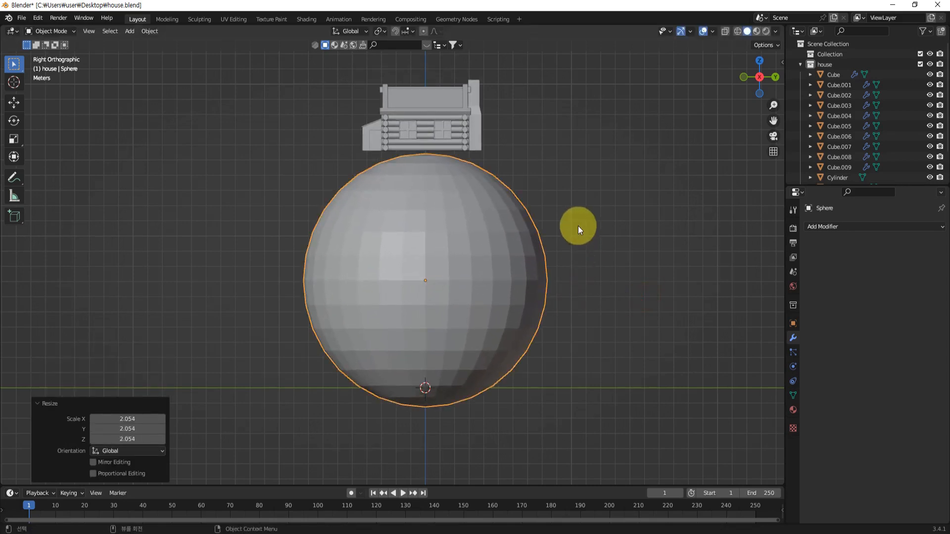
Lower the sphere about 1.73 m along Z, then enlarge it uniformly by about 1.15
{"action": "key", "text": "g"}
{"action": "key", "text": "z"}
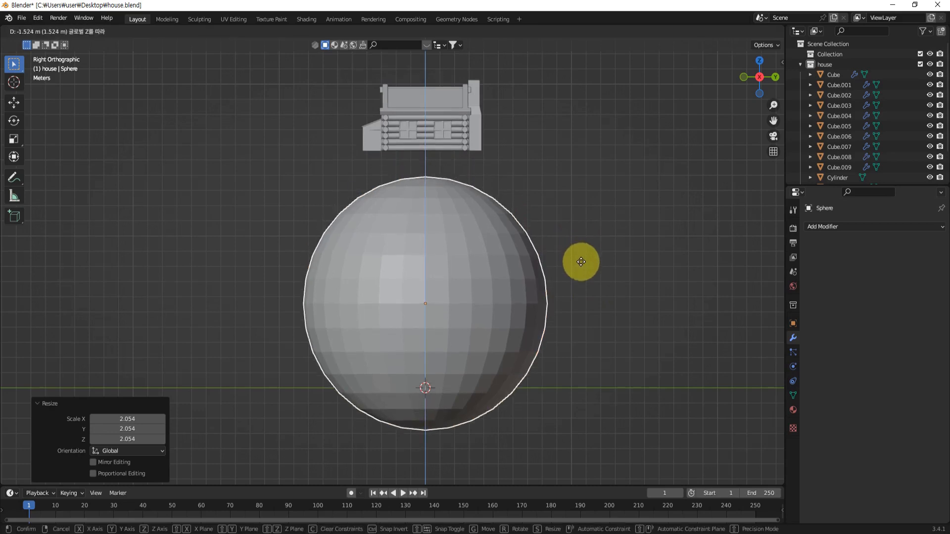
{"action": "left_click", "coordinate": [580, 281]}
{"action": "key", "text": "s"}
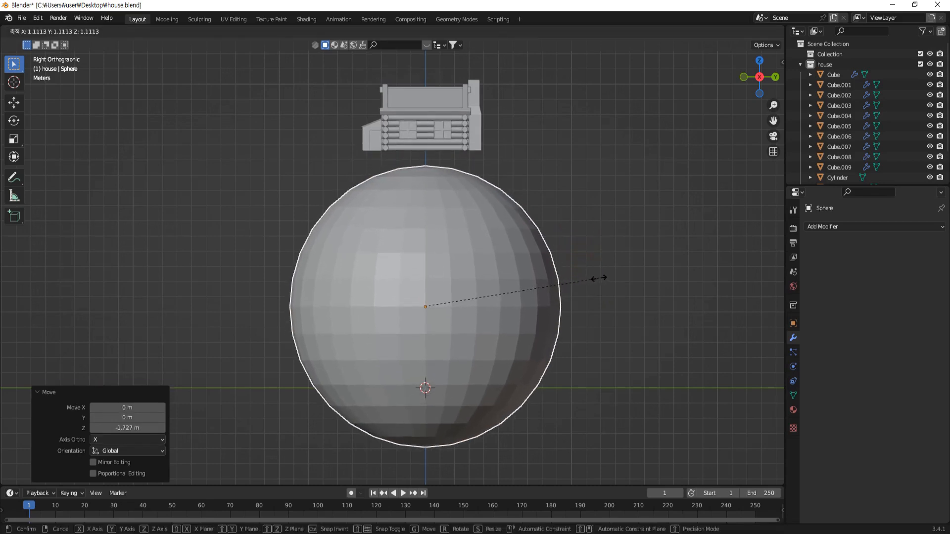
{"action": "left_click", "coordinate": [604, 278]}
{"action": "middle_click_drag", "start_coordinate": [604, 278], "coordinate": [573, 254]}
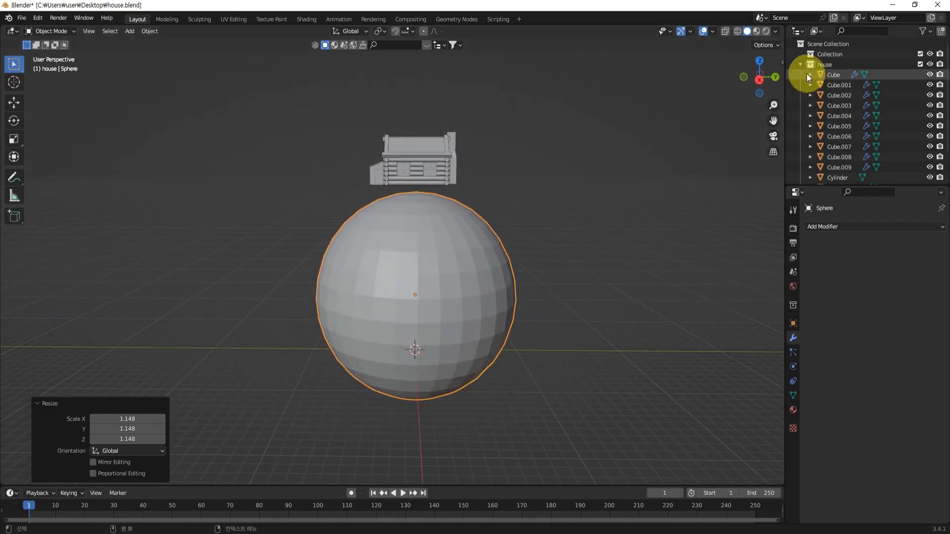
Deselect the sphere, make the outliner area taller, and add a new collection to the scene
{"action": "scroll", "coordinate": [813, 93], "scroll_direction": "down", "scroll_amount": 2}
{"action": "scroll", "coordinate": [831, 114], "scroll_direction": "up", "scroll_amount": 2}
{"action": "scroll", "coordinate": [831, 123], "scroll_direction": "down", "scroll_amount": 2}
{"action": "scroll", "coordinate": [827, 114], "scroll_direction": "up", "scroll_amount": 1}
{"action": "scroll", "coordinate": [825, 113], "scroll_direction": "down", "scroll_amount": 1}
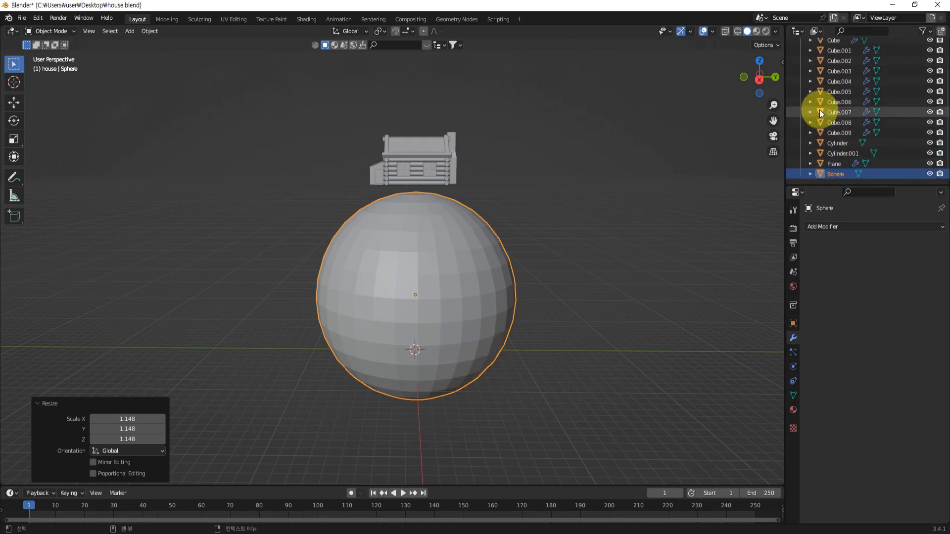
{"action": "left_click", "coordinate": [819, 183]}
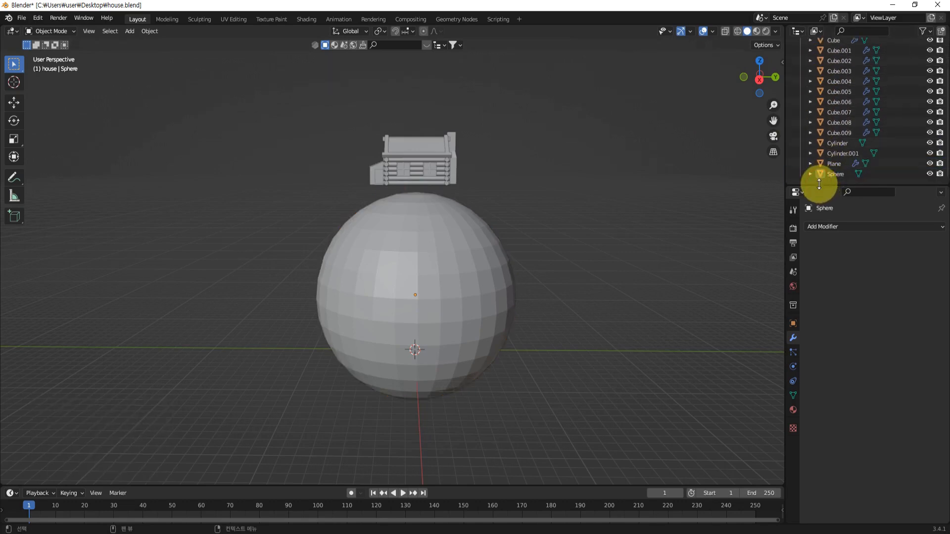
{"action": "left_click_drag", "start_coordinate": [819, 183], "coordinate": [817, 204]}
{"action": "right_click", "coordinate": [817, 204]}
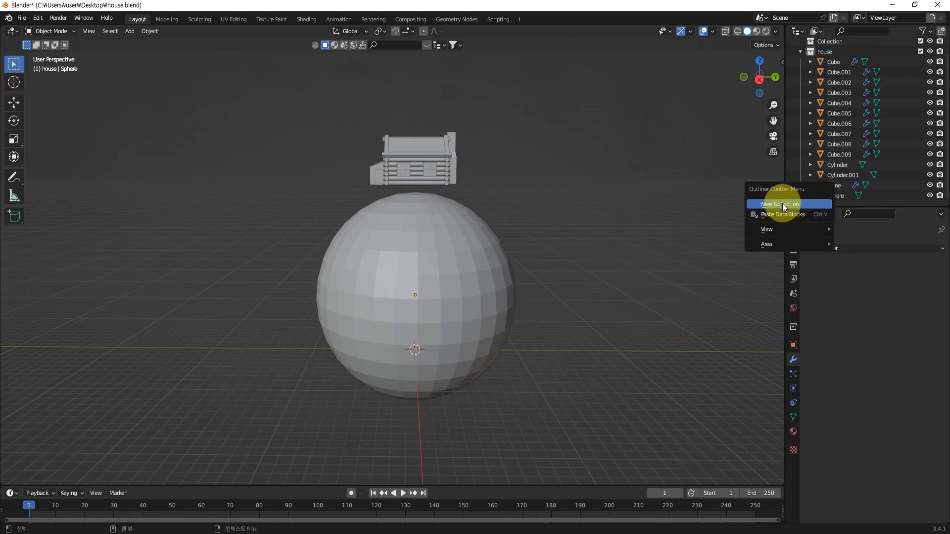
{"action": "left_click", "coordinate": [782, 203]}
Rename the new collection land and move the sphere from the house collection into it
{"action": "scroll", "coordinate": [820, 195], "scroll_direction": "down", "scroll_amount": 1}
{"action": "left_click", "coordinate": [824, 195]}
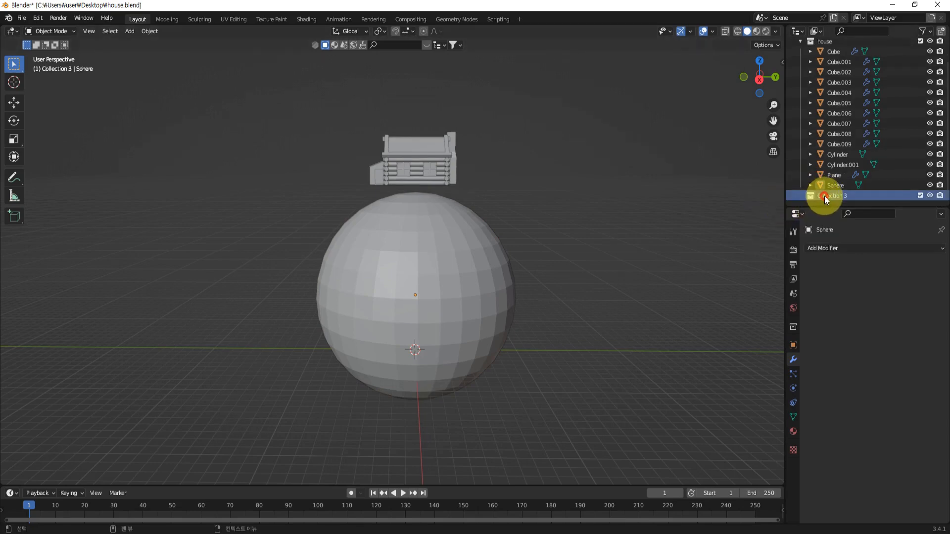
{"action": "double_click", "coordinate": [824, 196]}
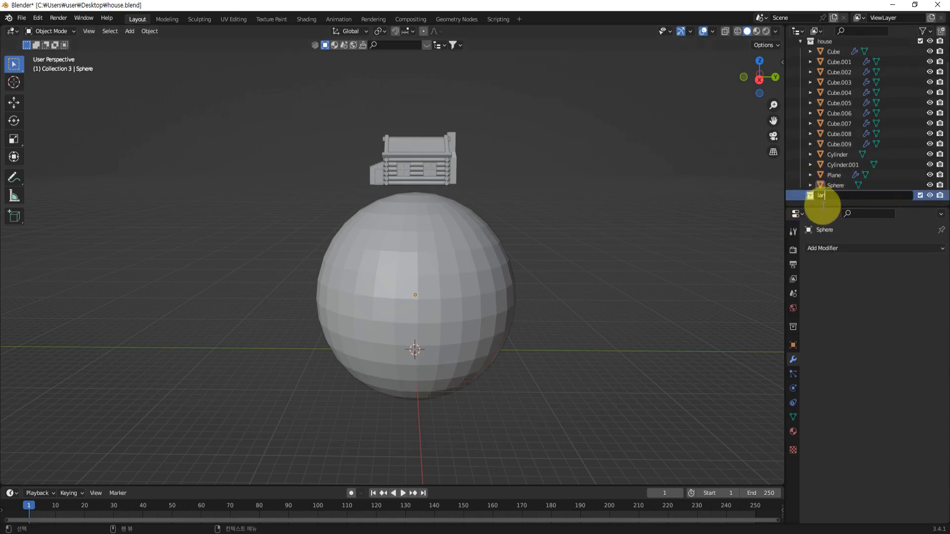
{"action": "type", "text": "land"}
{"action": "key", "text": "Return"}
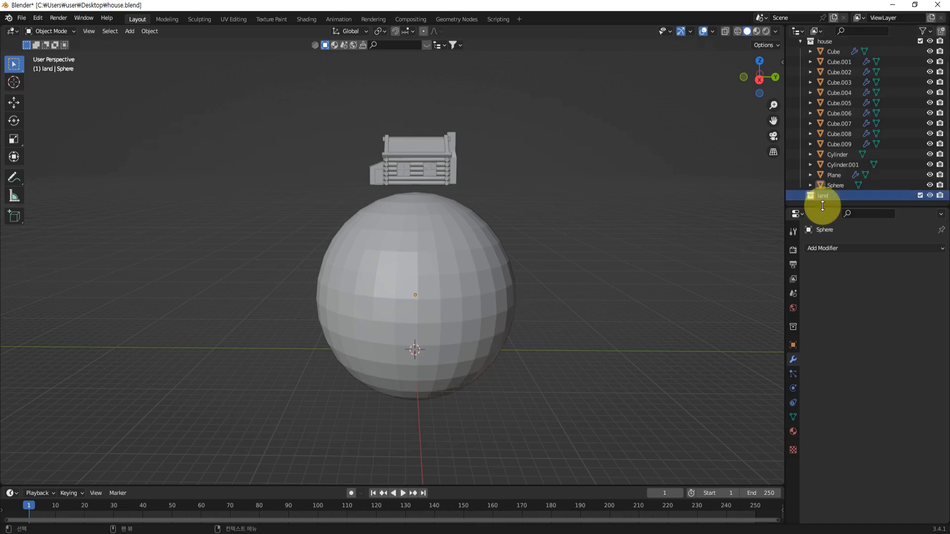
{"action": "left_click", "coordinate": [834, 186]}
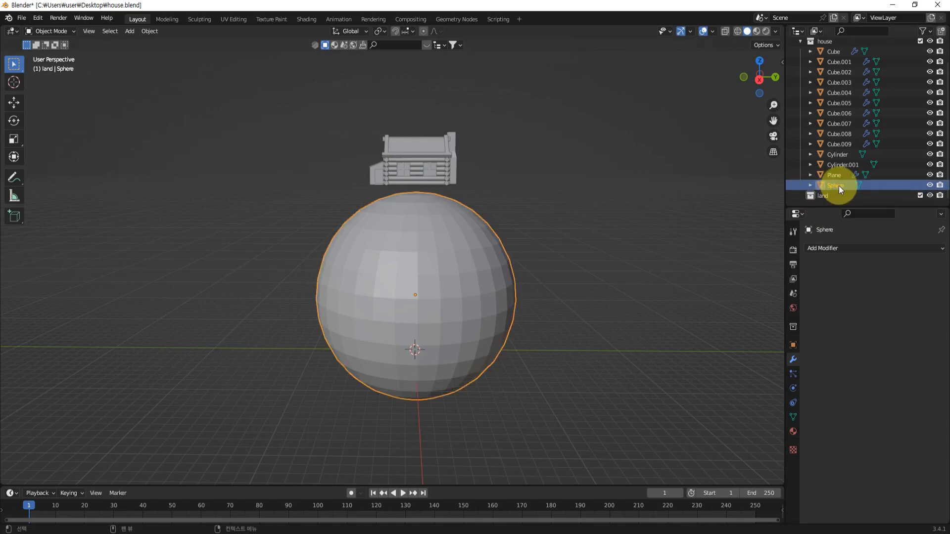
{"action": "left_click_drag", "start_coordinate": [832, 186], "coordinate": [825, 196]}
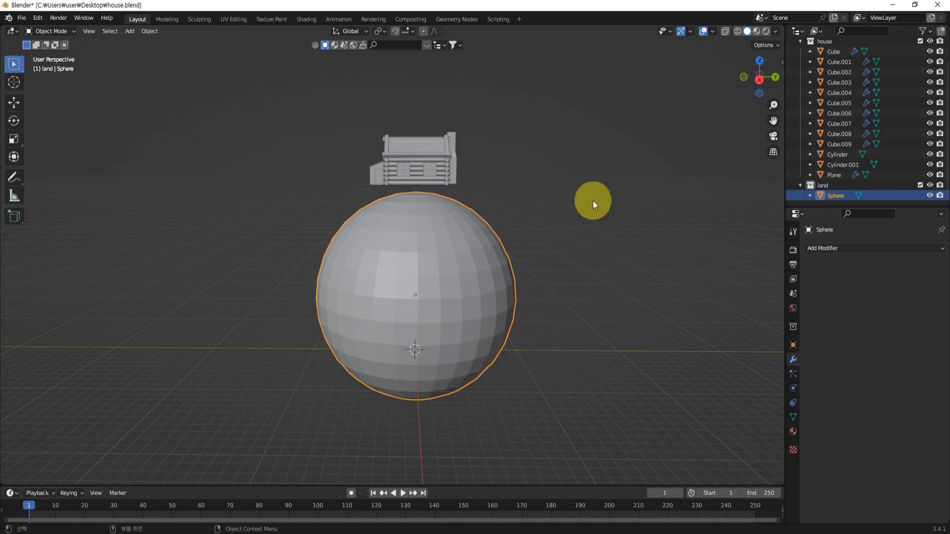
Examine the house and the sphere's upper surface from several angles, keeping the sphere selected
{"action": "mouse_move", "coordinate": [564, 242]}
{"action": "middle_mouse_down"}
{"action": "mouse_move", "coordinate": [574, 260]}
{"action": "mouse_move", "coordinate": [569, 247]}
{"action": "middle_mouse_up"}
{"action": "left_click", "coordinate": [565, 246]}
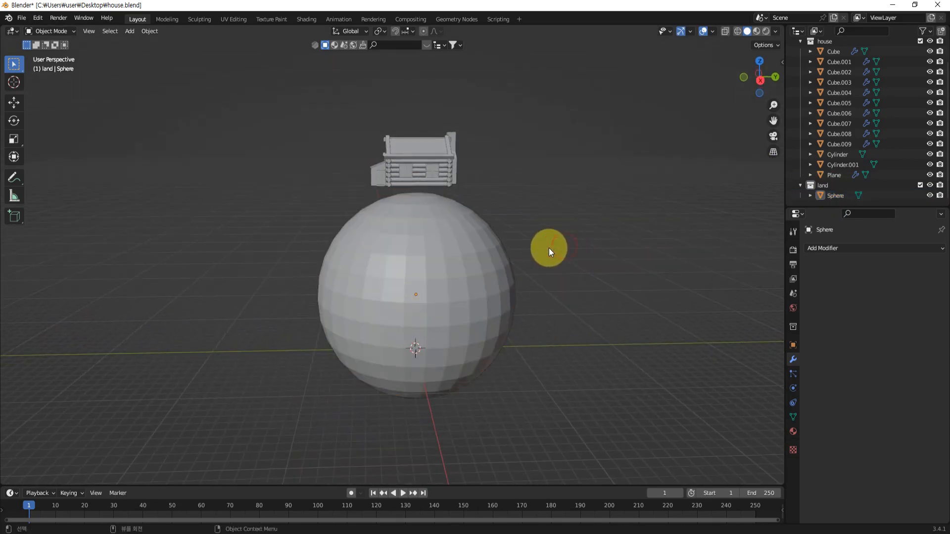
{"action": "left_click", "coordinate": [458, 236]}
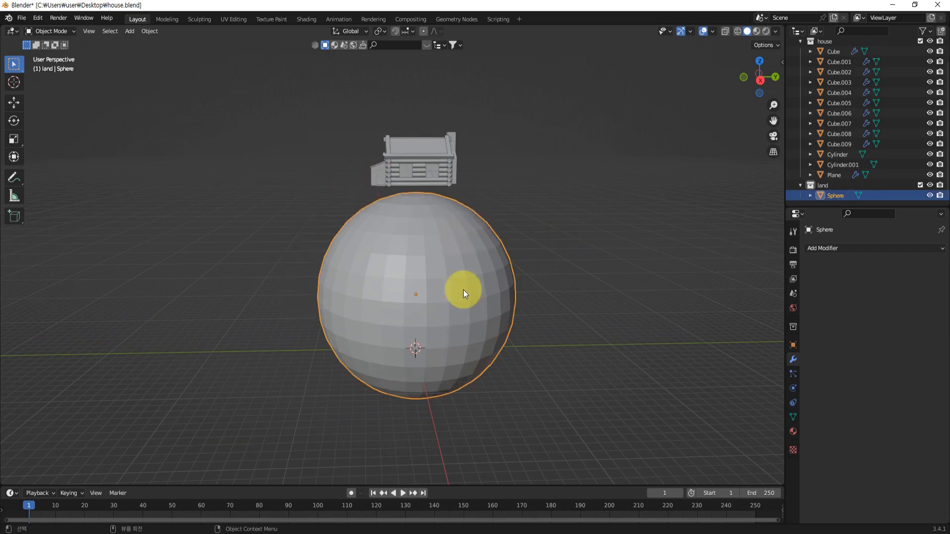
{"action": "middle_click_drag", "start_coordinate": [404, 173], "coordinate": [450, 187]}
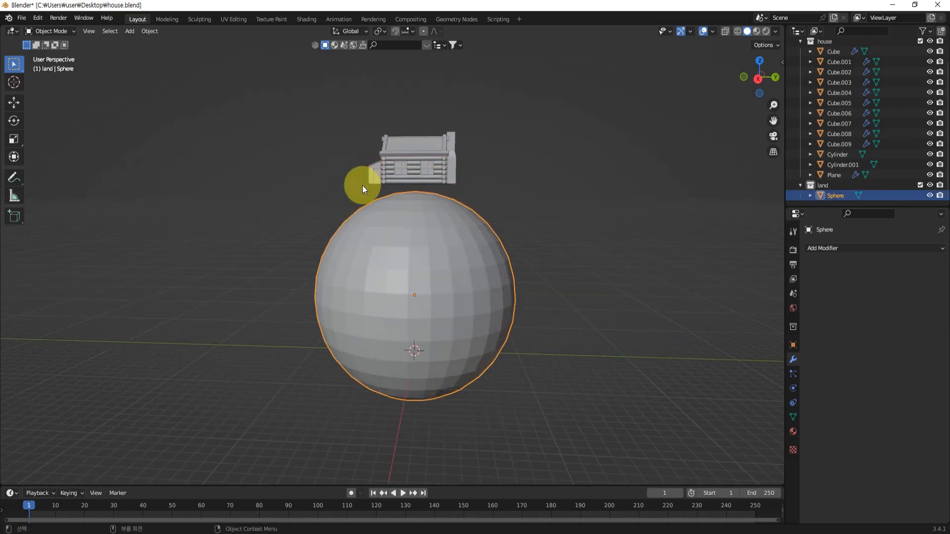
{"action": "middle_click_drag", "start_coordinate": [362, 187], "coordinate": [456, 191]}
{"action": "middle_click_drag", "start_coordinate": [529, 198], "coordinate": [298, 243]}
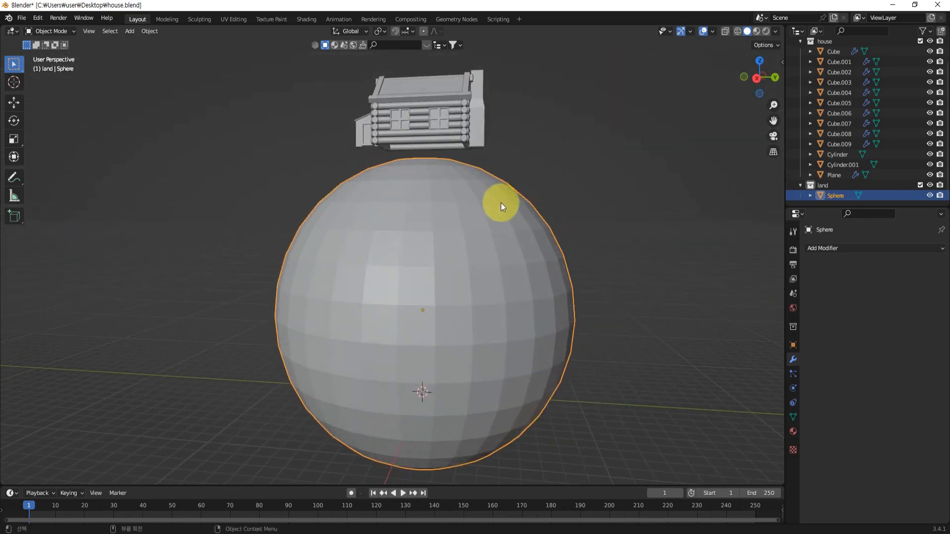
{"action": "mouse_move", "coordinate": [406, 165]}
{"action": "middle_mouse_down"}
{"action": "mouse_move", "coordinate": [434, 138]}
{"action": "mouse_move", "coordinate": [445, 165]}
{"action": "mouse_move", "coordinate": [405, 181]}
{"action": "middle_mouse_up"}
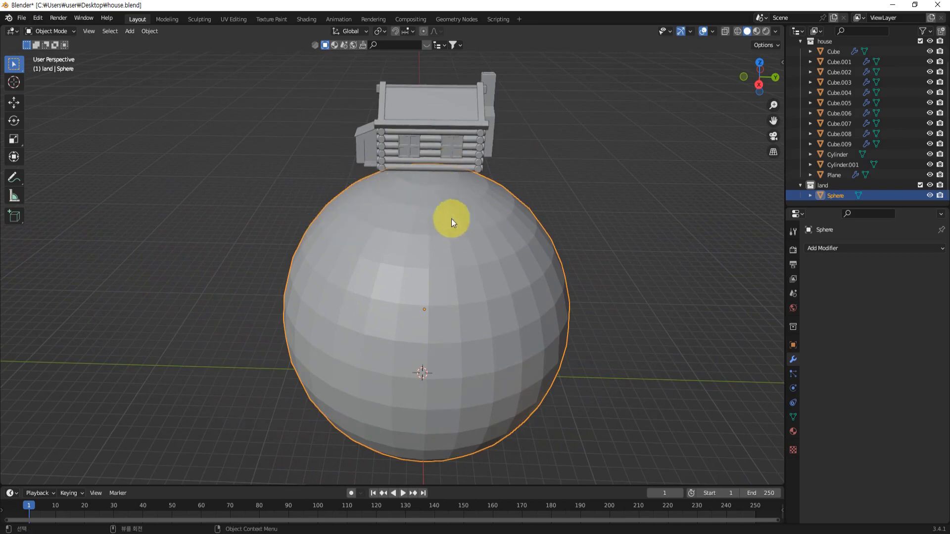
{"action": "middle_click_drag", "start_coordinate": [452, 222], "coordinate": [610, 248]}
Enter Edit Mode on the sphere with vertex selection and select only its top pole vertex
{"action": "key", "text": "Tab"}
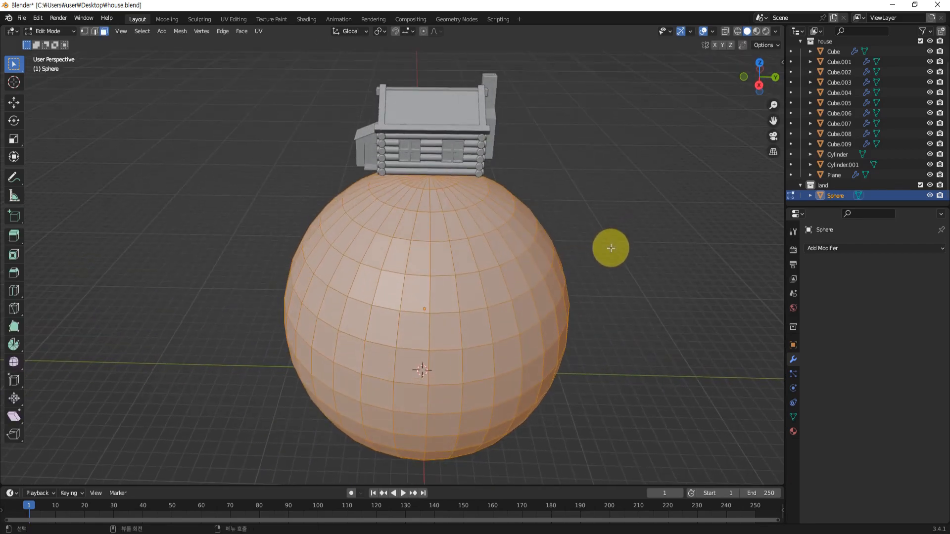
{"action": "key", "text": "1"}
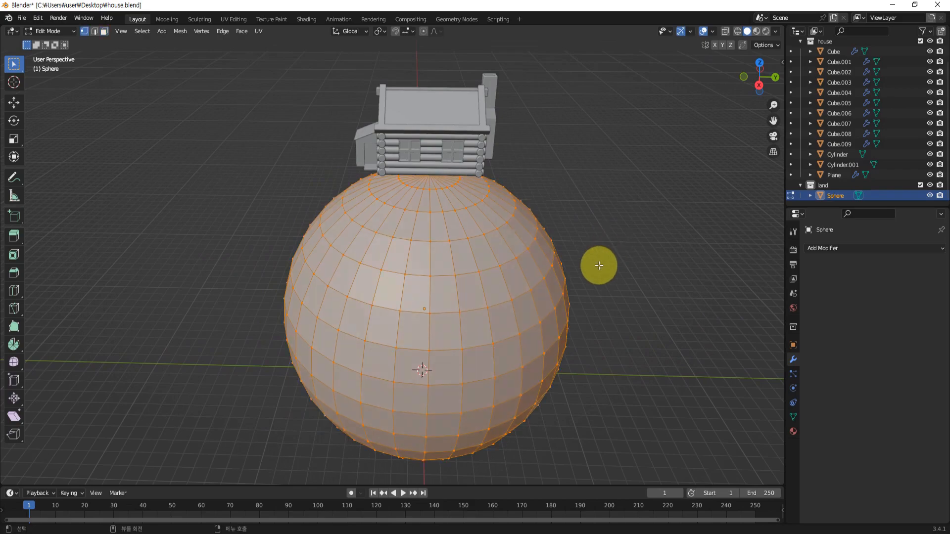
{"action": "middle_click_drag", "start_coordinate": [596, 253], "coordinate": [596, 191]}
{"action": "scroll", "coordinate": [556, 172], "scroll_direction": "up", "scroll_amount": 3}
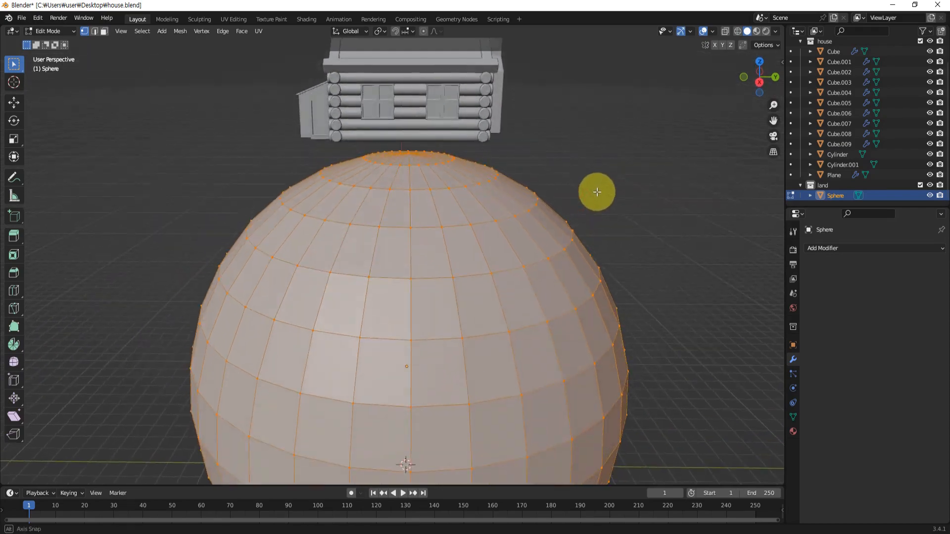
{"action": "left_click", "coordinate": [571, 184]}
{"action": "left_click", "coordinate": [409, 154]}
{"action": "mouse_move", "coordinate": [522, 188]}
{"action": "middle_mouse_down"}
{"action": "mouse_move", "coordinate": [592, 193]}
{"action": "mouse_move", "coordinate": [517, 197]}
{"action": "middle_mouse_up"}
{"action": "key", "text": "g"}
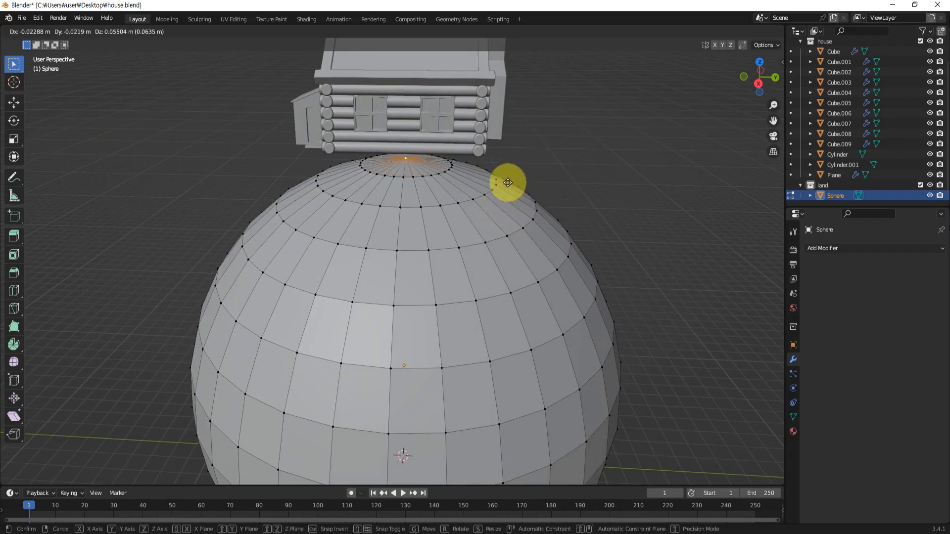
{"action": "key", "text": "Escape"}
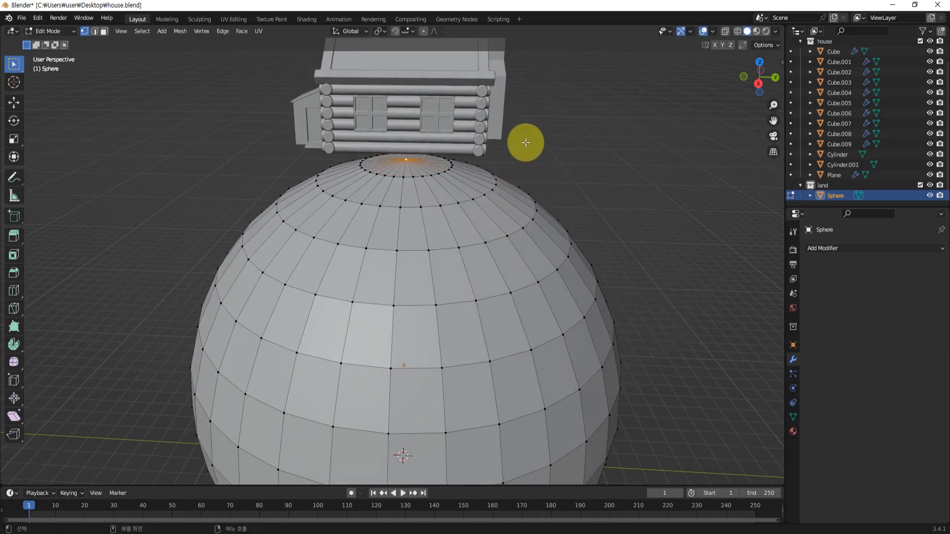
Flatten the sphere's top with smooth proportional editing, lowering the pole vertex about 4.71 m along Z with an influence size of about 14.42 m
{"action": "left_click", "coordinate": [423, 32]}
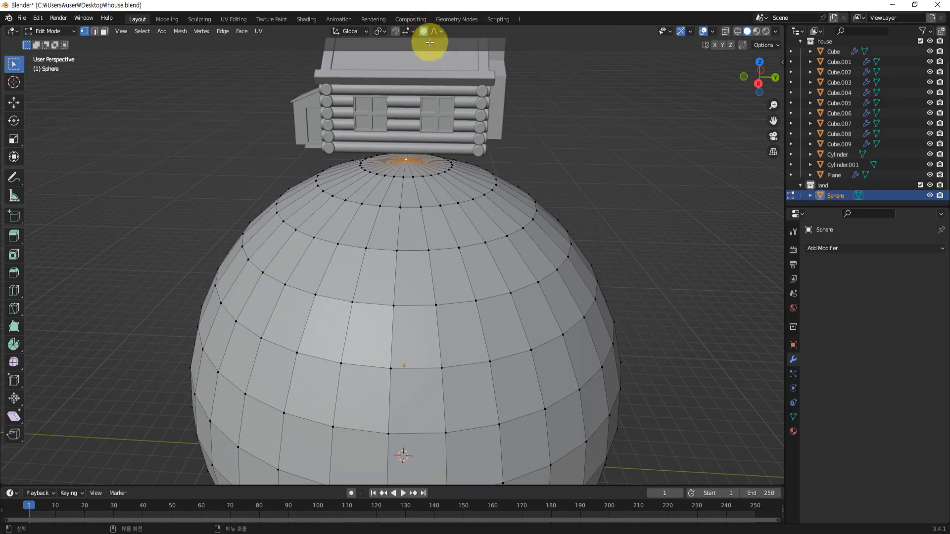
{"action": "key", "text": "g"}
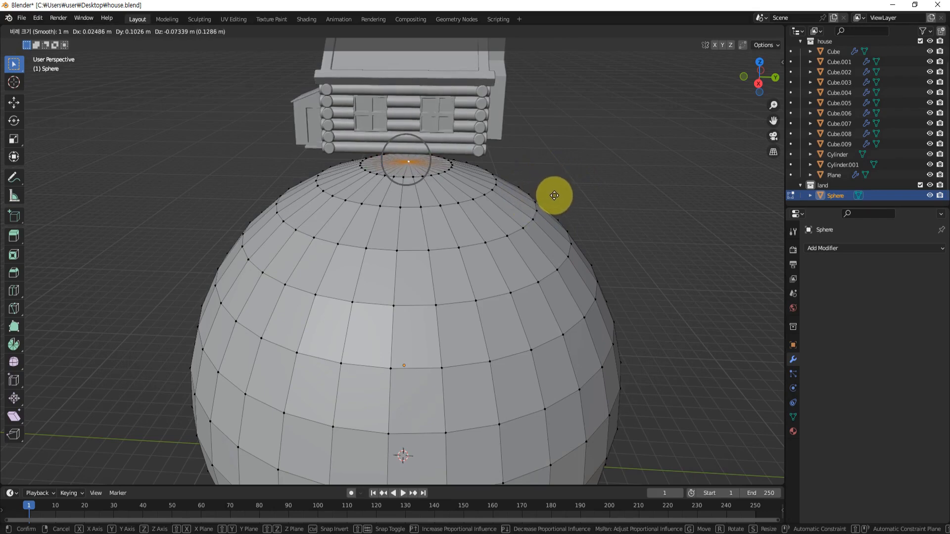
{"action": "scroll", "coordinate": [553, 195], "scroll_direction": "up", "scroll_amount": 1}
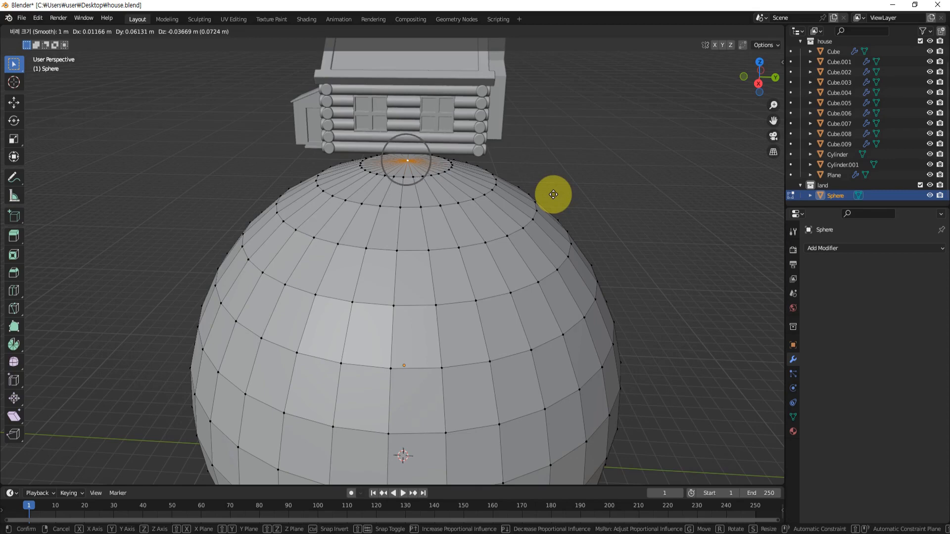
{"action": "scroll", "coordinate": [553, 195], "scroll_direction": "down", "scroll_amount": 7}
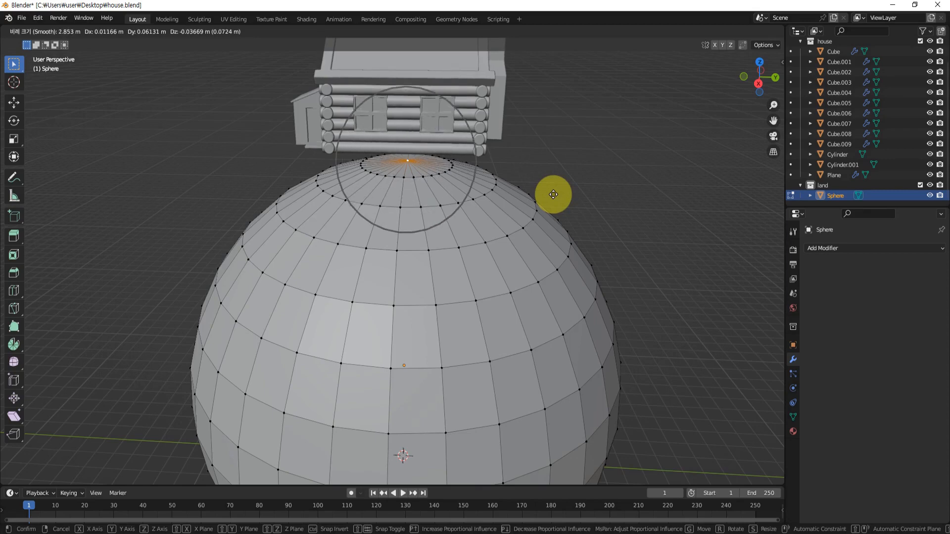
{"action": "scroll", "coordinate": [553, 194], "scroll_direction": "down", "scroll_amount": 1}
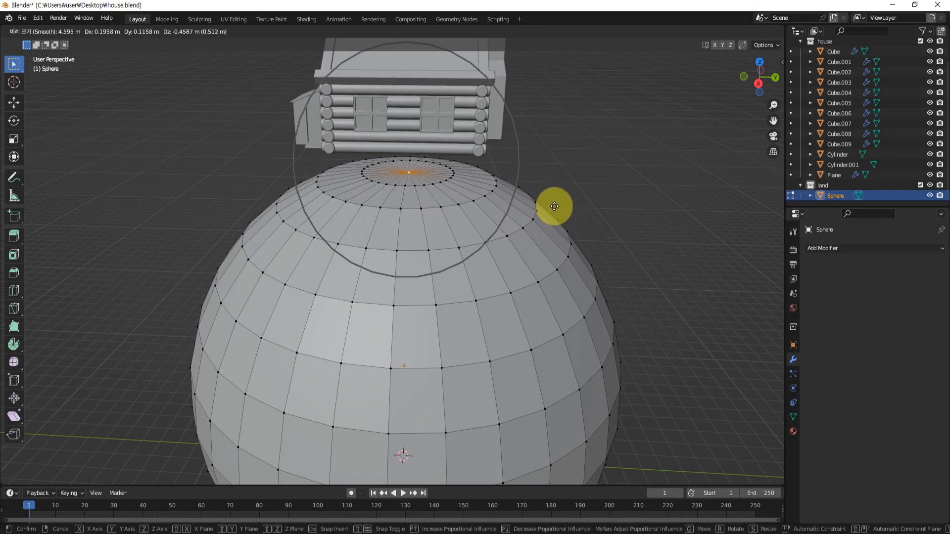
{"action": "key", "text": "z"}
{"action": "scroll", "coordinate": [555, 205], "scroll_direction": "down", "scroll_amount": 5}
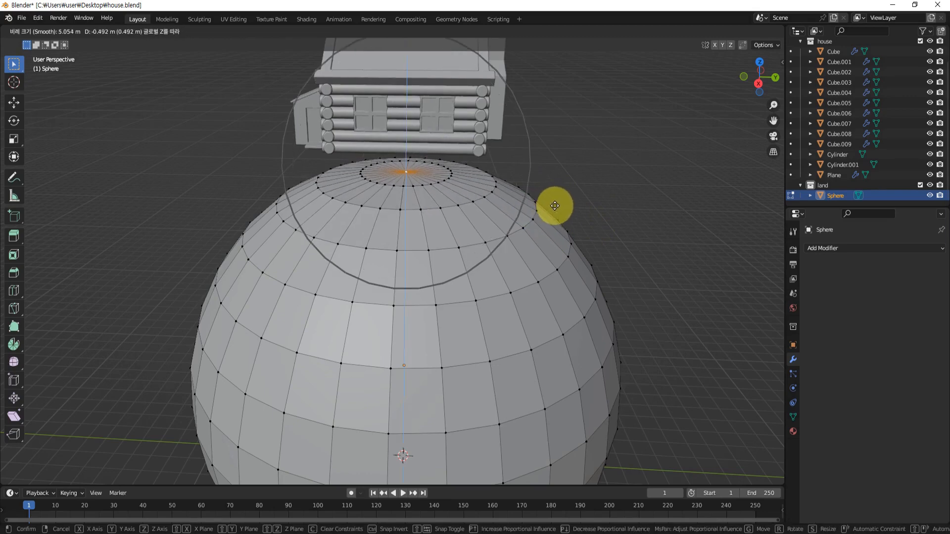
{"action": "scroll", "coordinate": [554, 205], "scroll_direction": "down", "scroll_amount": 4}
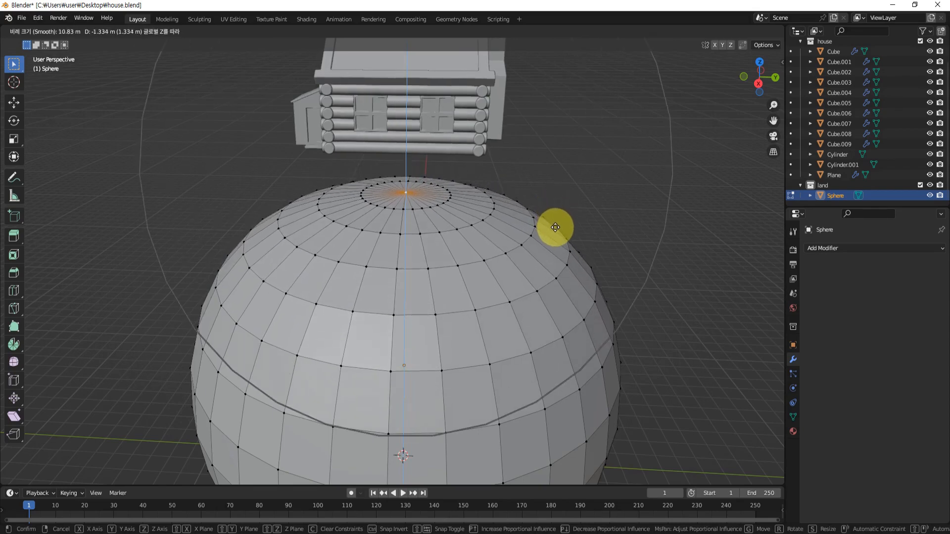
{"action": "scroll", "coordinate": [555, 229], "scroll_direction": "down", "scroll_amount": 3}
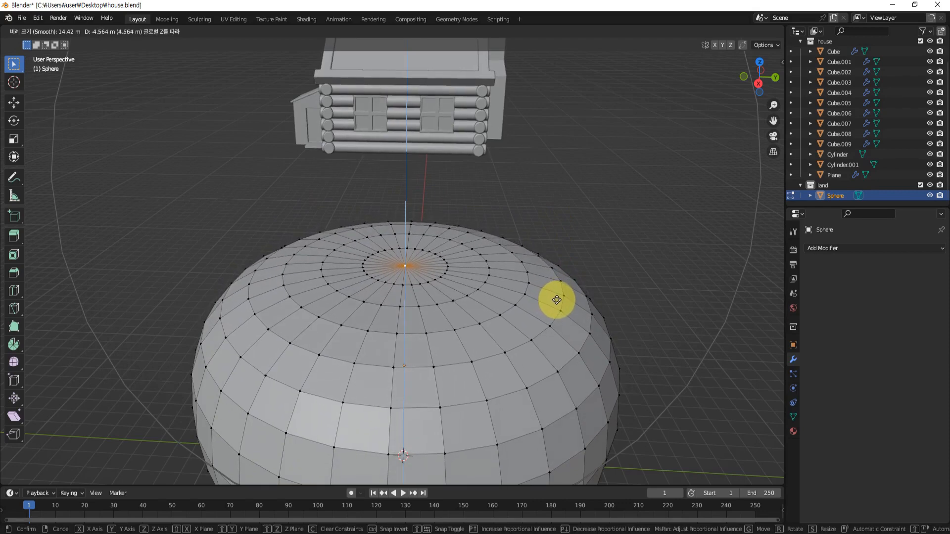
{"action": "middle_click_drag", "start_coordinate": [593, 226], "coordinate": [606, 269]}
{"action": "scroll", "coordinate": [528, 188], "scroll_direction": "up", "scroll_amount": 1}
{"action": "scroll", "coordinate": [571, 189], "scroll_direction": "up", "scroll_amount": 2}
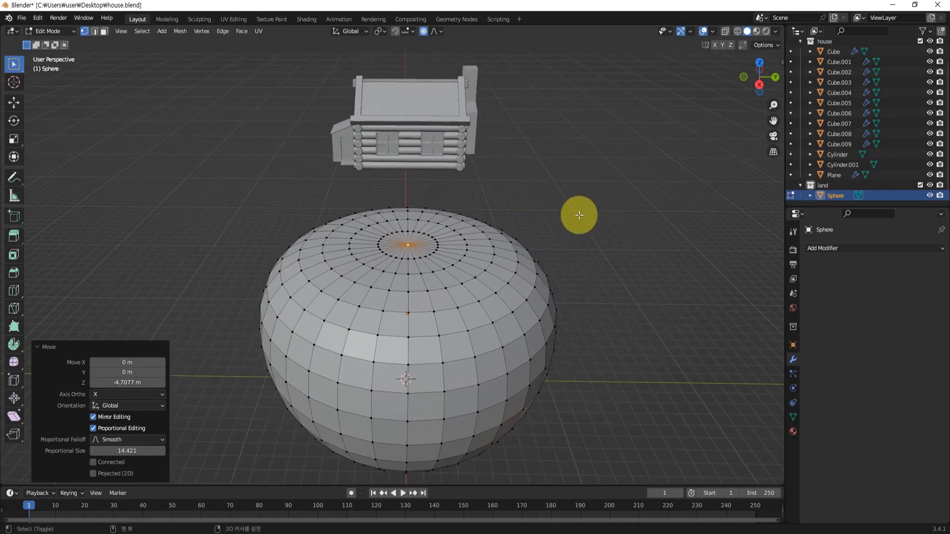
Turn off proportional editing and return the flattened sphere to Object Mode
{"action": "left_click", "coordinate": [423, 33]}
{"action": "mouse_move", "coordinate": [639, 290]}
{"action": "middle_mouse_down"}
{"action": "mouse_move", "coordinate": [604, 292]}
{"action": "mouse_move", "coordinate": [634, 280]}
{"action": "middle_mouse_up"}
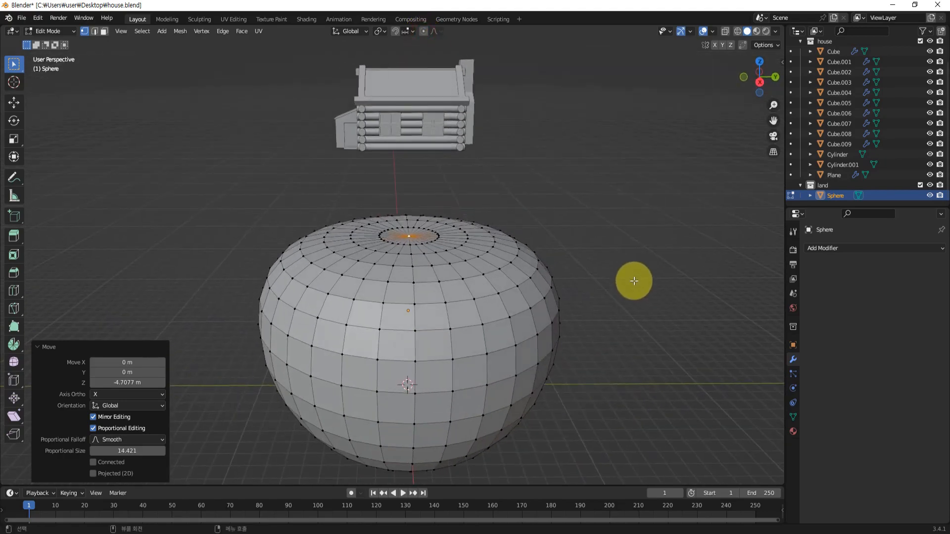
{"action": "key", "text": "Tab"}
In the right orthographic view, raise the flattened sphere about 5.45 m along Z until its top meets the house's base
{"action": "middle_click_drag", "start_coordinate": [644, 314], "coordinate": [536, 310]}
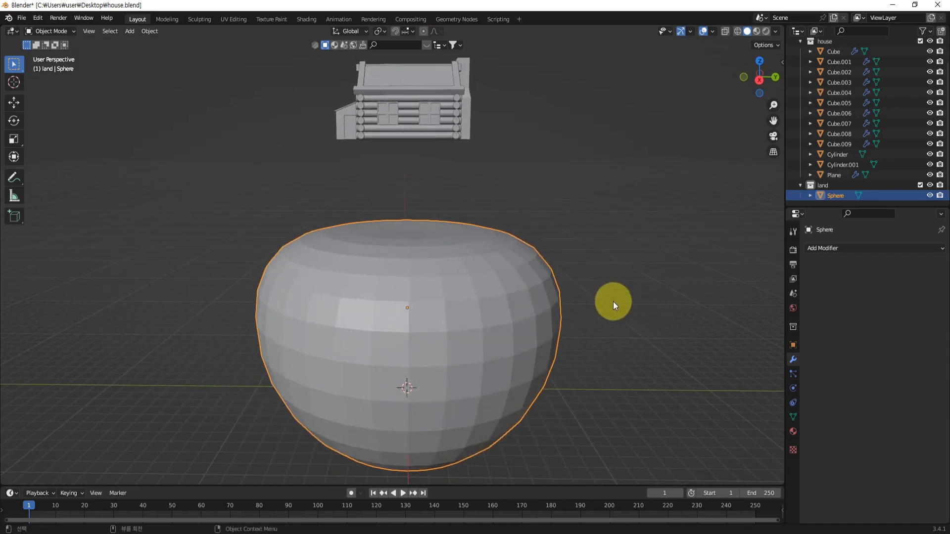
{"action": "key", "text": "KP_3"}
{"action": "key", "text": "g"}
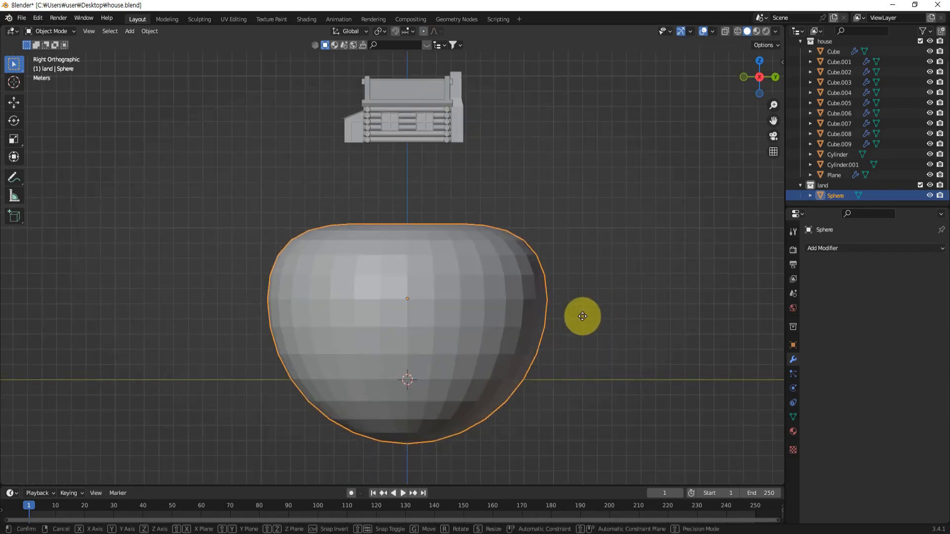
{"action": "key", "text": "z"}
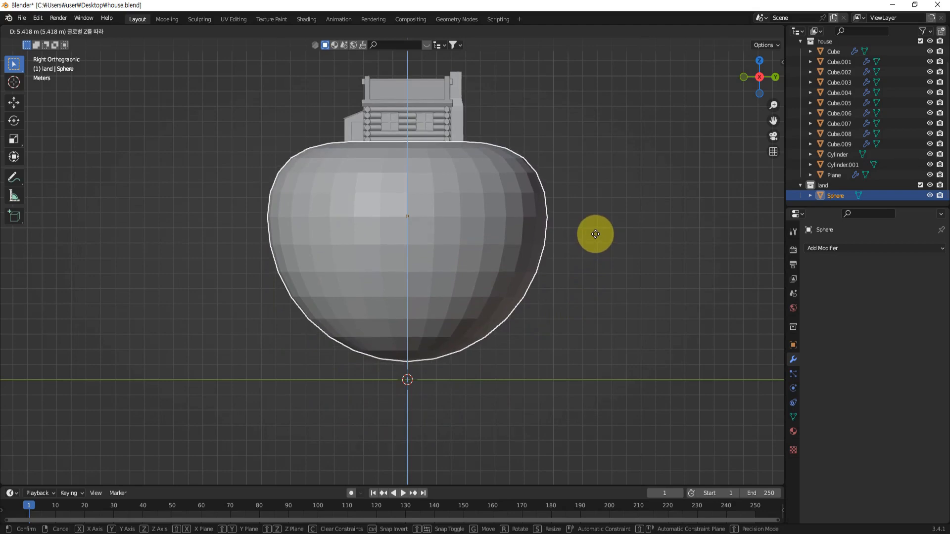
{"action": "left_click", "coordinate": [598, 218]}
{"action": "middle_click_drag", "start_coordinate": [602, 201], "coordinate": [614, 255]}
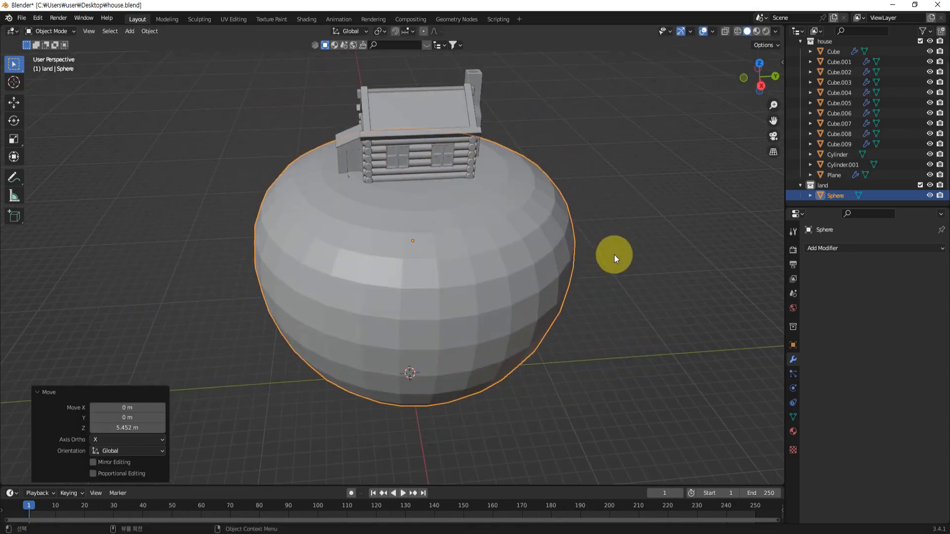
Lower the flattened sphere about 0.1 m along Z beneath the cabin and deselect it
{"action": "scroll", "coordinate": [534, 218], "scroll_direction": "up", "scroll_amount": 3}
{"action": "middle_click_drag", "start_coordinate": [505, 191], "coordinate": [503, 214]}
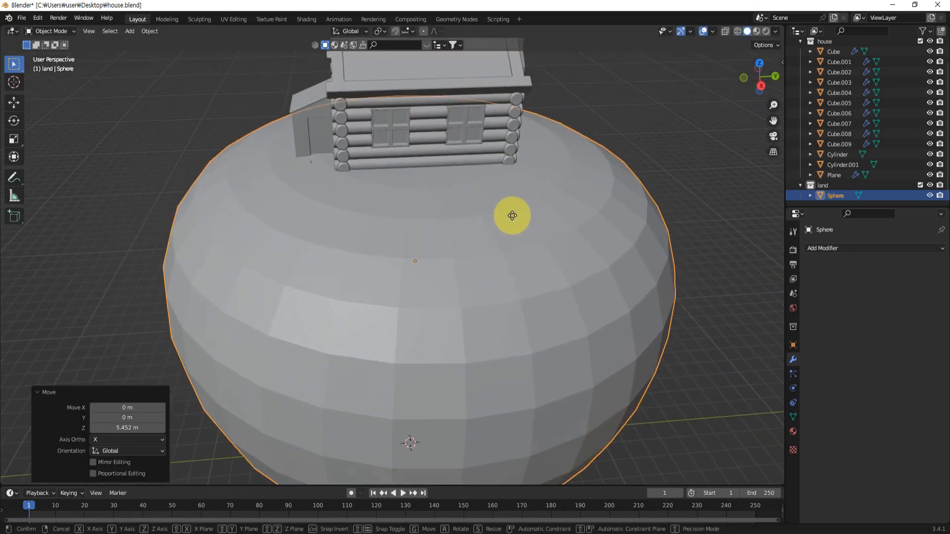
{"action": "key", "text": "g"}
{"action": "key", "text": "z"}
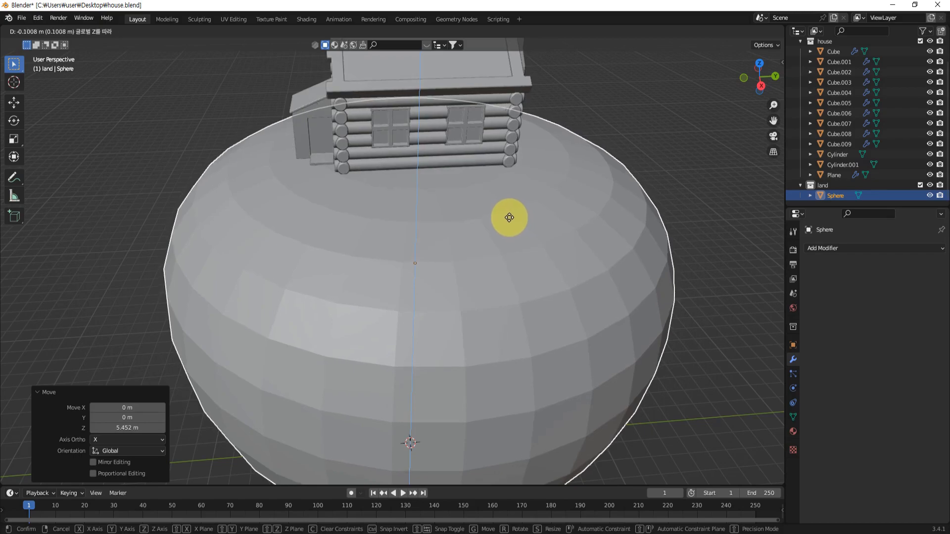
{"action": "left_click", "coordinate": [510, 218]}
{"action": "scroll", "coordinate": [572, 163], "scroll_direction": "down", "scroll_amount": 3}
{"action": "middle_click_drag", "start_coordinate": [573, 164], "coordinate": [629, 233]}
{"action": "left_click", "coordinate": [658, 260]}
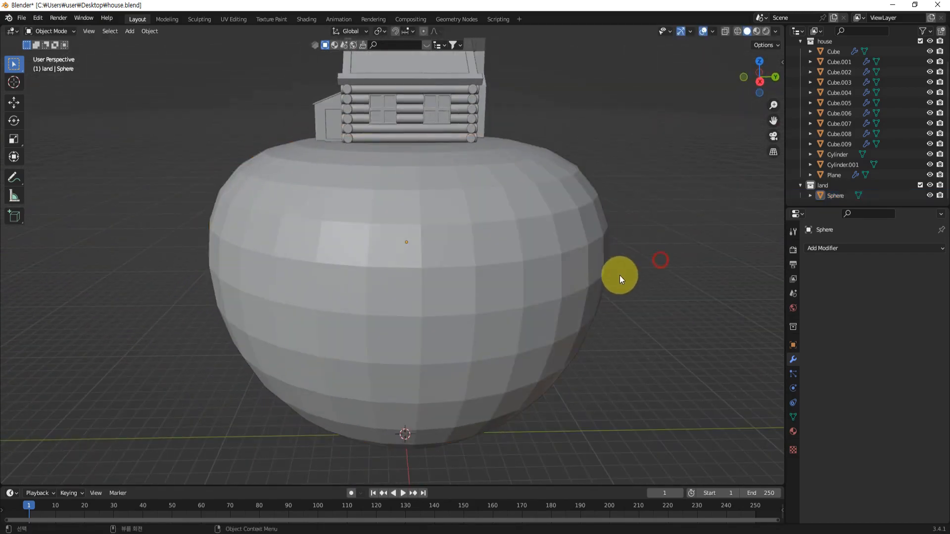
Select the flattened sphere under the cabin and add a Decimate modifier to it
{"action": "middle_click_drag", "start_coordinate": [619, 276], "coordinate": [530, 269]}
{"action": "left_click", "coordinate": [530, 269]}
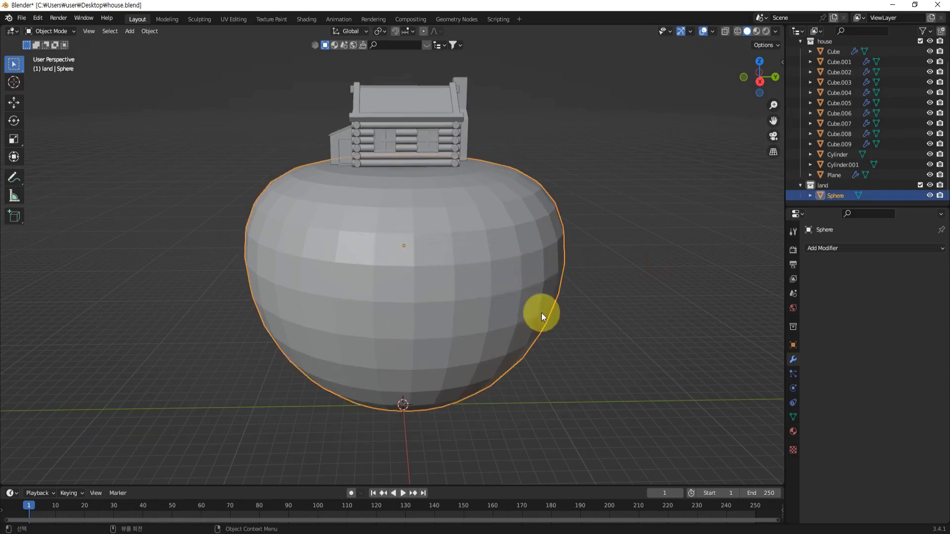
{"action": "middle_click_drag", "start_coordinate": [541, 312], "coordinate": [510, 272]}
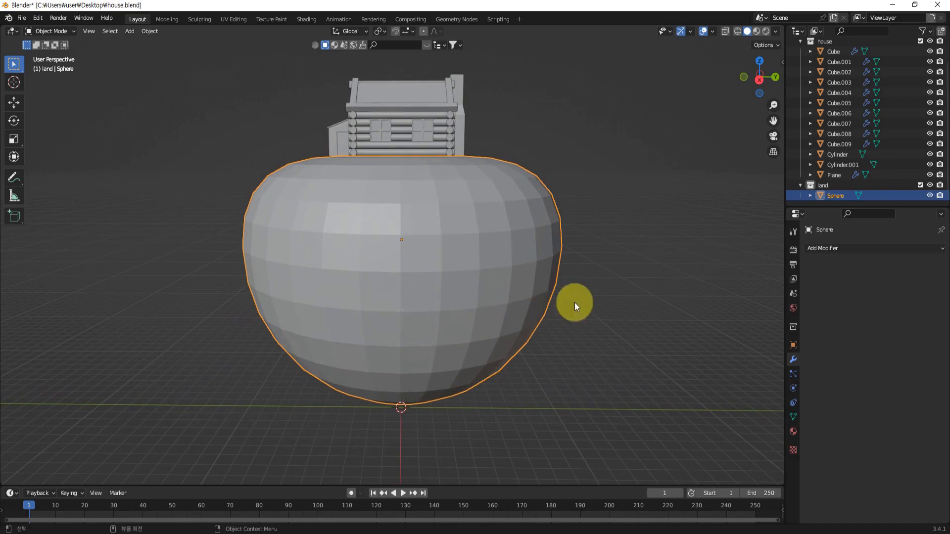
{"action": "middle_click_drag", "start_coordinate": [575, 304], "coordinate": [588, 311]}
{"action": "left_click", "coordinate": [845, 246]}
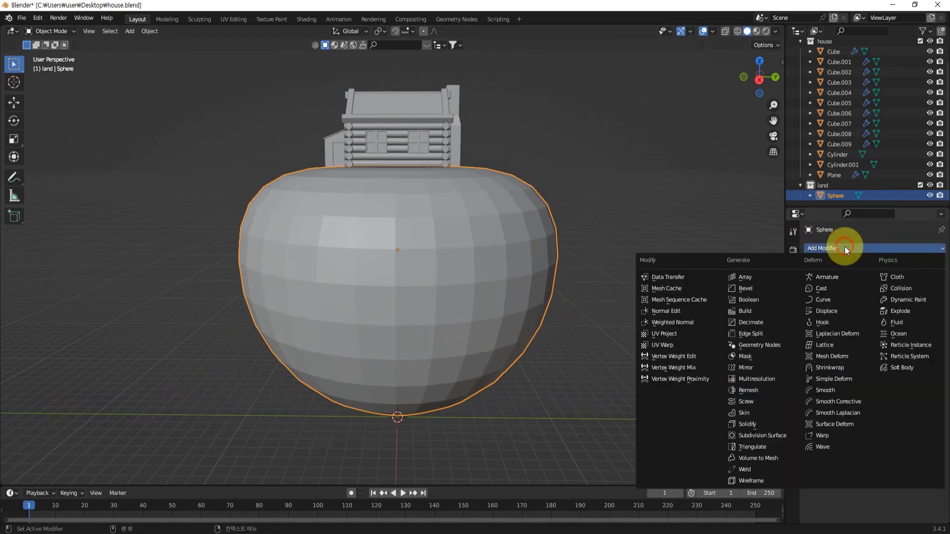
{"action": "left_click", "coordinate": [747, 322]}
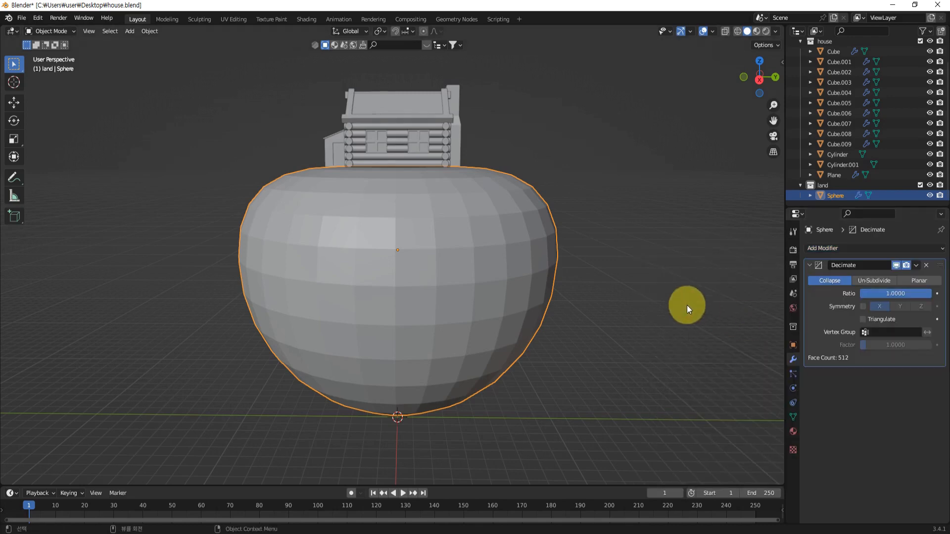
Set the sphere's Decimate ratio to about 0.2449 in Collapse mode and apply the modifier
{"action": "mouse_move", "coordinate": [633, 303]}
{"action": "middle_mouse_down", "text": "shift"}
{"action": "mouse_move", "coordinate": [651, 292]}
{"action": "mouse_move", "coordinate": [648, 301]}
{"action": "middle_mouse_up", "text": "shift"}
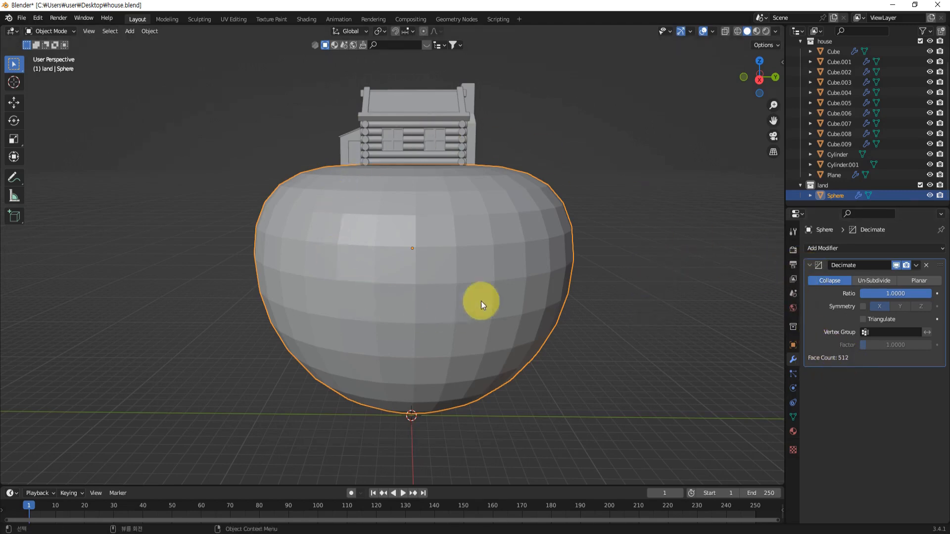
{"action": "middle_click_drag", "start_coordinate": [637, 277], "coordinate": [642, 286]}
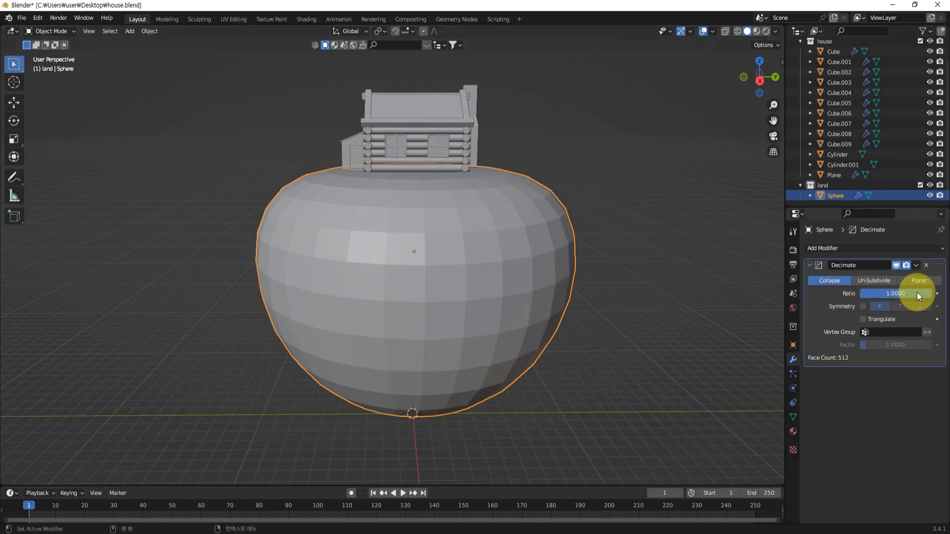
{"action": "left_click_drag", "start_coordinate": [933, 296], "coordinate": [889, 293]}
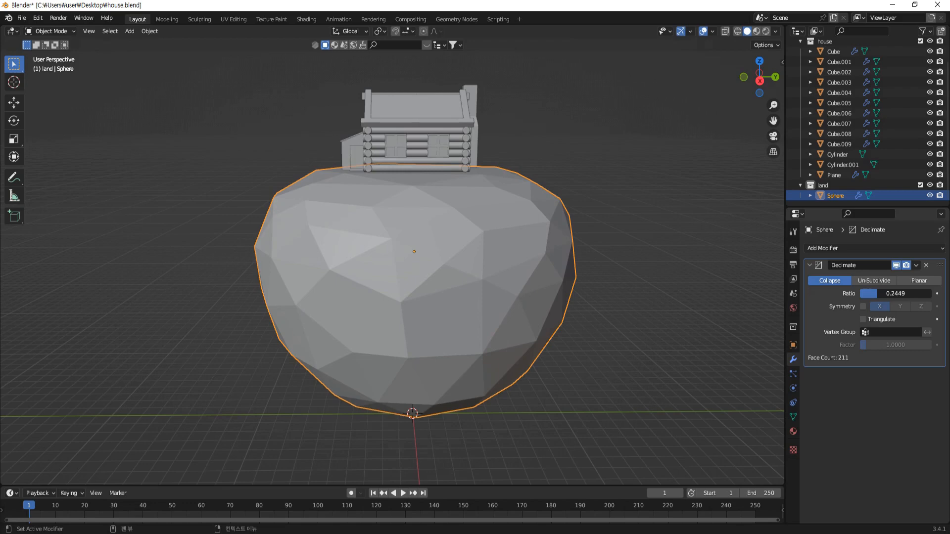
{"action": "middle_click_drag", "start_coordinate": [586, 333], "coordinate": [638, 365]}
{"action": "left_click", "coordinate": [616, 351]}
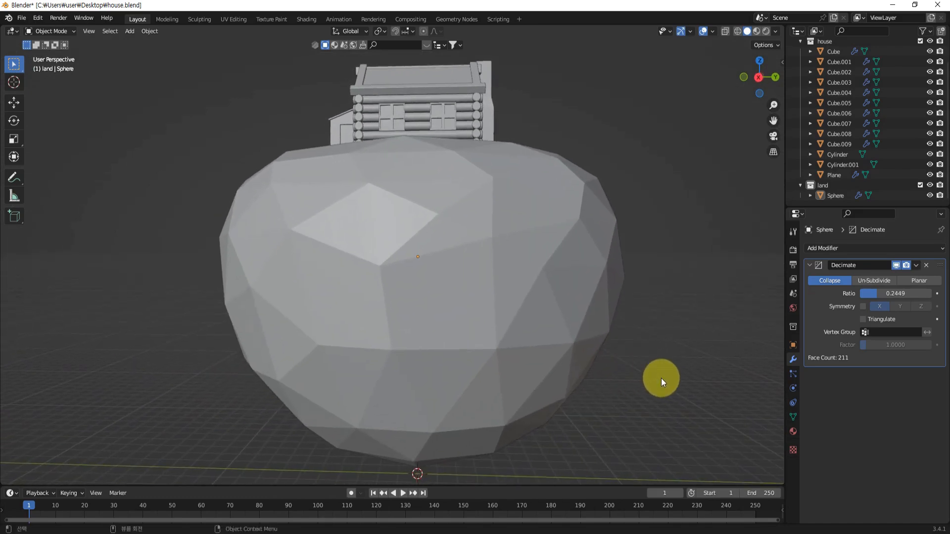
{"action": "left_click", "coordinate": [916, 265]}
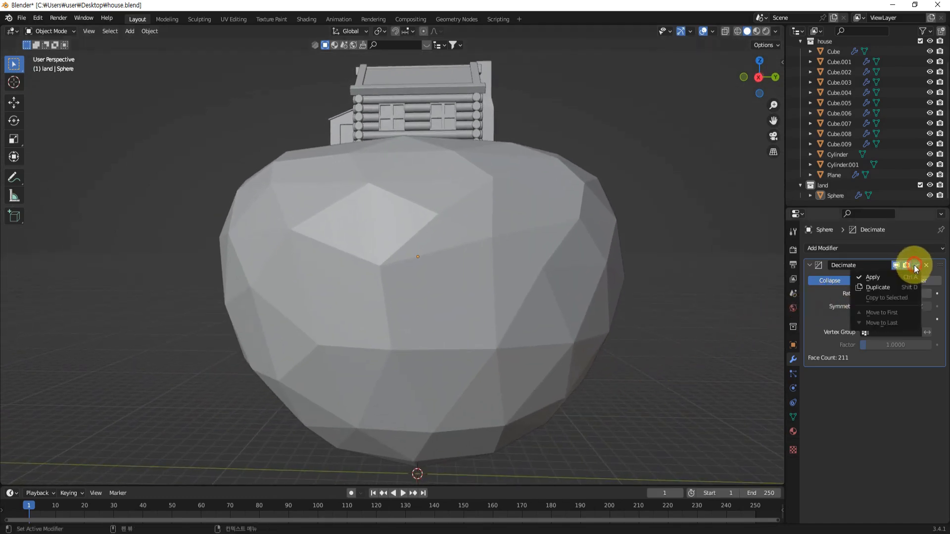
{"action": "left_click", "coordinate": [874, 277]}
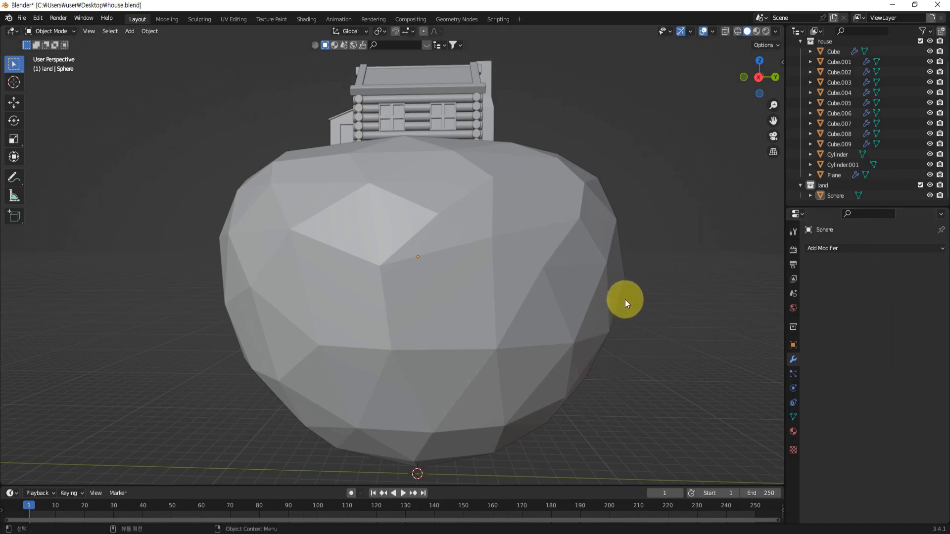
In the right orthographic view, raise the cabin and land together about 9.36 m along Z, and deselect everything
{"action": "scroll", "coordinate": [622, 298], "scroll_direction": "down", "scroll_amount": 3}
{"action": "key", "text": "KP_3"}
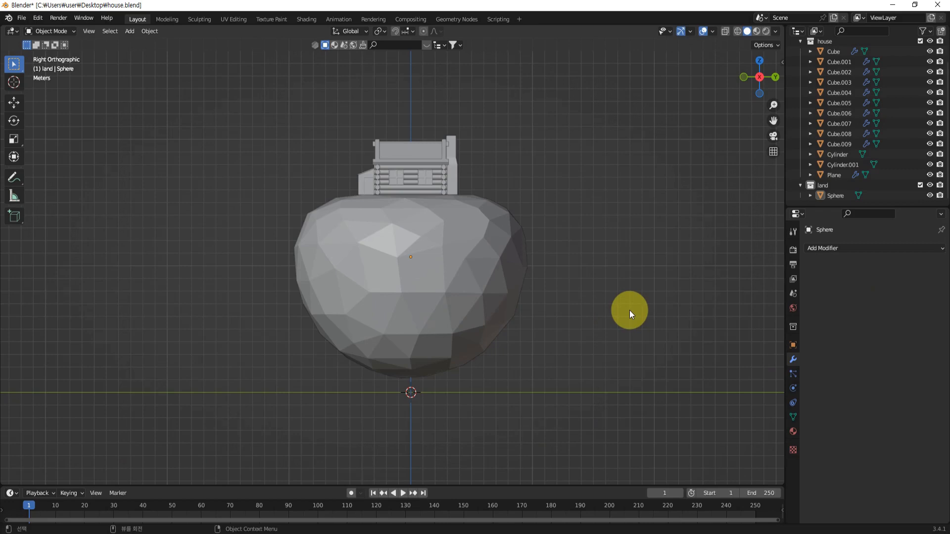
{"action": "middle_click_drag", "start_coordinate": [591, 301], "coordinate": [577, 355], "text": "shift"}
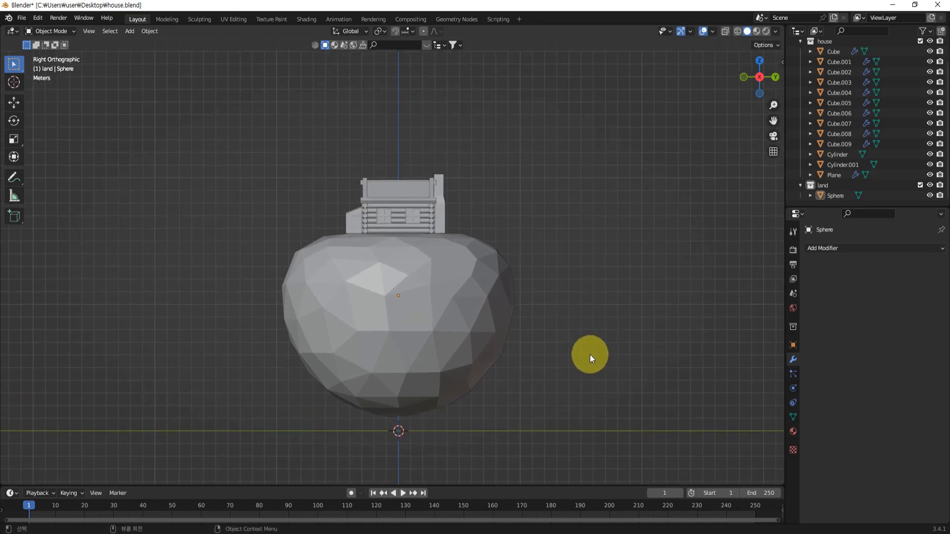
{"action": "key", "text": "a"}
{"action": "scroll", "coordinate": [592, 348], "scroll_direction": "down", "scroll_amount": 2}
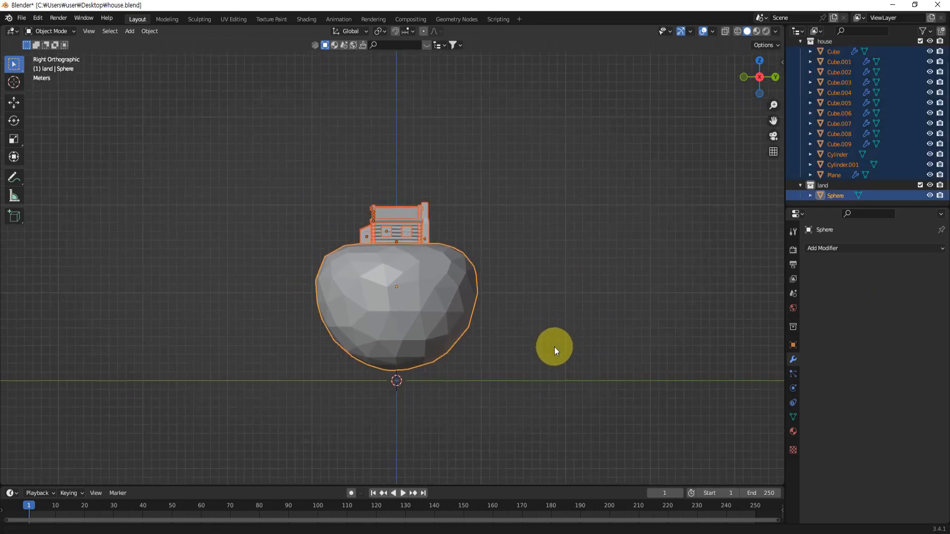
{"action": "middle_click_drag", "start_coordinate": [554, 347], "coordinate": [559, 373], "text": "shift"}
{"action": "key", "text": "g"}
{"action": "key", "text": "z"}
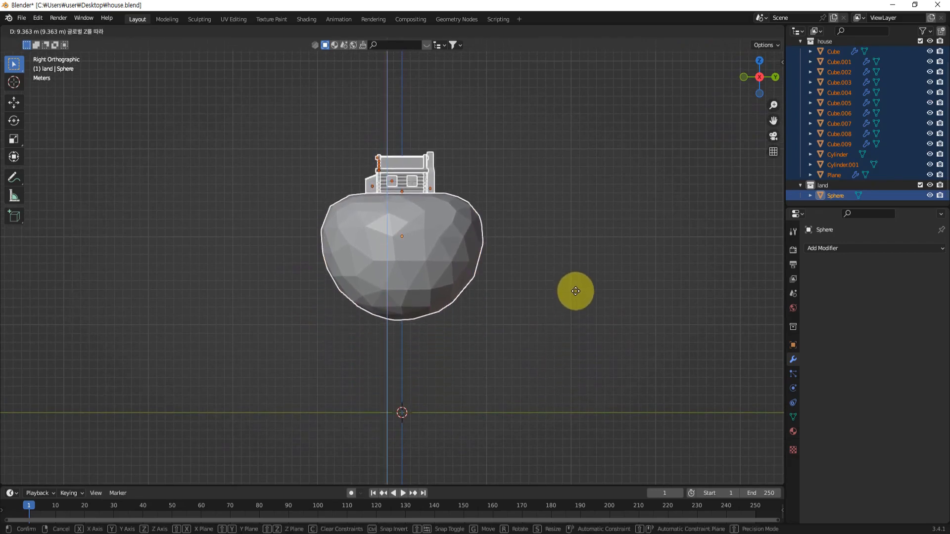
{"action": "left_click", "coordinate": [575, 291]}
{"action": "left_click", "coordinate": [514, 340]}
{"action": "middle_click_drag", "start_coordinate": [469, 341], "coordinate": [538, 357]}
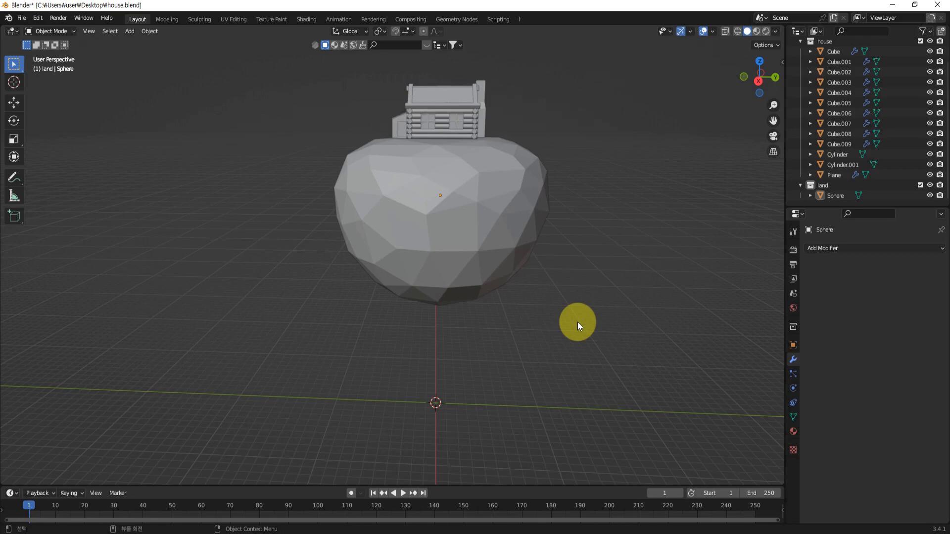
Add a 2 m plane at the world origin below the floating land, in the land collection
{"action": "key", "text": "shift+a"}
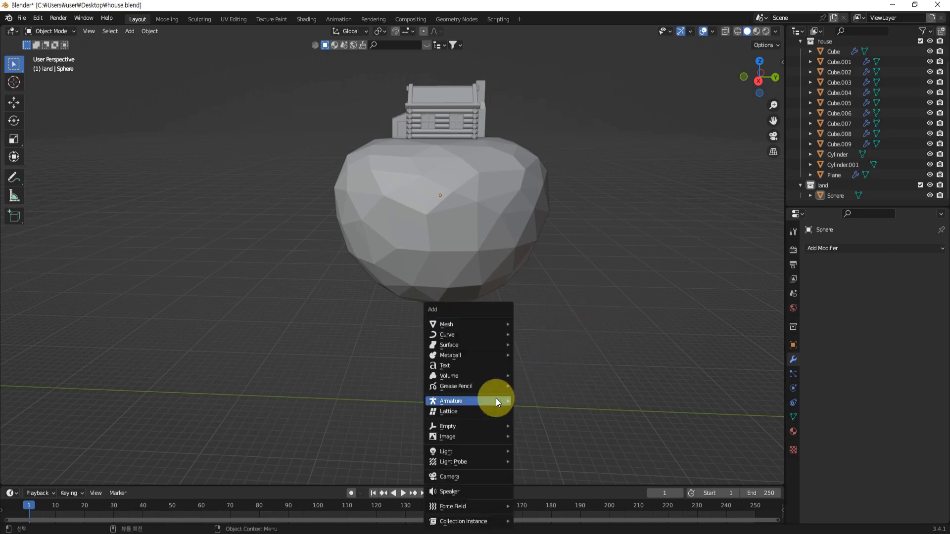
{"action": "mouse_move", "coordinate": [472, 324]}
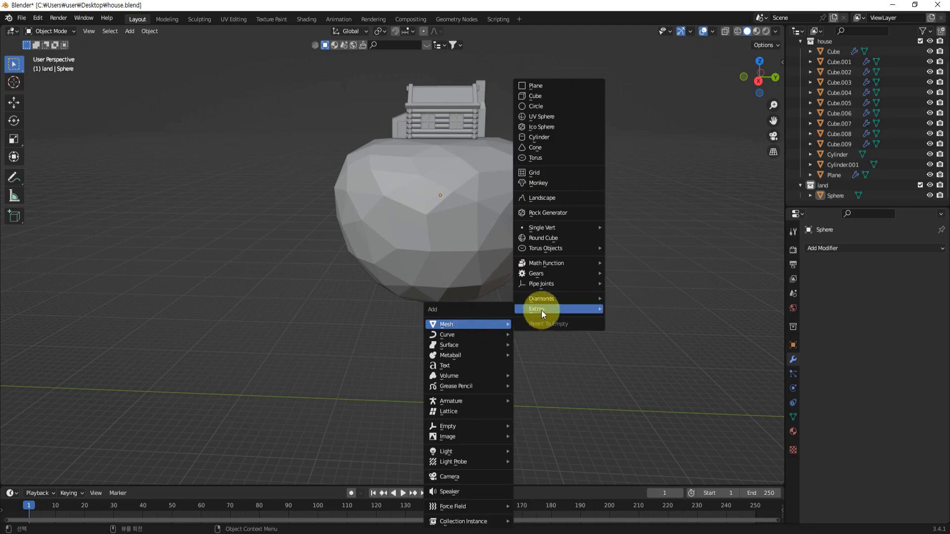
{"action": "left_click", "coordinate": [542, 85]}
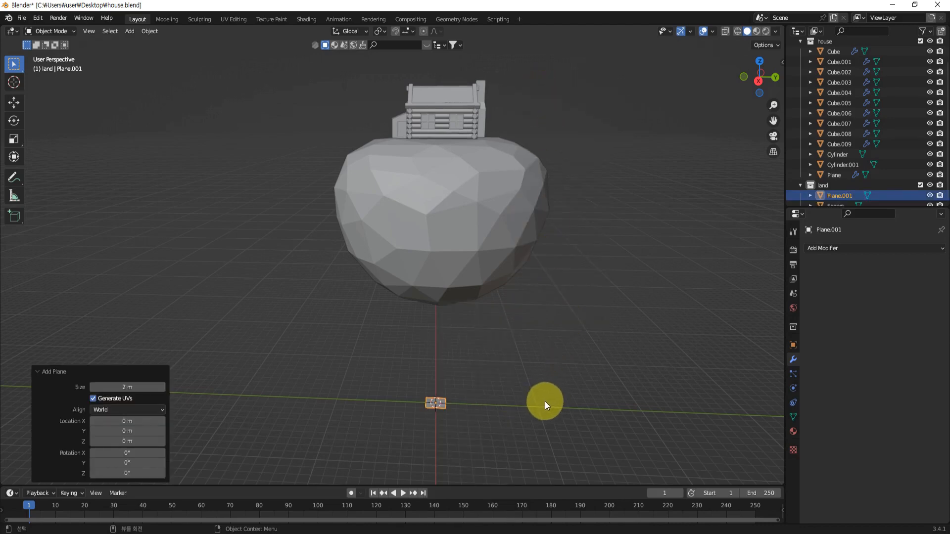
{"action": "middle_click_drag", "start_coordinate": [545, 401], "coordinate": [540, 351]}
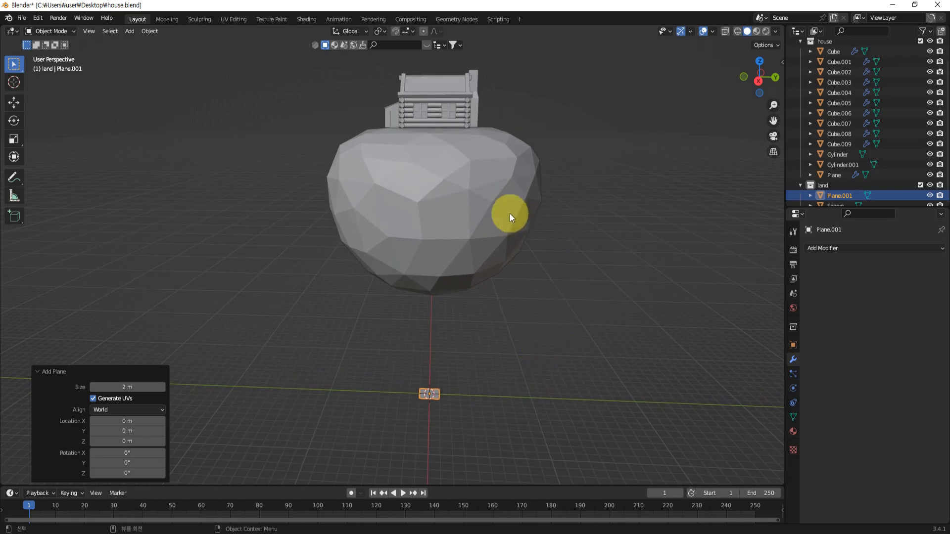
{"action": "middle_click_drag", "start_coordinate": [509, 213], "coordinate": [477, 158]}
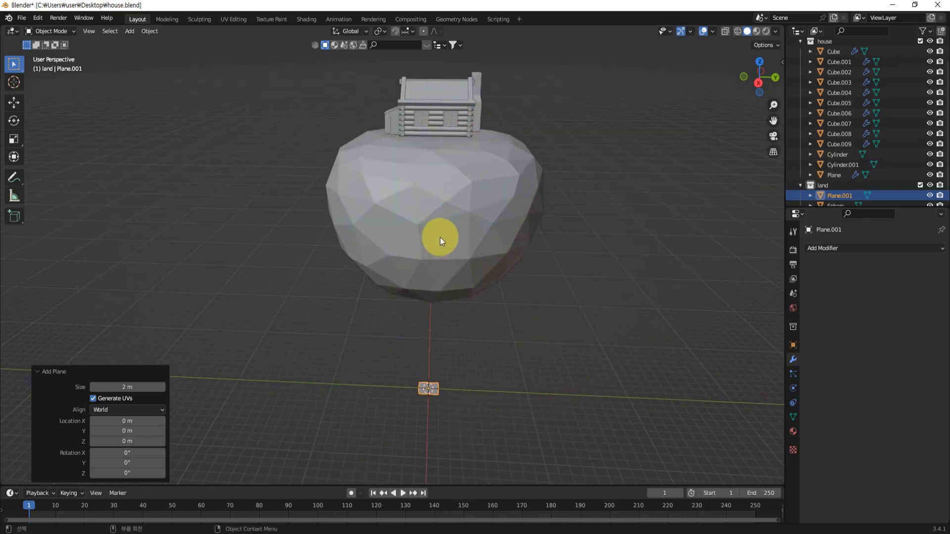
{"action": "middle_click_drag", "start_coordinate": [535, 370], "coordinate": [554, 340]}
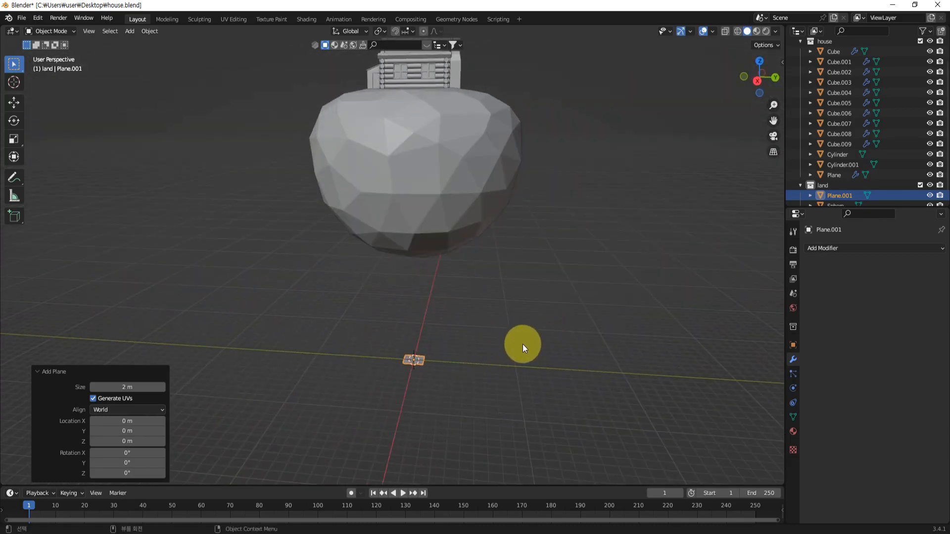
{"action": "middle_click_drag", "start_coordinate": [523, 343], "coordinate": [535, 371]}
{"action": "left_click", "coordinate": [536, 371]}
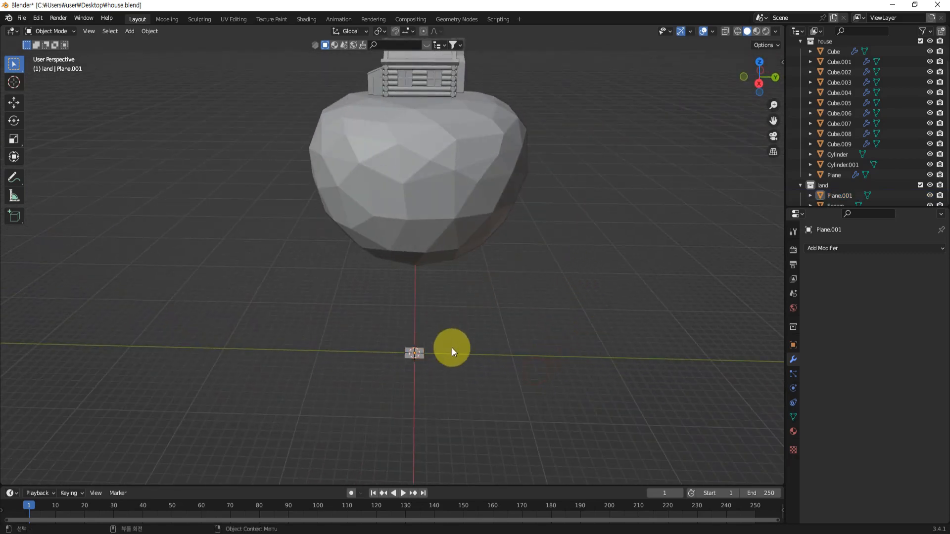
Frame the new plane, enter Edit Mode and merge all its vertices at the center into a single vertex
{"action": "left_click", "coordinate": [423, 358]}
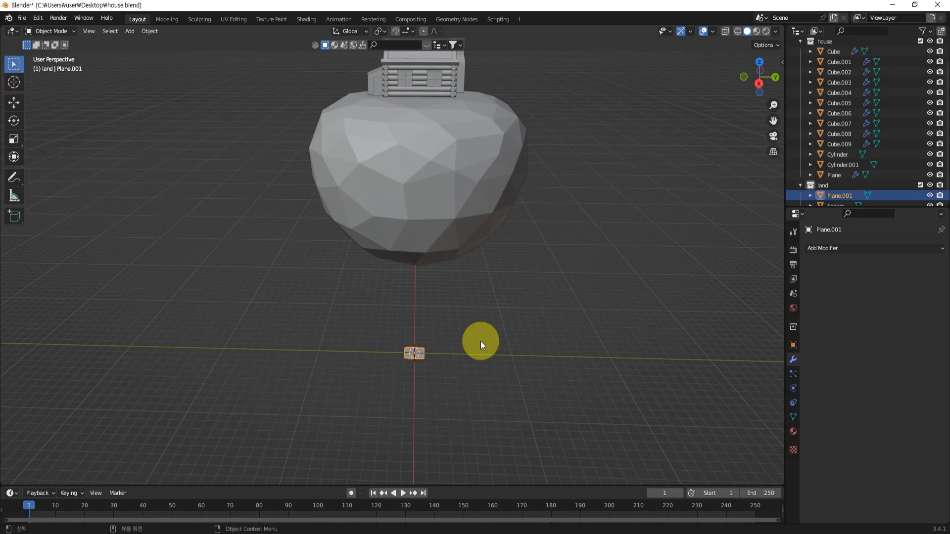
{"action": "key", "text": "KP_Decimal"}
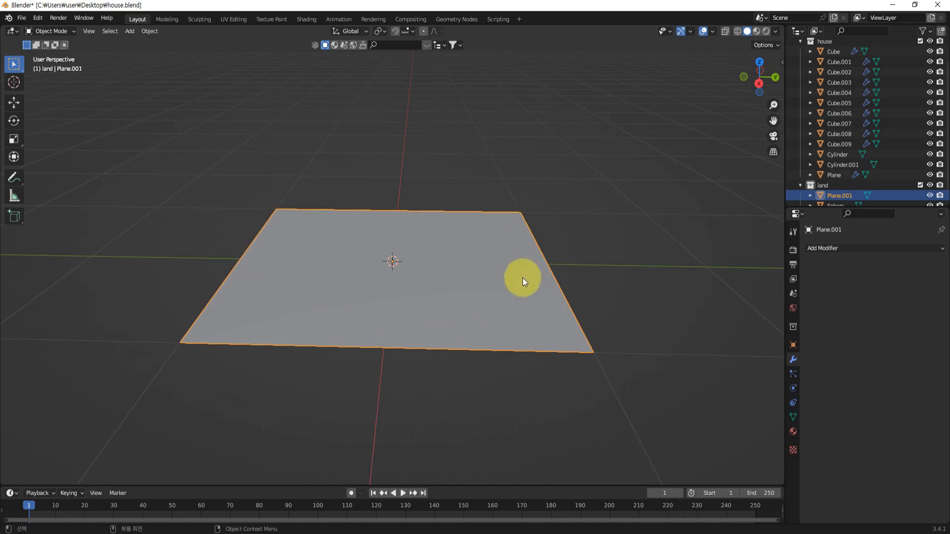
{"action": "middle_click_drag", "start_coordinate": [523, 278], "coordinate": [607, 328]}
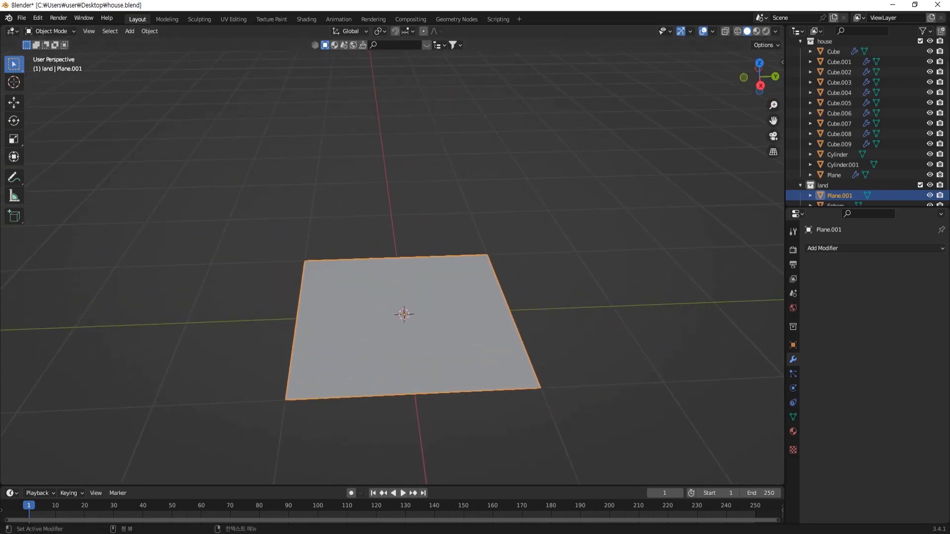
{"action": "middle_click_drag", "start_coordinate": [576, 303], "coordinate": [563, 322]}
{"action": "key", "text": "Tab"}
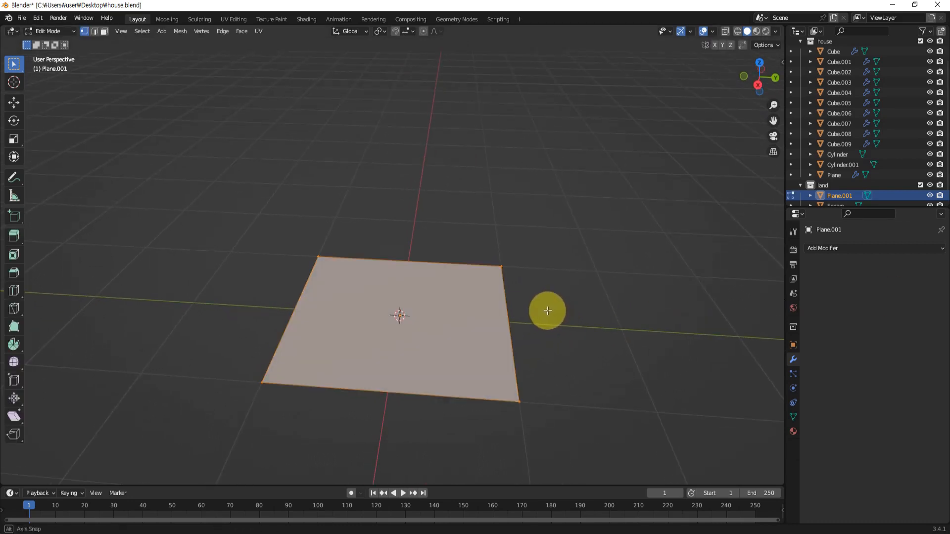
{"action": "middle_click_drag", "start_coordinate": [547, 311], "coordinate": [513, 295], "text": "shift"}
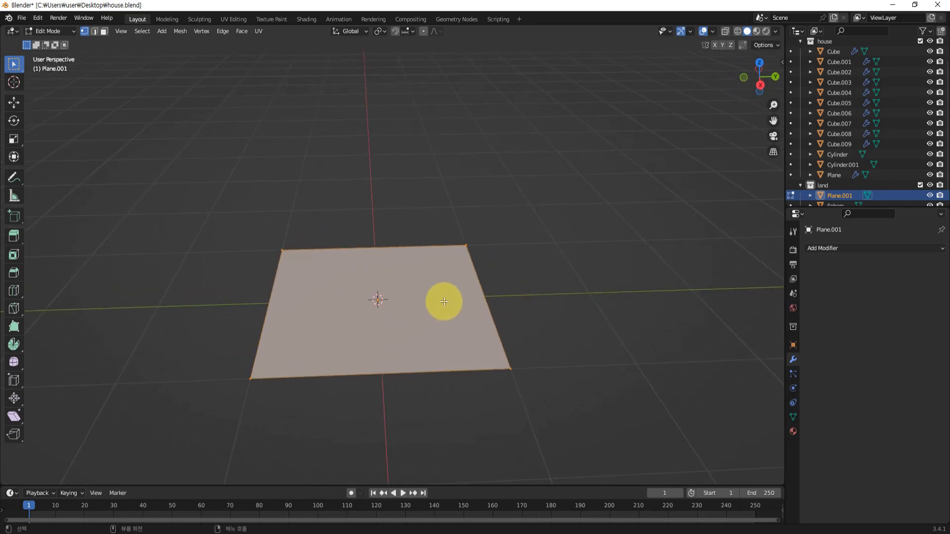
{"action": "key", "text": "m"}
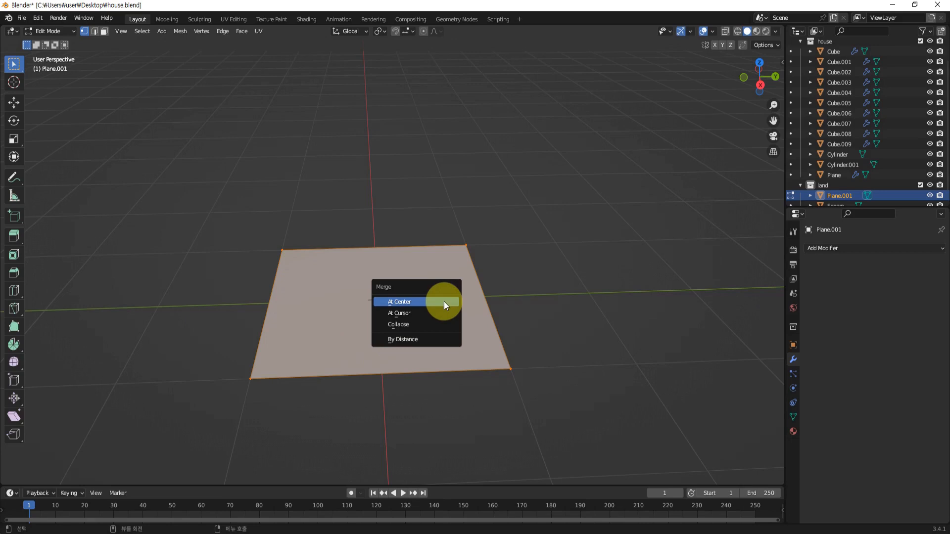
{"action": "left_click", "coordinate": [444, 301]}
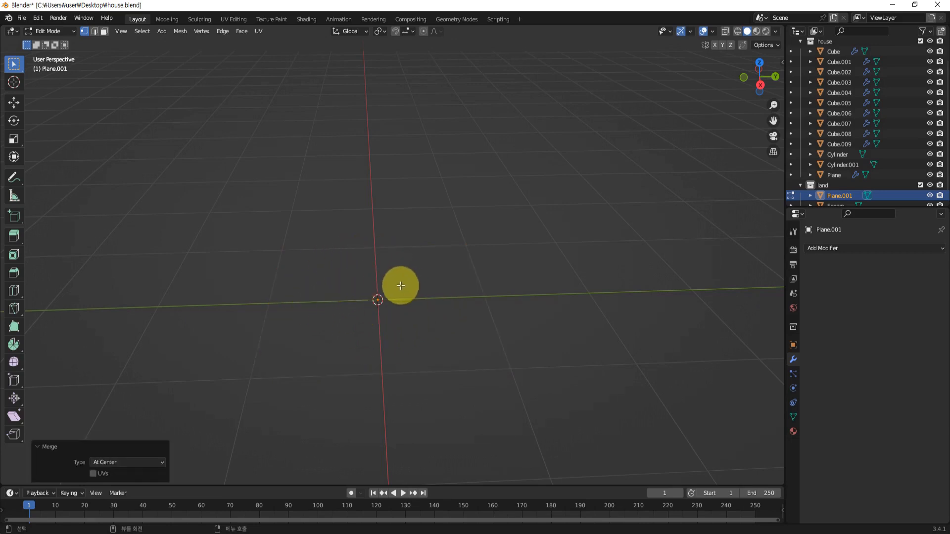
In the front orthographic view, extrude the merged vertex upward about 0.76 m along Z and 0.06 m along X
{"action": "middle_click_drag", "start_coordinate": [524, 292], "coordinate": [485, 346]}
{"action": "key", "text": "KP_1"}
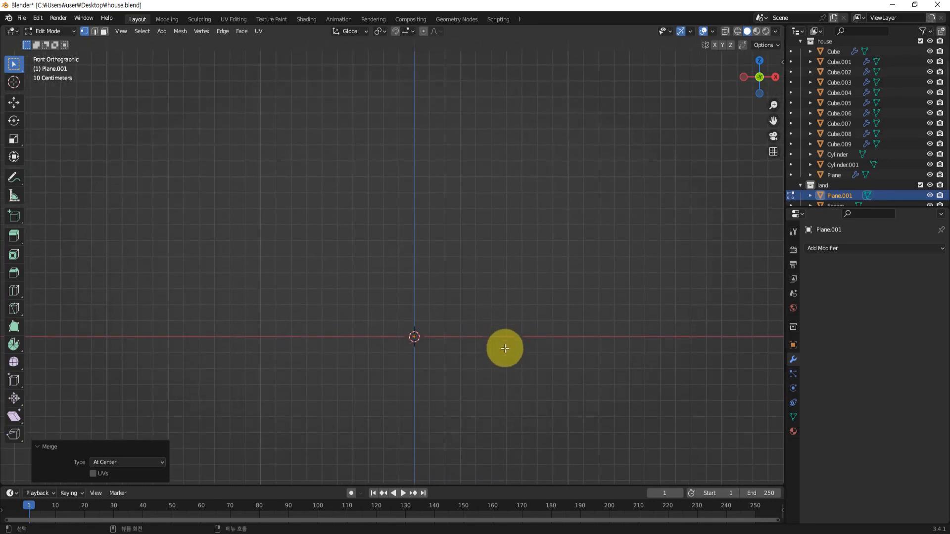
{"action": "key", "text": "g"}
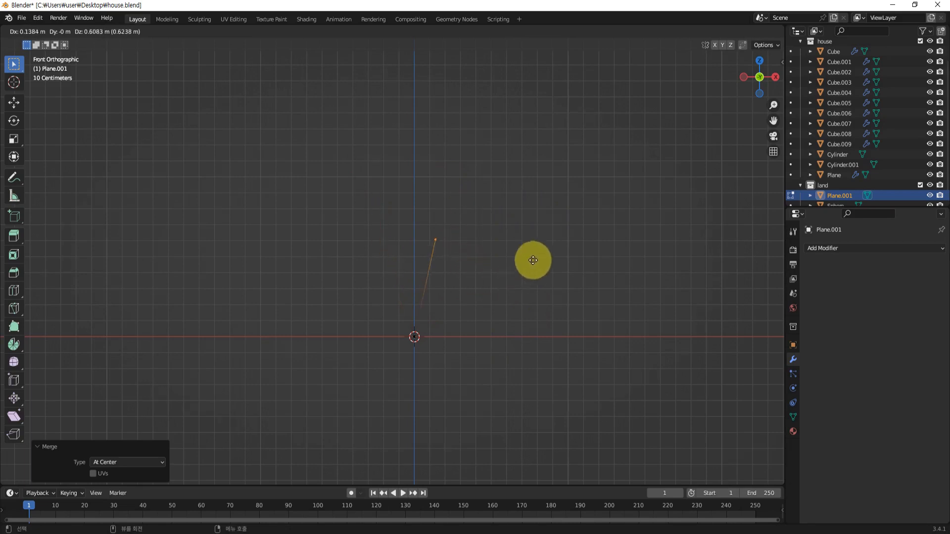
{"action": "left_click", "coordinate": [517, 240]}
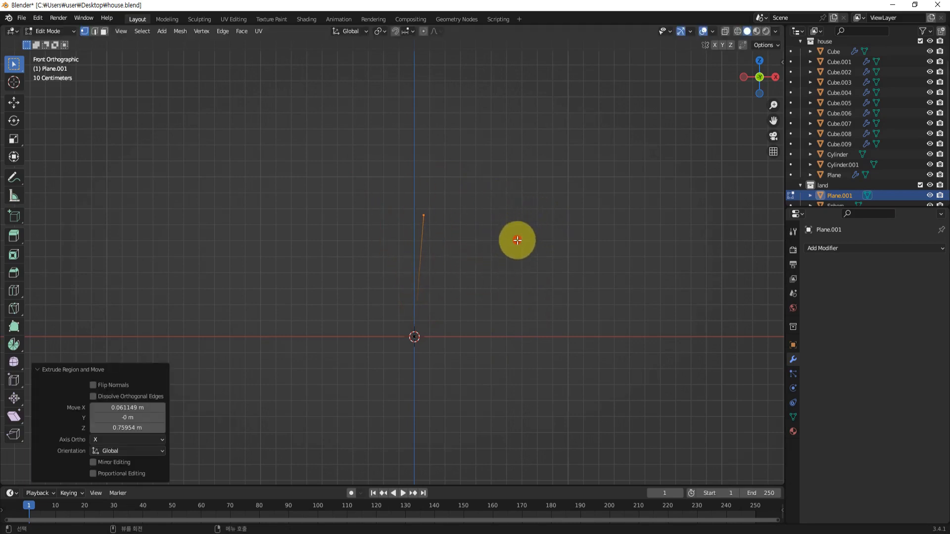
Extrude the trunk's upper vertex into a side branch about 0.45 m along X and 0.57 m along Z
{"action": "scroll", "coordinate": [477, 256], "scroll_direction": "down", "scroll_amount": 2}
{"action": "middle_click_drag", "start_coordinate": [464, 255], "coordinate": [487, 327], "text": "shift"}
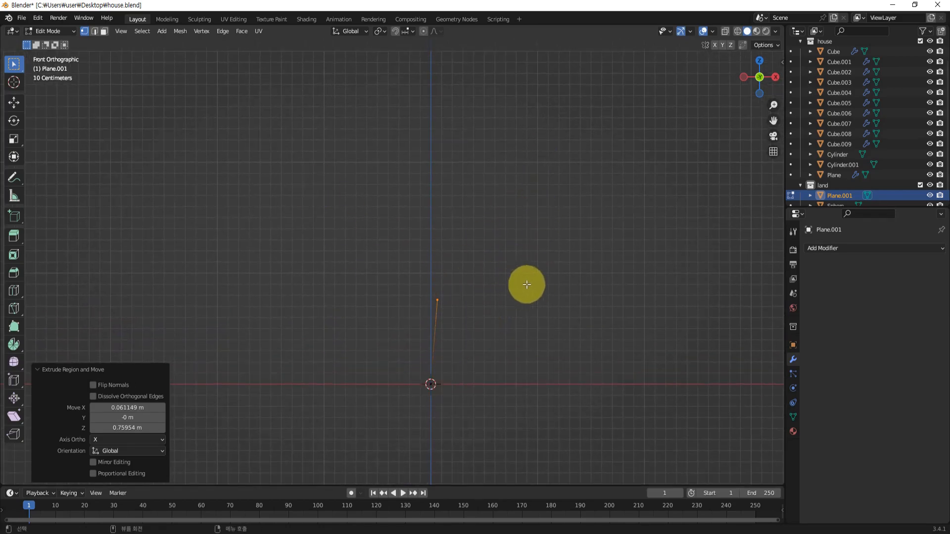
{"action": "left_click_drag", "start_coordinate": [410, 266], "coordinate": [490, 321]}
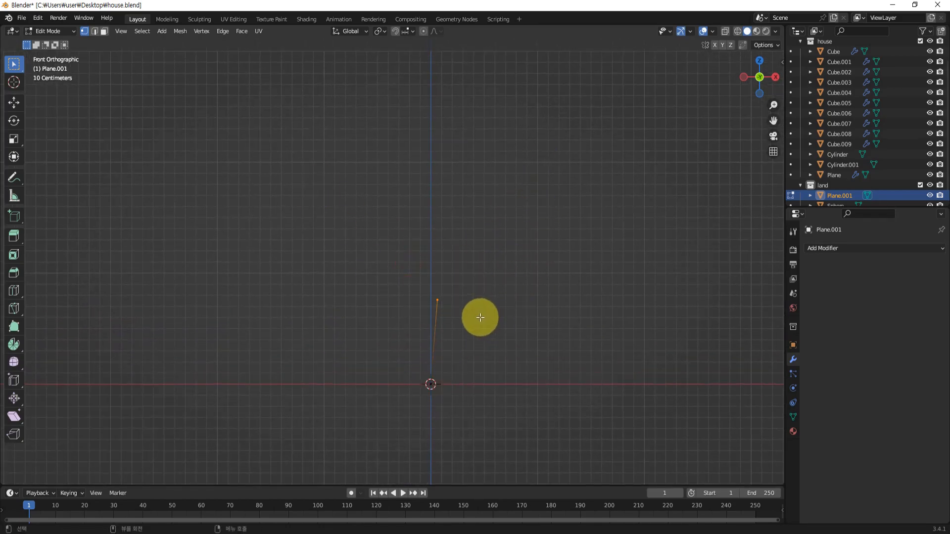
{"action": "key", "text": "e"}
{"action": "left_click", "coordinate": [527, 252]}
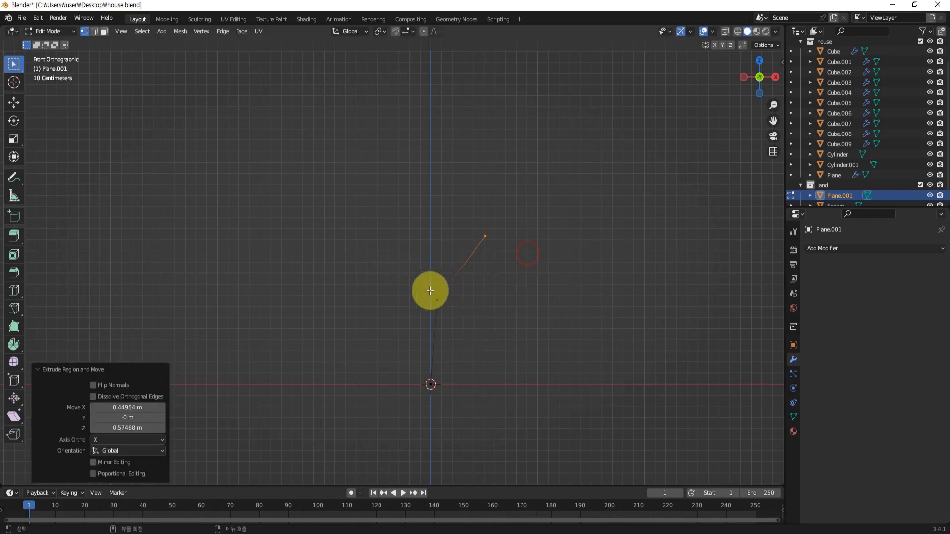
From the first trunk joint, extrude about -0.38 m X and 0.47 m Z, followed by a segment about -0.07 m X and 0.63 m Z
{"action": "left_click_drag", "start_coordinate": [410, 280], "coordinate": [460, 316]}
{"action": "key", "text": "e"}
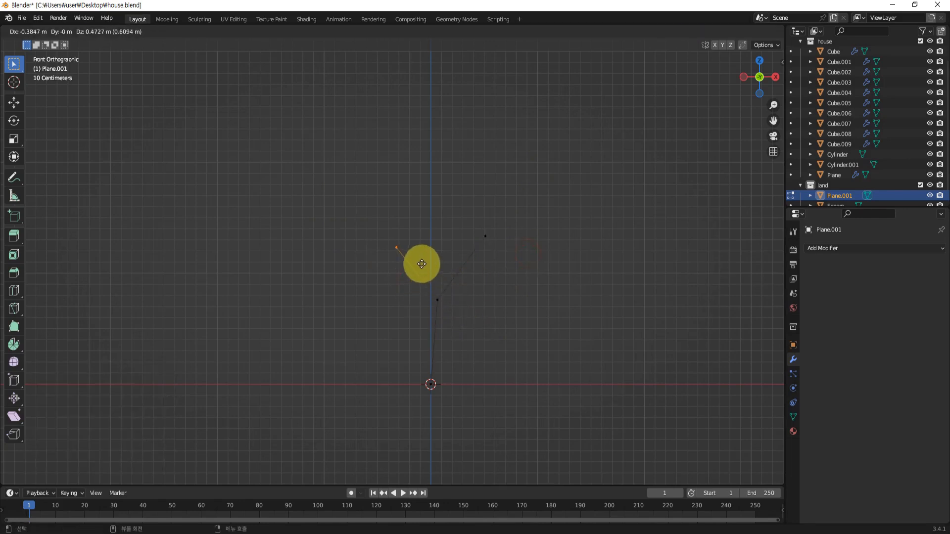
{"action": "left_click", "coordinate": [429, 257]}
{"action": "key", "text": "e"}
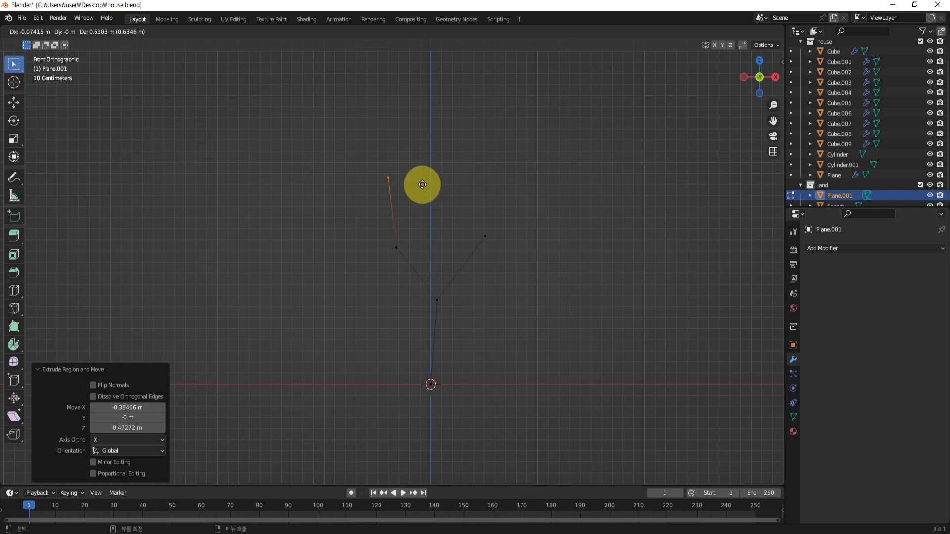
{"action": "left_click", "coordinate": [420, 184]}
Extrude an upper right branch in two segments, about 0.38 m X by 0.27 m Z and 0.24 m X by 0.59 m Z
{"action": "key", "text": "e"}
{"action": "left_click", "coordinate": [456, 153]}
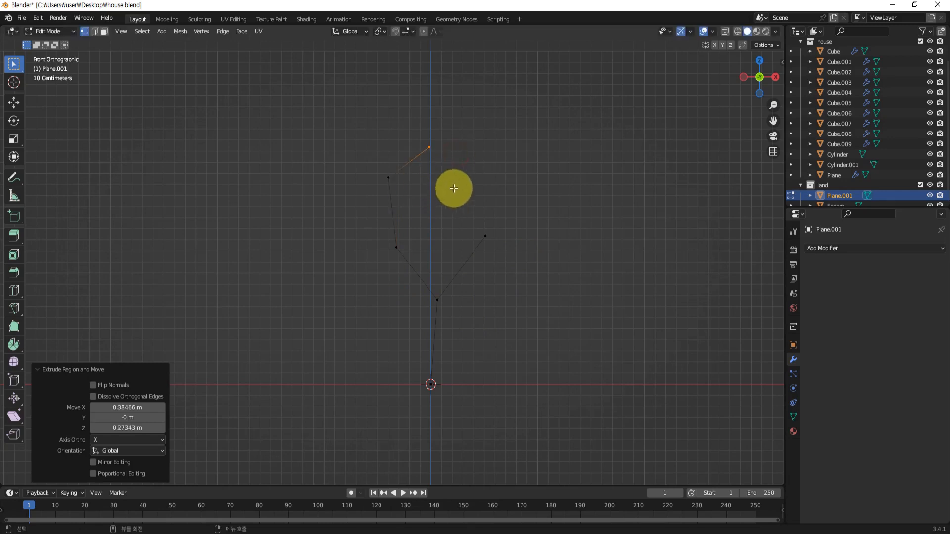
{"action": "key", "text": "e"}
{"action": "left_click", "coordinate": [486, 119]}
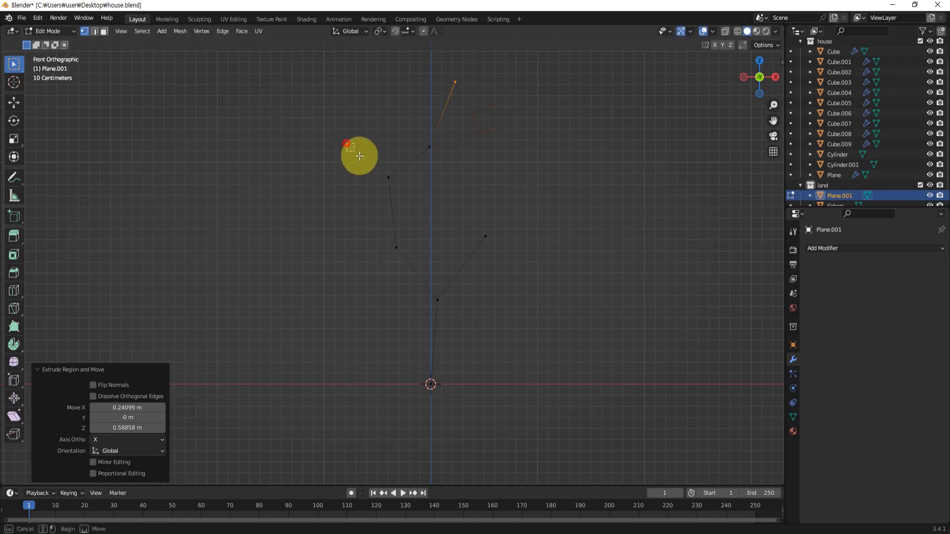
From the upper fork vertex, extrude a left branch about -0.73 m X by 0.44 m Z, plus a segment about -0.37 m X by 0.86 m Z
{"action": "left_click", "coordinate": [389, 178]}
{"action": "key", "text": "e"}
{"action": "left_click", "coordinate": [321, 148]}
{"action": "key", "text": "e"}
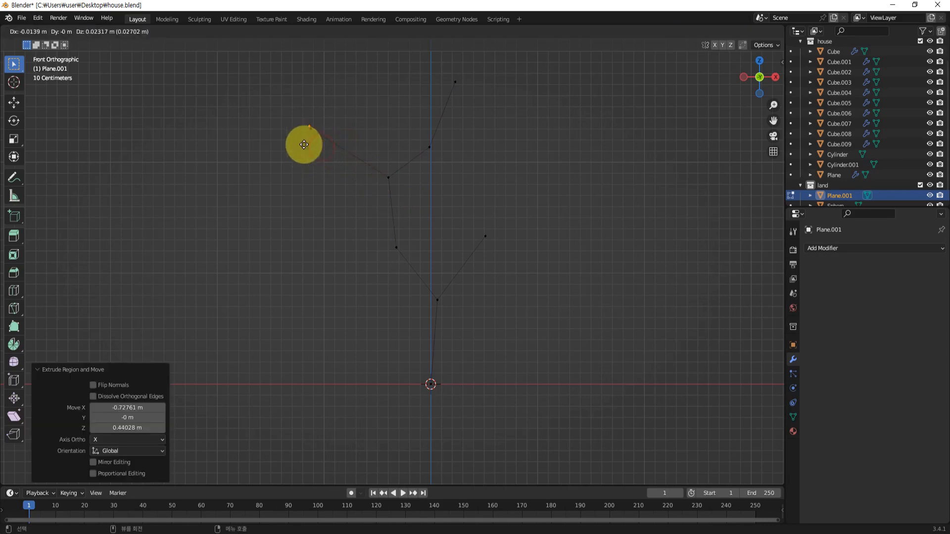
{"action": "left_click", "coordinate": [269, 59]}
{"action": "scroll", "coordinate": [401, 206], "scroll_direction": "down", "scroll_amount": 2}
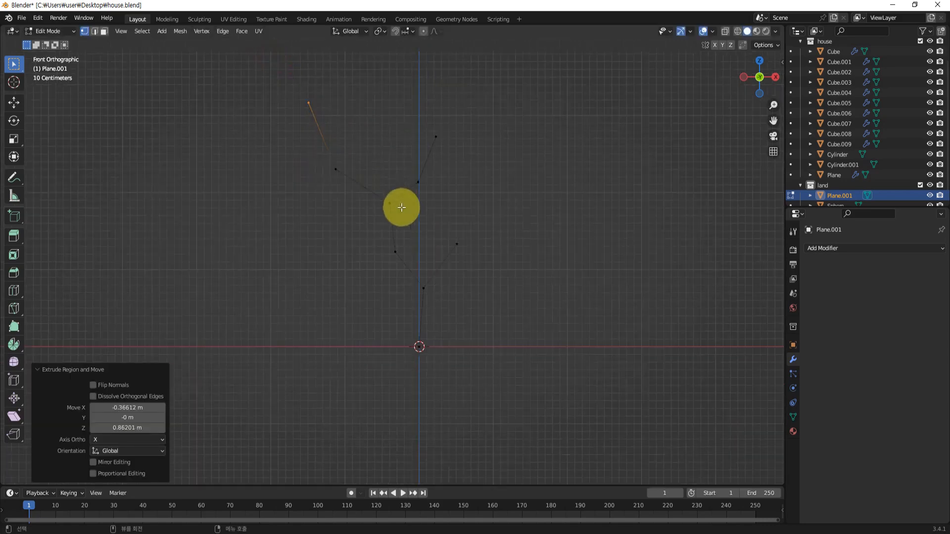
Move the two outer vertices of the upper right branch together about 0.32 m along Y
{"action": "middle_click_drag", "start_coordinate": [439, 231], "coordinate": [440, 316], "text": "shift"}
{"action": "middle_click_drag", "start_coordinate": [502, 292], "coordinate": [443, 325]}
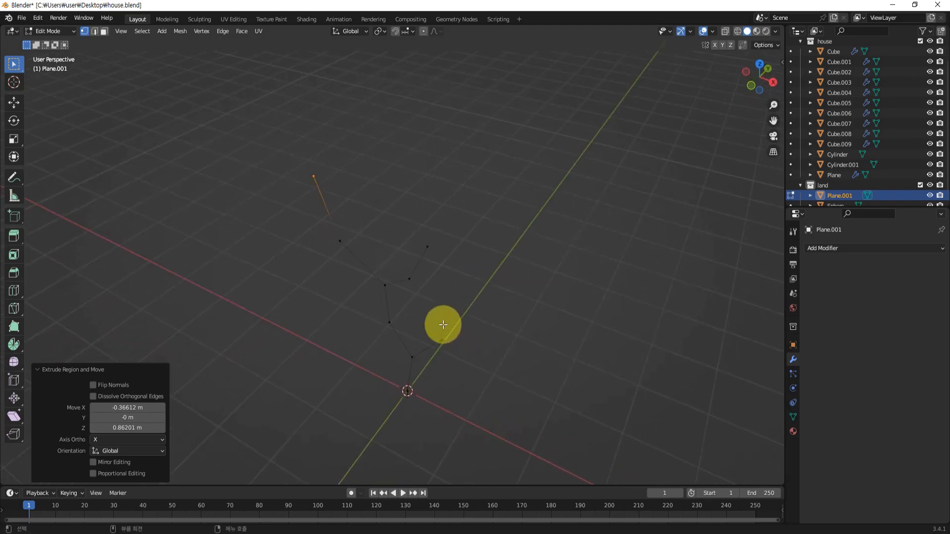
{"action": "left_click", "coordinate": [413, 271]}
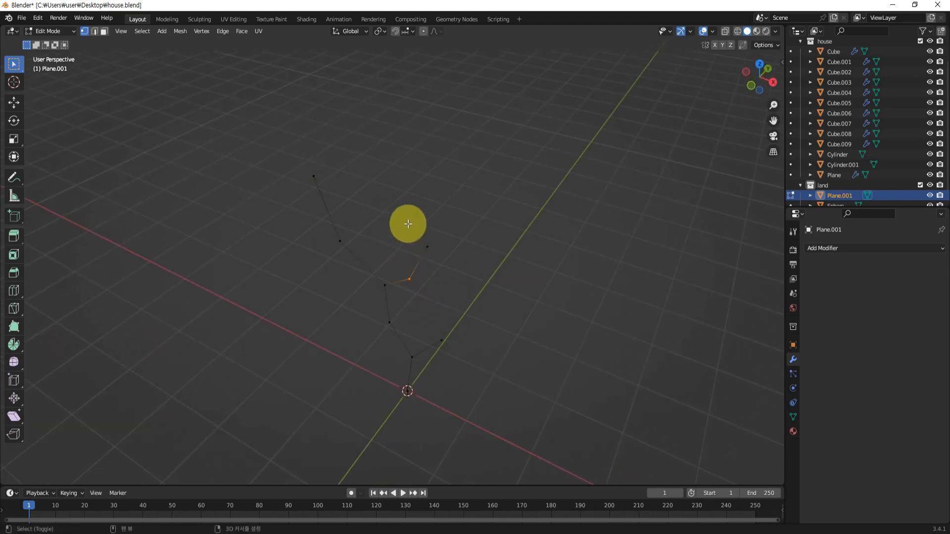
{"action": "left_click", "coordinate": [427, 246], "text": "shift"}
{"action": "scroll", "coordinate": [470, 287], "scroll_direction": "up", "scroll_amount": 1}
{"action": "key", "text": "g"}
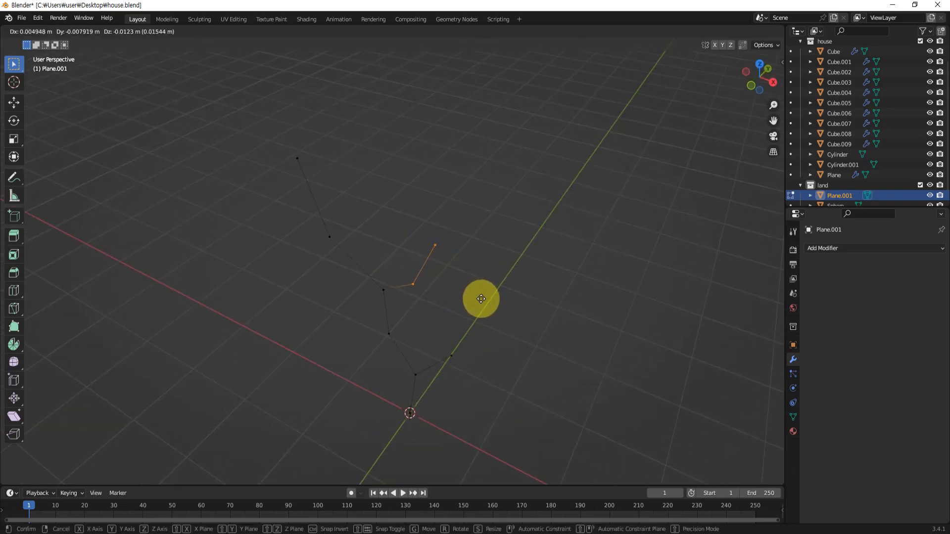
{"action": "key", "text": "y"}
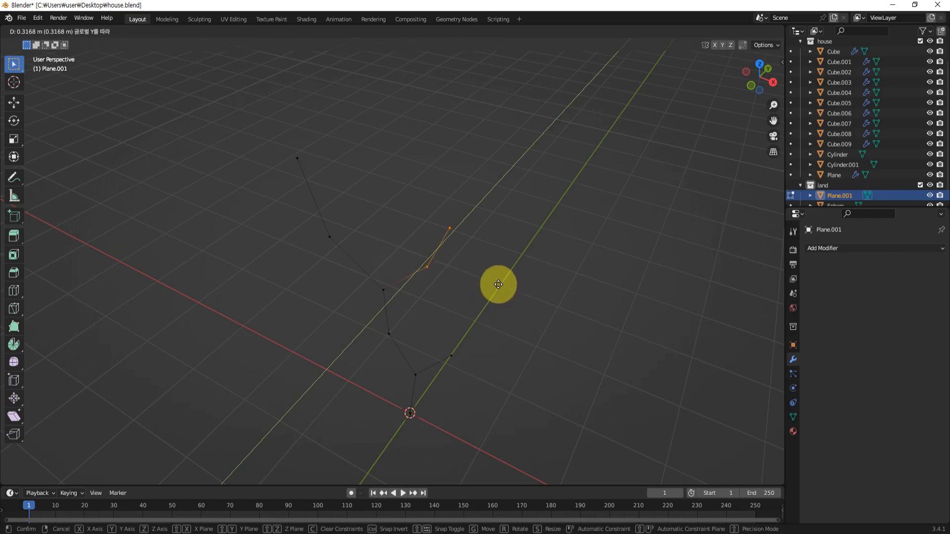
{"action": "left_click", "coordinate": [498, 284]}
Move only the tip vertex of the upper right branch farther along positive Y
{"action": "middle_click_drag", "start_coordinate": [513, 307], "coordinate": [445, 237]}
{"action": "left_click", "coordinate": [439, 226]}
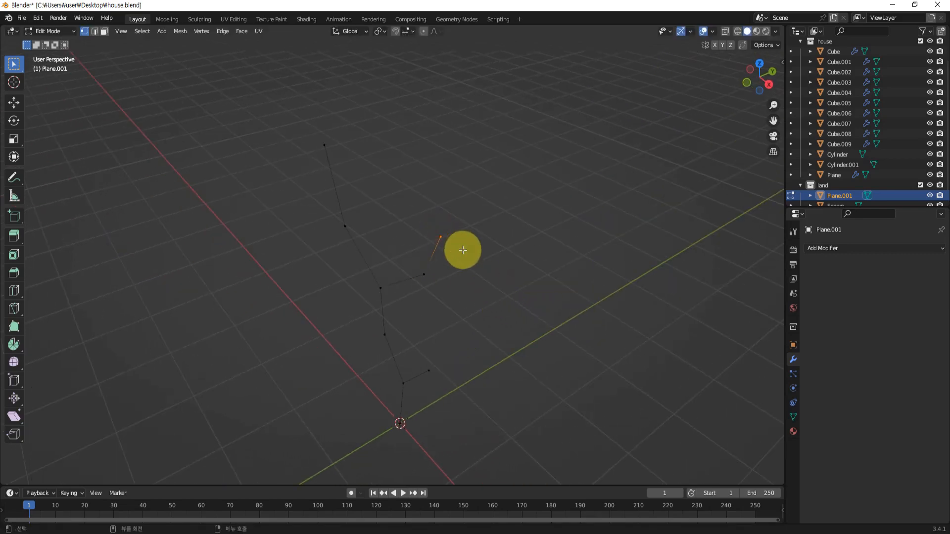
{"action": "key", "text": "g"}
{"action": "key", "text": "y"}
{"action": "left_click", "coordinate": [471, 245]}
Move the middle vertex of the upper left branch about -0.33 m along Y
{"action": "middle_click_drag", "start_coordinate": [471, 245], "coordinate": [460, 282]}
{"action": "left_click_drag", "start_coordinate": [345, 217], "coordinate": [388, 241]}
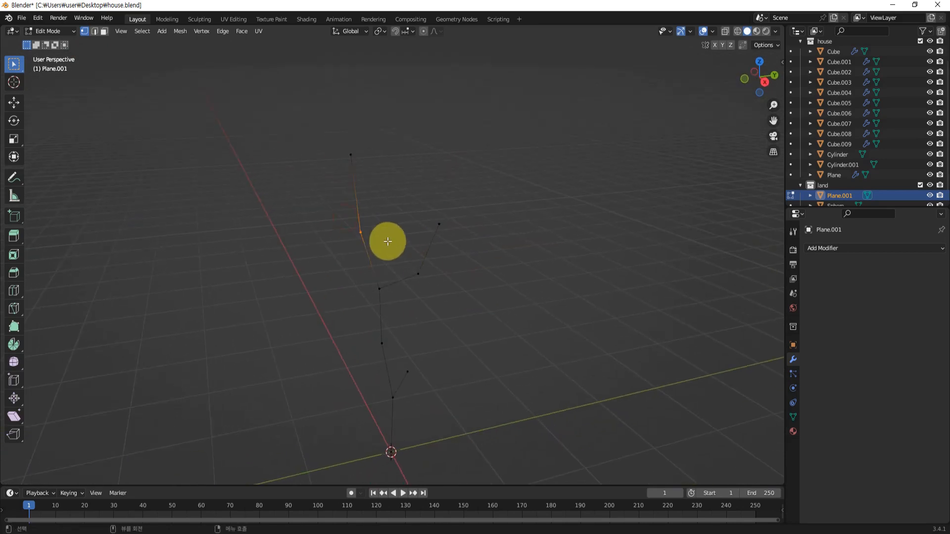
{"action": "key", "text": "g"}
{"action": "key", "text": "y"}
{"action": "left_click", "coordinate": [360, 240]}
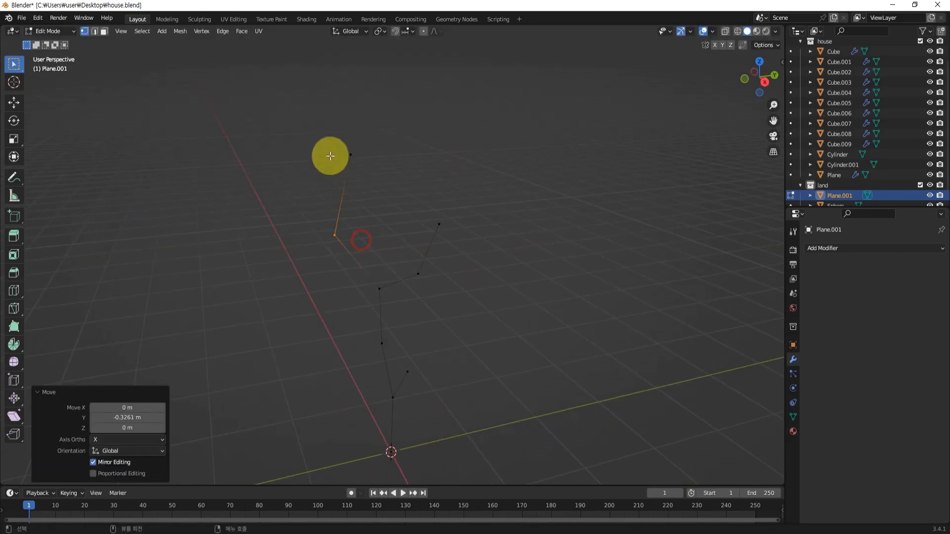
Move the tip vertex of the upper left branch about -0.69 m along Y
{"action": "left_click_drag", "start_coordinate": [327, 150], "coordinate": [367, 174]}
{"action": "key", "text": "g"}
{"action": "key", "text": "y"}
{"action": "left_click", "coordinate": [312, 175]}
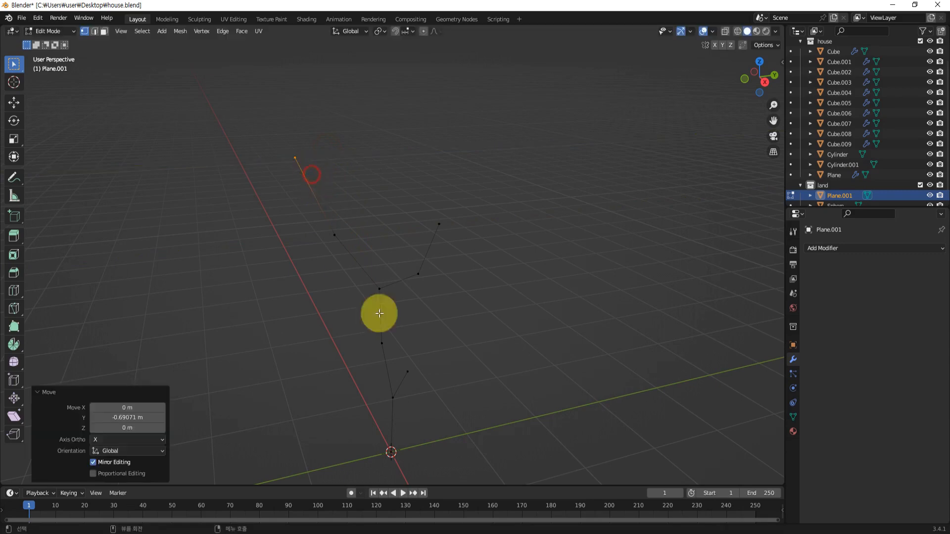
Move the tip vertex of the lower side branch about -0.67 m along Y, and deselect everything
{"action": "middle_click_drag", "start_coordinate": [378, 311], "coordinate": [499, 367]}
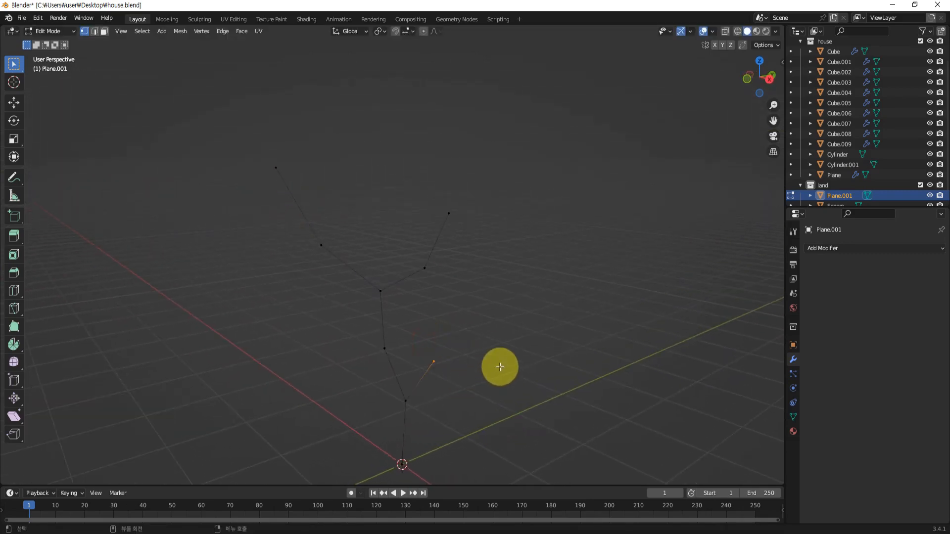
{"action": "key", "text": "g"}
{"action": "key", "text": "y"}
{"action": "left_click", "coordinate": [450, 366]}
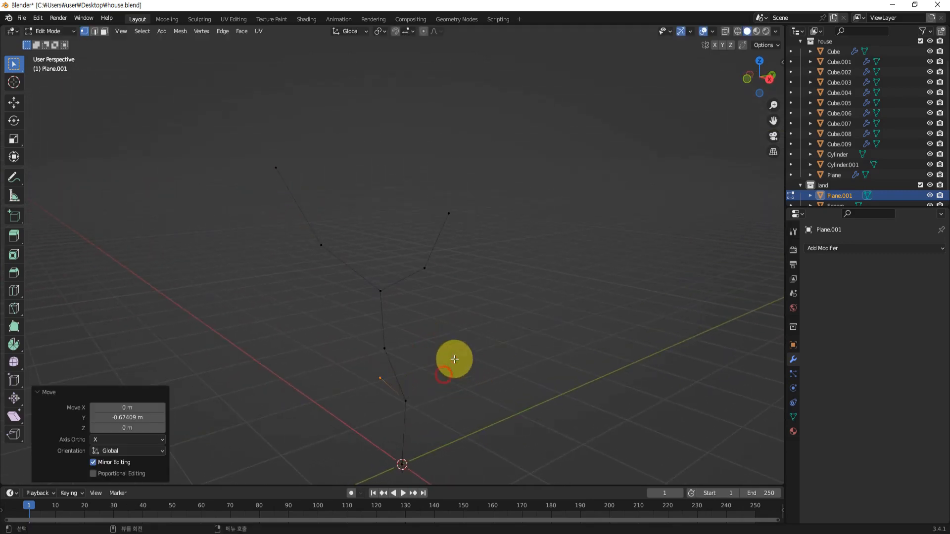
{"action": "middle_click_drag", "start_coordinate": [454, 360], "coordinate": [538, 324]}
{"action": "left_click", "coordinate": [524, 313]}
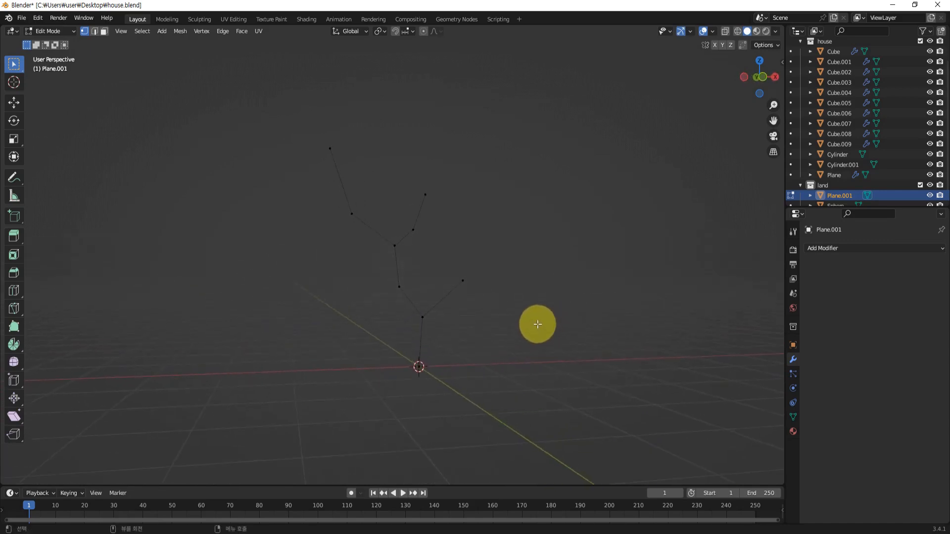
Add a Skin modifier to the branching edge skeleton and check its thickness all around
{"action": "middle_click_drag", "start_coordinate": [494, 282], "coordinate": [518, 339]}
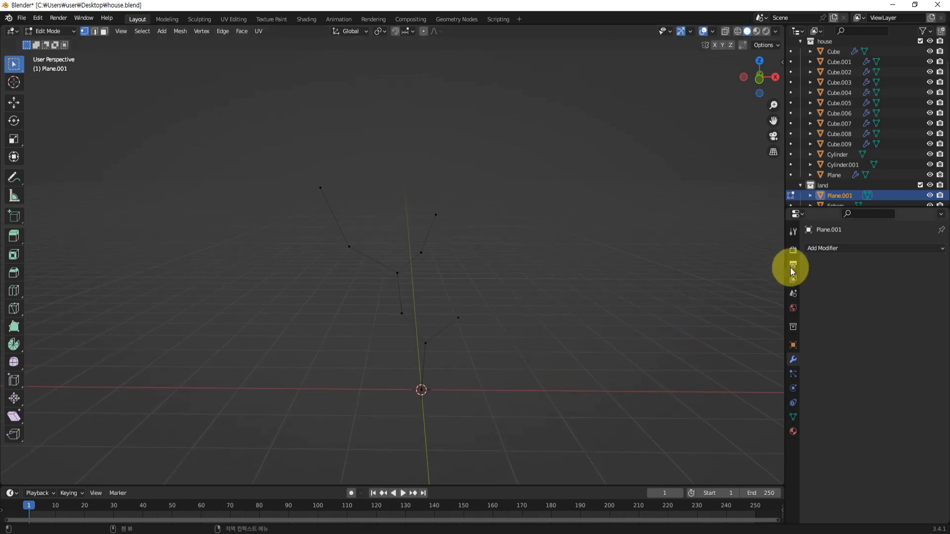
{"action": "left_click", "coordinate": [861, 250]}
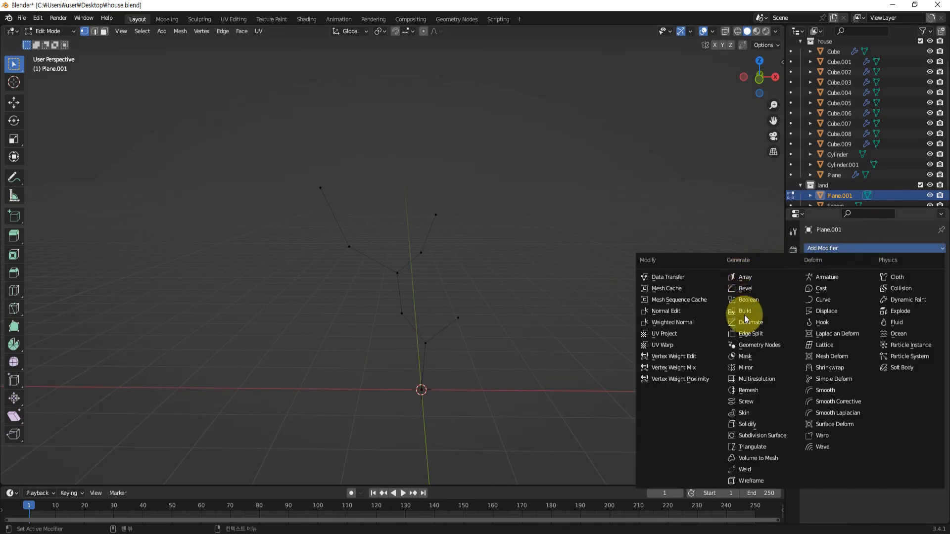
{"action": "left_click", "coordinate": [743, 414]}
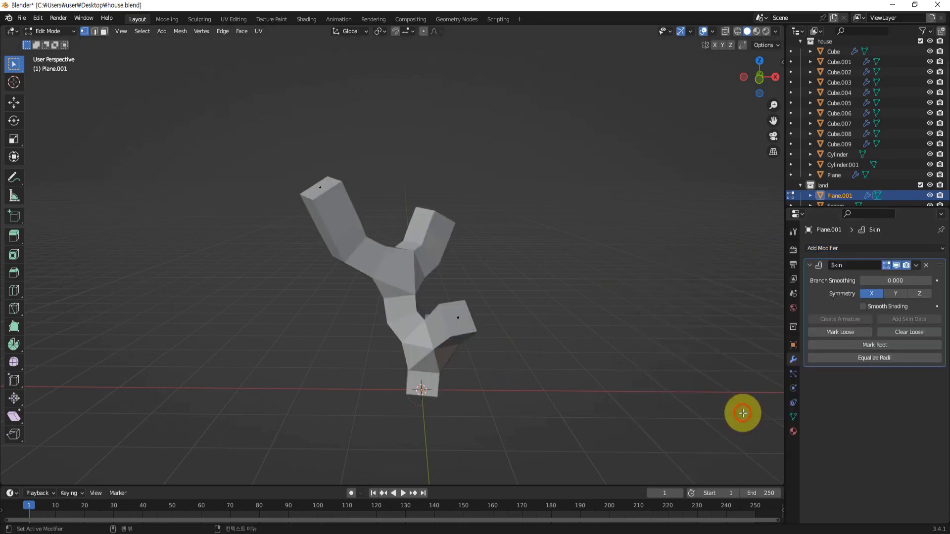
{"action": "middle_click_drag", "start_coordinate": [504, 350], "coordinate": [470, 321]}
{"action": "middle_click_drag", "start_coordinate": [566, 311], "coordinate": [611, 343]}
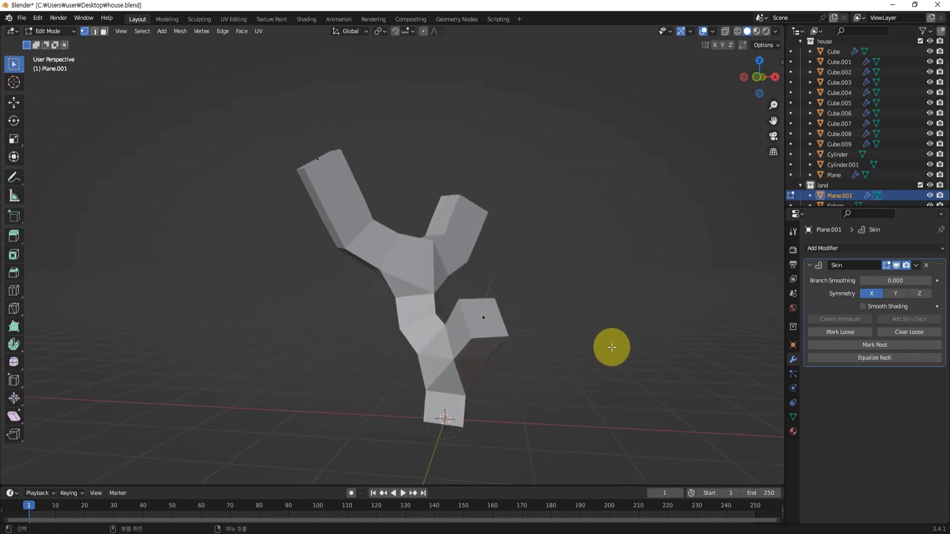
Turn on X-ray, select all vertices and scale the skin thickness of the whole skeleton to about 0.353
{"action": "left_click", "coordinate": [725, 31]}
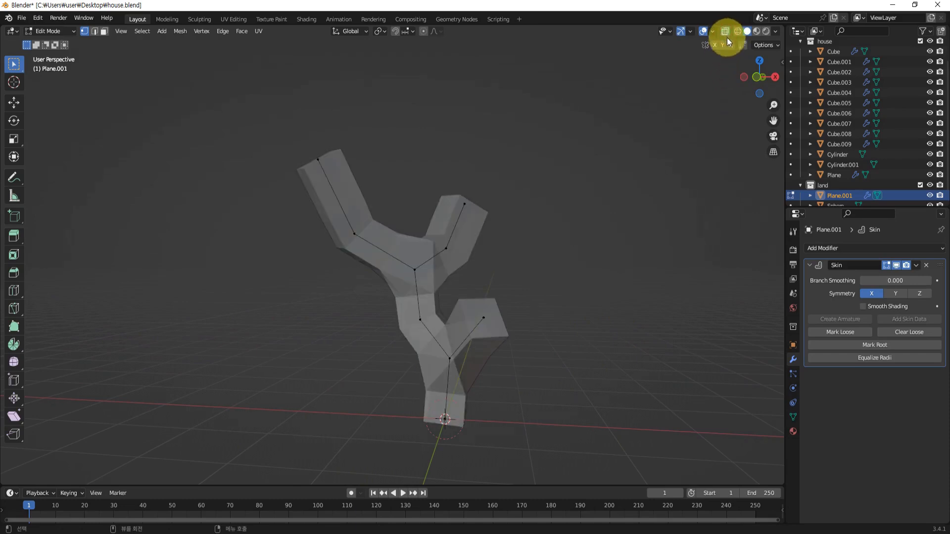
{"action": "mouse_move", "coordinate": [602, 267]}
{"action": "middle_mouse_down"}
{"action": "mouse_move", "coordinate": [617, 285]}
{"action": "mouse_move", "coordinate": [632, 282]}
{"action": "mouse_move", "coordinate": [605, 282]}
{"action": "middle_mouse_up"}
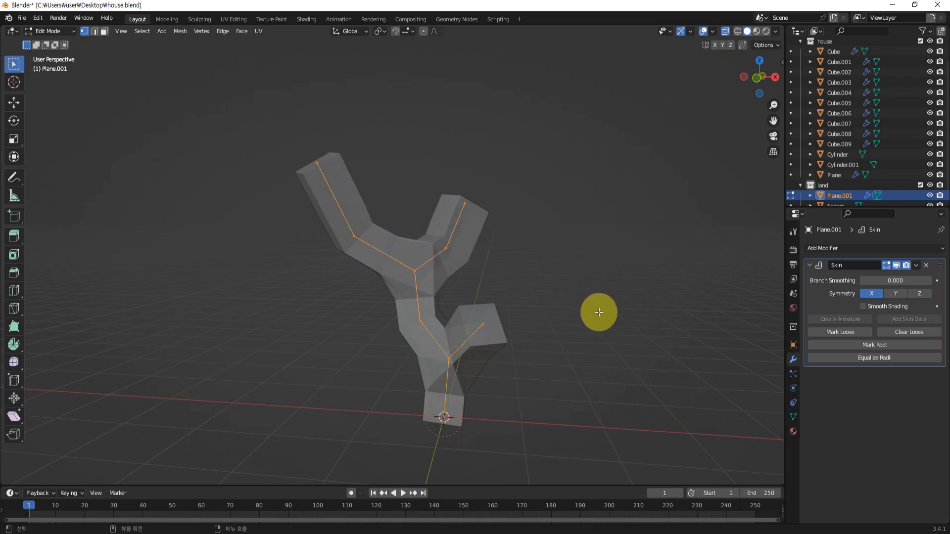
{"action": "mouse_move", "coordinate": [562, 325]}
{"action": "middle_mouse_down", "text": "shift"}
{"action": "mouse_move", "coordinate": [559, 311]}
{"action": "mouse_move", "coordinate": [548, 319]}
{"action": "mouse_move", "coordinate": [572, 333]}
{"action": "middle_mouse_up", "text": "shift"}
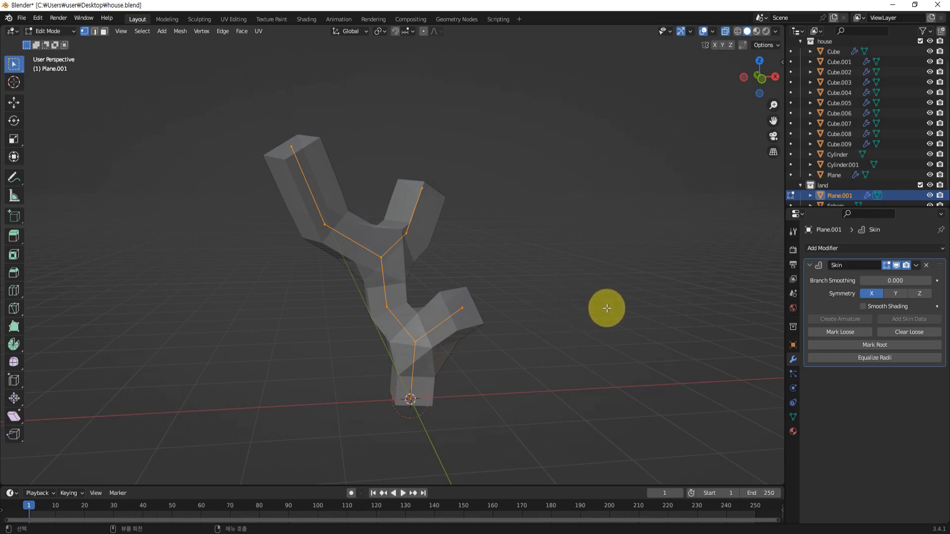
{"action": "key", "text": "ctrl+a"}
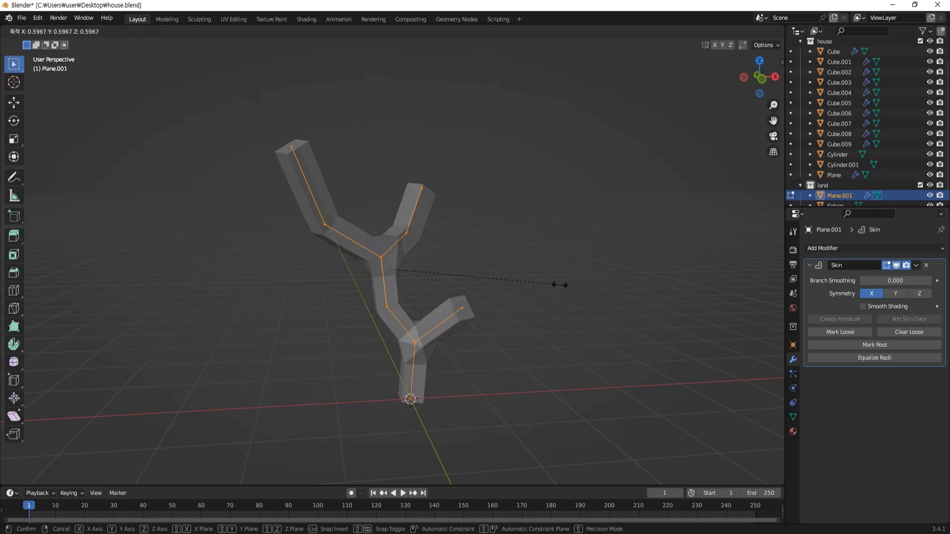
{"action": "left_click", "coordinate": [492, 277]}
{"action": "middle_click_drag", "start_coordinate": [631, 343], "coordinate": [656, 360]}
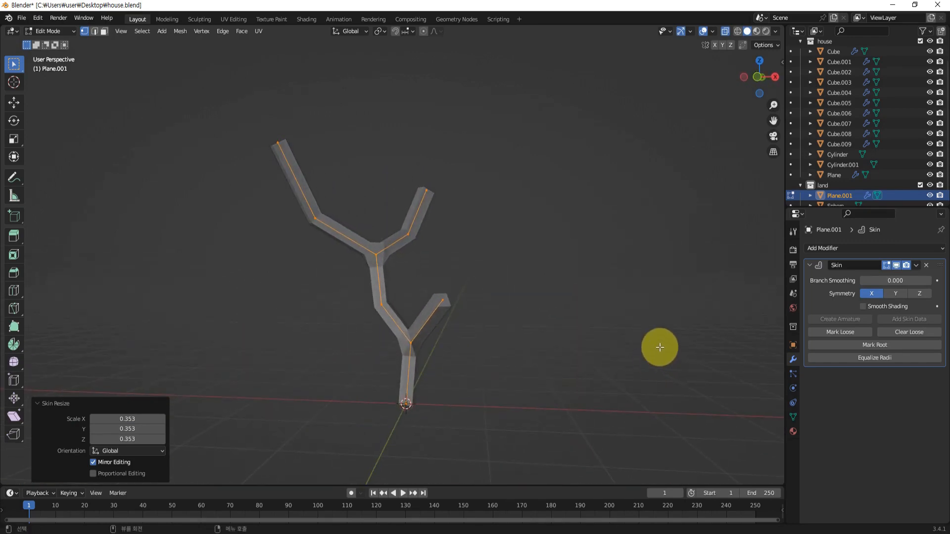
In the front orthographic view, scale the skin at the upper left branch's tip vertex to about 0.77
{"action": "key", "text": "KP_1"}
{"action": "scroll", "coordinate": [450, 262], "scroll_direction": "up", "scroll_amount": 1}
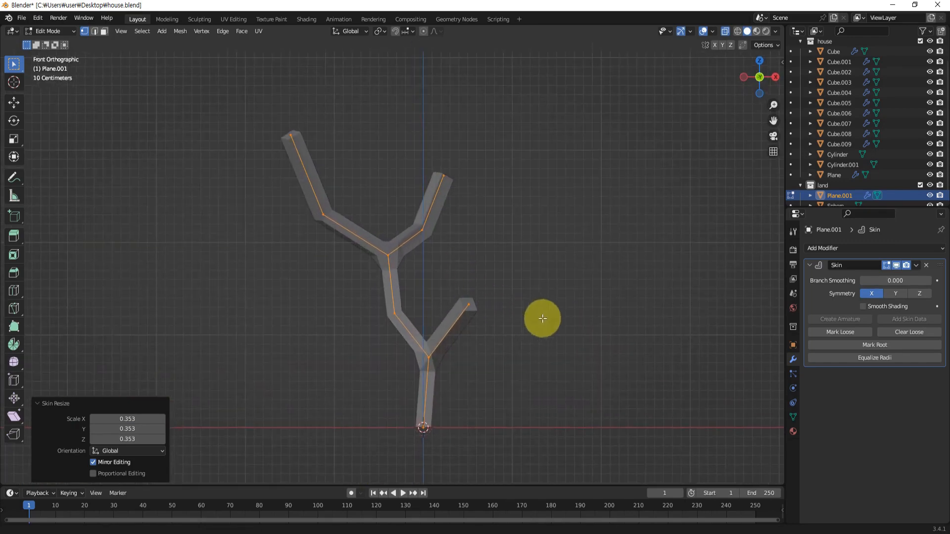
{"action": "middle_click_drag", "start_coordinate": [543, 318], "coordinate": [566, 322], "text": "shift"}
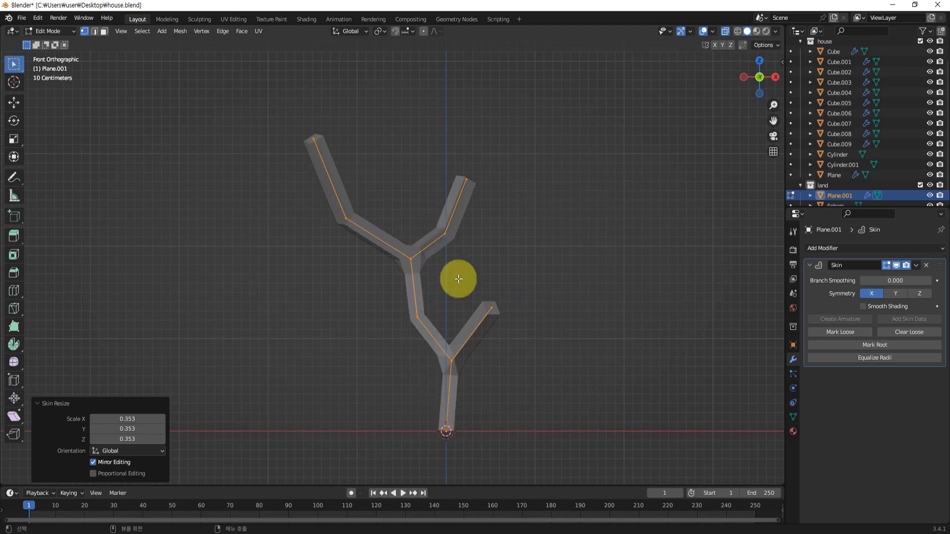
{"action": "left_click_drag", "start_coordinate": [287, 114], "coordinate": [351, 157]}
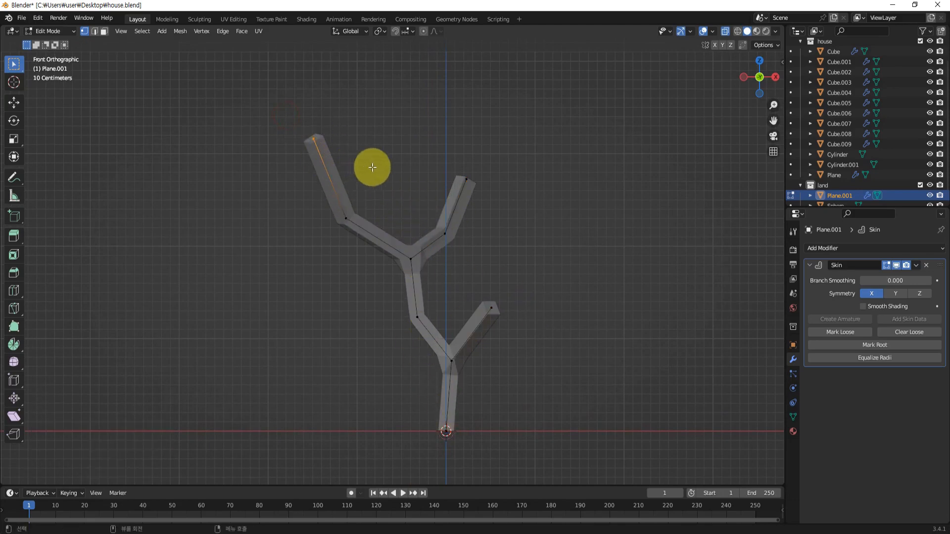
{"action": "key", "text": "ctrl+a"}
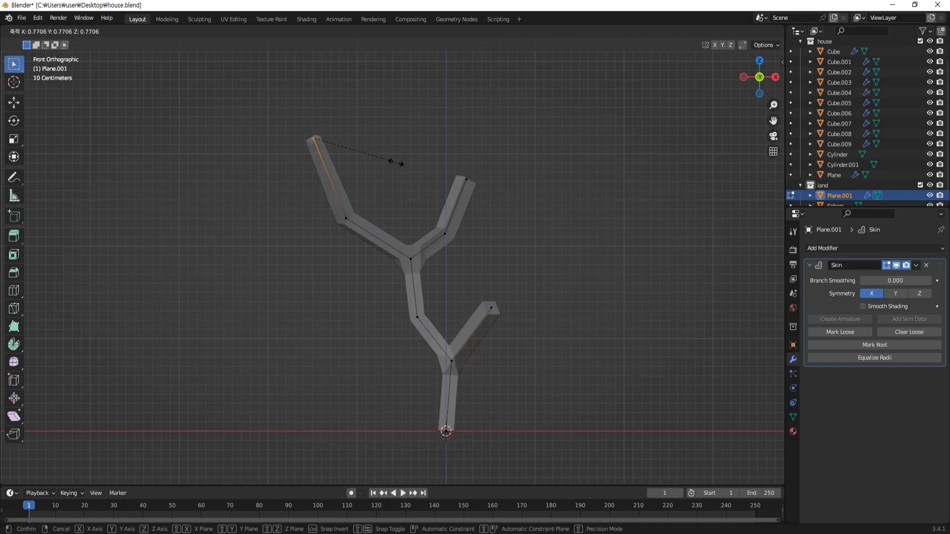
{"action": "left_click", "coordinate": [395, 162]}
Scale the skin of the upper right branch to about 0.55 at its tip vertex and about 0.64 at its bend vertex
{"action": "left_click", "coordinate": [466, 179]}
{"action": "key", "text": "ctrl+a"}
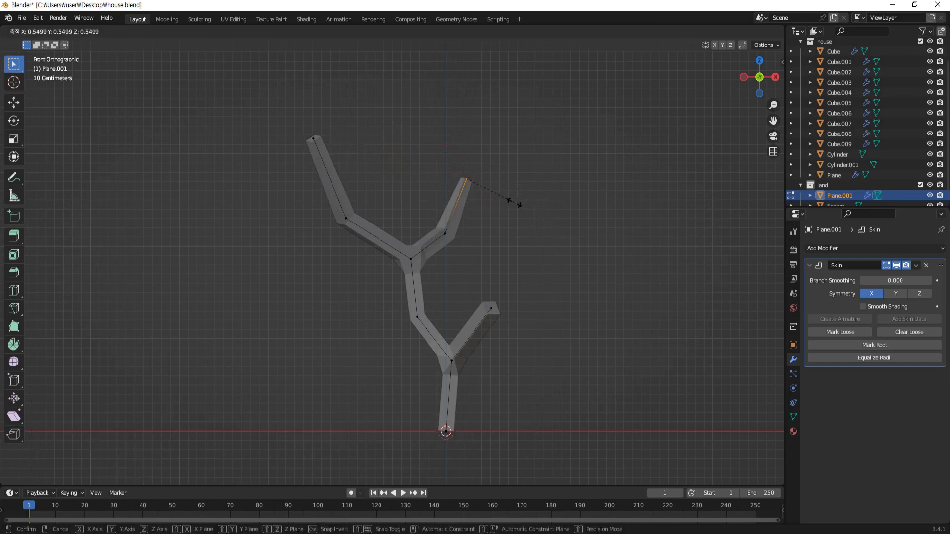
{"action": "left_click", "coordinate": [514, 204]}
{"action": "left_click", "coordinate": [445, 233]}
{"action": "key", "text": "ctrl+a"}
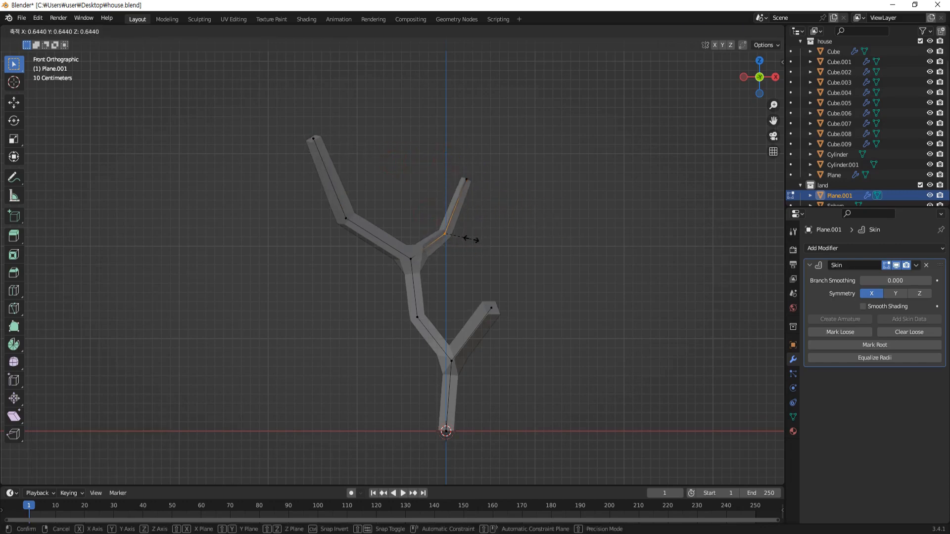
{"action": "left_click", "coordinate": [465, 239]}
Scale the skin of the upper left branch to about 0.65 at its bend vertex and about 0.717 at its tip vertex
{"action": "left_click", "coordinate": [359, 227]}
{"action": "key", "text": "ctrl+a"}
{"action": "left_click", "coordinate": [357, 227]}
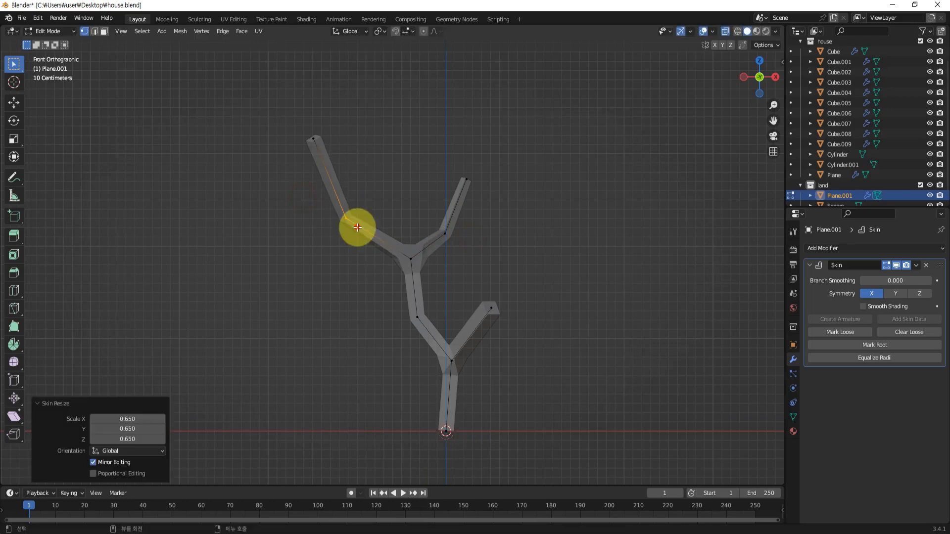
{"action": "left_click", "coordinate": [335, 144]}
{"action": "key", "text": "ctrl+a"}
{"action": "left_click", "coordinate": [475, 285]}
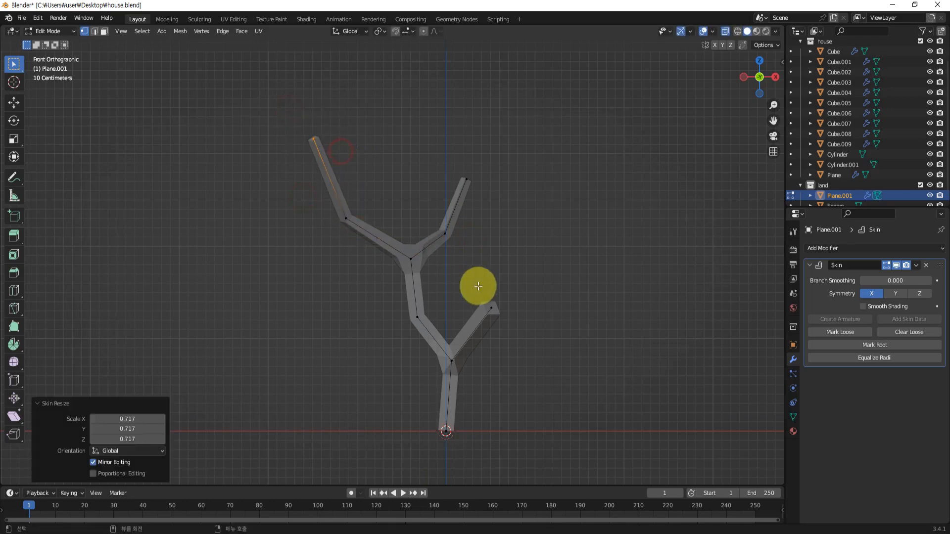
Scale the skin at the lower side branch's tip vertex to about 0.635
{"action": "left_click", "coordinate": [491, 308]}
{"action": "key", "text": "ctrl+a"}
{"action": "left_click", "coordinate": [527, 321]}
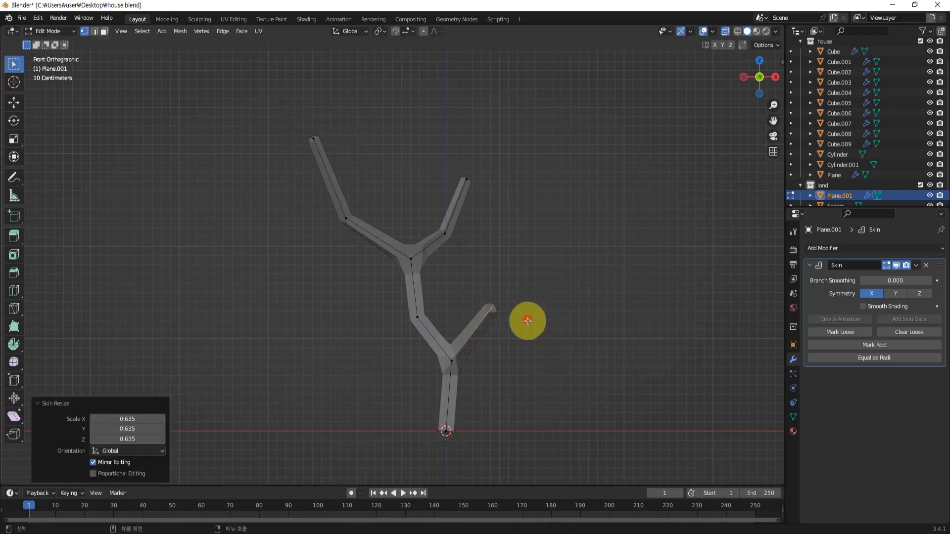
Thicken the trunk's skin to about 1.14 at the bend between the two forks and about 1.29 at the lower fork
{"action": "left_click", "coordinate": [417, 317]}
{"action": "key", "text": "ctrl+a"}
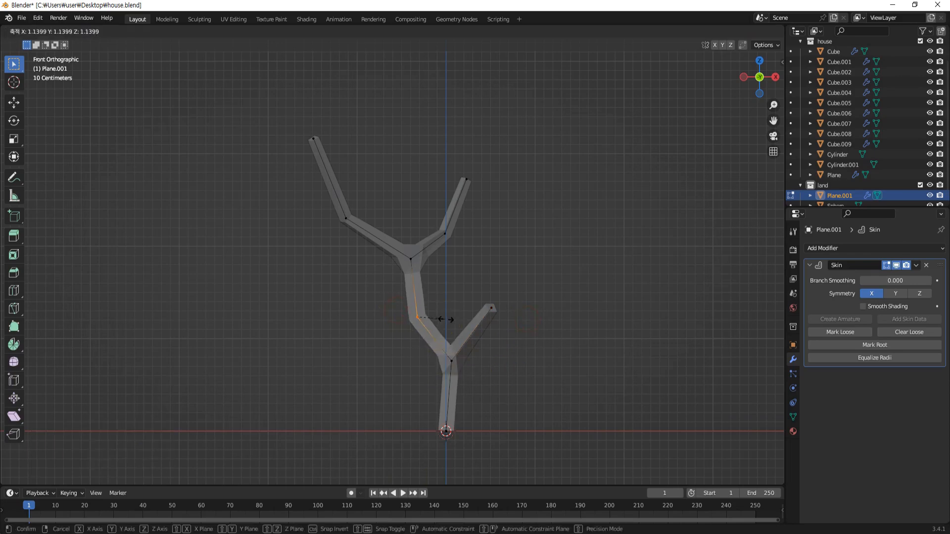
{"action": "left_click", "coordinate": [445, 322]}
{"action": "left_click", "coordinate": [452, 364]}
{"action": "key", "text": "ctrl+a"}
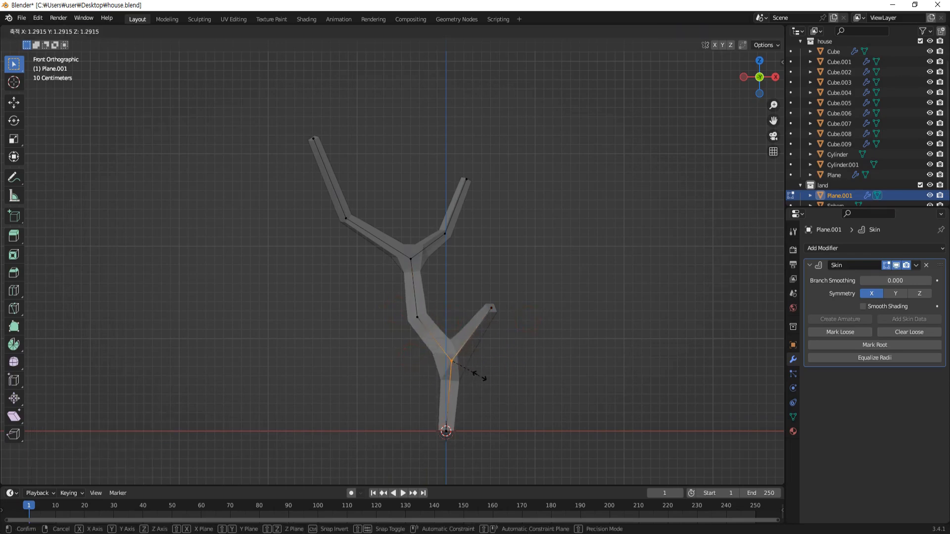
{"action": "left_click", "coordinate": [480, 378]}
Scale the skin at the trunk's base vertex up to about 1.49
{"action": "left_click", "coordinate": [467, 451]}
{"action": "key", "text": "ctrl+a"}
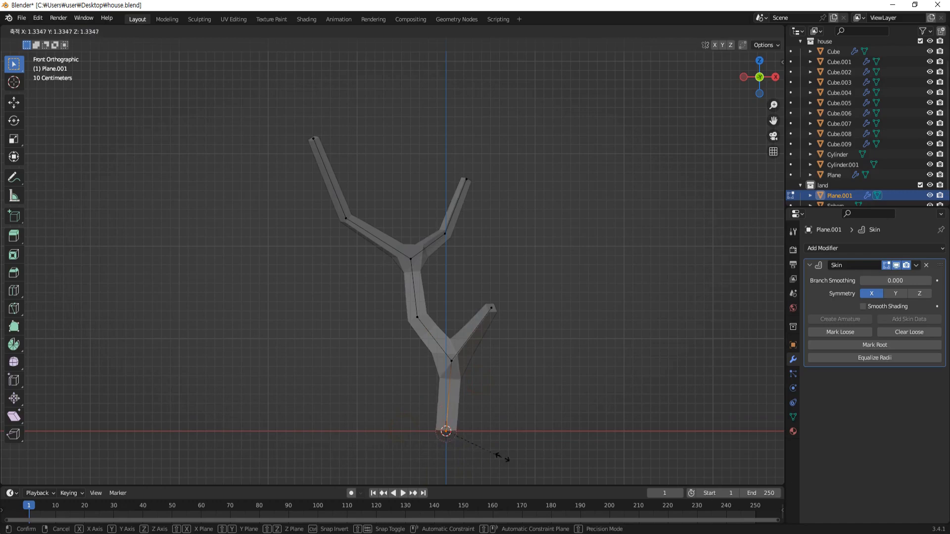
{"action": "left_click", "coordinate": [510, 455]}
{"action": "scroll", "coordinate": [484, 412], "scroll_direction": "up", "scroll_amount": 3}
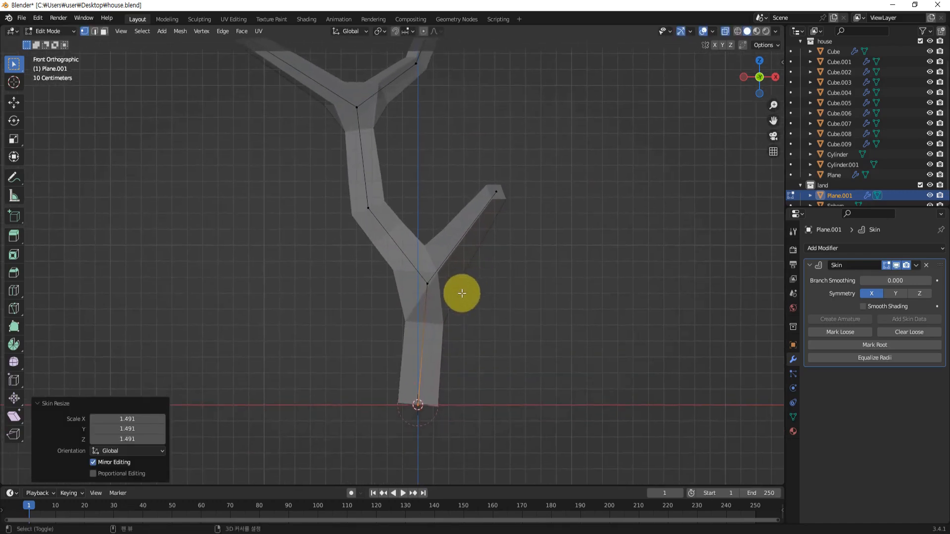
{"action": "left_click", "coordinate": [429, 286]}
{"action": "key", "text": "g"}
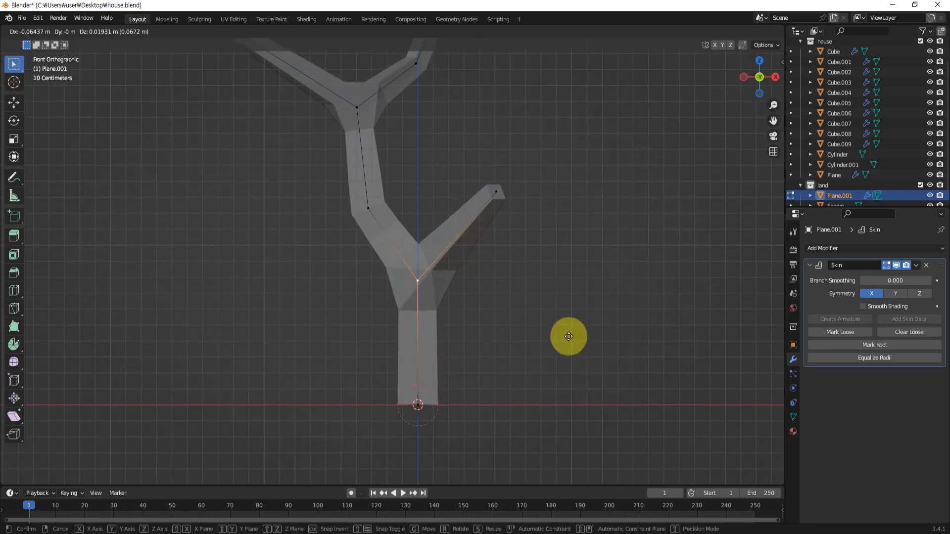
{"action": "right_click", "coordinate": [460, 390]}
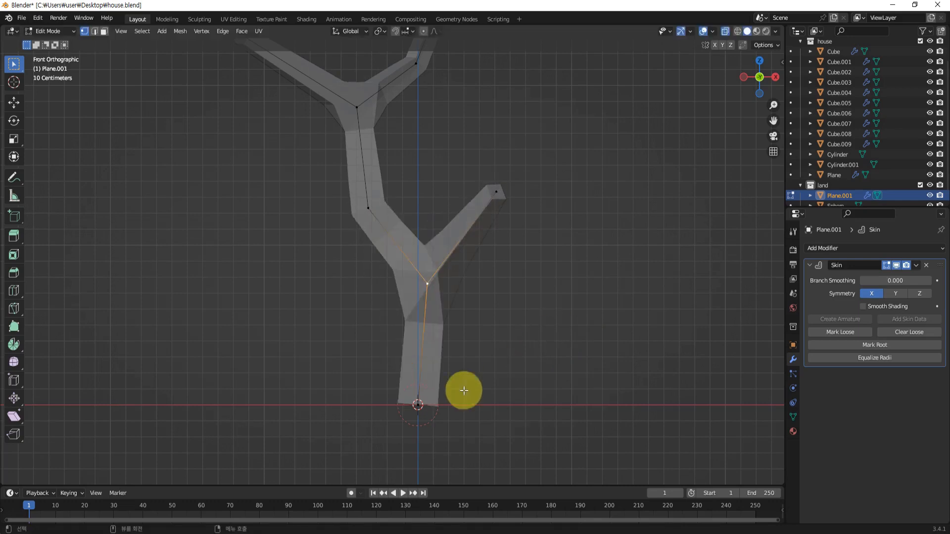
Subdivide the trunk edge between the lower fork and the base vertex with one cut, and deselect everything
{"action": "scroll", "coordinate": [453, 445], "scroll_direction": "up", "scroll_amount": 5}
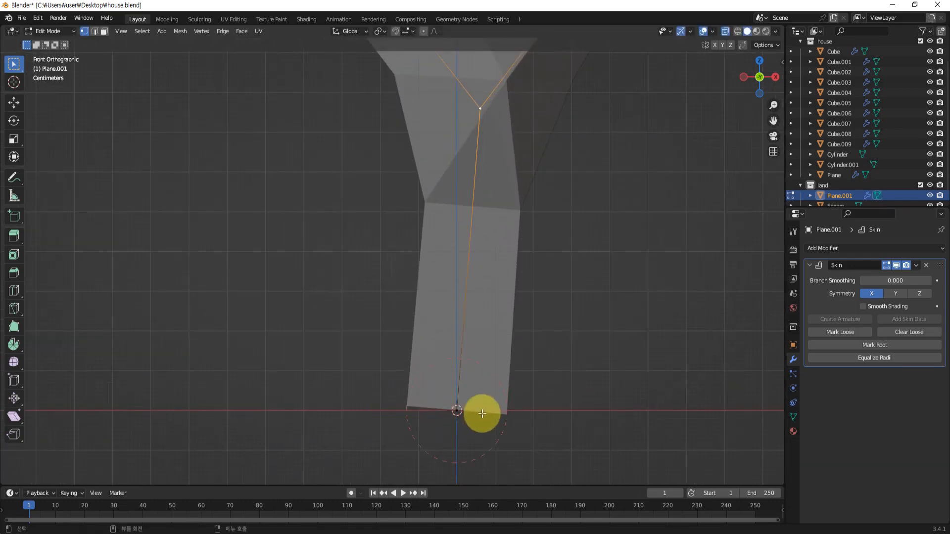
{"action": "scroll", "coordinate": [516, 366], "scroll_direction": "down", "scroll_amount": 2}
{"action": "middle_click_drag", "start_coordinate": [525, 326], "coordinate": [495, 386], "text": "shift"}
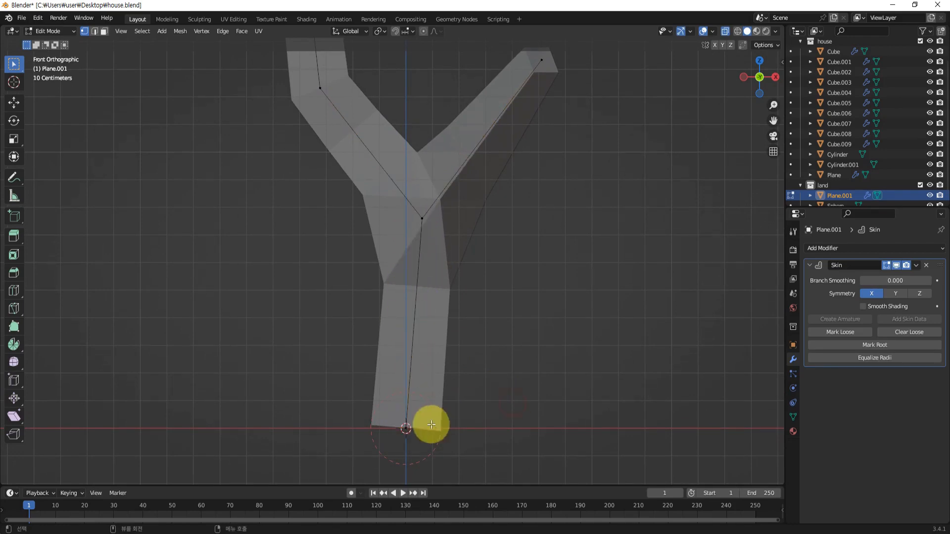
{"action": "left_click_drag", "start_coordinate": [406, 201], "coordinate": [432, 232]}
{"action": "left_click_drag", "start_coordinate": [392, 392], "coordinate": [406, 424]}
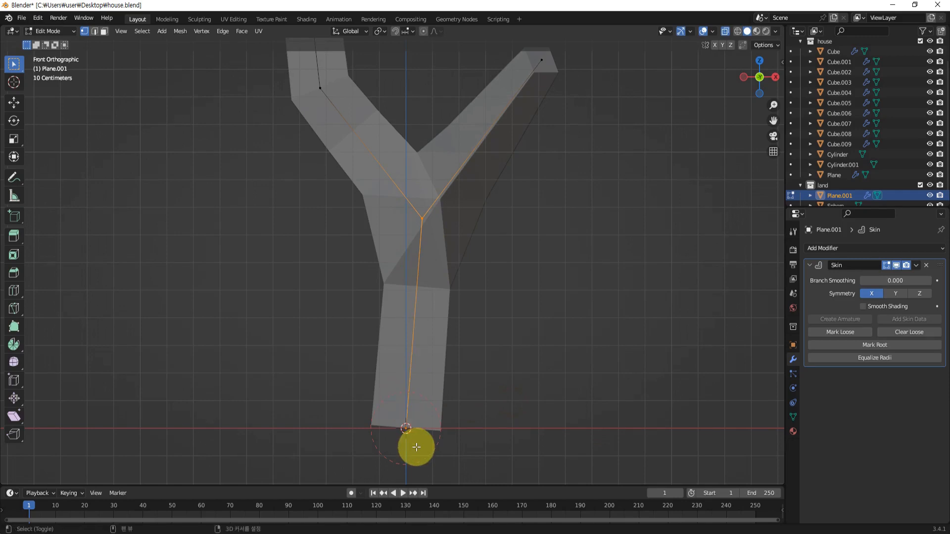
{"action": "right_click", "coordinate": [418, 280]}
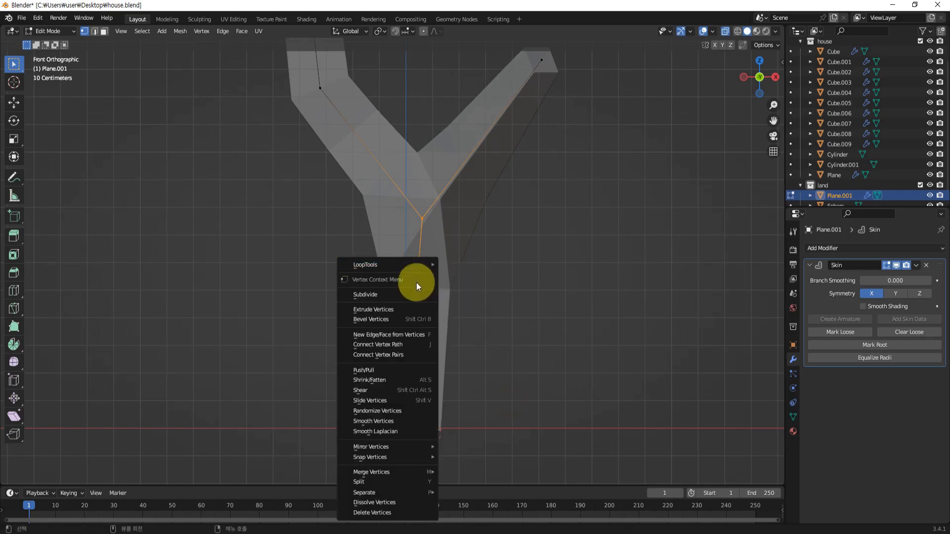
{"action": "left_click", "coordinate": [371, 295]}
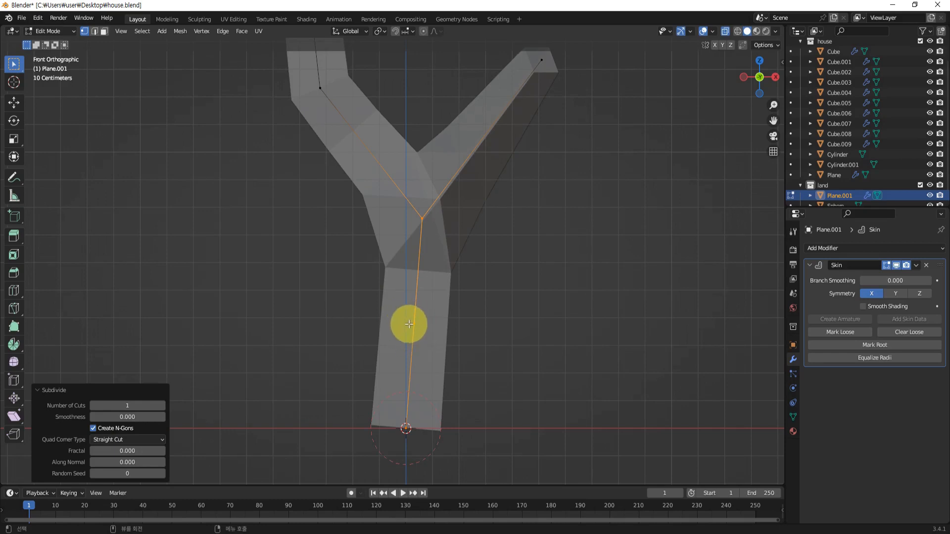
{"action": "left_click", "coordinate": [550, 333]}
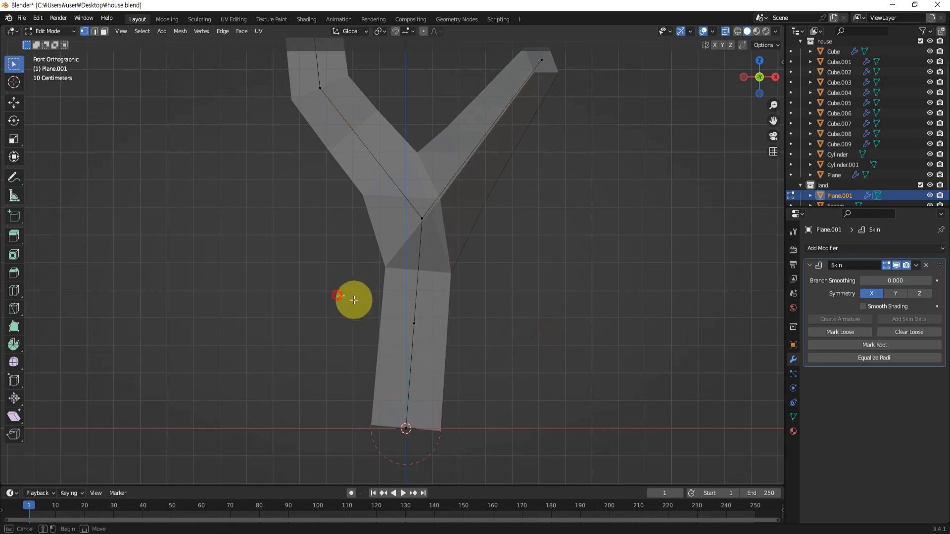
Move the new middle vertex of the lower trunk about -0.034 m along X so the base stands straight, and deselect it
{"action": "left_click_drag", "start_coordinate": [336, 295], "coordinate": [474, 343]}
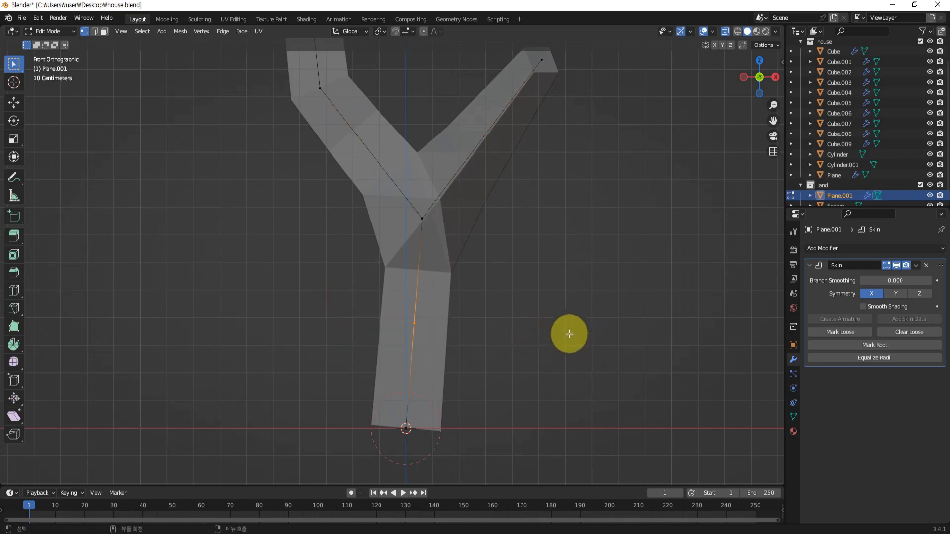
{"action": "key", "text": "g"}
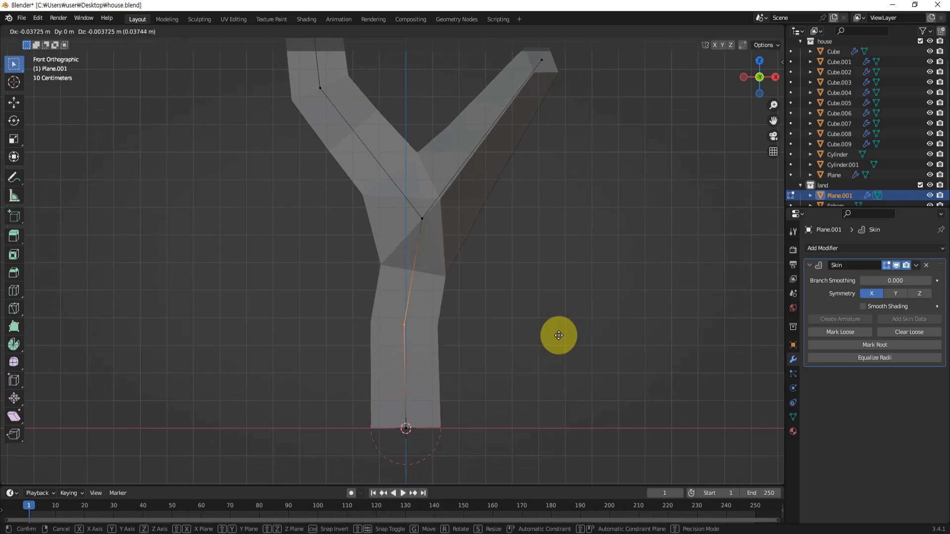
{"action": "left_click", "coordinate": [560, 335]}
{"action": "scroll", "coordinate": [460, 350], "scroll_direction": "down", "scroll_amount": 3}
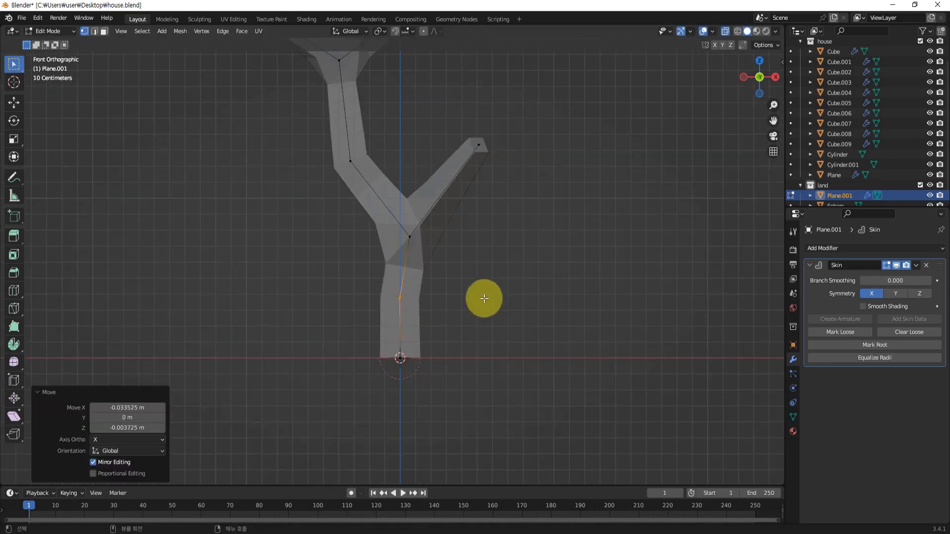
{"action": "left_click", "coordinate": [467, 331]}
Turn off X-ray, check the tapered tree in perspective, and return to Object Mode with nothing selected
{"action": "scroll", "coordinate": [467, 330], "scroll_direction": "down", "scroll_amount": 1}
{"action": "middle_click_drag", "start_coordinate": [462, 278], "coordinate": [484, 340], "text": "shift"}
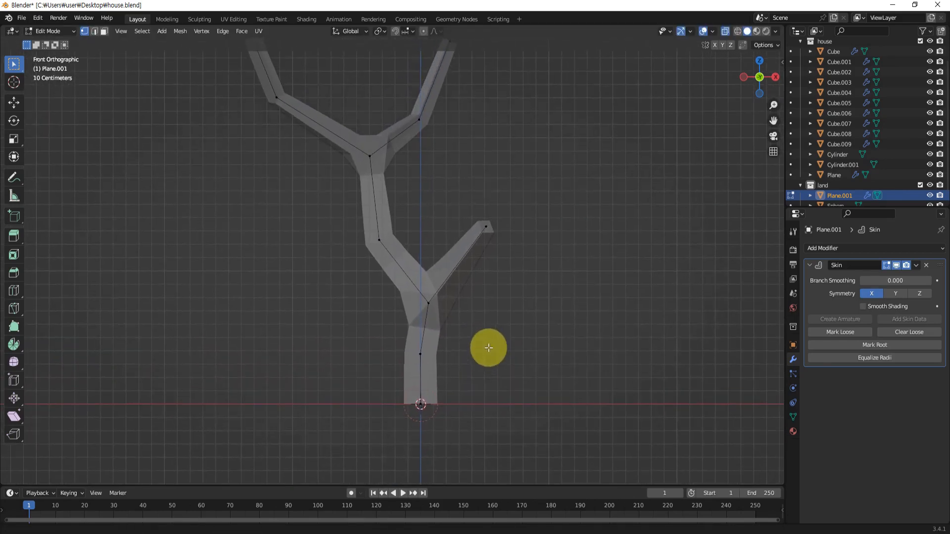
{"action": "middle_click_drag", "start_coordinate": [454, 399], "coordinate": [508, 377]}
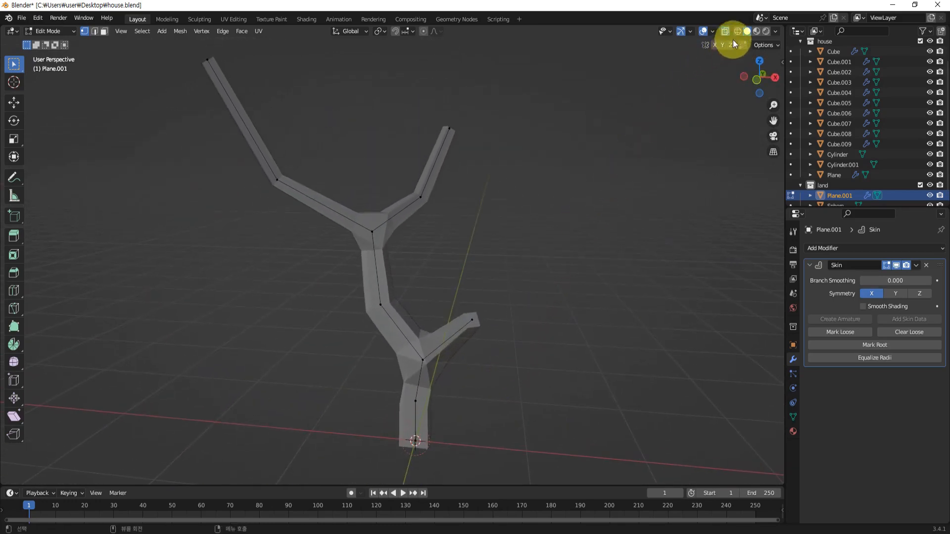
{"action": "left_click", "coordinate": [725, 31]}
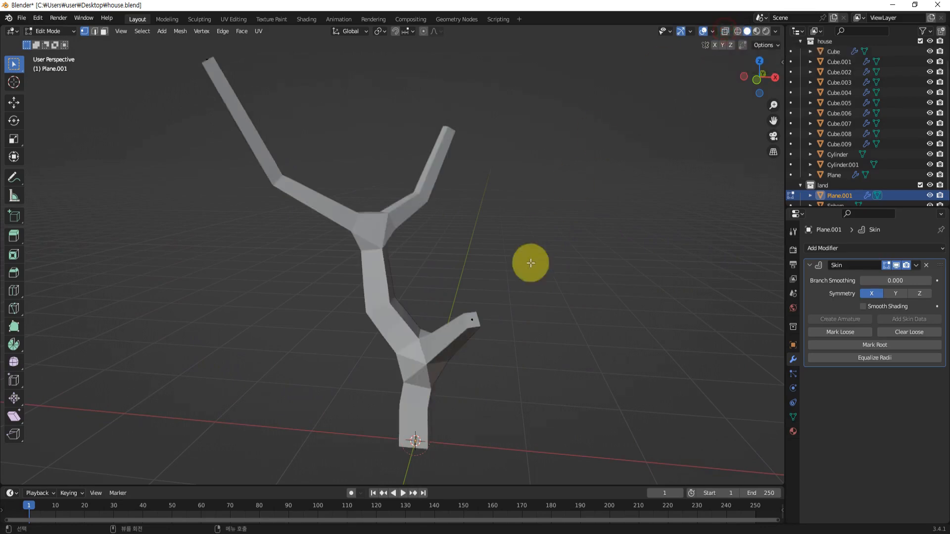
{"action": "middle_click_drag", "start_coordinate": [528, 262], "coordinate": [474, 319]}
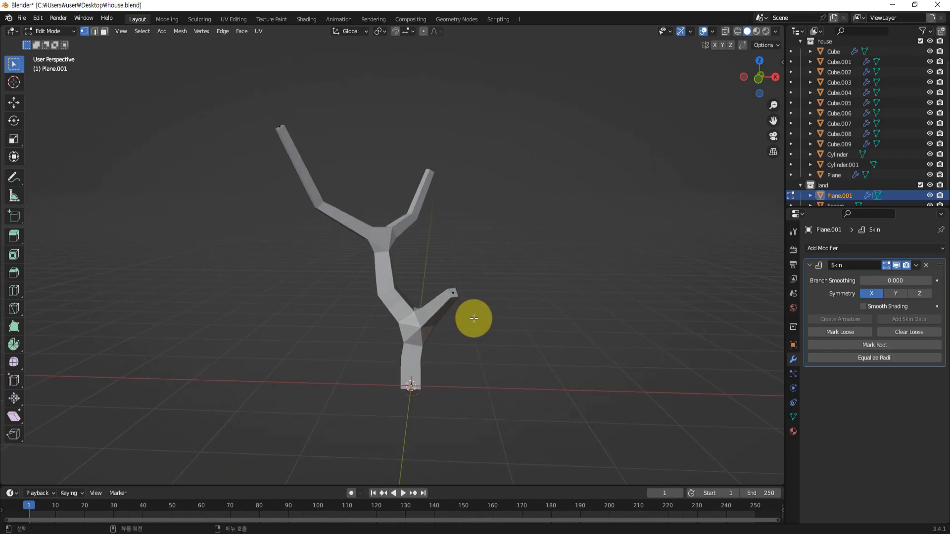
{"action": "key", "text": "Tab"}
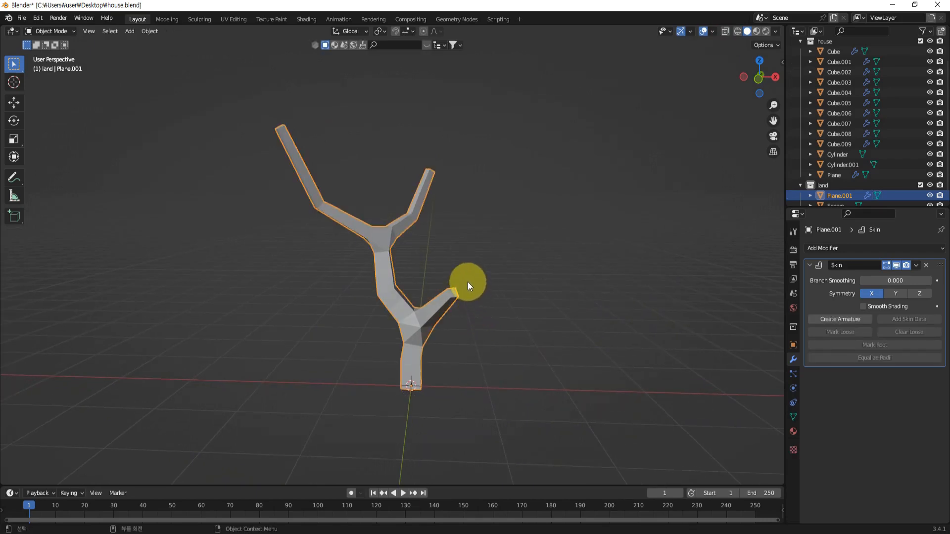
{"action": "scroll", "coordinate": [468, 282], "scroll_direction": "down", "scroll_amount": 1}
{"action": "left_click", "coordinate": [500, 324]}
Add an ico sphere with 2 subdivisions and a 1 m radius at the world origin
{"action": "middle_click_drag", "start_coordinate": [478, 305], "coordinate": [500, 342], "text": "shift"}
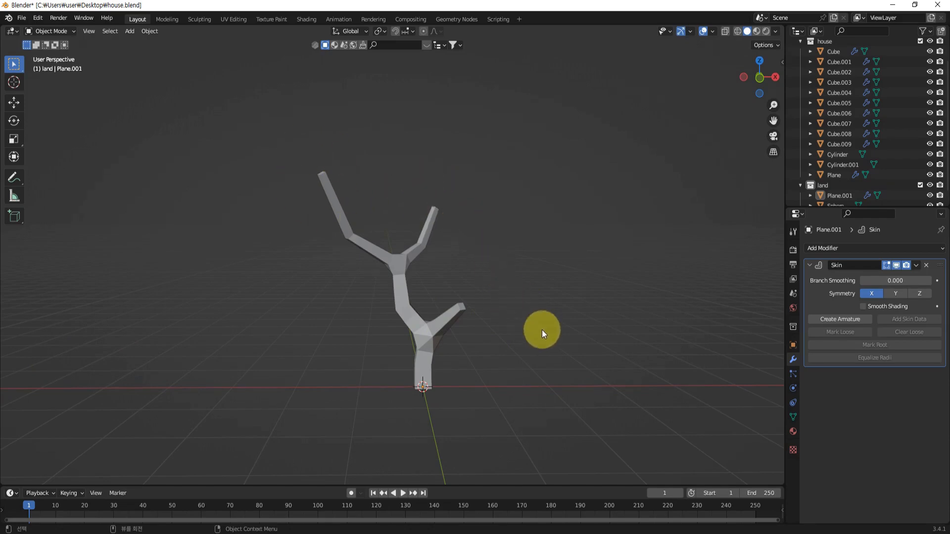
{"action": "middle_click_drag", "start_coordinate": [527, 342], "coordinate": [525, 339]}
{"action": "key", "text": "shift+a"}
{"action": "mouse_move", "coordinate": [531, 316]}
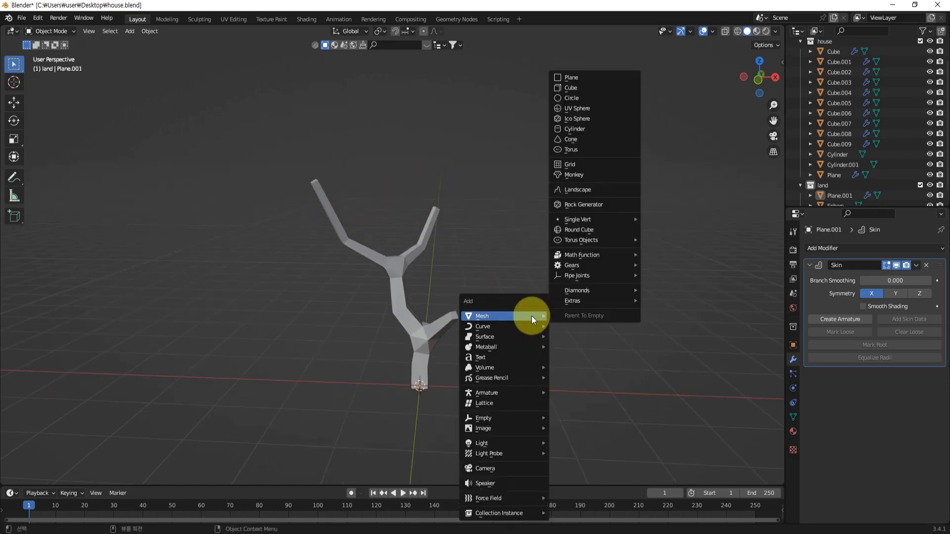
{"action": "left_click", "coordinate": [575, 118]}
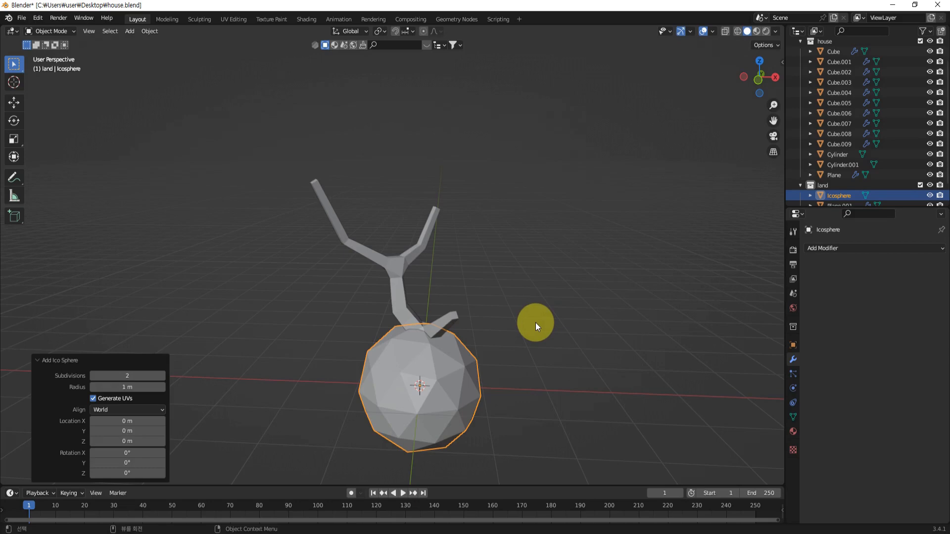
In the front orthographic view, move the ico sphere about -1.44 m along X and 3.16 m along Z onto the upper left branch's tip
{"action": "key", "text": "KP_1"}
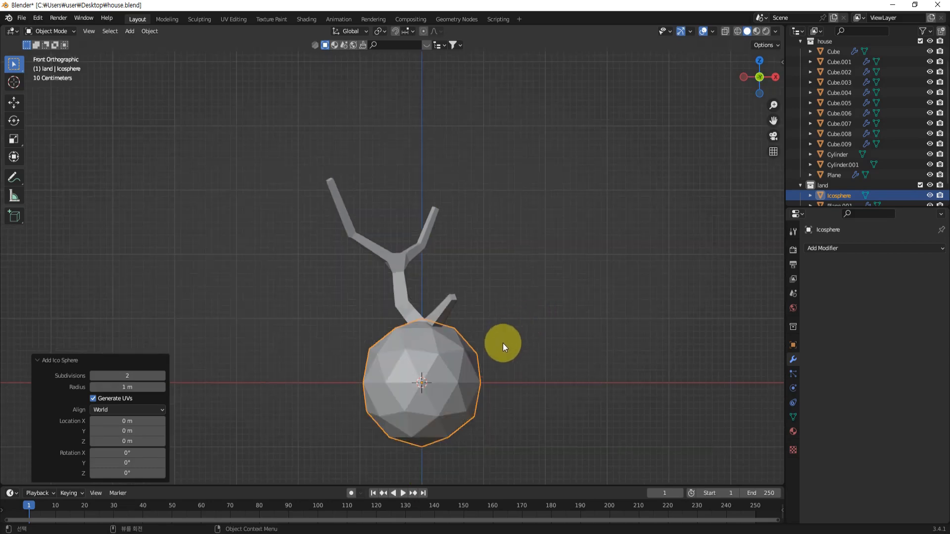
{"action": "scroll", "coordinate": [489, 373], "scroll_direction": "up", "scroll_amount": 1}
{"action": "middle_click_drag", "start_coordinate": [559, 391], "coordinate": [591, 400], "text": "shift"}
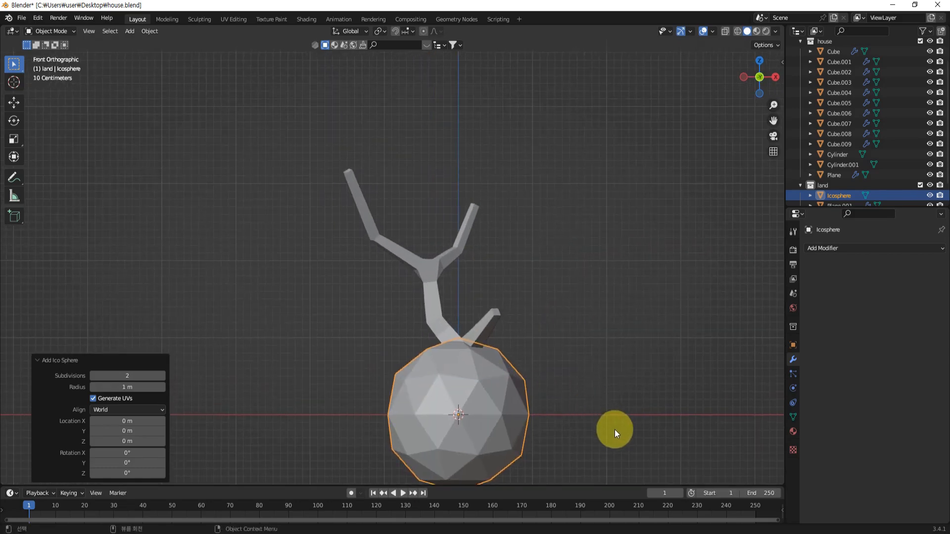
{"action": "key", "text": "g"}
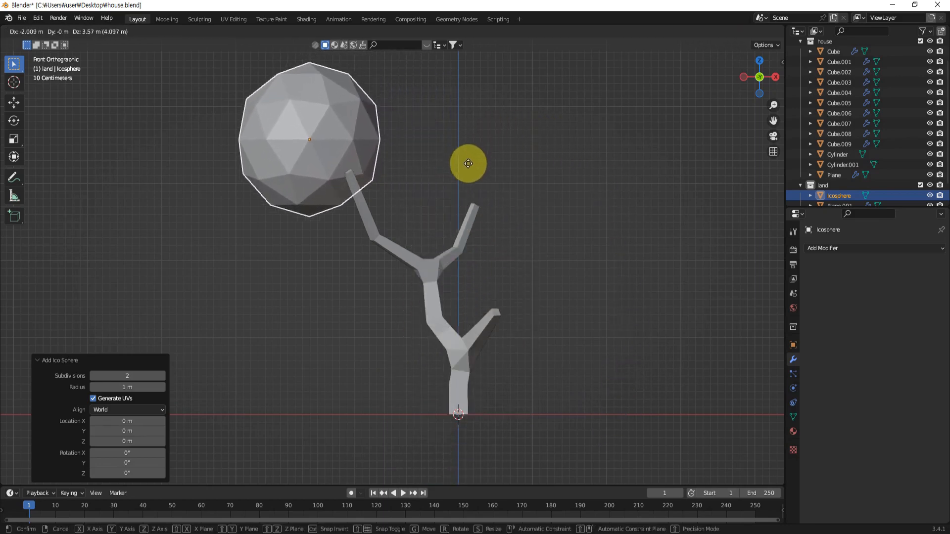
{"action": "left_click", "coordinate": [510, 188]}
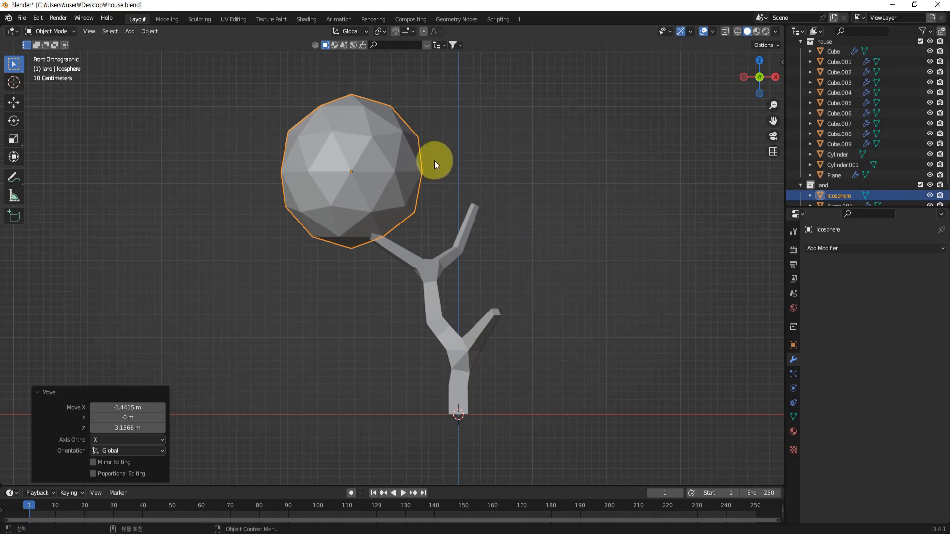
Duplicate the sphere onto the upper right branch (about 2.04 m X, -0.15 m Z) and that copy onto the lower side branch (about 0.57 m X, -1.70 m Z)
{"action": "key", "text": "shift+d"}
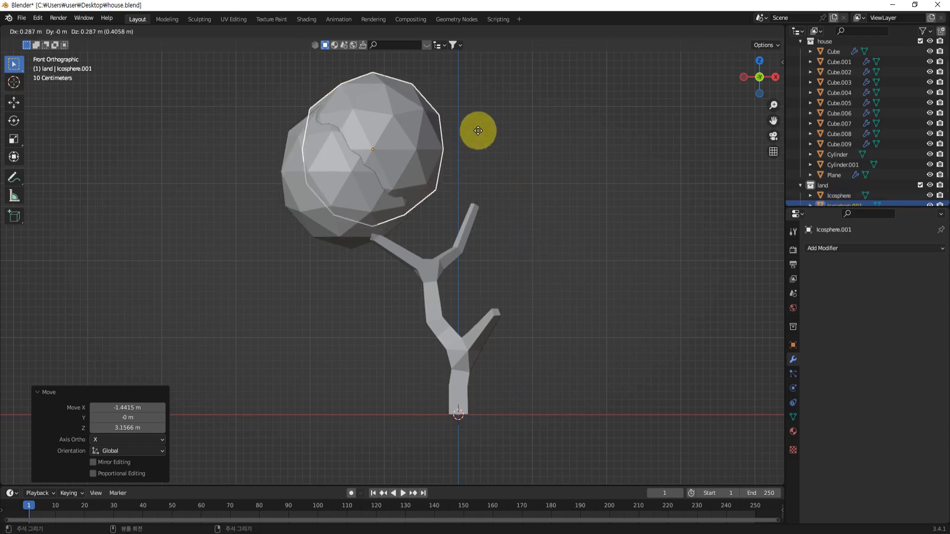
{"action": "left_click", "coordinate": [601, 183]}
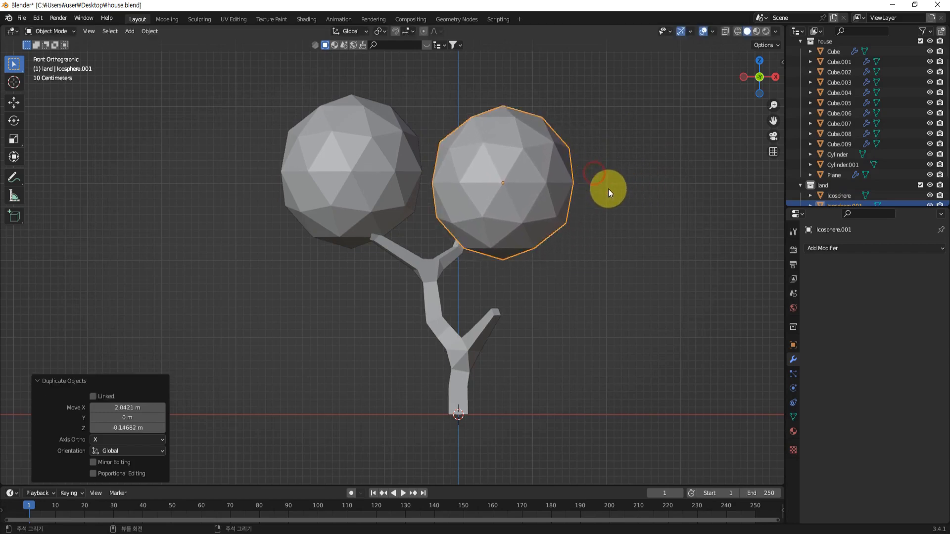
{"action": "key", "text": "shift+d"}
{"action": "left_click", "coordinate": [651, 320]}
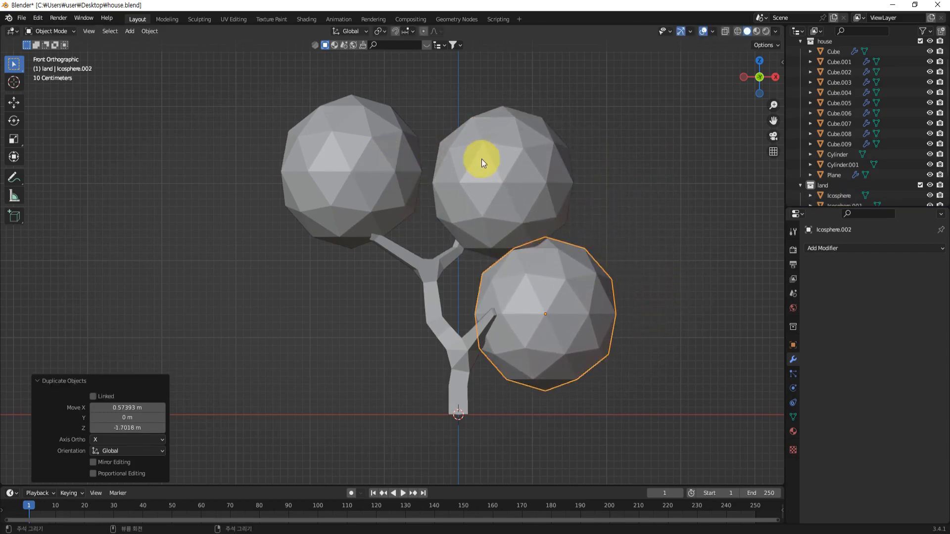
Scale the lower side branch's foliage sphere uniformly to about 0.55
{"action": "middle_click_drag", "start_coordinate": [481, 159], "coordinate": [695, 314]}
{"action": "key", "text": "g"}
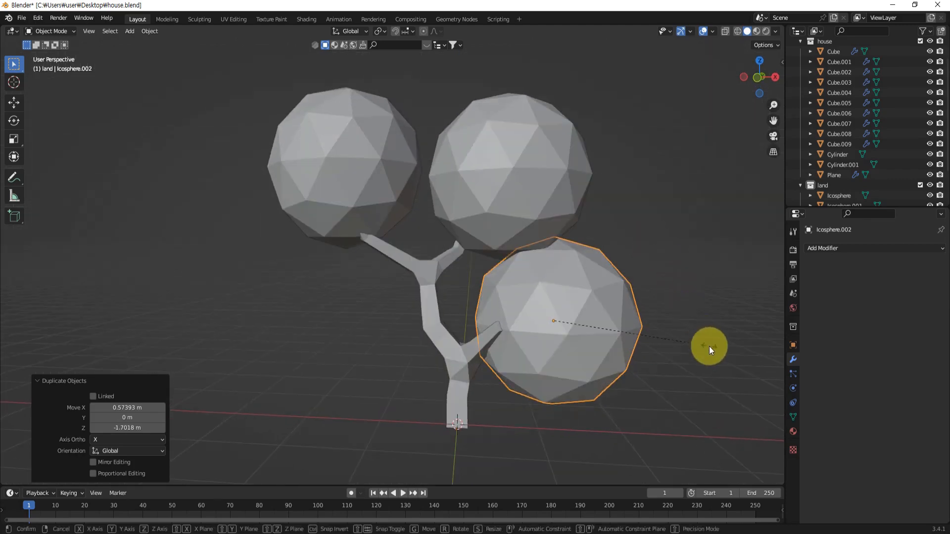
{"action": "left_click", "coordinate": [638, 336]}
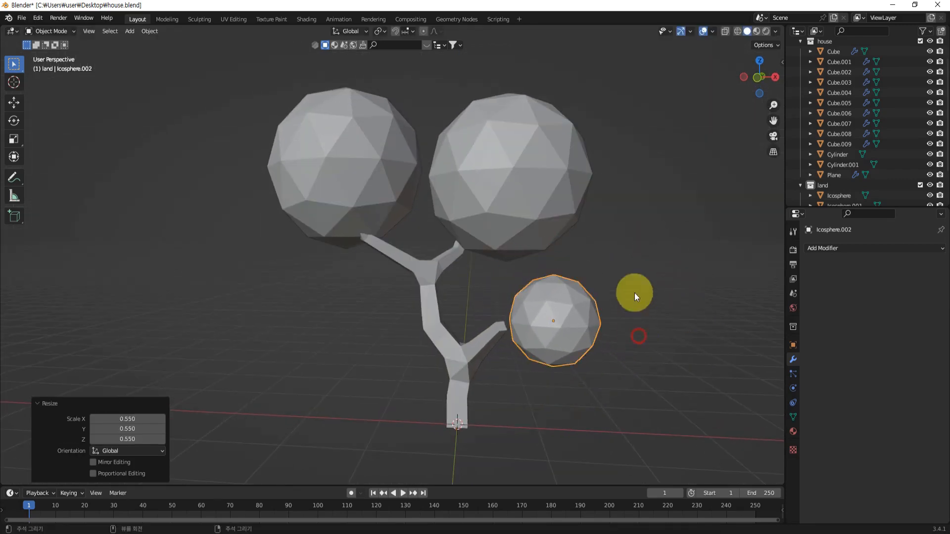
Move the shrunken sphere back onto the lower branch's tip in the front view and shift it about -0.64 m along Y
{"action": "key", "text": "KP_1"}
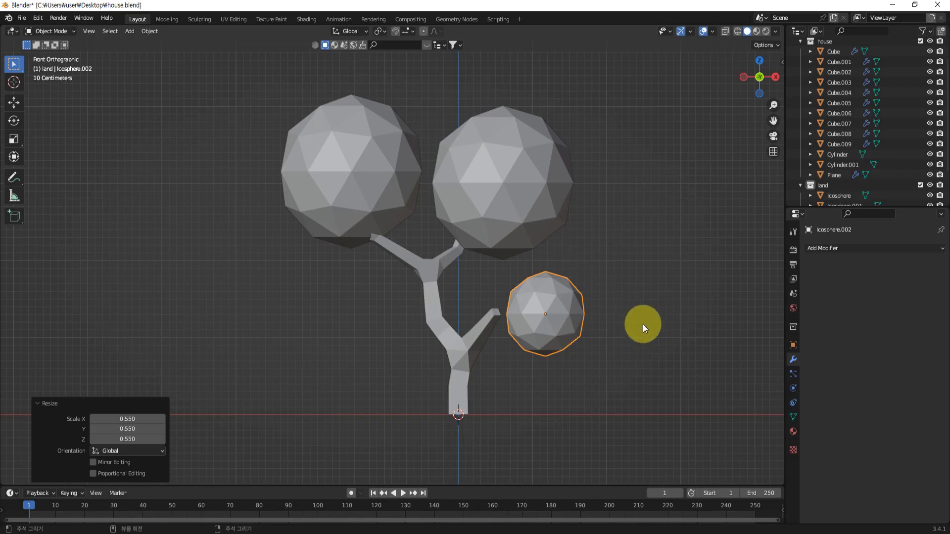
{"action": "key", "text": "g"}
{"action": "left_click", "coordinate": [587, 322]}
{"action": "middle_click_drag", "start_coordinate": [587, 322], "coordinate": [594, 351]}
{"action": "key", "text": "g"}
{"action": "key", "text": "y"}
{"action": "left_click", "coordinate": [503, 333]}
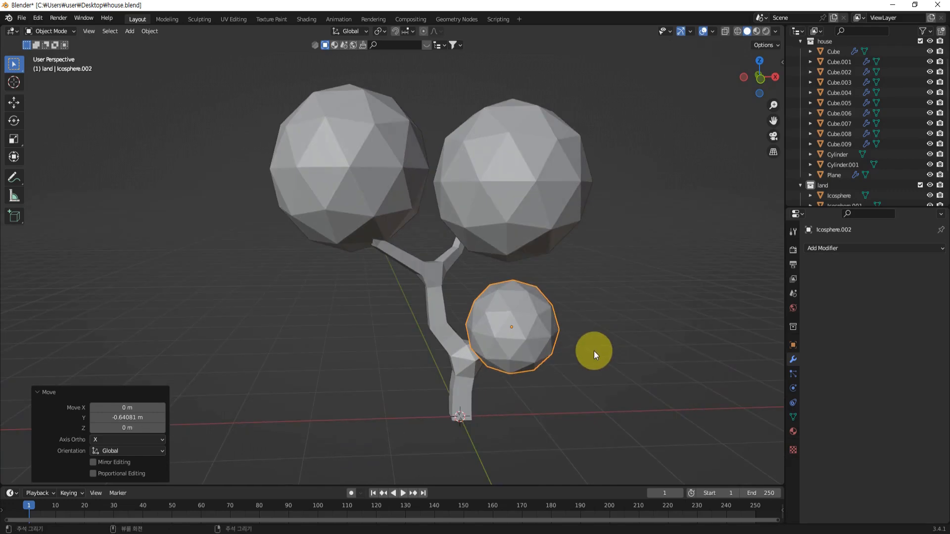
Shift the upper left branch's foliage sphere along Y onto its branch and scale it down slightly
{"action": "left_click", "coordinate": [382, 197]}
{"action": "middle_click_drag", "start_coordinate": [485, 227], "coordinate": [446, 256]}
{"action": "key", "text": "g"}
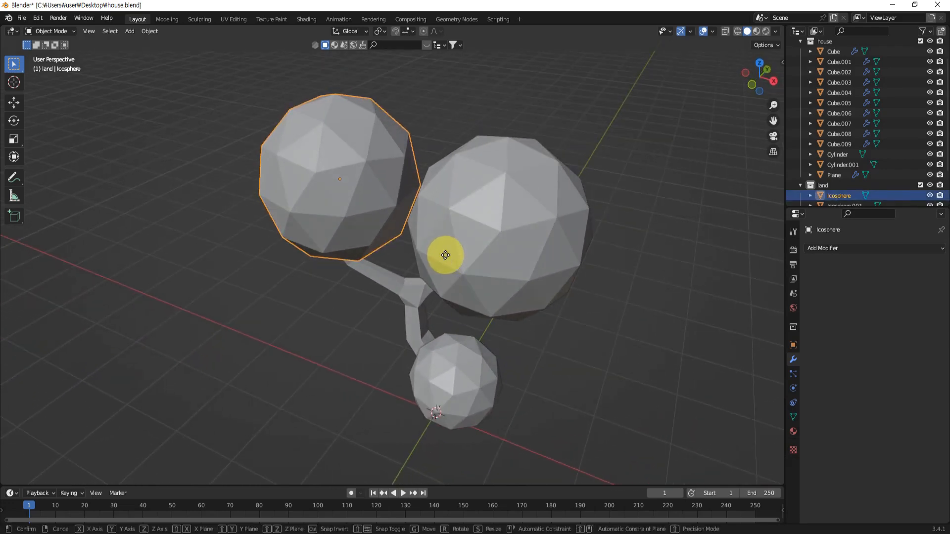
{"action": "key", "text": "y"}
{"action": "left_click", "coordinate": [388, 233]}
{"action": "middle_click_drag", "start_coordinate": [388, 233], "coordinate": [550, 225]}
{"action": "key", "text": "s"}
{"action": "left_click", "coordinate": [494, 251]}
Scale the upper right branch's sphere uniformly to about 0.509 and move it about 0.49 m along Y
{"action": "left_click", "coordinate": [550, 225]}
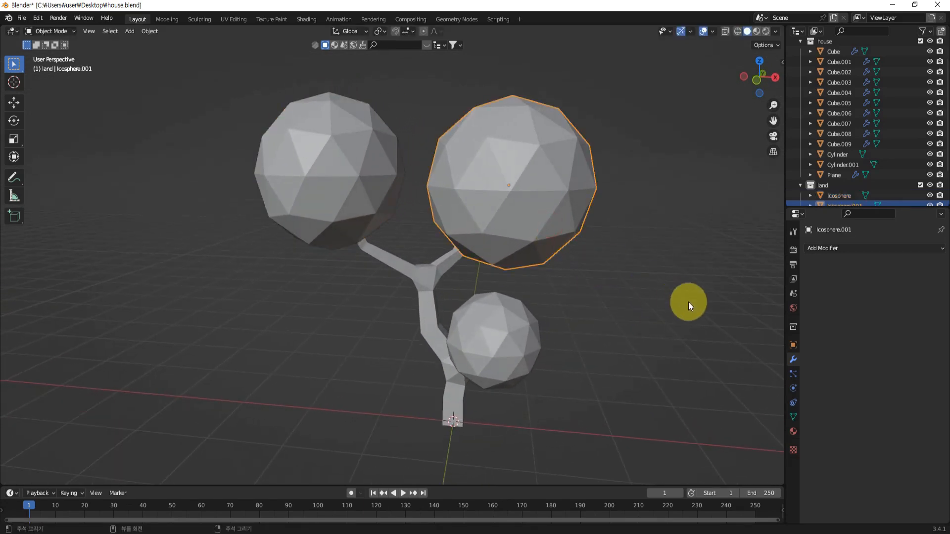
{"action": "key", "text": "s"}
{"action": "left_click", "coordinate": [596, 262]}
{"action": "middle_click_drag", "start_coordinate": [596, 262], "coordinate": [516, 331]}
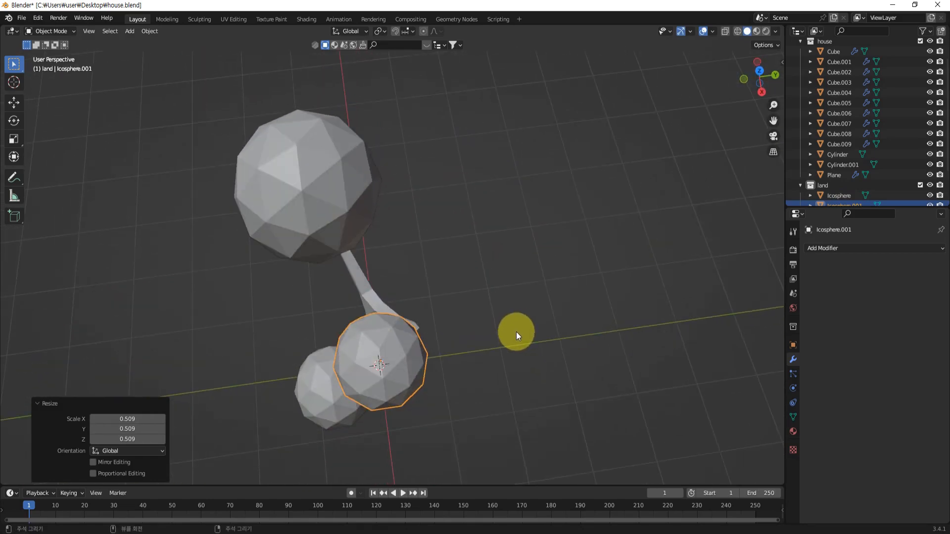
{"action": "key", "text": "g"}
{"action": "key", "text": "y"}
{"action": "left_click", "coordinate": [553, 322]}
In the front view, move the upper right sphere about -0.27 m along X and 0.02 m along Z onto its branch tip
{"action": "middle_click_drag", "start_coordinate": [545, 372], "coordinate": [615, 284]}
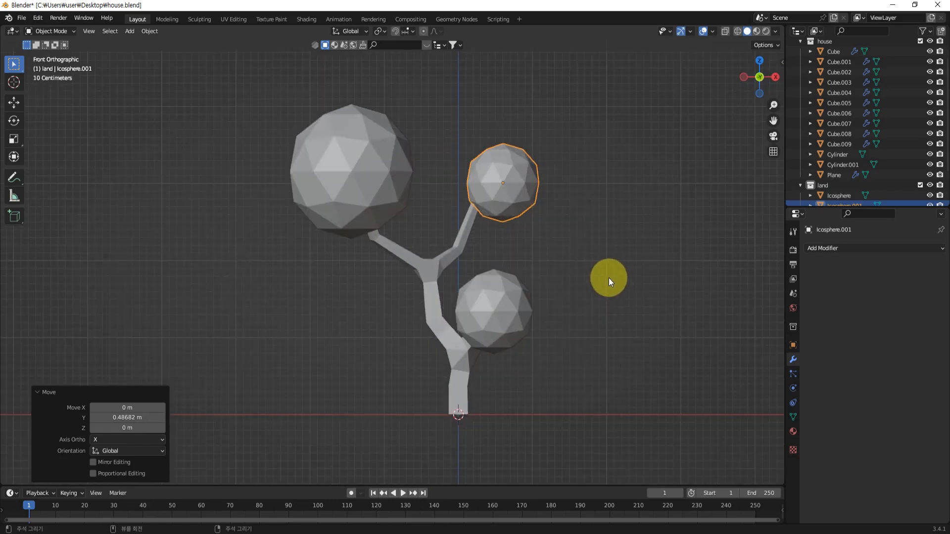
{"action": "key", "text": "g"}
{"action": "left_click", "coordinate": [578, 271]}
Nudge the lower side branch's sphere slightly outward and upward along its branch in the front view
{"action": "scroll", "coordinate": [570, 198], "scroll_direction": "down", "scroll_amount": 1}
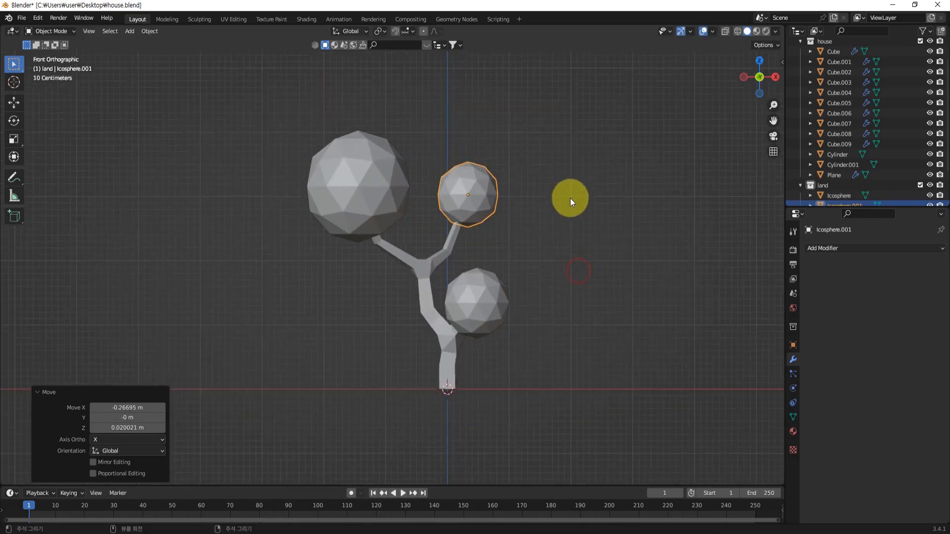
{"action": "scroll", "coordinate": [570, 197], "scroll_direction": "down", "scroll_amount": 1}
{"action": "left_click", "coordinate": [462, 286]}
{"action": "key", "text": "g"}
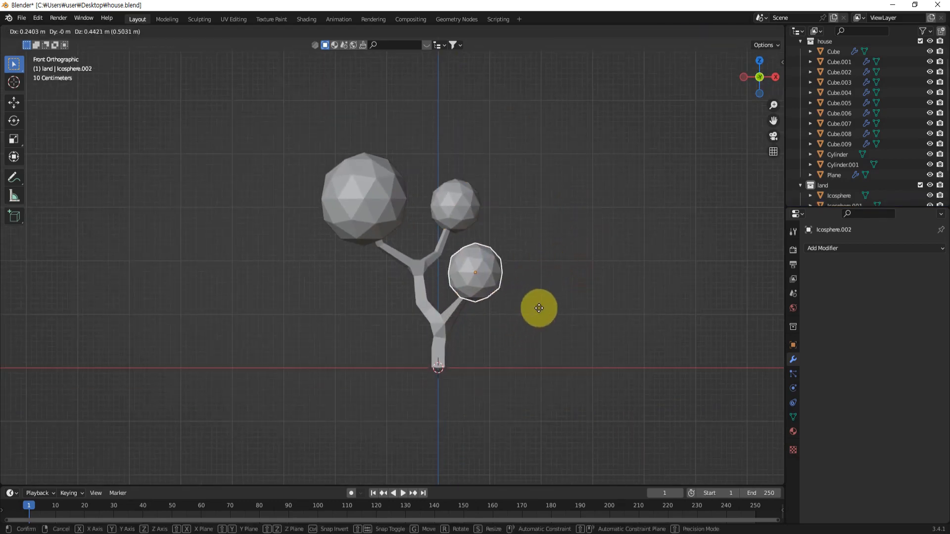
{"action": "left_click", "coordinate": [528, 325]}
{"action": "middle_click_drag", "start_coordinate": [528, 325], "coordinate": [502, 252]}
In the front view, move the upper left sphere about -0.06 m along X and 0.18 m along Z, and deselect it
{"action": "left_click", "coordinate": [384, 222]}
{"action": "key", "text": "g"}
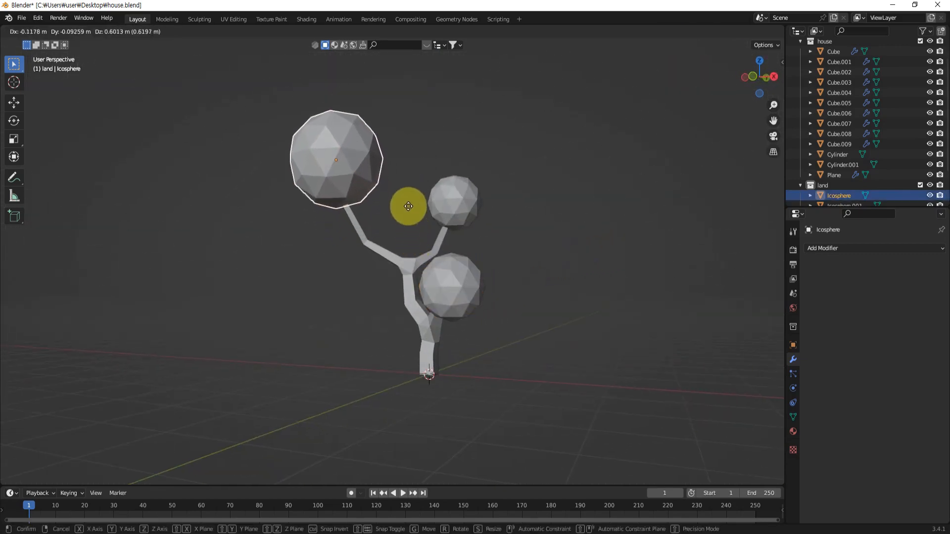
{"action": "key", "text": "1"}
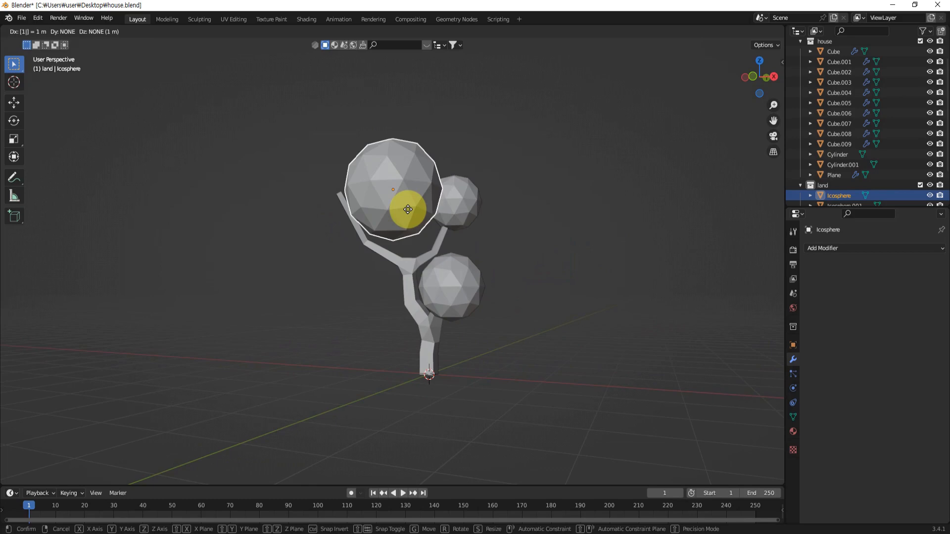
{"action": "key", "text": "Return"}
{"action": "key", "text": "KP_1"}
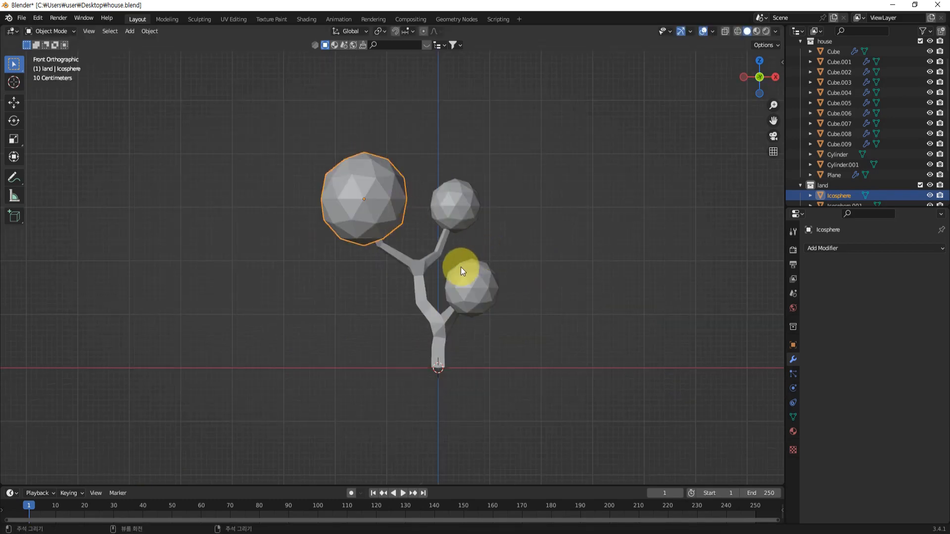
{"action": "key", "text": "g"}
{"action": "left_click", "coordinate": [441, 246]}
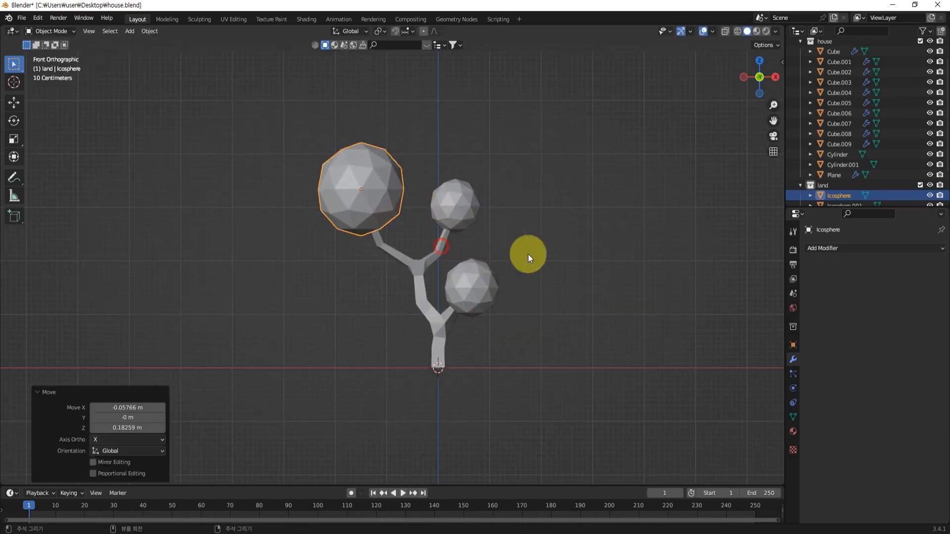
{"action": "left_click", "coordinate": [527, 254]}
Examine where the origin points of the trunk and of each foliage sphere lie by selecting them in turn
{"action": "mouse_move", "coordinate": [528, 254]}
{"action": "middle_mouse_down"}
{"action": "mouse_move", "coordinate": [549, 261]}
{"action": "mouse_move", "coordinate": [485, 287]}
{"action": "mouse_move", "coordinate": [465, 277]}
{"action": "mouse_move", "coordinate": [586, 252]}
{"action": "mouse_move", "coordinate": [546, 250]}
{"action": "middle_mouse_up"}
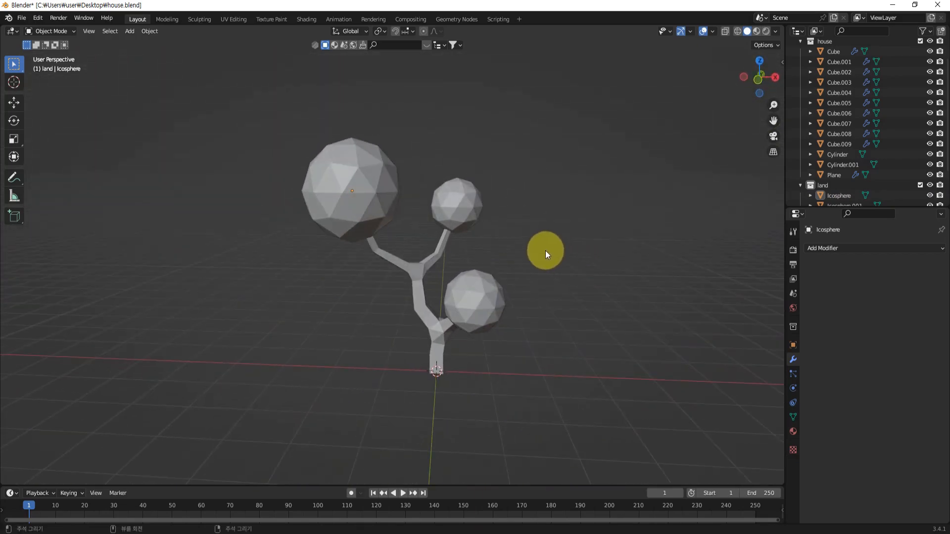
{"action": "mouse_move", "coordinate": [559, 303]}
{"action": "middle_mouse_down", "text": "shift"}
{"action": "mouse_move", "coordinate": [567, 347]}
{"action": "mouse_move", "coordinate": [547, 313]}
{"action": "middle_mouse_up", "text": "shift"}
{"action": "scroll", "coordinate": [567, 347], "scroll_direction": "up", "scroll_amount": 1}
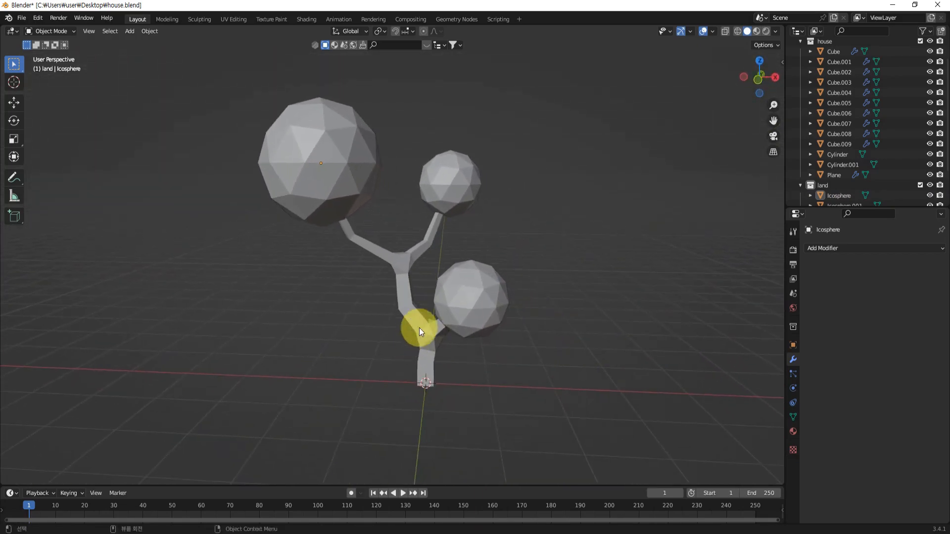
{"action": "left_click", "coordinate": [422, 321]}
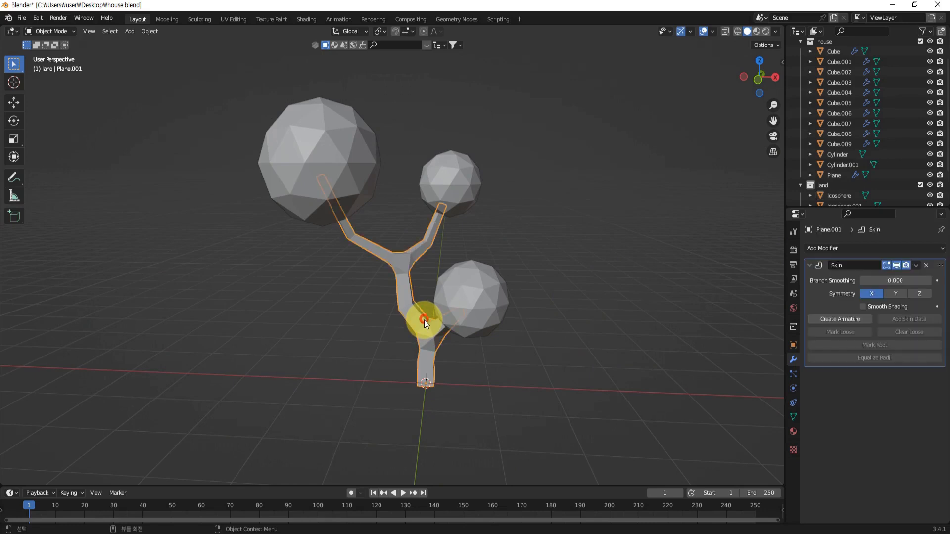
{"action": "left_click", "coordinate": [499, 304]}
{"action": "left_click", "coordinate": [335, 191]}
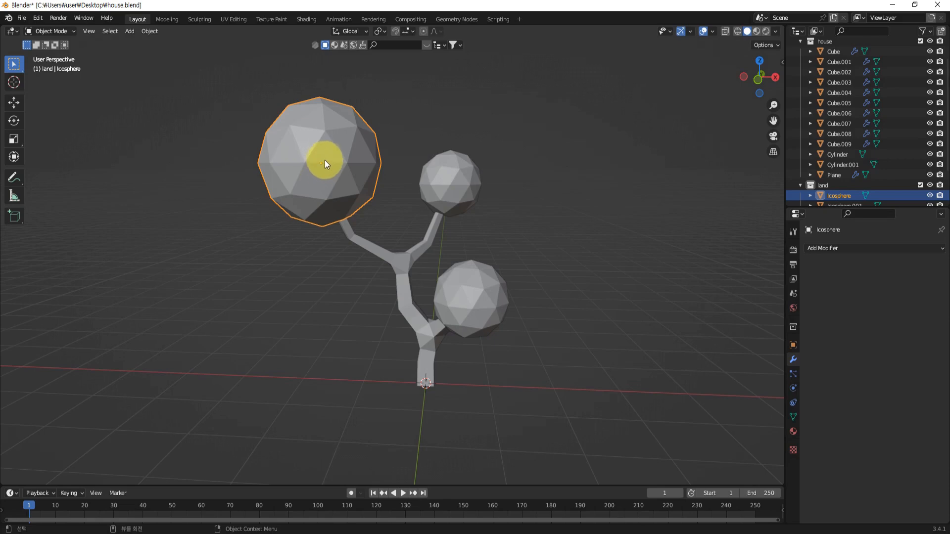
{"action": "left_click", "coordinate": [399, 256]}
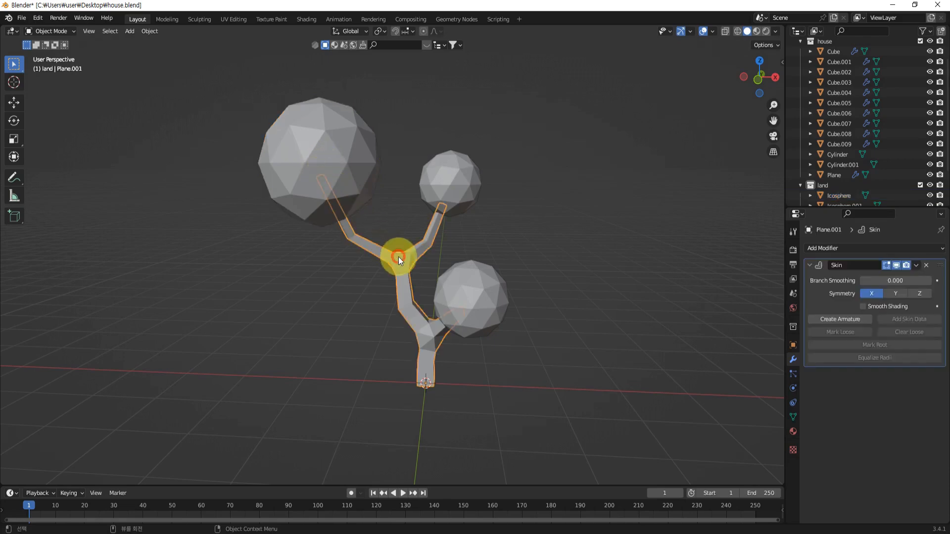
{"action": "middle_click_drag", "start_coordinate": [399, 256], "coordinate": [385, 352]}
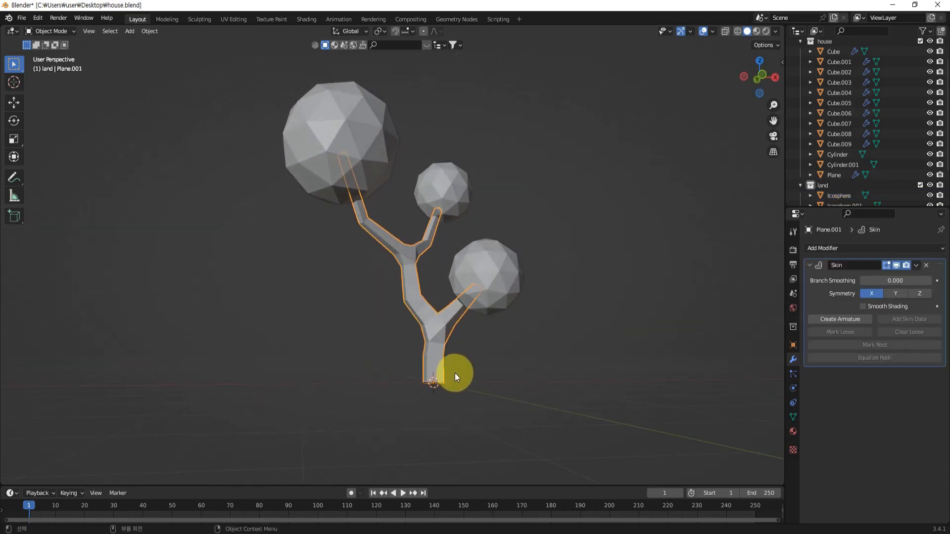
{"action": "middle_click_drag", "start_coordinate": [455, 373], "coordinate": [416, 297]}
{"action": "scroll", "coordinate": [422, 363], "scroll_direction": "up", "scroll_amount": 3}
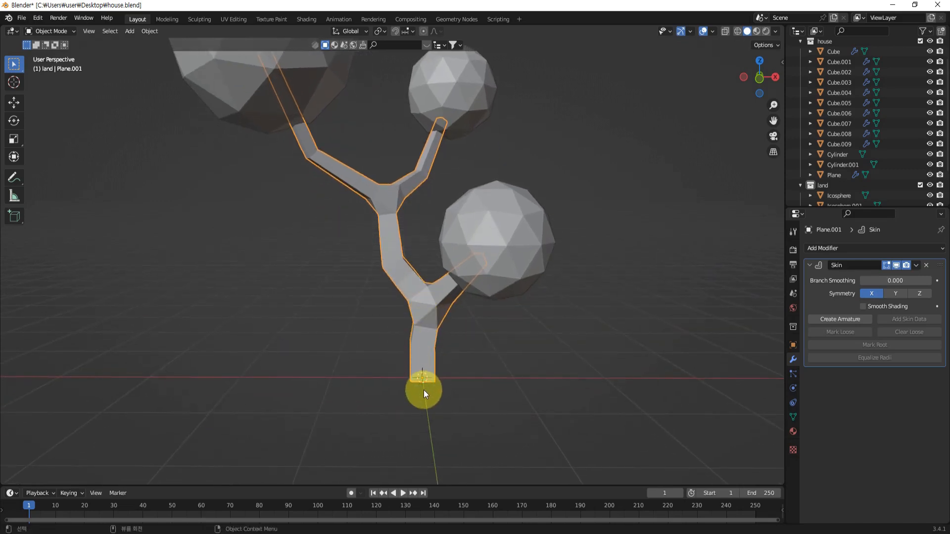
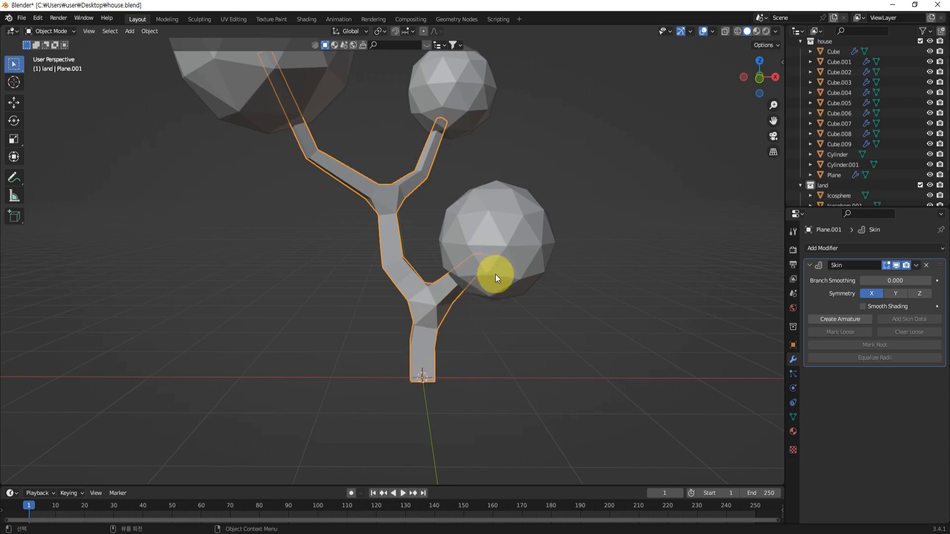
{"action": "middle_click_drag", "start_coordinate": [602, 237], "coordinate": [616, 310]}
{"action": "left_click", "coordinate": [529, 303]}
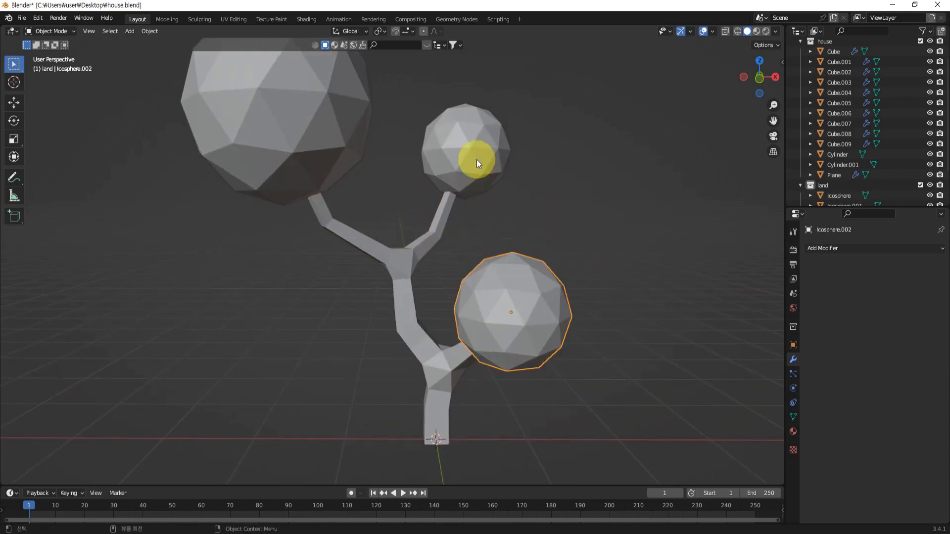
{"action": "left_click", "coordinate": [477, 159]}
{"action": "left_click", "coordinate": [325, 124]}
{"action": "left_click", "coordinate": [414, 277]}
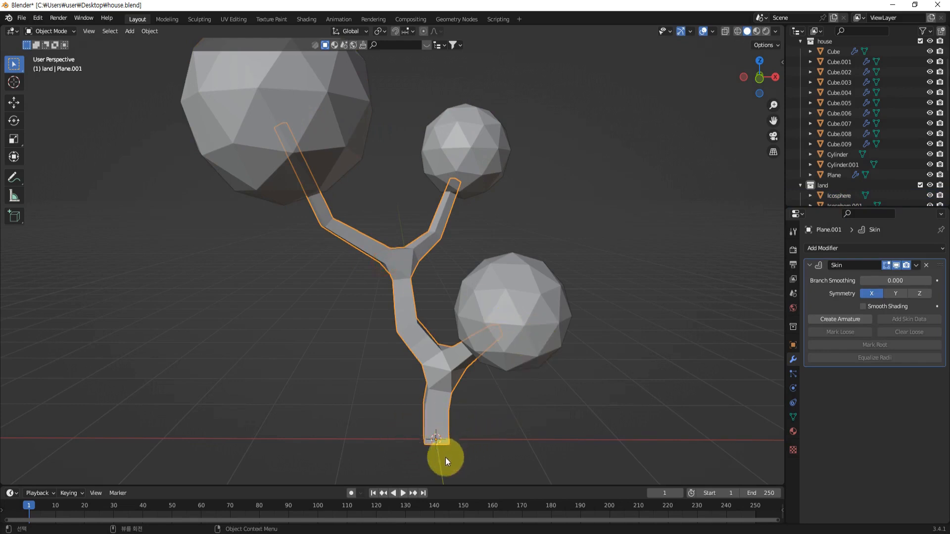
{"action": "middle_click_drag", "start_coordinate": [585, 362], "coordinate": [522, 364]}
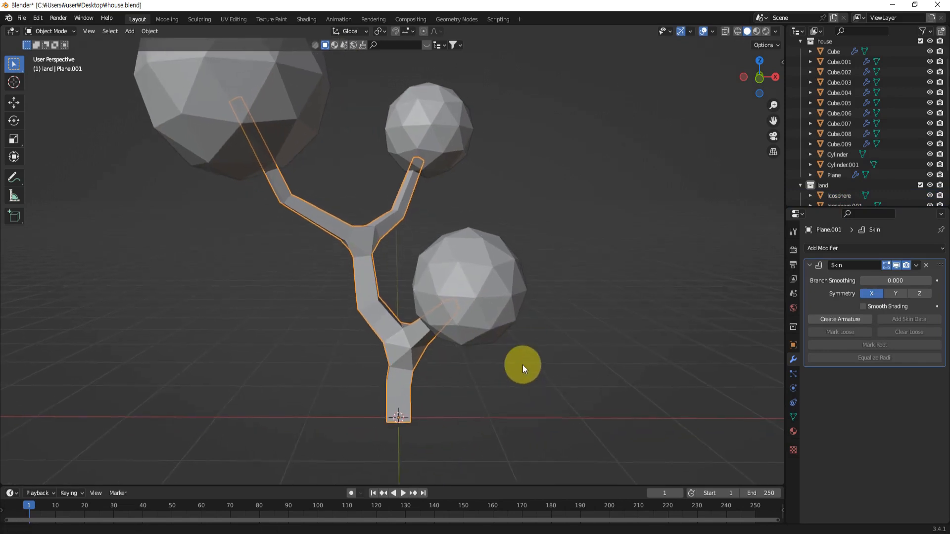
{"action": "left_click", "coordinate": [521, 390]}
Set the origin of the lower side branch's sphere to the 3D cursor at the trunk's base
{"action": "left_click", "coordinate": [498, 315]}
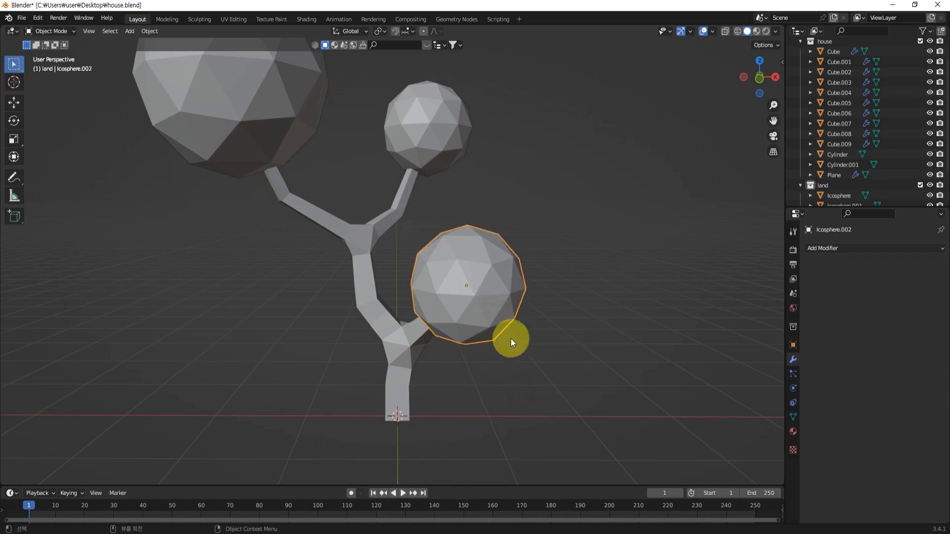
{"action": "left_click", "coordinate": [149, 30]}
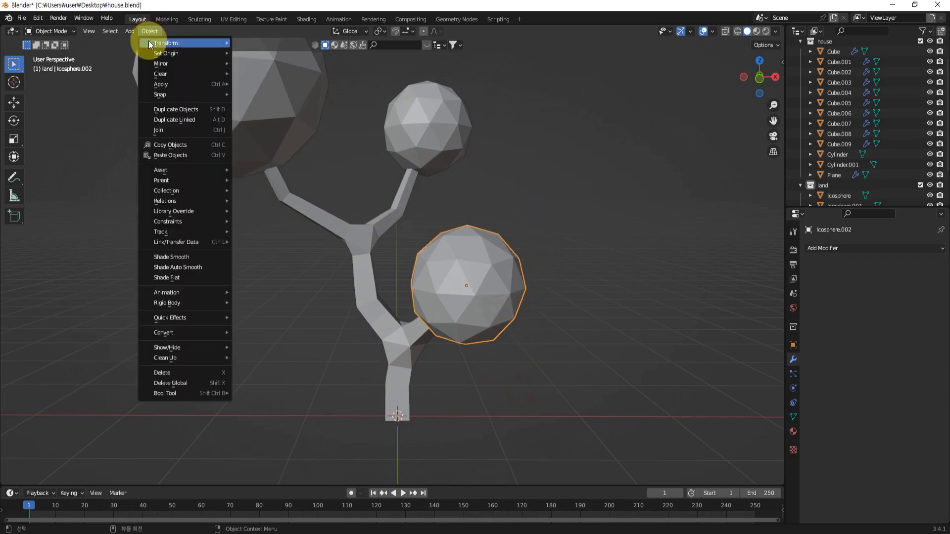
{"action": "mouse_move", "coordinate": [151, 54]}
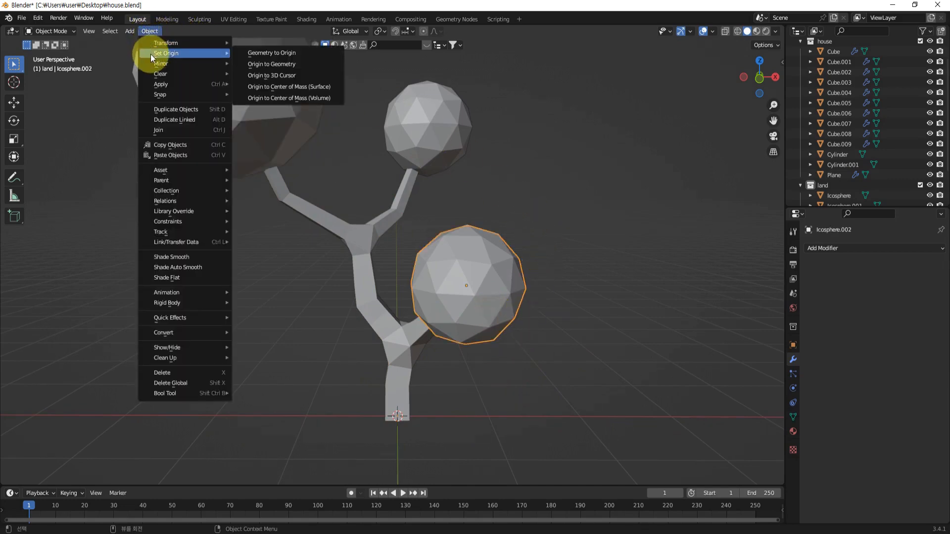
{"action": "left_click", "coordinate": [278, 76]}
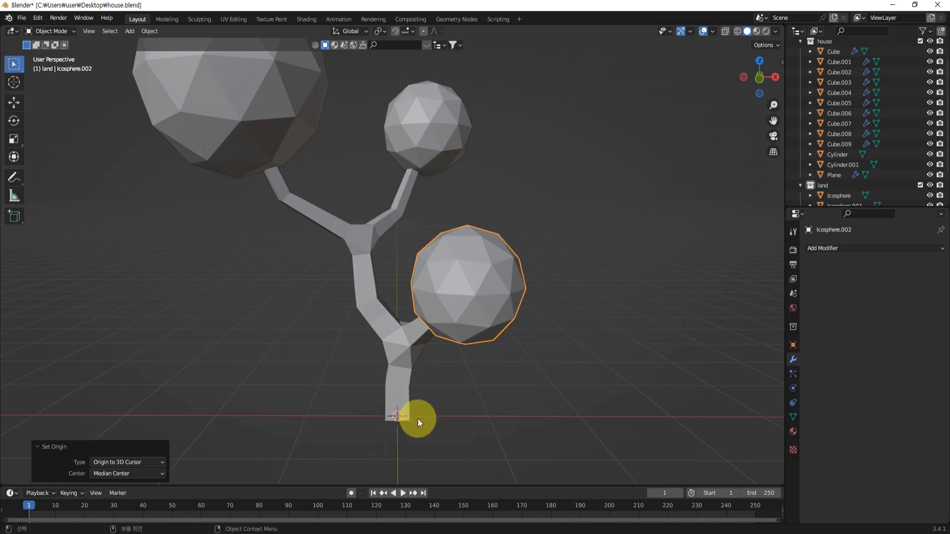
Set the origins of both upper foliage spheres to the 3D cursor as well, and clear the selection
{"action": "middle_click_drag", "start_coordinate": [395, 376], "coordinate": [544, 282]}
{"action": "left_click", "coordinate": [471, 190]}
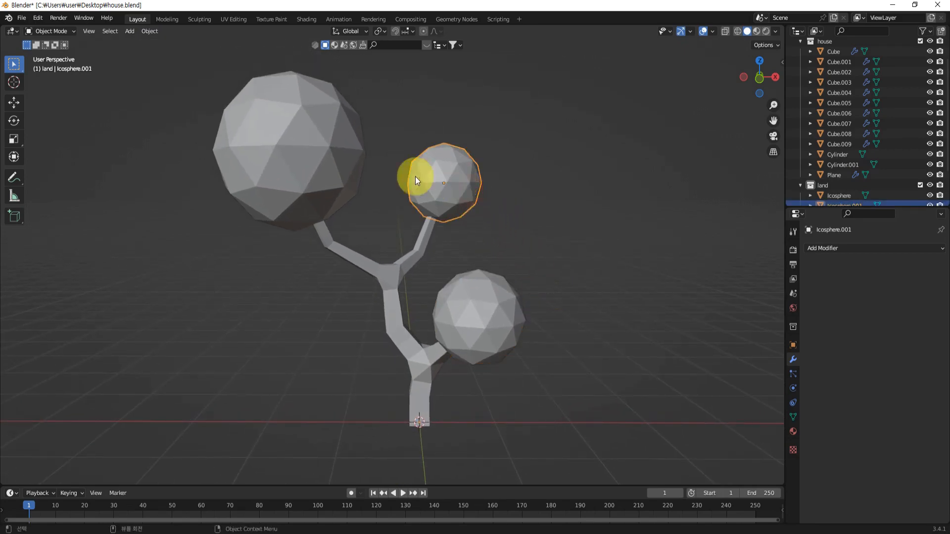
{"action": "left_click", "coordinate": [321, 162], "text": "shift"}
{"action": "left_click", "coordinate": [148, 31]}
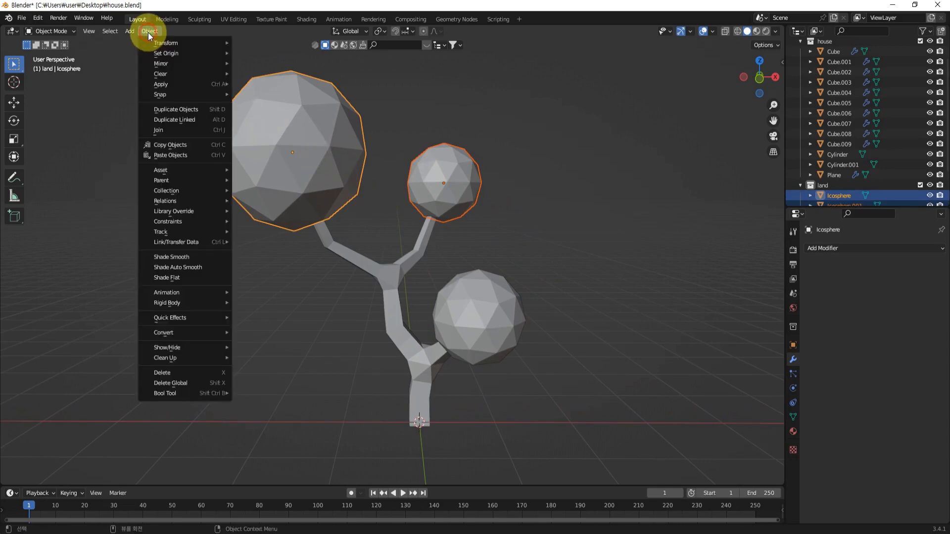
{"action": "mouse_move", "coordinate": [155, 52]}
{"action": "left_click", "coordinate": [271, 76]}
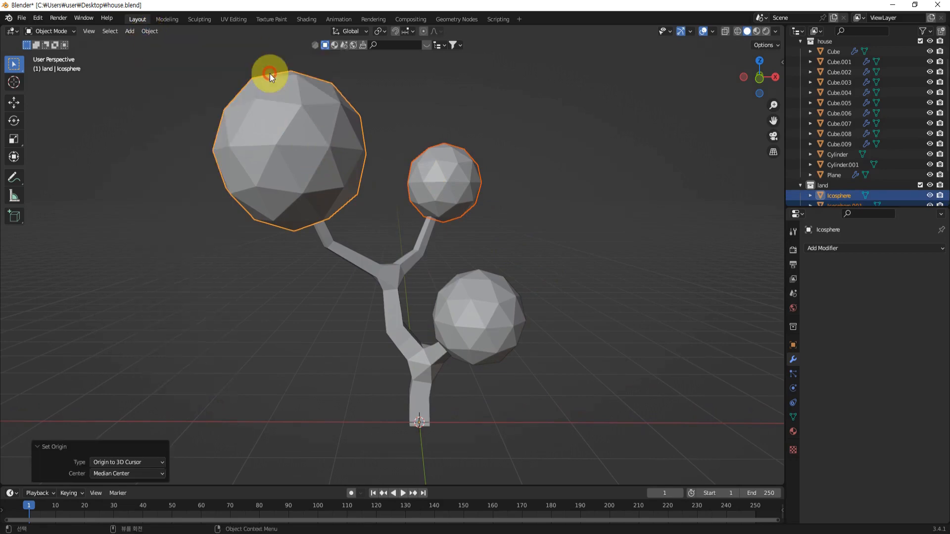
{"action": "left_click", "coordinate": [596, 277]}
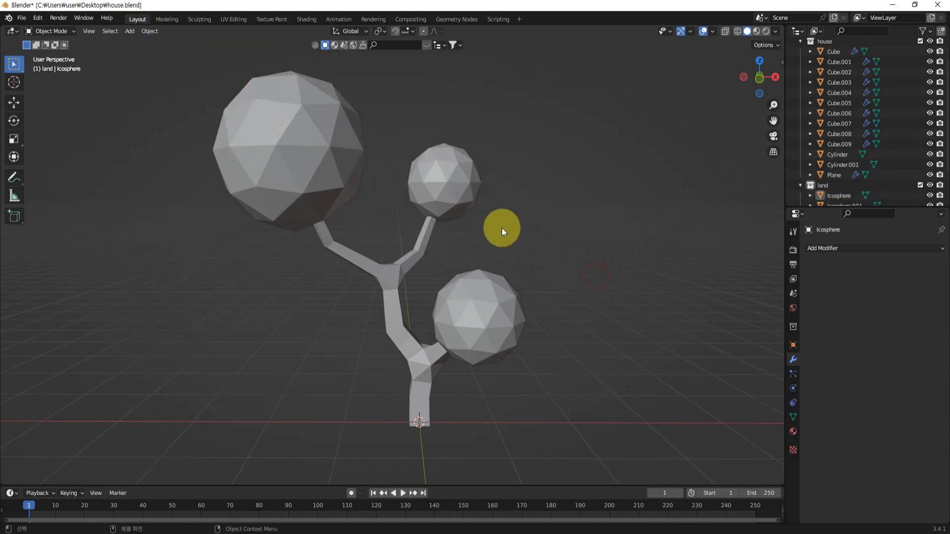
Examine the separate parts of the tree by selecting each foliage sphere and the trunk in turn
{"action": "middle_click_drag", "start_coordinate": [500, 227], "coordinate": [424, 275]}
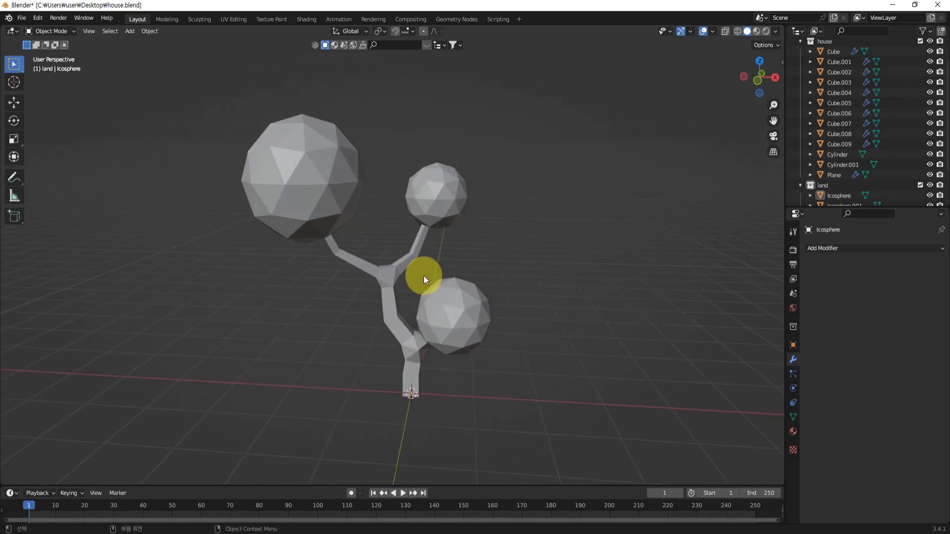
{"action": "left_click", "coordinate": [334, 186]}
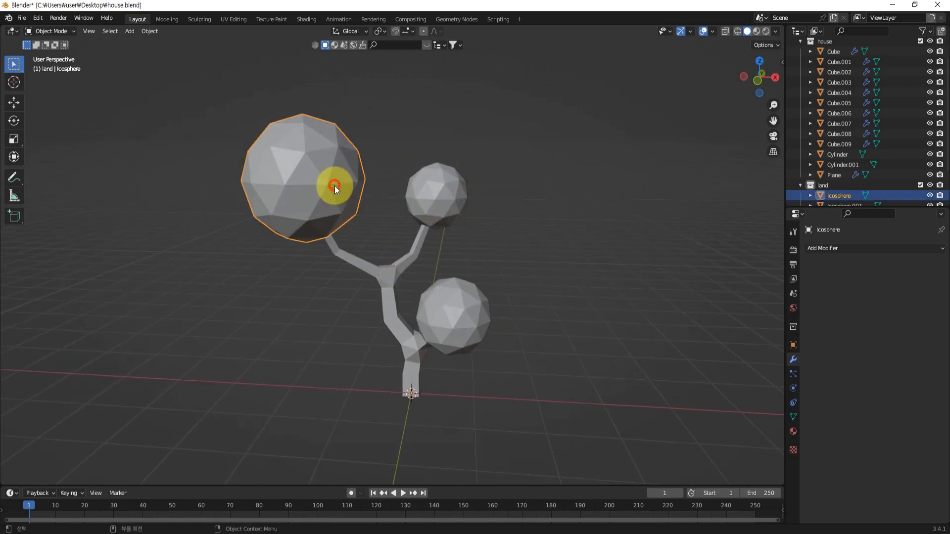
{"action": "left_click", "coordinate": [373, 266]}
{"action": "left_click", "coordinate": [435, 198]}
{"action": "left_click", "coordinate": [448, 318]}
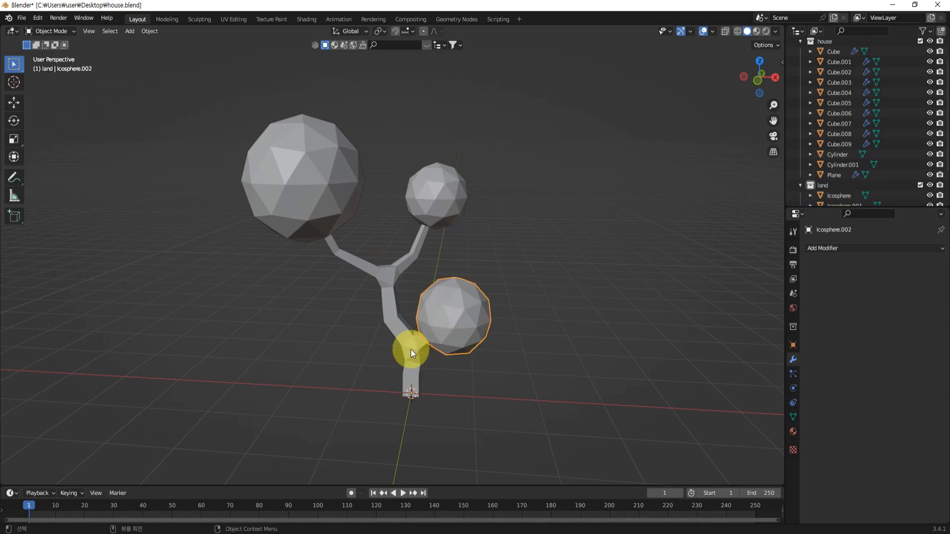
{"action": "left_click", "coordinate": [411, 350]}
{"action": "left_click", "coordinate": [564, 308]}
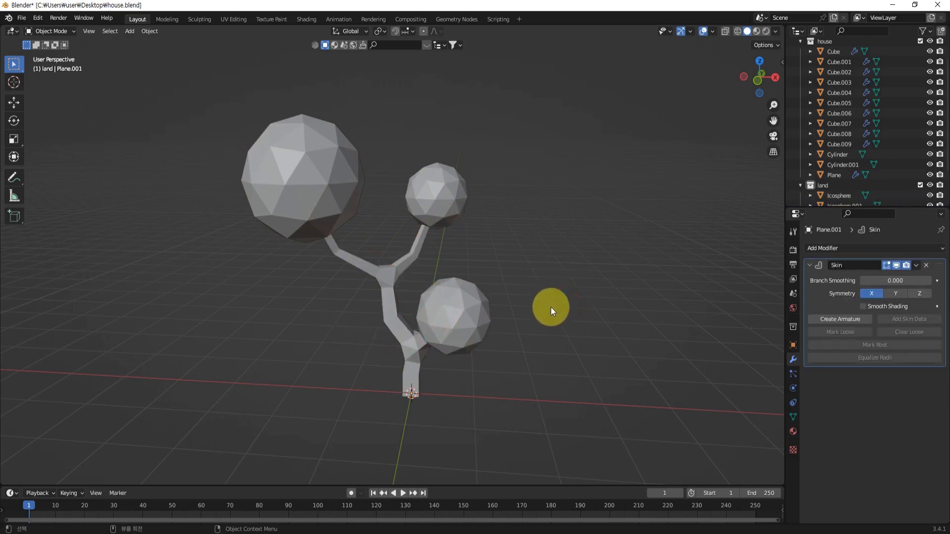
Create a new collection in the scene and name it tree
{"action": "scroll", "coordinate": [846, 166], "scroll_direction": "down", "scroll_amount": 3}
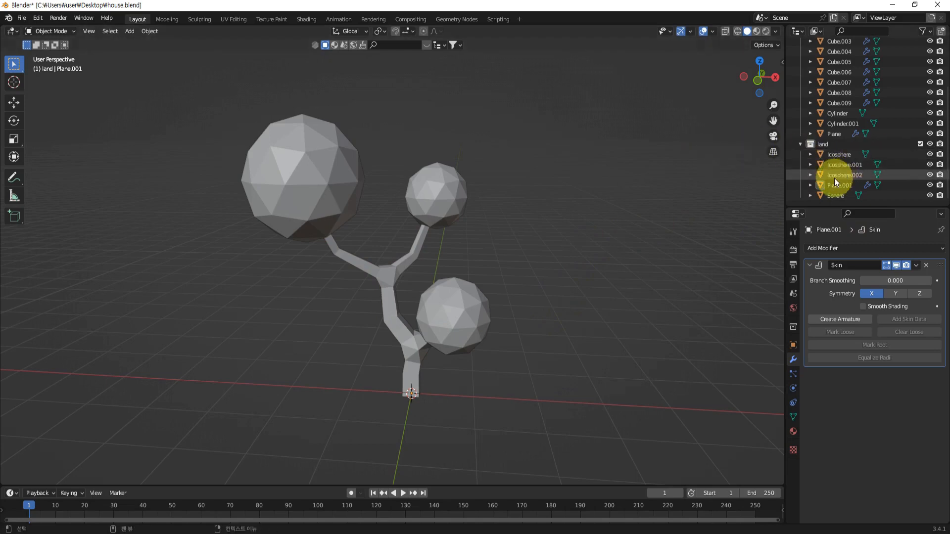
{"action": "right_click", "coordinate": [814, 202]}
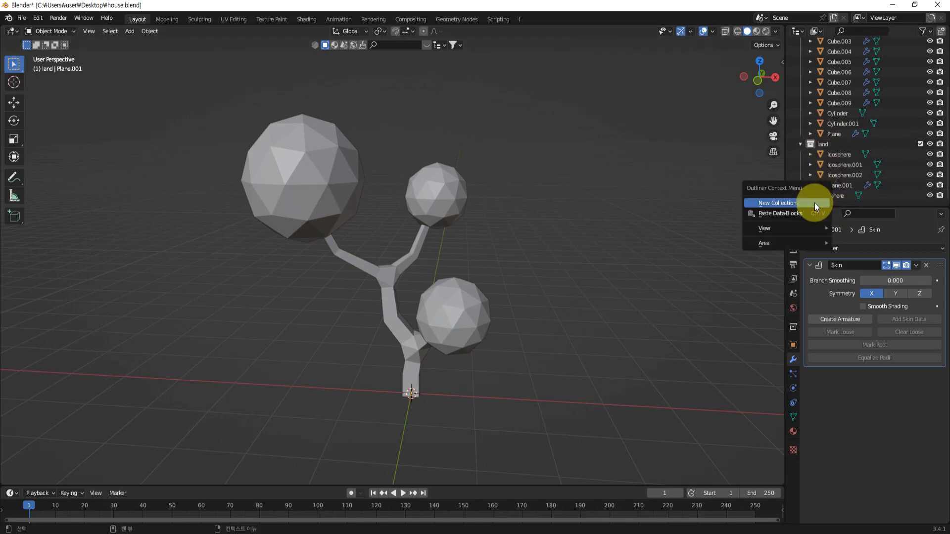
{"action": "left_click", "coordinate": [815, 202]}
{"action": "scroll", "coordinate": [835, 162], "scroll_direction": "down", "scroll_amount": 1}
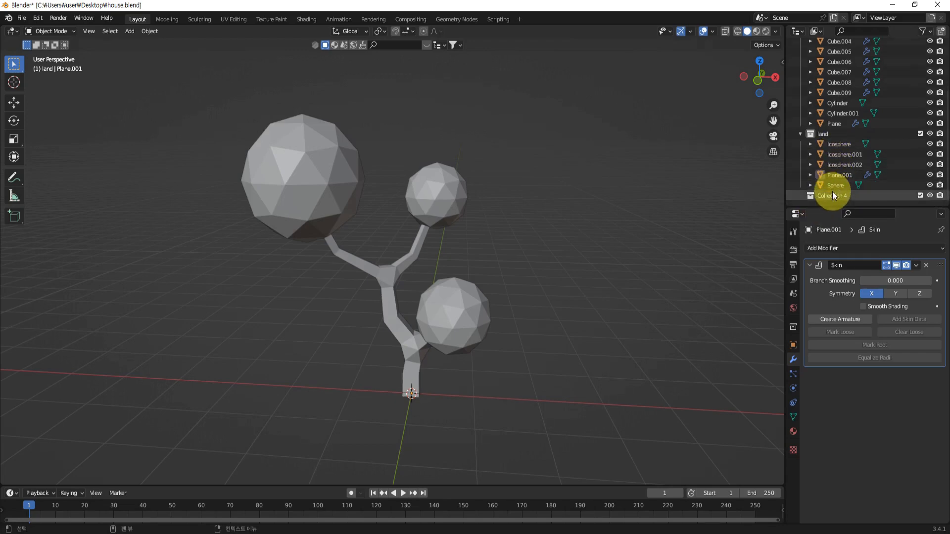
{"action": "double_click", "coordinate": [831, 196]}
{"action": "type", "text": "t"}
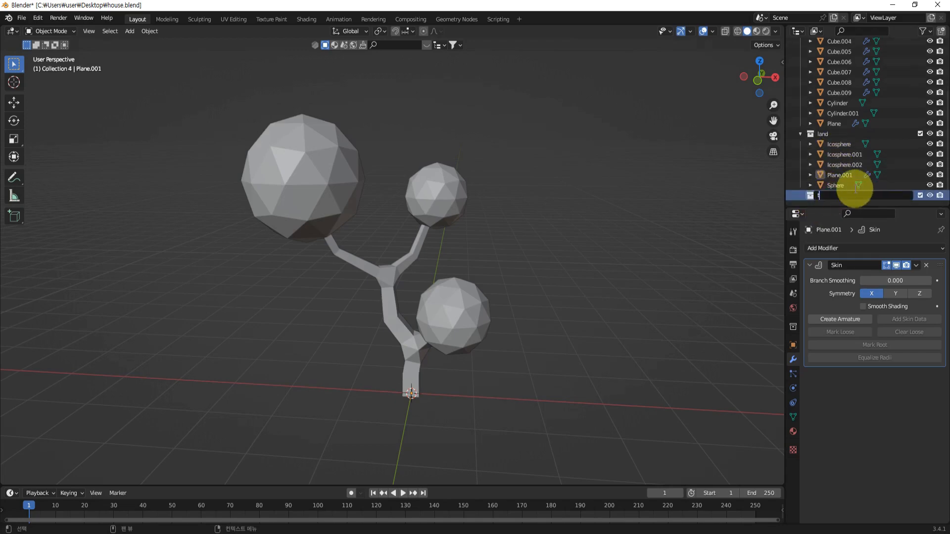
{"action": "type", "text": "ree"}
{"action": "key", "text": "Return"}
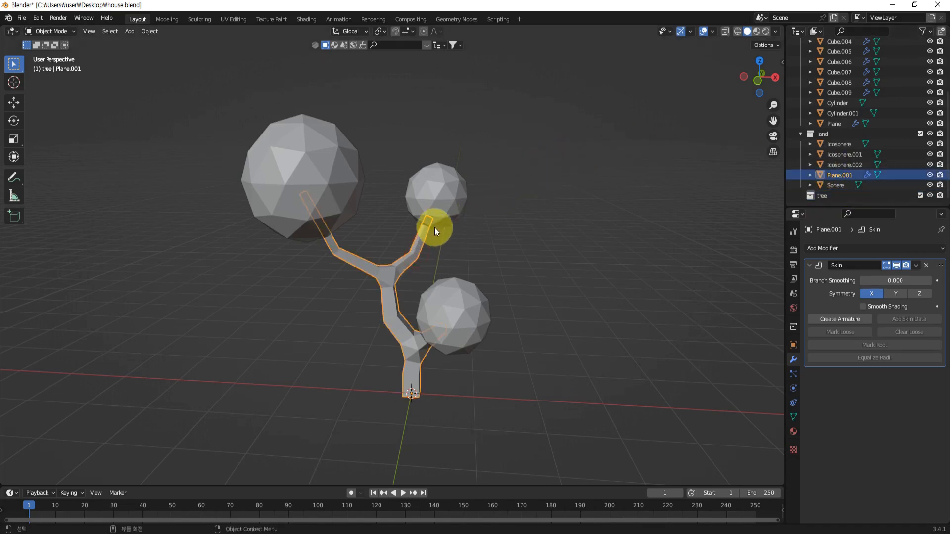
Identify which objects in the land collection make up the tree by selecting the spheres, the trunk and the land individually
{"action": "left_click", "coordinate": [439, 210]}
{"action": "left_click", "coordinate": [455, 314]}
{"action": "left_click", "coordinate": [326, 189]}
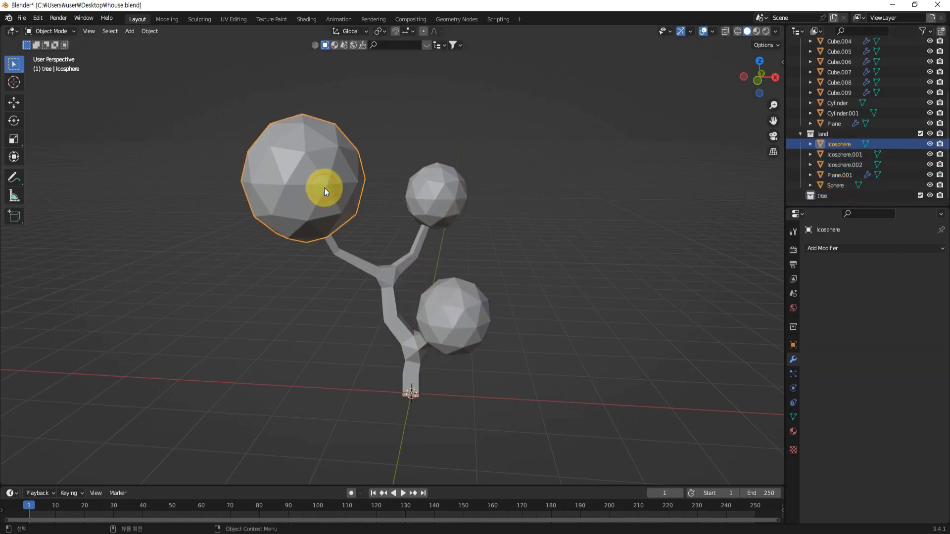
{"action": "left_click", "coordinate": [836, 175]}
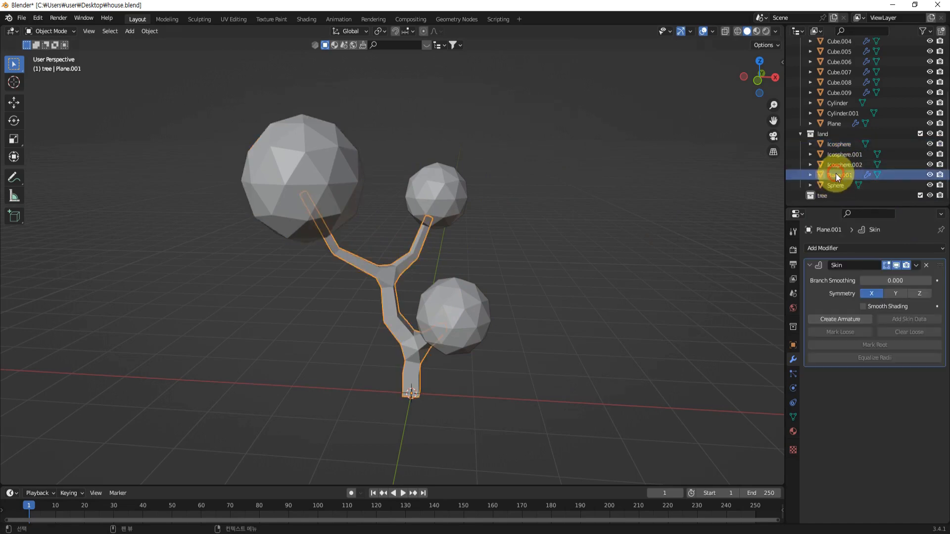
{"action": "left_click", "coordinate": [839, 145]}
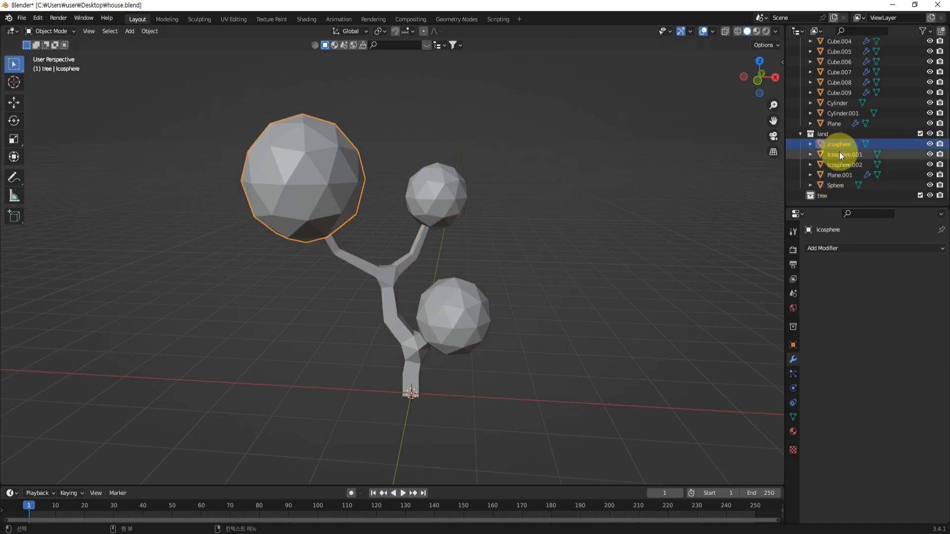
{"action": "left_click", "coordinate": [840, 155]}
{"action": "left_click", "coordinate": [842, 167]}
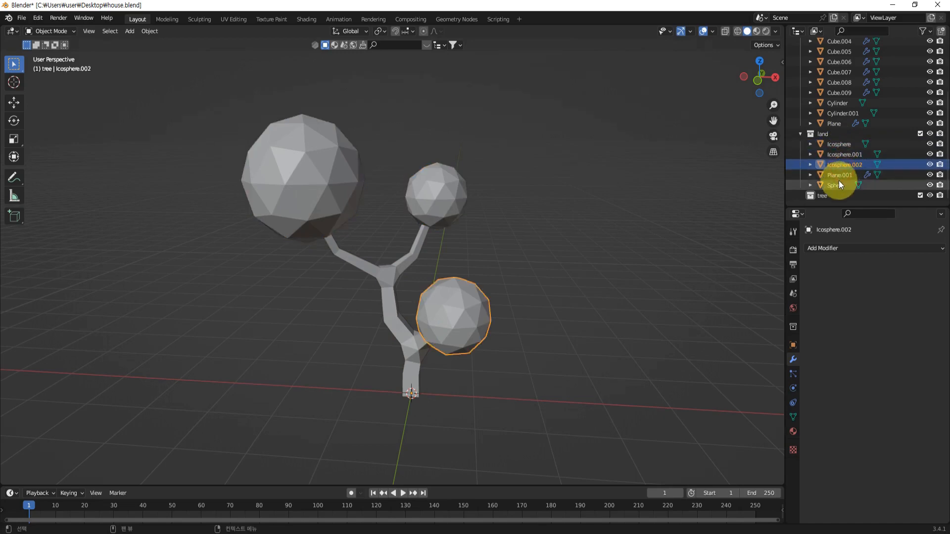
{"action": "left_click", "coordinate": [837, 175]}
{"action": "left_click", "coordinate": [836, 185]}
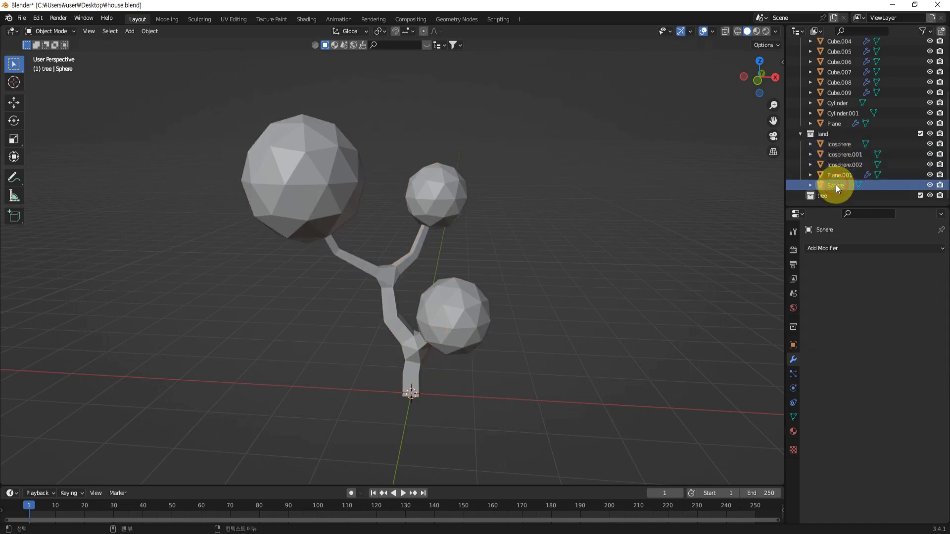
Move Icosphere, Icosphere.001, Icosphere.002 and Plane.001 together from the land collection into the tree collection
{"action": "left_click", "coordinate": [836, 175]}
{"action": "left_click", "coordinate": [838, 144], "text": "shift"}
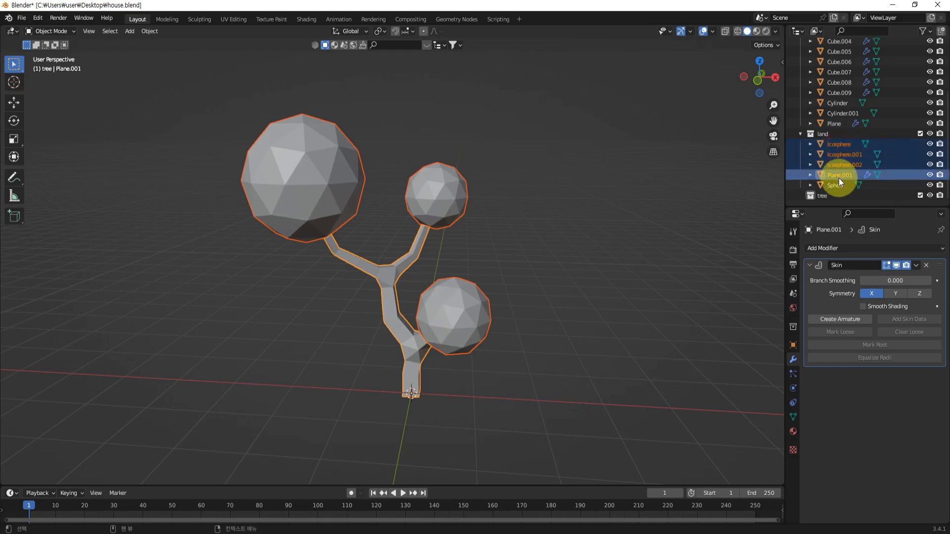
{"action": "left_click_drag", "start_coordinate": [839, 178], "coordinate": [822, 197]}
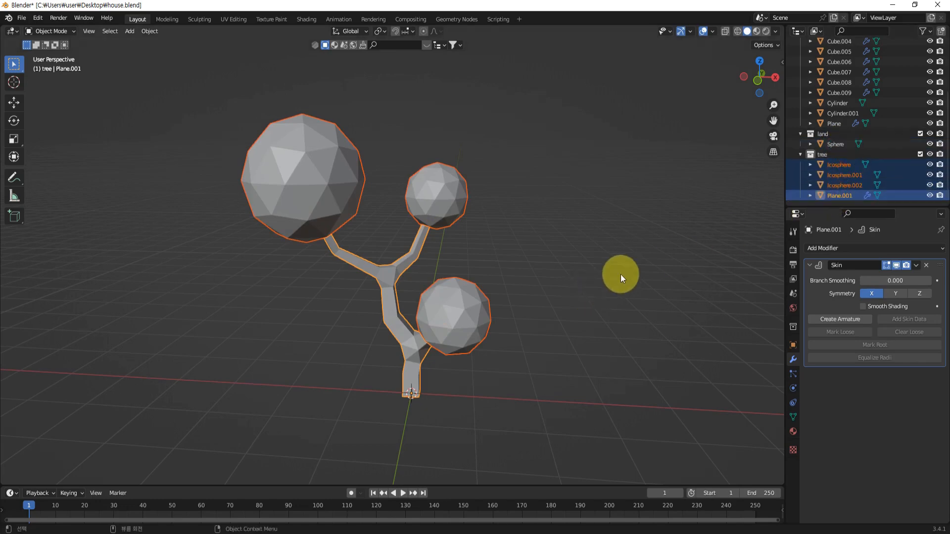
Select the land's Sphere object and collapse the land, tree and house collections in the scene hierarchy
{"action": "scroll", "coordinate": [625, 256], "scroll_direction": "down", "scroll_amount": 6}
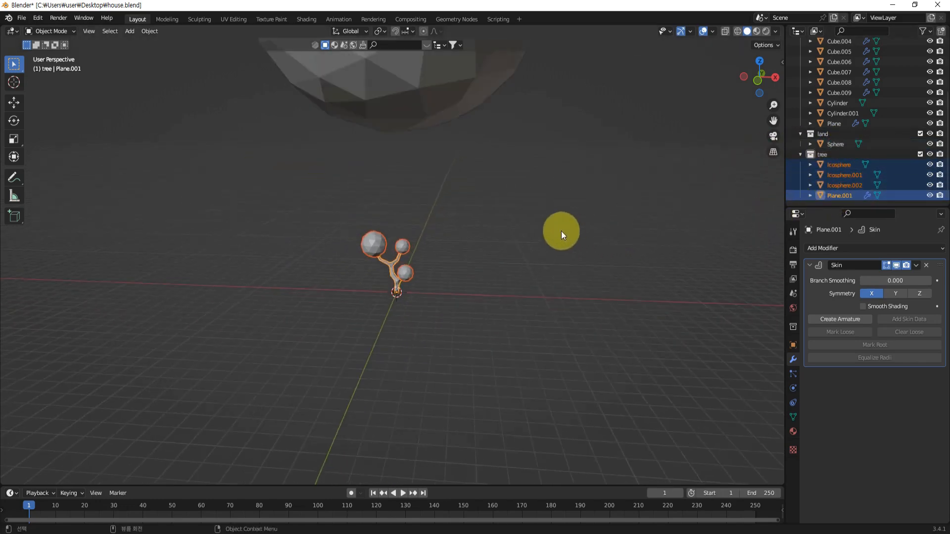
{"action": "scroll", "coordinate": [582, 353], "scroll_direction": "down", "scroll_amount": 5}
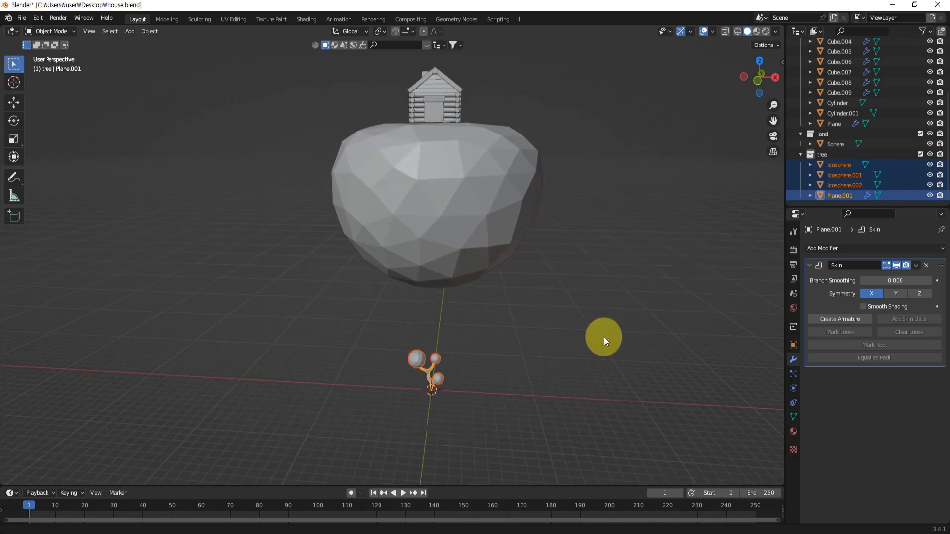
{"action": "left_click", "coordinate": [835, 146]}
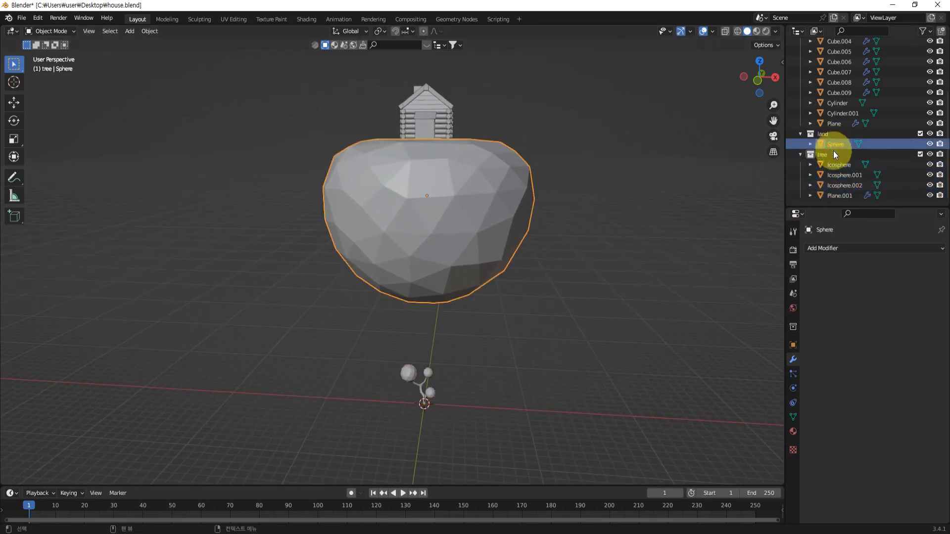
{"action": "left_click", "coordinate": [799, 134]}
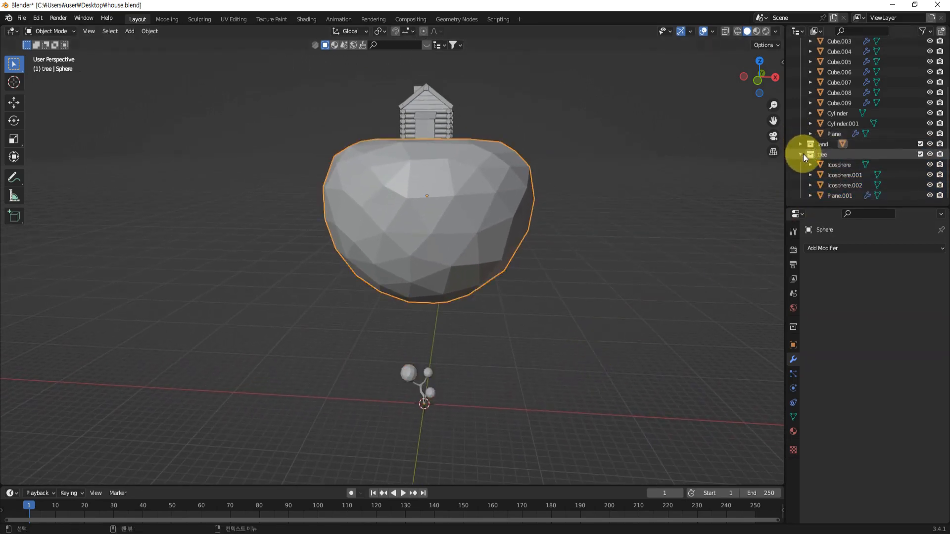
{"action": "left_click", "coordinate": [801, 155]}
{"action": "scroll", "coordinate": [802, 123], "scroll_direction": "up", "scroll_amount": 3}
{"action": "left_click", "coordinate": [800, 65]}
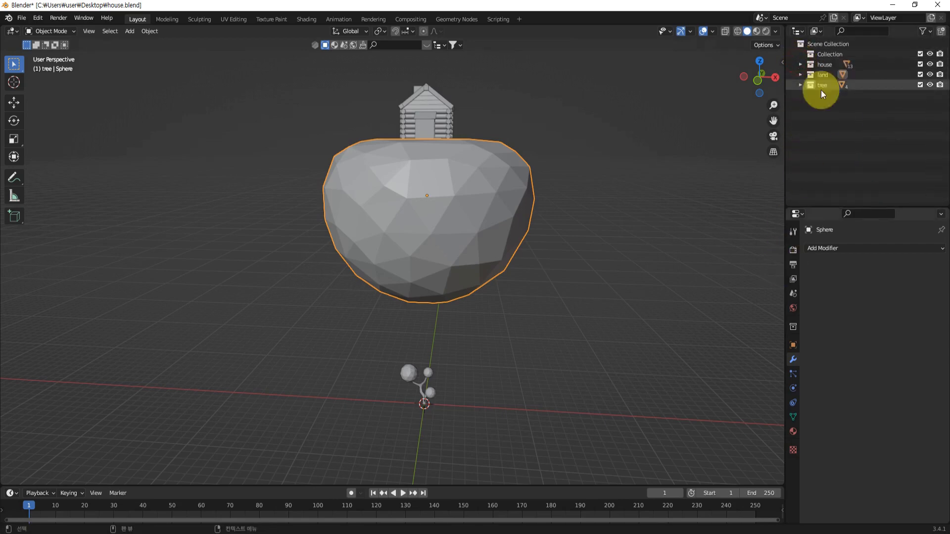
Examine the floating land and the tree beneath it from several angles
{"action": "middle_click_drag", "start_coordinate": [622, 272], "coordinate": [424, 357]}
{"action": "left_click", "coordinate": [424, 357]}
{"action": "scroll", "coordinate": [424, 356], "scroll_direction": "up", "scroll_amount": 2}
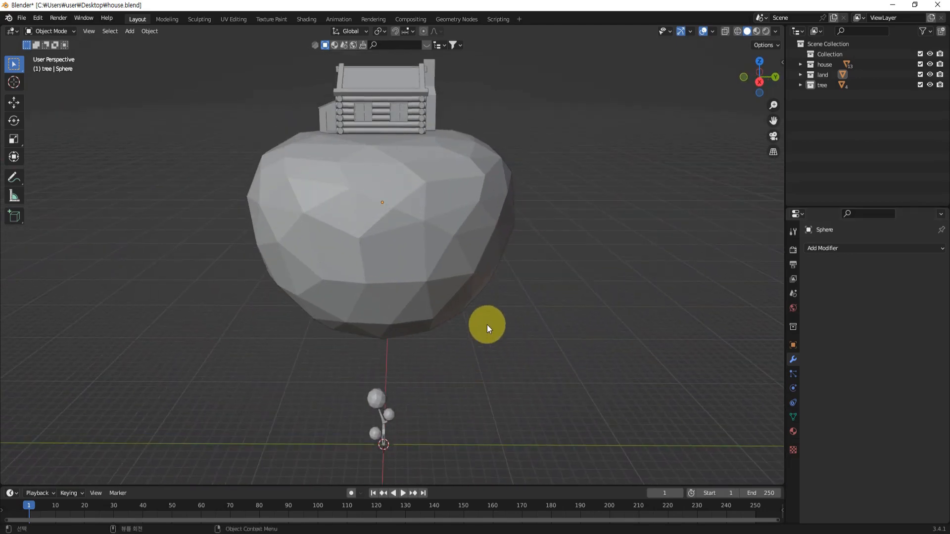
{"action": "left_click", "coordinate": [357, 201]}
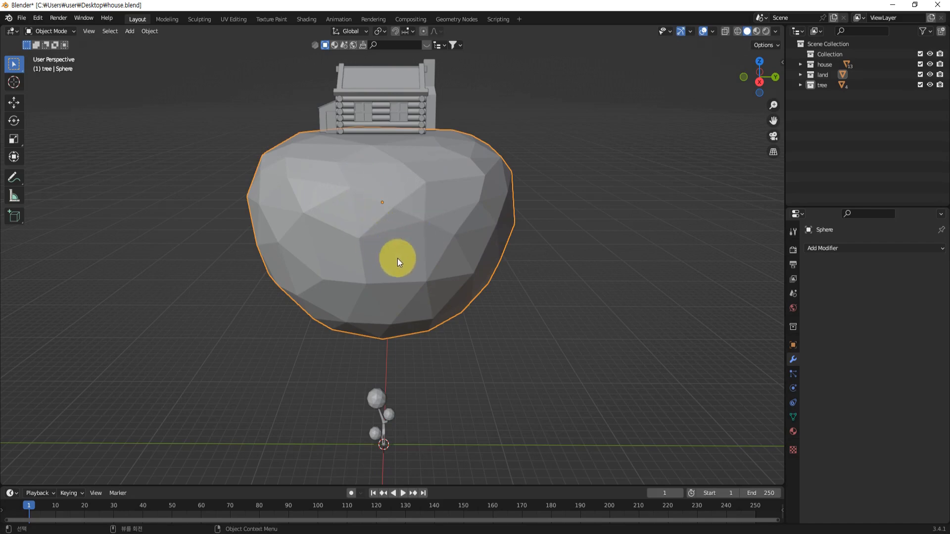
{"action": "middle_click_drag", "start_coordinate": [426, 372], "coordinate": [413, 399]}
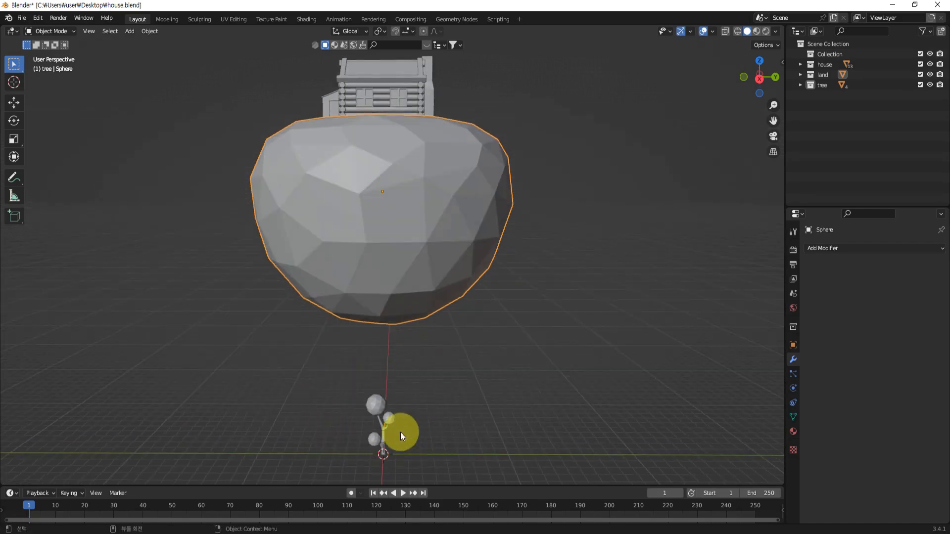
{"action": "middle_click_drag", "start_coordinate": [495, 317], "coordinate": [626, 303]}
{"action": "left_click", "coordinate": [646, 305]}
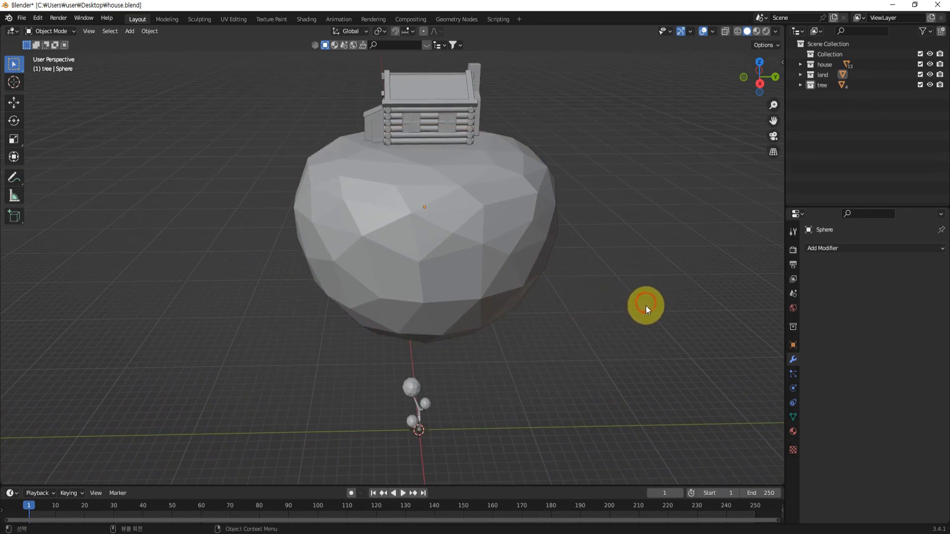
Add a particle system to the floating land sphere and set its type to Hair
{"action": "left_click", "coordinate": [494, 227]}
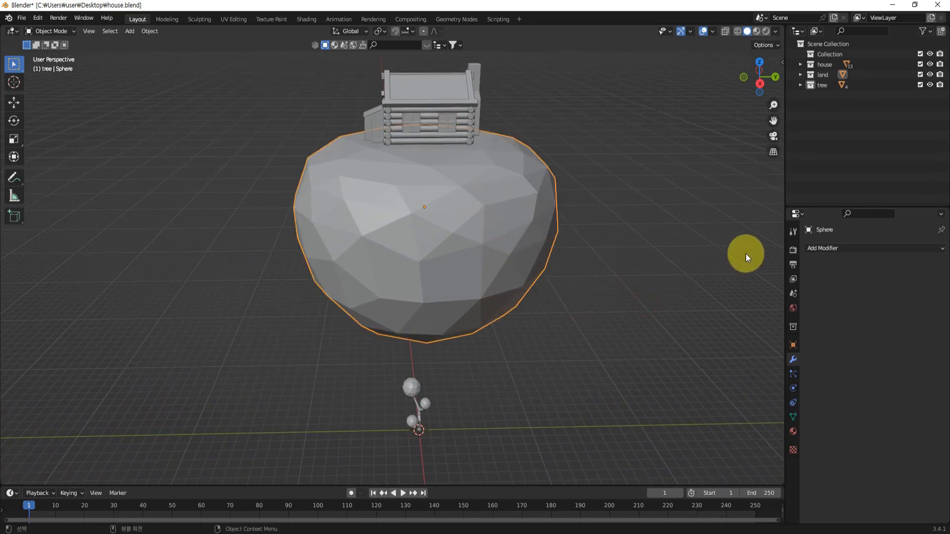
{"action": "left_click", "coordinate": [792, 373]}
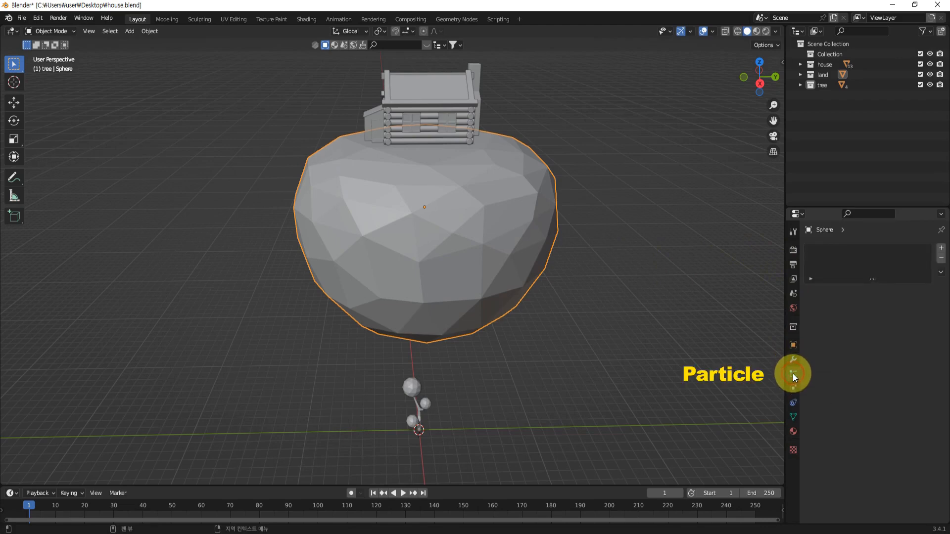
{"action": "left_click", "coordinate": [940, 248]}
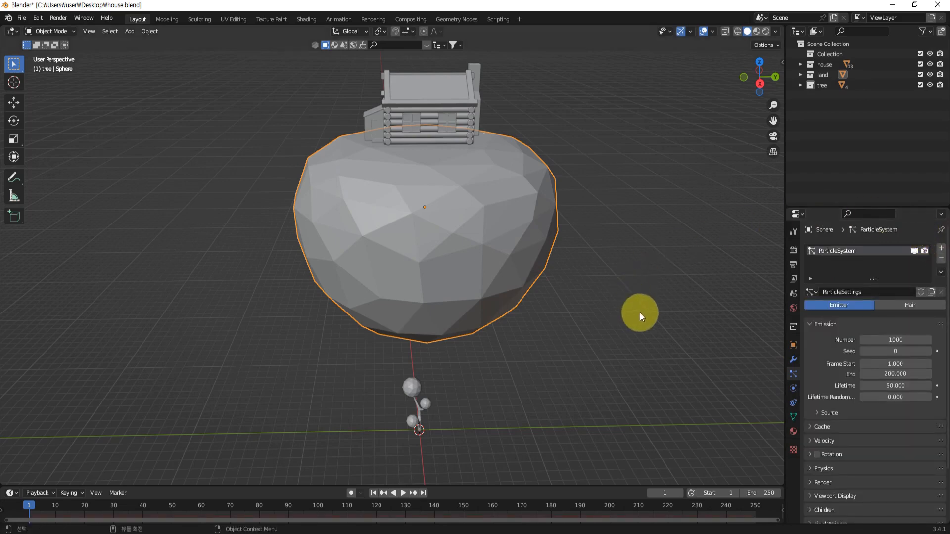
{"action": "middle_click_drag", "start_coordinate": [623, 315], "coordinate": [571, 335]}
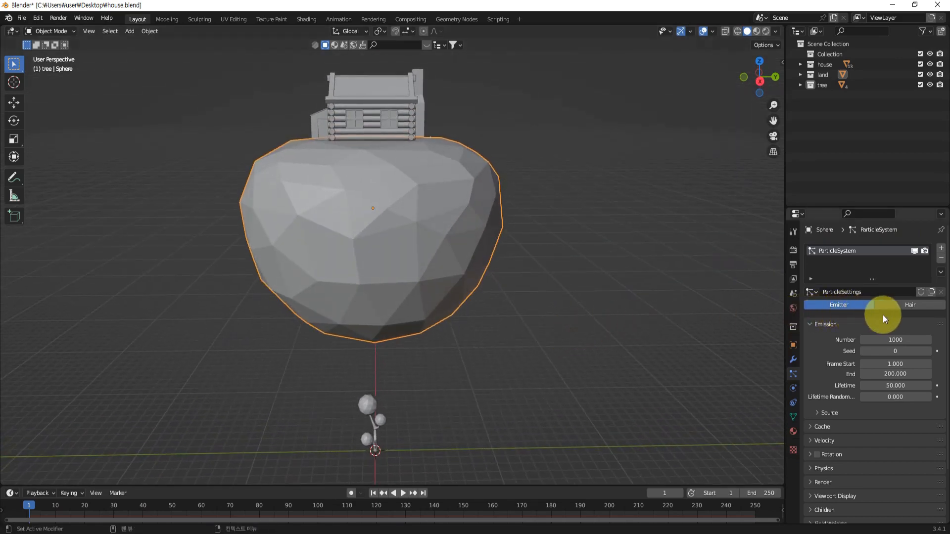
{"action": "left_click", "coordinate": [910, 304]}
{"action": "middle_click_drag", "start_coordinate": [546, 268], "coordinate": [576, 277]}
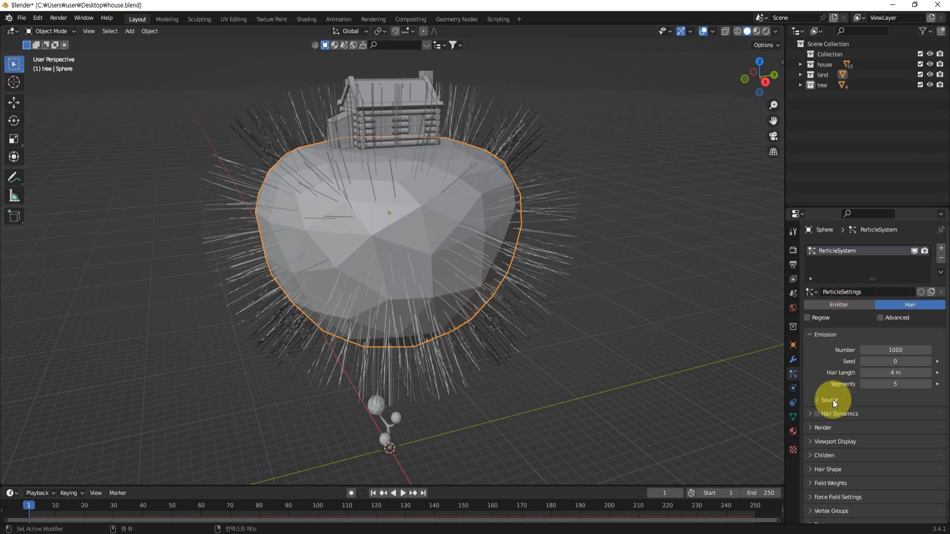
Set the land's hair particles to render as Collection in the particle render settings
{"action": "left_click", "coordinate": [810, 428]}
{"action": "scroll", "coordinate": [860, 390], "scroll_direction": "down", "scroll_amount": 4}
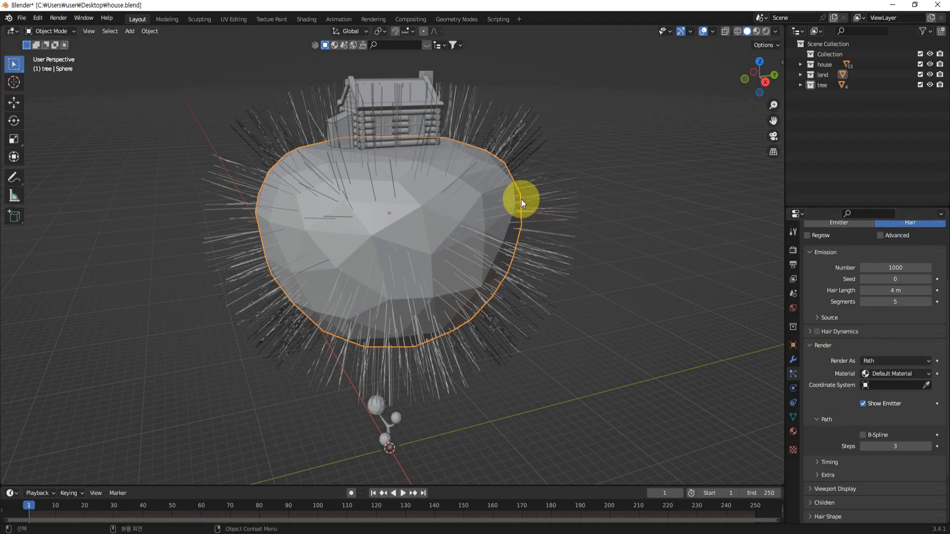
{"action": "middle_click_drag", "start_coordinate": [460, 326], "coordinate": [515, 348]}
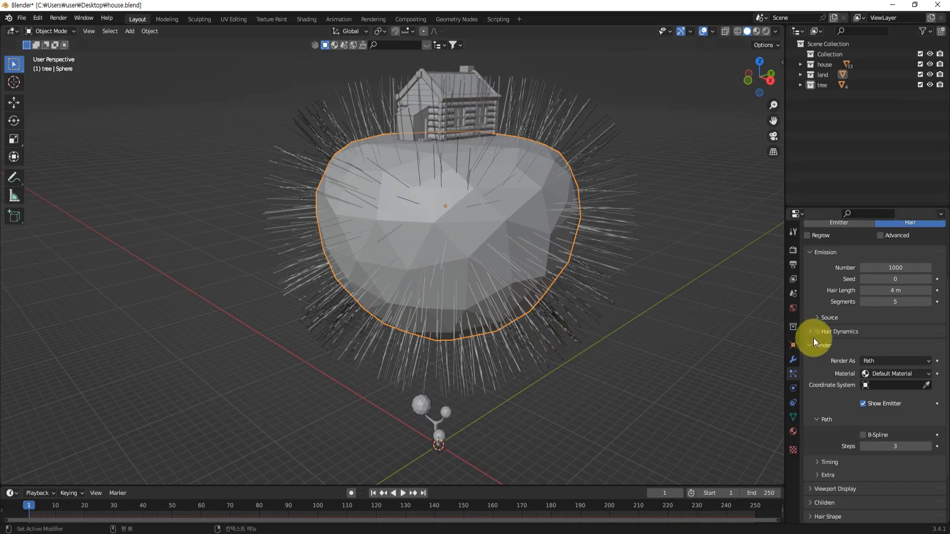
{"action": "left_click", "coordinate": [883, 362]}
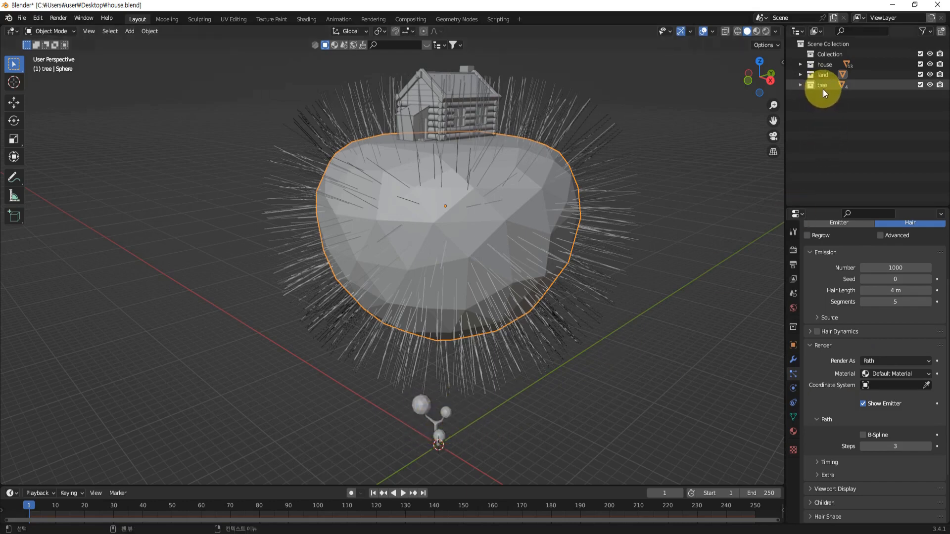
{"action": "left_click", "coordinate": [879, 363]}
{"action": "left_click", "coordinate": [879, 364]}
{"action": "left_click", "coordinate": [880, 363]}
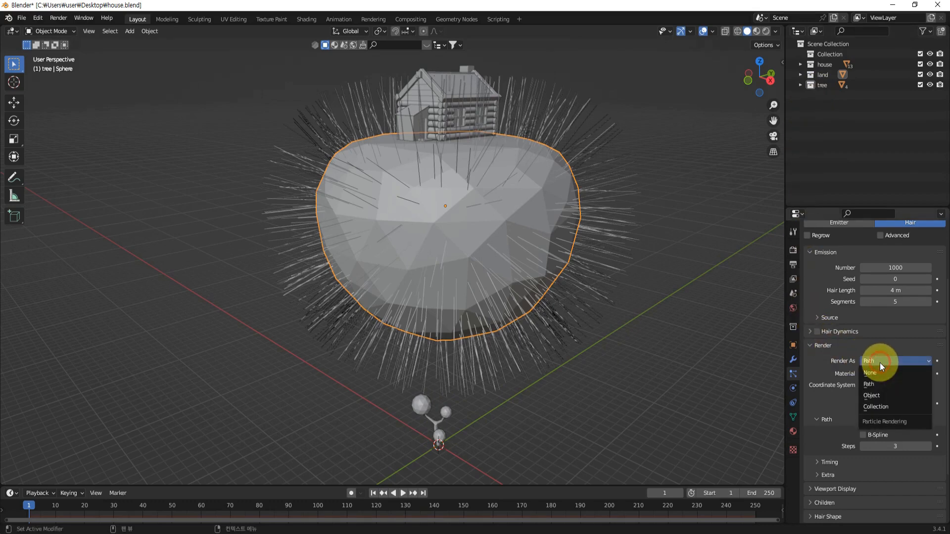
{"action": "left_click", "coordinate": [877, 407]}
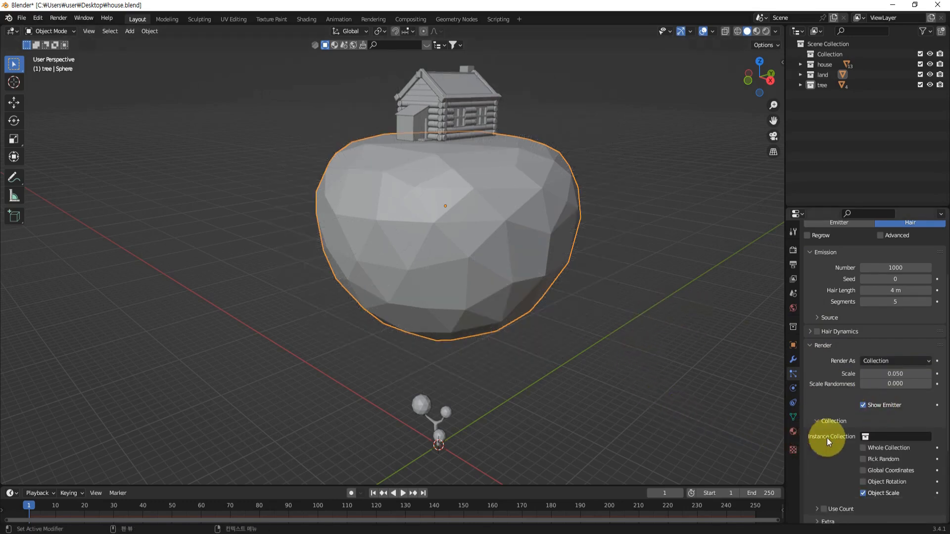
Use the tree collection as the hair particles' instance collection and enable Whole Collection
{"action": "left_click", "coordinate": [886, 437]}
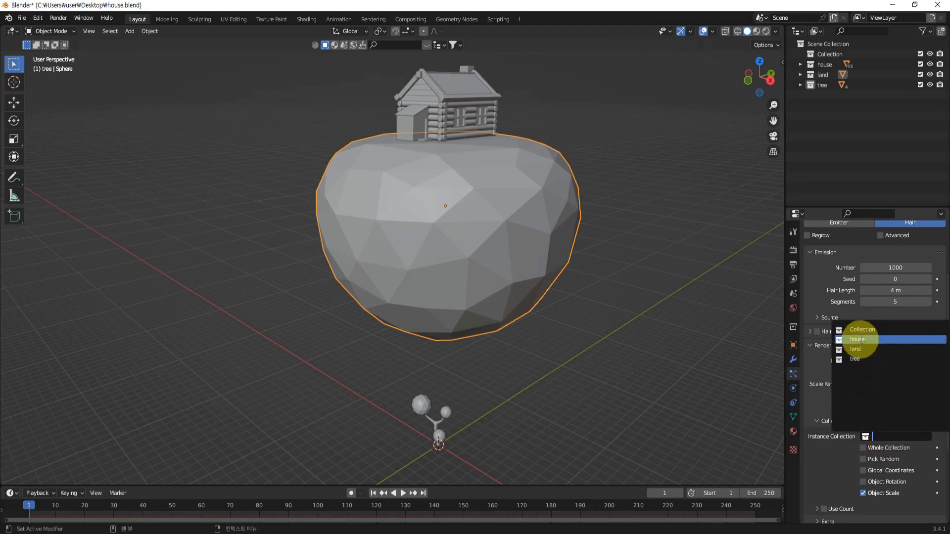
{"action": "left_click", "coordinate": [854, 359]}
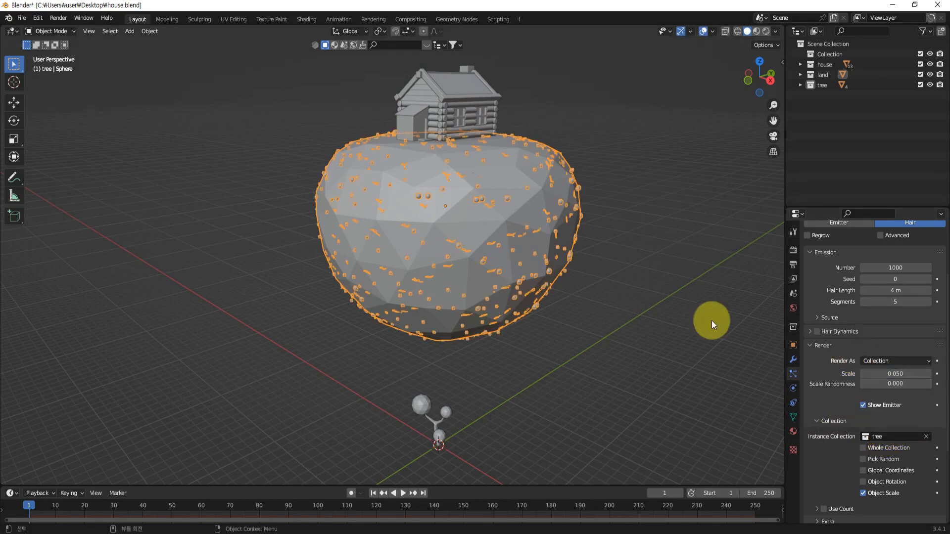
{"action": "mouse_move", "coordinate": [616, 298]}
{"action": "middle_mouse_down"}
{"action": "mouse_move", "coordinate": [599, 323]}
{"action": "mouse_move", "coordinate": [606, 298]}
{"action": "mouse_move", "coordinate": [627, 322]}
{"action": "mouse_move", "coordinate": [547, 333]}
{"action": "mouse_move", "coordinate": [622, 359]}
{"action": "mouse_move", "coordinate": [630, 328]}
{"action": "middle_mouse_up"}
{"action": "scroll", "coordinate": [596, 313], "scroll_direction": "up", "scroll_amount": 4}
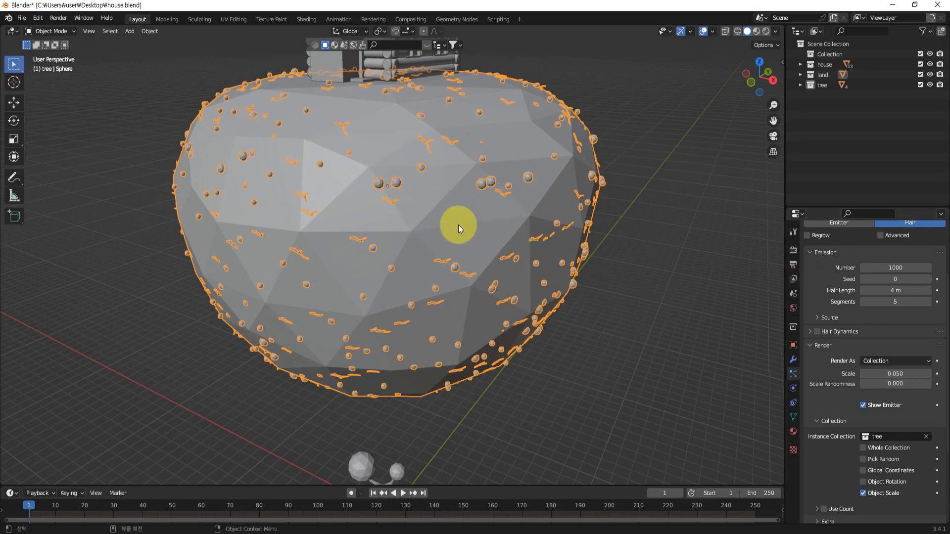
{"action": "mouse_move", "coordinate": [452, 214]}
{"action": "middle_mouse_down"}
{"action": "mouse_move", "coordinate": [625, 296]}
{"action": "mouse_move", "coordinate": [630, 334]}
{"action": "mouse_move", "coordinate": [439, 184]}
{"action": "middle_mouse_up"}
{"action": "mouse_move", "coordinate": [587, 363]}
{"action": "middle_mouse_down"}
{"action": "mouse_move", "coordinate": [598, 323]}
{"action": "mouse_move", "coordinate": [607, 376]}
{"action": "mouse_move", "coordinate": [629, 317]}
{"action": "mouse_move", "coordinate": [621, 346]}
{"action": "mouse_move", "coordinate": [638, 362]}
{"action": "mouse_move", "coordinate": [630, 373]}
{"action": "middle_mouse_up"}
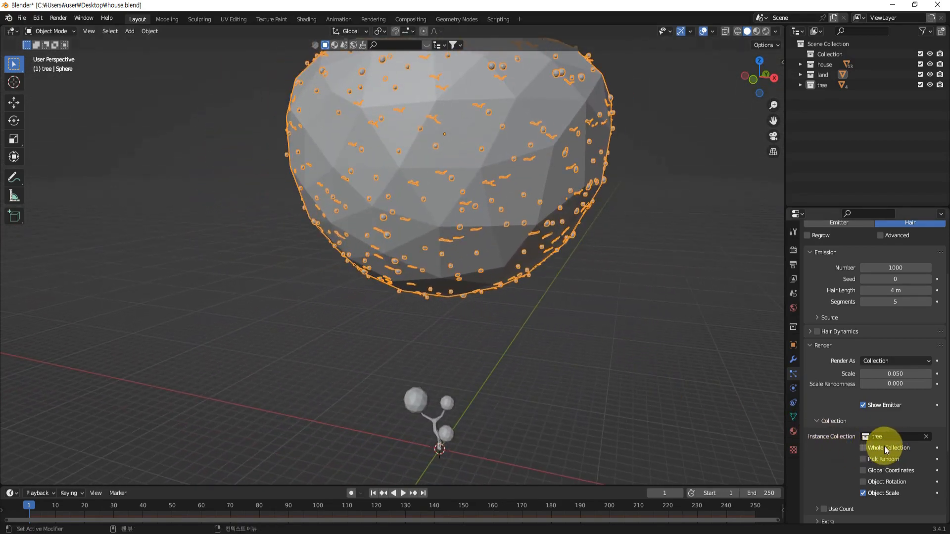
{"action": "left_click", "coordinate": [900, 449]}
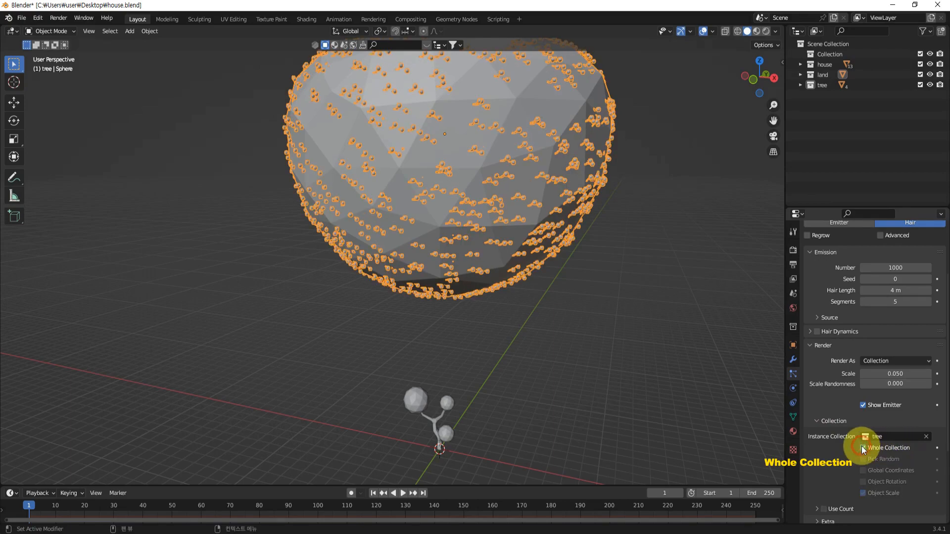
Examine the instanced trees on the floating land in wireframe shading, and return the viewport to solid shading
{"action": "mouse_move", "coordinate": [598, 292]}
{"action": "middle_mouse_down"}
{"action": "mouse_move", "coordinate": [602, 364]}
{"action": "mouse_move", "coordinate": [543, 420]}
{"action": "mouse_move", "coordinate": [537, 316]}
{"action": "mouse_move", "coordinate": [636, 276]}
{"action": "mouse_move", "coordinate": [598, 388]}
{"action": "mouse_move", "coordinate": [538, 194]}
{"action": "middle_mouse_up"}
{"action": "scroll", "coordinate": [495, 209], "scroll_direction": "down", "scroll_amount": 6}
{"action": "left_click", "coordinate": [646, 352]}
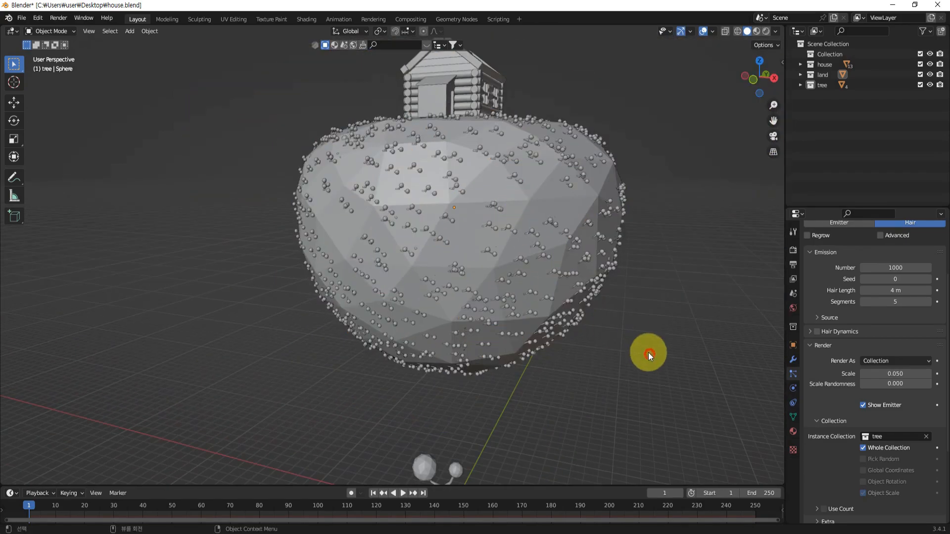
{"action": "left_click", "coordinate": [738, 31]}
{"action": "scroll", "coordinate": [520, 252], "scroll_direction": "up", "scroll_amount": 8}
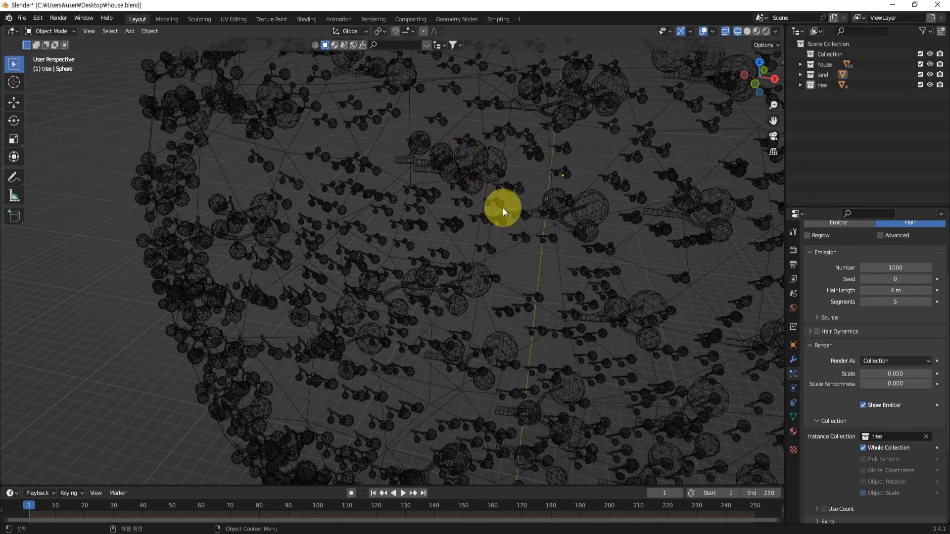
{"action": "mouse_move", "coordinate": [503, 208]}
{"action": "middle_mouse_down", "text": "shift"}
{"action": "mouse_move", "coordinate": [451, 281]}
{"action": "mouse_move", "coordinate": [416, 173]}
{"action": "middle_mouse_up", "text": "shift"}
{"action": "scroll", "coordinate": [472, 196], "scroll_direction": "down", "scroll_amount": 5}
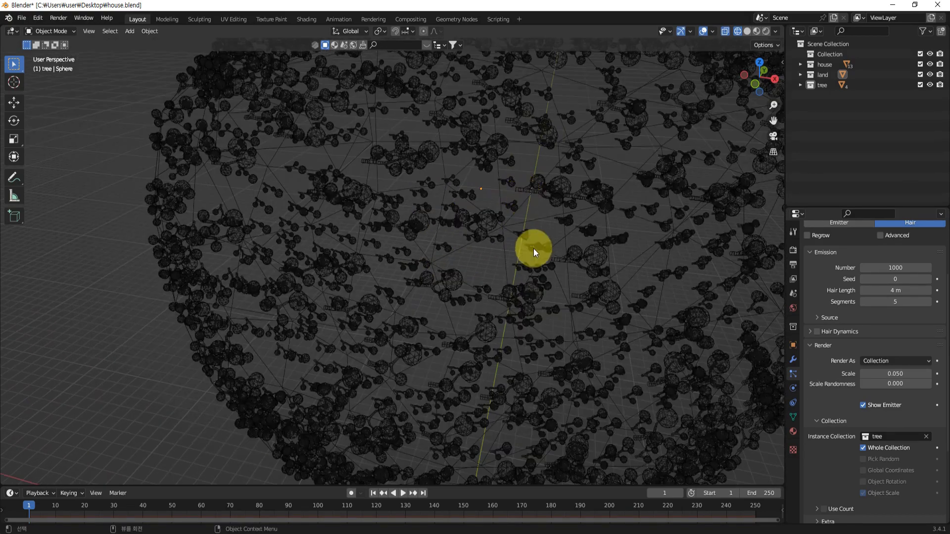
{"action": "left_click", "coordinate": [747, 31]}
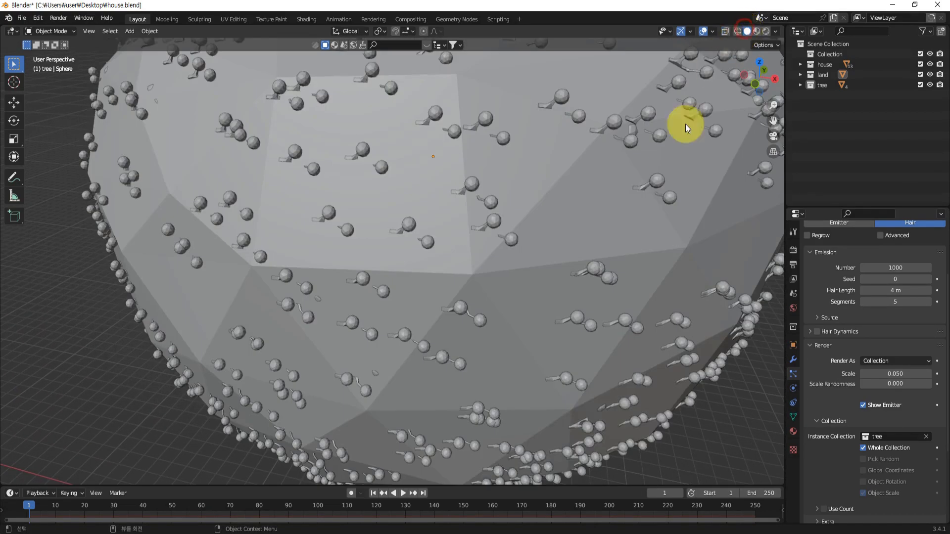
Select all parts of the original tree standing beneath the floating land
{"action": "mouse_move", "coordinate": [685, 123]}
{"action": "middle_mouse_down"}
{"action": "mouse_move", "coordinate": [572, 295]}
{"action": "mouse_move", "coordinate": [578, 368]}
{"action": "mouse_move", "coordinate": [591, 345]}
{"action": "mouse_move", "coordinate": [610, 351]}
{"action": "mouse_move", "coordinate": [538, 329]}
{"action": "middle_mouse_up"}
{"action": "middle_click_drag", "start_coordinate": [557, 275], "coordinate": [549, 339]}
{"action": "left_click_drag", "start_coordinate": [371, 333], "coordinate": [510, 463]}
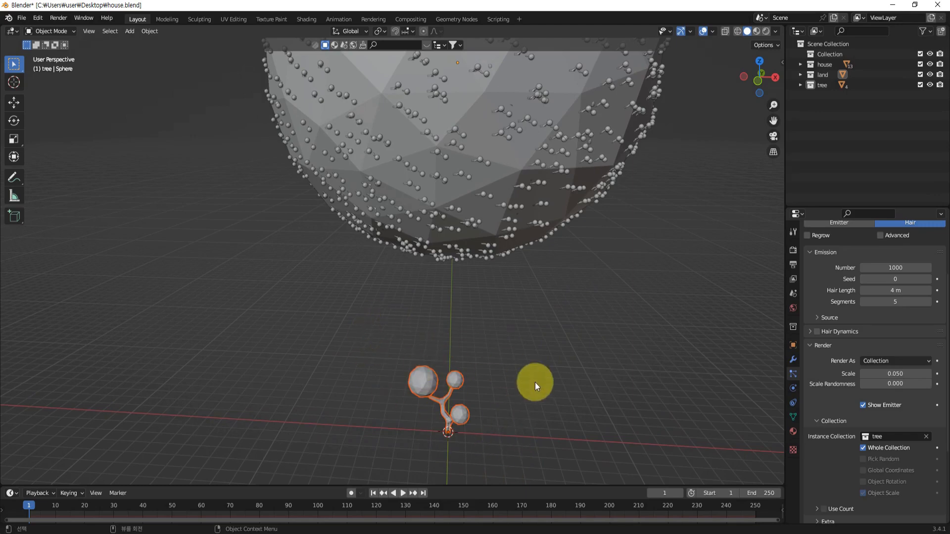
{"action": "middle_click_drag", "start_coordinate": [534, 383], "coordinate": [544, 322]}
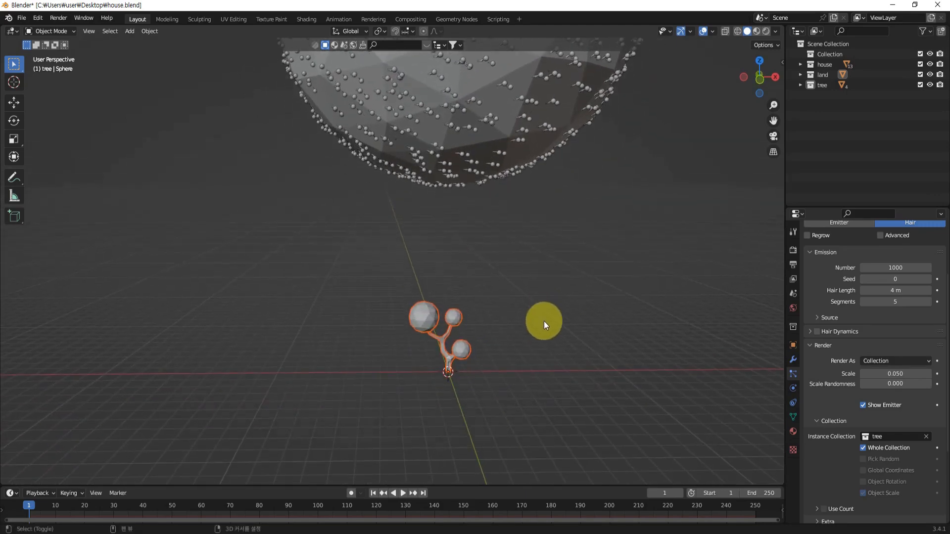
{"action": "left_click", "coordinate": [546, 341]}
{"action": "left_click_drag", "start_coordinate": [361, 259], "coordinate": [538, 404]}
{"action": "middle_click_drag", "start_coordinate": [568, 347], "coordinate": [548, 339]}
{"action": "key", "text": "r"}
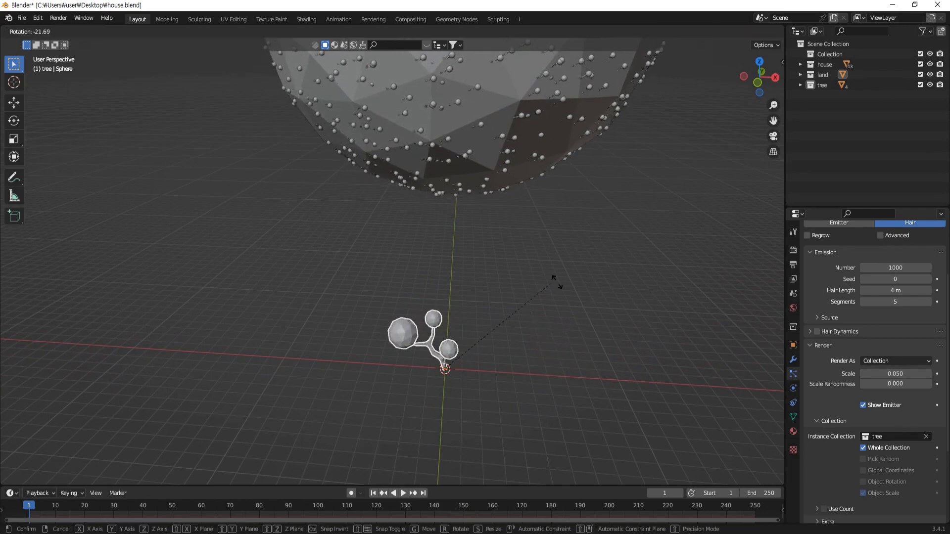
{"action": "left_click", "coordinate": [572, 338]}
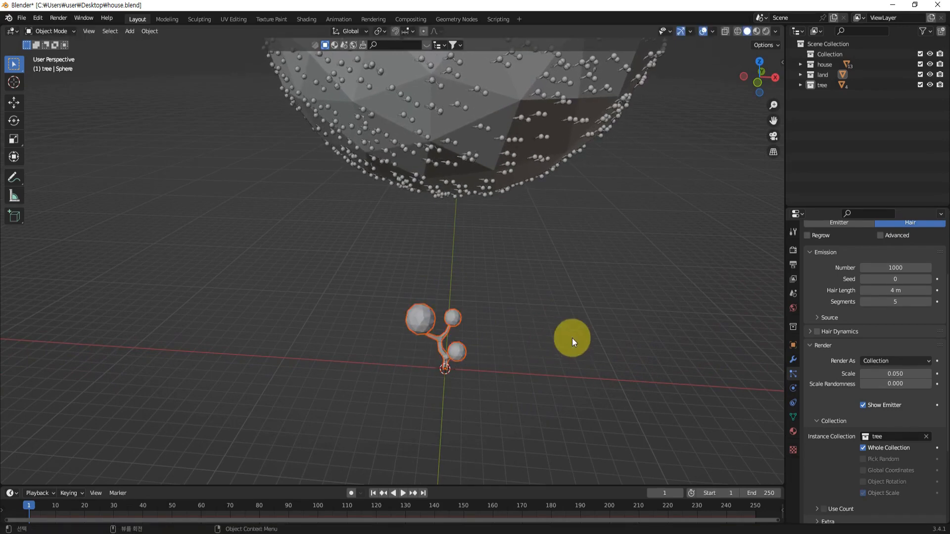
{"action": "middle_click_drag", "start_coordinate": [572, 338], "coordinate": [493, 347]}
{"action": "key", "text": "r"}
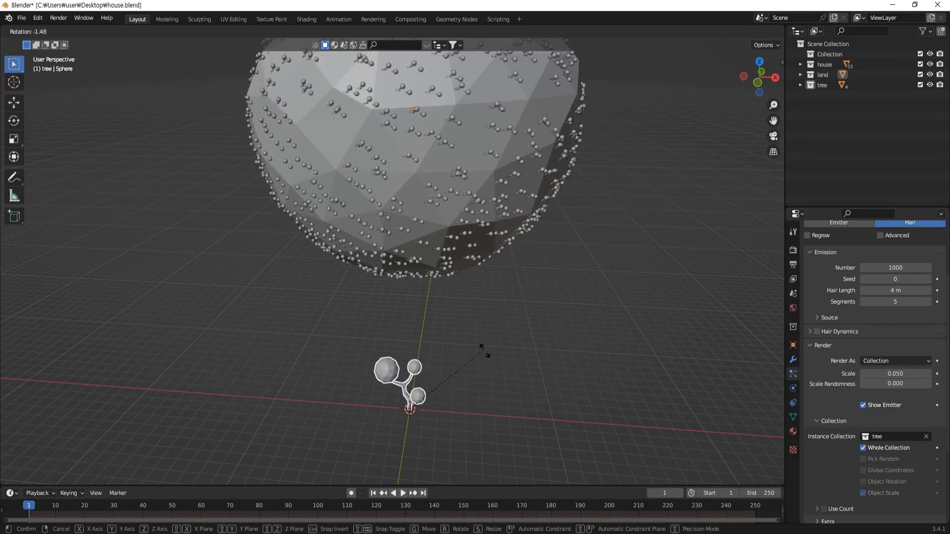
{"action": "left_click", "coordinate": [487, 398]}
{"action": "middle_click_drag", "start_coordinate": [487, 398], "coordinate": [502, 390]}
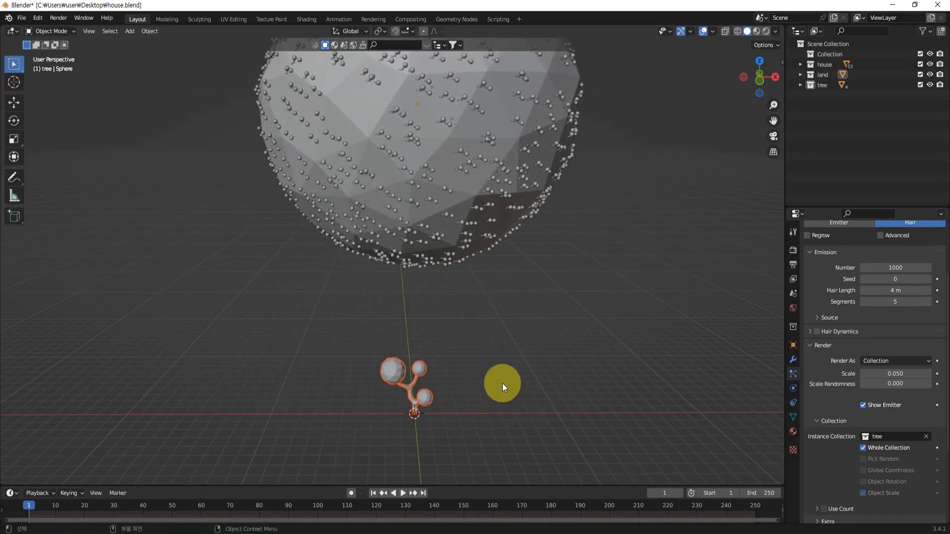
Rotate the selected original tree 90° about the global Y axis
{"action": "key", "text": "r"}
{"action": "type", "text": "y"}
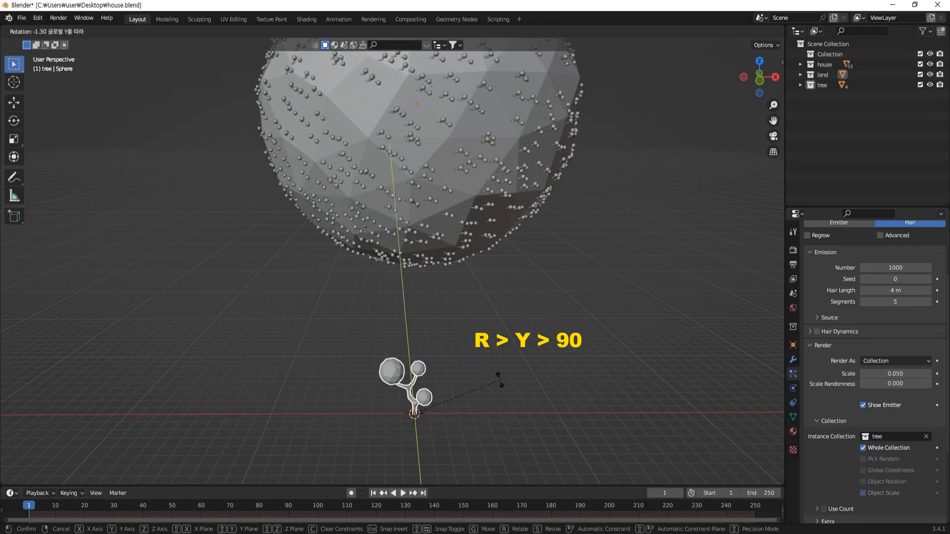
{"action": "type", "text": "90"}
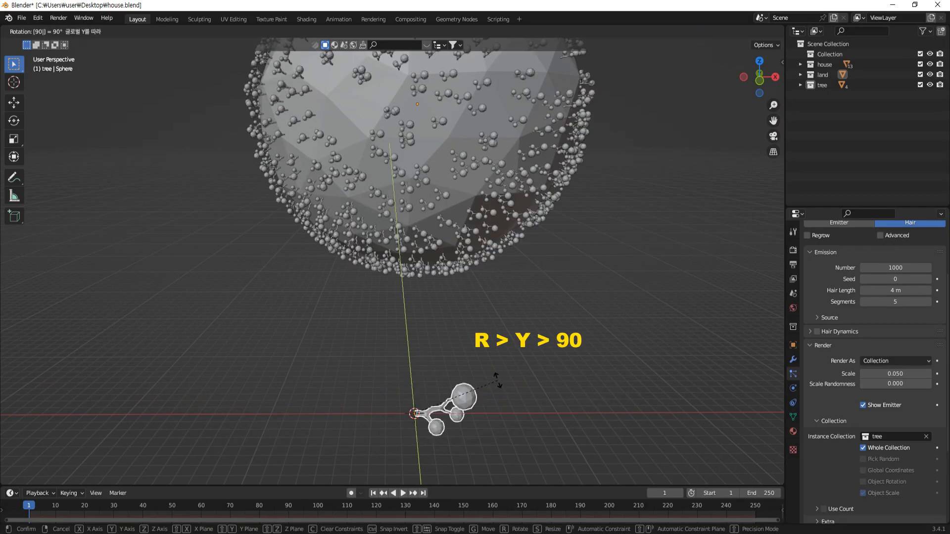
{"action": "left_click", "coordinate": [517, 381]}
{"action": "middle_click_drag", "start_coordinate": [517, 381], "coordinate": [528, 345]}
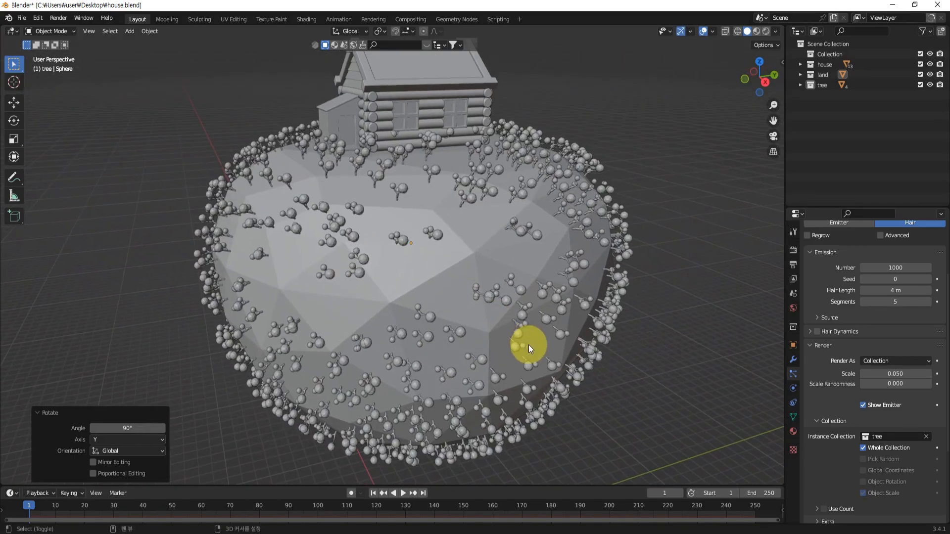
{"action": "middle_click_drag", "start_coordinate": [497, 237], "coordinate": [543, 290]}
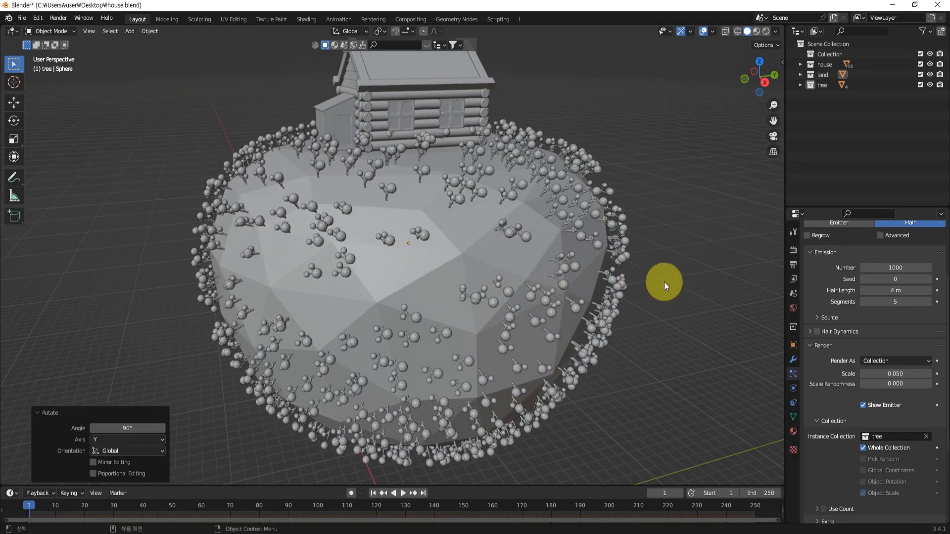
Set the land's hair particle emission number to 600
{"action": "left_click", "coordinate": [899, 268]}
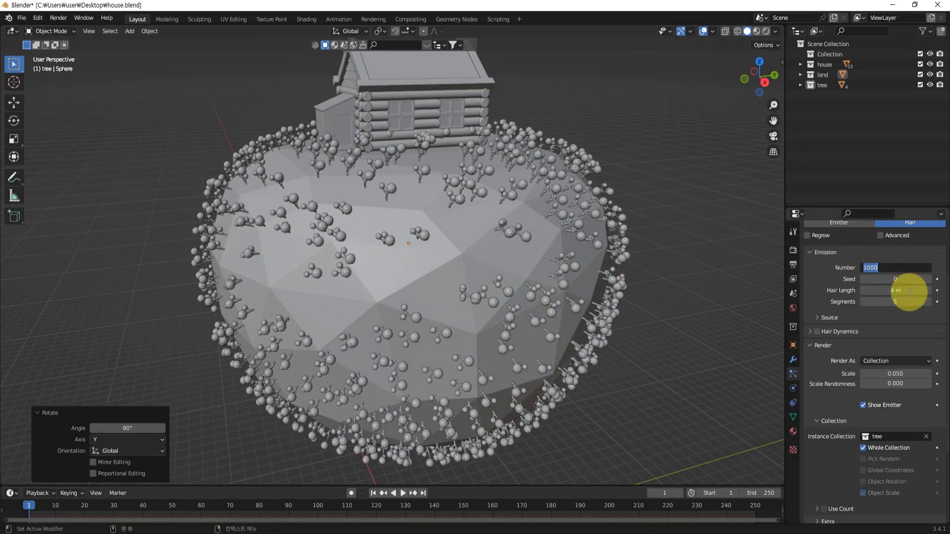
{"action": "type", "text": "600"}
{"action": "key", "text": "Return"}
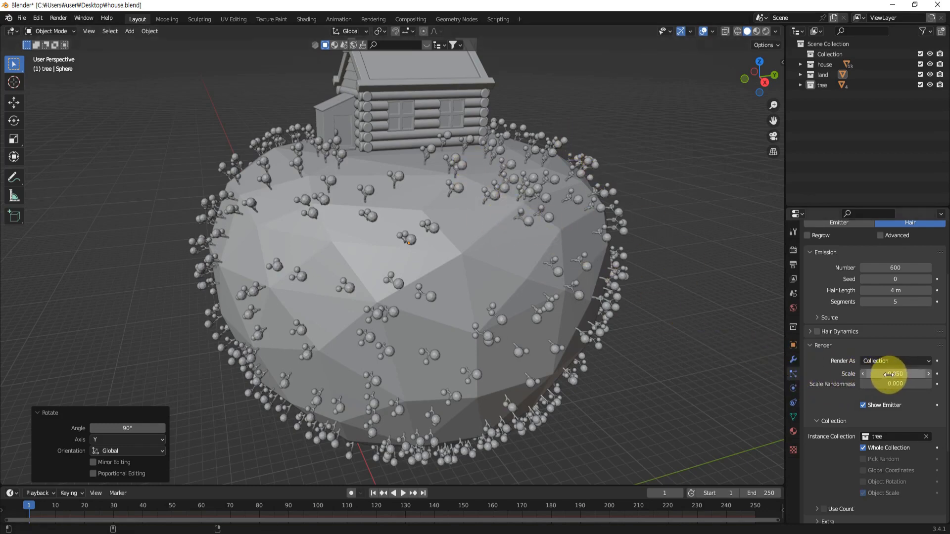
Raise the particle render scale to 0.087 and the scale randomness to 0.626
{"action": "left_click_drag", "start_coordinate": [889, 375], "coordinate": [914, 375]}
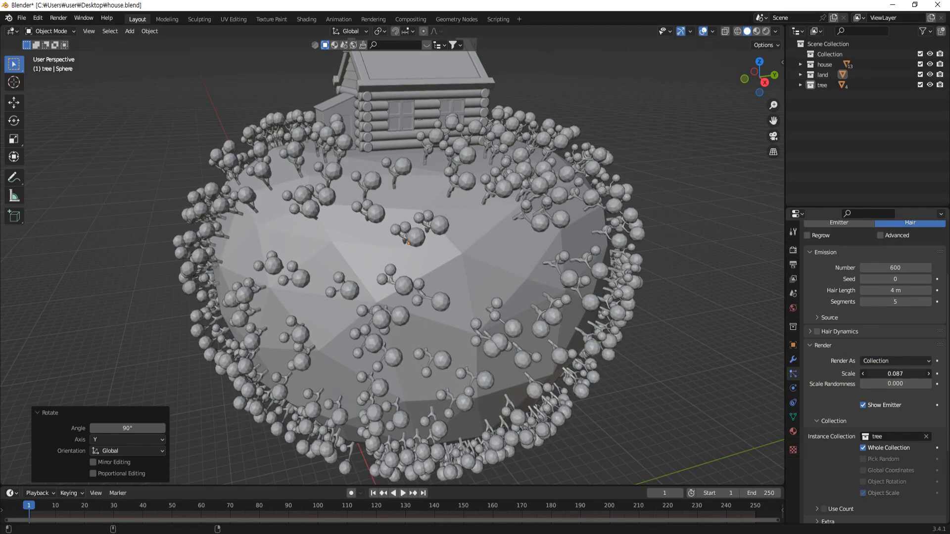
{"action": "middle_click_drag", "start_coordinate": [455, 310], "coordinate": [665, 338]}
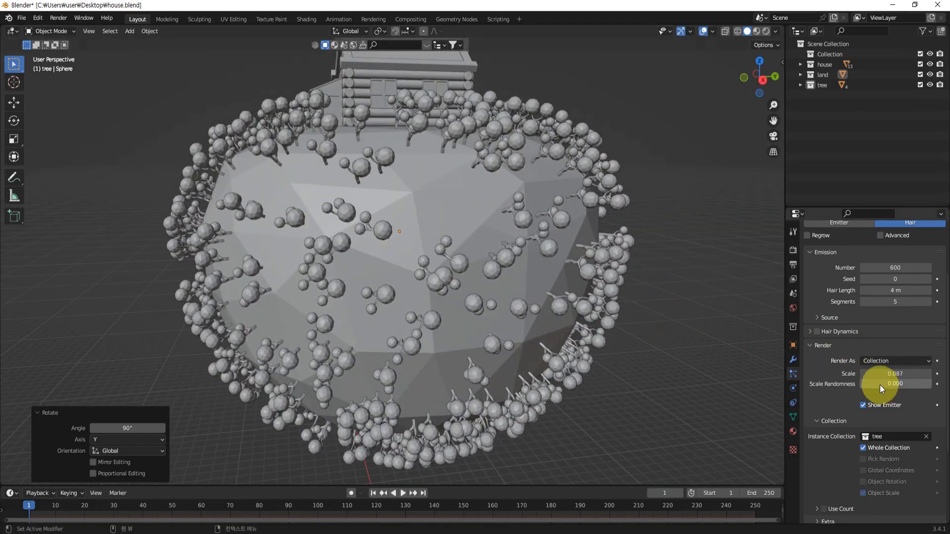
{"action": "left_click_drag", "start_coordinate": [874, 384], "coordinate": [927, 385]}
{"action": "middle_click_drag", "start_coordinate": [635, 234], "coordinate": [520, 257]}
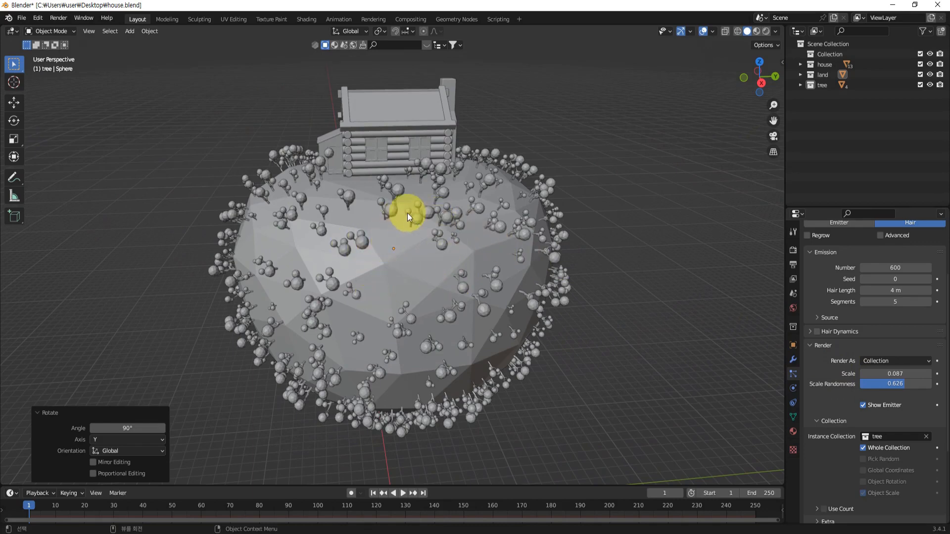
{"action": "middle_click_drag", "start_coordinate": [669, 304], "coordinate": [658, 313]}
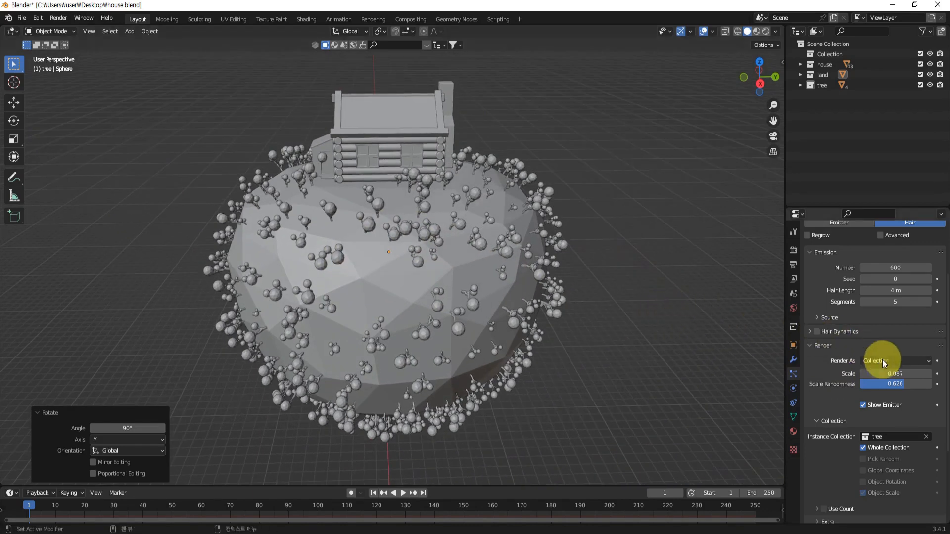
Turn on the Advanced options of the hair particle system and enable its Rotation settings
{"action": "scroll", "coordinate": [893, 375], "scroll_direction": "up", "scroll_amount": 2}
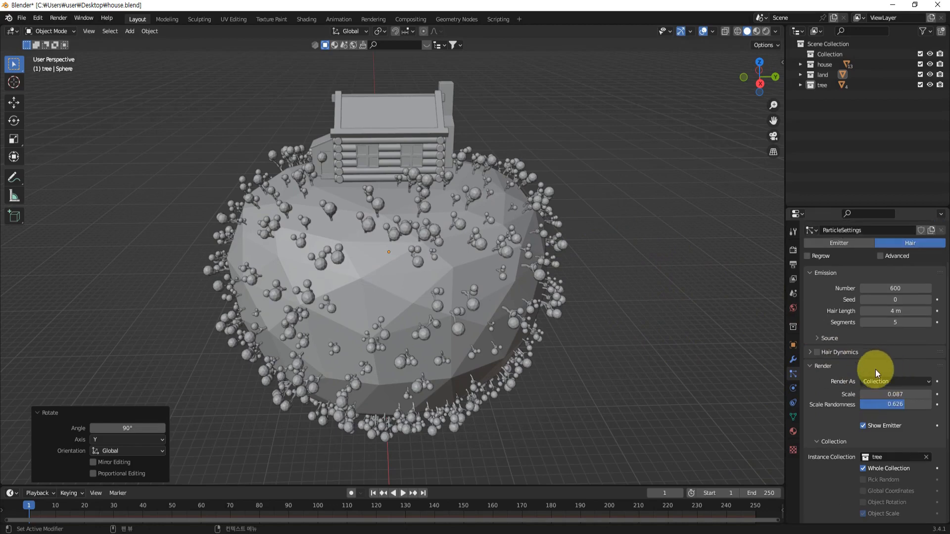
{"action": "left_click", "coordinate": [881, 257]}
{"action": "left_click", "coordinate": [881, 257]}
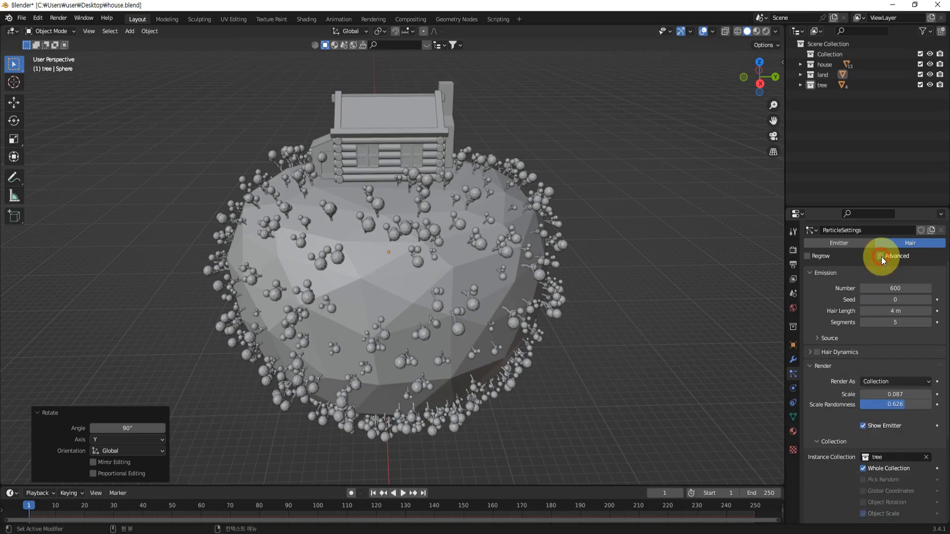
{"action": "left_click", "coordinate": [881, 257]}
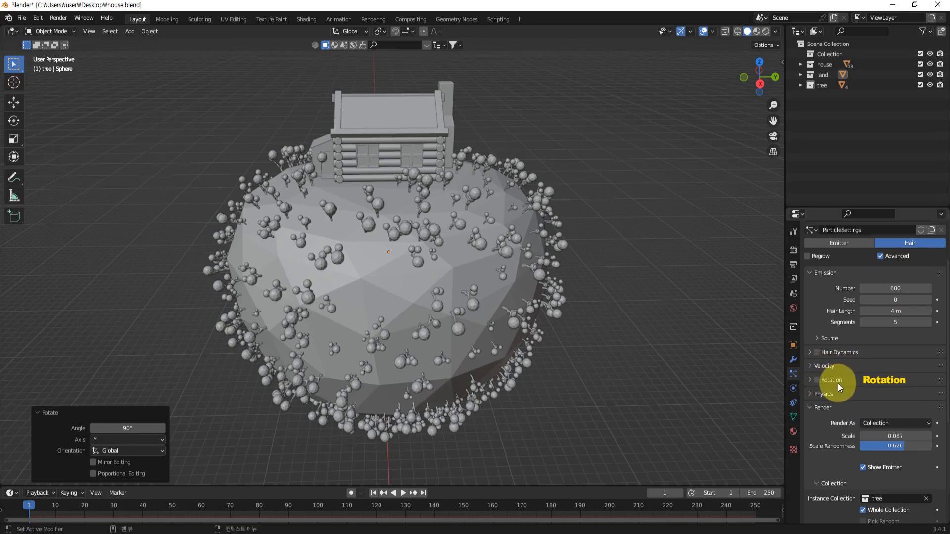
{"action": "left_click", "coordinate": [809, 381]}
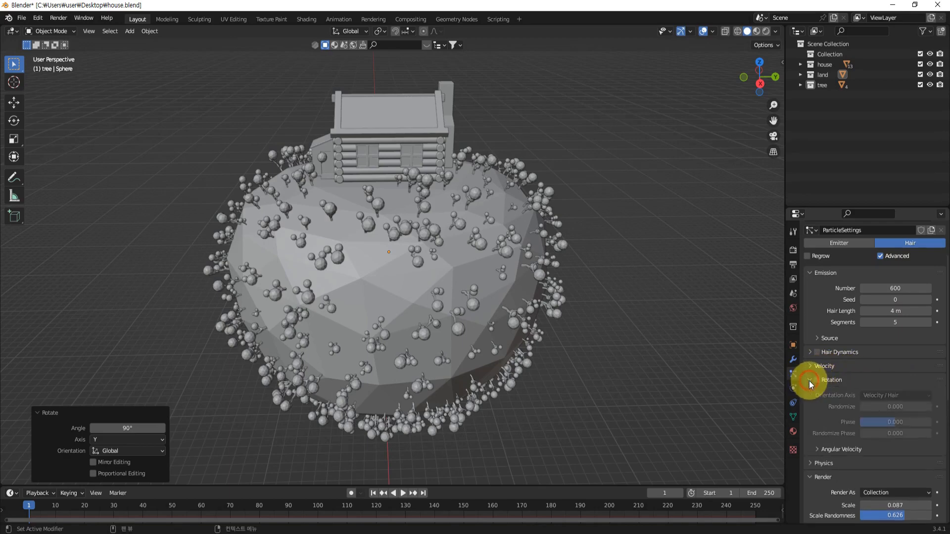
{"action": "left_click", "coordinate": [818, 380]}
{"action": "middle_click_drag", "start_coordinate": [667, 335], "coordinate": [624, 386]}
{"action": "scroll", "coordinate": [603, 356], "scroll_direction": "up", "scroll_amount": 1}
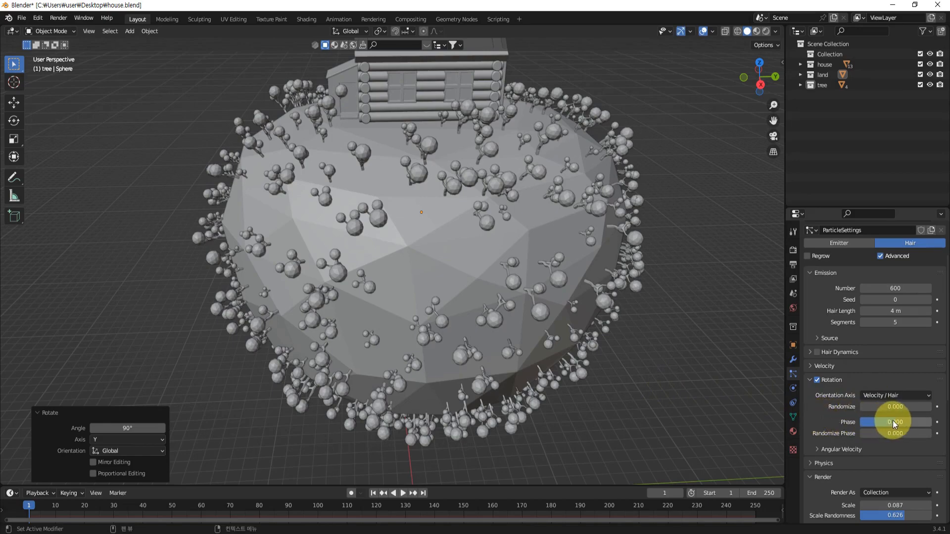
Set the particle rotation phase to 0.109 and randomize phase to 1.497
{"action": "mouse_move", "coordinate": [894, 421]}
{"action": "left_mouse_down"}
{"action": "mouse_move", "coordinate": [908, 422]}
{"action": "mouse_move", "coordinate": [867, 433]}
{"action": "mouse_move", "coordinate": [908, 432]}
{"action": "left_mouse_up"}
{"action": "middle_click_drag", "start_coordinate": [636, 376], "coordinate": [579, 359]}
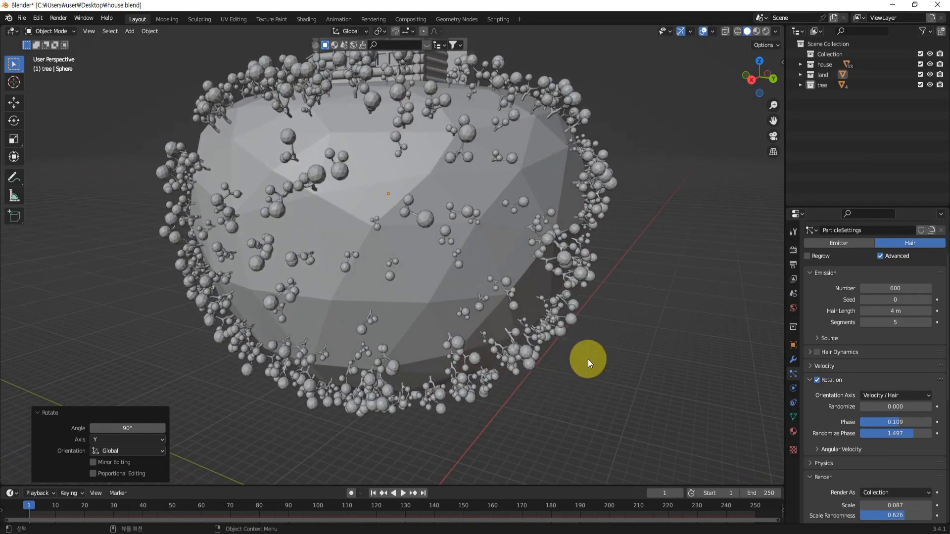
{"action": "middle_click_drag", "start_coordinate": [546, 296], "coordinate": [577, 353]}
Lower the particle scale randomness to 0.449
{"action": "scroll", "coordinate": [843, 476], "scroll_direction": "down", "scroll_amount": 1}
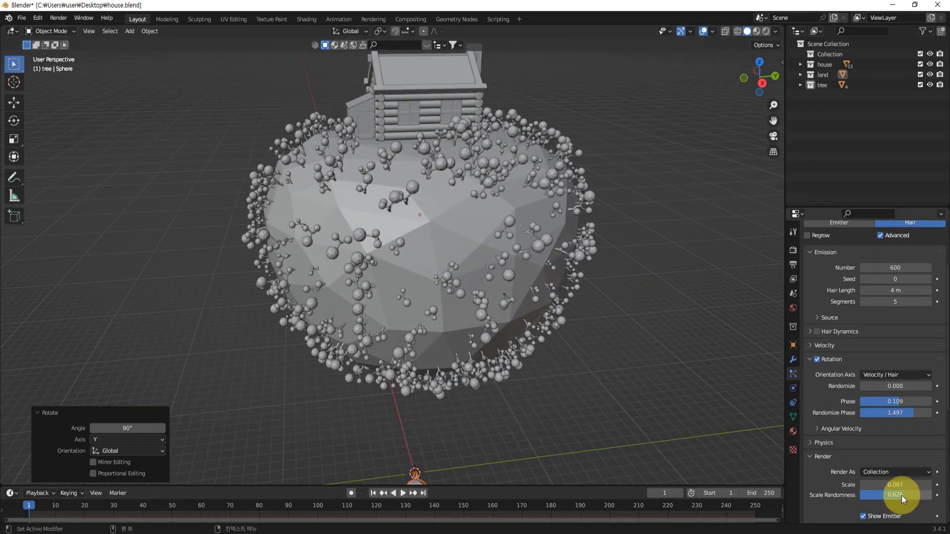
{"action": "left_click_drag", "start_coordinate": [903, 495], "coordinate": [892, 495]}
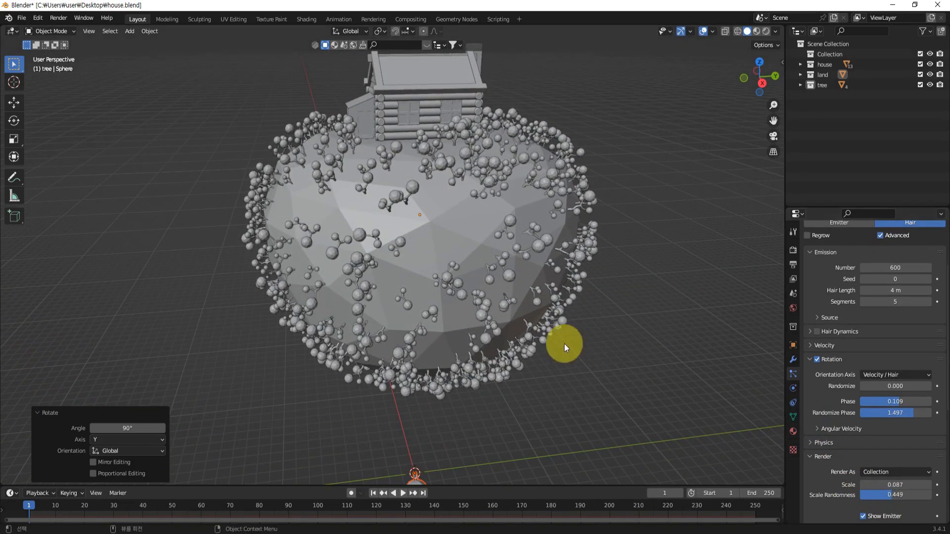
{"action": "middle_click_drag", "start_coordinate": [563, 343], "coordinate": [468, 223]}
Switch the viewport to wireframe shading and examine the tree instances inside the log cabin
{"action": "scroll", "coordinate": [523, 204], "scroll_direction": "up", "scroll_amount": 2}
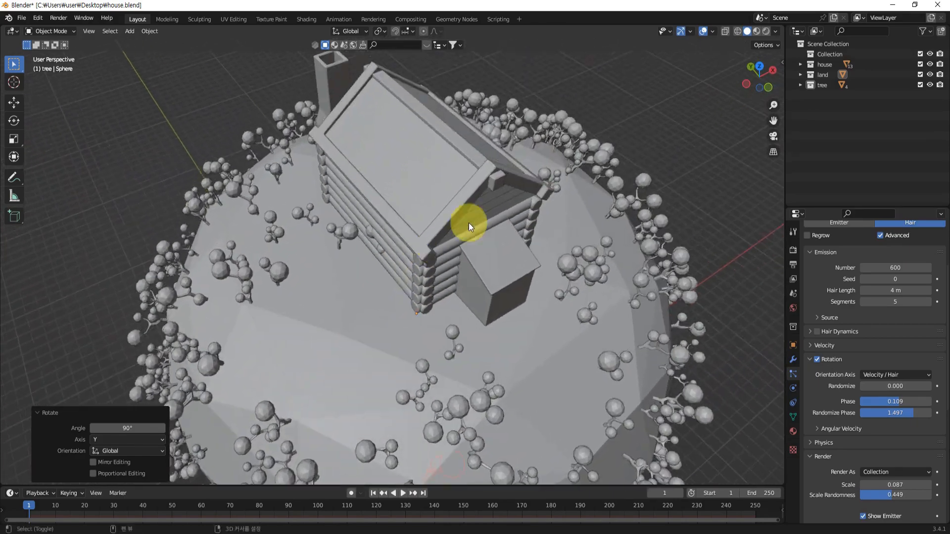
{"action": "left_click", "coordinate": [736, 31]}
{"action": "mouse_move", "coordinate": [492, 261]}
{"action": "middle_mouse_down"}
{"action": "mouse_move", "coordinate": [514, 283]}
{"action": "mouse_move", "coordinate": [352, 130]}
{"action": "middle_mouse_up"}
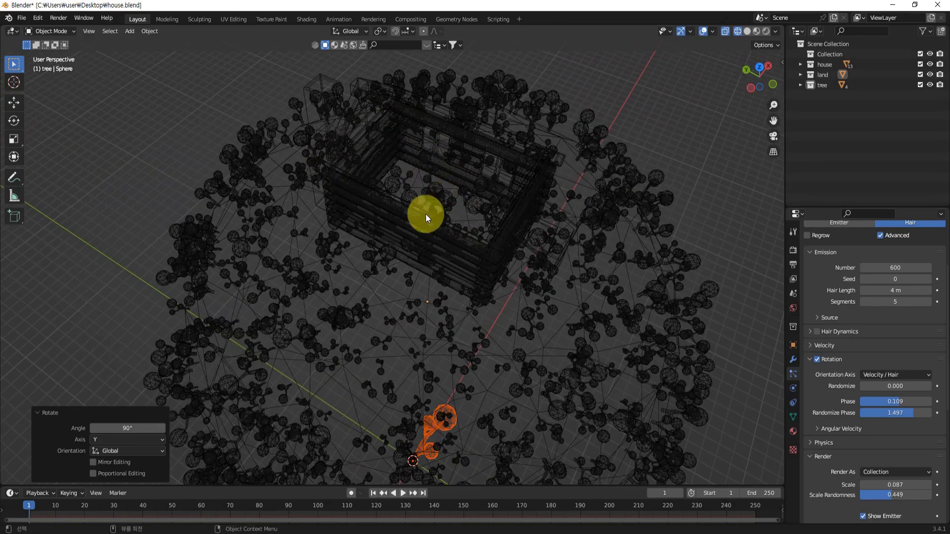
Return the viewport to solid shading and look over the trees scattered around the cabin
{"action": "middle_click_drag", "start_coordinate": [425, 214], "coordinate": [413, 272]}
{"action": "middle_click_drag", "start_coordinate": [504, 285], "coordinate": [358, 270]}
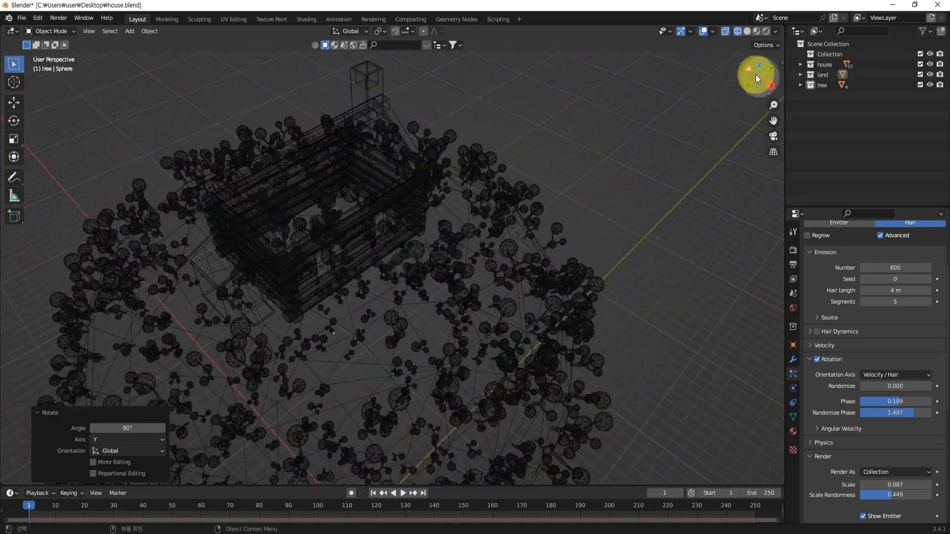
{"action": "left_click", "coordinate": [747, 31]}
{"action": "mouse_move", "coordinate": [668, 118]}
{"action": "middle_mouse_down"}
{"action": "mouse_move", "coordinate": [625, 213]}
{"action": "mouse_move", "coordinate": [670, 207]}
{"action": "mouse_move", "coordinate": [465, 290]}
{"action": "mouse_move", "coordinate": [393, 244]}
{"action": "mouse_move", "coordinate": [464, 268]}
{"action": "mouse_move", "coordinate": [536, 277]}
{"action": "middle_mouse_up"}
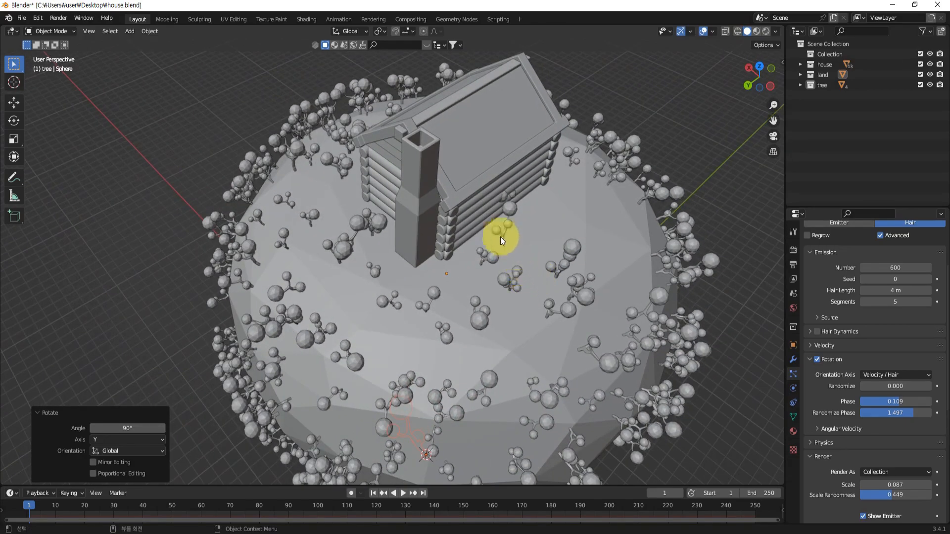
{"action": "middle_click_drag", "start_coordinate": [500, 237], "coordinate": [546, 253]}
{"action": "scroll", "coordinate": [594, 284], "scroll_direction": "down", "scroll_amount": 3}
{"action": "middle_click_drag", "start_coordinate": [616, 300], "coordinate": [588, 344]}
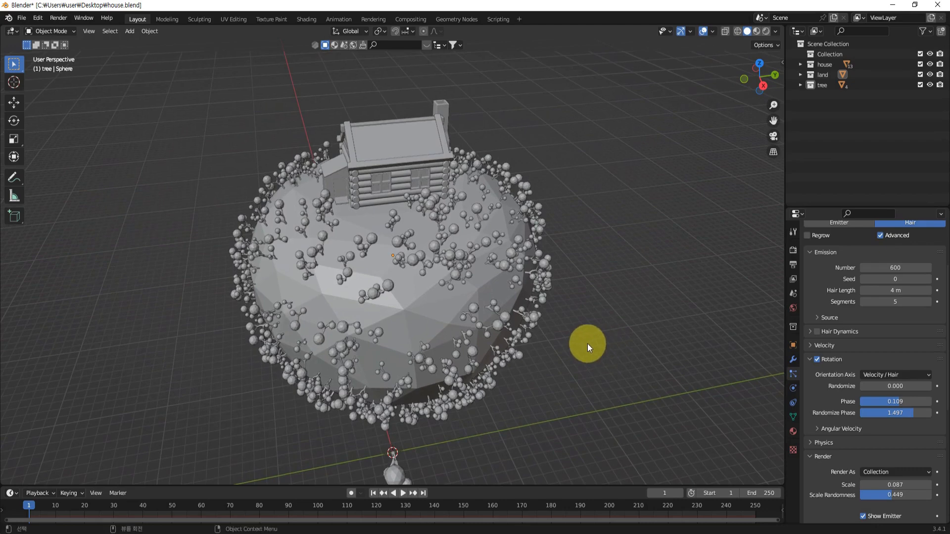
Switch the land object from Object Mode to Weight Paint mode
{"action": "left_click", "coordinate": [58, 30]}
{"action": "left_click", "coordinate": [58, 31]}
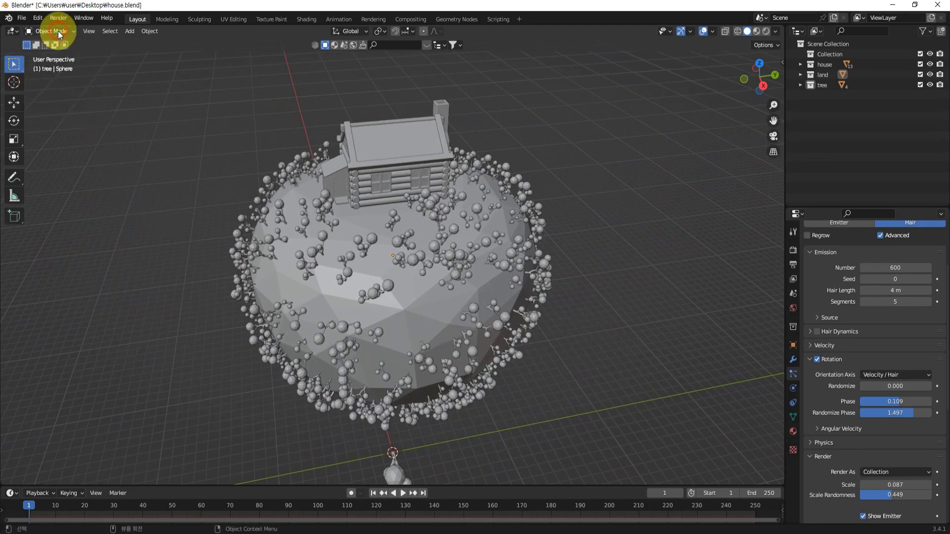
{"action": "left_click", "coordinate": [59, 31]}
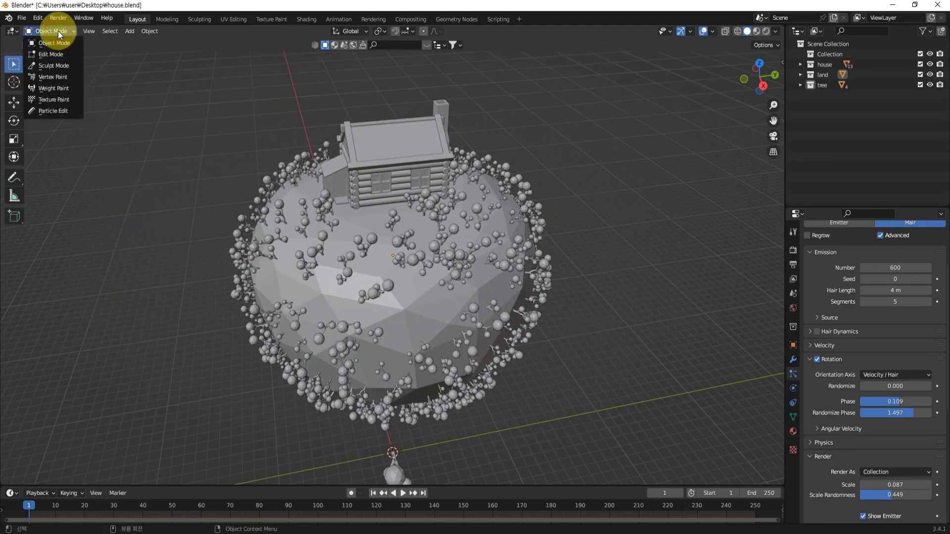
{"action": "left_click", "coordinate": [54, 88]}
{"action": "middle_click_drag", "start_coordinate": [664, 376], "coordinate": [689, 359]}
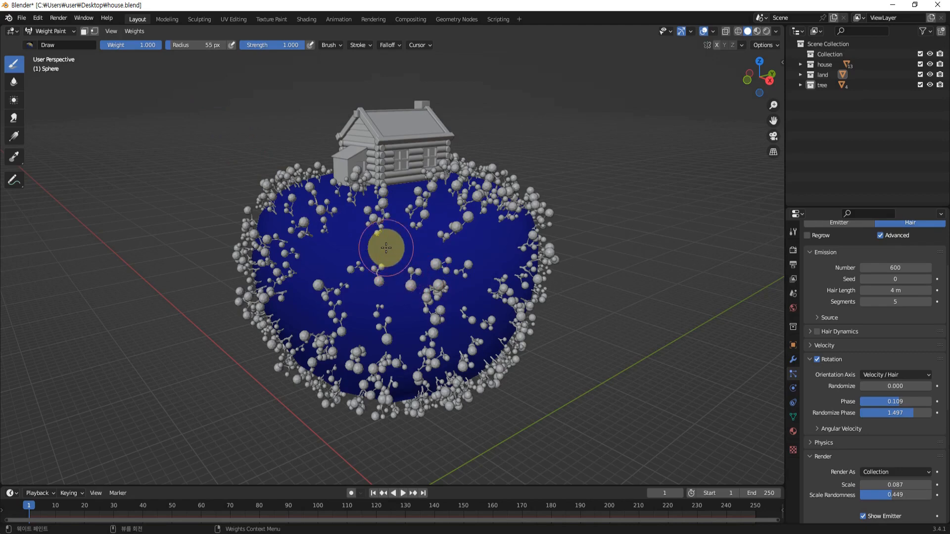
Set the weight brush radius to 60 px and paint a first patch of weight on the land's side below the cabin
{"action": "key", "text": "bracketright"}
{"action": "key", "text": "bracketright"}
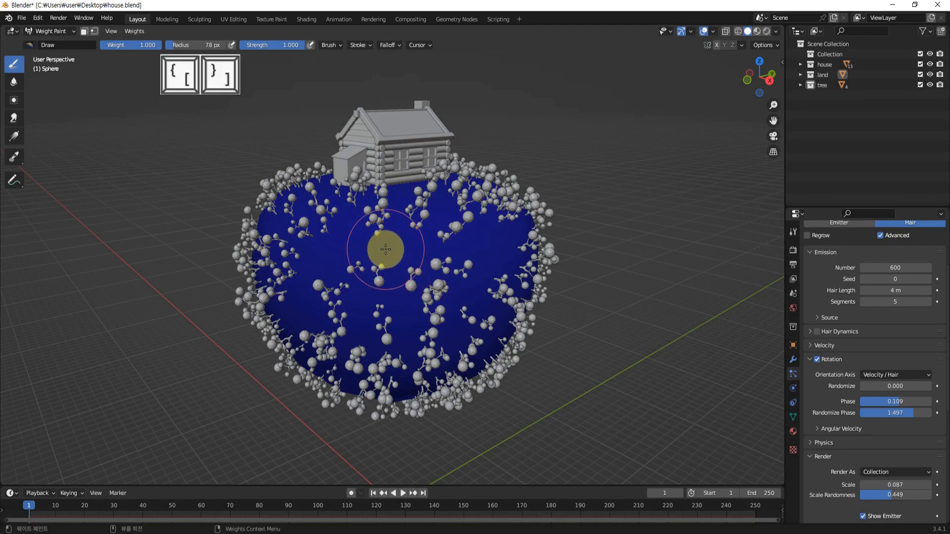
{"action": "key", "text": "bracketleft"}
{"action": "key", "text": "bracketright"}
{"action": "key", "text": "bracketleft"}
{"action": "key", "text": "bracketright"}
{"action": "key", "text": "bracketright"}
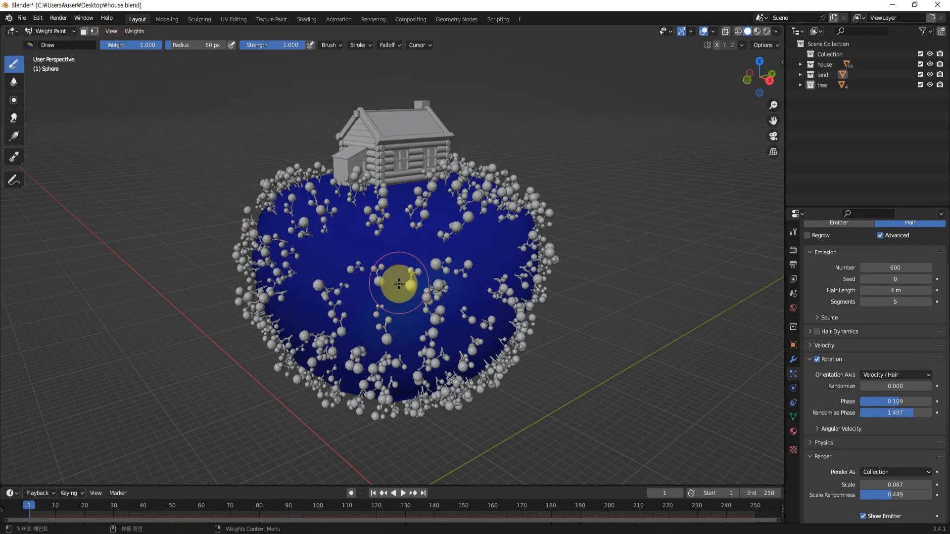
{"action": "mouse_move", "coordinate": [394, 282]}
{"action": "left_mouse_down"}
{"action": "mouse_move", "coordinate": [386, 317]}
{"action": "mouse_move", "coordinate": [394, 311]}
{"action": "mouse_move", "coordinate": [378, 304]}
{"action": "mouse_move", "coordinate": [399, 321]}
{"action": "mouse_move", "coordinate": [390, 321]}
{"action": "left_mouse_up"}
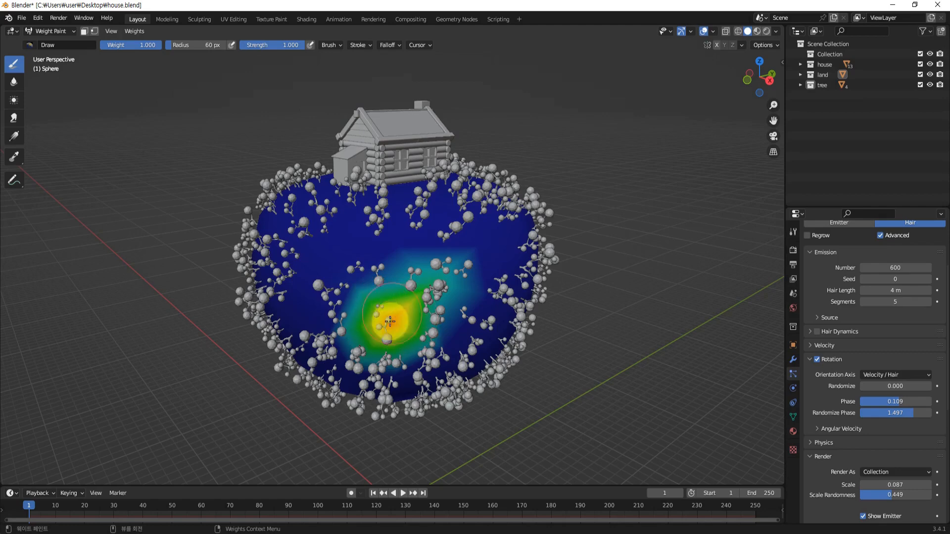
Give the weight brush a constant falloff curve and extend the full-weight area across the land's side below the cabin
{"action": "left_click", "coordinate": [390, 45]}
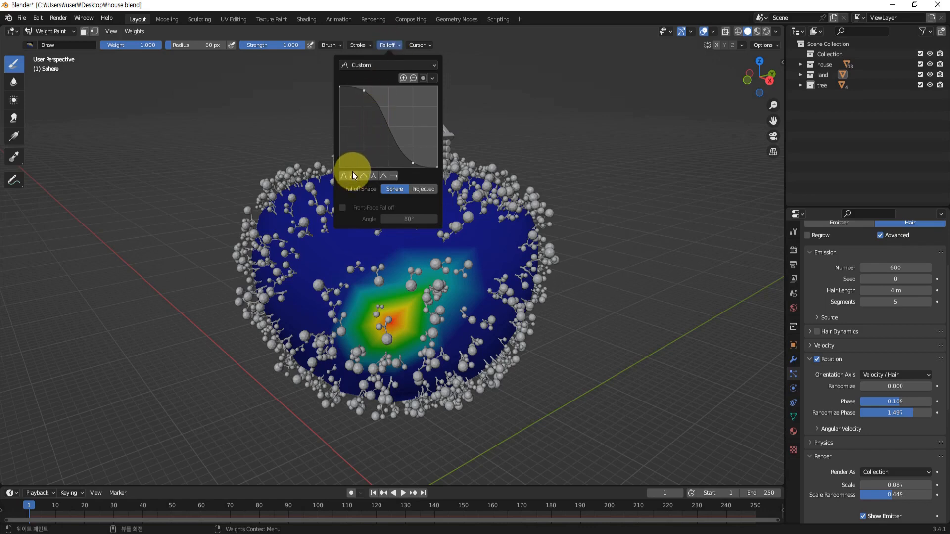
{"action": "left_click", "coordinate": [393, 176]}
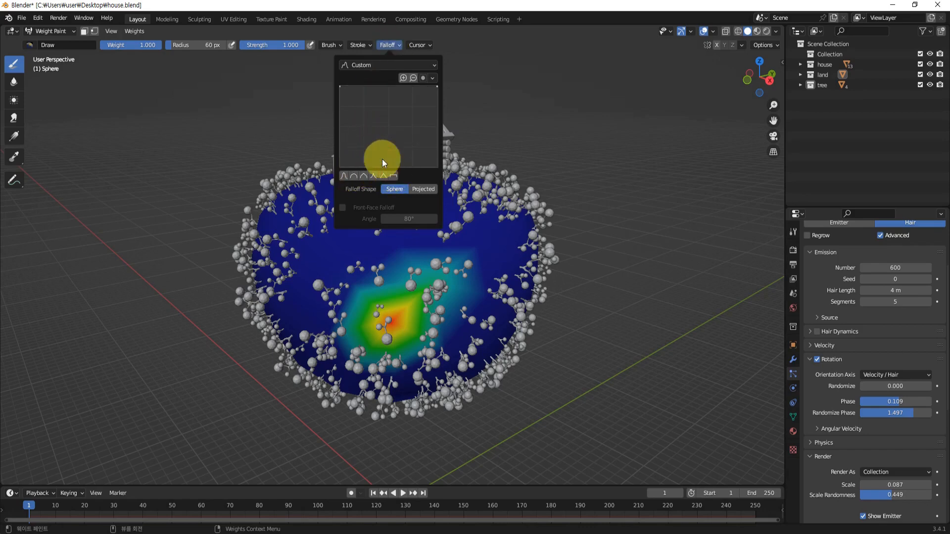
{"action": "mouse_move", "coordinate": [393, 319]}
{"action": "left_mouse_down"}
{"action": "mouse_move", "coordinate": [409, 339]}
{"action": "mouse_move", "coordinate": [376, 296]}
{"action": "mouse_move", "coordinate": [418, 333]}
{"action": "mouse_move", "coordinate": [381, 304]}
{"action": "mouse_move", "coordinate": [366, 307]}
{"action": "left_mouse_up"}
{"action": "scroll", "coordinate": [554, 399], "scroll_direction": "up", "scroll_amount": 2}
{"action": "middle_click_drag", "start_coordinate": [565, 403], "coordinate": [595, 393]}
{"action": "mouse_move", "coordinate": [484, 349]}
{"action": "middle_mouse_down"}
{"action": "mouse_move", "coordinate": [483, 371]}
{"action": "mouse_move", "coordinate": [483, 333]}
{"action": "middle_mouse_up"}
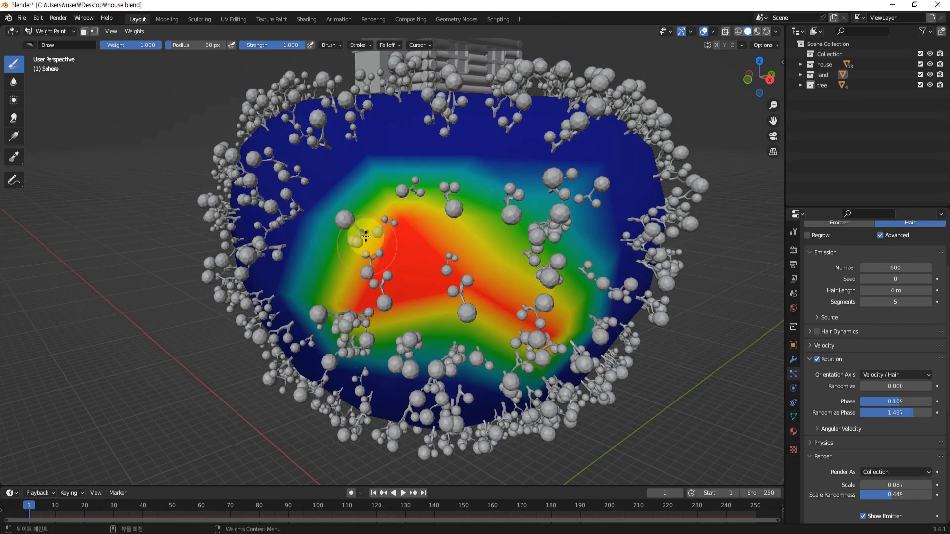
{"action": "mouse_move", "coordinate": [365, 233]}
{"action": "middle_mouse_down"}
{"action": "mouse_move", "coordinate": [465, 263]}
{"action": "mouse_move", "coordinate": [383, 239]}
{"action": "middle_mouse_up"}
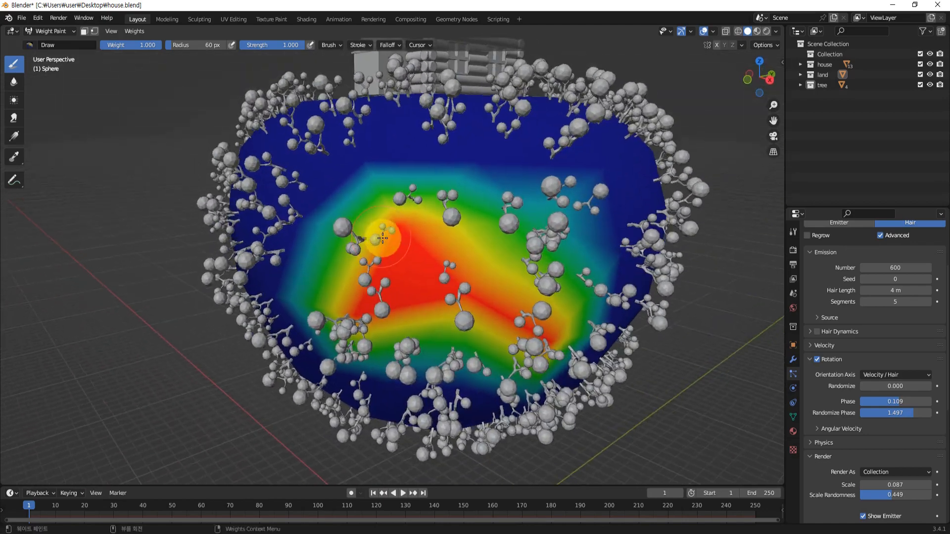
{"action": "left_click_drag", "start_coordinate": [298, 285], "coordinate": [186, 106]}
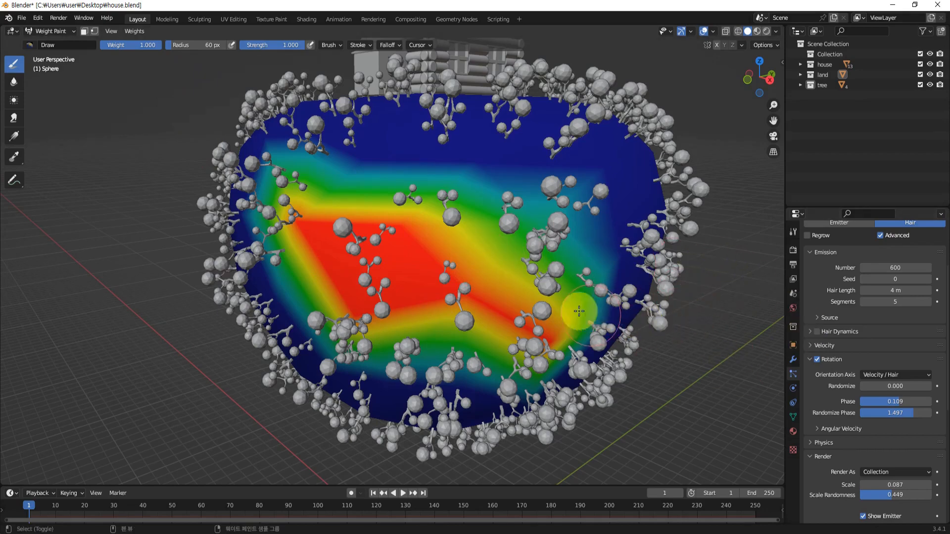
Assign the painted vertex group "Group" to the hair particle system's Density
{"action": "mouse_move", "coordinate": [572, 314]}
{"action": "middle_mouse_down"}
{"action": "mouse_move", "coordinate": [557, 325]}
{"action": "mouse_move", "coordinate": [576, 326]}
{"action": "middle_mouse_up"}
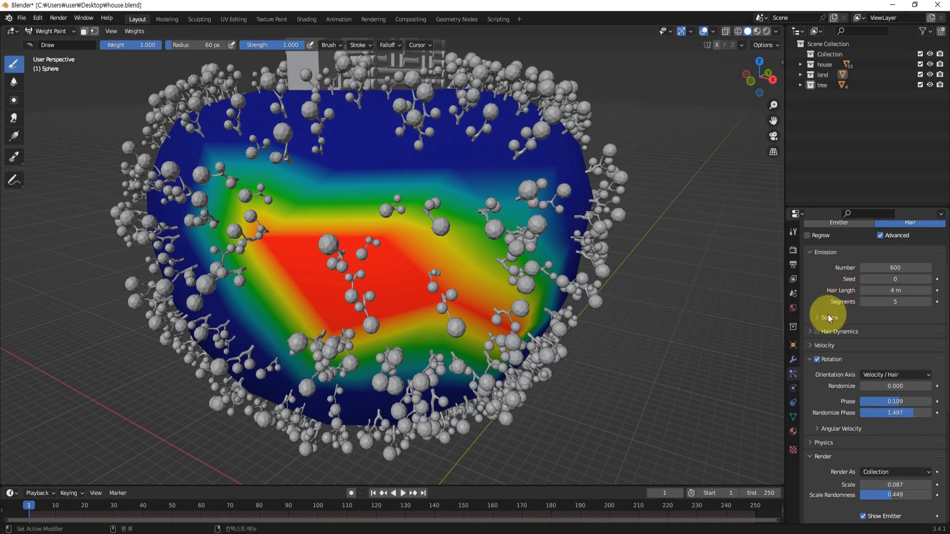
{"action": "scroll", "coordinate": [829, 318], "scroll_direction": "down", "scroll_amount": 10}
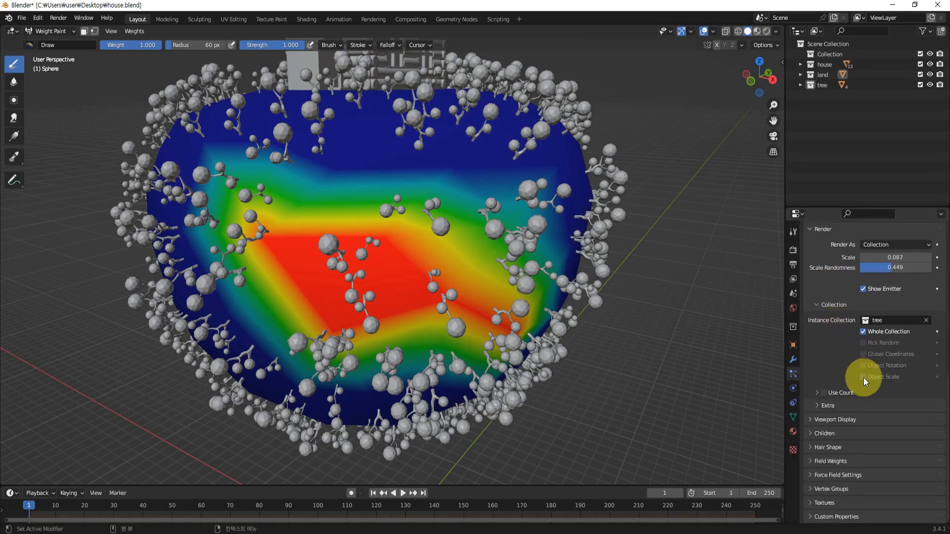
{"action": "left_click", "coordinate": [811, 489]}
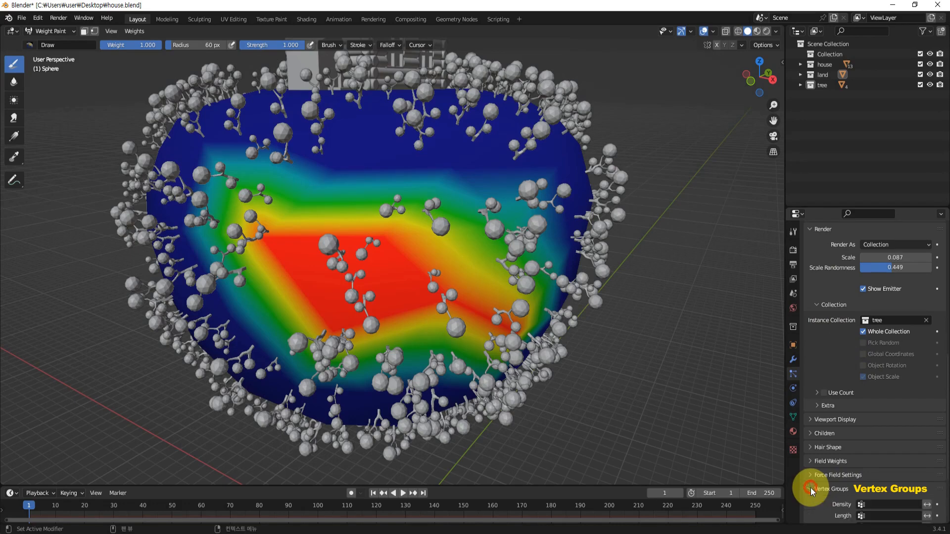
{"action": "scroll", "coordinate": [845, 418], "scroll_direction": "down", "scroll_amount": 4}
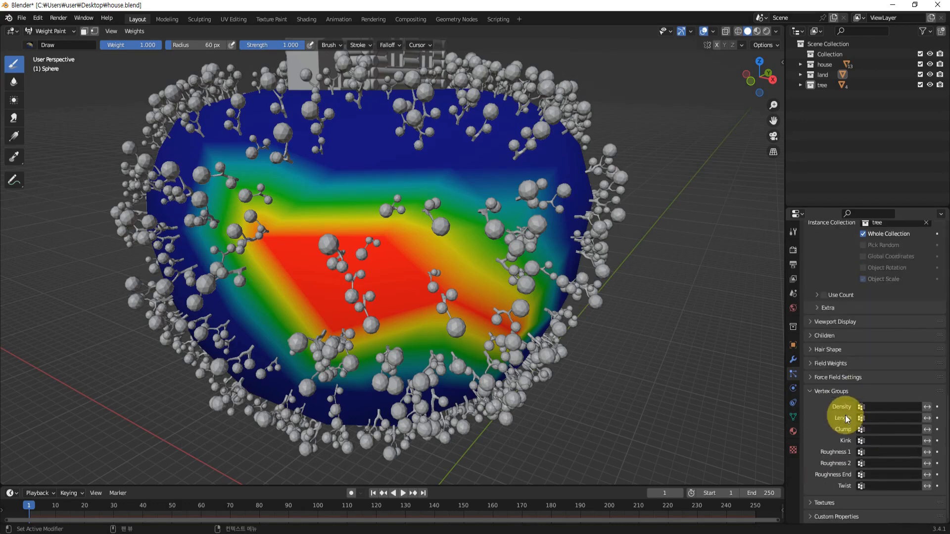
{"action": "left_click", "coordinate": [890, 406]}
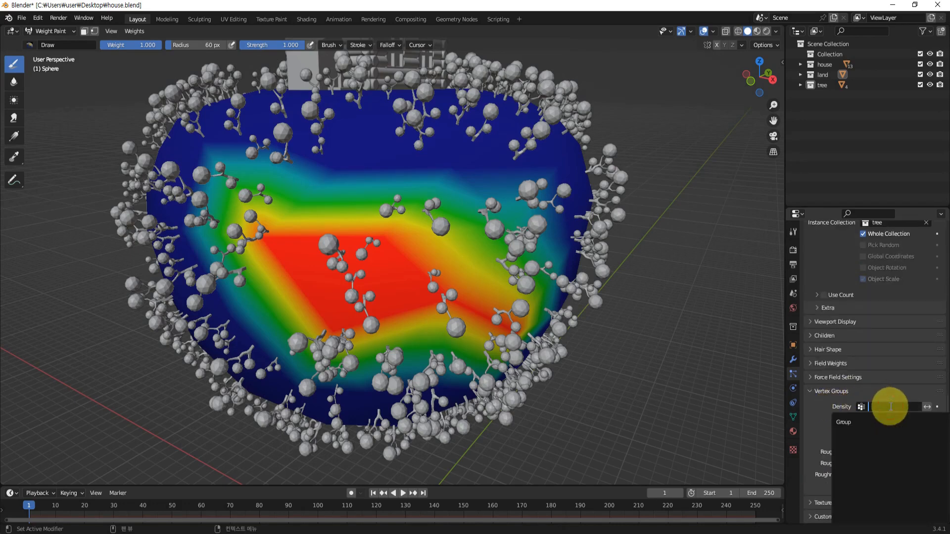
{"action": "left_click", "coordinate": [845, 422]}
Enlarge the weight brush radius to 227 px and paint weight 1.000 over the land's sides and underside
{"action": "mouse_move", "coordinate": [579, 314]}
{"action": "middle_mouse_down"}
{"action": "mouse_move", "coordinate": [568, 354]}
{"action": "mouse_move", "coordinate": [586, 318]}
{"action": "mouse_move", "coordinate": [624, 318]}
{"action": "middle_mouse_up"}
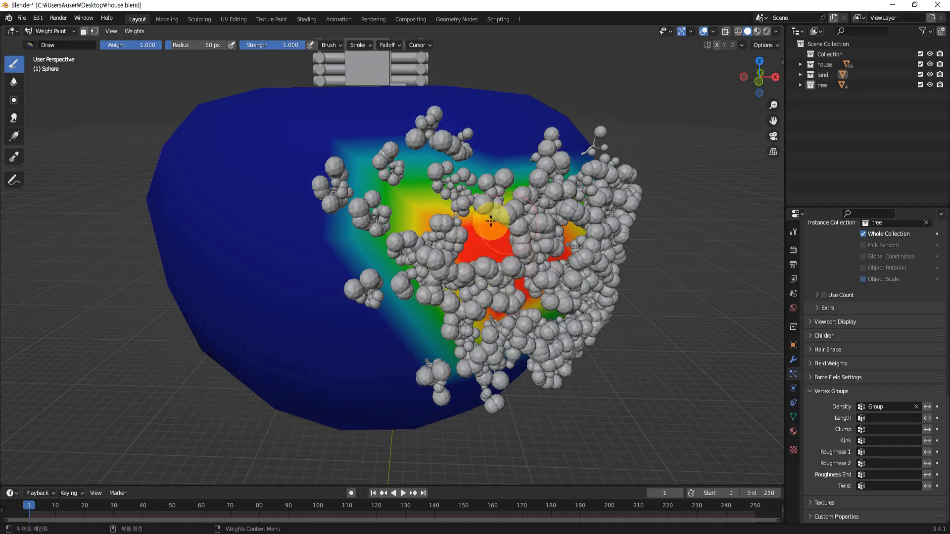
{"action": "mouse_move", "coordinate": [541, 286]}
{"action": "middle_mouse_down"}
{"action": "mouse_move", "coordinate": [507, 311]}
{"action": "mouse_move", "coordinate": [492, 350]}
{"action": "mouse_move", "coordinate": [471, 355]}
{"action": "mouse_move", "coordinate": [470, 303]}
{"action": "mouse_move", "coordinate": [488, 289]}
{"action": "mouse_move", "coordinate": [466, 315]}
{"action": "middle_mouse_up"}
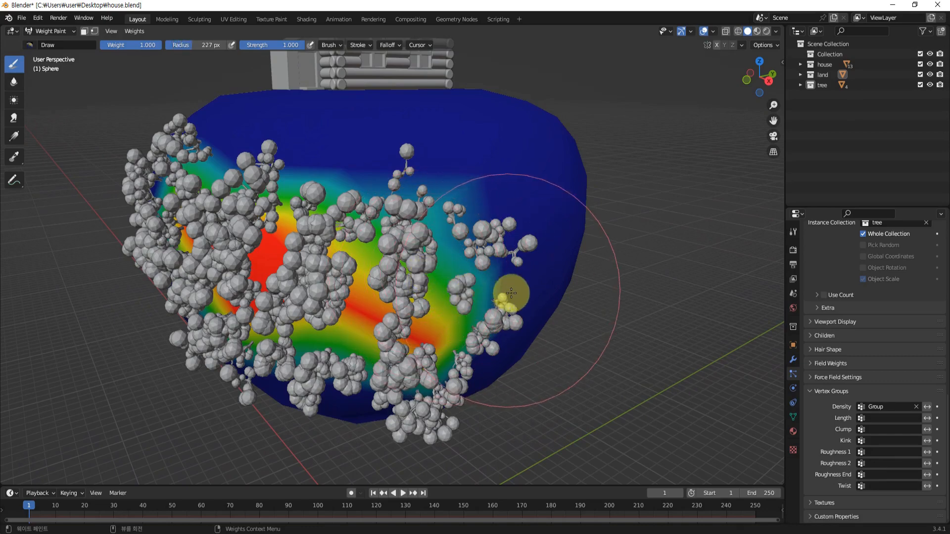
{"action": "mouse_move", "coordinate": [511, 293]}
{"action": "middle_mouse_down"}
{"action": "mouse_move", "coordinate": [620, 365]}
{"action": "mouse_move", "coordinate": [523, 301]}
{"action": "mouse_move", "coordinate": [530, 307]}
{"action": "mouse_move", "coordinate": [421, 257]}
{"action": "mouse_move", "coordinate": [501, 264]}
{"action": "mouse_move", "coordinate": [541, 322]}
{"action": "mouse_move", "coordinate": [634, 289]}
{"action": "mouse_move", "coordinate": [442, 262]}
{"action": "mouse_move", "coordinate": [507, 319]}
{"action": "middle_mouse_up"}
{"action": "mouse_move", "coordinate": [454, 303]}
{"action": "middle_mouse_down"}
{"action": "mouse_move", "coordinate": [586, 314]}
{"action": "mouse_move", "coordinate": [513, 272]}
{"action": "middle_mouse_up"}
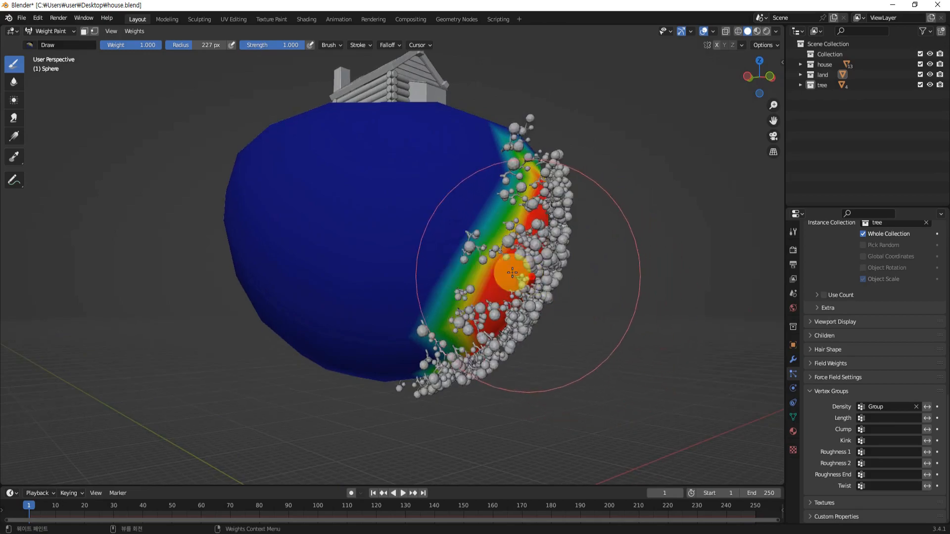
{"action": "middle_click_drag", "start_coordinate": [391, 268], "coordinate": [532, 272]}
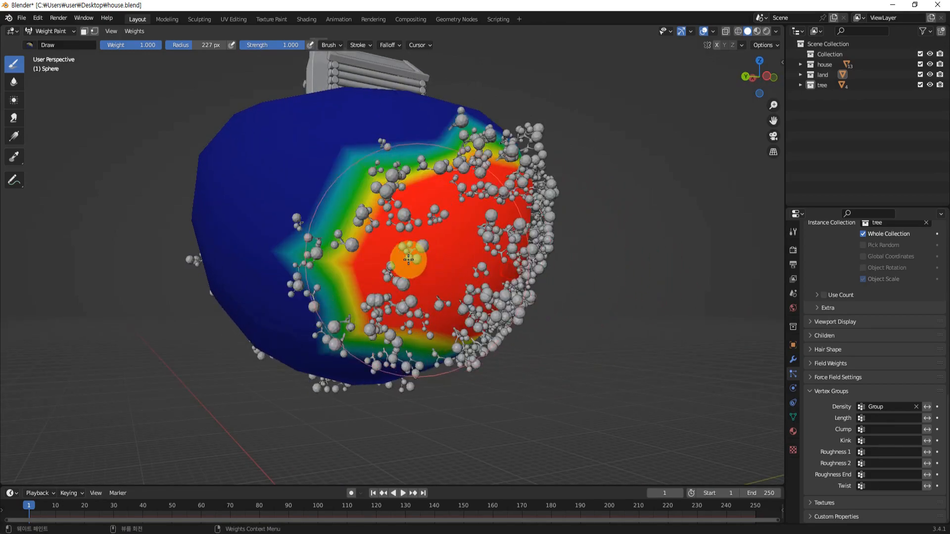
{"action": "mouse_move", "coordinate": [409, 259]}
{"action": "middle_mouse_down"}
{"action": "mouse_move", "coordinate": [298, 248]}
{"action": "mouse_move", "coordinate": [482, 252]}
{"action": "mouse_move", "coordinate": [369, 216]}
{"action": "mouse_move", "coordinate": [480, 208]}
{"action": "mouse_move", "coordinate": [545, 290]}
{"action": "mouse_move", "coordinate": [420, 182]}
{"action": "mouse_move", "coordinate": [406, 295]}
{"action": "mouse_move", "coordinate": [391, 270]}
{"action": "mouse_move", "coordinate": [488, 282]}
{"action": "mouse_move", "coordinate": [381, 233]}
{"action": "mouse_move", "coordinate": [522, 170]}
{"action": "mouse_move", "coordinate": [462, 344]}
{"action": "mouse_move", "coordinate": [420, 302]}
{"action": "middle_mouse_up"}
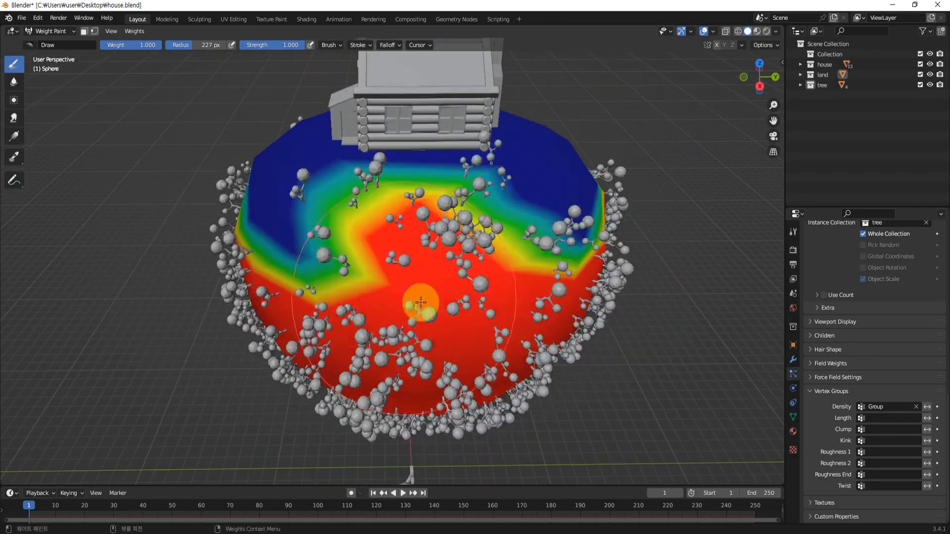
Paint full weight over the rest of the land's upper surface, leaving the ground around the cabin unpainted
{"action": "mouse_move", "coordinate": [596, 285]}
{"action": "middle_mouse_down"}
{"action": "mouse_move", "coordinate": [450, 296]}
{"action": "mouse_move", "coordinate": [431, 313]}
{"action": "mouse_move", "coordinate": [608, 278]}
{"action": "mouse_move", "coordinate": [418, 311]}
{"action": "mouse_move", "coordinate": [400, 349]}
{"action": "middle_mouse_up"}
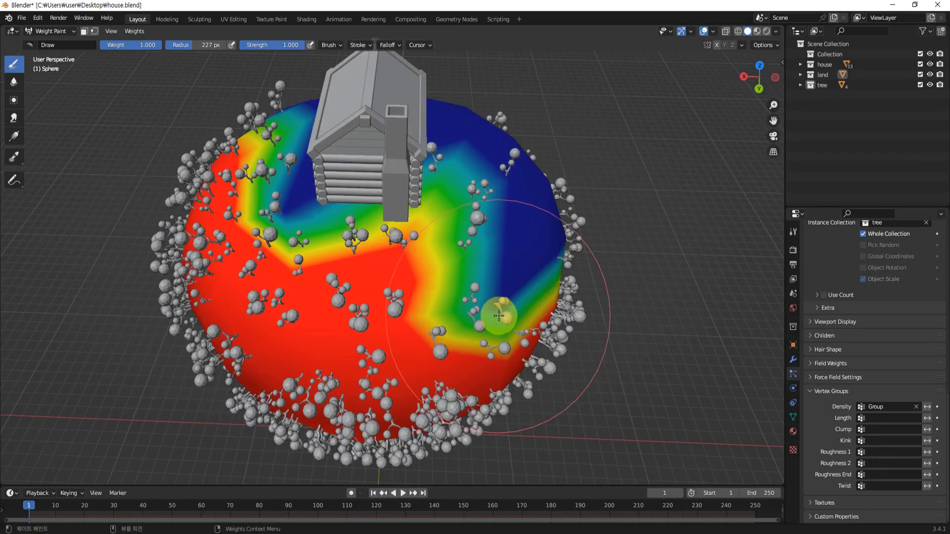
{"action": "left_click_drag", "start_coordinate": [499, 315], "coordinate": [507, 322], "text": "ctrl"}
{"action": "mouse_move", "coordinate": [503, 334]}
{"action": "middle_mouse_down"}
{"action": "mouse_move", "coordinate": [552, 286]}
{"action": "mouse_move", "coordinate": [588, 279]}
{"action": "mouse_move", "coordinate": [499, 318]}
{"action": "mouse_move", "coordinate": [583, 287]}
{"action": "mouse_move", "coordinate": [487, 305]}
{"action": "mouse_move", "coordinate": [600, 339]}
{"action": "mouse_move", "coordinate": [541, 314]}
{"action": "middle_mouse_up"}
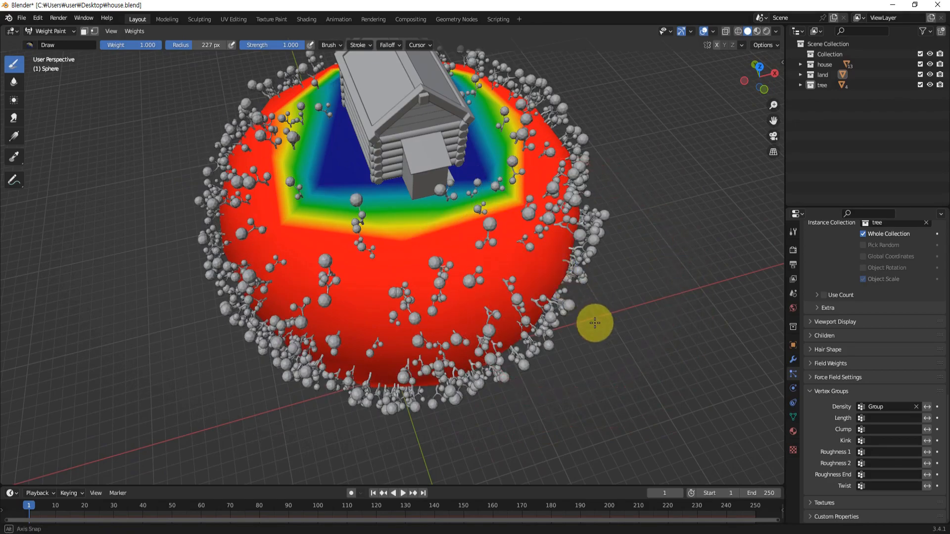
{"action": "mouse_move", "coordinate": [596, 323]}
{"action": "middle_mouse_down"}
{"action": "mouse_move", "coordinate": [575, 364]}
{"action": "mouse_move", "coordinate": [663, 304]}
{"action": "mouse_move", "coordinate": [569, 340]}
{"action": "mouse_move", "coordinate": [569, 184]}
{"action": "middle_mouse_up"}
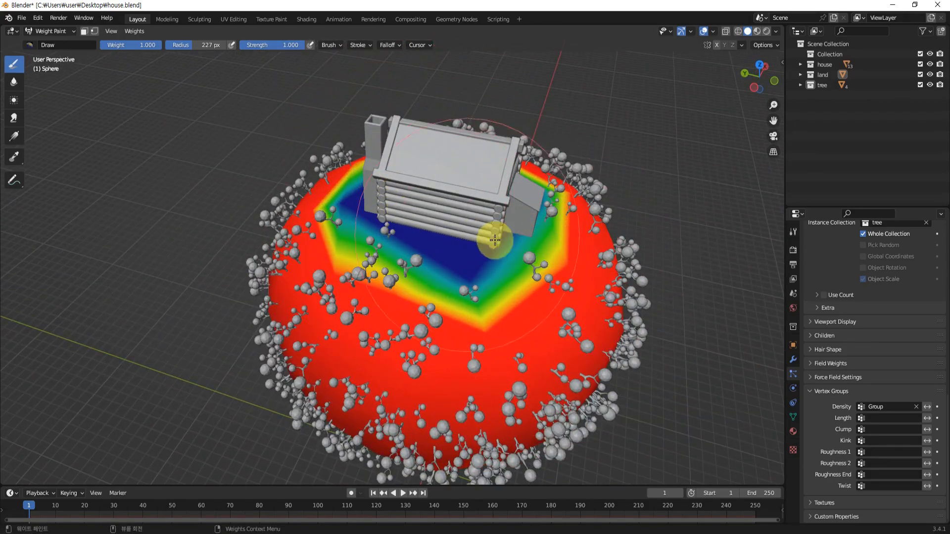
{"action": "mouse_move", "coordinate": [495, 239]}
{"action": "middle_mouse_down"}
{"action": "mouse_move", "coordinate": [556, 318]}
{"action": "mouse_move", "coordinate": [547, 259]}
{"action": "middle_mouse_up"}
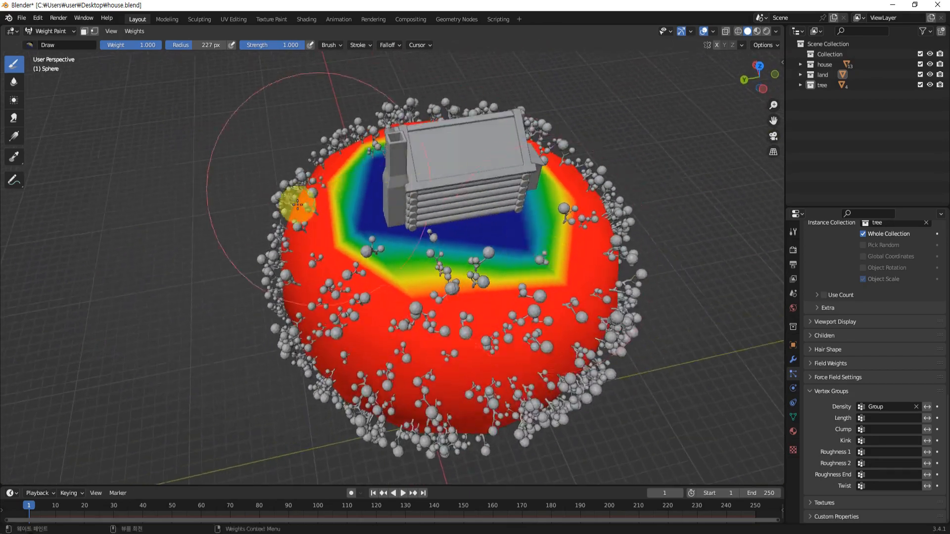
{"action": "middle_click_drag", "start_coordinate": [521, 317], "coordinate": [510, 298]}
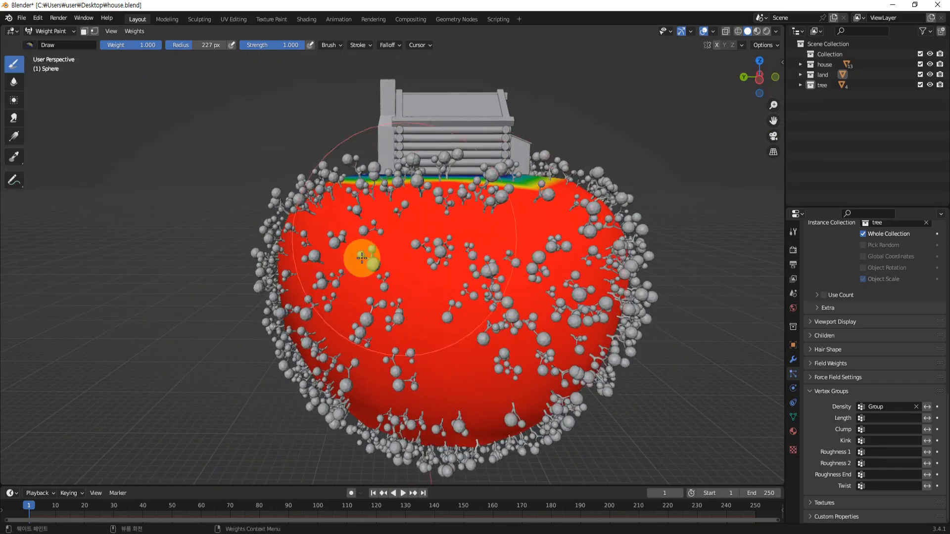
{"action": "middle_click_drag", "start_coordinate": [383, 257], "coordinate": [472, 320]}
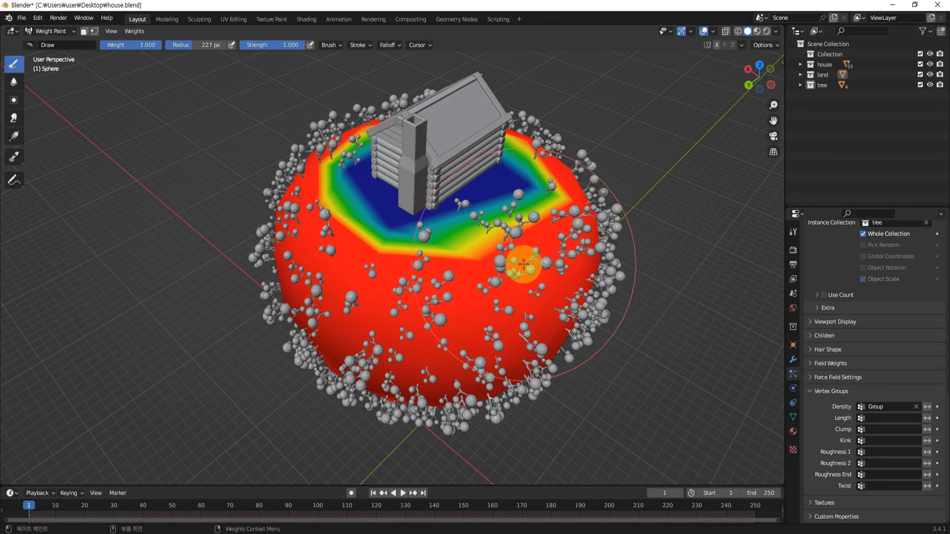
{"action": "mouse_move", "coordinate": [258, 291]}
{"action": "middle_mouse_down"}
{"action": "mouse_move", "coordinate": [405, 289]}
{"action": "mouse_move", "coordinate": [520, 268]}
{"action": "mouse_move", "coordinate": [305, 136]}
{"action": "middle_mouse_up"}
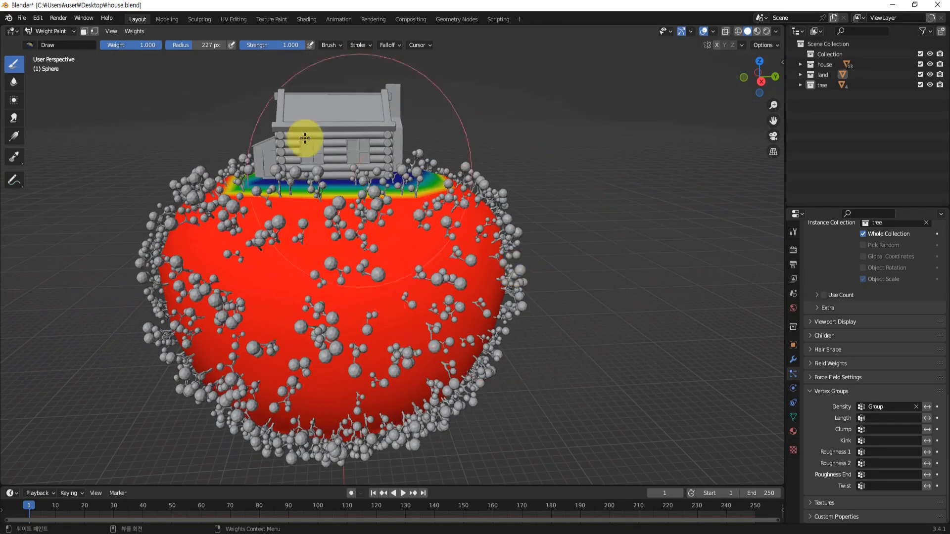
Return the land to Object Mode and inspect the tree distribution around the cabin
{"action": "left_click", "coordinate": [66, 30]}
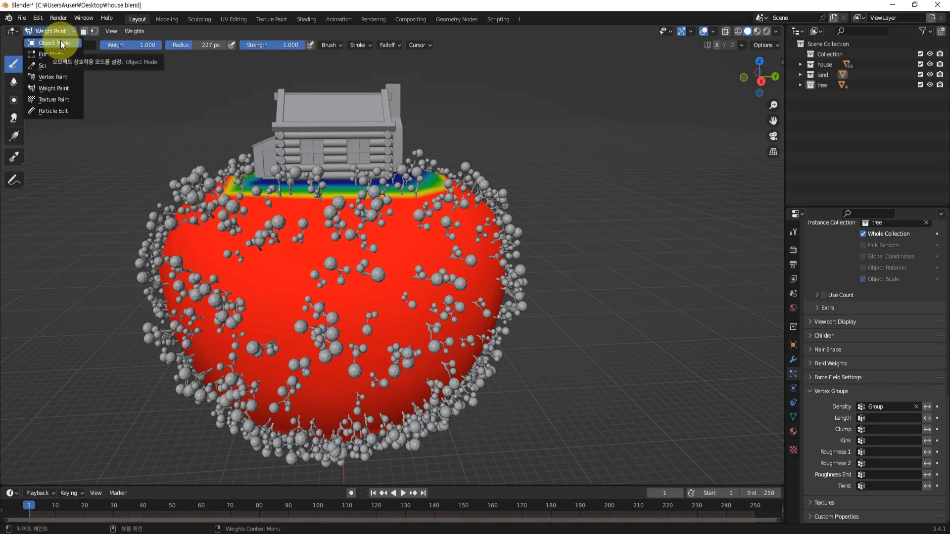
{"action": "left_click", "coordinate": [61, 43]}
{"action": "scroll", "coordinate": [603, 264], "scroll_direction": "down", "scroll_amount": 2}
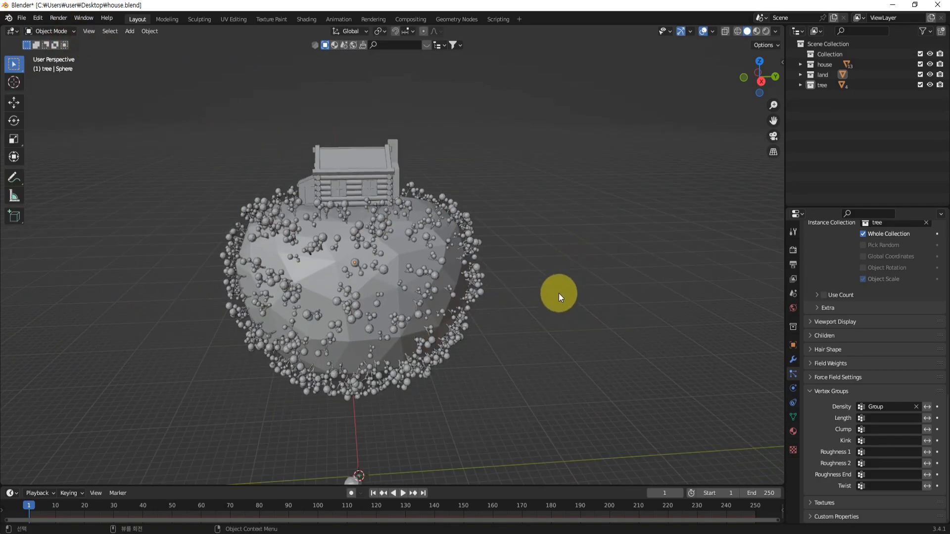
{"action": "middle_click_drag", "start_coordinate": [559, 293], "coordinate": [588, 299], "text": "shift"}
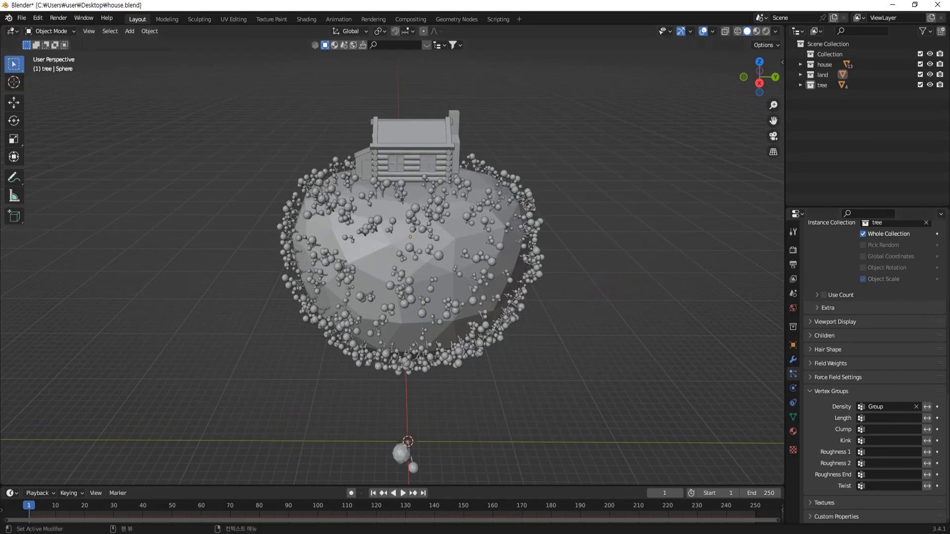
{"action": "middle_click_drag", "start_coordinate": [582, 329], "coordinate": [588, 311]}
{"action": "scroll", "coordinate": [613, 268], "scroll_direction": "up", "scroll_amount": 1}
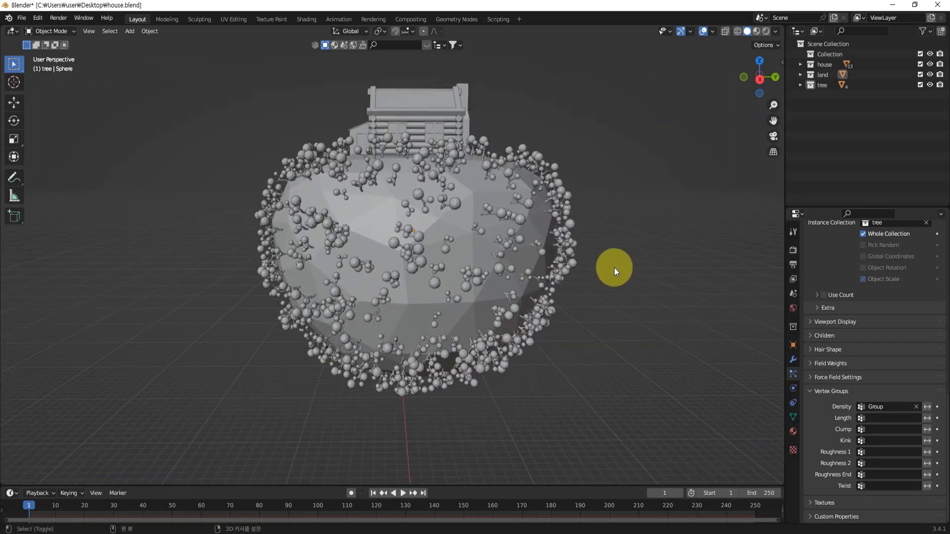
{"action": "middle_click_drag", "start_coordinate": [614, 268], "coordinate": [600, 296], "text": "shift"}
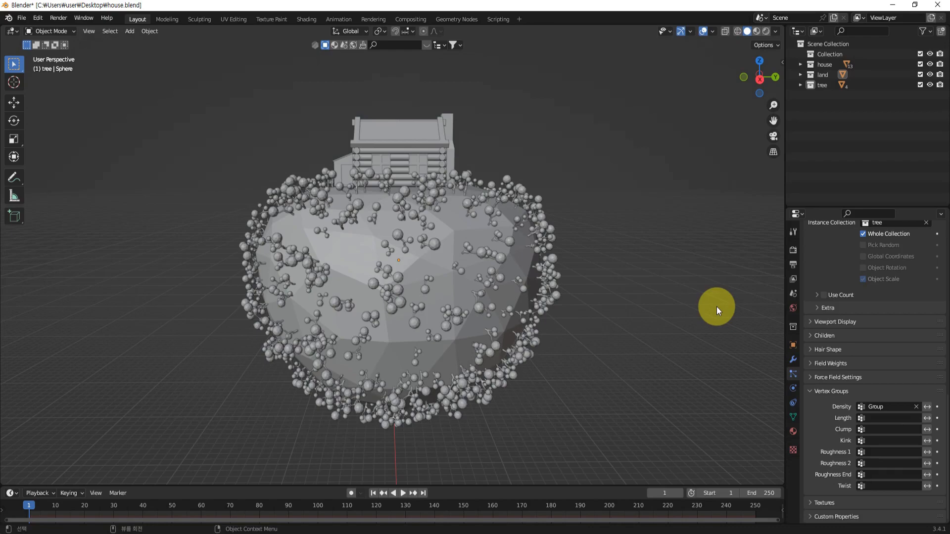
{"action": "mouse_move", "coordinate": [621, 204]}
{"action": "middle_mouse_down"}
{"action": "mouse_move", "coordinate": [621, 232]}
{"action": "mouse_move", "coordinate": [618, 220]}
{"action": "middle_mouse_up"}
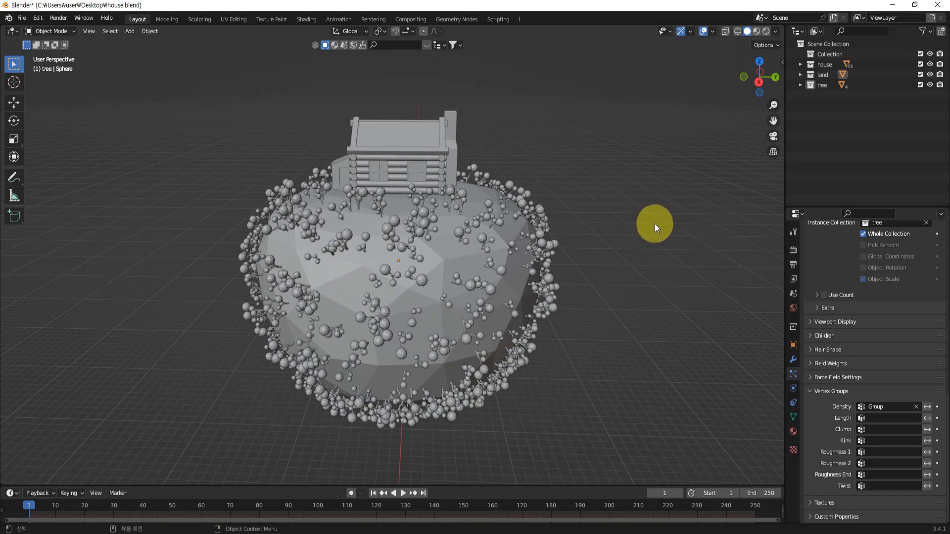